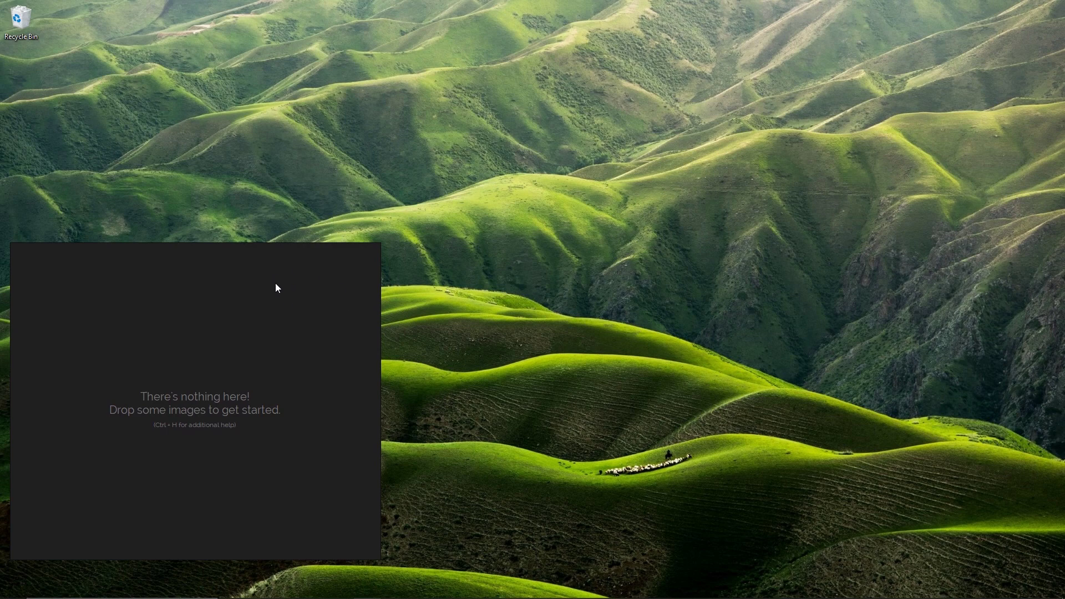
Switch to Google Chrome with the metal paneling image results and move its window clear of most of the empty reference board
mouse_move(257, 598)
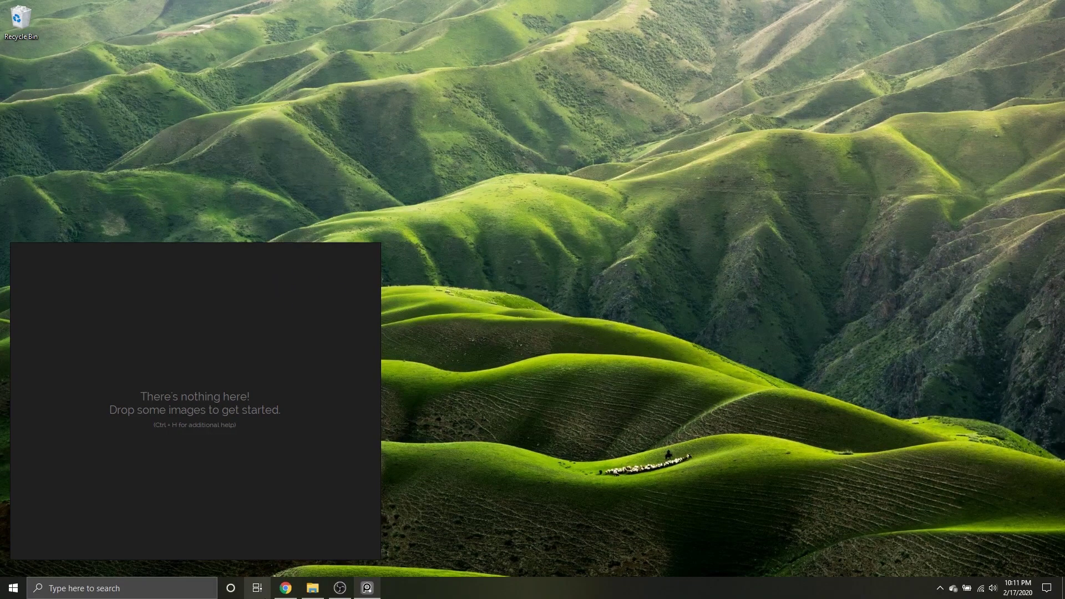
click(285, 587)
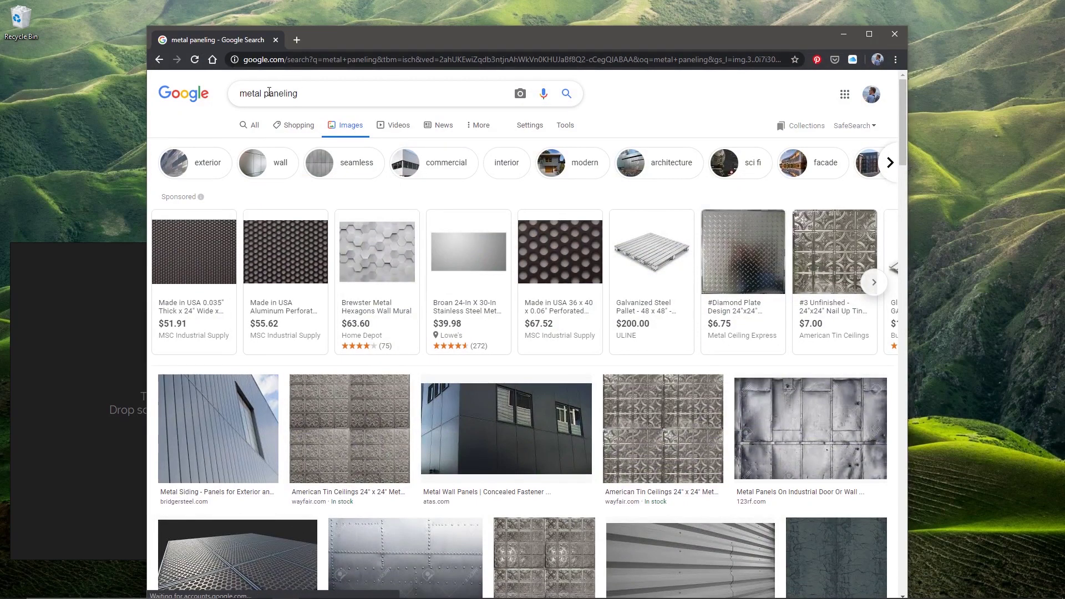
click(419, 223)
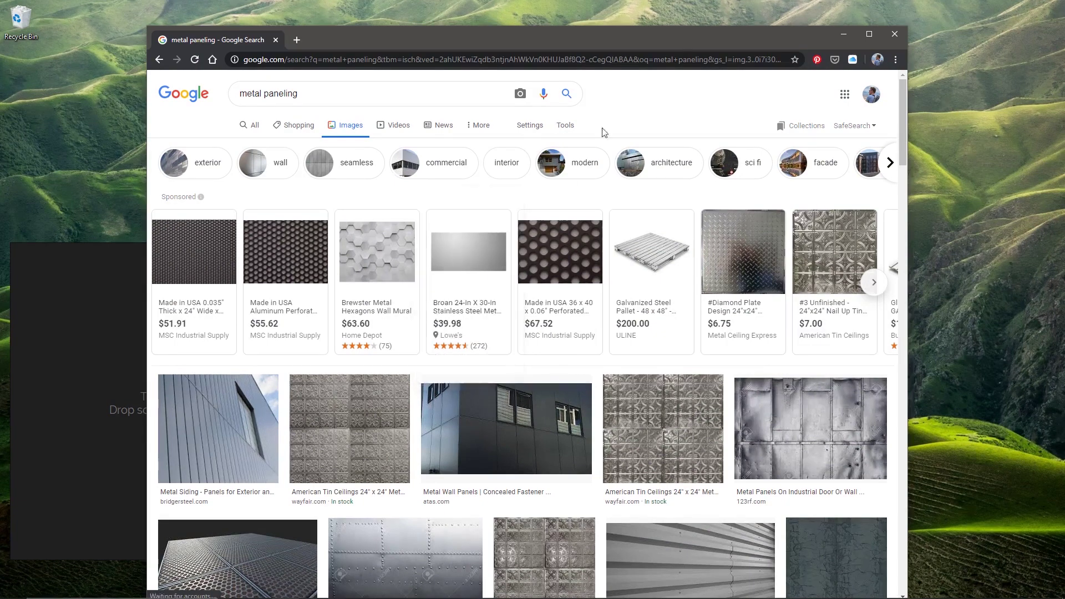
drag(621, 31, 696, 15)
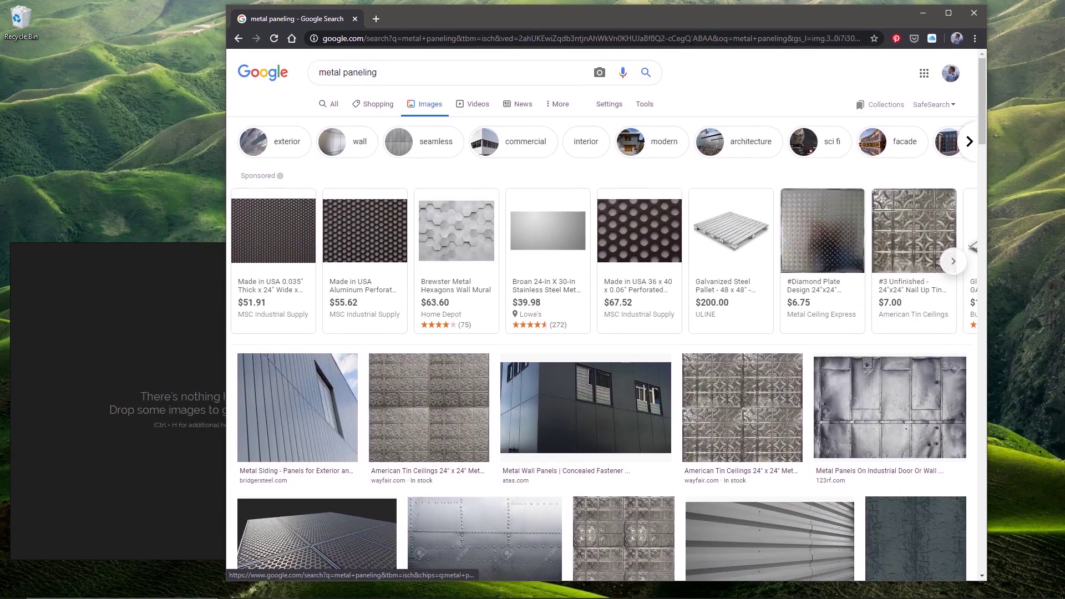
Add the "Paneling Of A Vintage Airplane" image from the search results to the empty reference board, showing it whole
mouse_move(571, 308)
scroll(571, 308, down, 1)
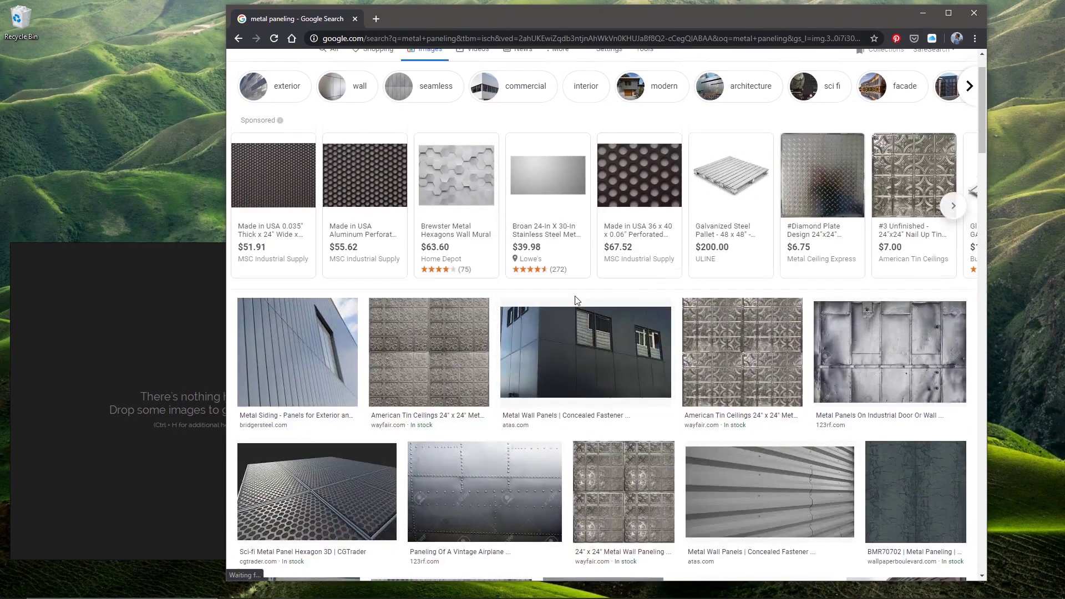
scroll(509, 405, down, 2)
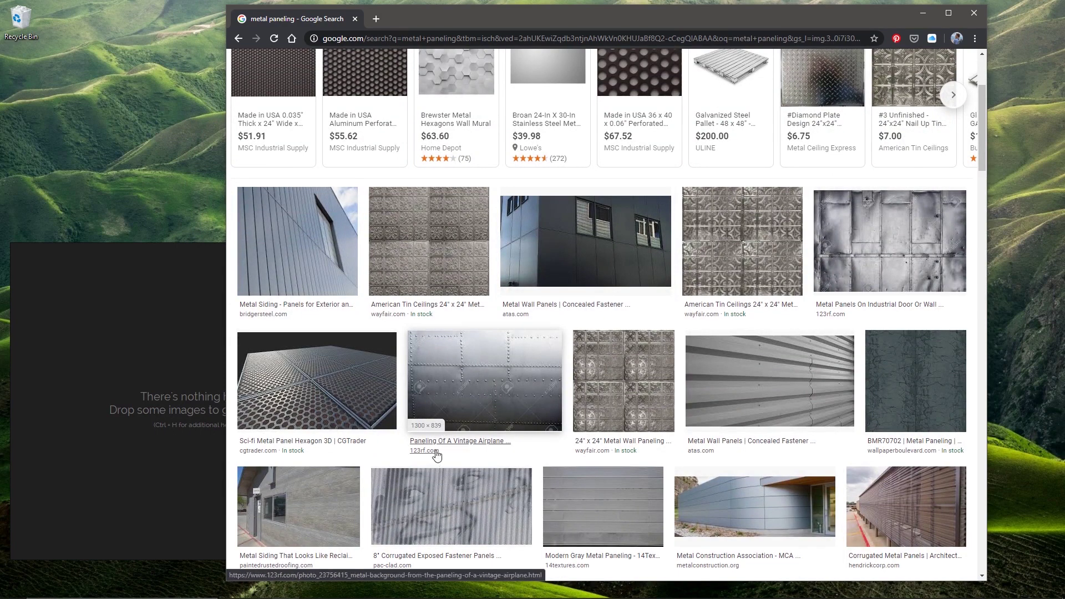
click(483, 380)
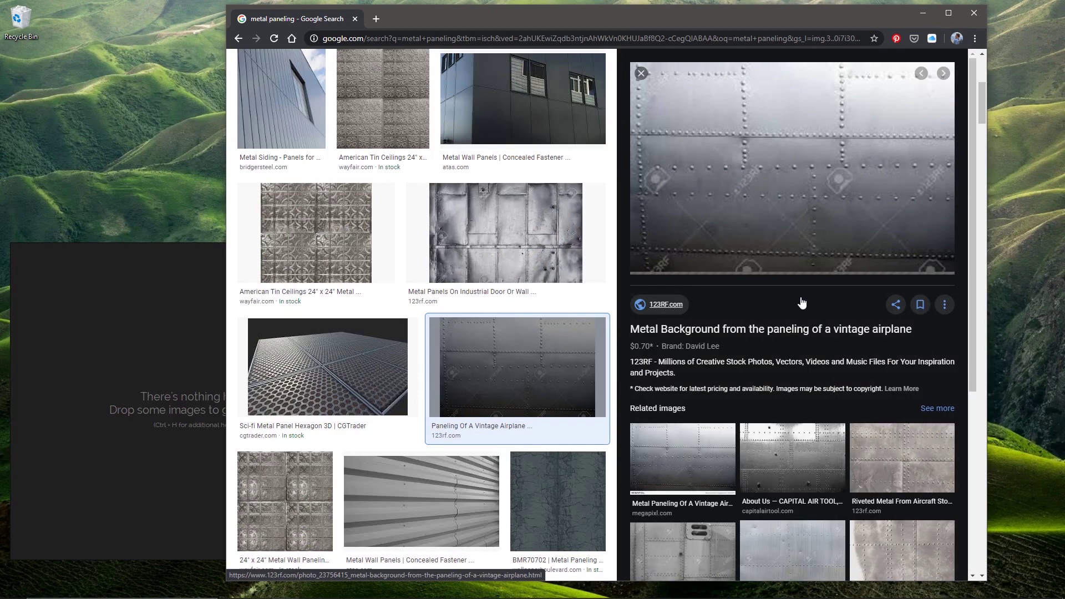
drag(808, 178, 175, 387)
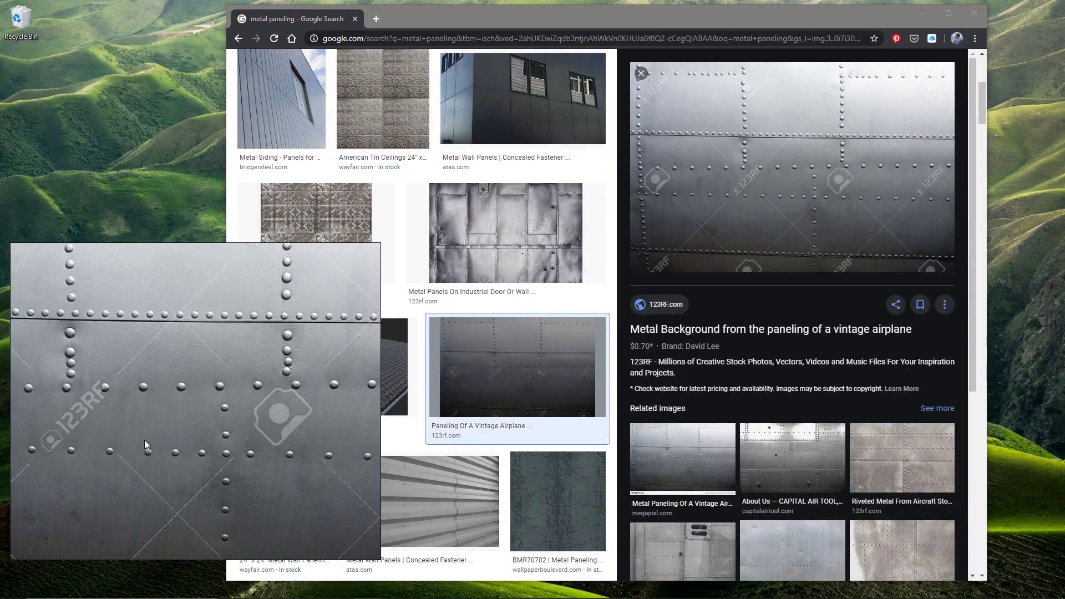
scroll(162, 410, down, 4)
Find the "Sheet Metal Wall Covering" image from Pinterest in the results and add it to the reference board
click(438, 26)
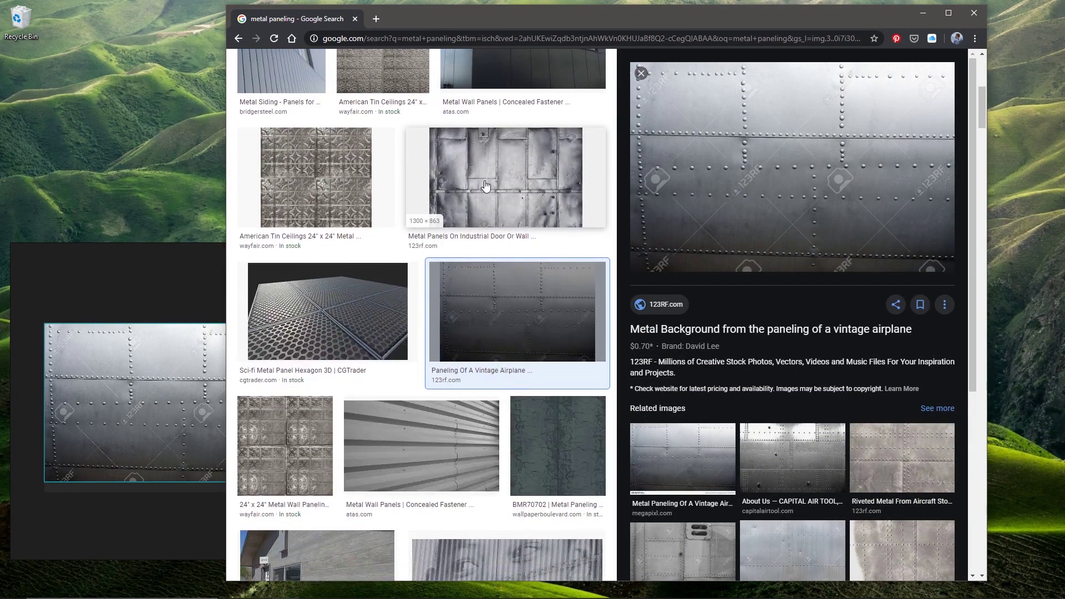
scroll(485, 190, down, 6)
scroll(485, 183, down, 5)
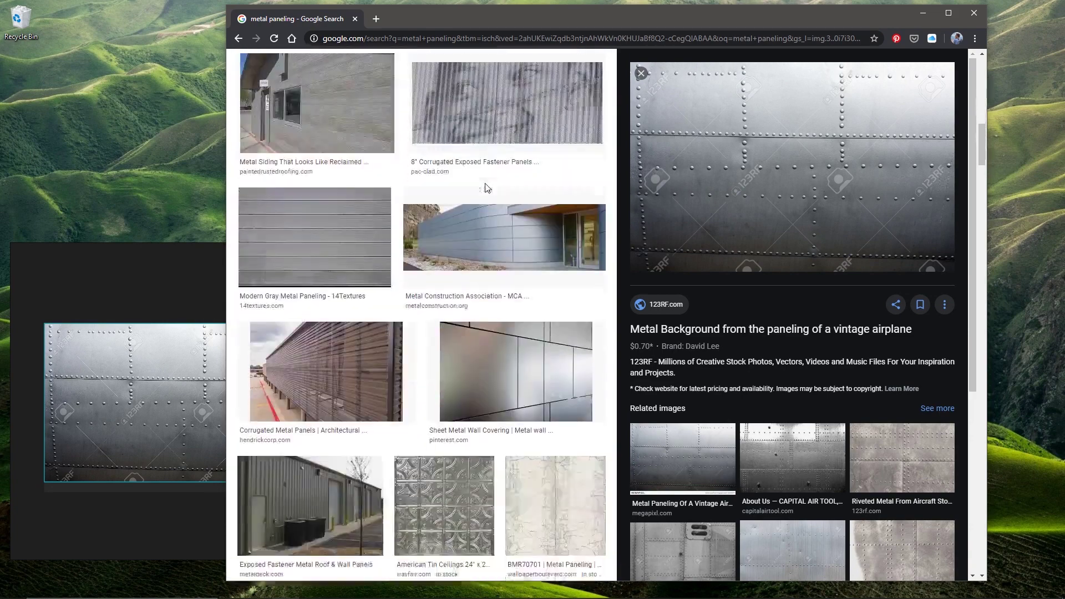
drag(523, 301, 473, 382)
click(514, 283)
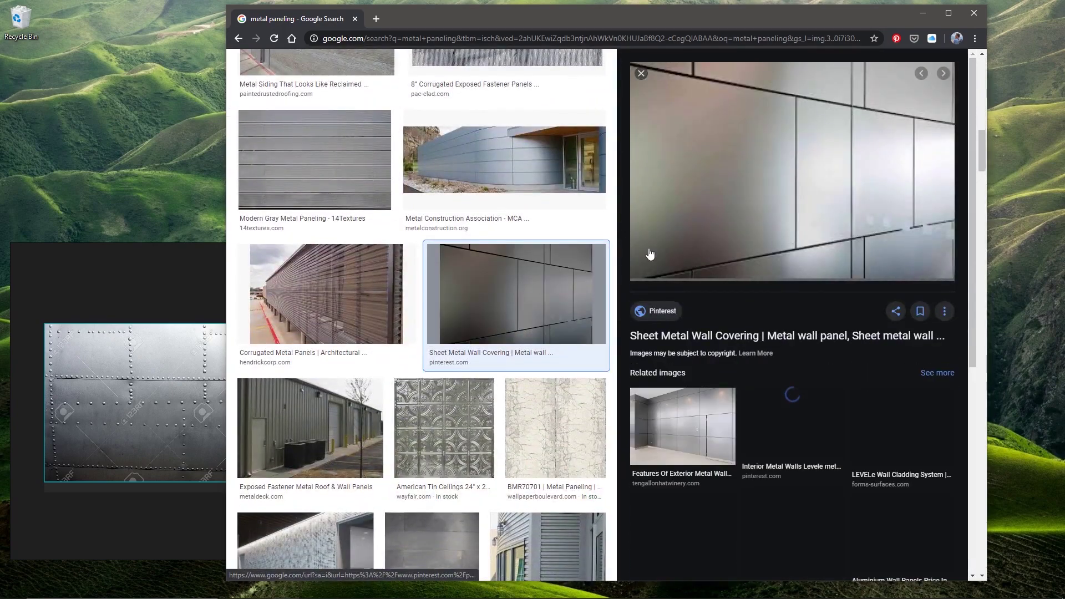
drag(668, 251, 94, 515)
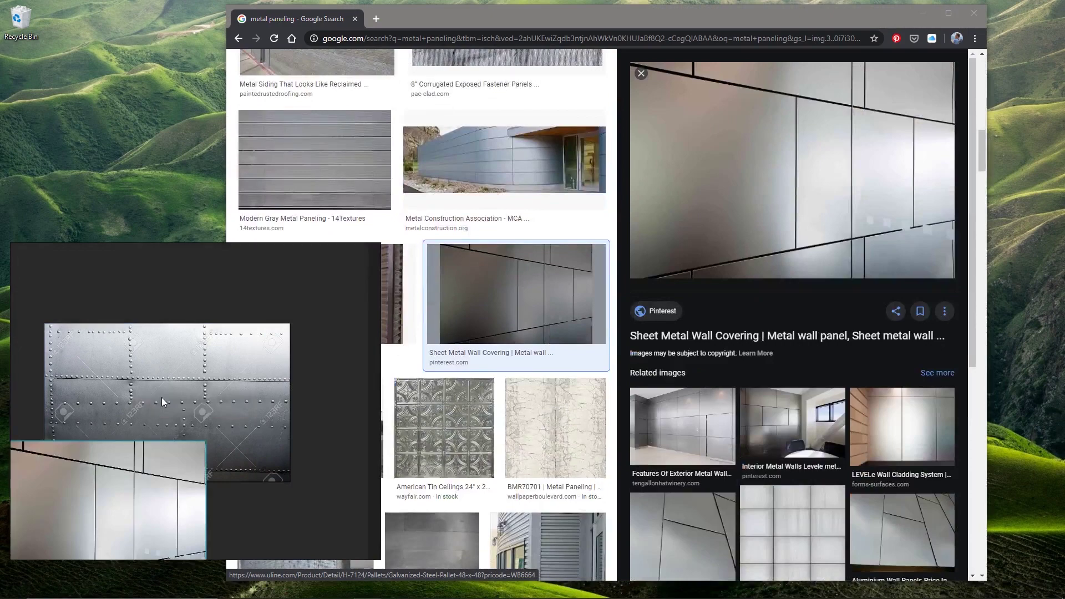
Arrange the two board images in a column, with the airplane paneling directly above the sheet metal wall covering
drag(161, 397, 129, 333)
scroll(138, 340, down, 3)
drag(121, 437, 134, 430)
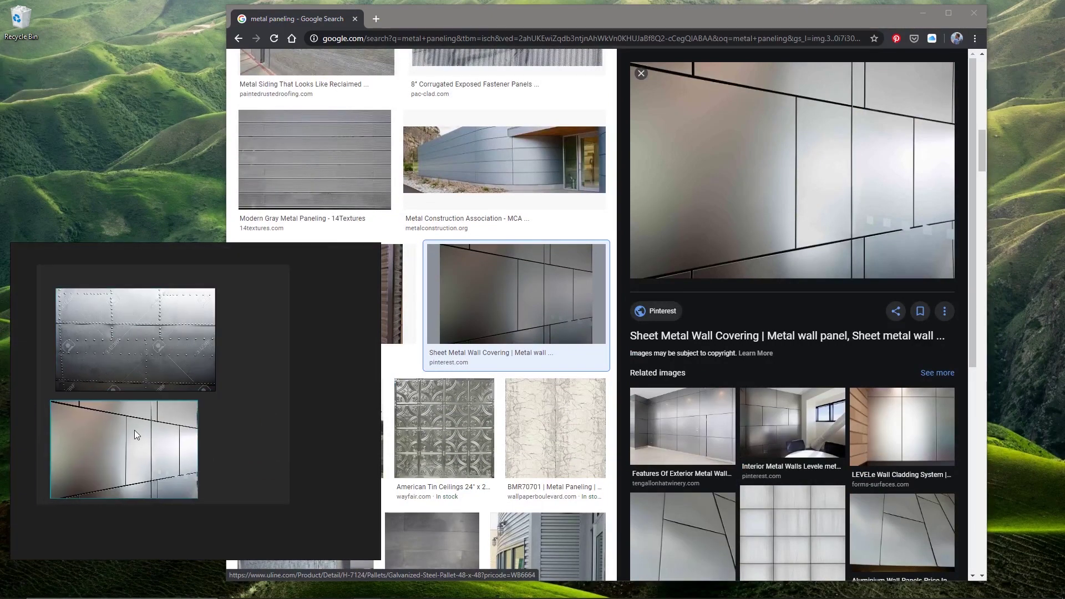
Add the riveted "Old aluminum background" military aircraft image from the airplane paneling's related images, placing it beside the airplane paneling on the board
click(642, 23)
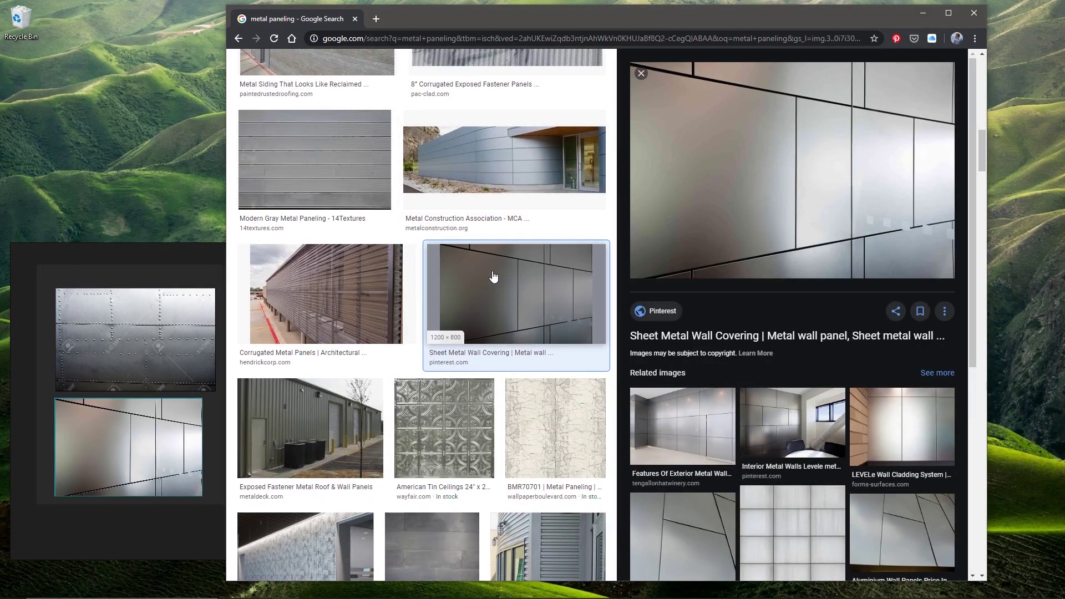
scroll(471, 299, down, 4)
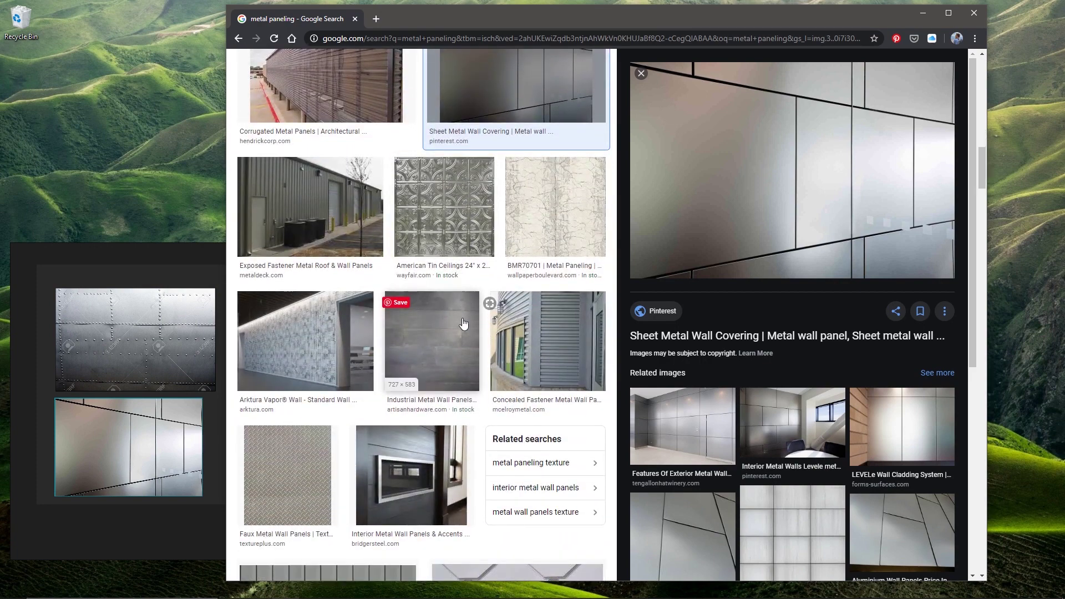
scroll(465, 322, up, 10)
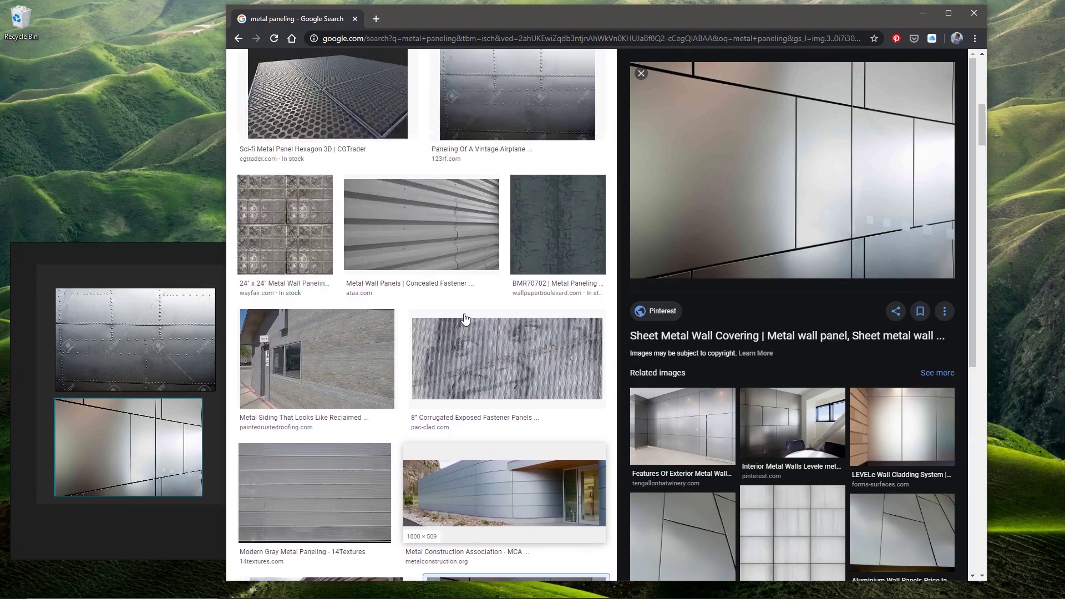
scroll(464, 318, down, 4)
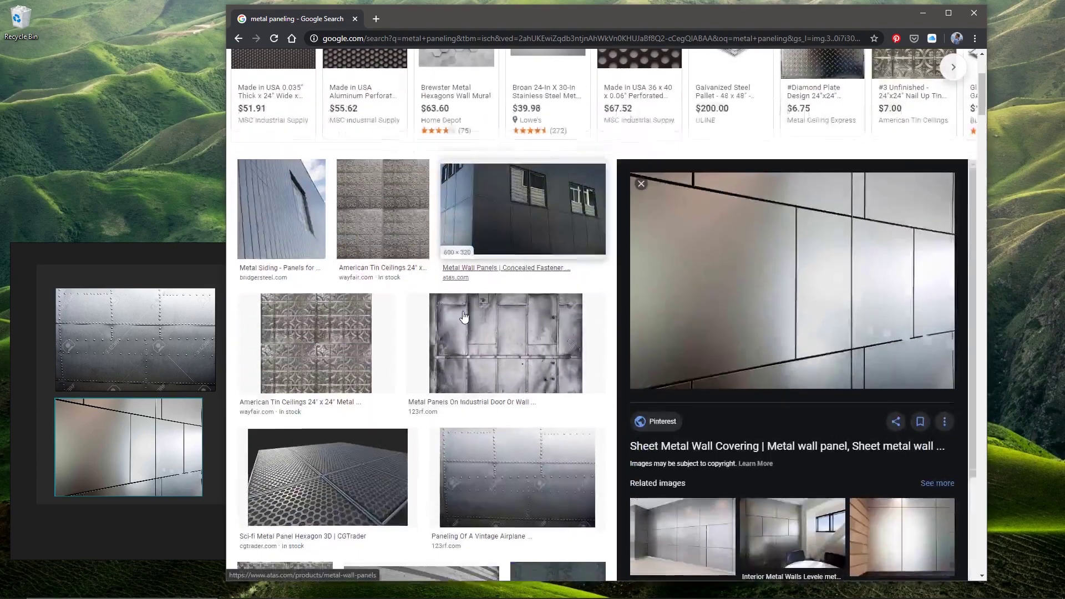
click(513, 357)
scroll(757, 374, down, 3)
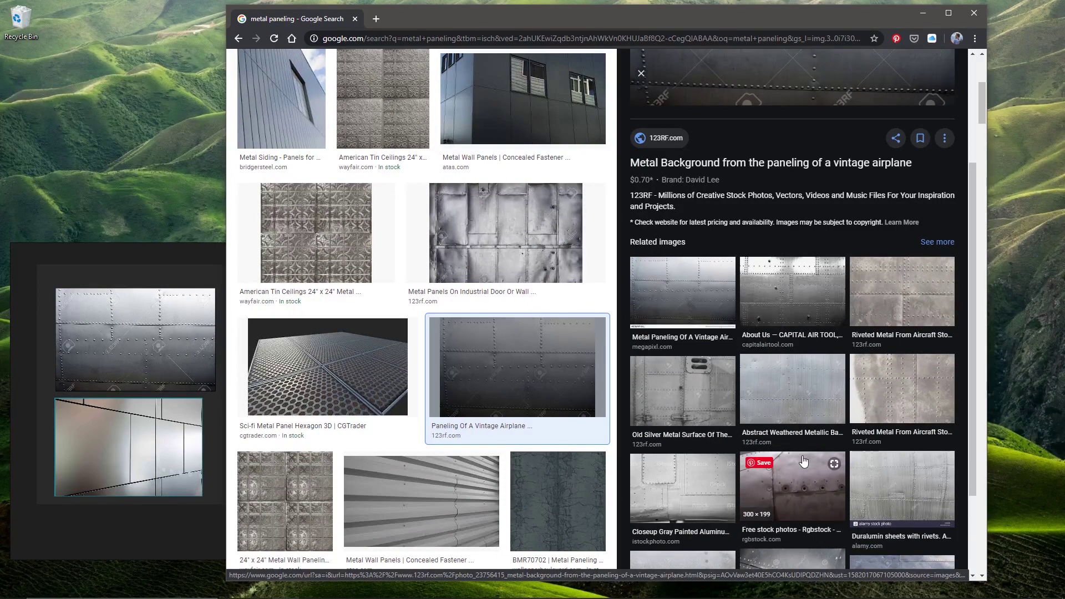
scroll(803, 461, down, 1)
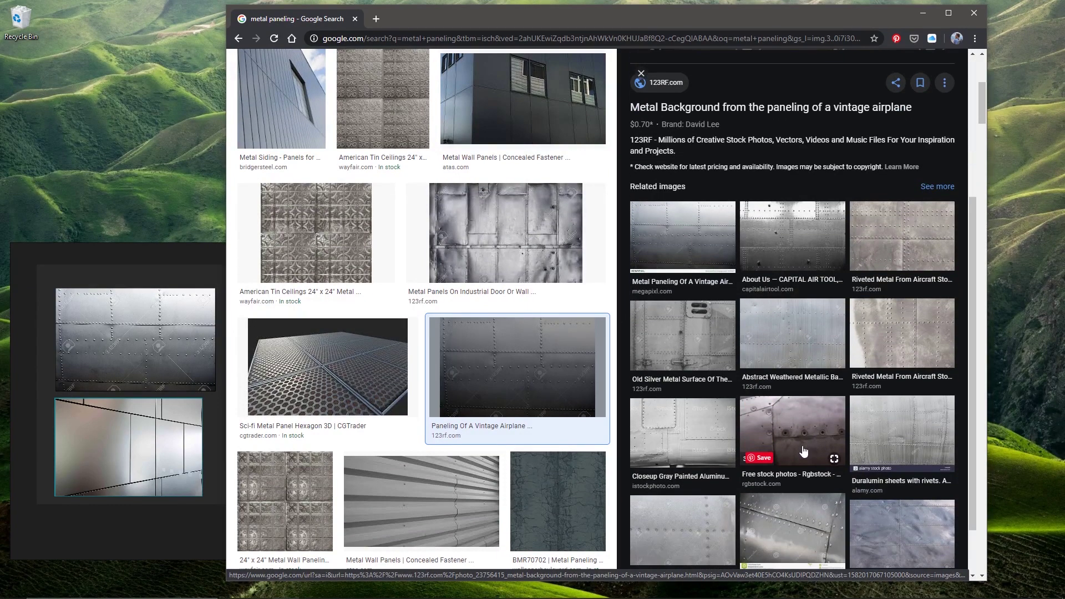
click(650, 513)
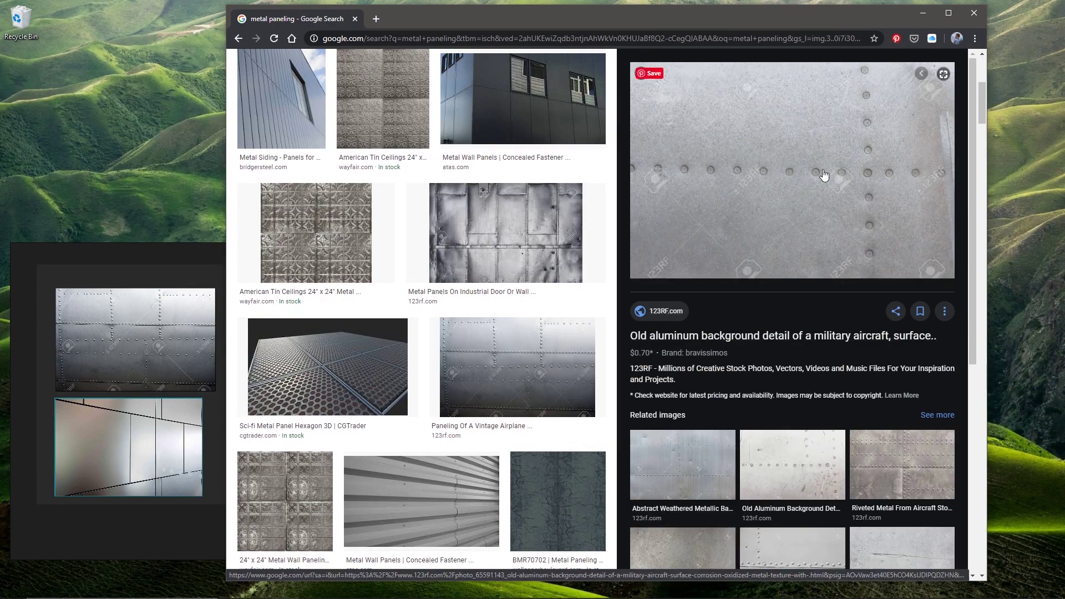
drag(814, 176, 181, 378)
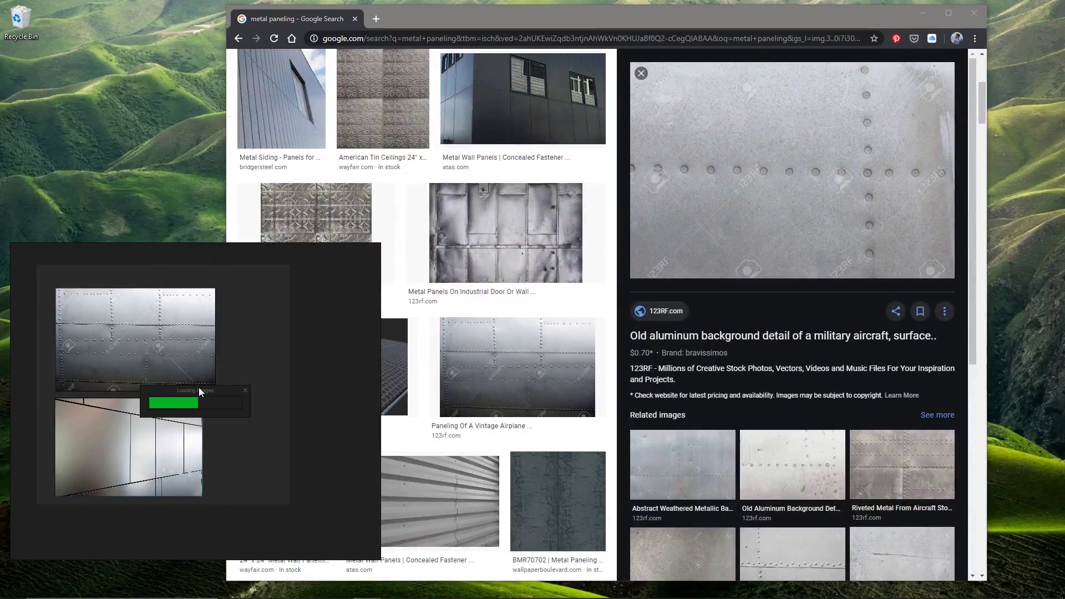
drag(226, 373, 329, 335)
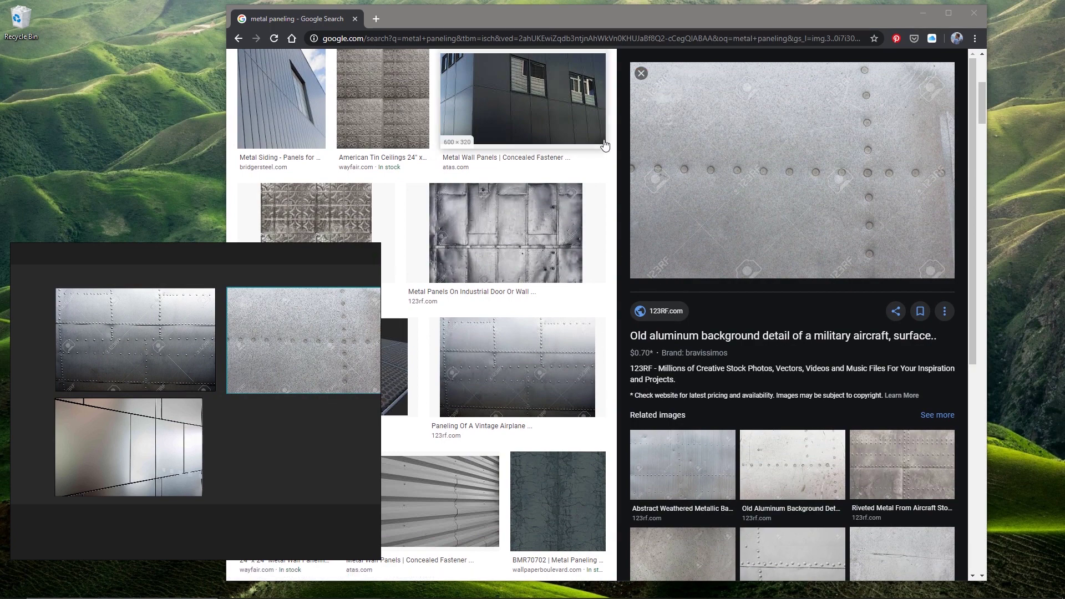
Add the related image "Old silver metal surface of the aircraft fuselage with rivets" to the board's upper-left corner
click(542, 368)
scroll(675, 350, down, 3)
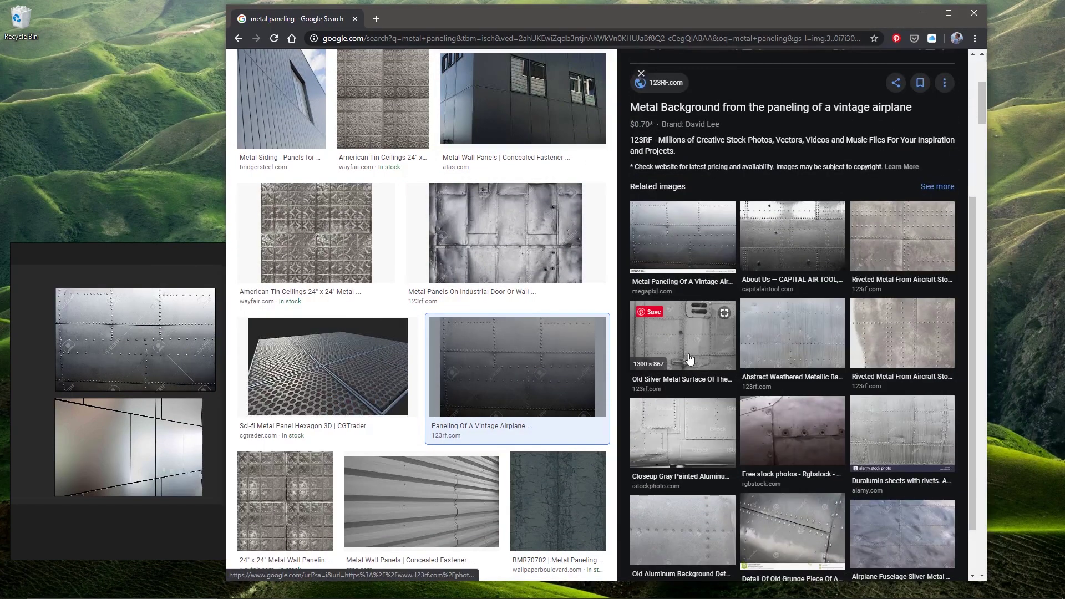
click(691, 328)
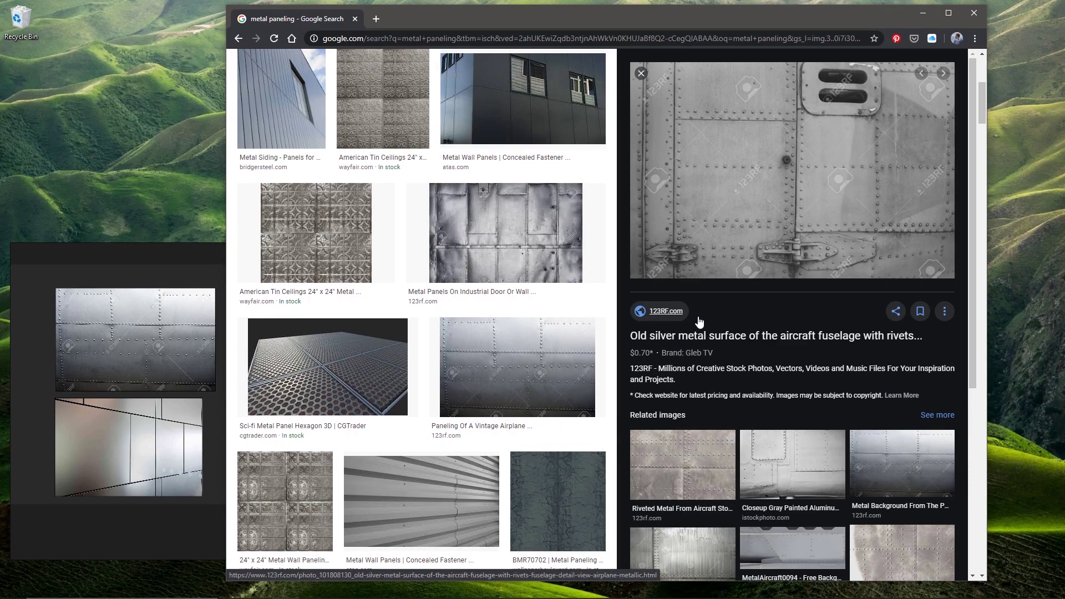
drag(825, 201, 0, 257)
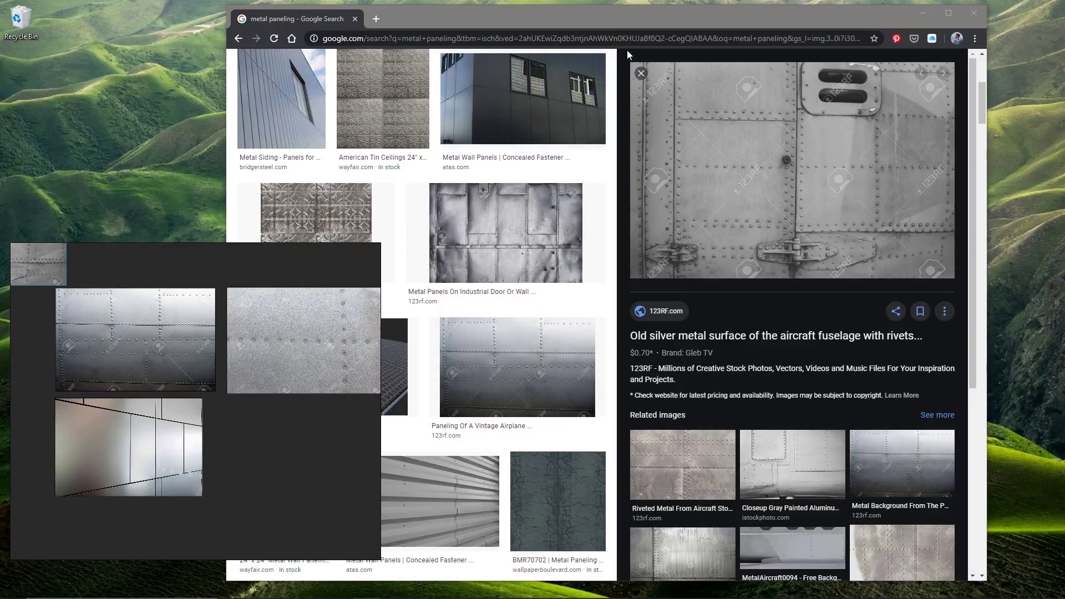
Add the related "Airplane fuselage silver metal texture with rivets" image to the board, below the old aluminum image
click(611, 19)
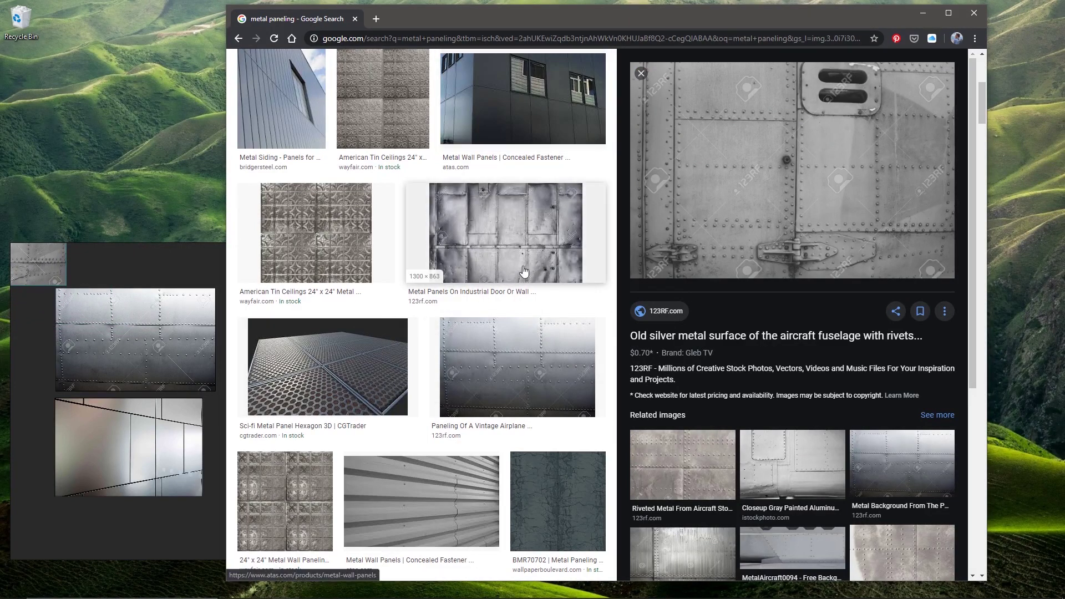
click(527, 377)
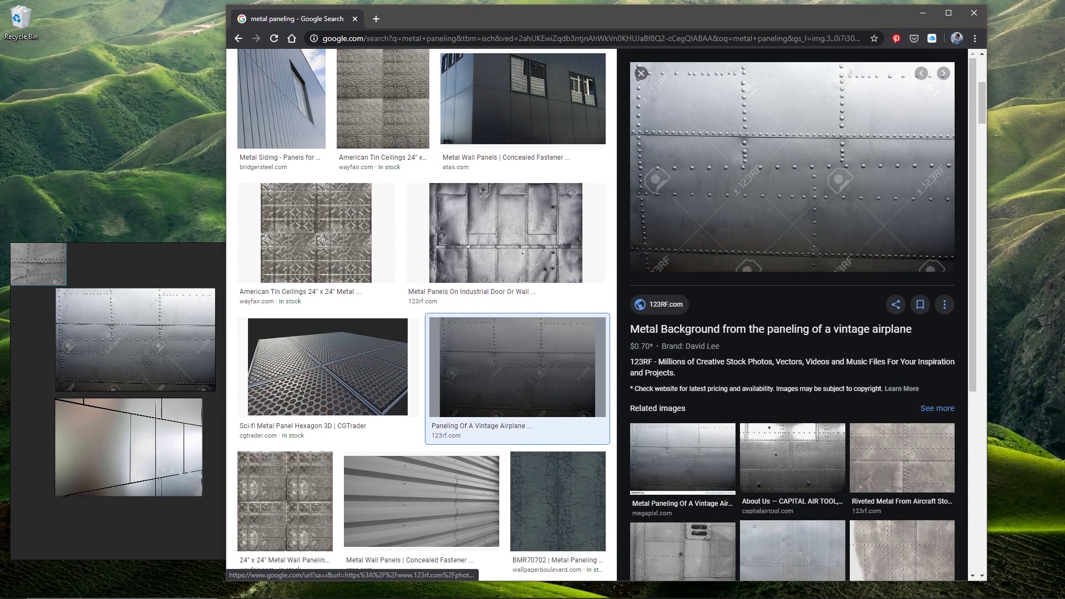
scroll(751, 394, down, 3)
scroll(752, 395, down, 3)
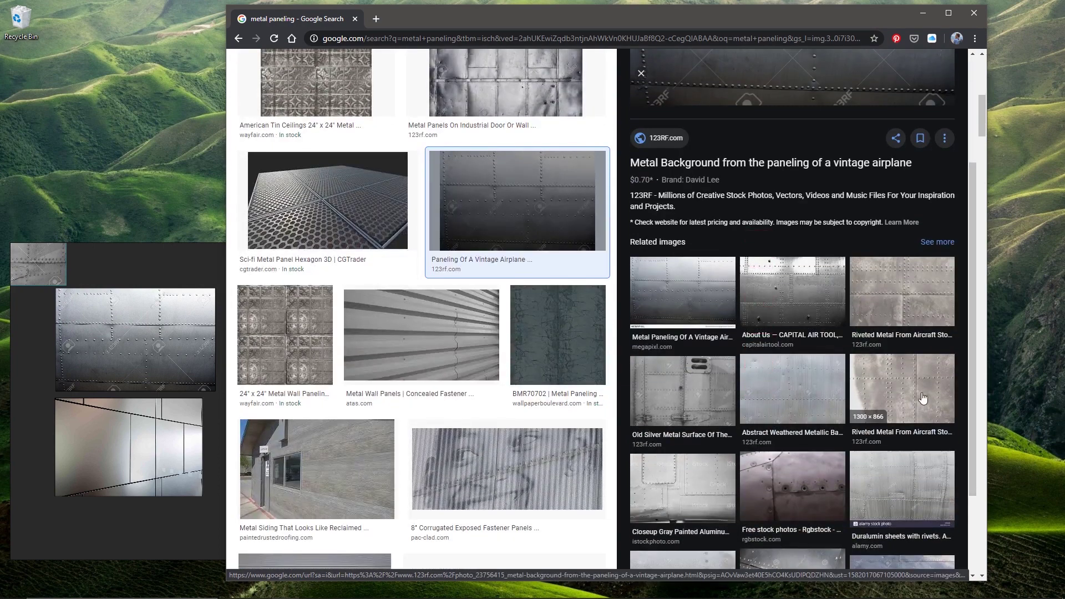
scroll(912, 396, down, 2)
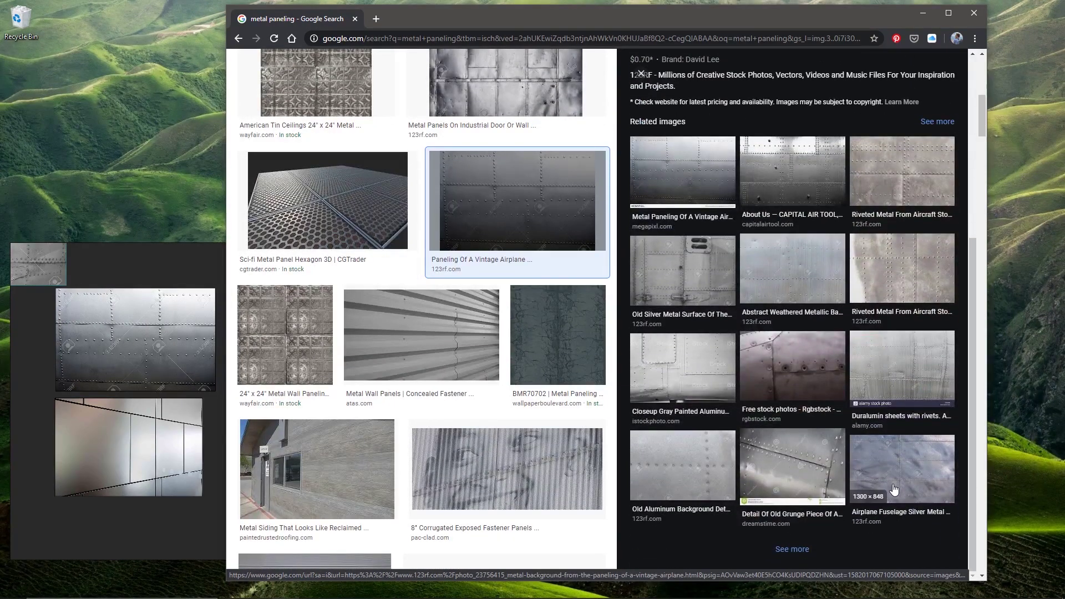
click(863, 455)
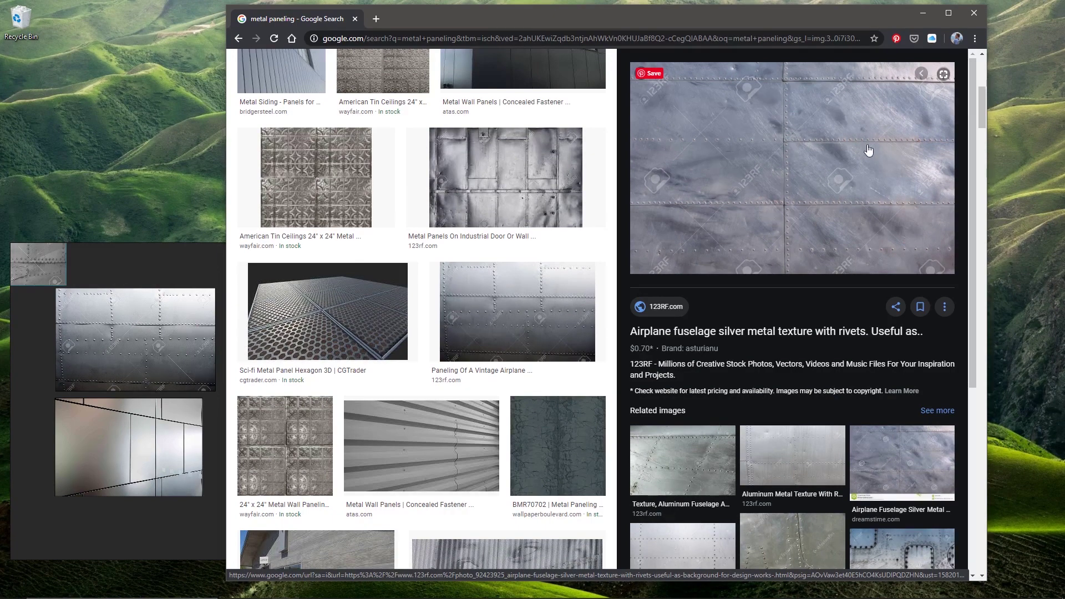
drag(841, 140, 324, 467)
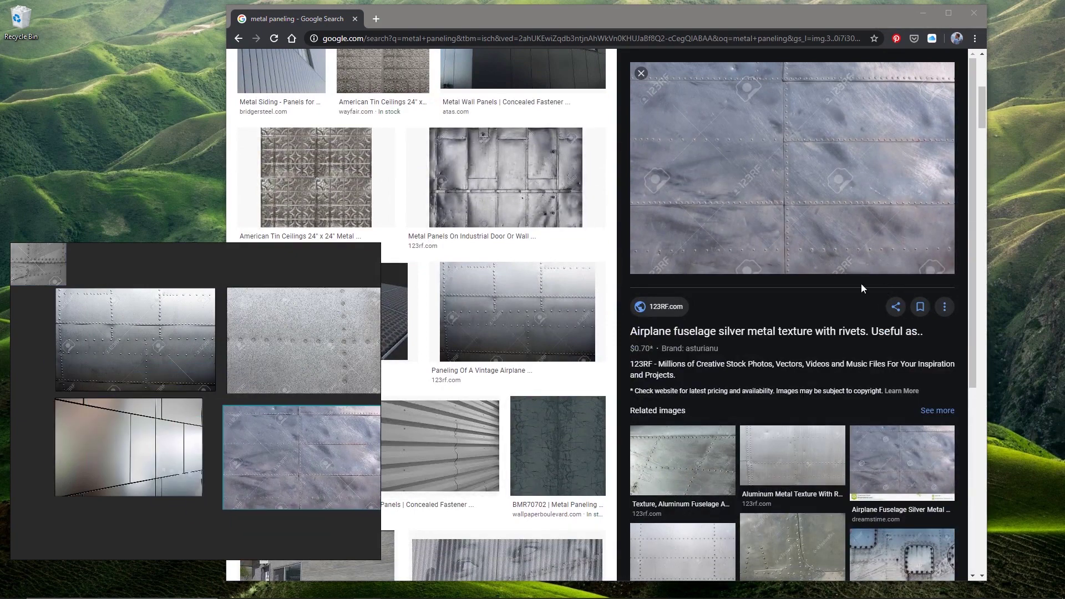
Add the Pixers "Metal texture with rivets, aircraft fuselage" image from the related images below the sheet metal wall covering on the board
click(704, 27)
scroll(750, 349, down, 5)
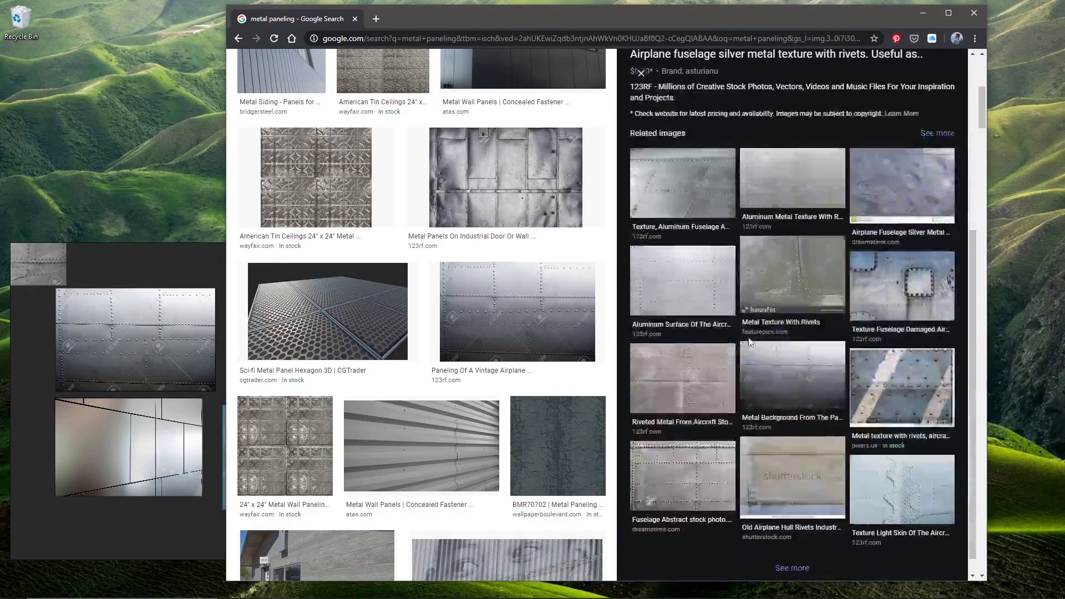
click(897, 362)
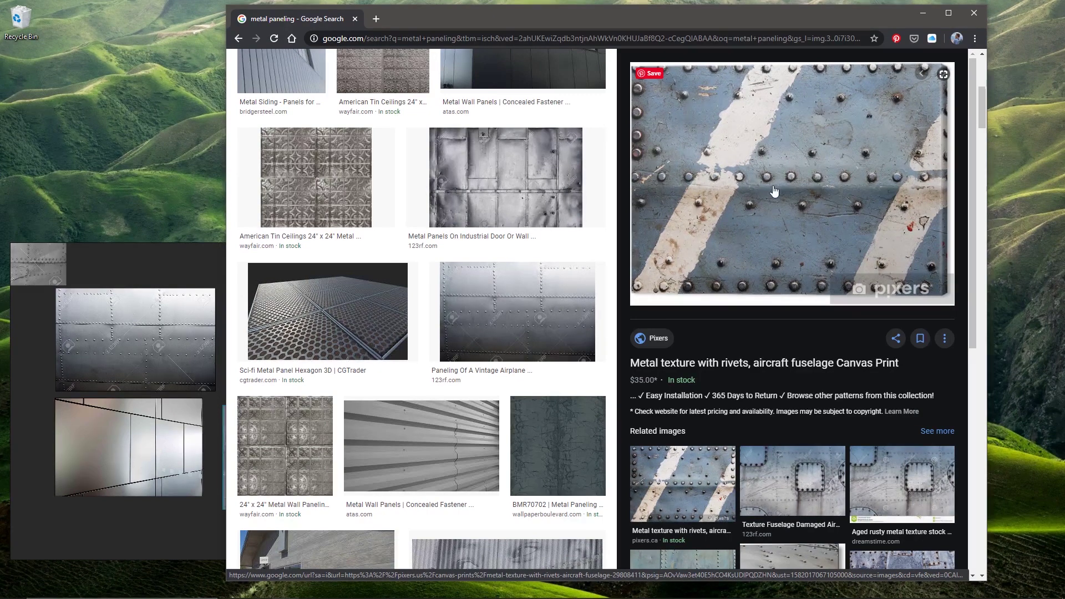
drag(738, 184, 129, 514)
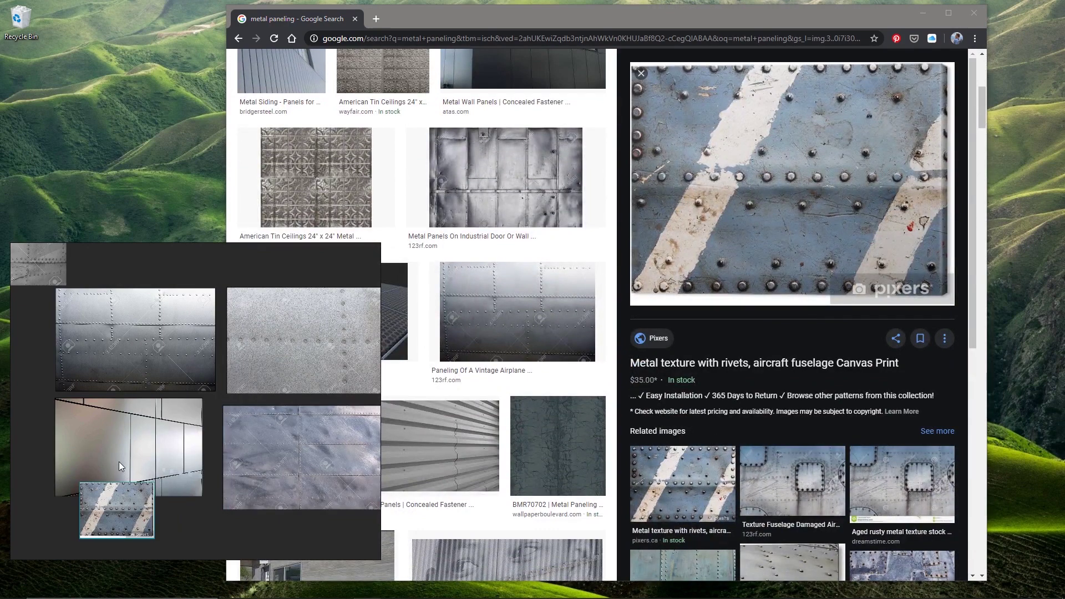
Review the vintage airplane paneling's related images and the metal paneling results against the references already on the board
click(553, 21)
click(586, 355)
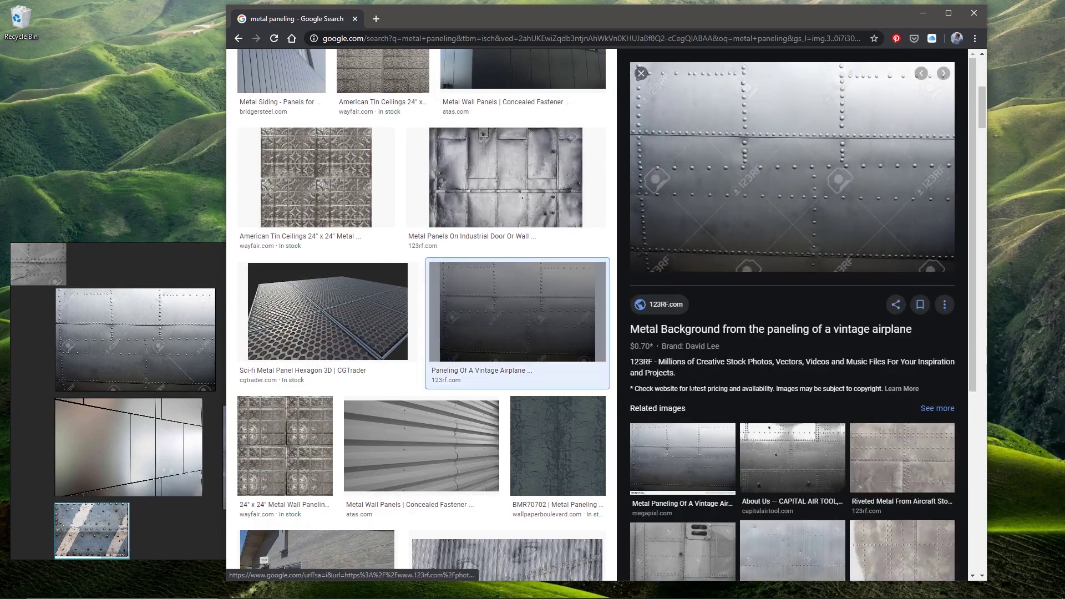
scroll(693, 385, down, 3)
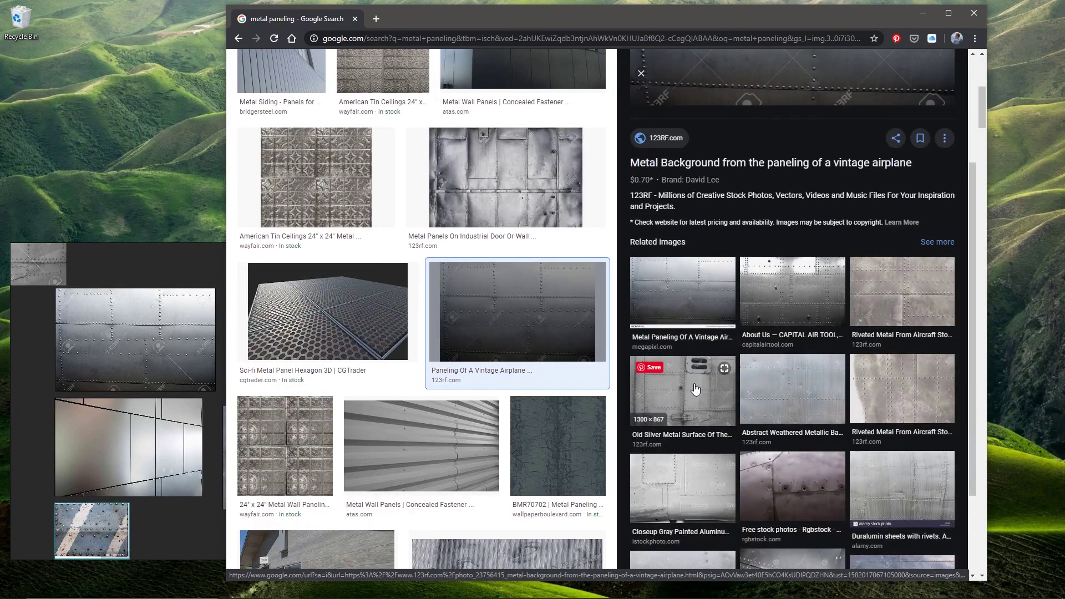
scroll(606, 389, down, 5)
scroll(105, 395, down, 3)
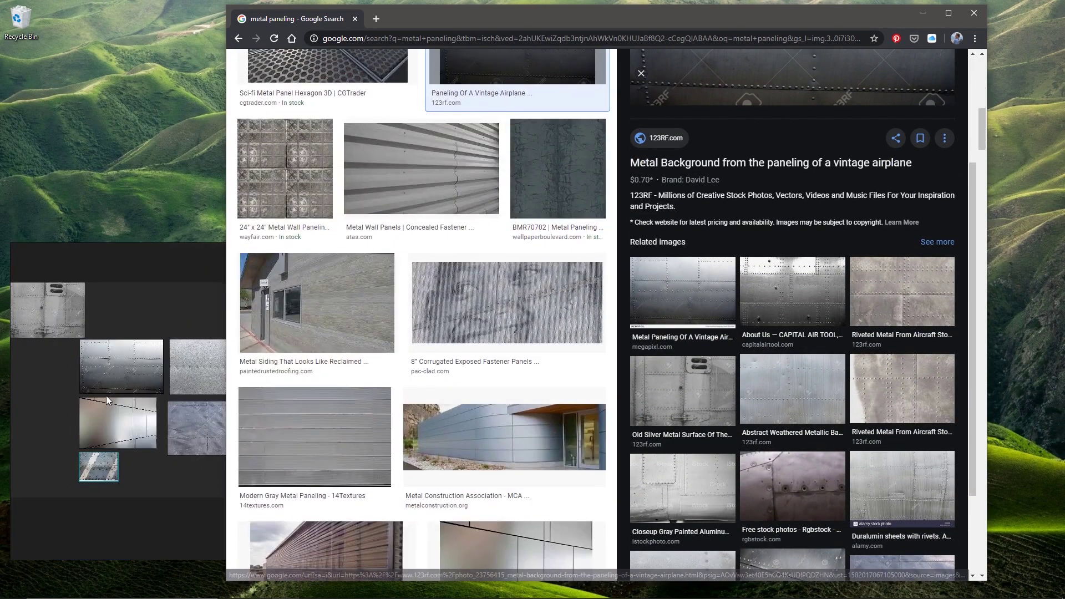
click(144, 397)
scroll(116, 391, up, 3)
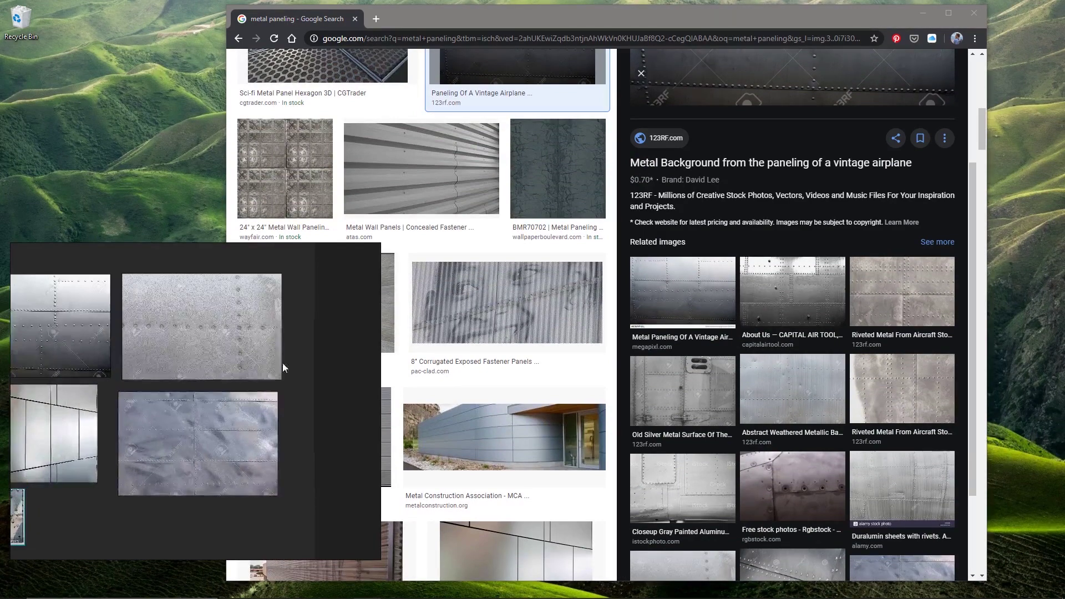
middle_drag(105, 392, 153, 391)
Add the Artisan Hardware "Industrial Metal Wall Panels" image to the board, placing it beside the blue-and-white riveted fuselage image
click(632, 27)
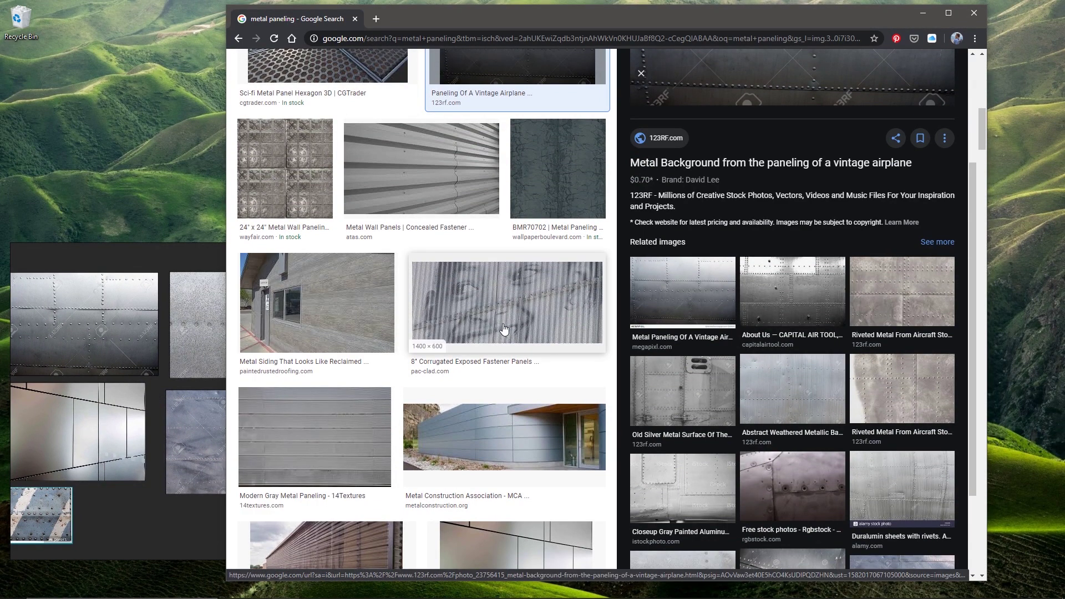
scroll(504, 329, down, 5)
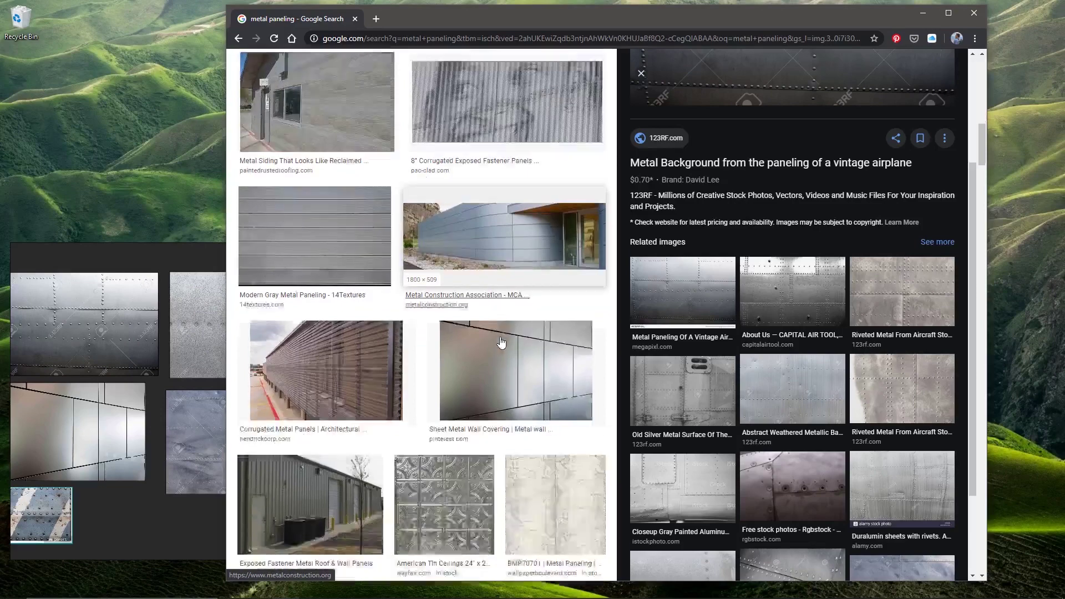
scroll(500, 341, down, 4)
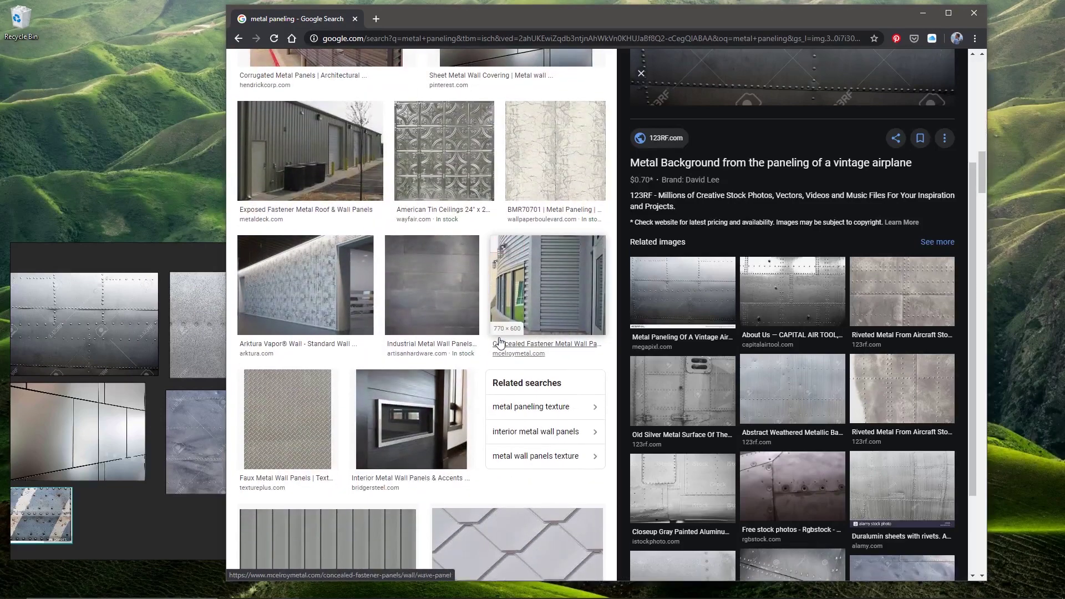
click(438, 316)
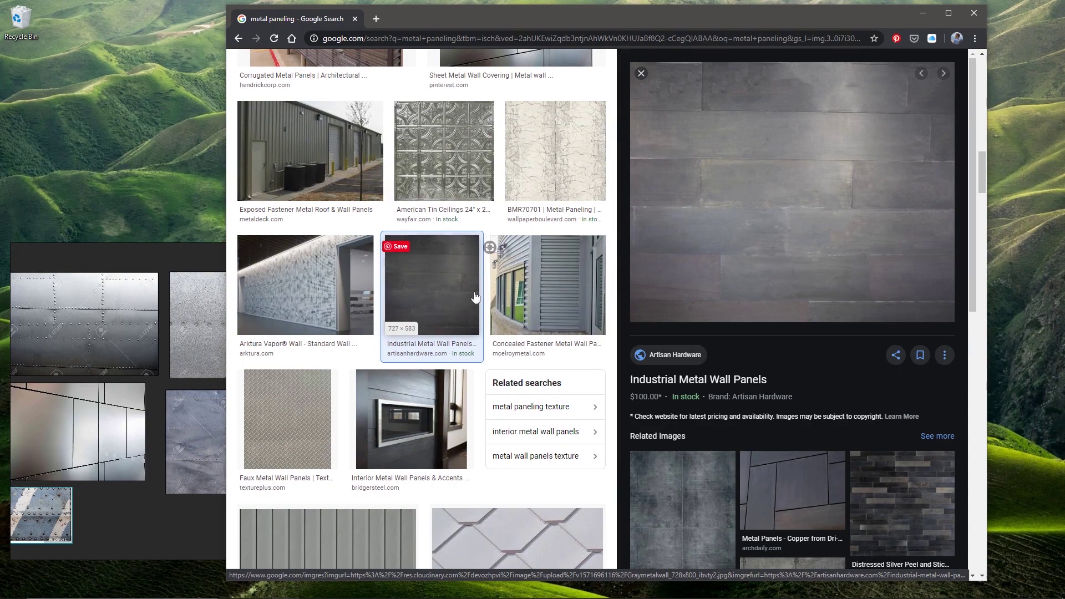
drag(475, 297, 162, 442)
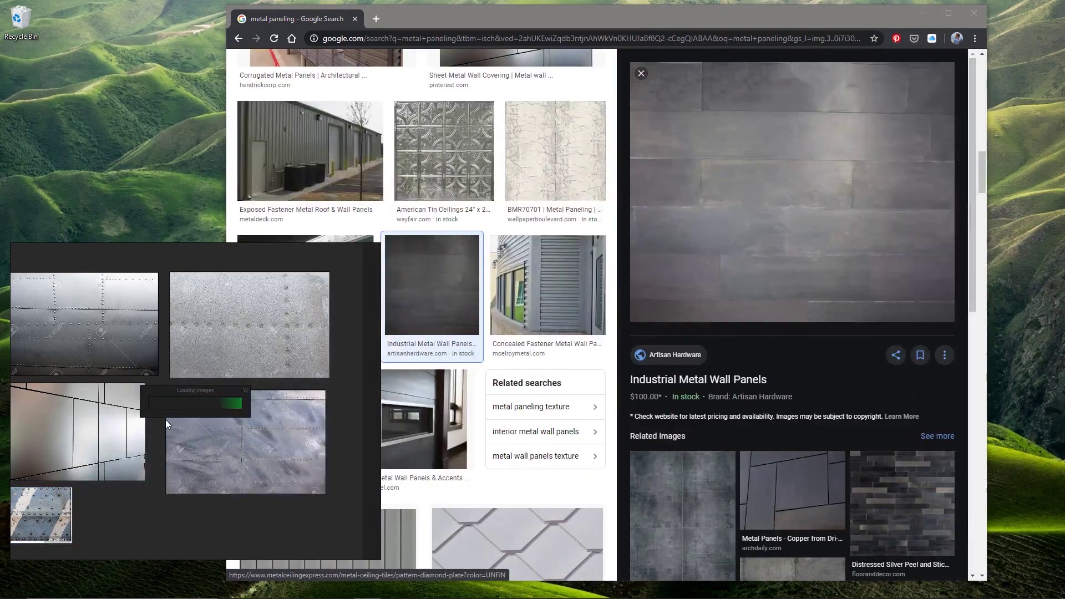
drag(121, 488, 127, 534)
Look through the remaining metal paneling results for more reference candidates, including the CGIVault "Wall metal panels 03" texture
click(526, 26)
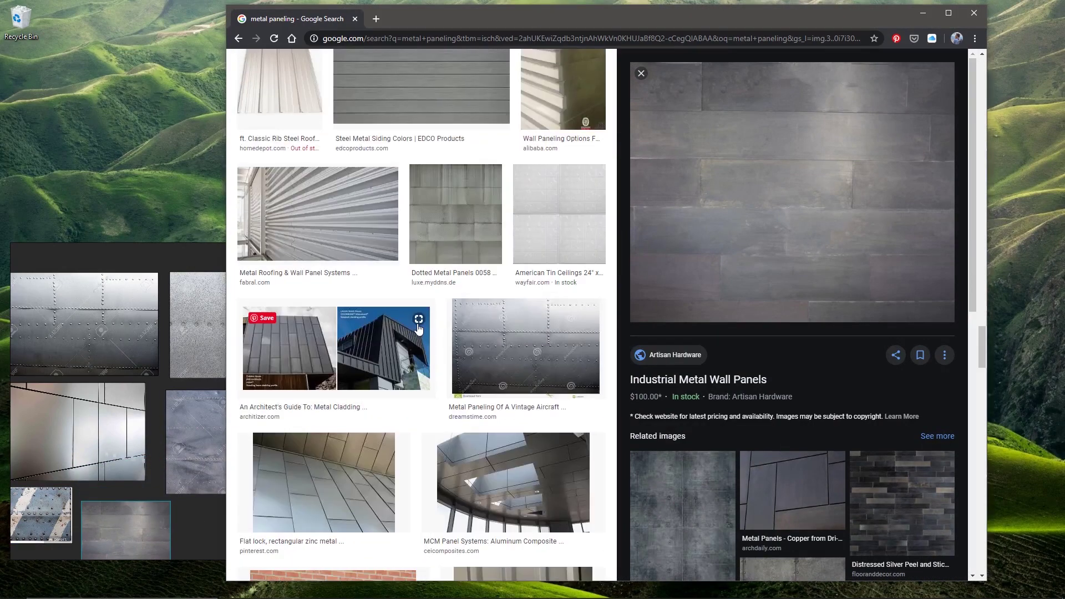
scroll(418, 326, down, 1)
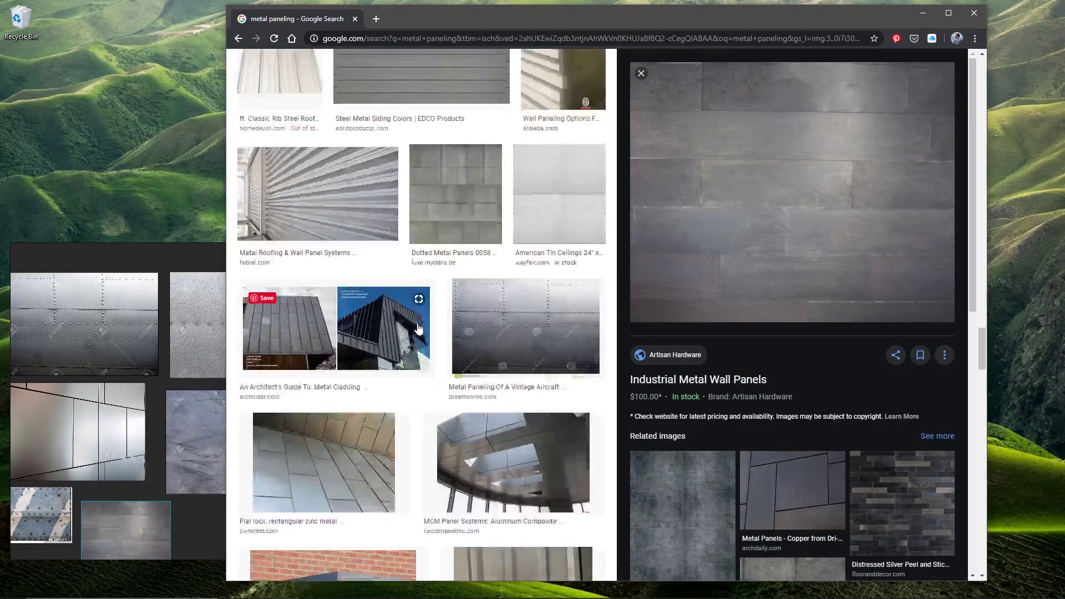
scroll(419, 328, down, 9)
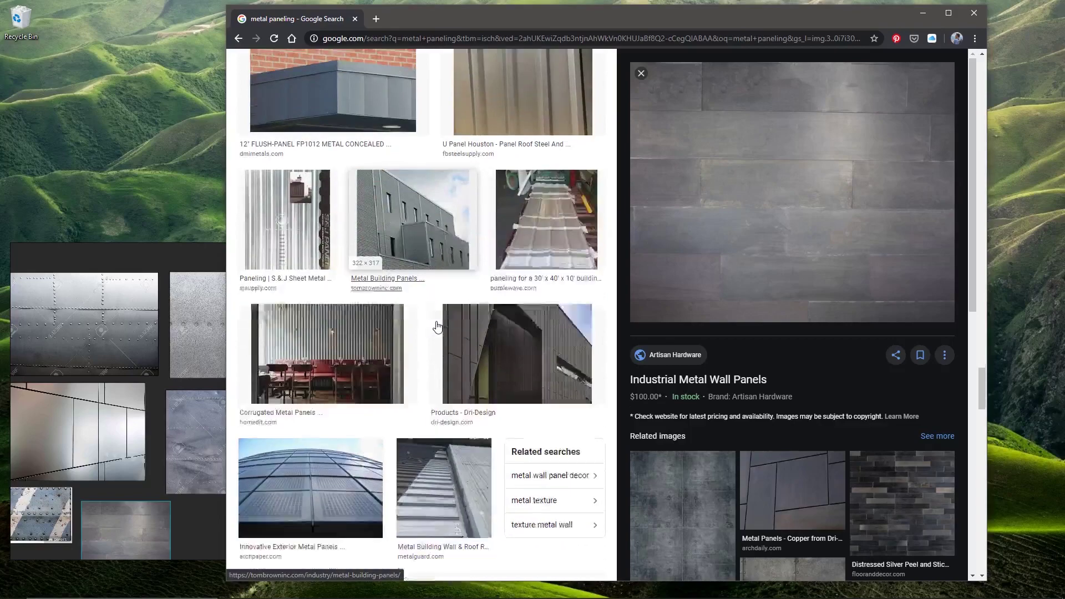
scroll(438, 327, down, 10)
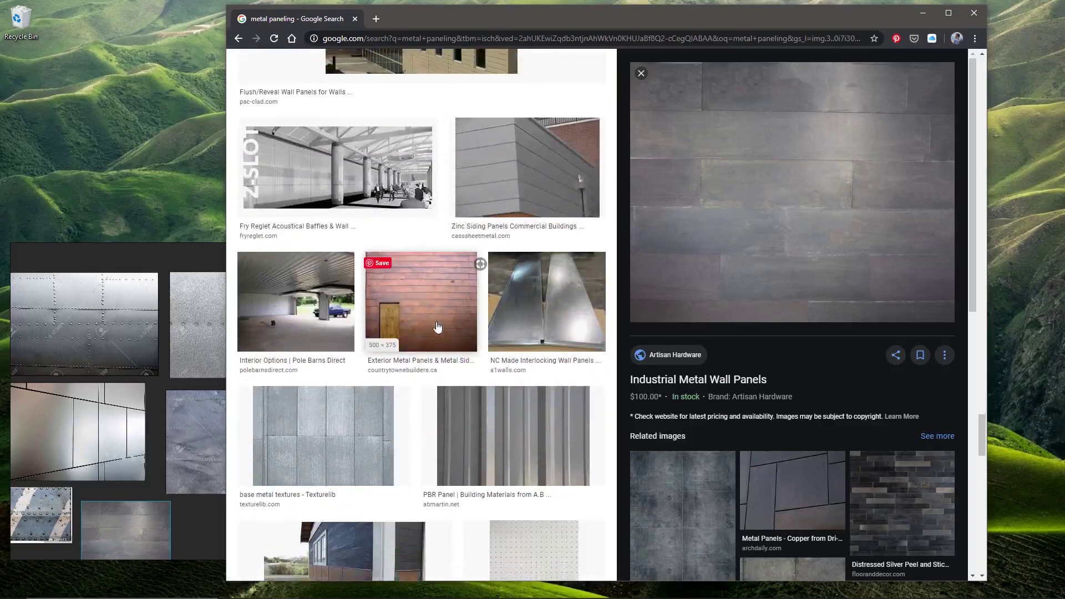
scroll(437, 327, down, 3)
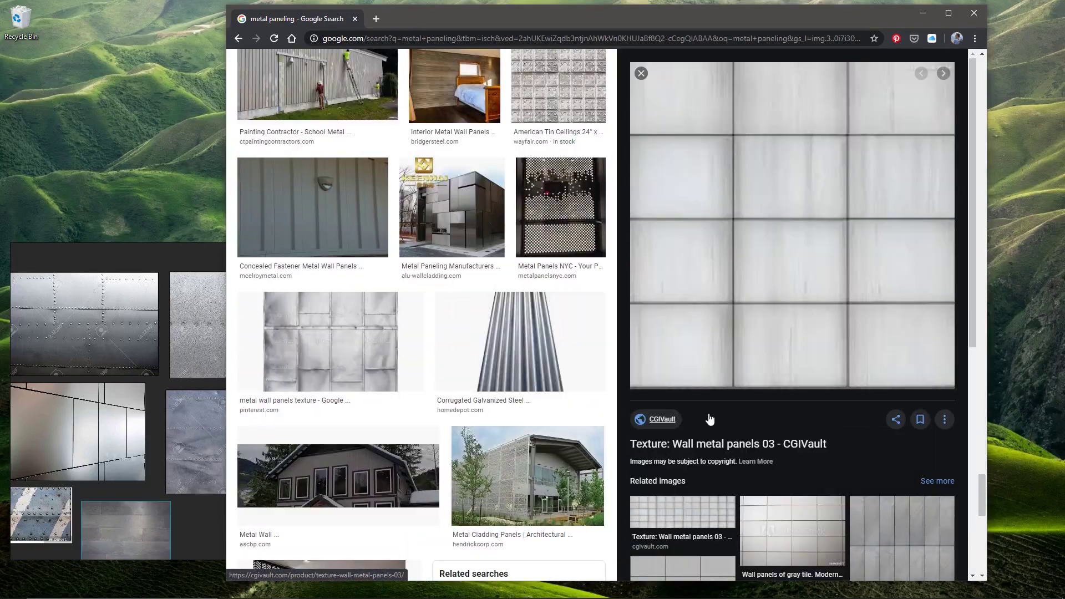
scroll(492, 420, up, 1)
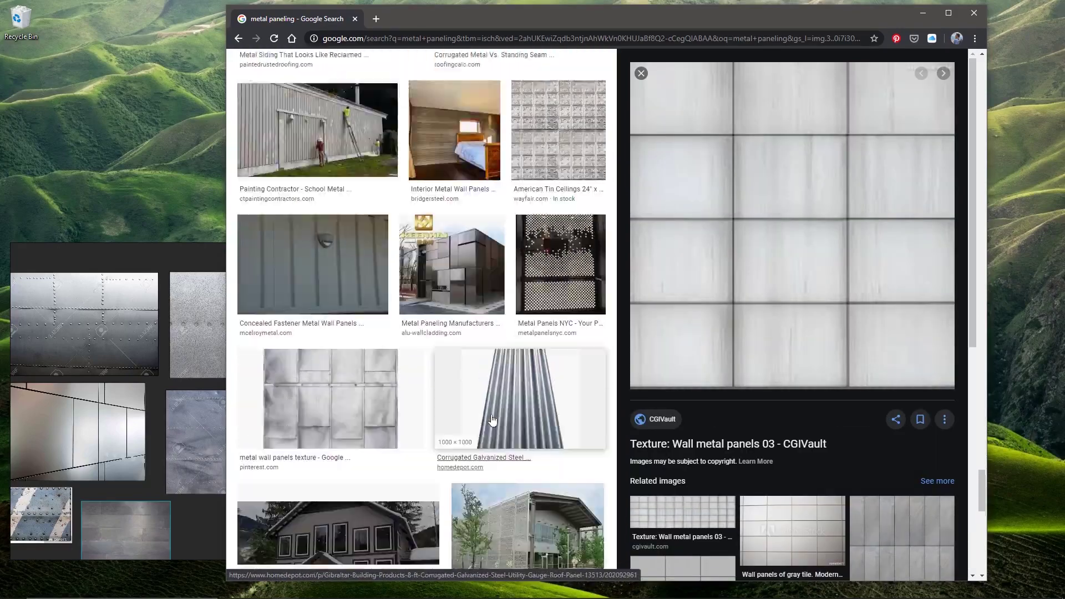
scroll(491, 420, down, 10)
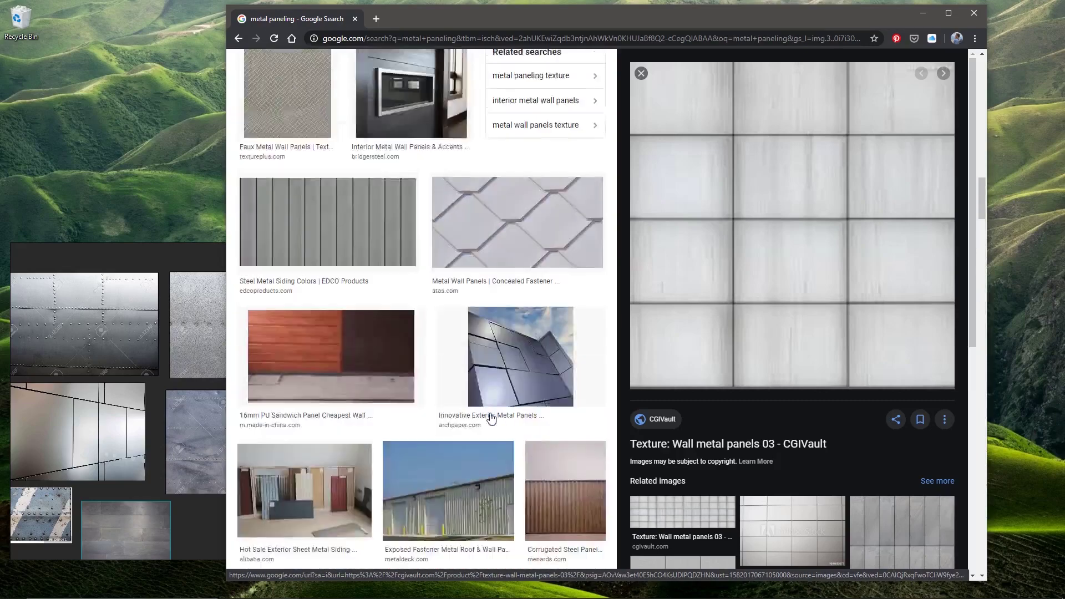
scroll(491, 420, up, 15)
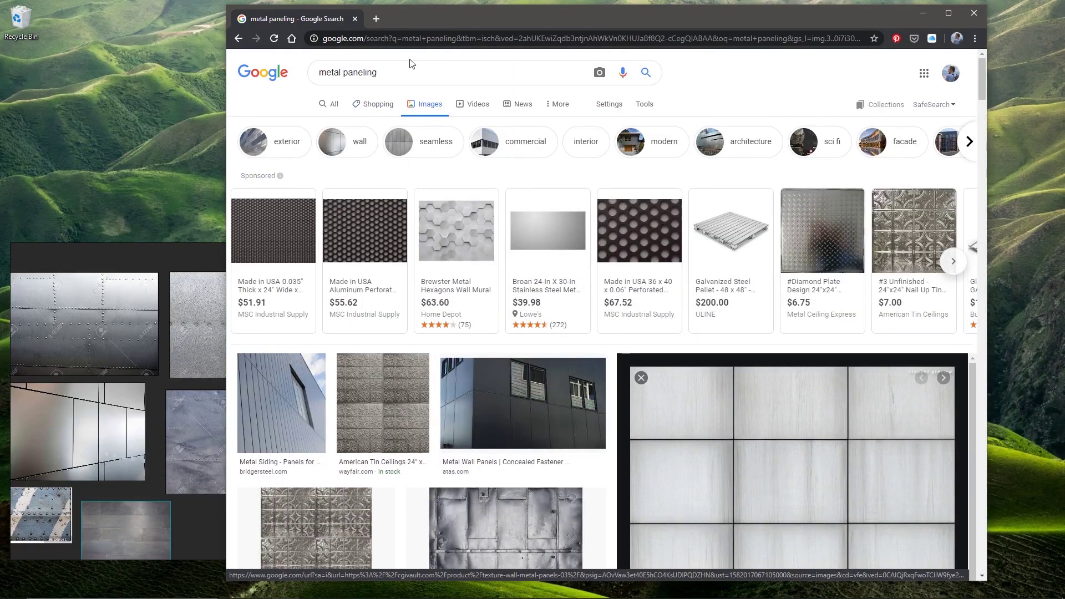
Replace the image search query with "ship hull" and run the search
drag(410, 63, 209, 89)
text(ship hu)
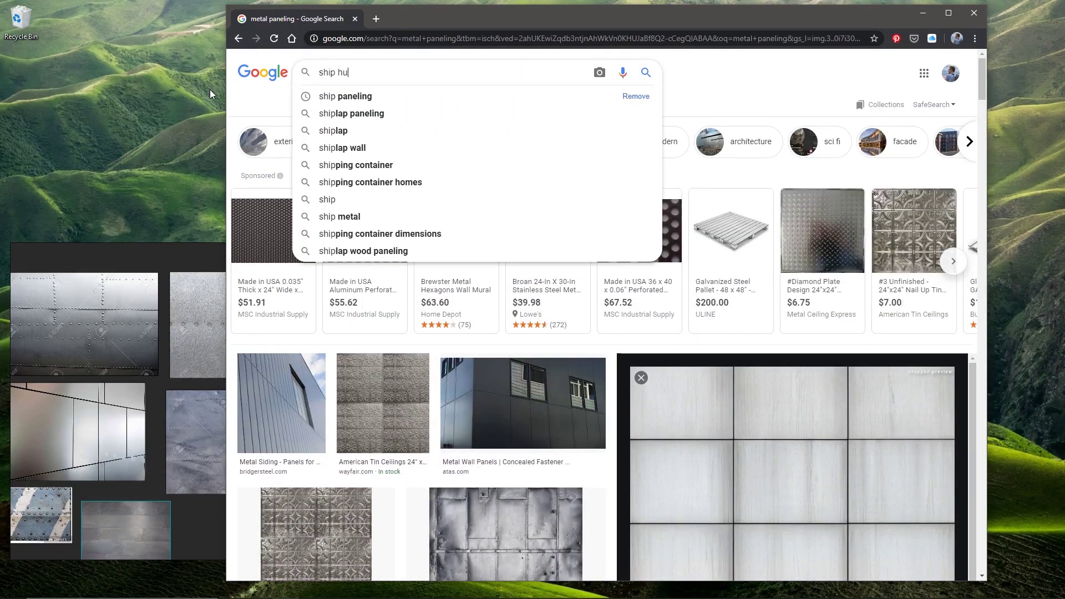
text(ll)
key(Return)
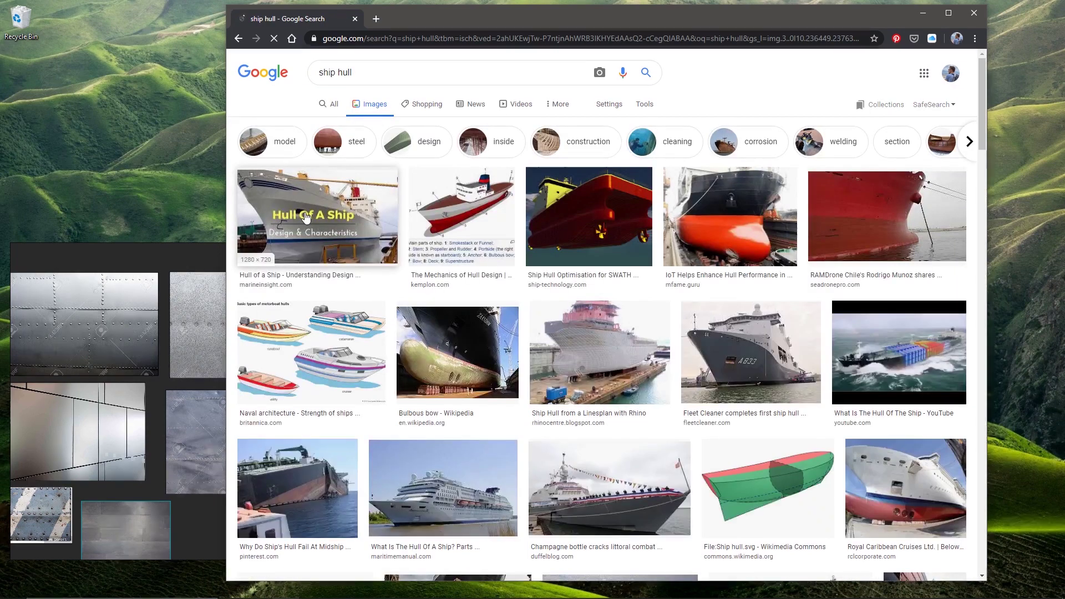
Refine the image search to "ship hull closeup" and accept the suggested spelling "ship hull close up"
click(391, 65)
text(closeu)
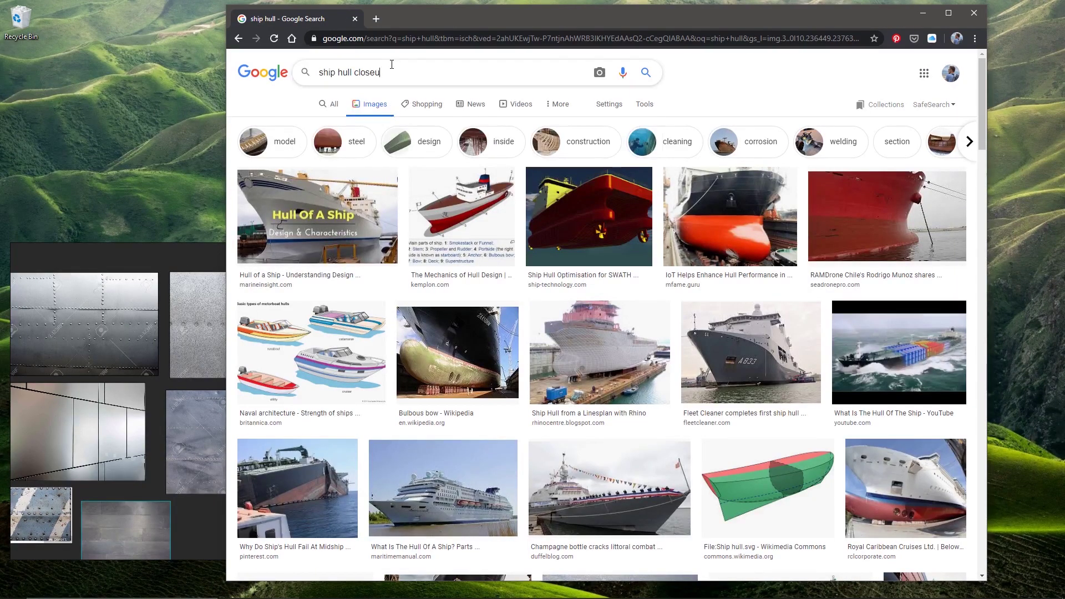
text(p)
key(Return)
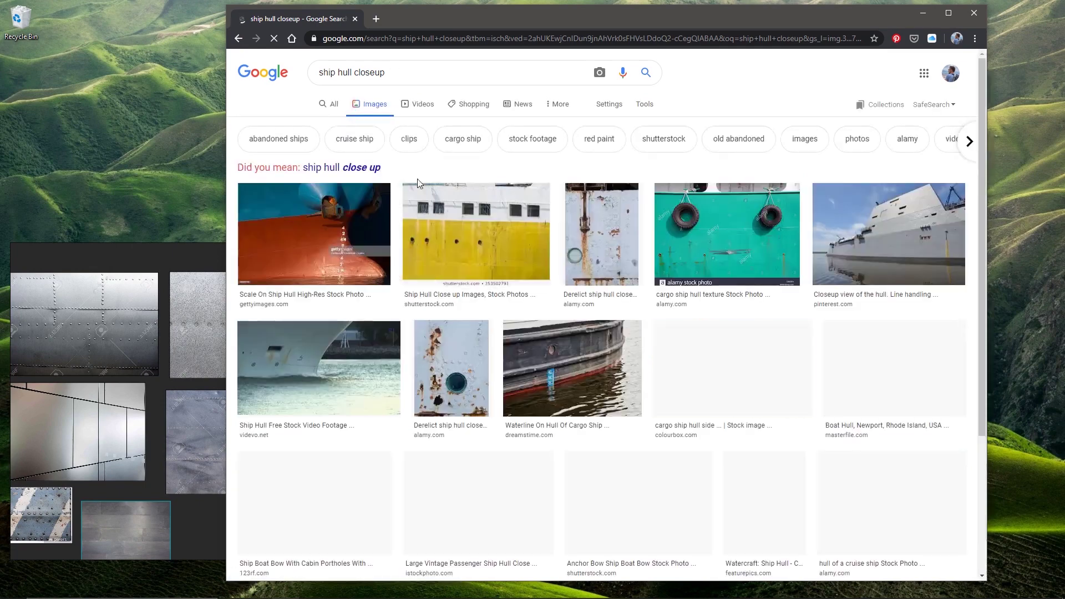
click(367, 167)
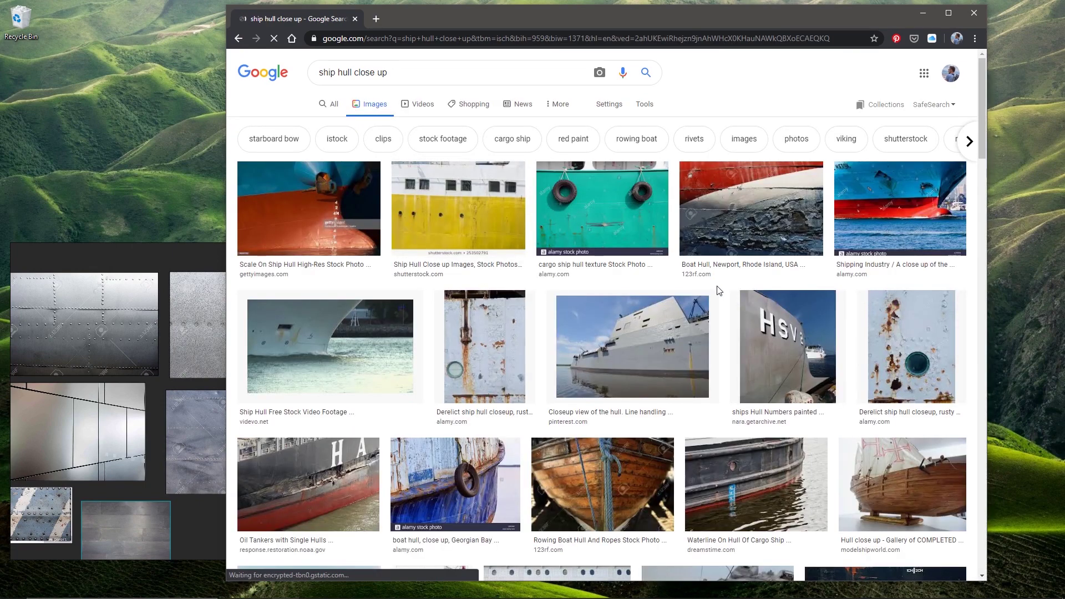
Preview the Newport boat hull, the gray Pinterest hull closeup and the yellow Shutterstock ship hull results
click(705, 237)
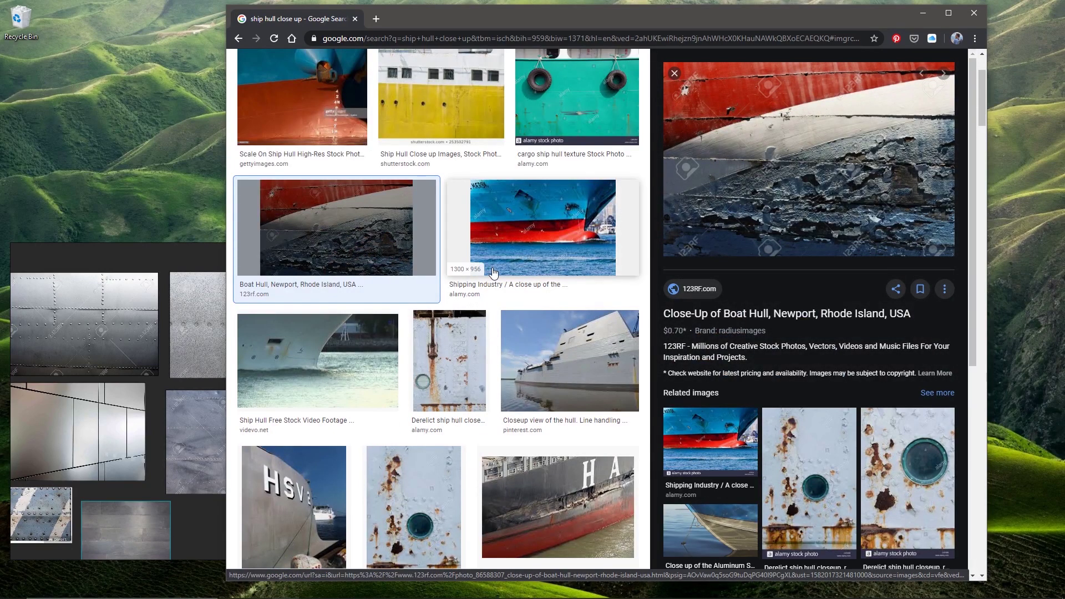
click(580, 346)
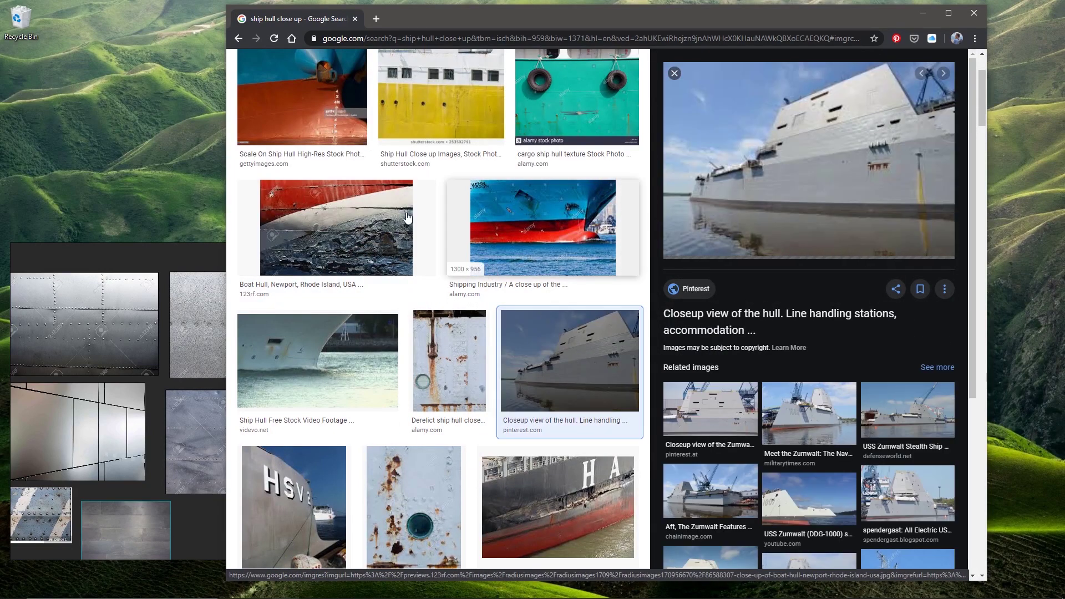
click(411, 103)
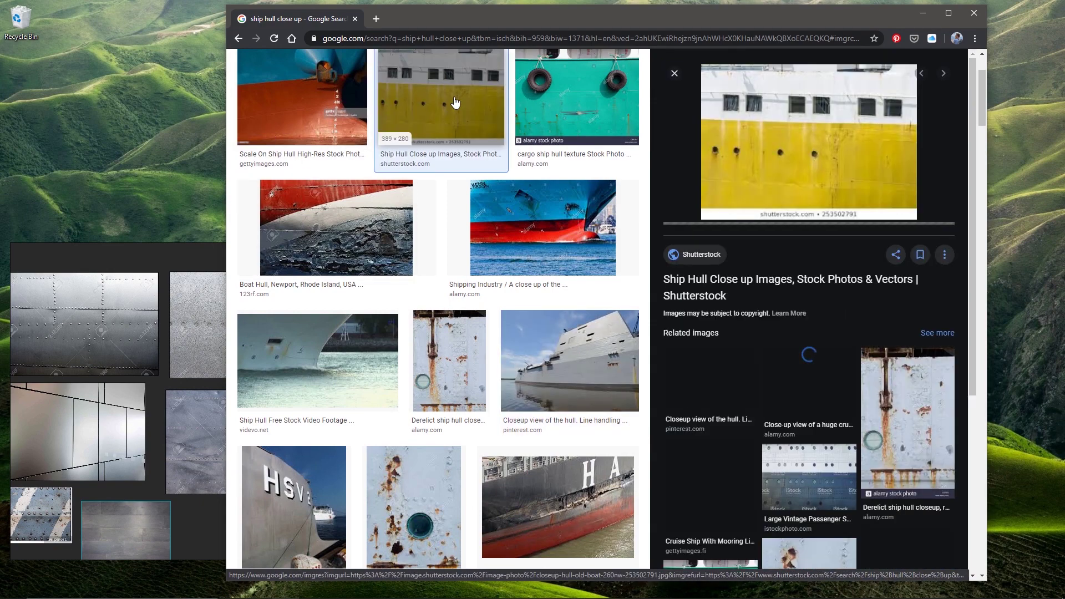
Add the green Alamy "cargo ship hull texture" photo to the board, placing it above and beside the metal paneling images
click(577, 97)
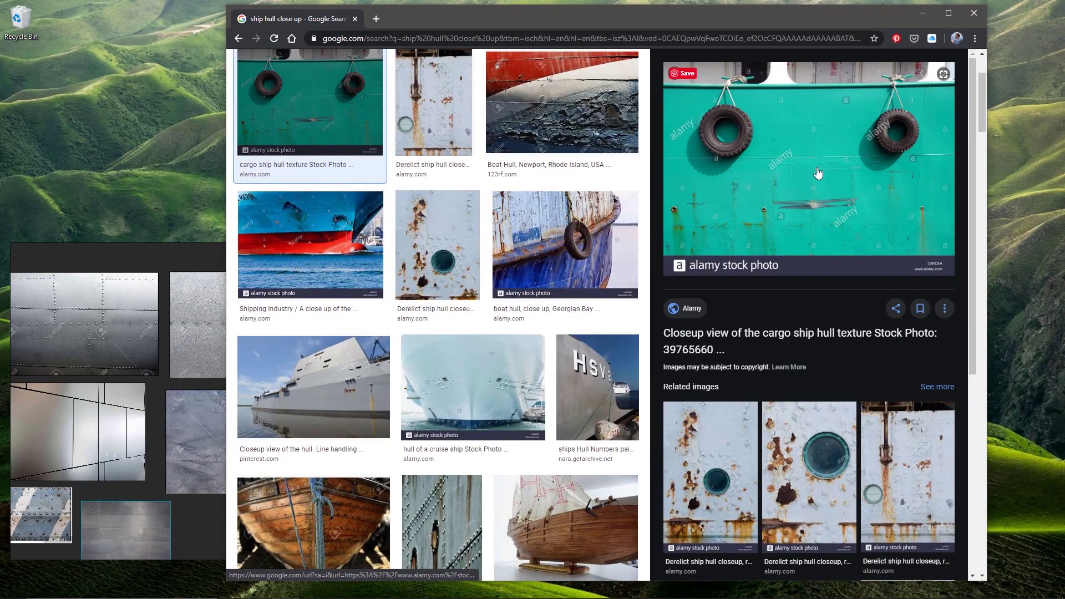
scroll(139, 403, down, 3)
middle_drag(140, 403, 87, 407)
drag(787, 198, 169, 503)
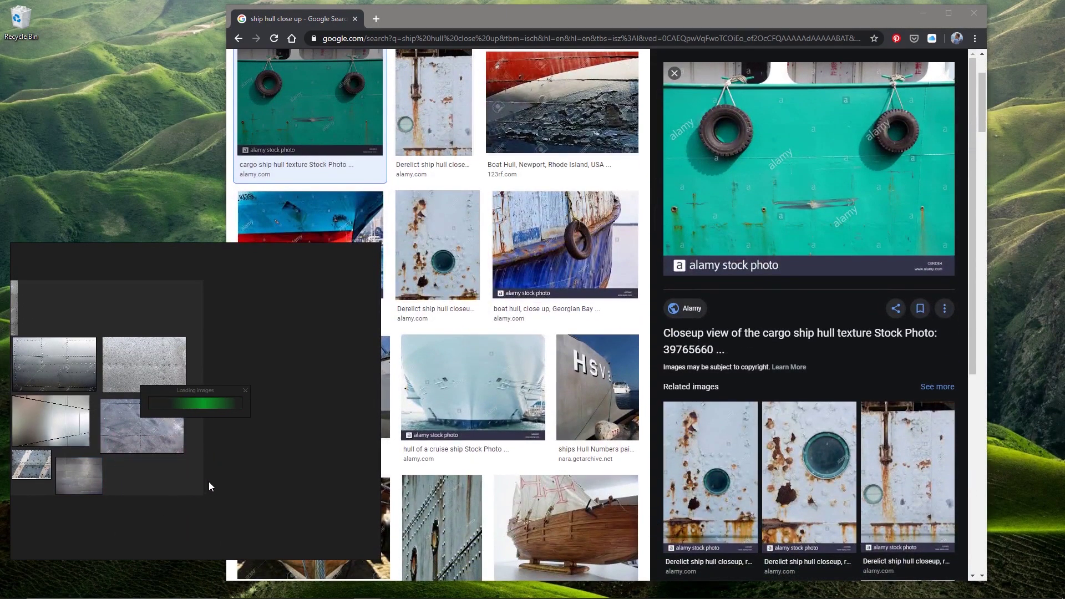
drag(149, 503, 232, 309)
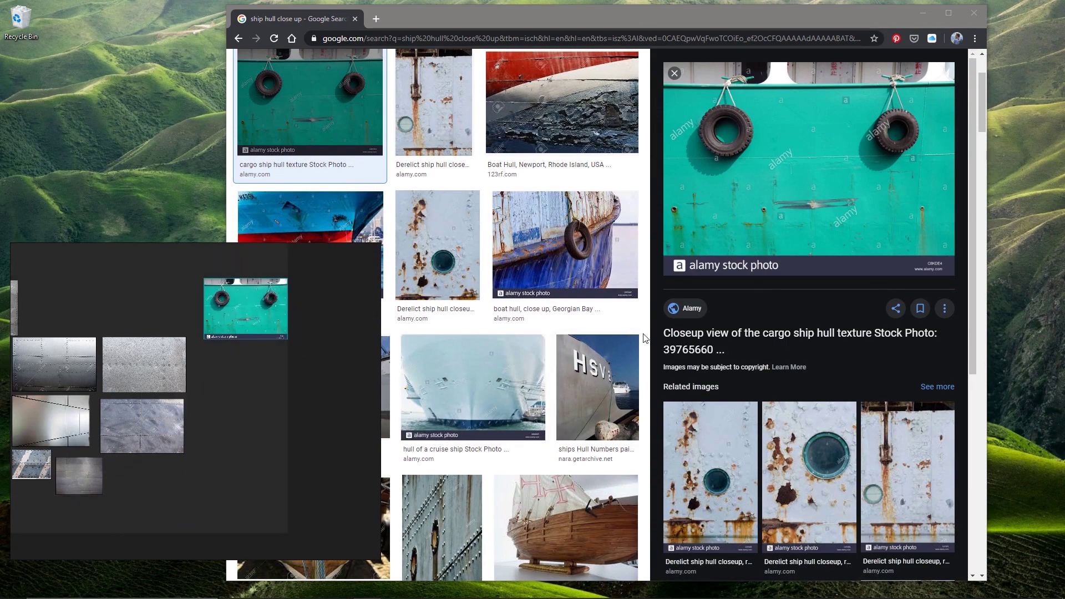
Add the related Alamy "Derelict ship hull closeup, rusty metal plates and rivets" image to the board, below the green hull photo
scroll(742, 494, down, 4)
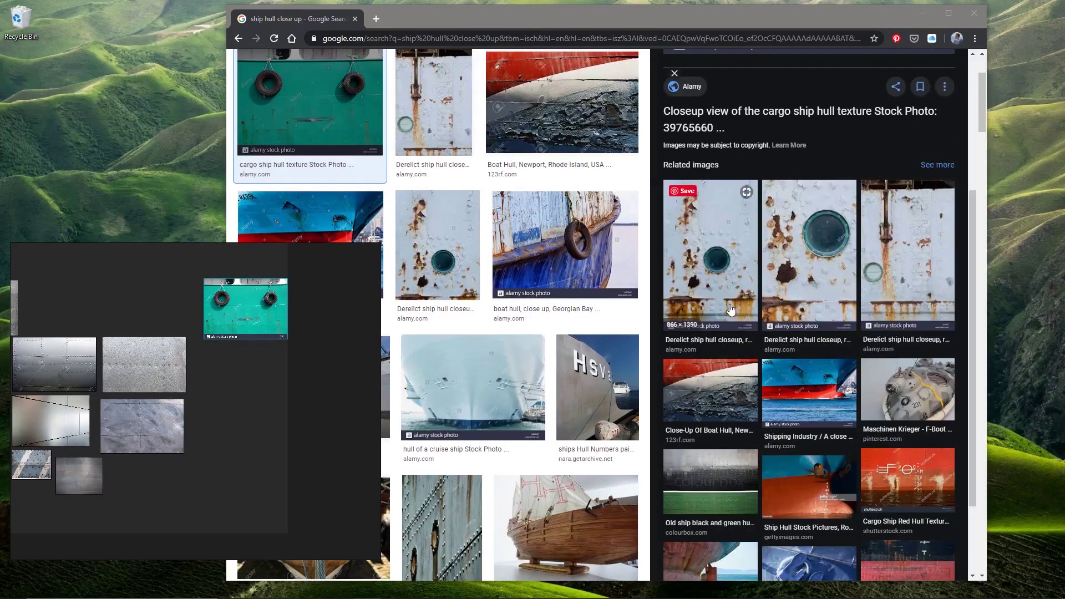
click(722, 274)
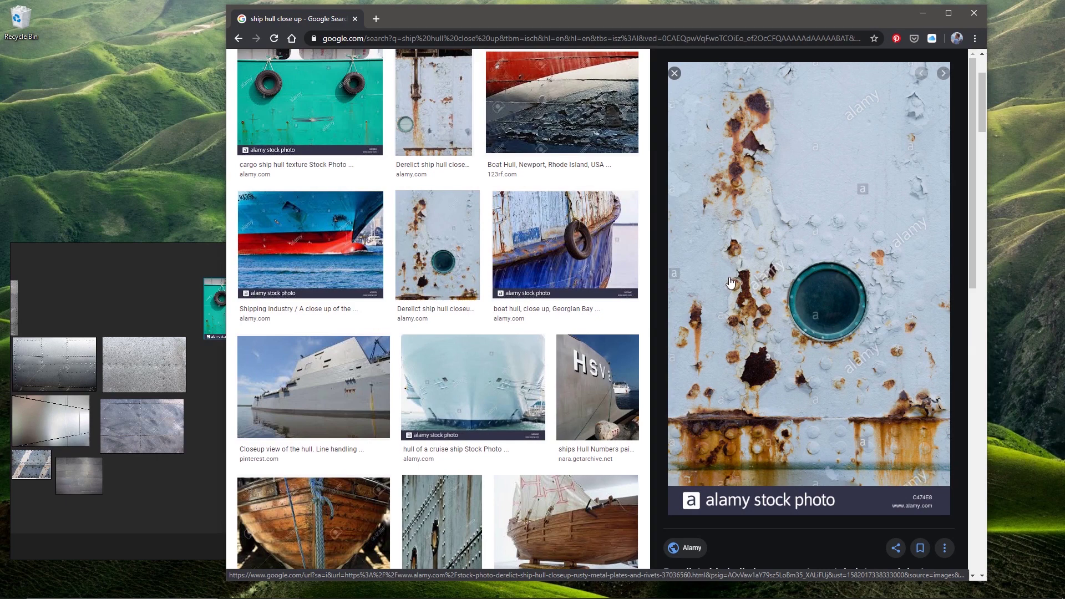
drag(815, 215, 171, 470)
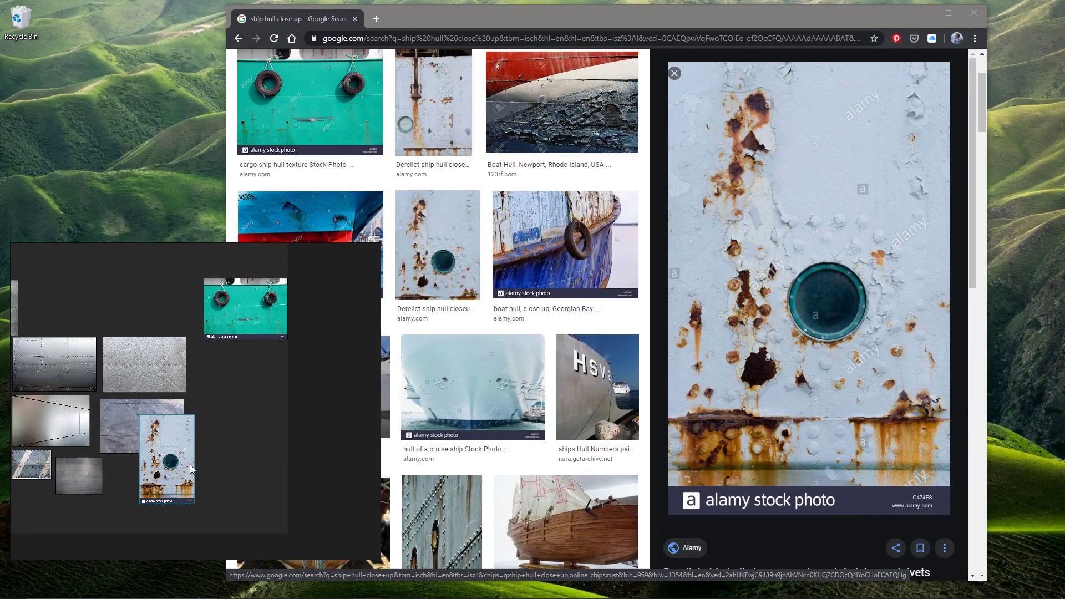
drag(193, 468, 276, 388)
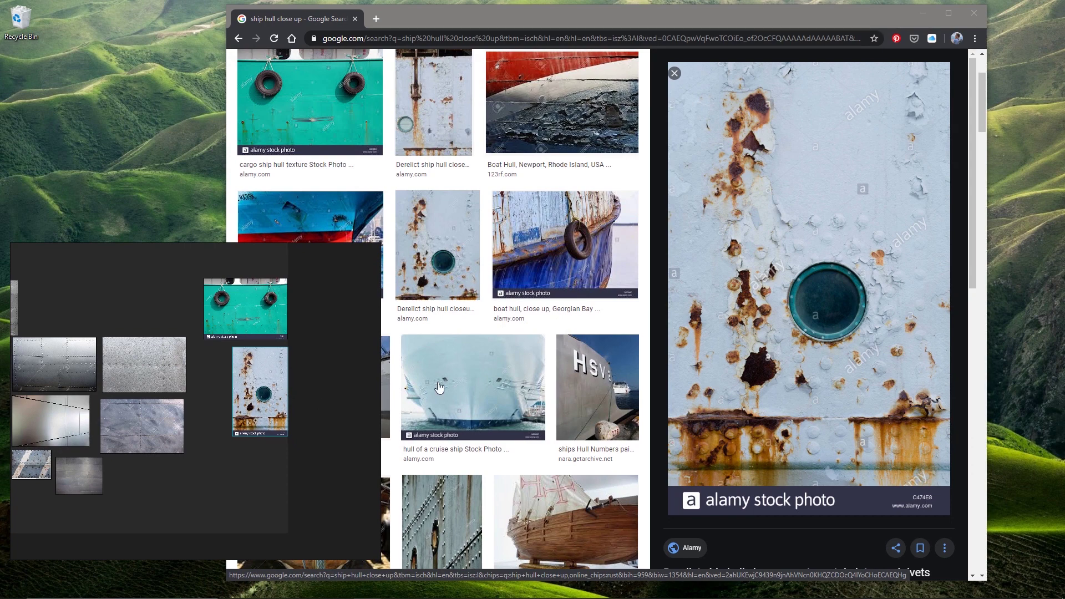
Find the Getty Images "Cruise Ship With Mooring Line Around Buttress Closeup" photo in the results and add it to the board below the rusty hull image
click(683, 21)
scroll(752, 275, down, 10)
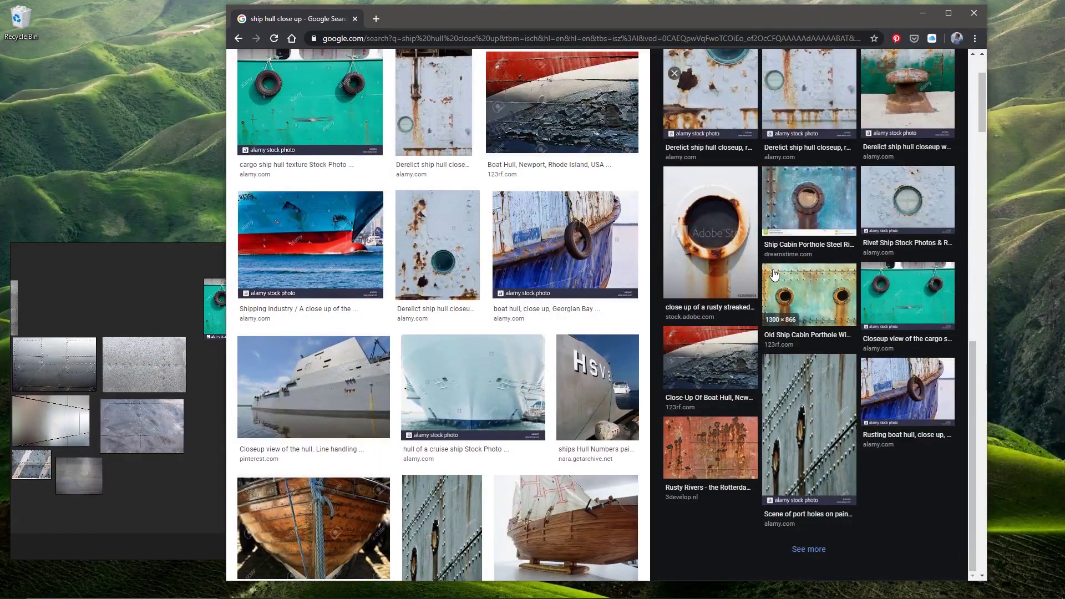
scroll(774, 276, up, 4)
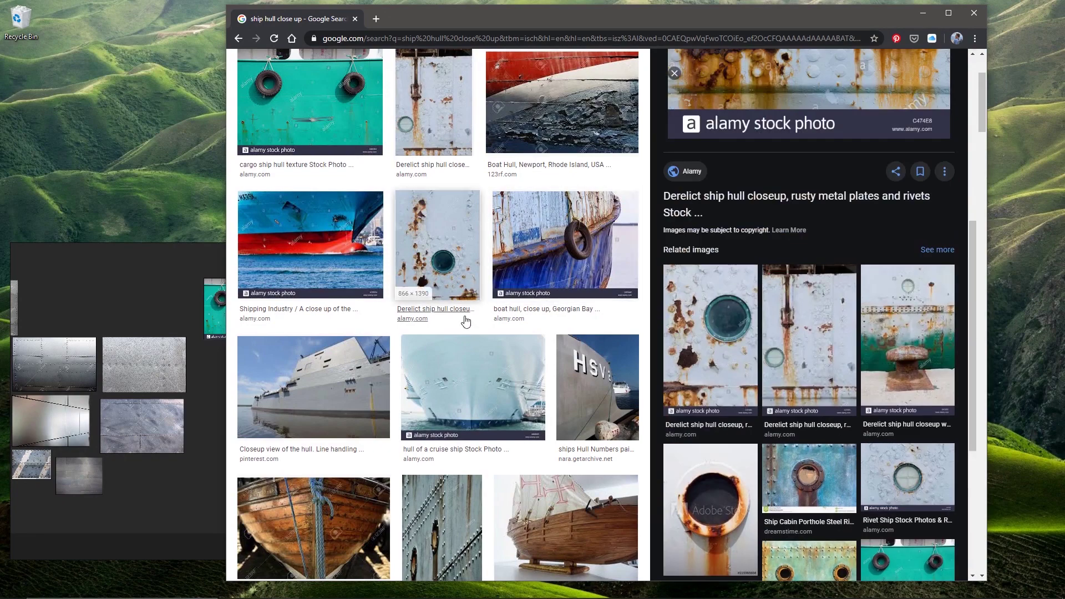
scroll(532, 313, down, 2)
scroll(531, 313, down, 5)
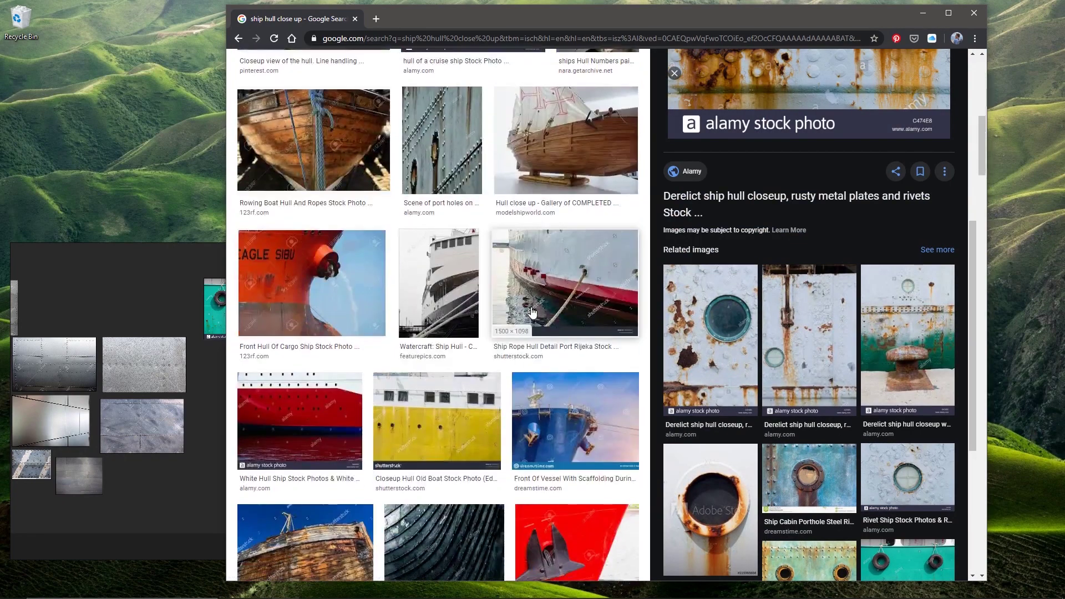
scroll(566, 301, down, 7)
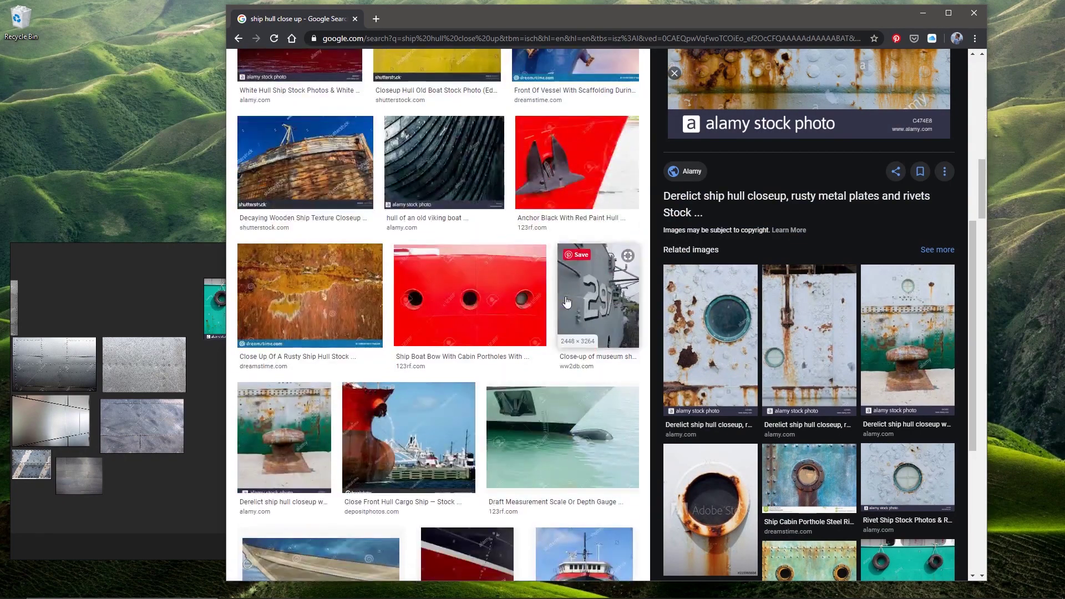
scroll(566, 302, up, 6)
click(564, 255)
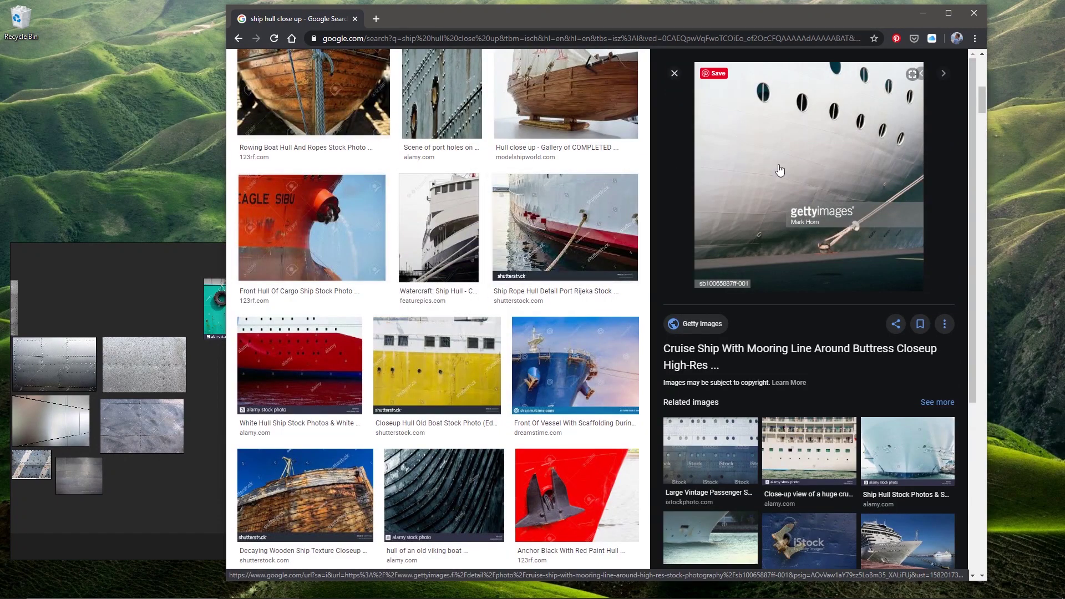
drag(784, 168, 174, 501)
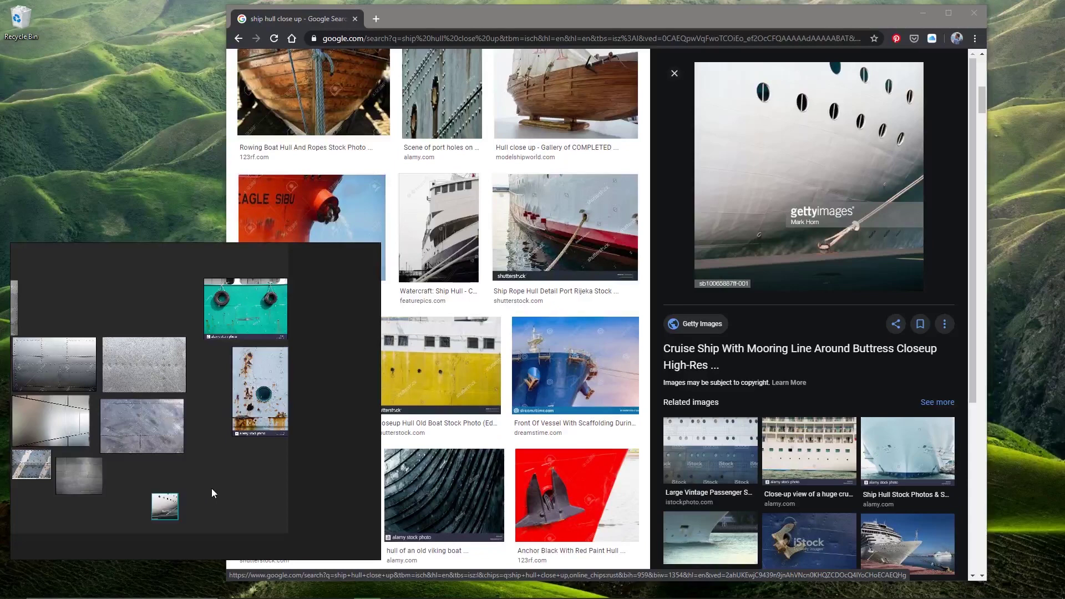
Examine the white cruise ship hull's panel seams up close and compare them with the riveted metal paneling references on the board
scroll(264, 464, up, 6)
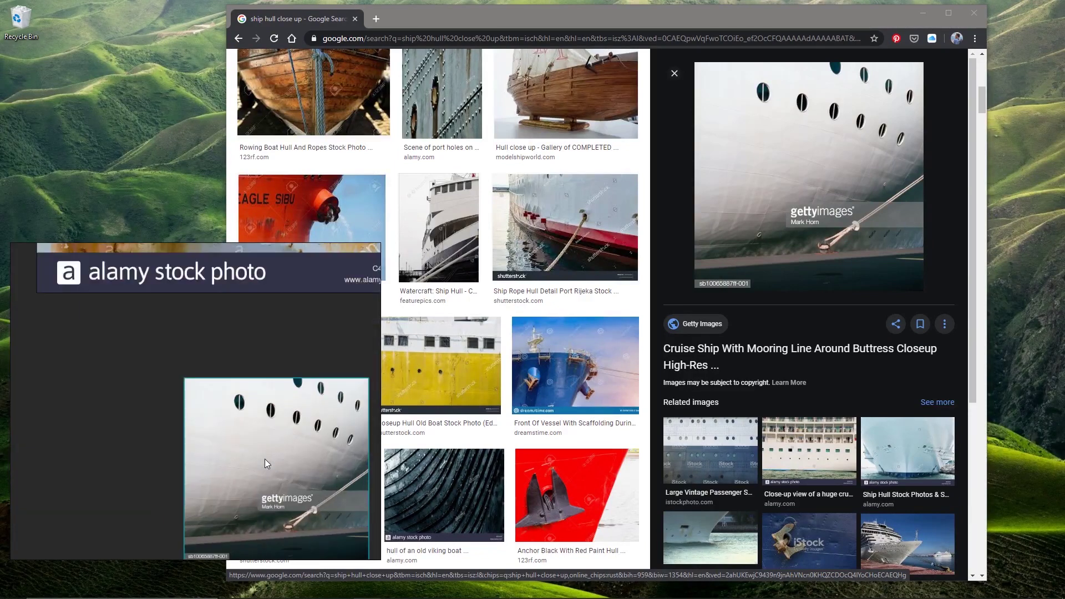
scroll(264, 458, down, 3)
scroll(265, 457, down, 4)
middle_drag(128, 429, 281, 487)
scroll(167, 405, up, 4)
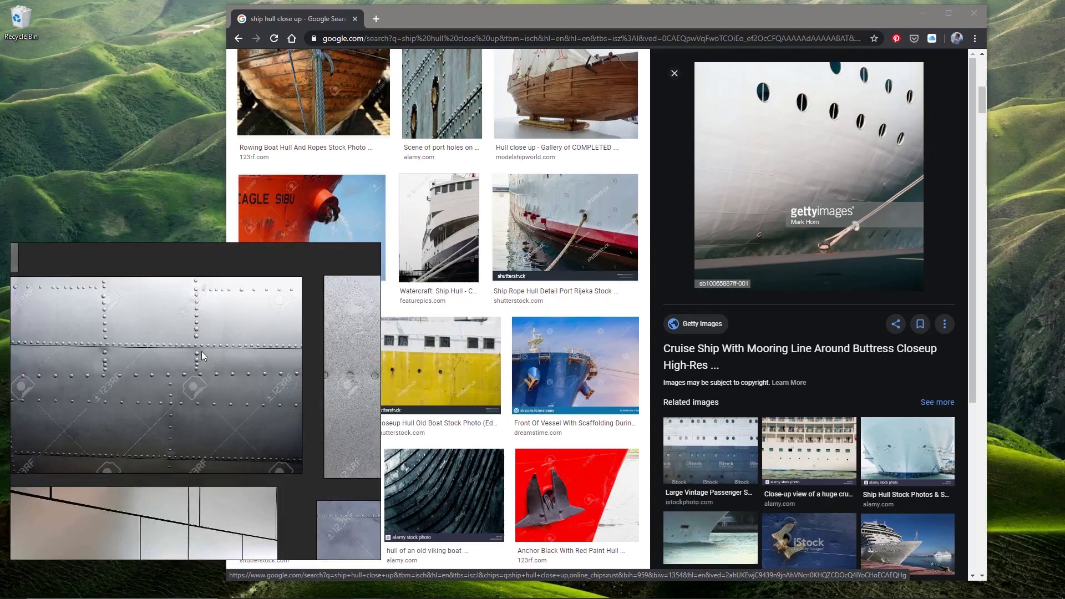
scroll(196, 351, down, 5)
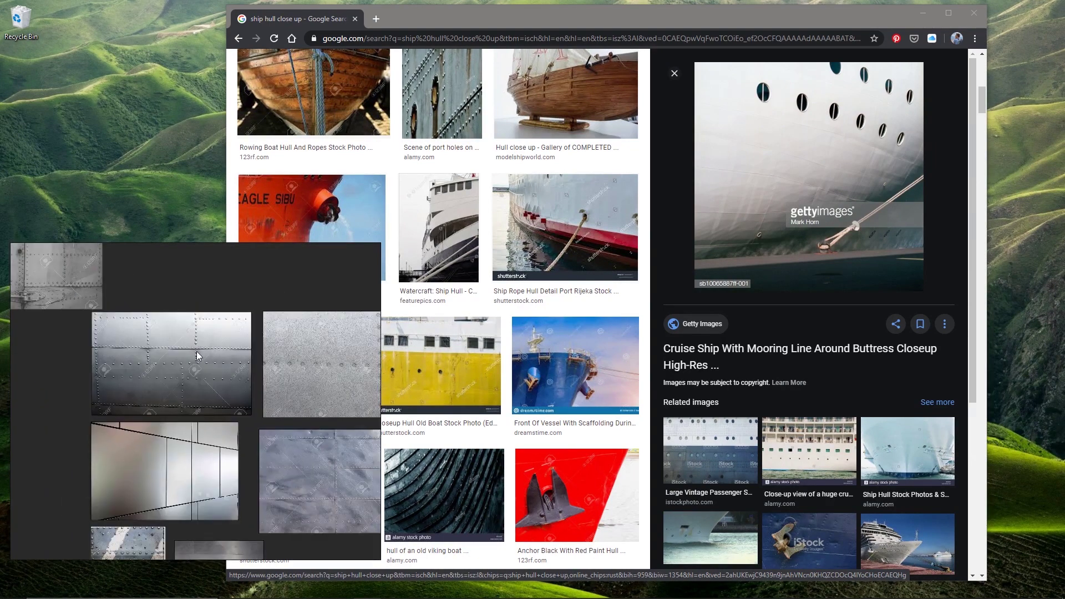
middle_drag(240, 371, 68, 342)
middle_drag(184, 384, 32, 402)
middle_drag(252, 547, 260, 435)
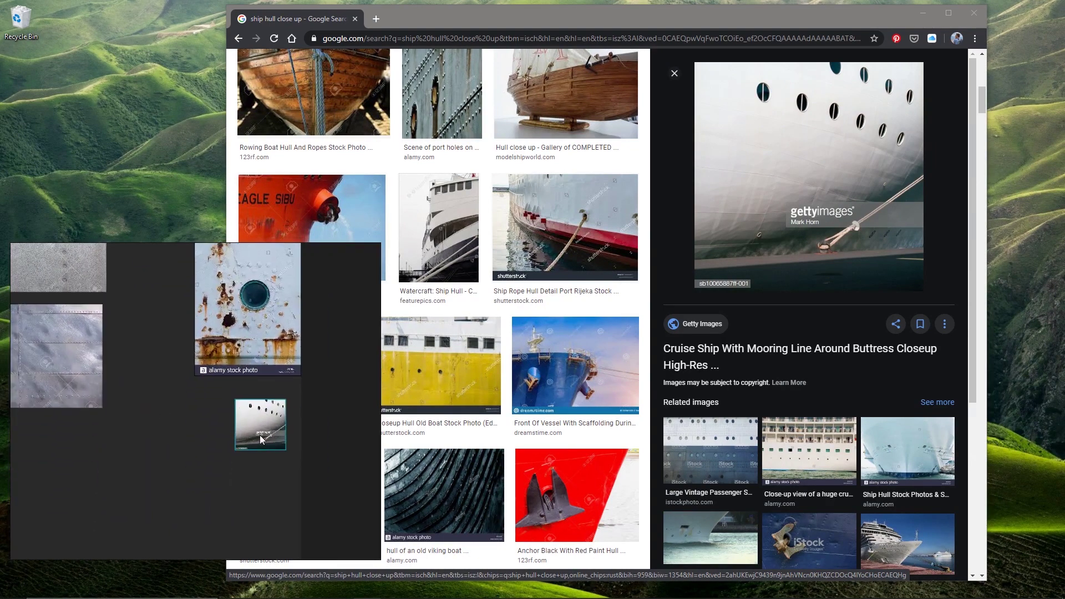
scroll(262, 433, up, 8)
scroll(247, 413, down, 2)
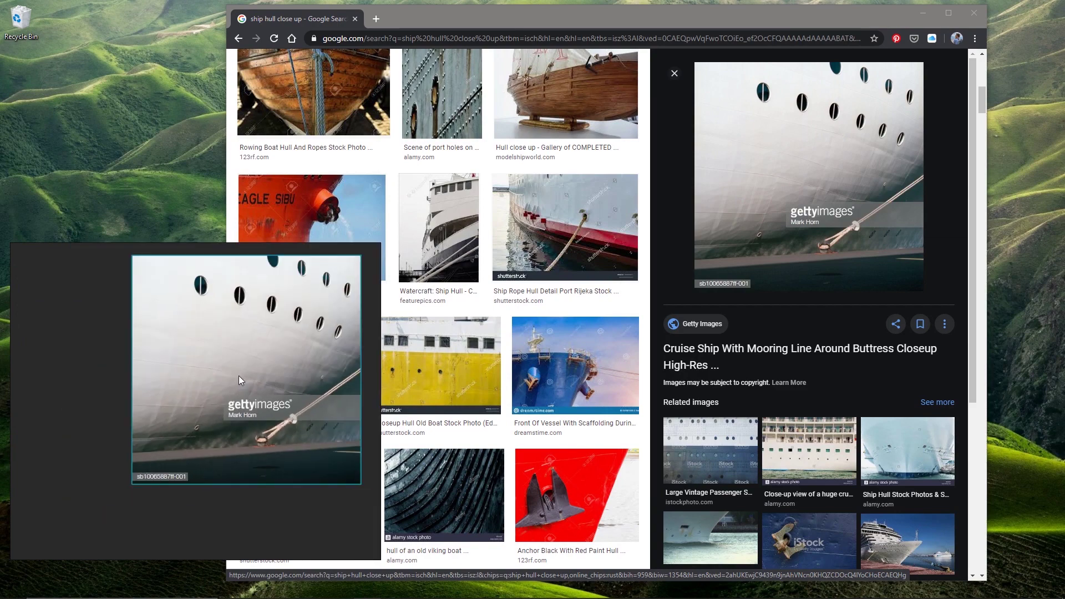
scroll(239, 374, up, 3)
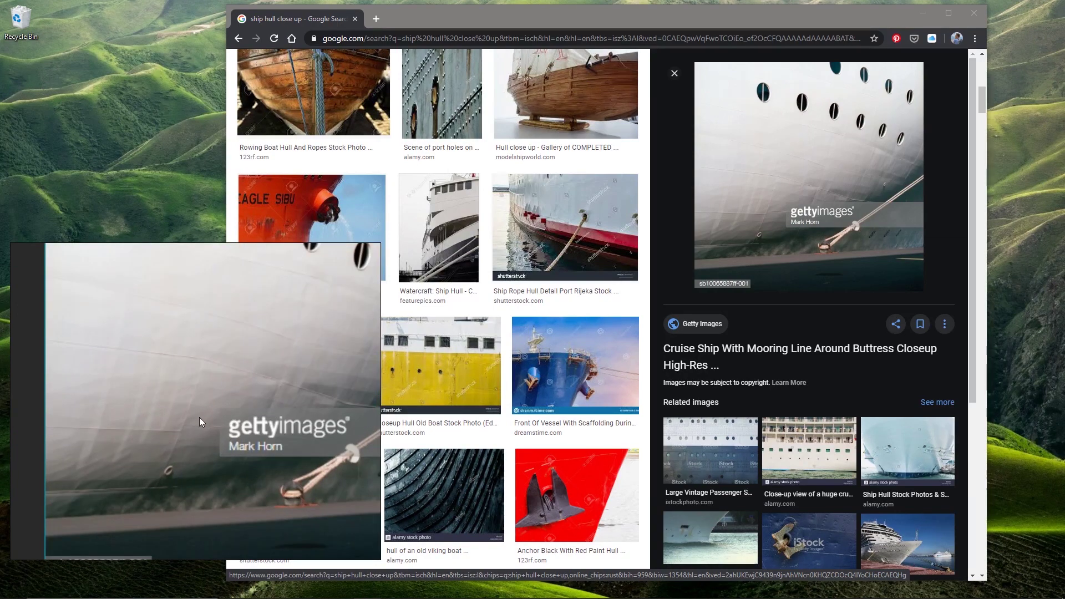
scroll(198, 415, down, 6)
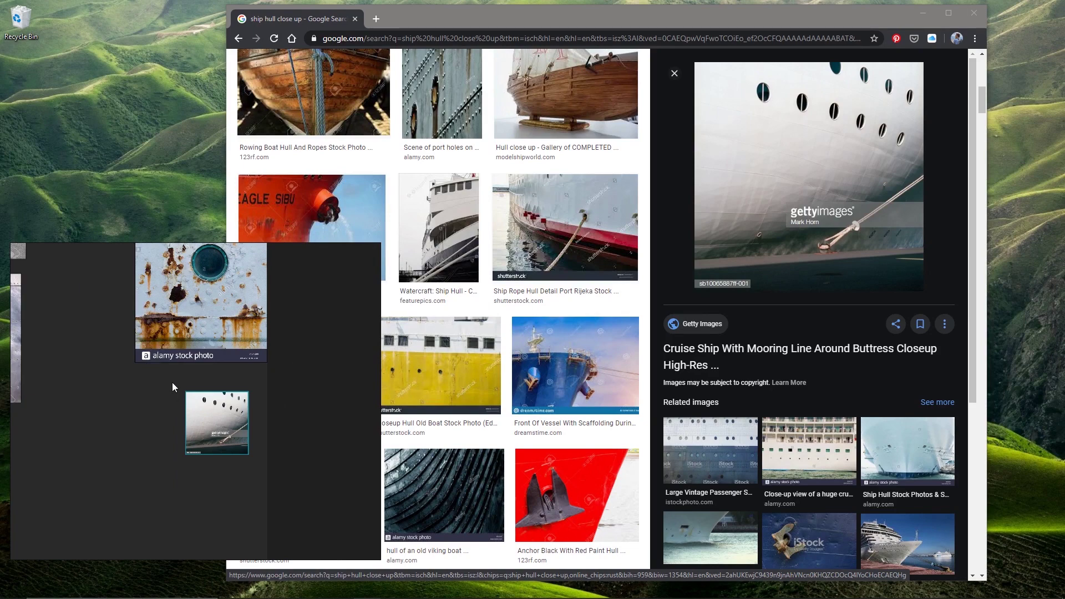
Add the Getty Images "Closeup Of Scale On Ship Hull" photo to the board beside the cruise ship image and browse the remaining hull results
middle_drag(172, 382, 255, 436)
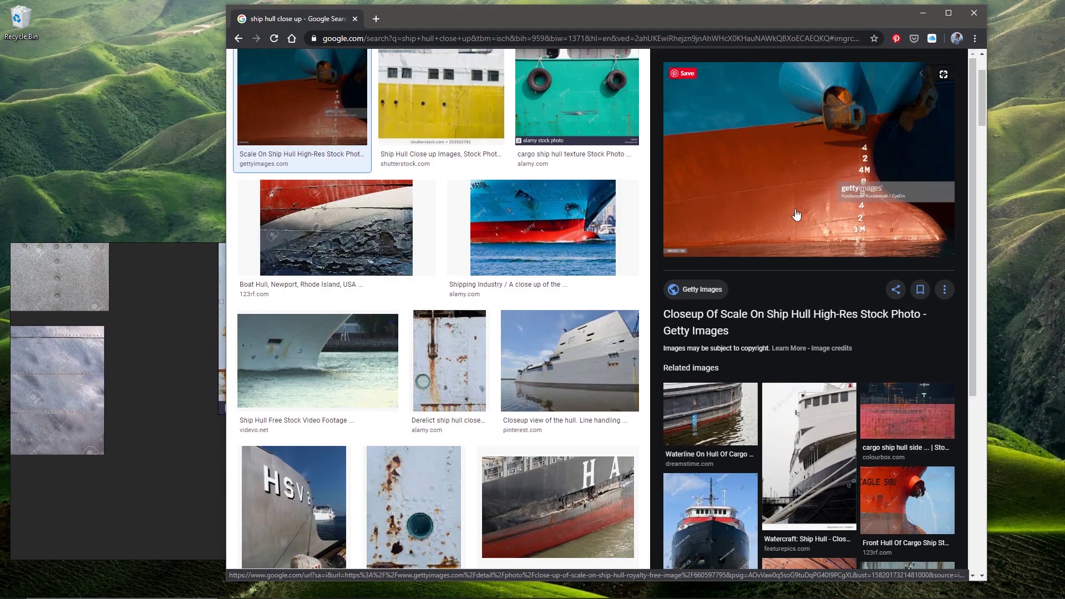
drag(796, 198, 188, 481)
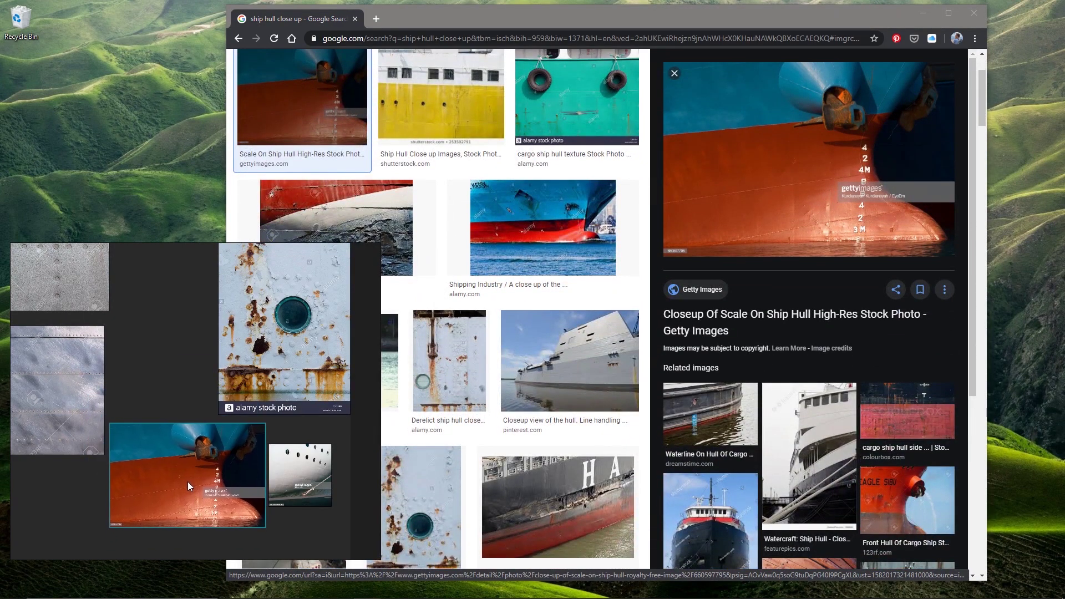
click(460, 95)
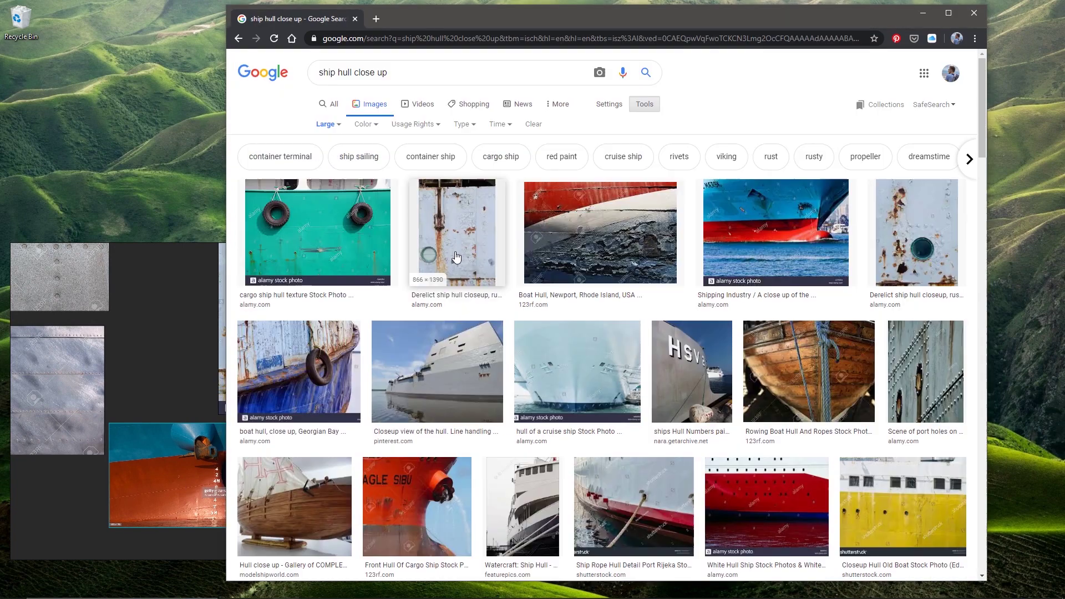
scroll(457, 259, down, 12)
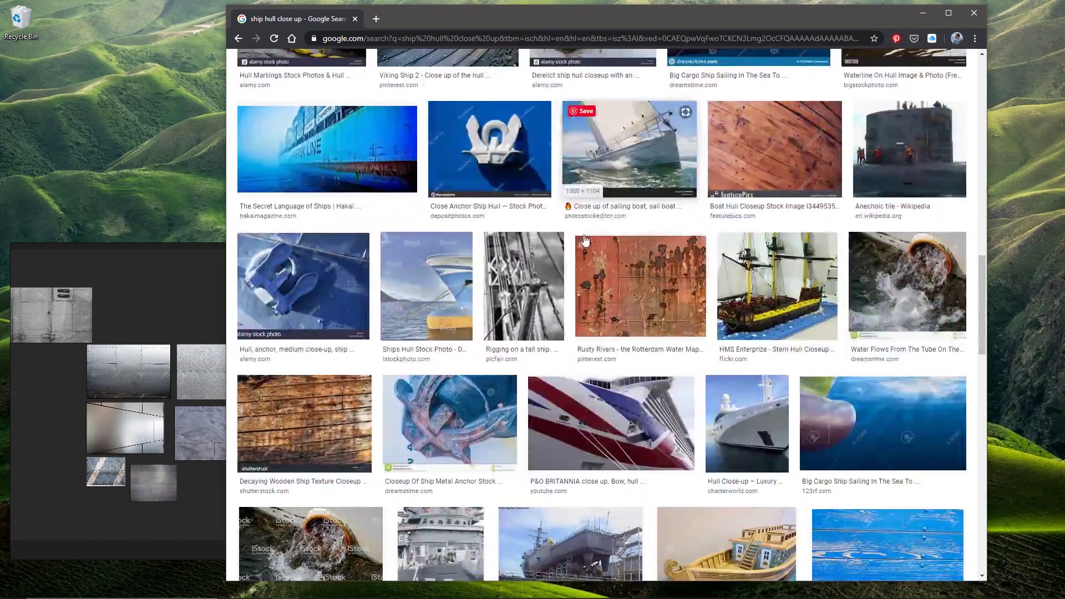
scroll(583, 240, down, 6)
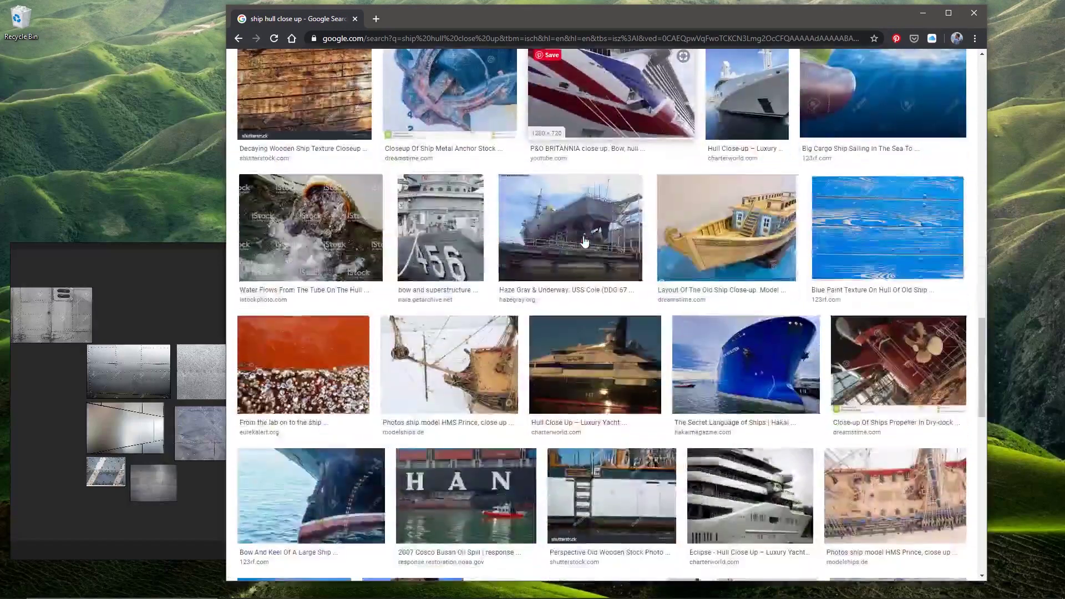
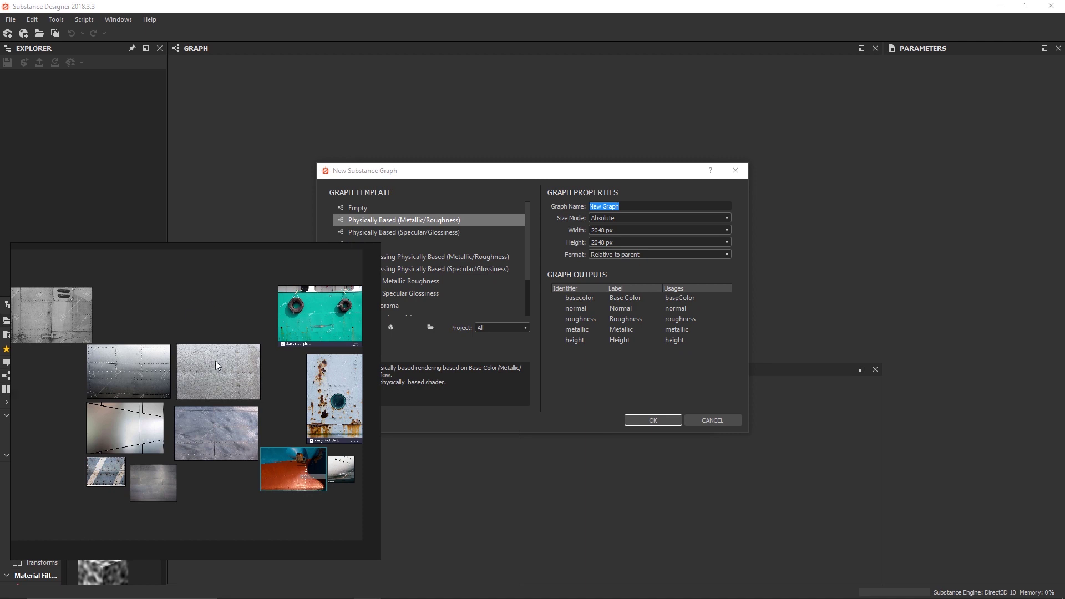
Move the grayscale panel image on the reference board closer, directly above the other metal paneling images
scroll(216, 364, down, 2)
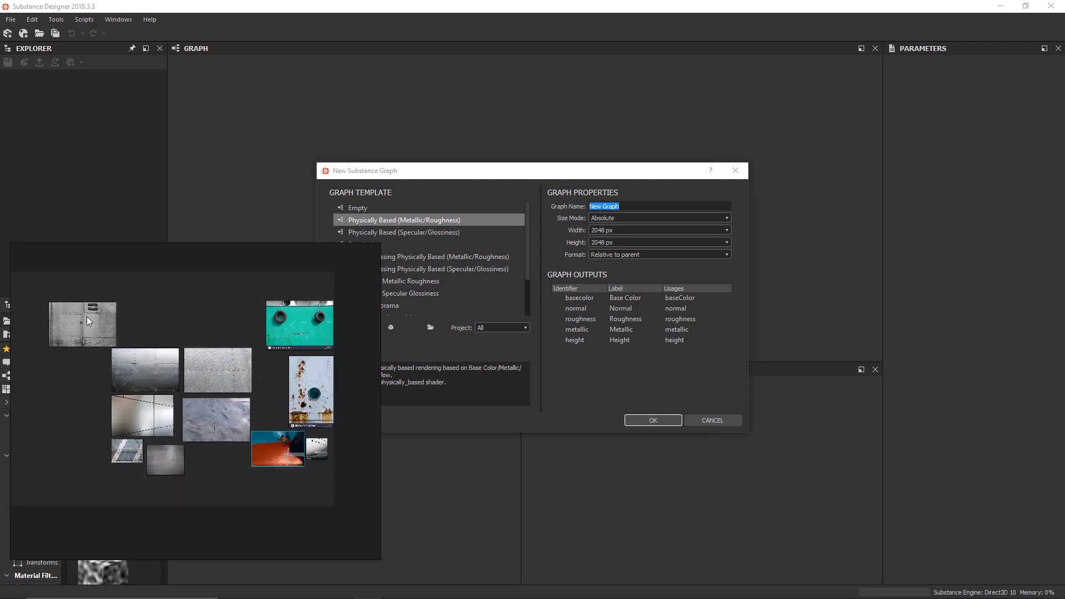
drag(86, 316, 155, 310)
scroll(227, 371, up, 2)
middle_drag(231, 374, 201, 381)
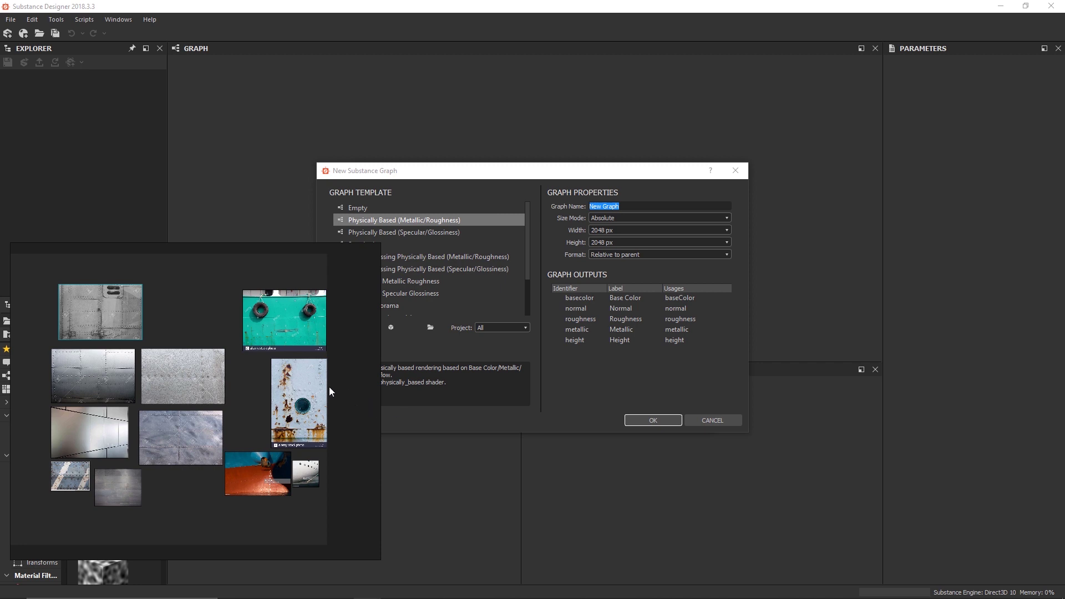
In Substance Designer, create a graph named "Ship Paneling" from the Physically Based (Metallic/Roughness) template at 2048 x 2048 px
click(733, 387)
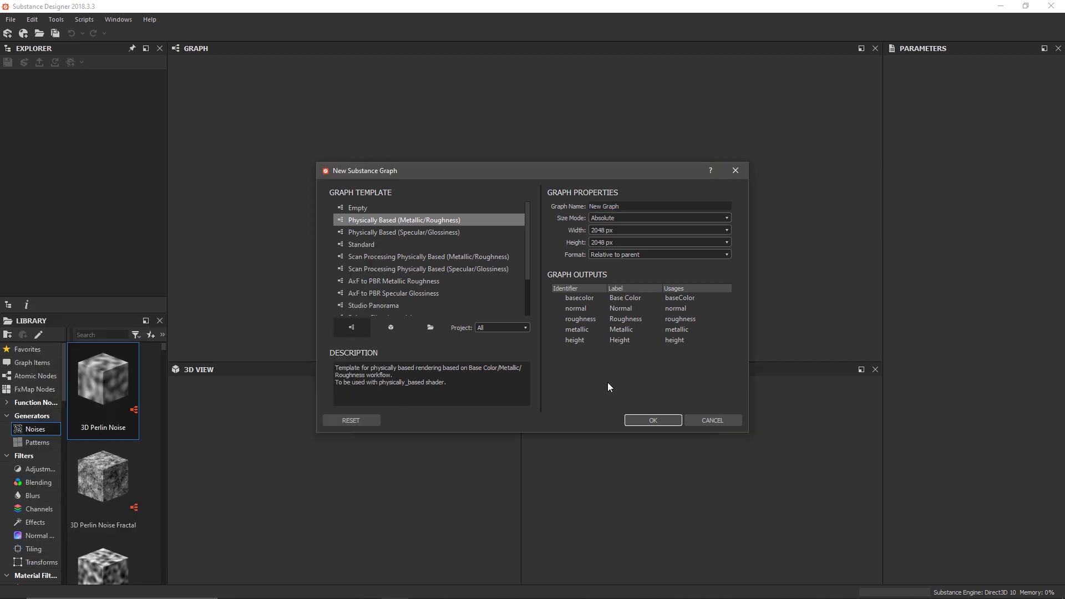
drag(621, 206, 505, 207)
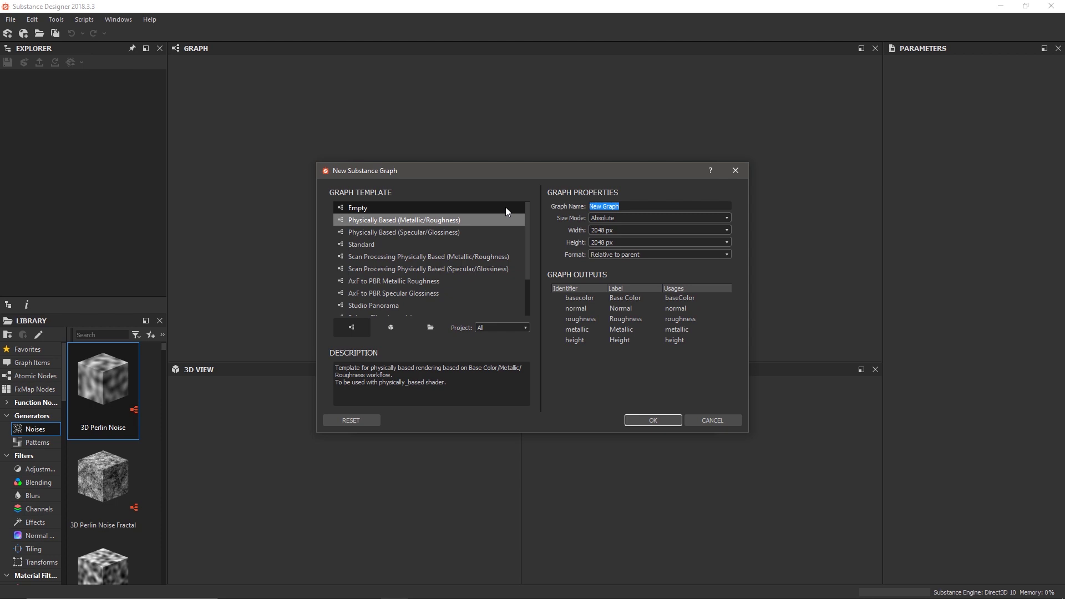
text(Ship Paneling)
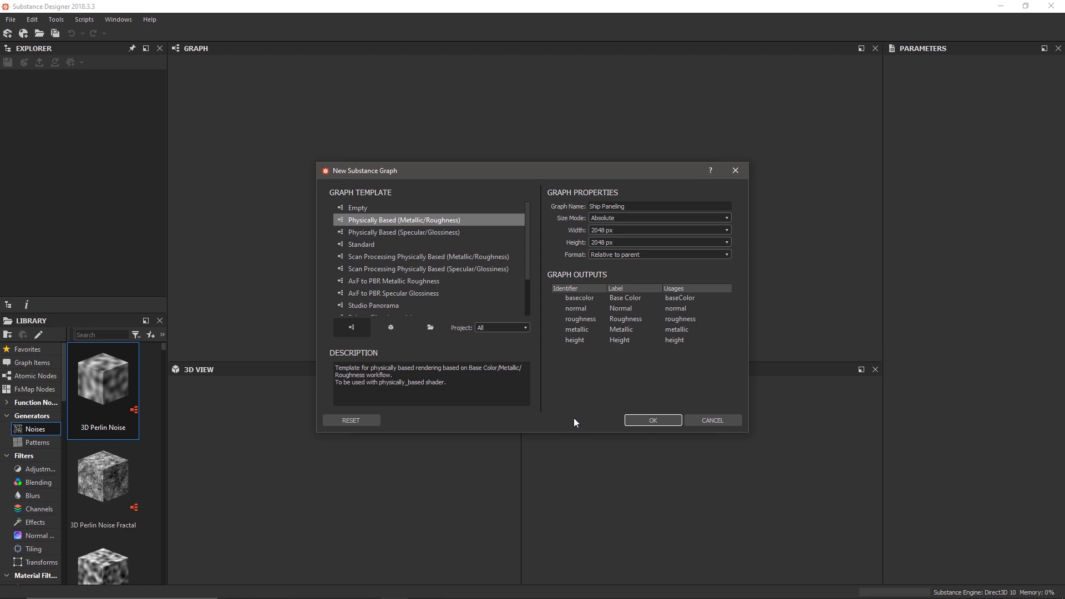
click(648, 421)
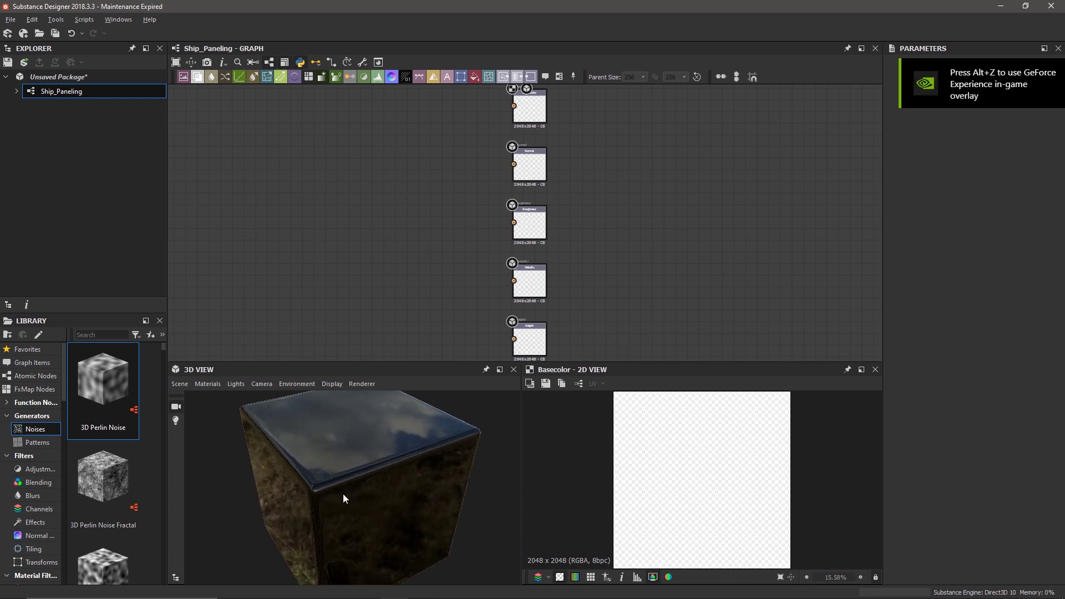
Add a PBR Base Material node beside the graph's output nodes and show its outputs on the cube in the 3D view
drag(343, 493, 360, 487)
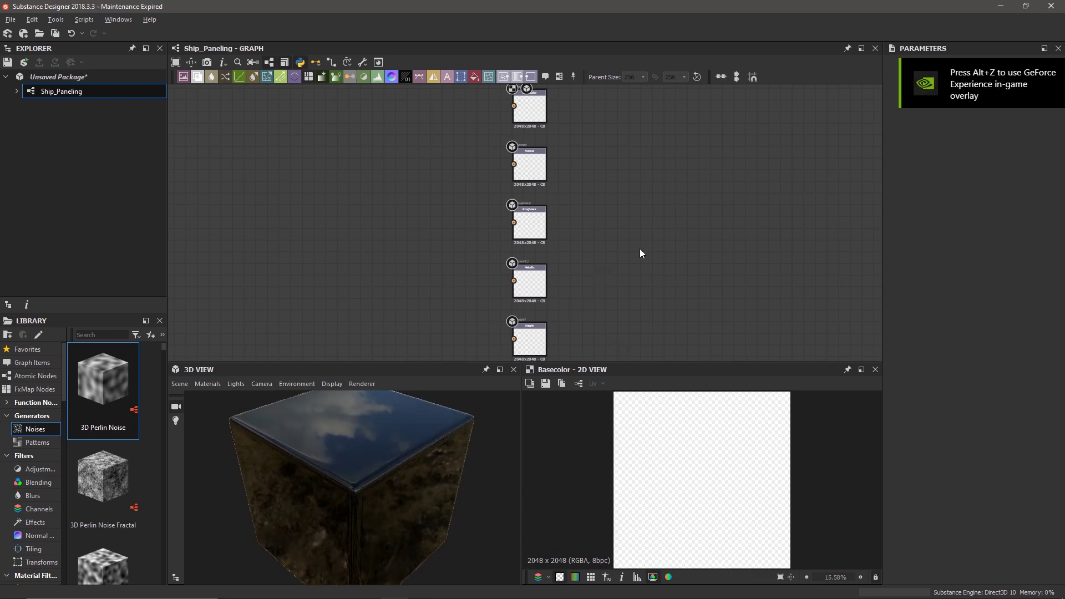
middle_drag(353, 230, 489, 202)
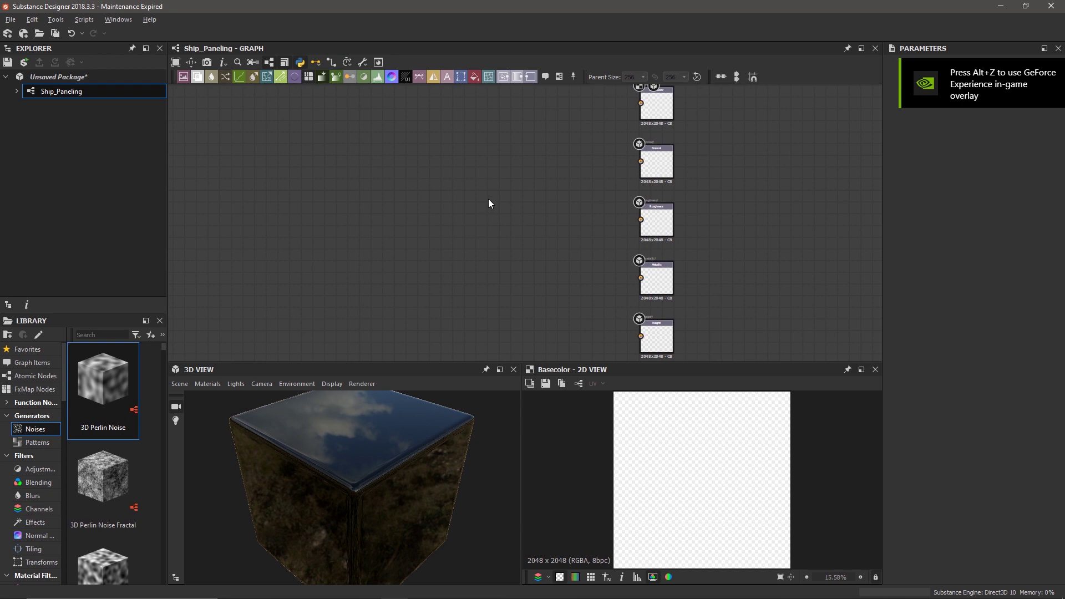
key(space)
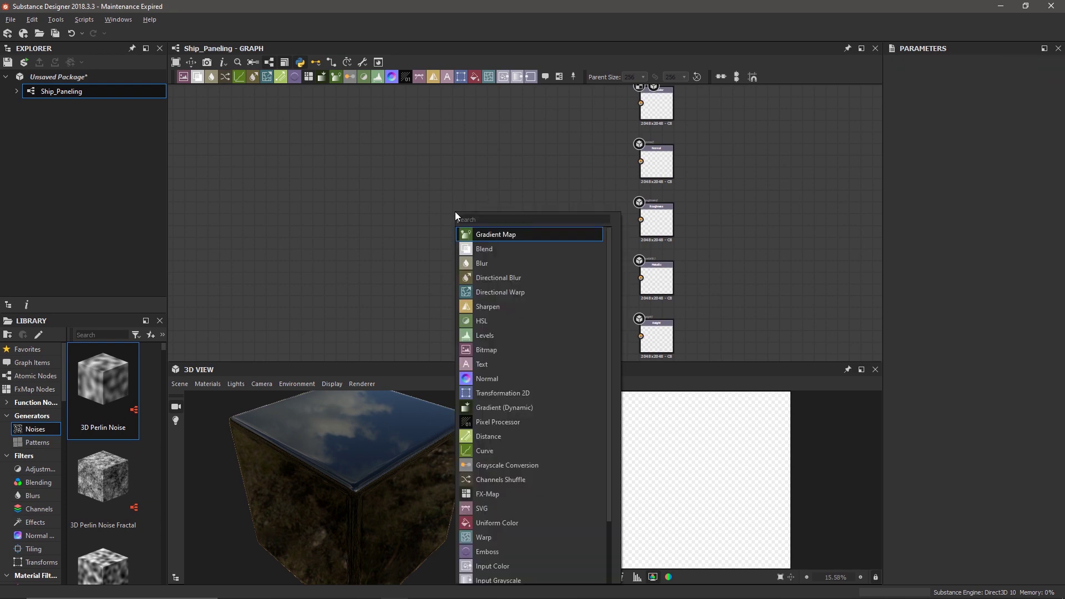
text(base m)
key(Return)
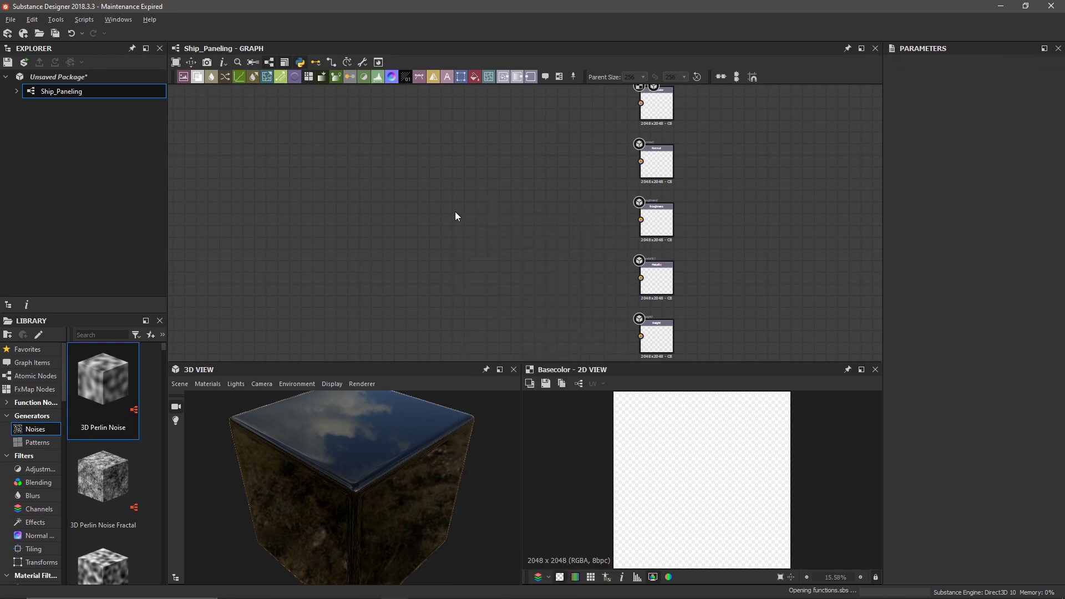
drag(451, 195, 437, 440)
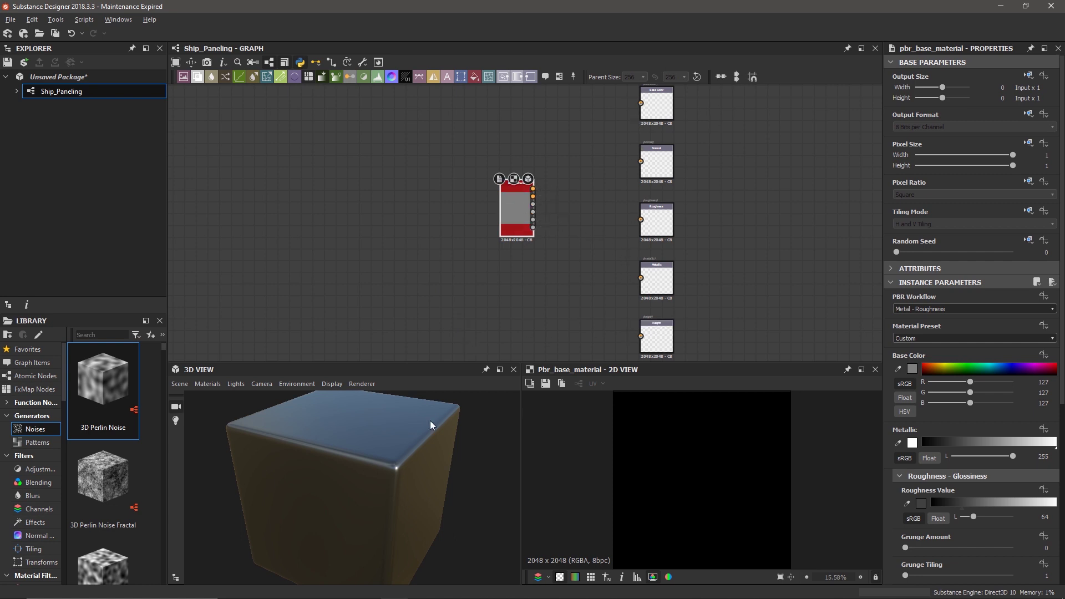
Inspect the fully metallic base material on the cube from several angles and under rotated lighting
mouse_move(430, 420)
mouse_down()
mouse_move(375, 473)
mouse_move(436, 418)
mouse_up()
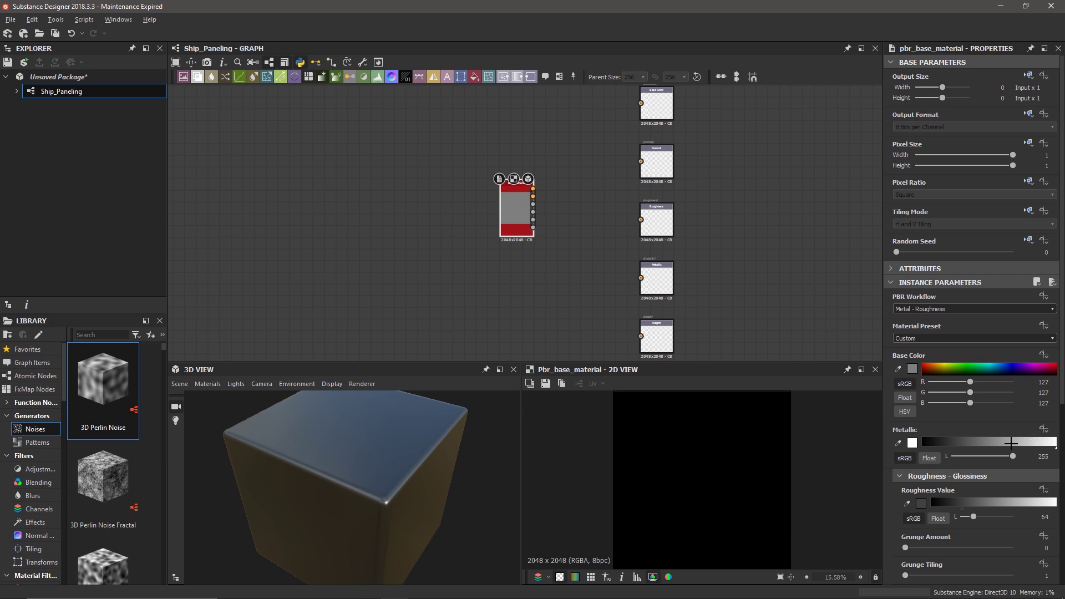
mouse_move(362, 474)
mouse_down()
mouse_move(354, 483)
mouse_move(355, 454)
mouse_up()
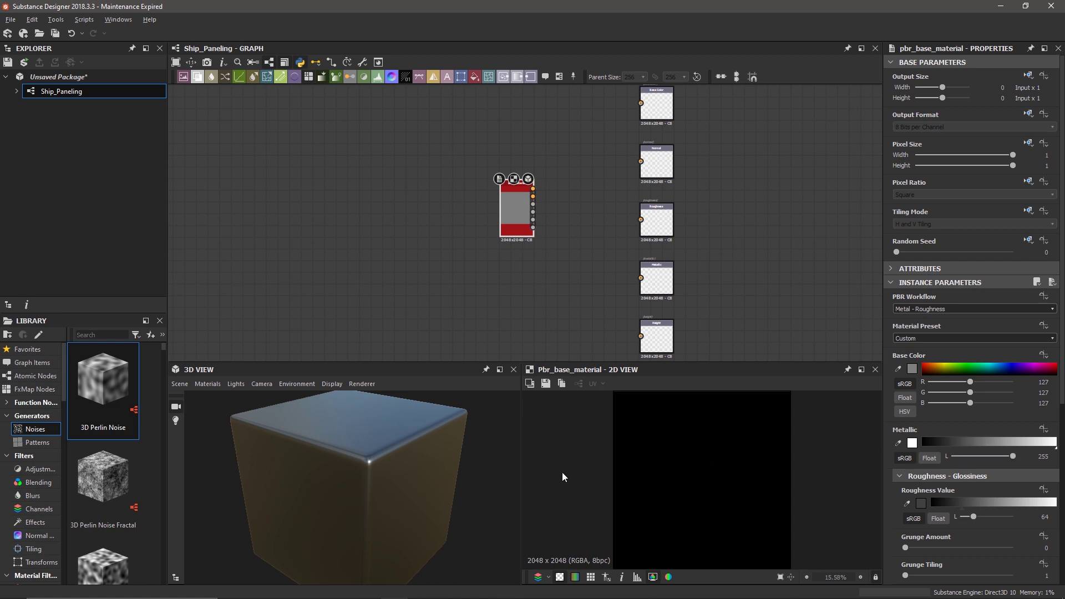
drag(1004, 441, 1057, 443)
drag(340, 479, 350, 458)
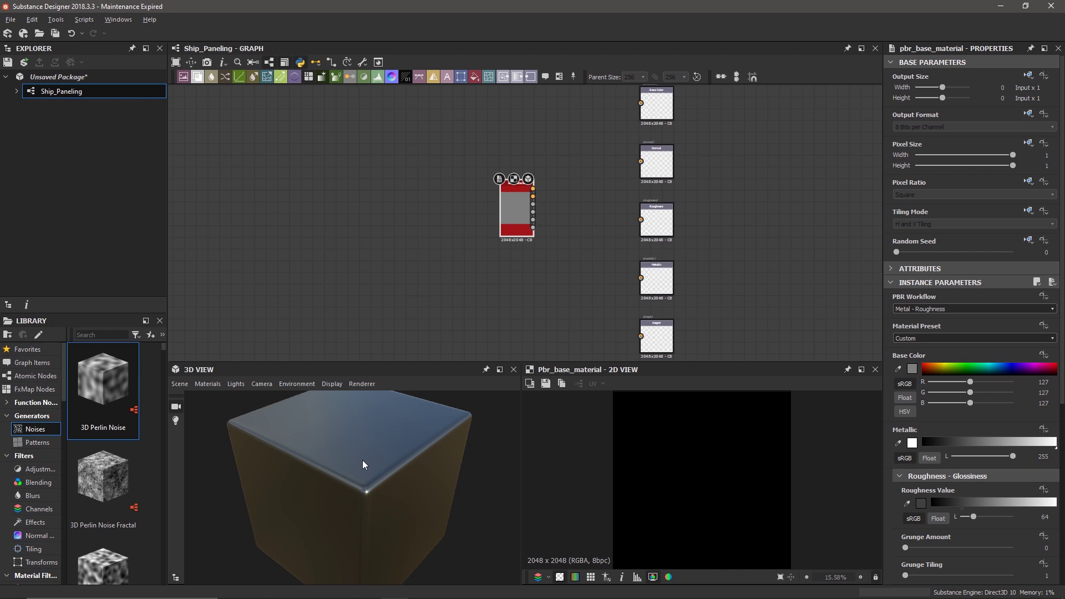
ctrl+shift+right_drag(365, 461, 343, 459)
mouse_move(361, 491)
mouse_down()
mouse_move(365, 462)
mouse_move(355, 482)
mouse_up()
shift+right_drag(379, 435, 342, 452)
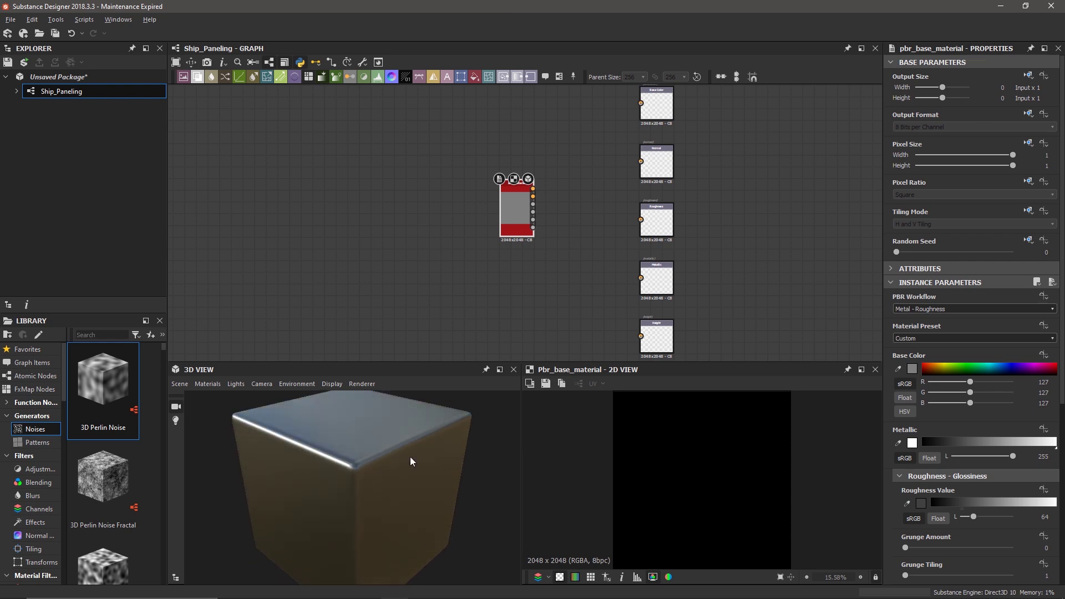
Set the base material's Metallic value to 0 and check the non-metallic cube under rotated environment lighting
drag(1013, 456, 951, 455)
shift+right_drag(355, 445, 315, 456)
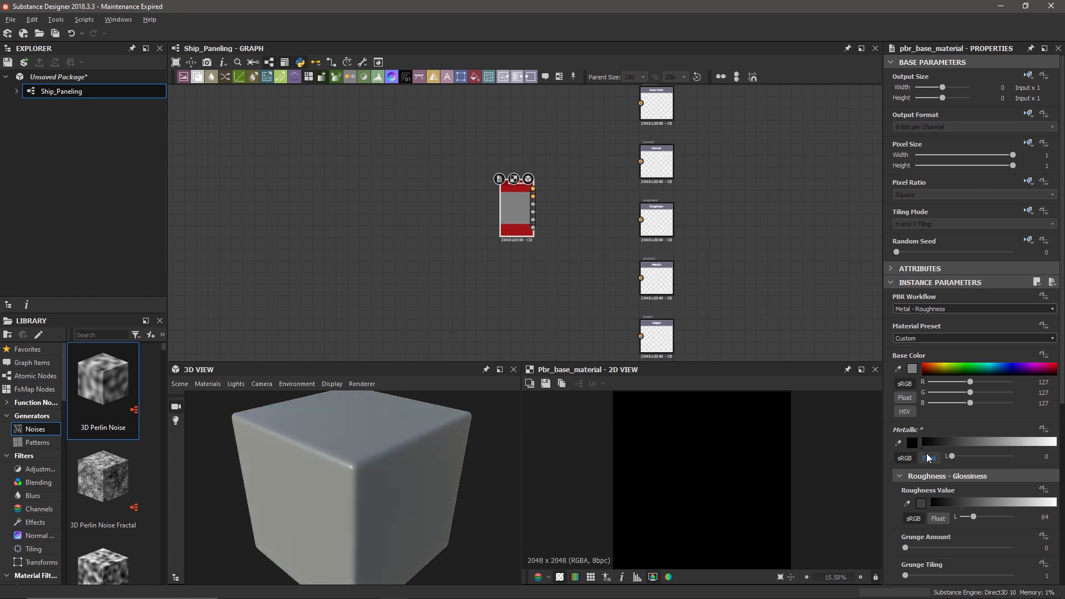
Set the base material's Metallic value to 255 and move its node slightly closer to the output nodes
drag(950, 456, 1061, 453)
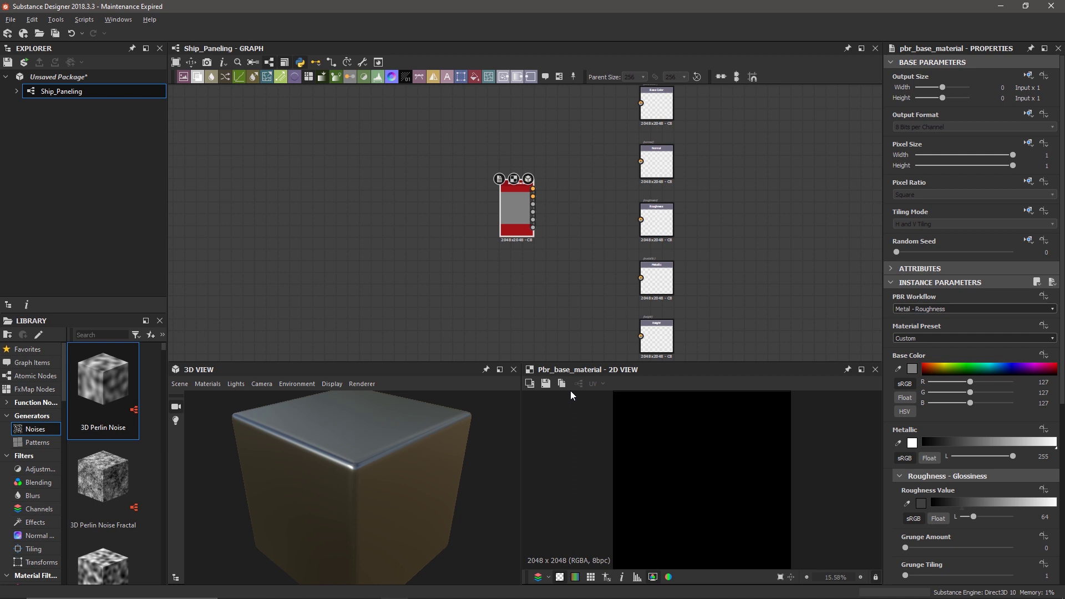
mouse_move(514, 217)
mouse_down()
mouse_move(549, 218)
mouse_move(533, 215)
mouse_up()
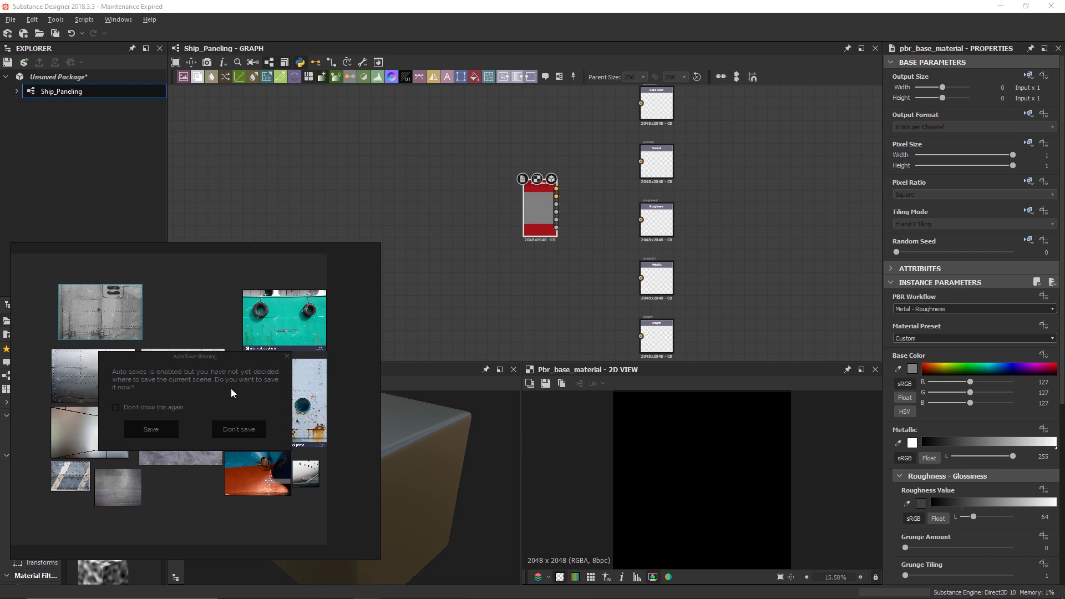
On the PureRef board, dismiss the auto-save prompt and examine the riveted sheet and smooth metal panel references up close
click(150, 430)
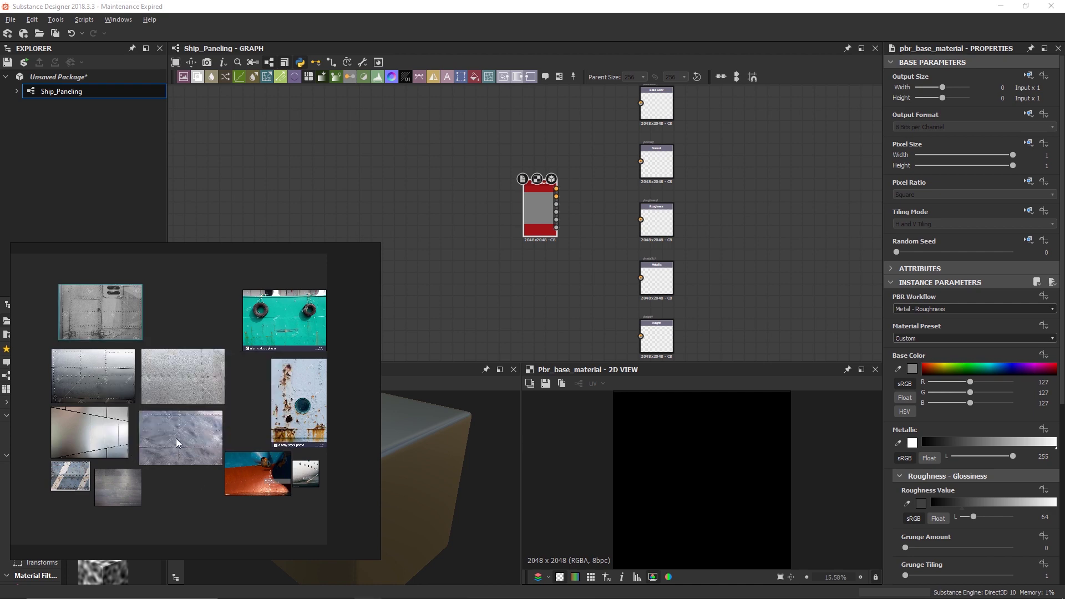
scroll(187, 395, up, 8)
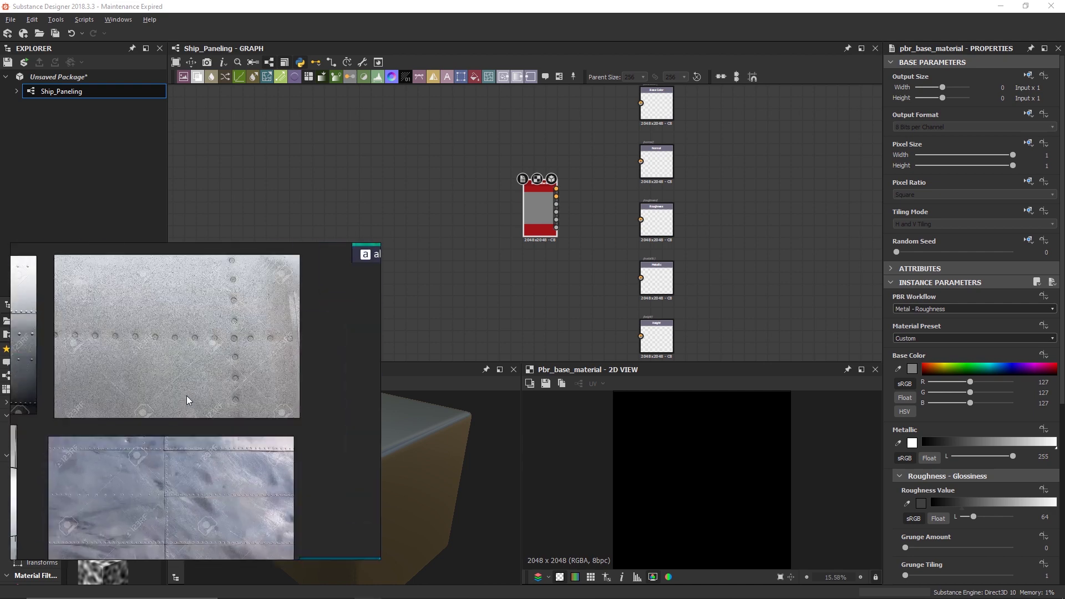
scroll(189, 388, down, 4)
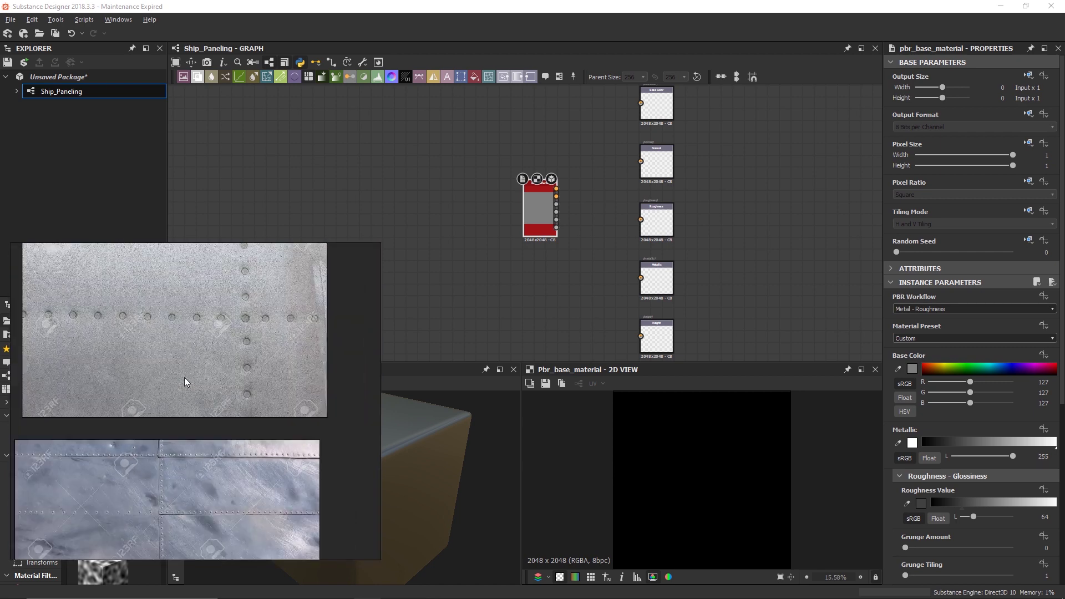
scroll(191, 378, down, 3)
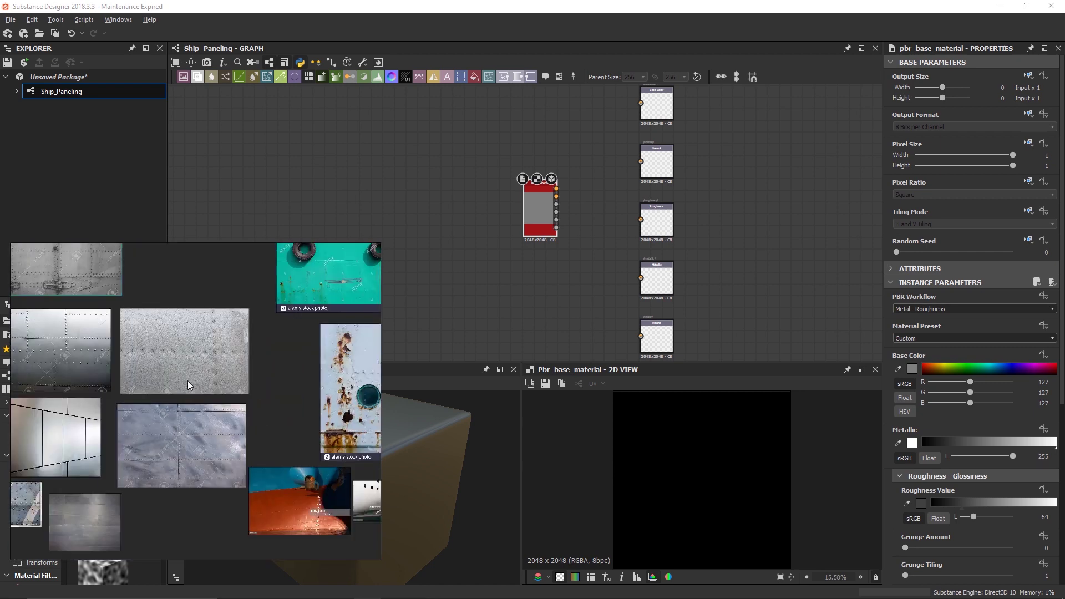
scroll(37, 458, up, 8)
middle_drag(122, 438, 191, 445)
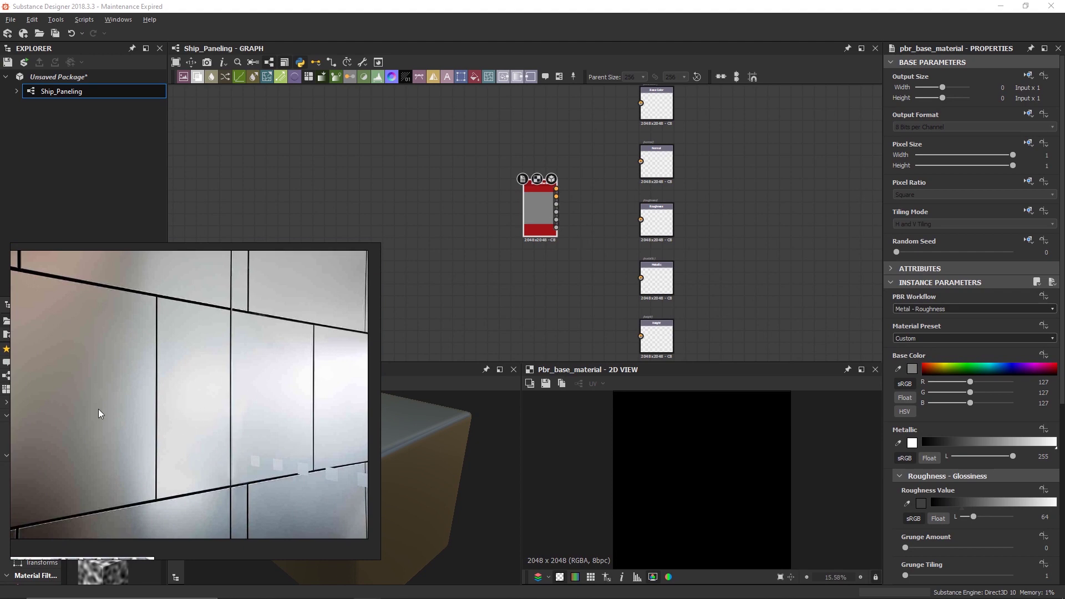
Back in Substance Designer, set the base material's Roughness Value to 39
click(431, 471)
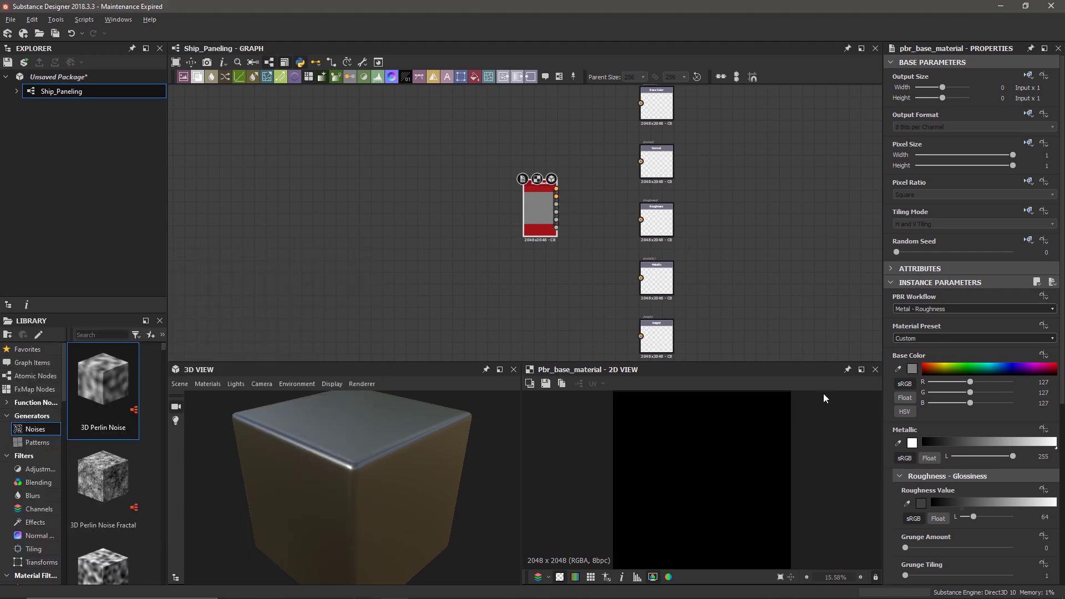
click(1023, 503)
drag(1023, 503, 949, 509)
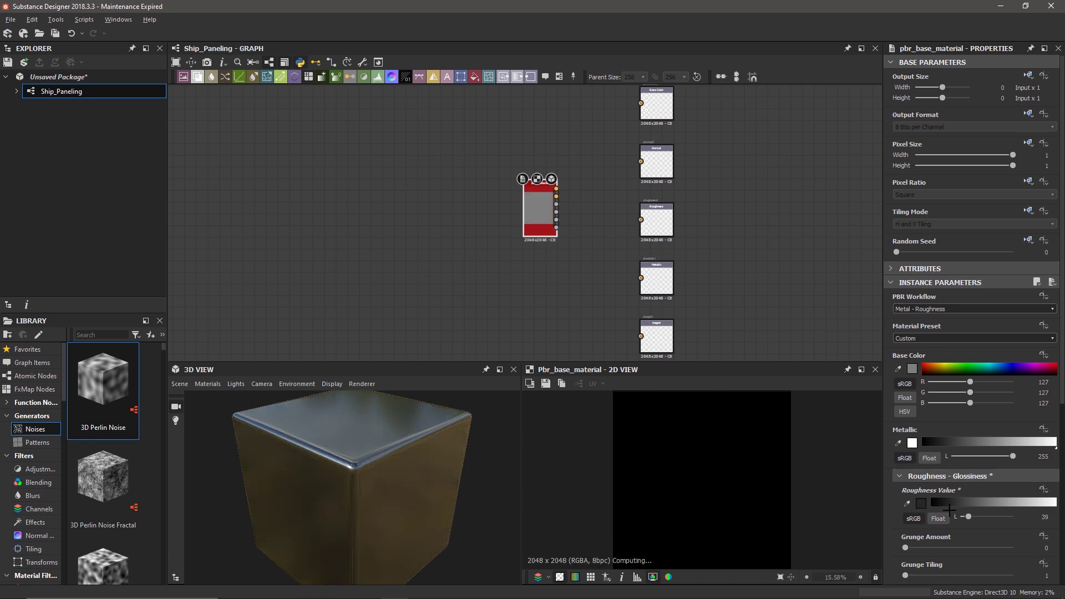
Switch to the PureRef board and compare the sheen of the dark plank-like metal panels with the smooth metal panels
key(alt+Tab)
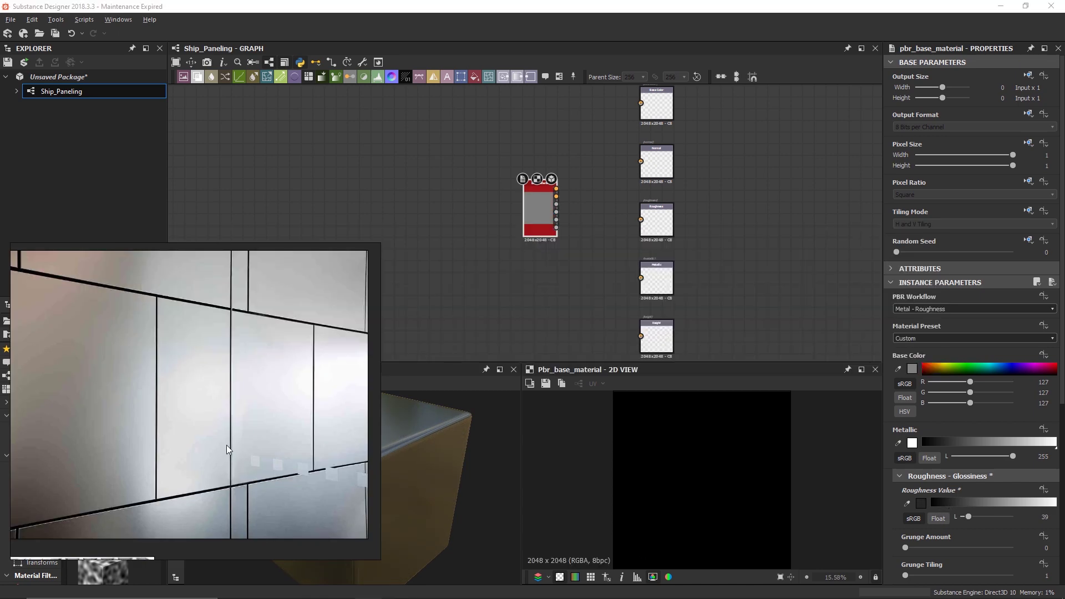
scroll(225, 424, down, 5)
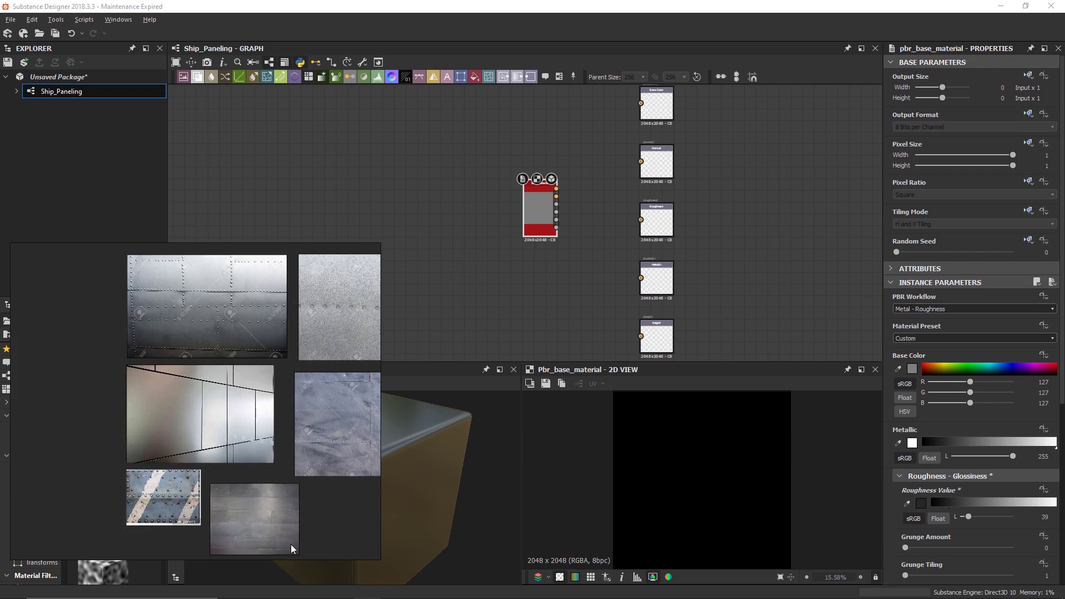
scroll(245, 504, up, 3)
scroll(245, 503, up, 3)
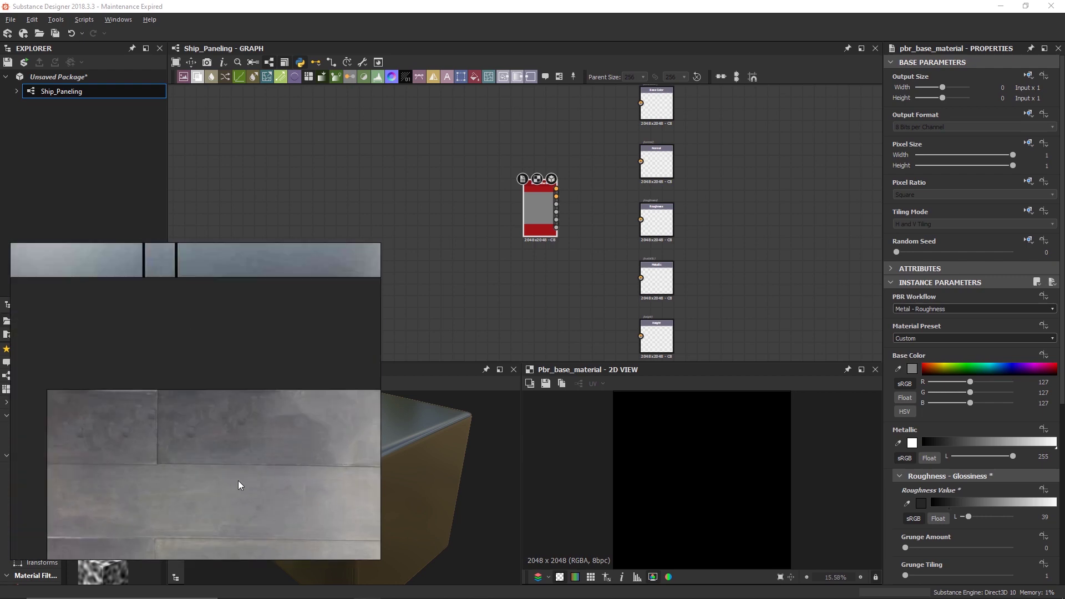
scroll(238, 482, down, 3)
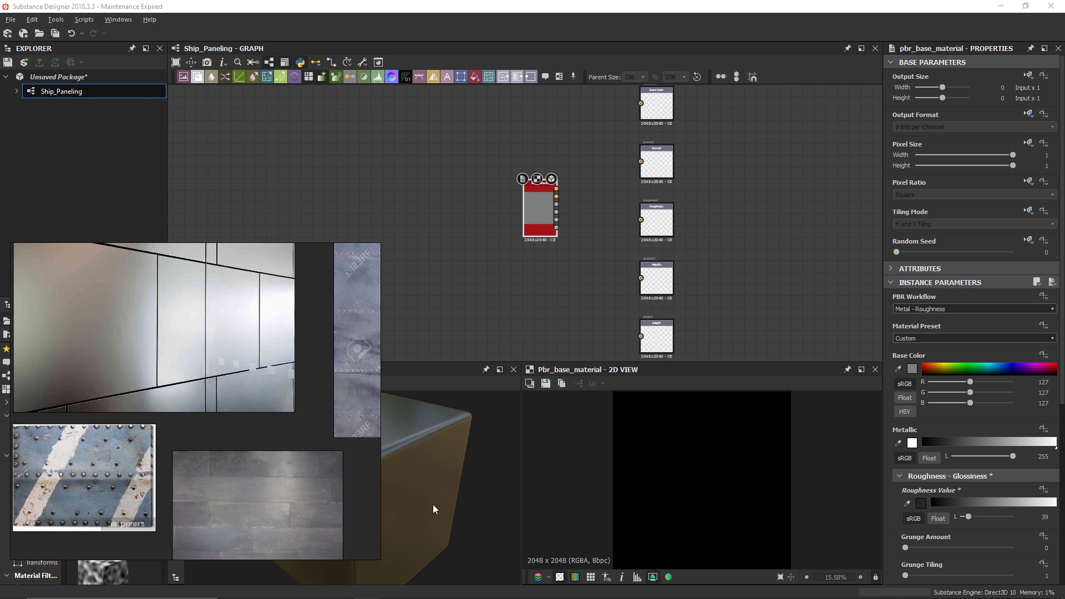
scroll(251, 489, down, 2)
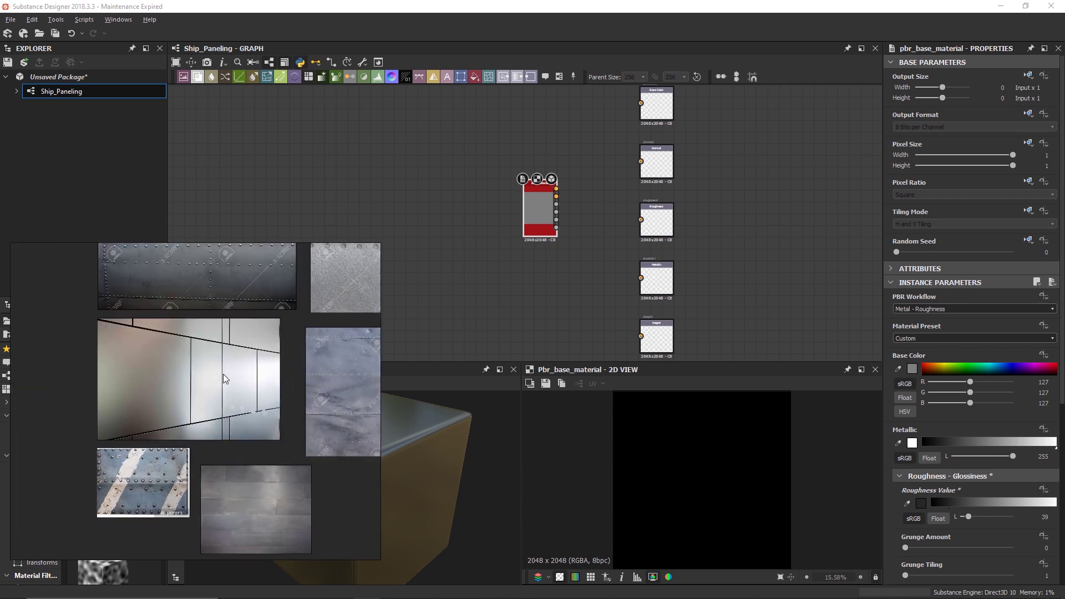
Examine the plate seams on the red and blue ship bow and the white ship hull references
middle_drag(304, 369, 73, 393)
middle_drag(225, 407, 95, 351)
scroll(210, 421, up, 6)
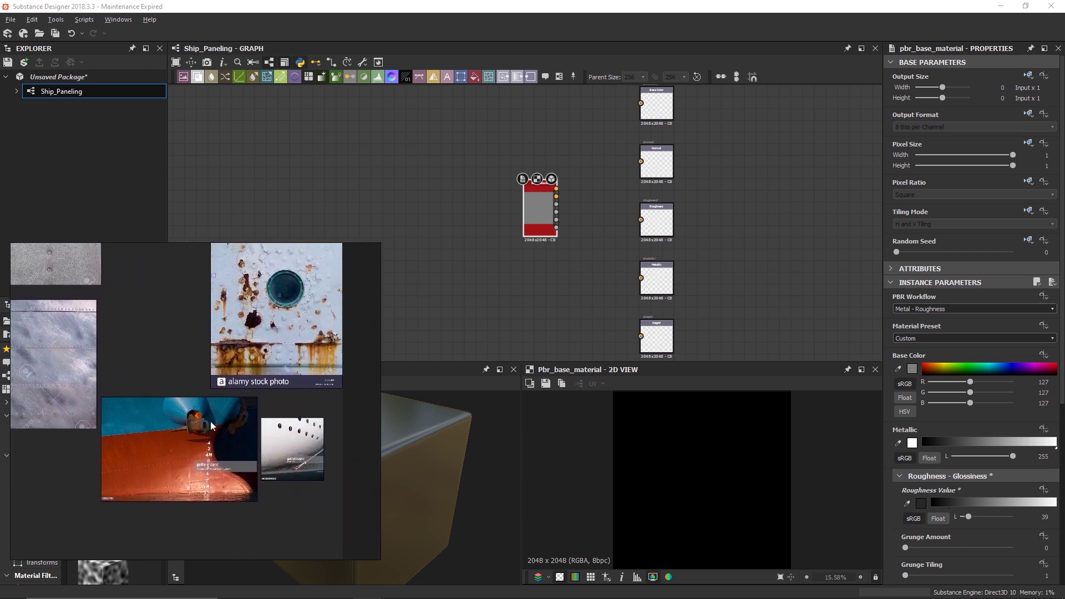
scroll(196, 437, up, 3)
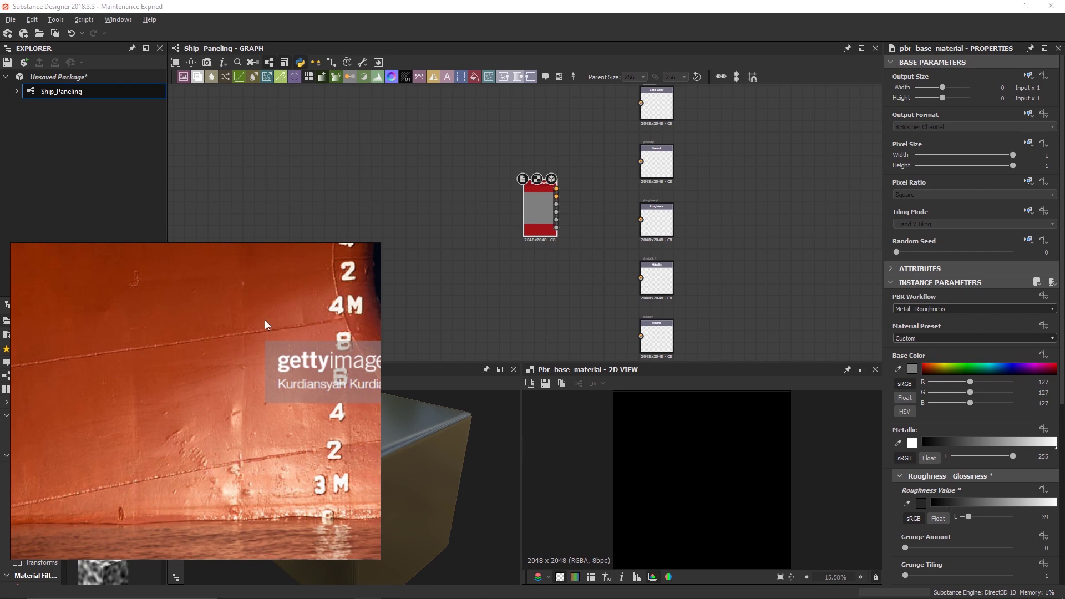
scroll(244, 461, down, 3)
scroll(244, 459, down, 2)
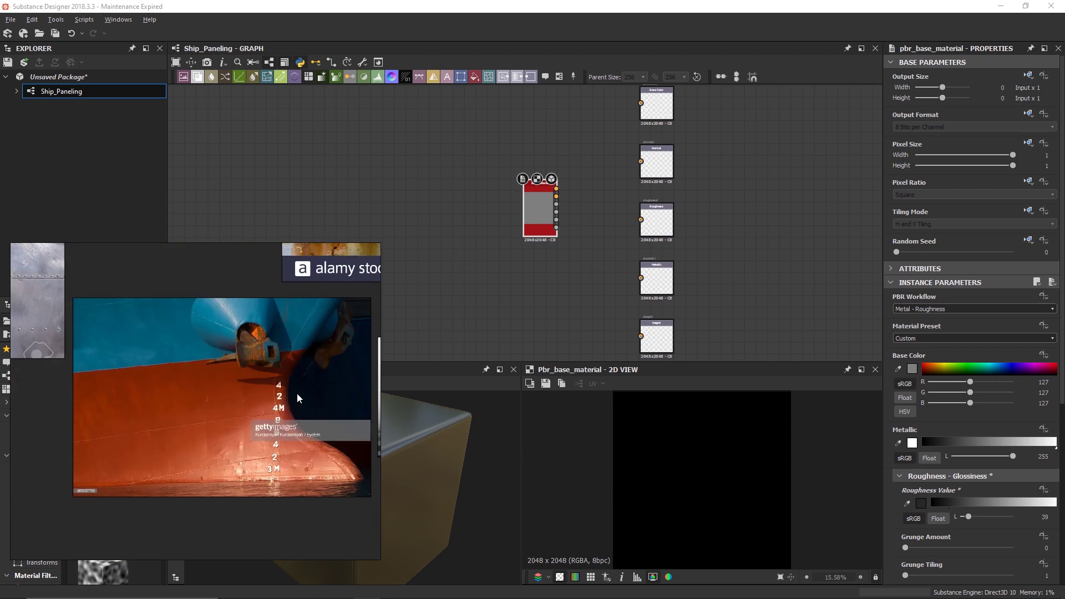
middle_drag(297, 393, 34, 421)
scroll(162, 414, up, 5)
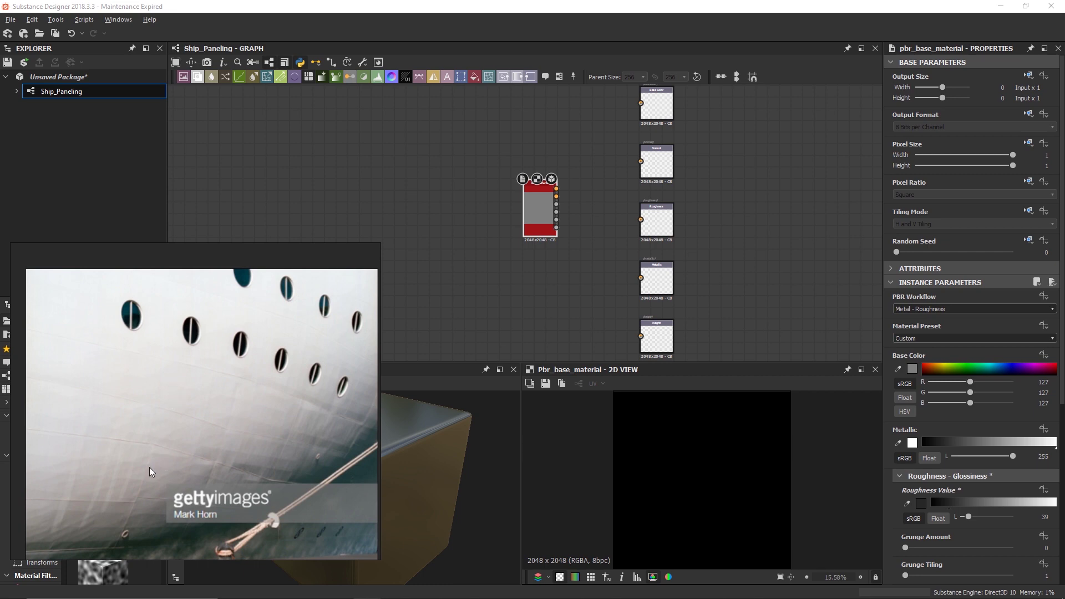
scroll(126, 503, down, 3)
scroll(216, 408, up, 6)
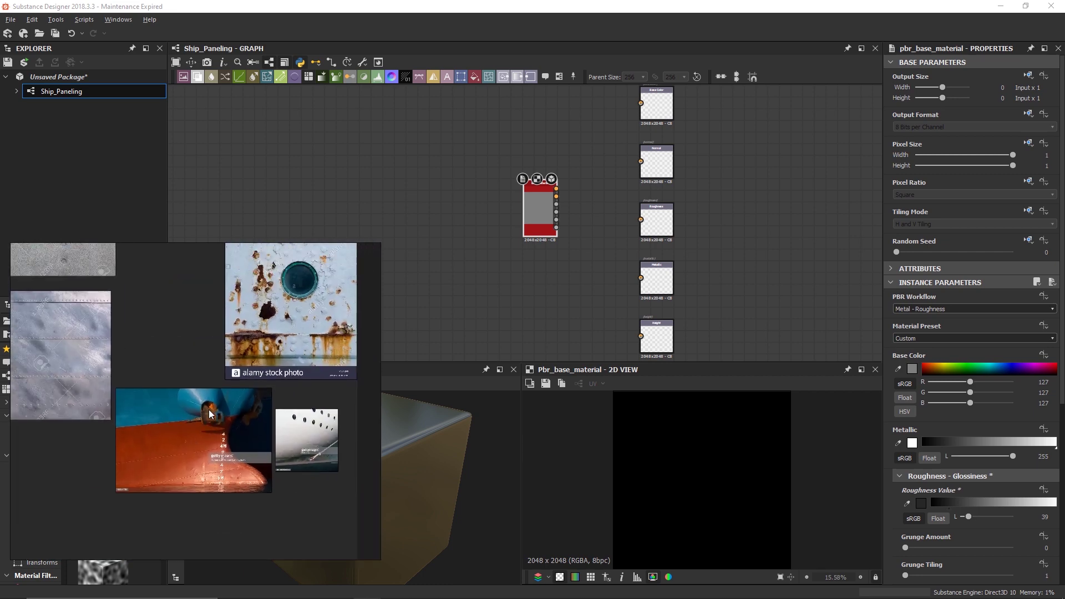
Study the rust, peeling paint and rivets around the porthole in the white hull reference
middle_drag(283, 384, 236, 469)
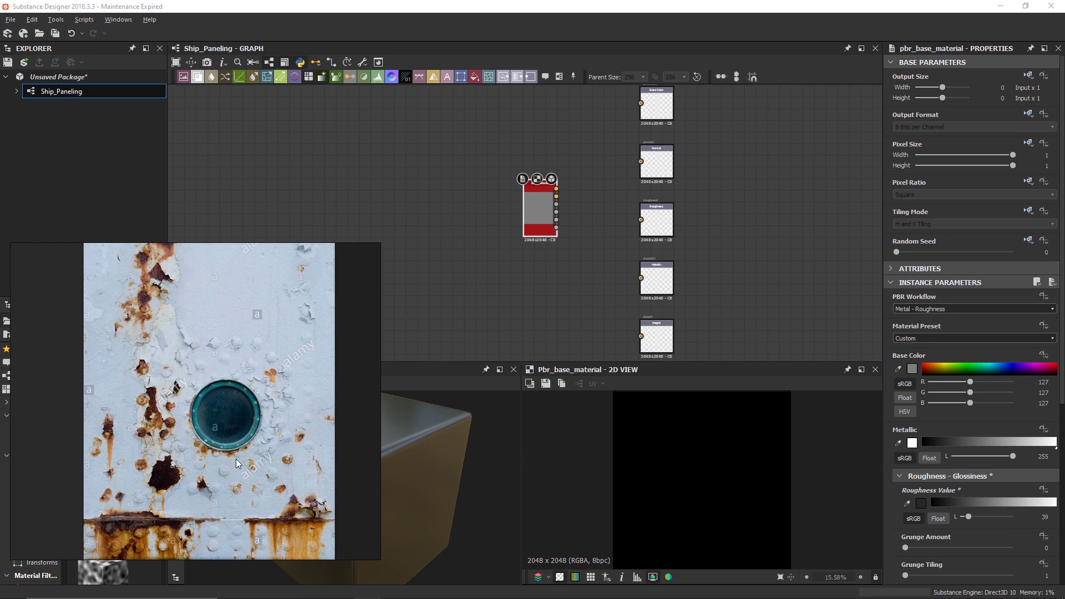
scroll(276, 373, up, 4)
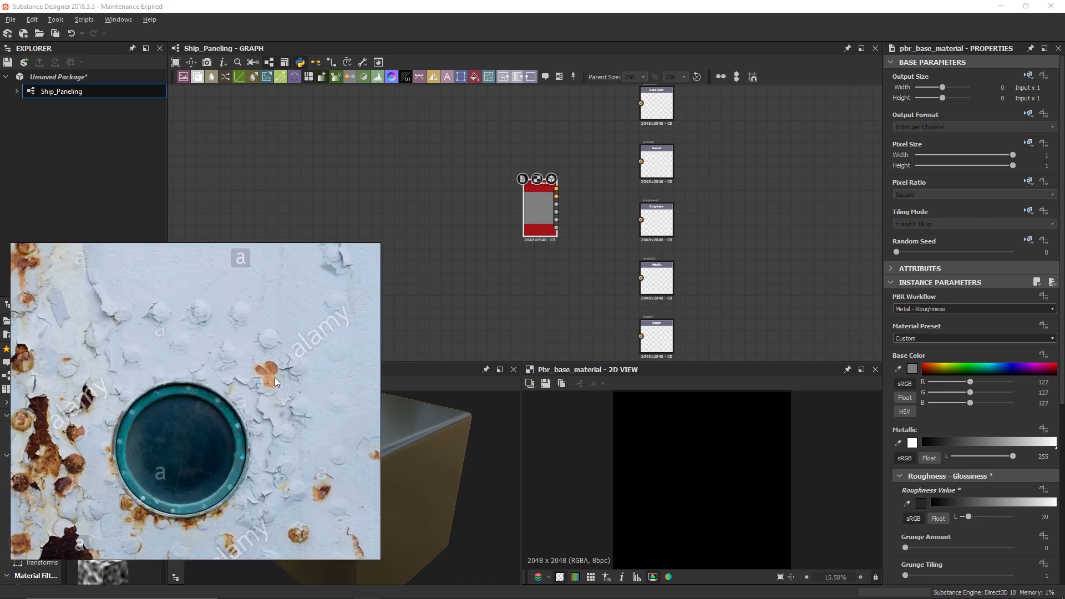
scroll(276, 374, down, 3)
middle_drag(275, 322, 242, 413)
scroll(217, 417, up, 2)
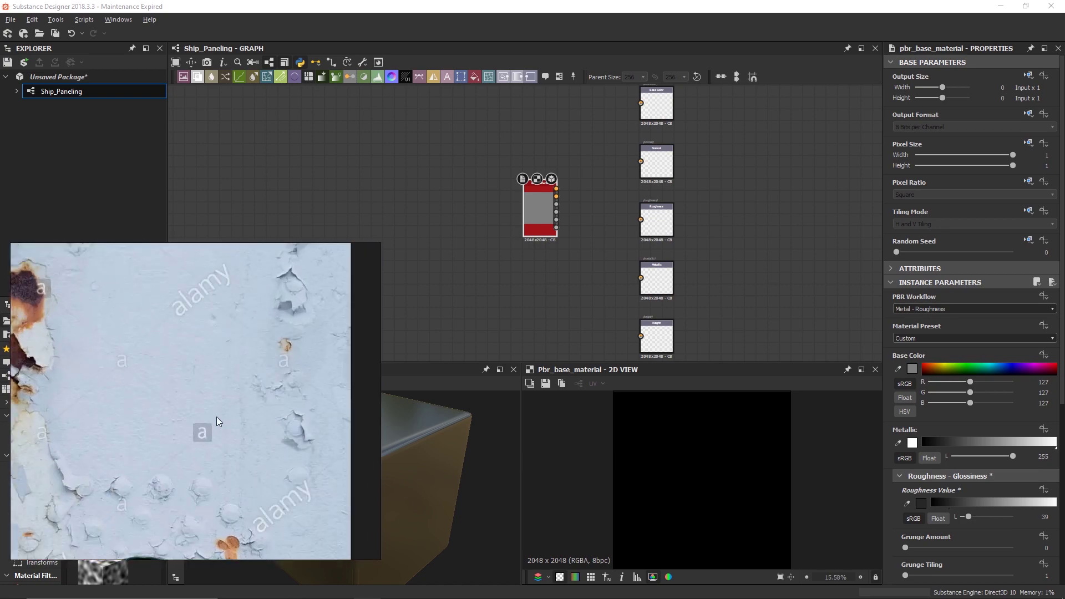
scroll(216, 416, down, 3)
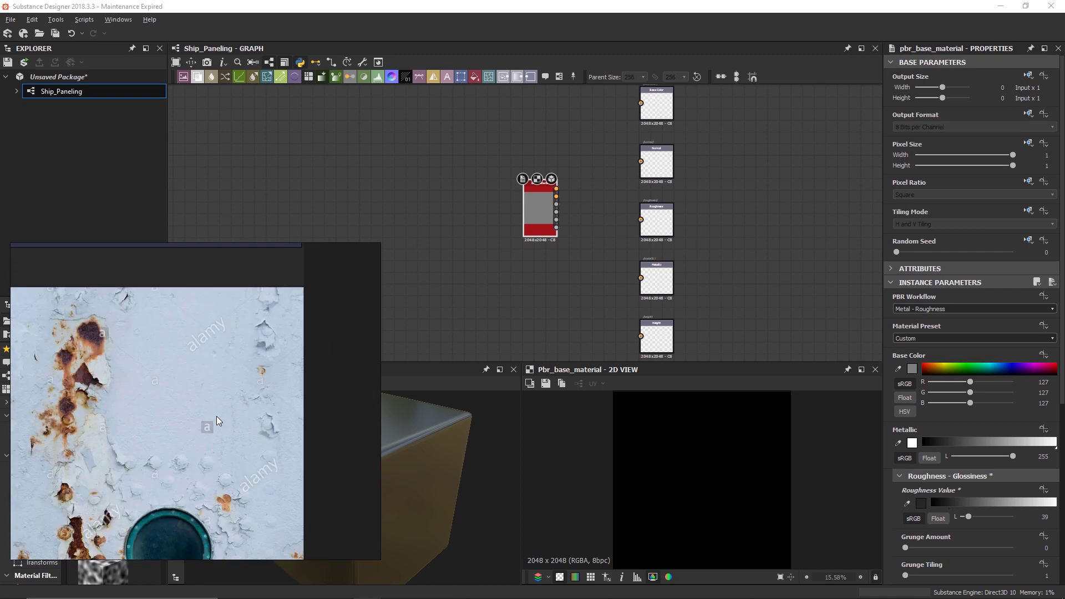
scroll(174, 462, down, 2)
scroll(246, 393, up, 1)
scroll(239, 384, down, 3)
Examine the panel seams and scratches on the green hull reference with the hanging tires
middle_drag(246, 393, 233, 493)
scroll(242, 336, up, 1)
scroll(242, 337, up, 3)
scroll(241, 338, down, 1)
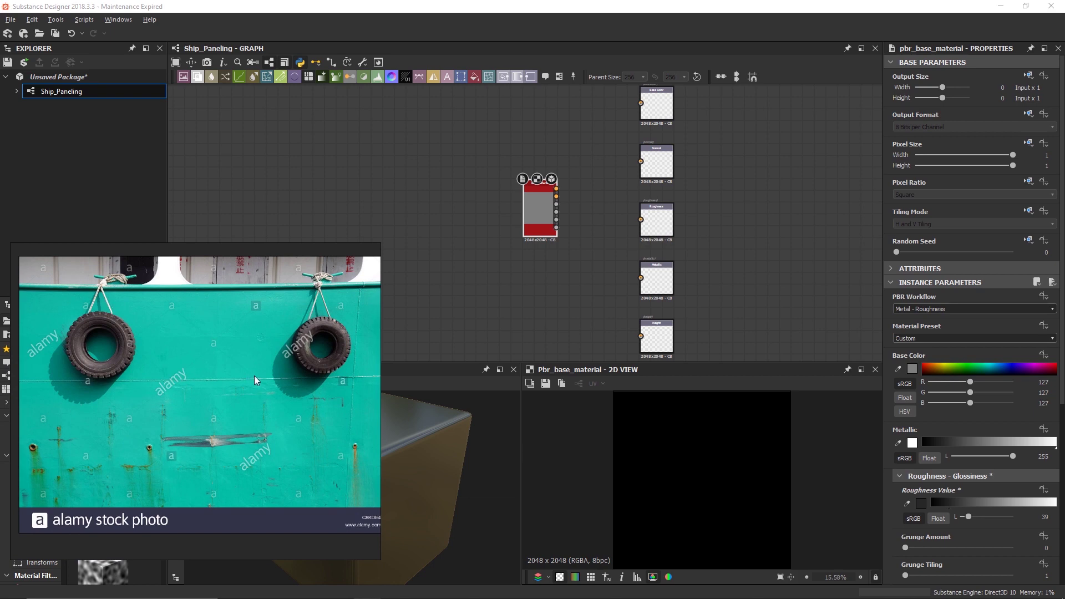
scroll(121, 398, down, 1)
scroll(108, 400, down, 1)
Inspect the rivet rows and panel edges in the grey riveted door reference
middle_drag(109, 401, 243, 368)
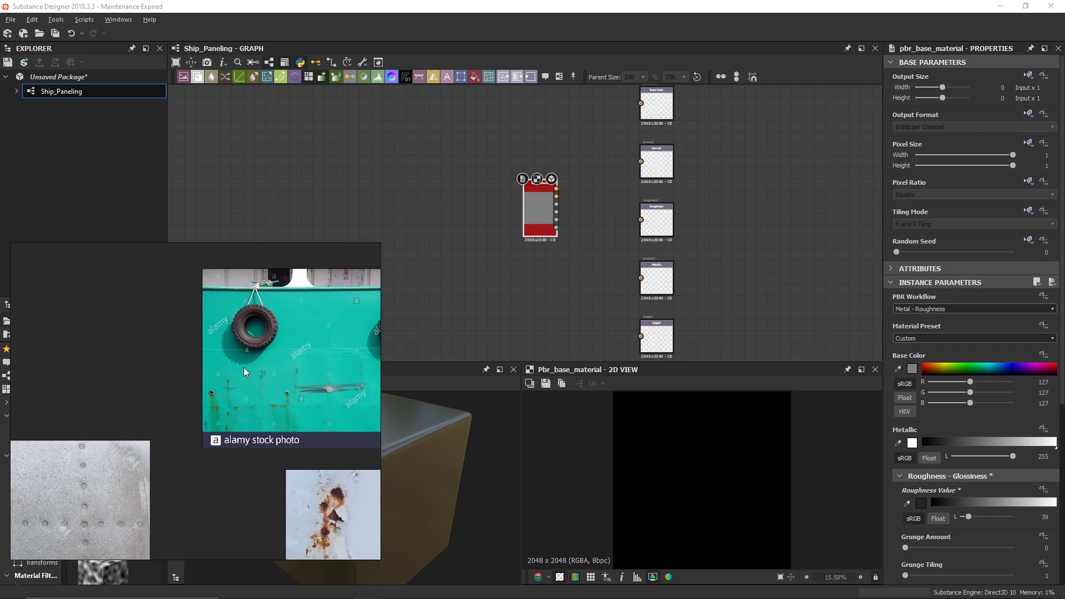
scroll(232, 368, down, 2)
middle_drag(114, 392, 273, 368)
scroll(188, 335, up, 4)
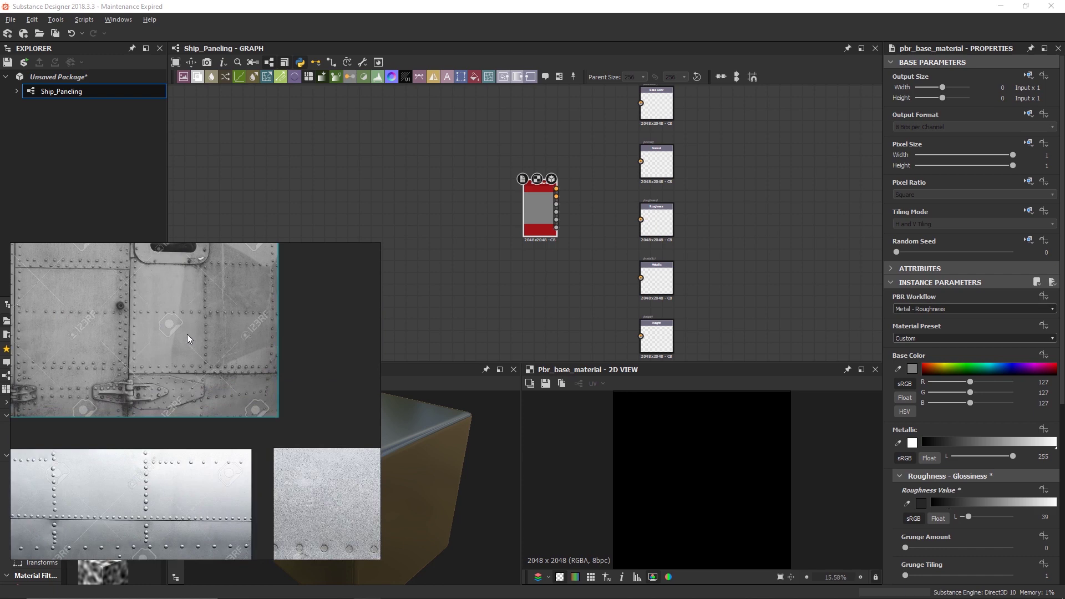
middle_drag(130, 326, 173, 384)
scroll(188, 367, up, 2)
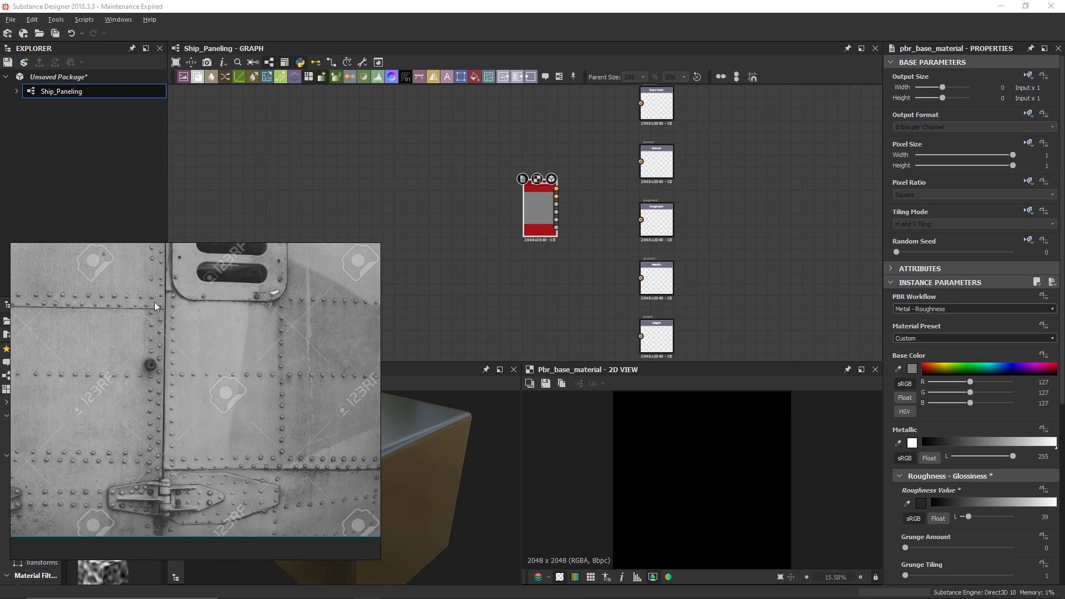
scroll(187, 415, down, 4)
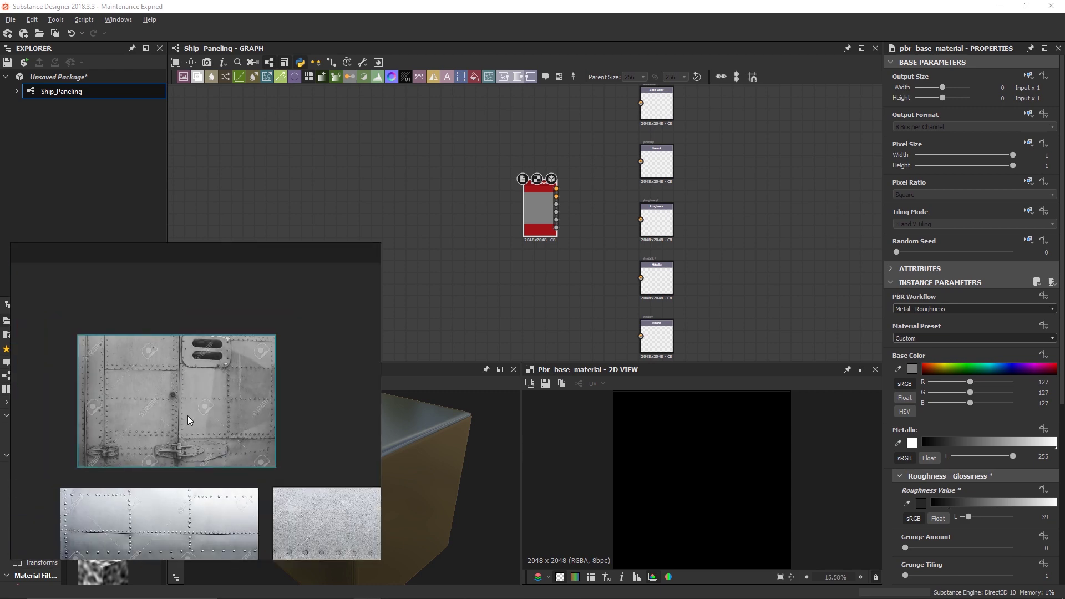
Examine the staggered panel layout of the dark plank-like metal reference
middle_drag(187, 415, 171, 335)
middle_drag(169, 421, 144, 277)
scroll(175, 410, up, 4)
middle_drag(178, 414, 125, 335)
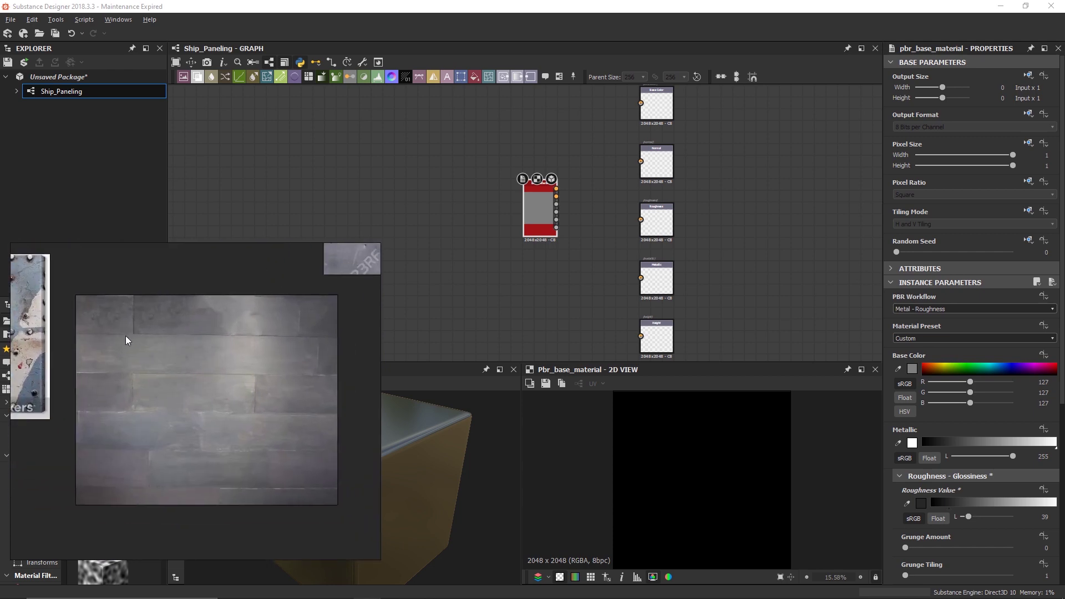
scroll(256, 360, up, 2)
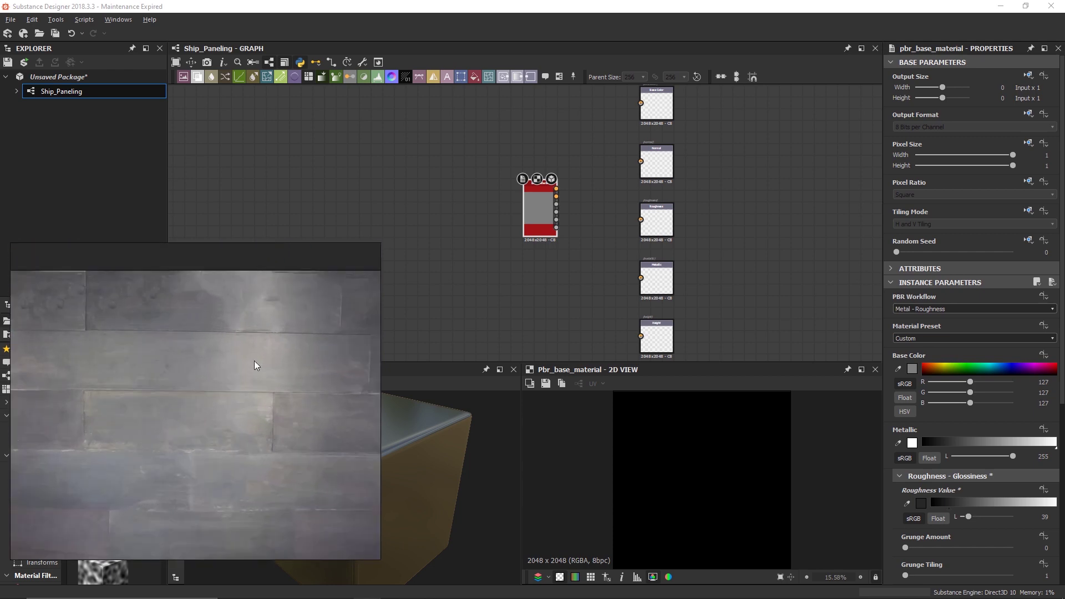
scroll(166, 388, down, 3)
scroll(182, 382, up, 1)
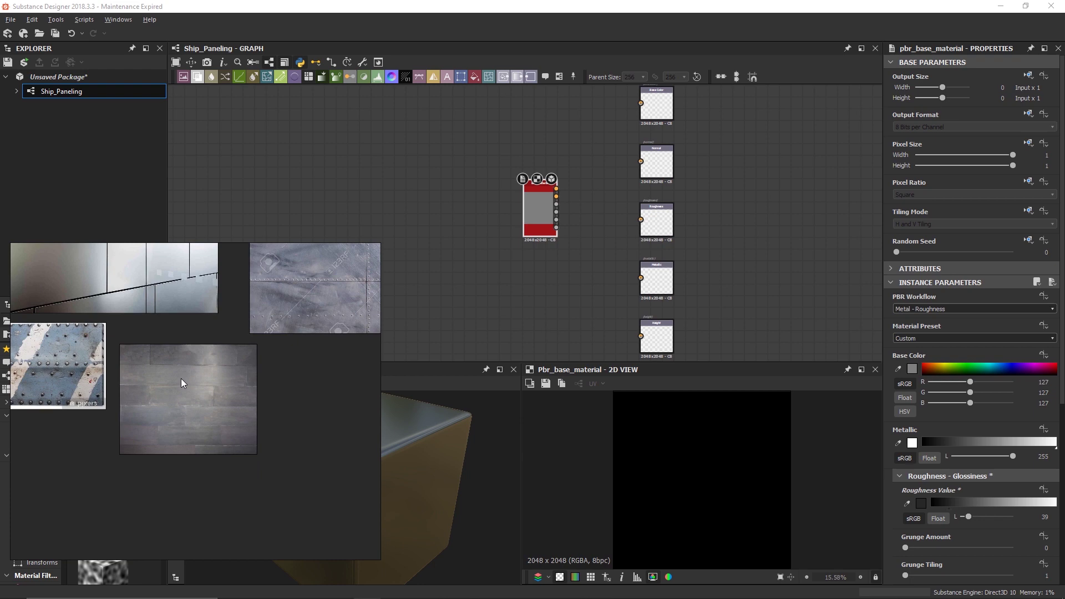
middle_drag(181, 379, 176, 436)
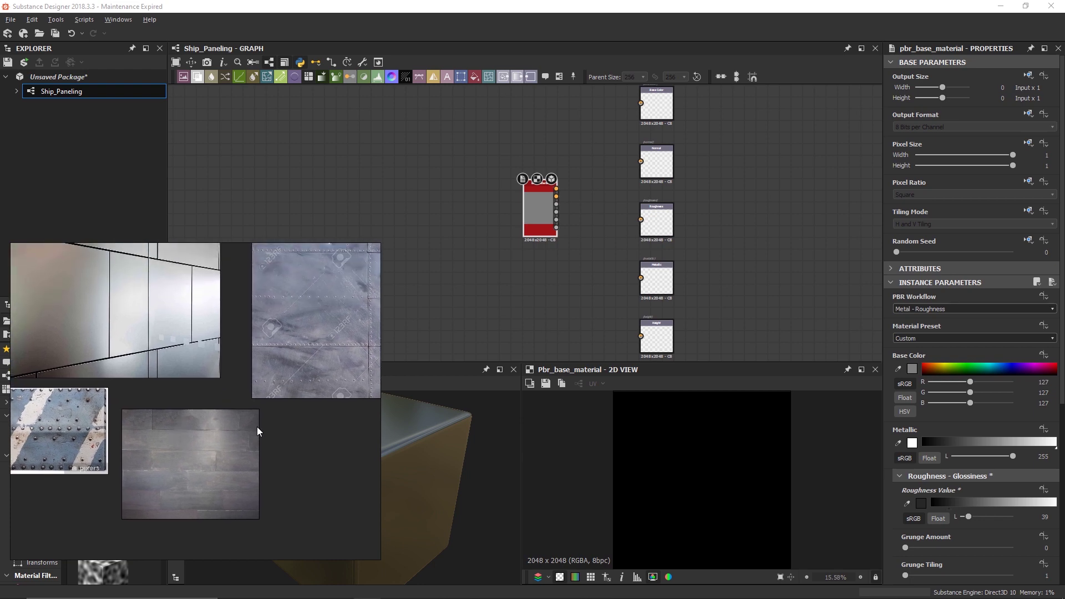
In Substance Designer's Ship_Paneling graph, add a Tile Generator node to the left of the base material node
click(462, 283)
drag(339, 433, 382, 397)
text(tile s)
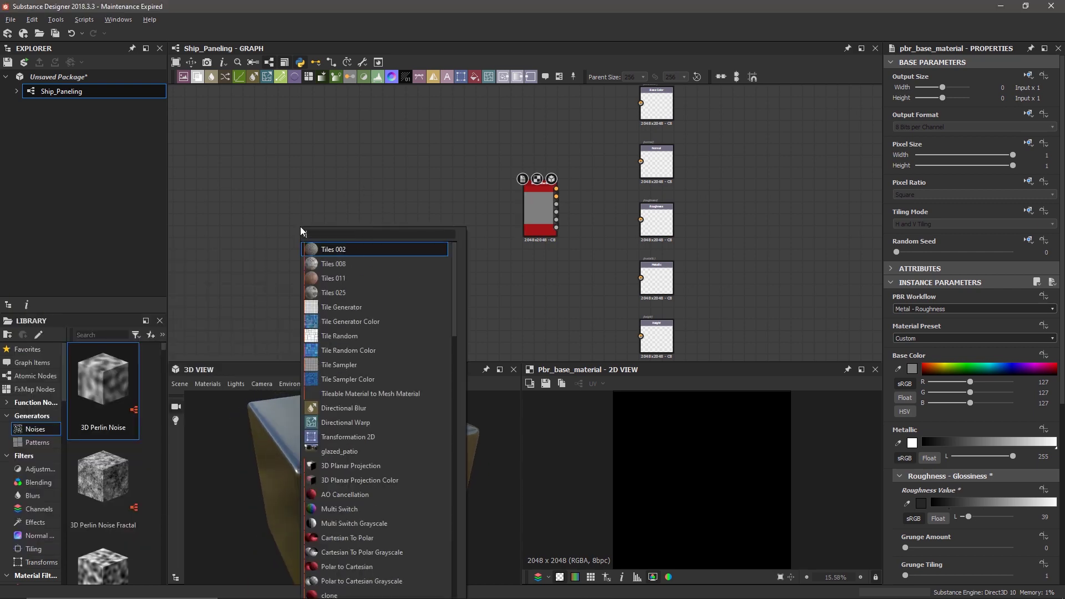
key(BackSpace)
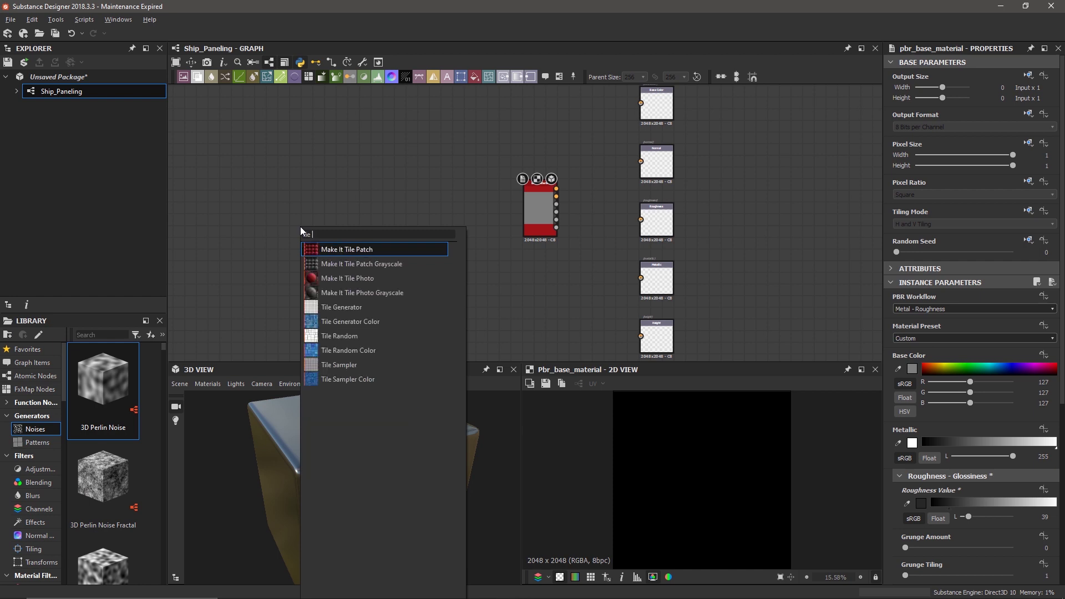
text(ge)
key(Return)
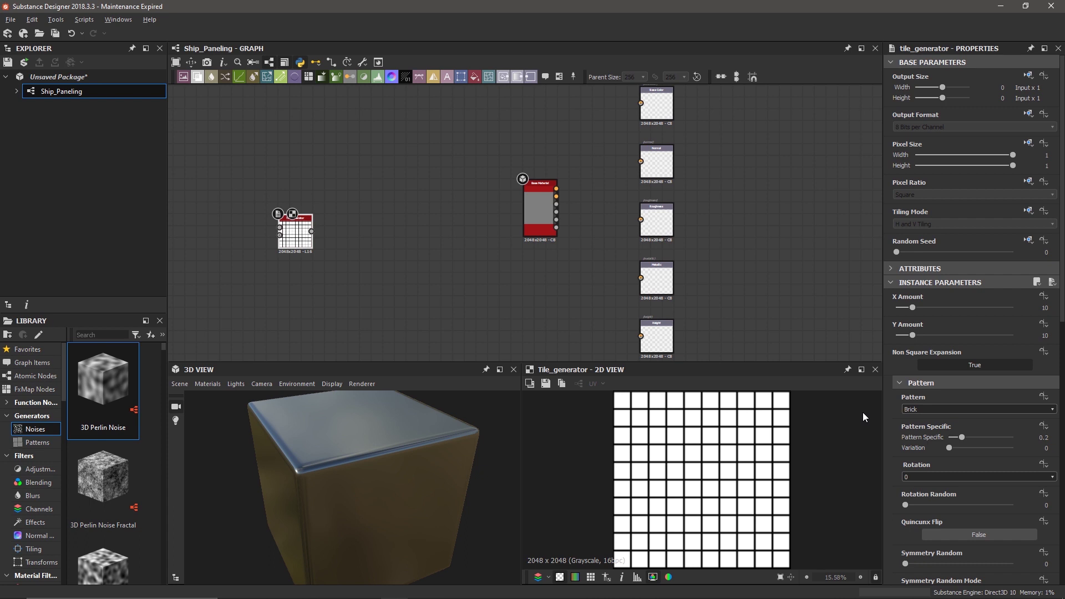
Set the Tile Generator's X Amount and Y Amount to 1 and move the node farther away from the base material
mouse_move(909, 307)
mouse_down()
mouse_move(897, 308)
mouse_move(910, 335)
mouse_move(889, 342)
mouse_move(891, 310)
mouse_up()
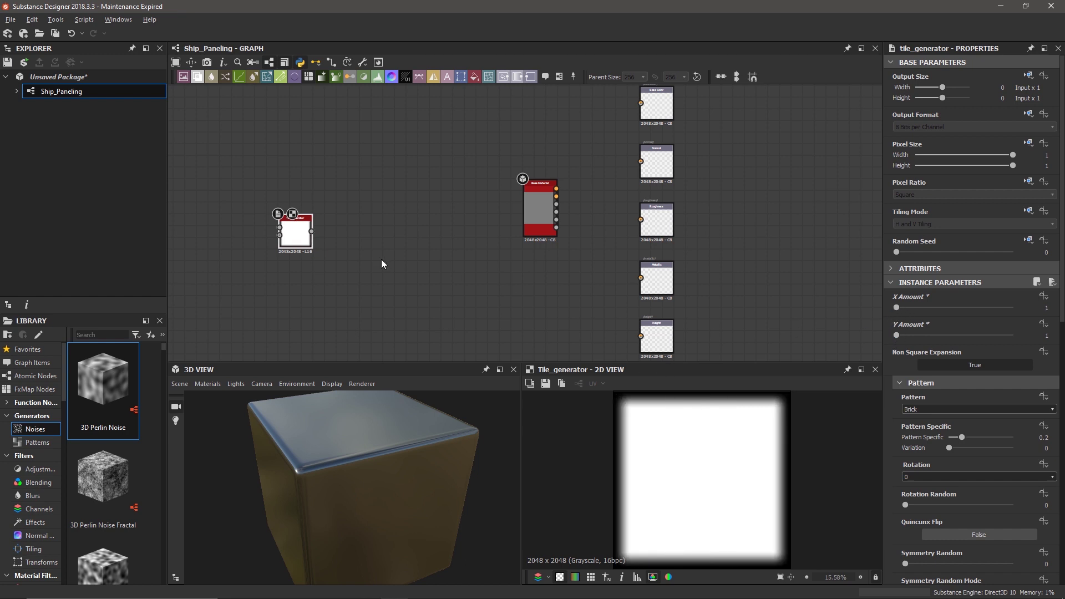
drag(288, 232, 248, 209)
Add a Normal node below and between the existing nodes and feed the Tile Generator's output into it
key(space)
text(normal)
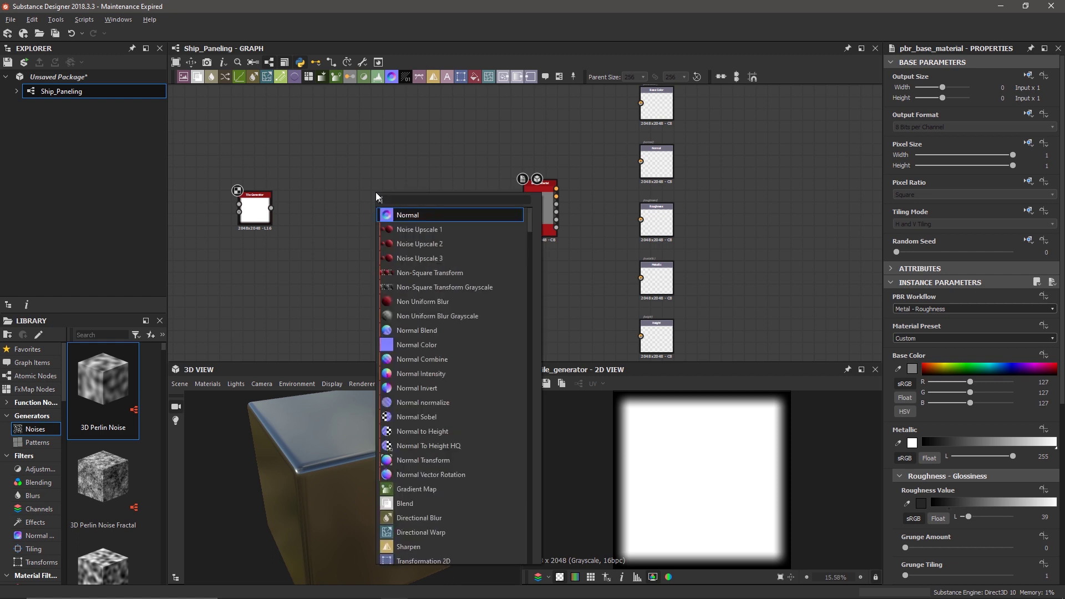
key(Return)
drag(382, 202, 450, 292)
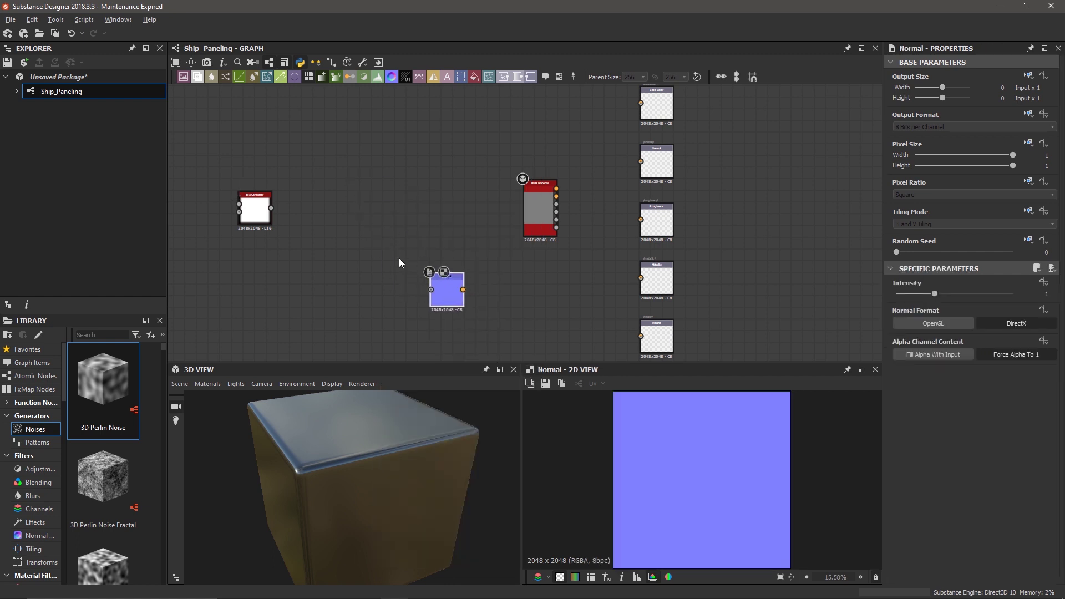
drag(271, 208, 531, 220)
Enable the base material's user-defined Normal map and connect the Normal node's output to that input
click(532, 220)
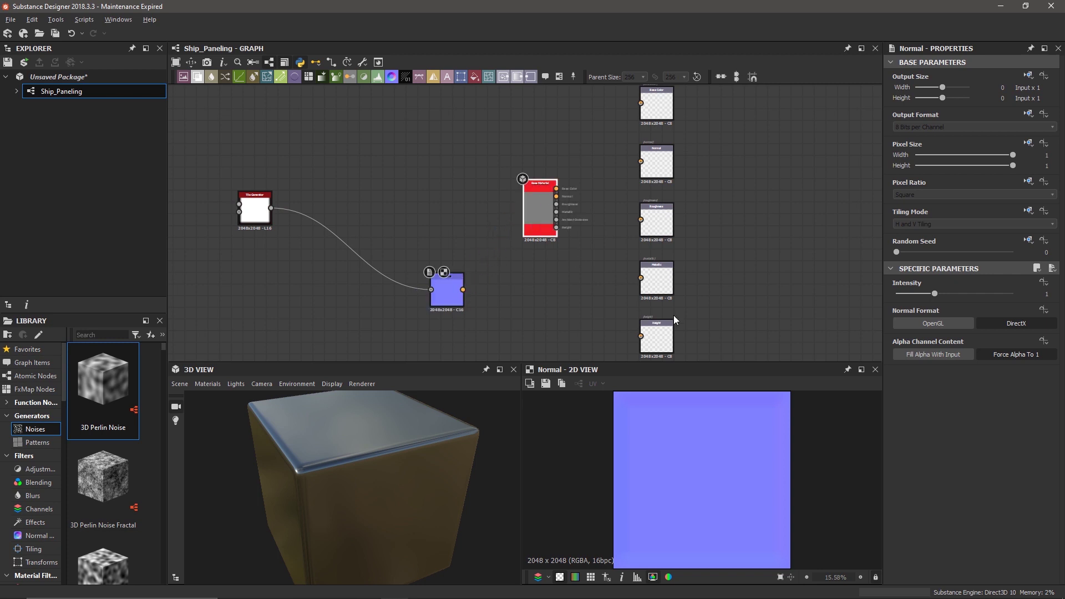
scroll(948, 415, down, 5)
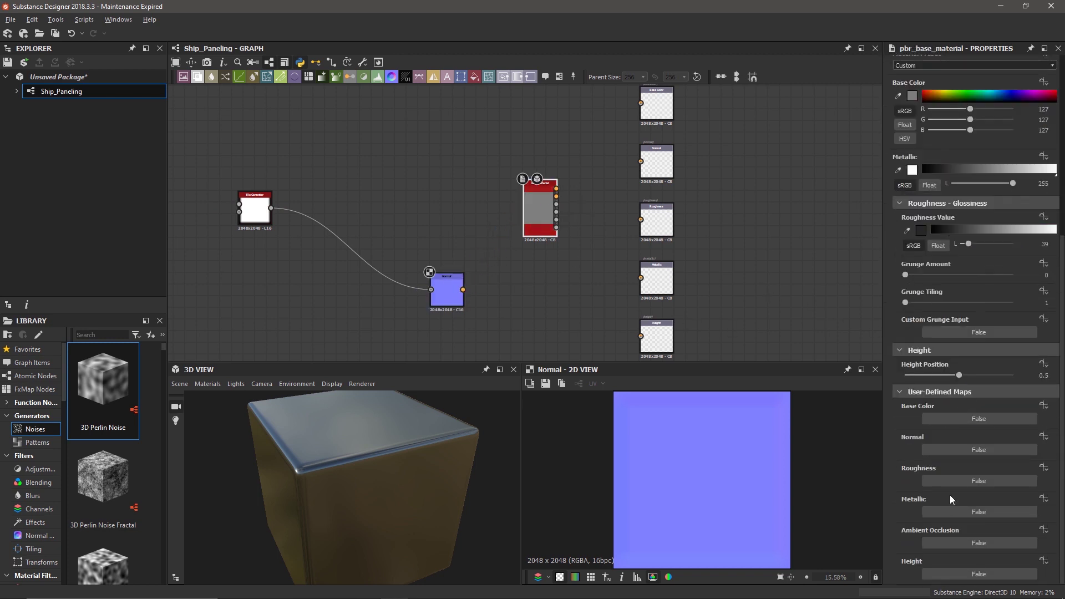
click(956, 449)
drag(463, 289, 524, 208)
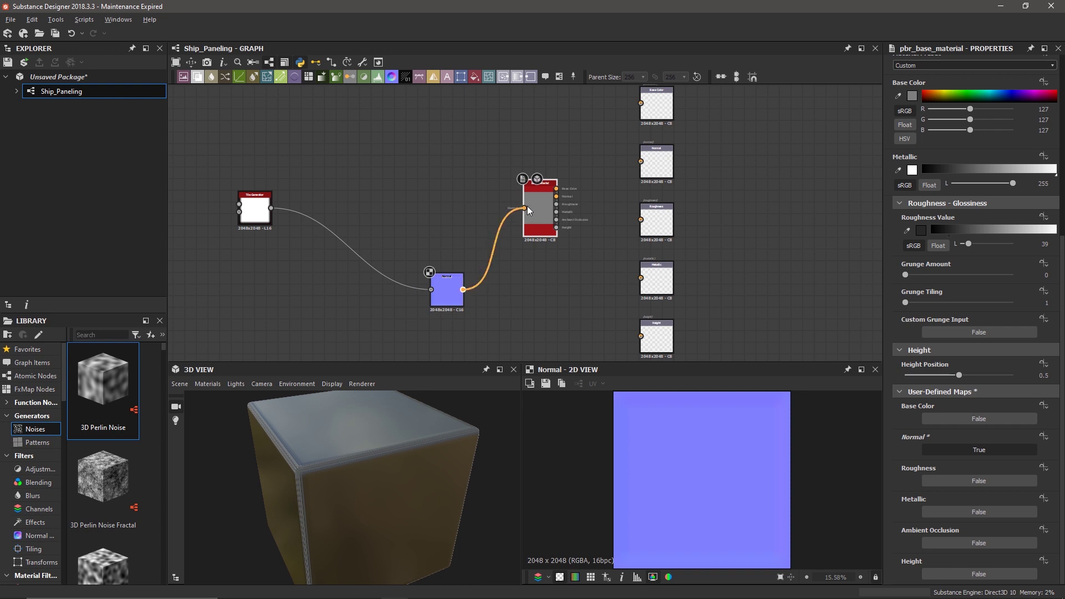
Inspect the cube's edges in the 3D view and try the Normal node's intensity at 3 and at 5
mouse_move(372, 507)
mouse_down()
mouse_move(358, 477)
mouse_move(377, 494)
mouse_up()
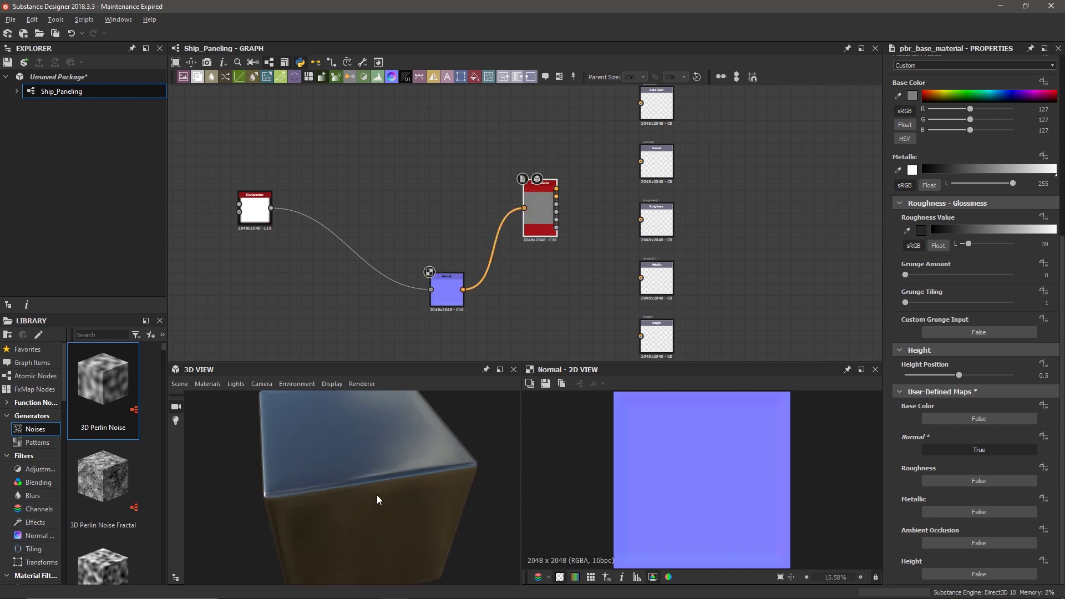
scroll(377, 484, up, 3)
mouse_move(321, 472)
mouse_down()
mouse_move(354, 464)
mouse_move(332, 458)
mouse_move(327, 484)
mouse_up()
scroll(332, 458, down, 3)
scroll(331, 458, down, 2)
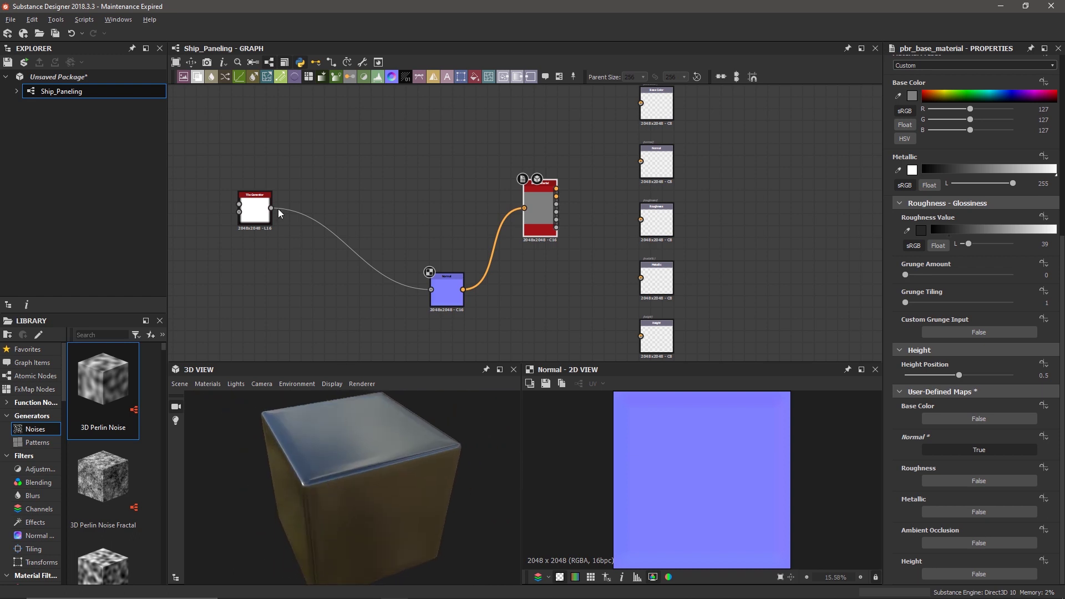
click(447, 289)
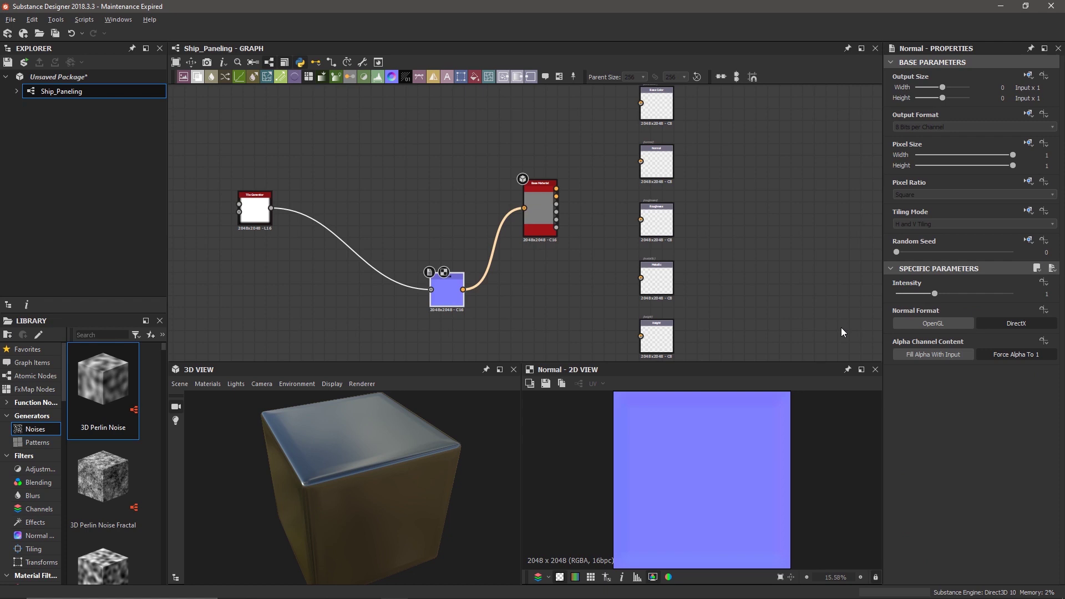
drag(934, 293, 1013, 293)
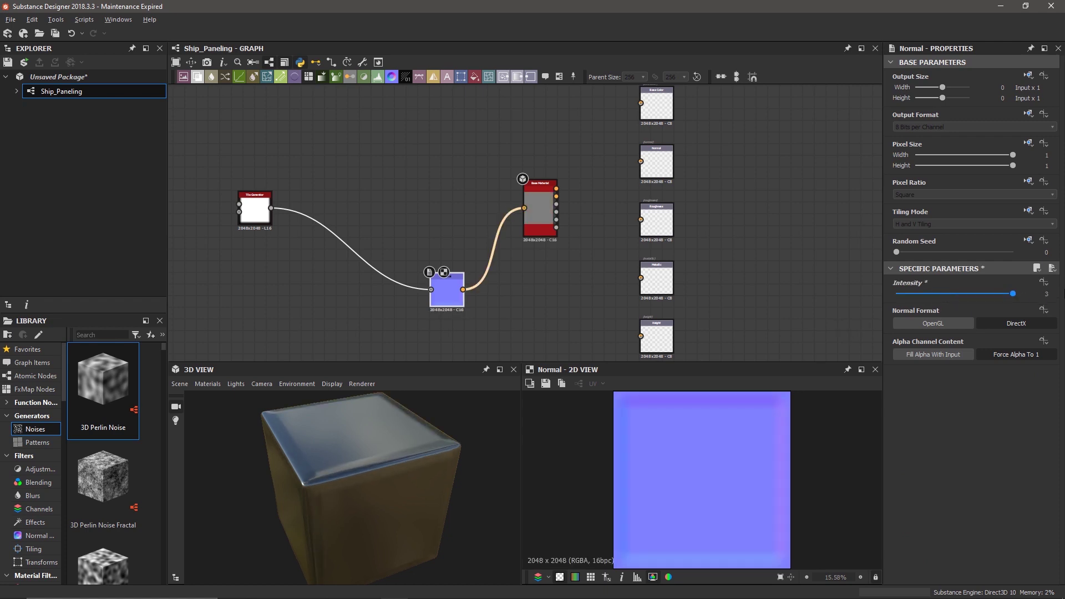
click(1048, 294)
text(5)
key(Return)
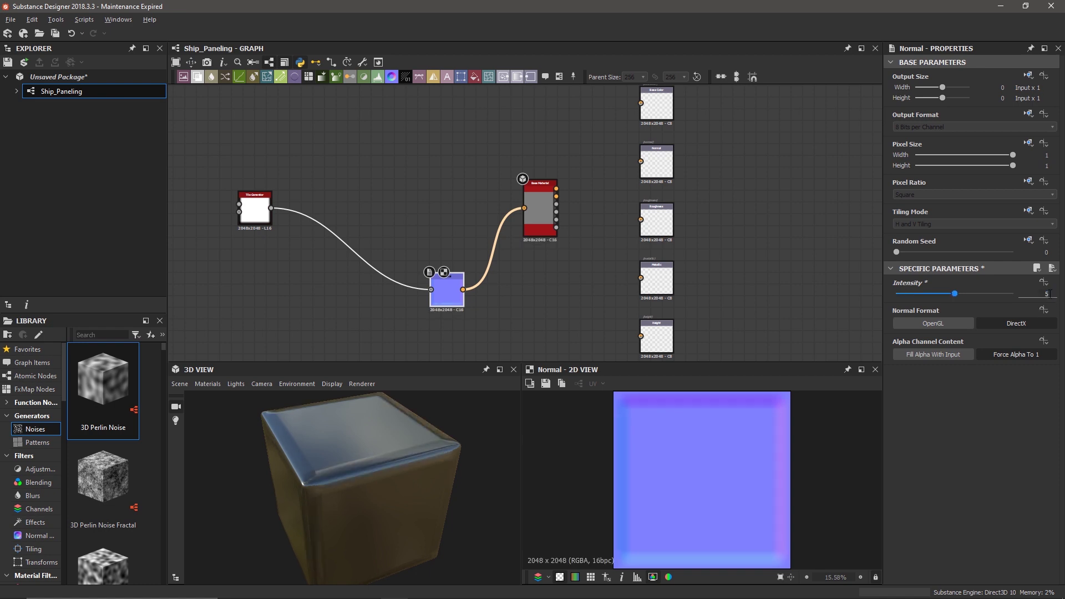
Set the Normal node's intensity to 10
click(1048, 294)
key(BackSpace)
text(10)
key(Return)
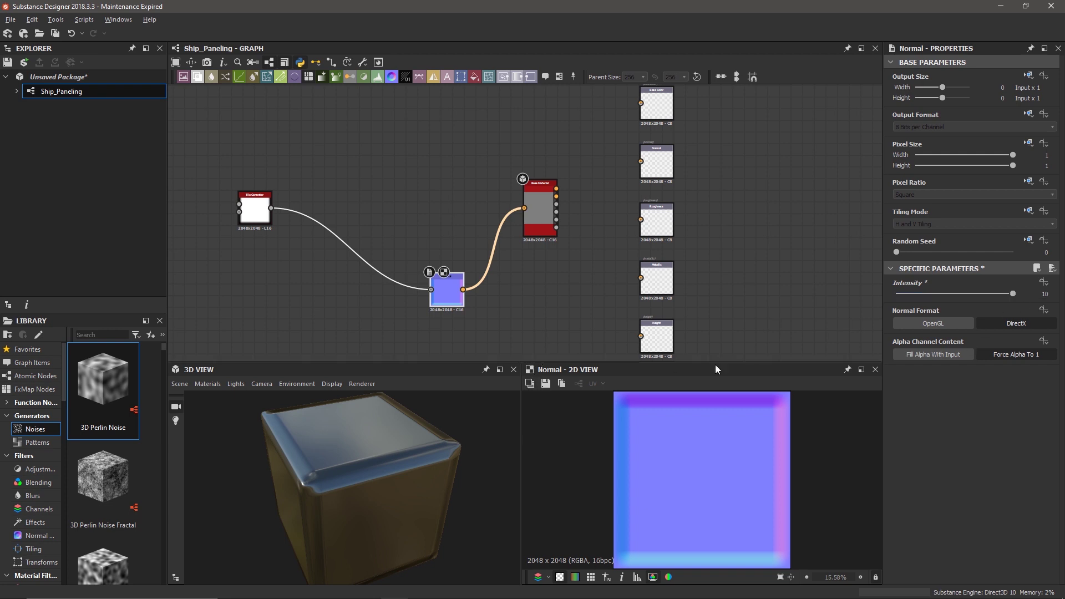
drag(1006, 292, 1027, 295)
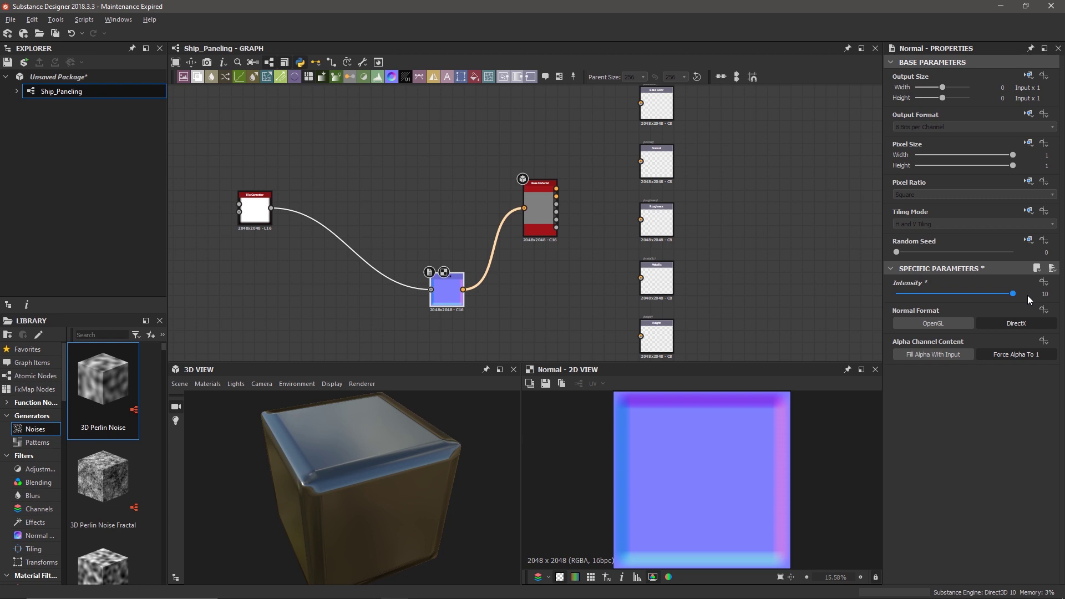
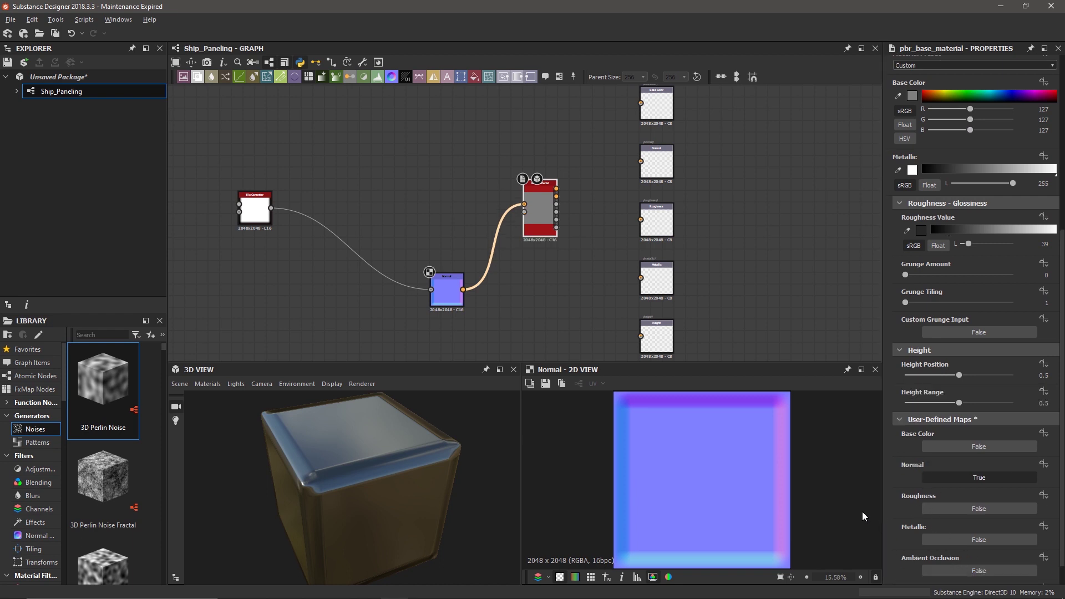
Connect the Tile Generator's output to the base material's height input and view the cube's edges
drag(270, 208, 524, 212)
drag(397, 515, 371, 495)
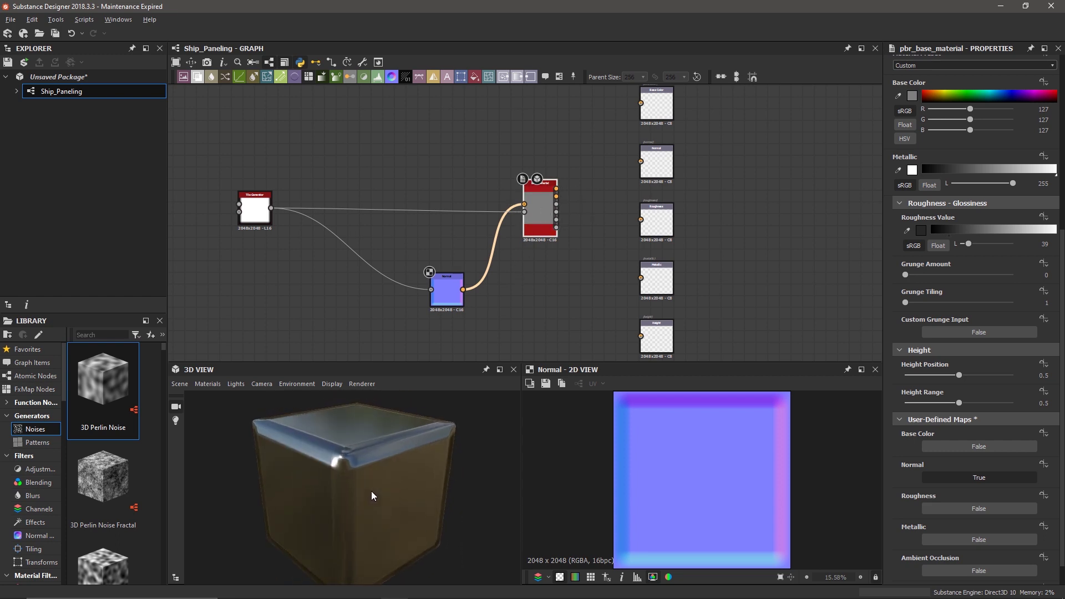
Open the 3D view's default material settings and check the display options of its physically_metallic_roughness shader definition
click(208, 384)
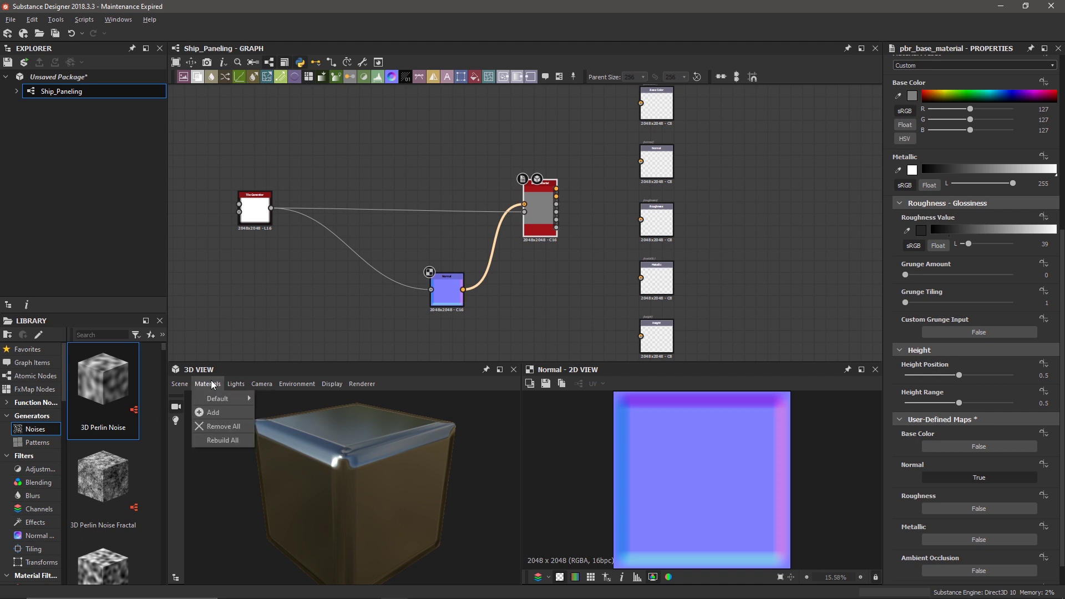
mouse_move(247, 394)
click(291, 397)
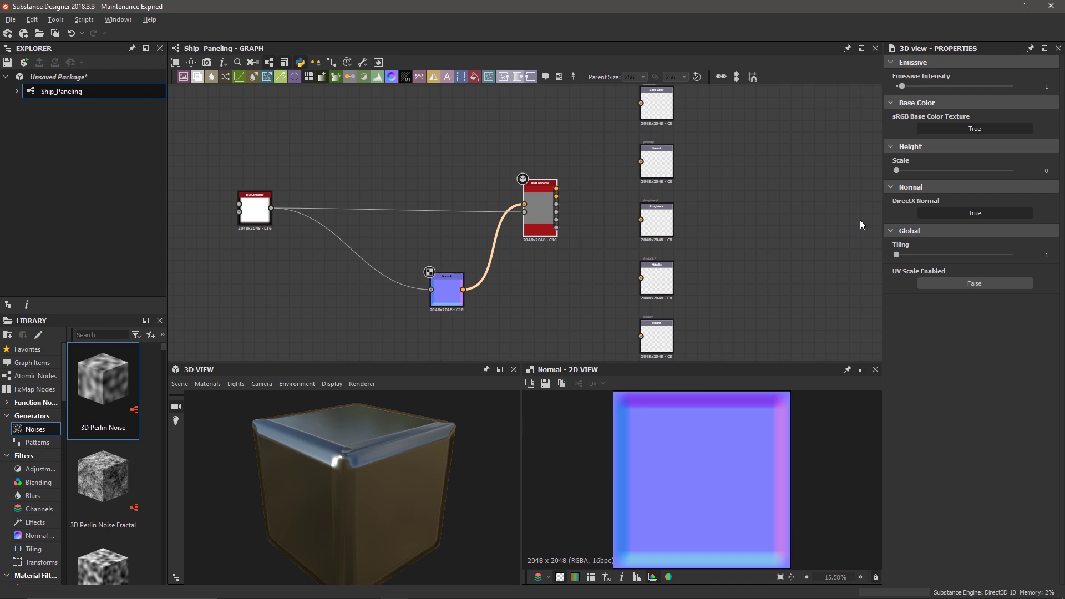
click(218, 387)
mouse_move(228, 400)
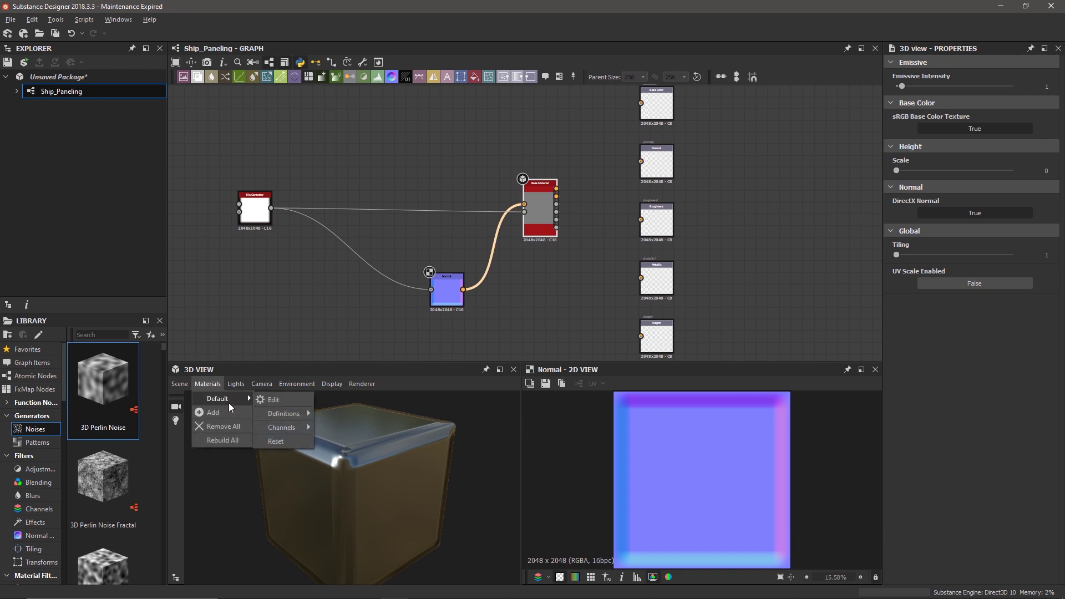
mouse_move(287, 412)
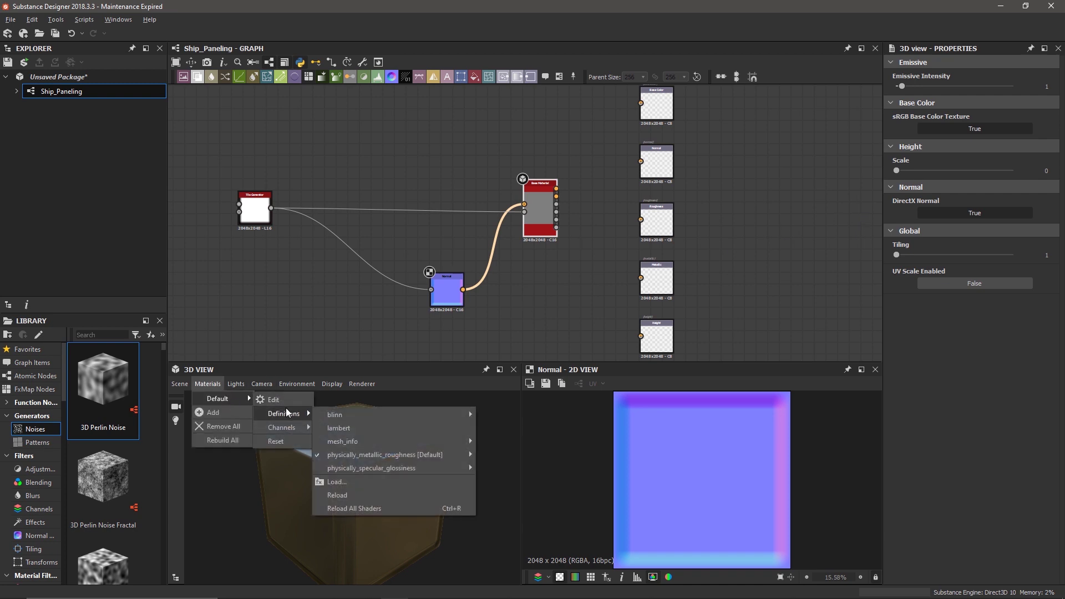
mouse_move(358, 458)
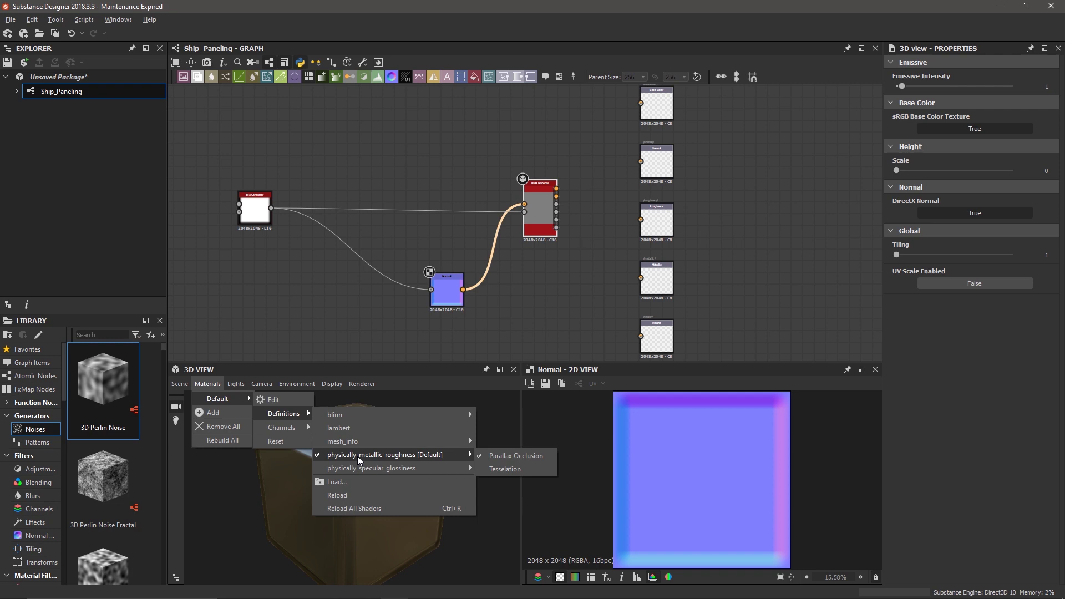
click(319, 303)
Set the default material's height scale to about 3.55, after trying about 5.78 on the cube
drag(896, 170, 967, 184)
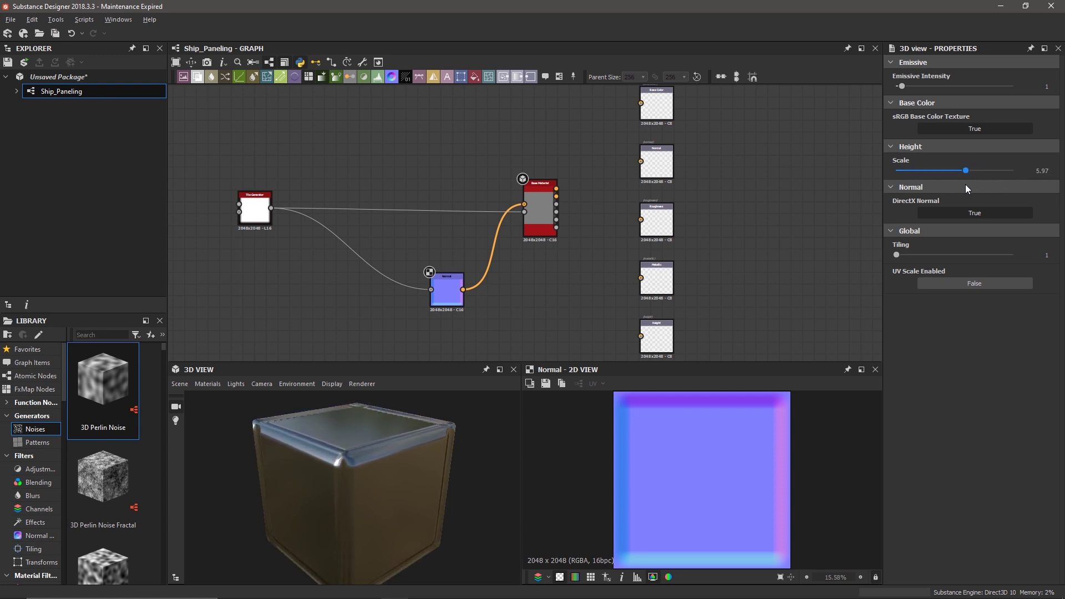
drag(425, 515, 322, 545)
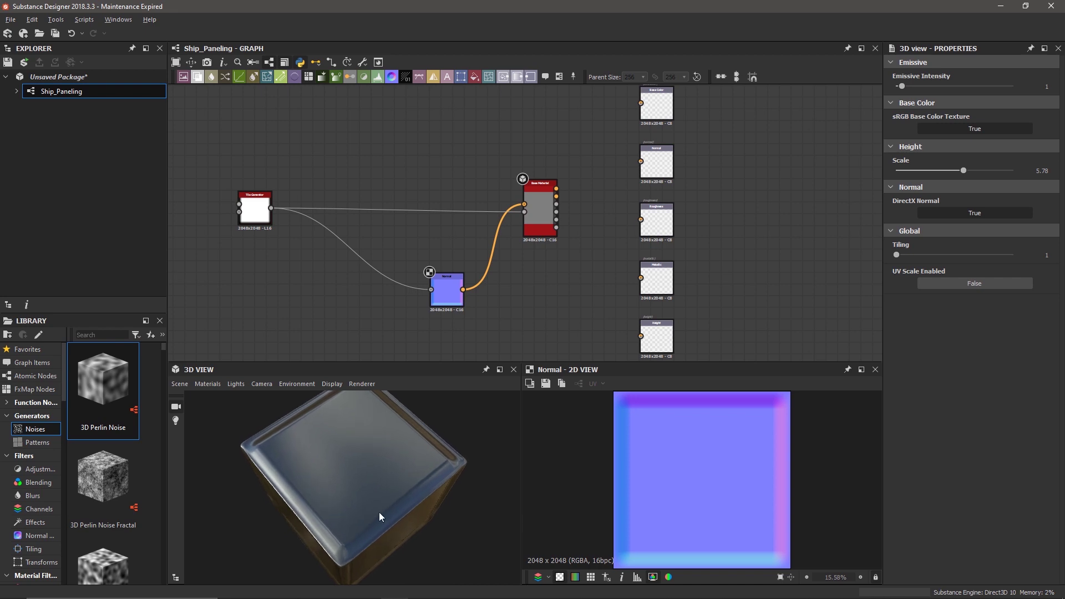
drag(963, 169, 937, 214)
mouse_move(380, 532)
mouse_down()
mouse_move(374, 424)
mouse_move(377, 517)
mouse_up()
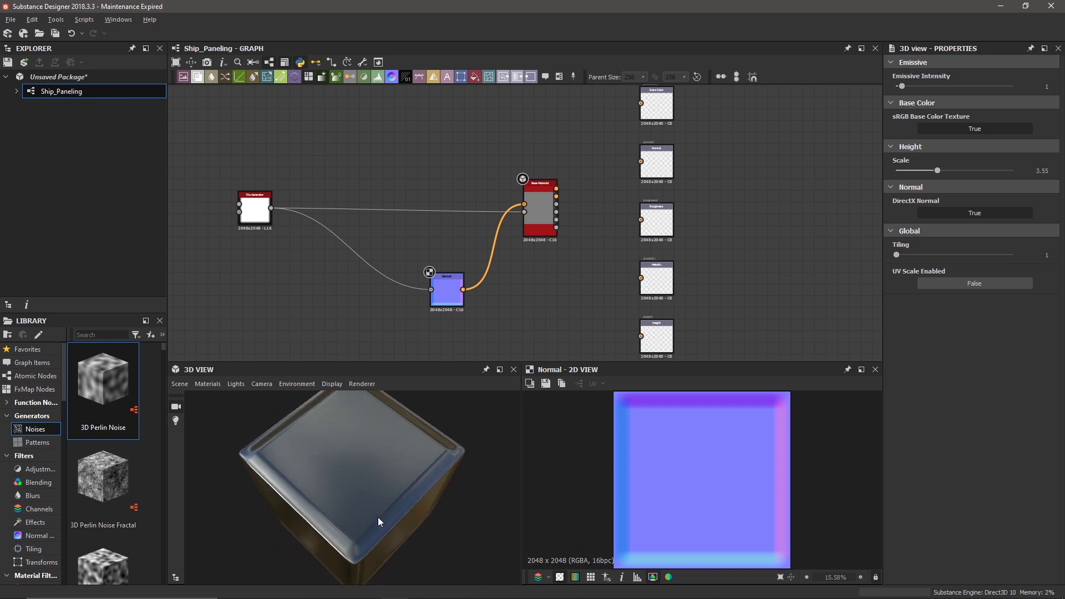
Add a Histogram Scan node beside the Tile Generator and feed the Tile Generator's output into it
click(265, 220)
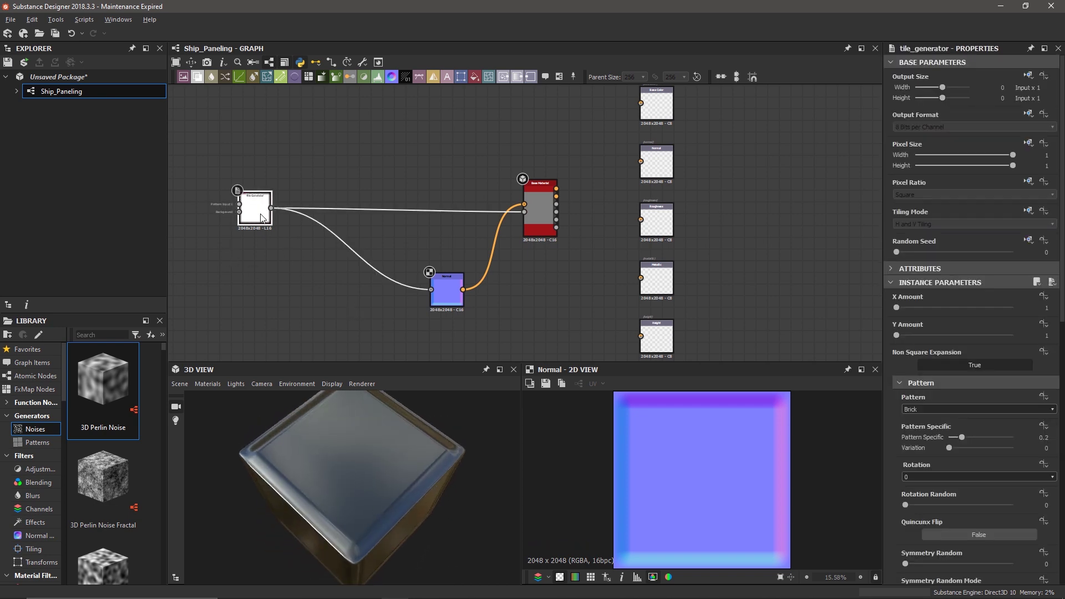
double_click(265, 221)
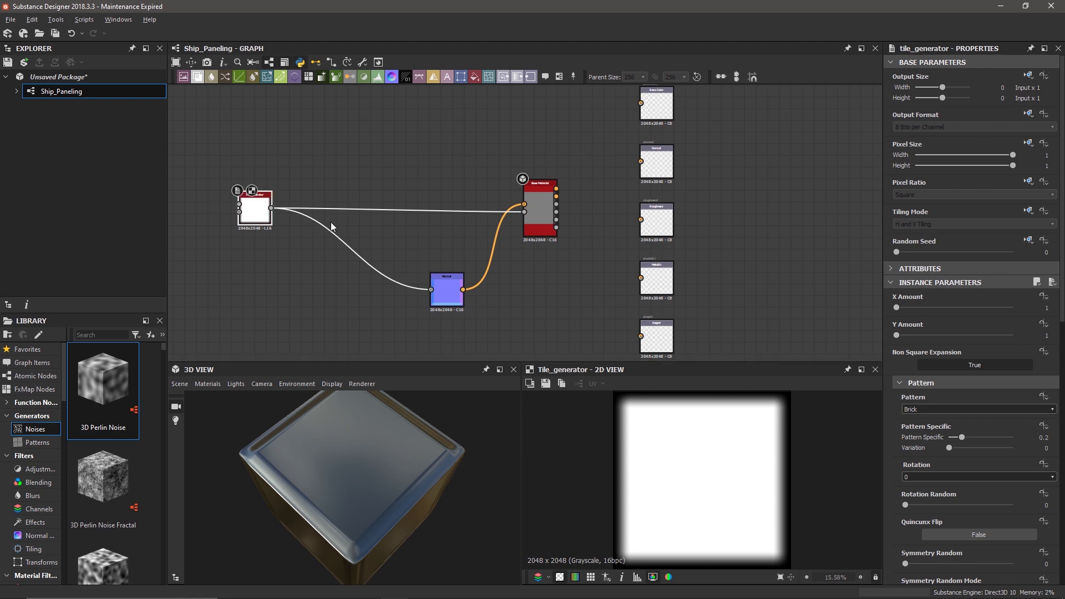
key(space)
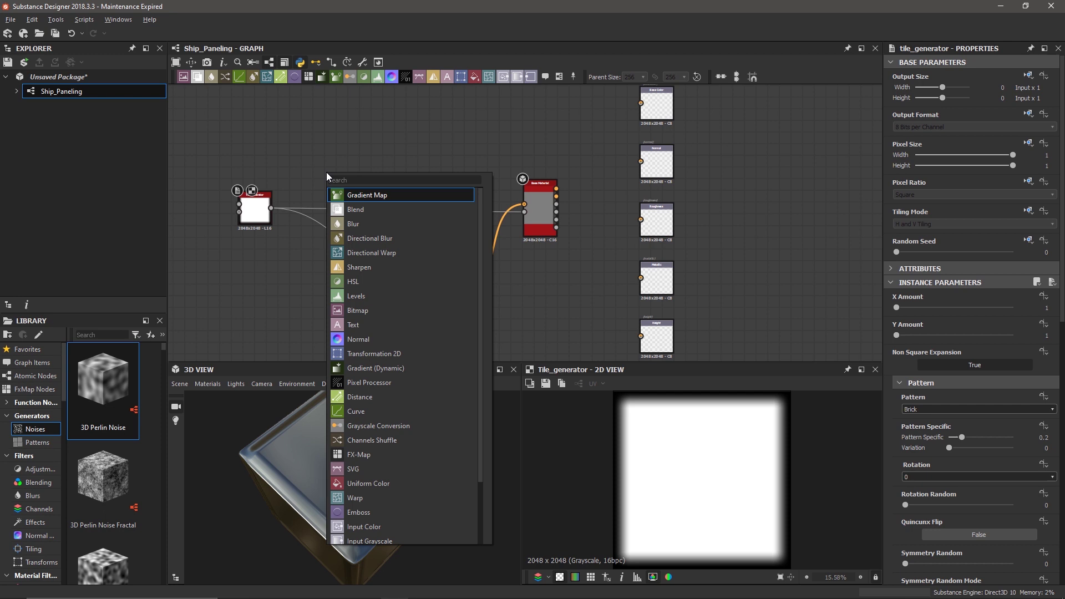
text(hist)
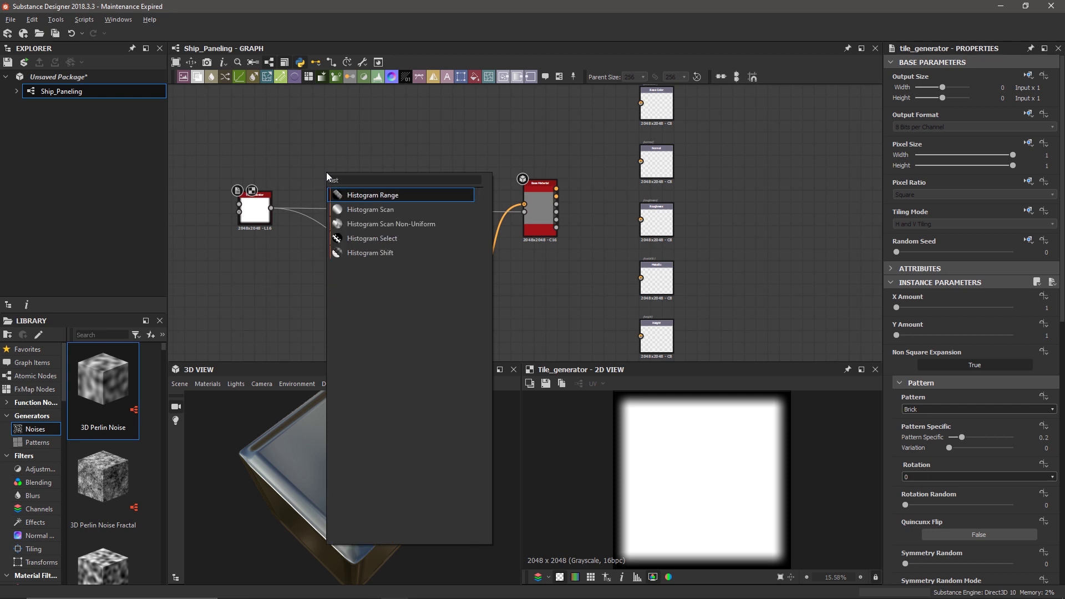
key(Down)
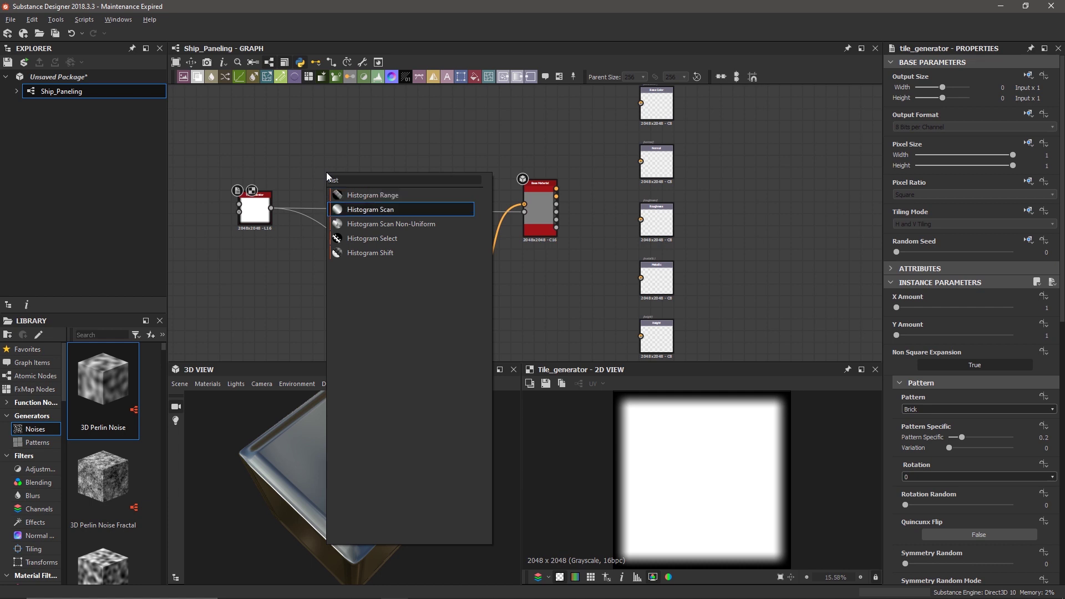
key(Return)
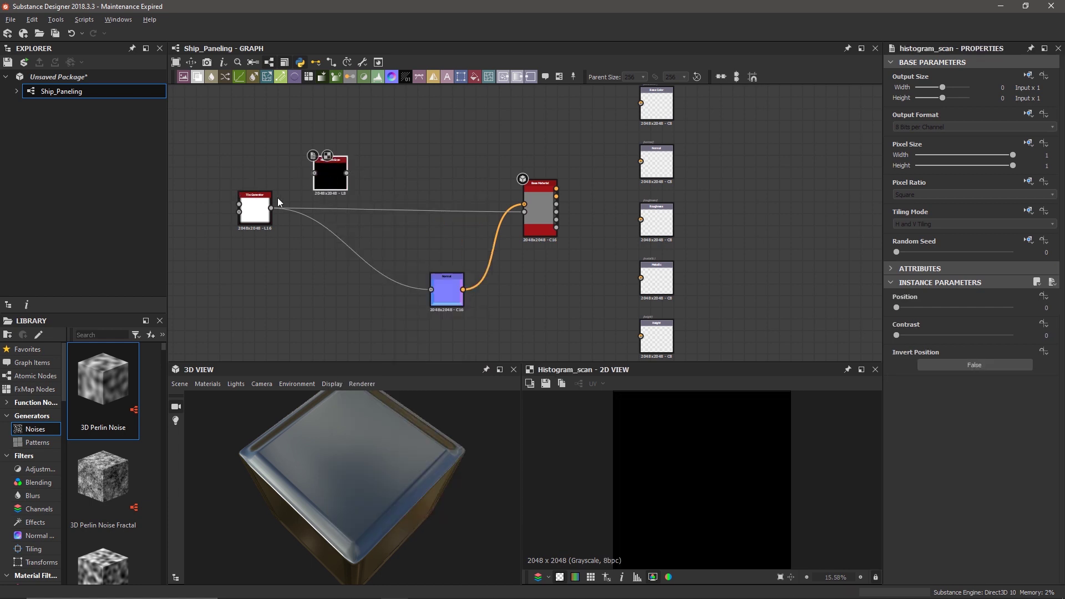
drag(272, 208, 322, 173)
Set the Histogram Scan's position to 0.95 and contrast to about 0.45, and feed it into the Normal node and the base material's height input
drag(898, 308, 1007, 318)
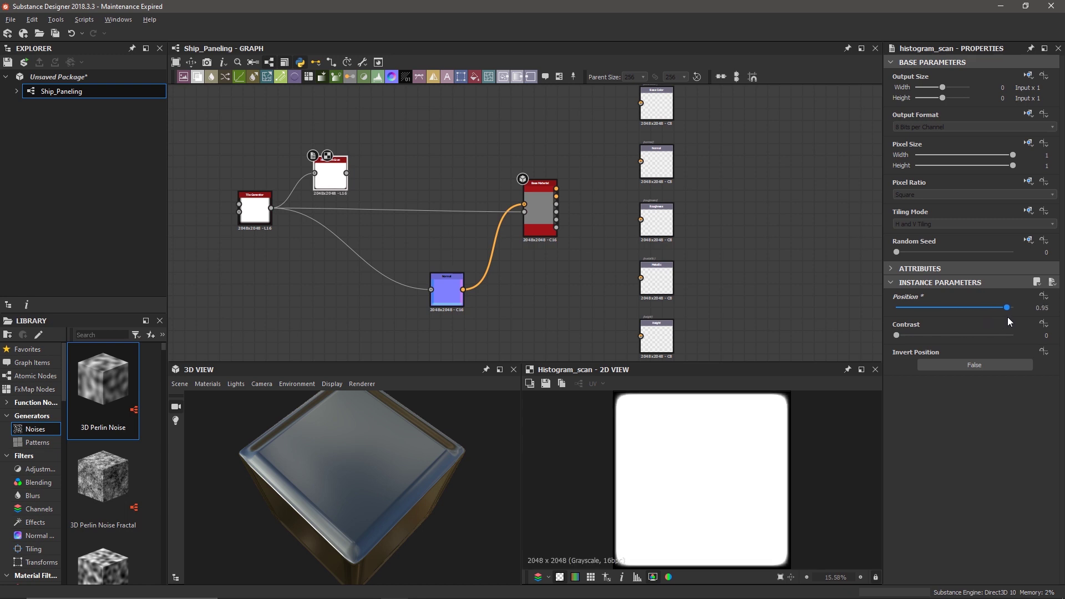
drag(904, 334, 949, 348)
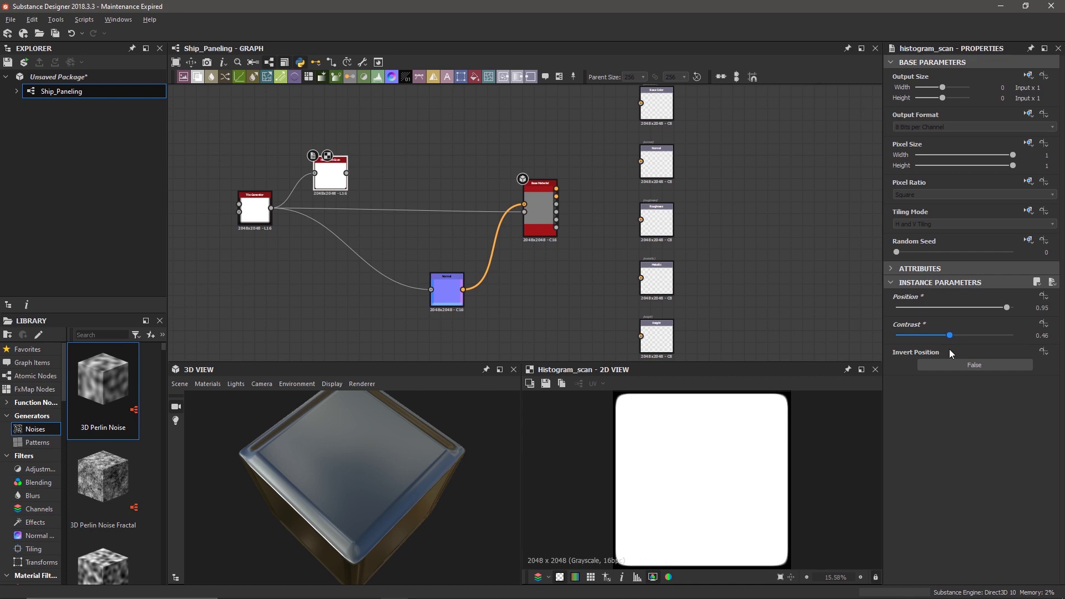
drag(347, 174, 431, 287)
drag(373, 181, 524, 211)
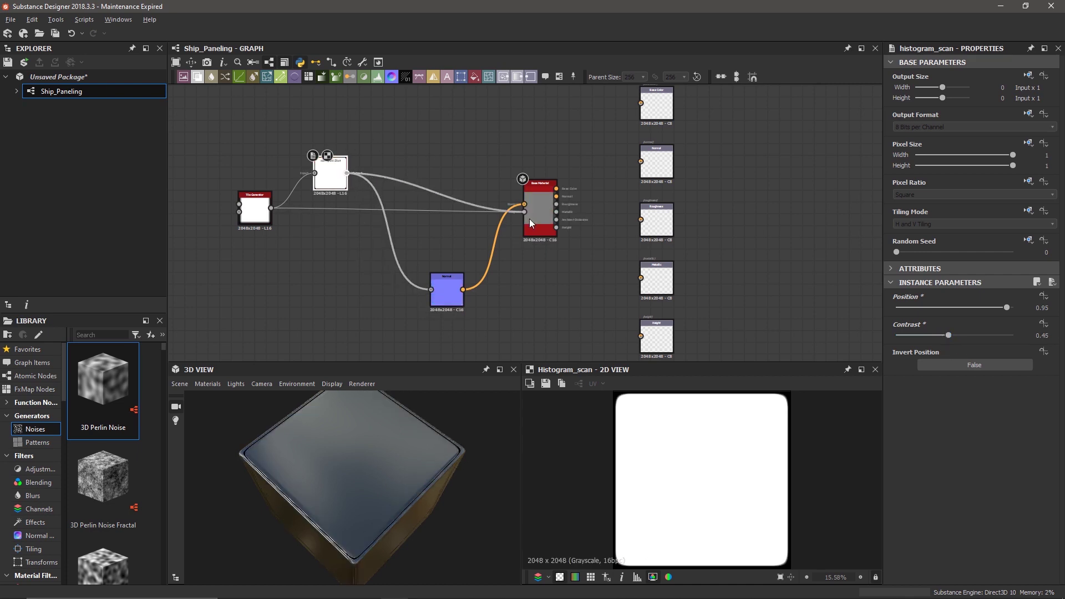
Adjust the Histogram Scan's contrast to 0.74 and position to 0.01 against a close view of the cube's corner
drag(334, 516, 356, 452)
scroll(329, 471, up, 5)
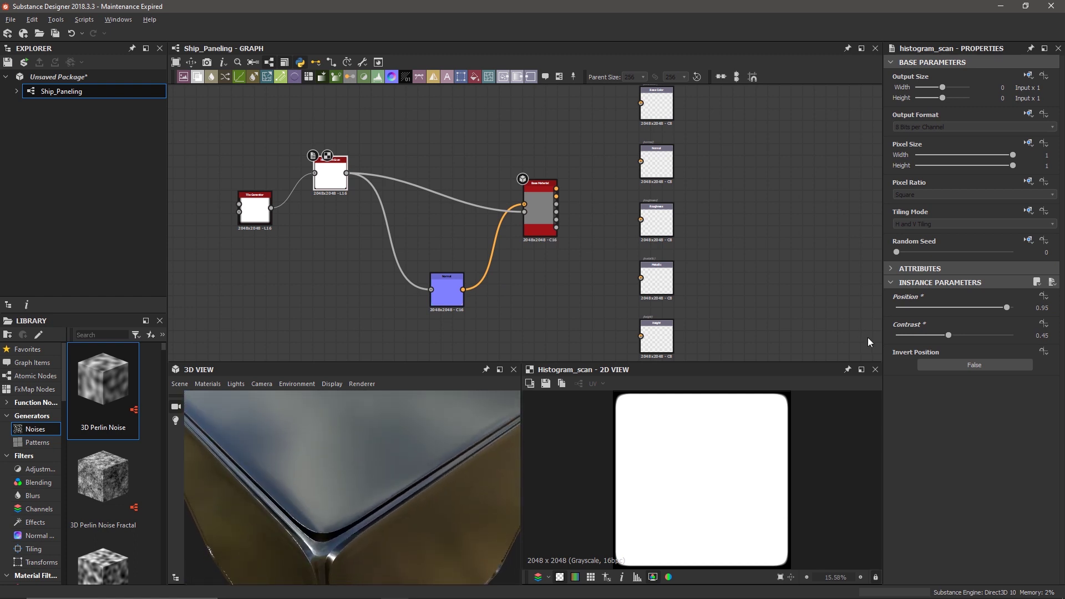
click(953, 337)
drag(953, 338, 983, 341)
click(1001, 339)
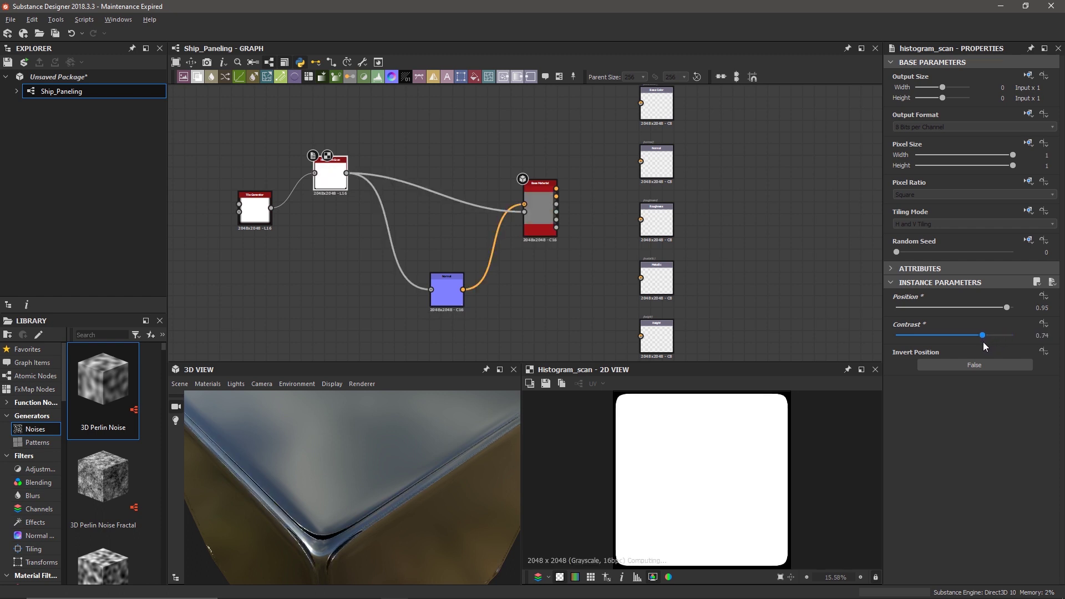
drag(1006, 307, 898, 323)
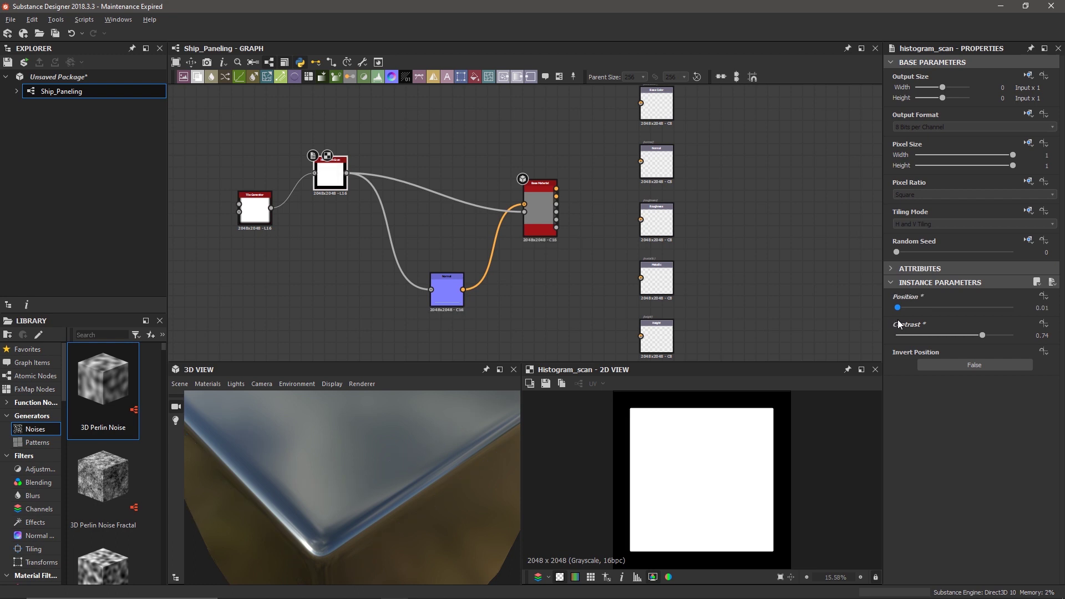
Set the Histogram Scan's contrast to 0.93 and check the panel edges on the whole cube
drag(982, 339, 1004, 336)
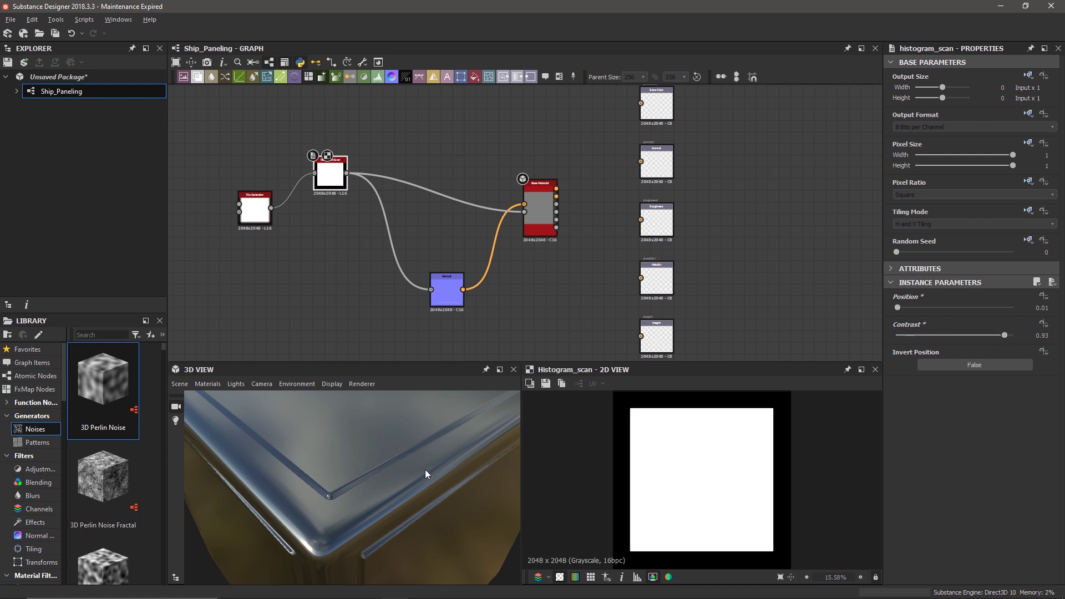
scroll(401, 481, down, 5)
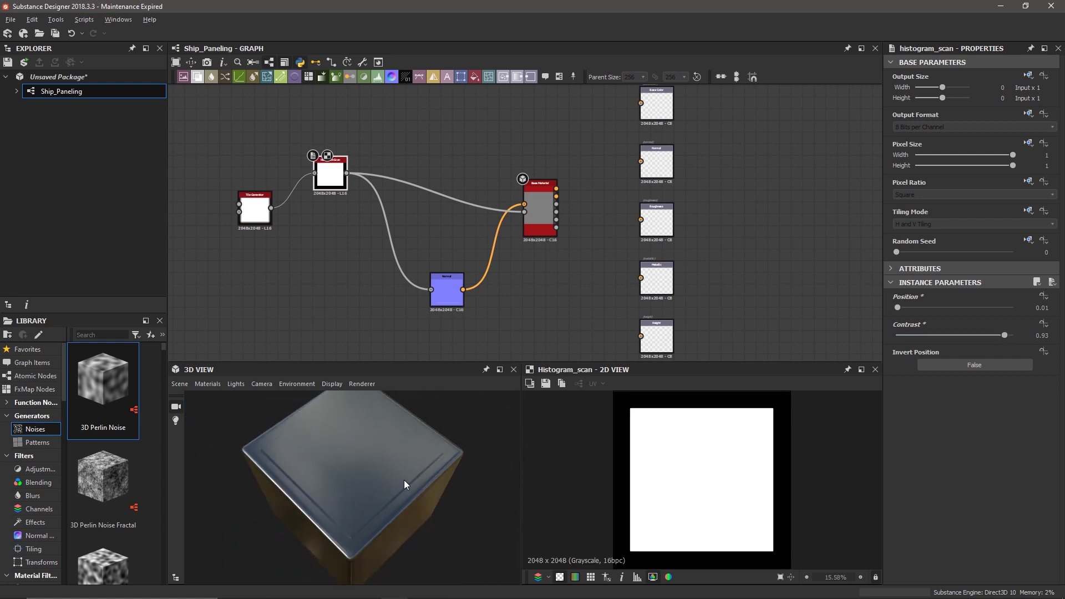
drag(403, 481, 355, 484)
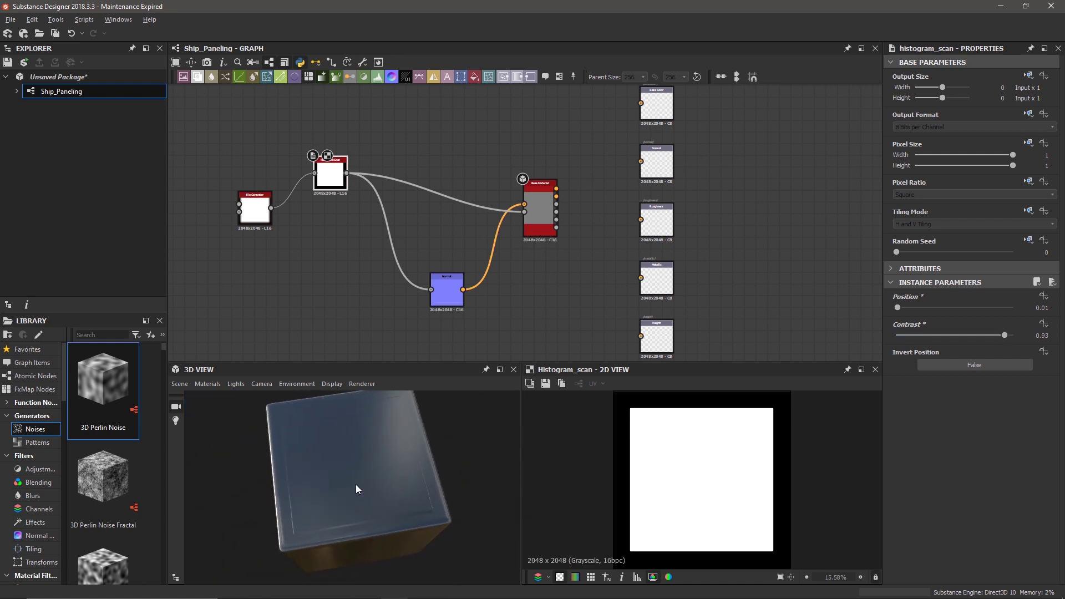
Set the Tile Generator's X and Y amounts to 2 and its scale to 1.1, then view a cube face head-on
click(250, 204)
drag(896, 307, 899, 337)
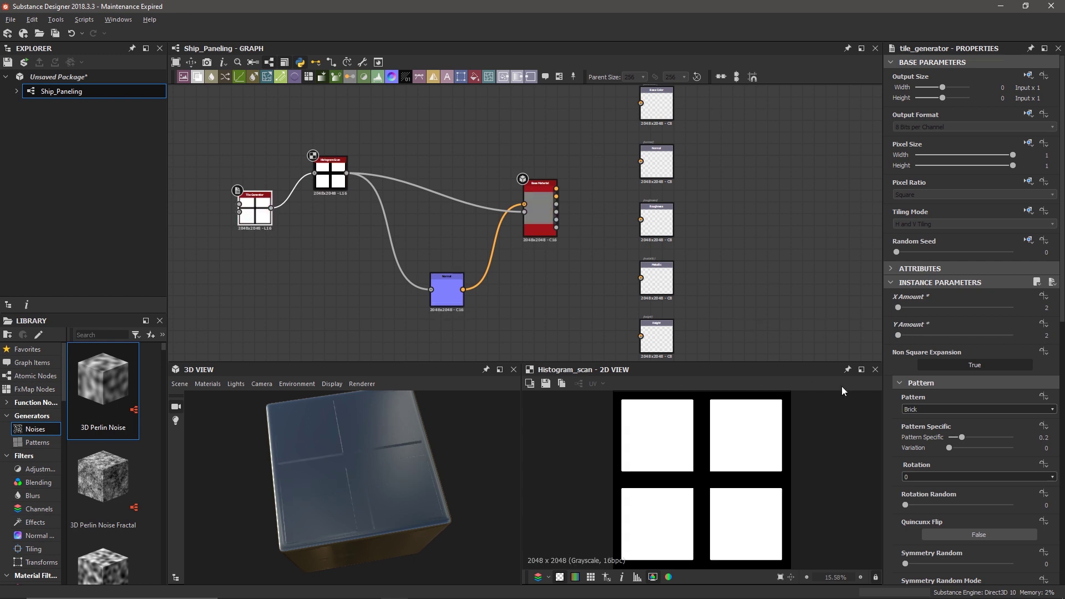
mouse_move(424, 508)
mouse_down()
mouse_move(400, 518)
mouse_move(394, 496)
mouse_move(422, 488)
mouse_up()
scroll(893, 482, down, 5)
drag(958, 565, 965, 566)
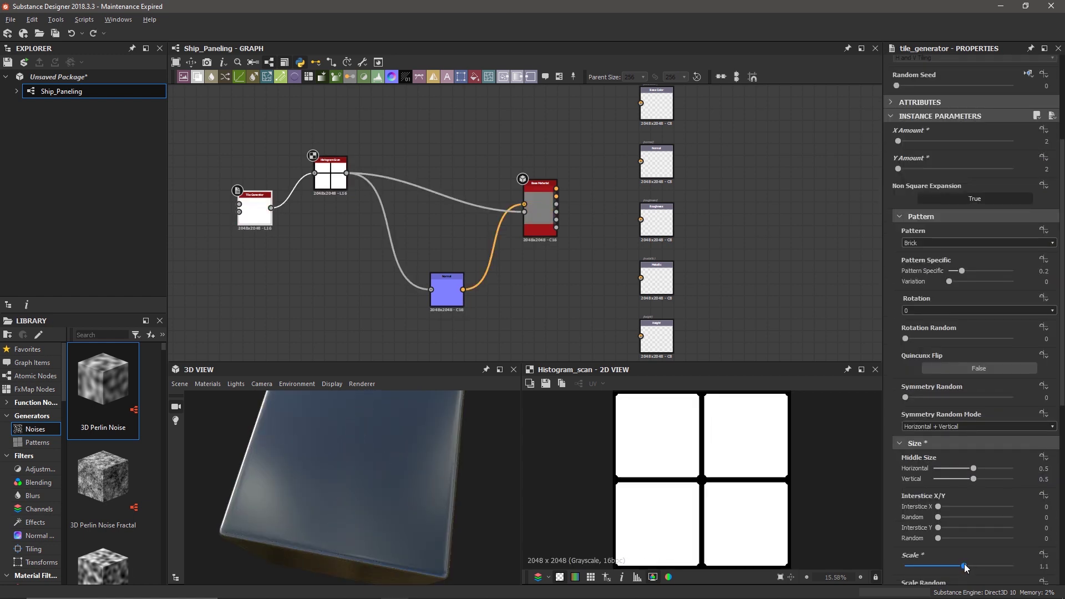
scroll(427, 467, up, 4)
drag(427, 467, 409, 499)
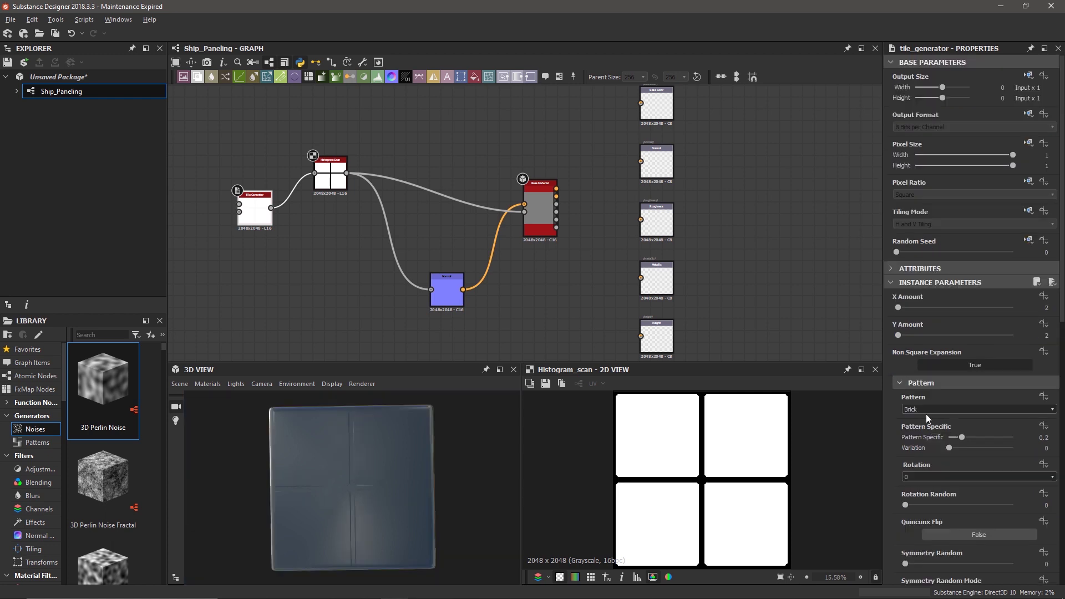
Switch the Tile Generator's pattern to Square, show it in the 2D view, and set its scale to 0.98 for thin panel gaps
scroll(913, 438, down, 1)
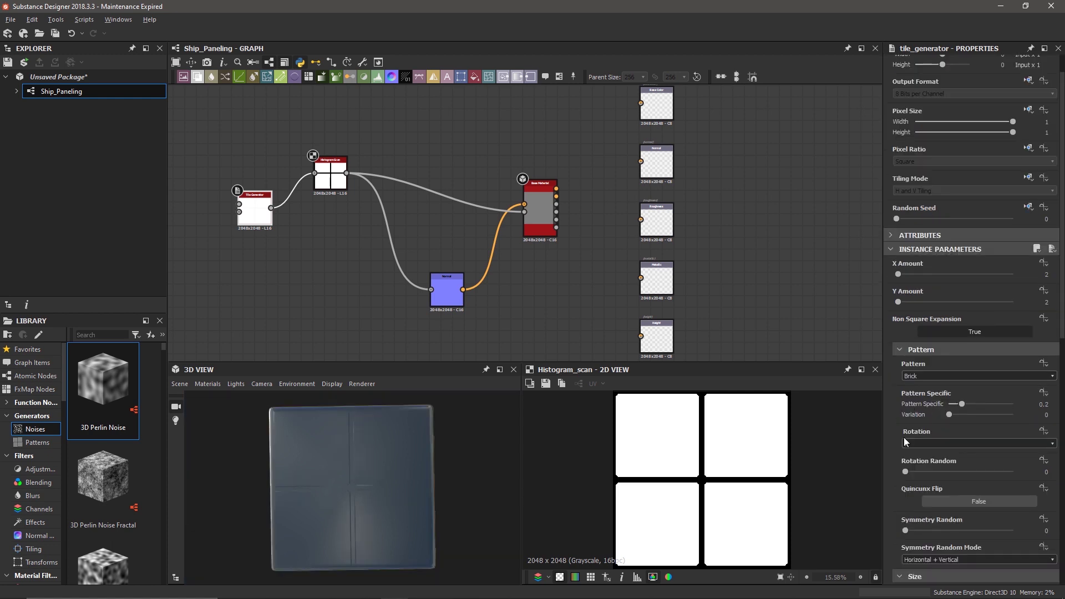
click(940, 378)
click(936, 393)
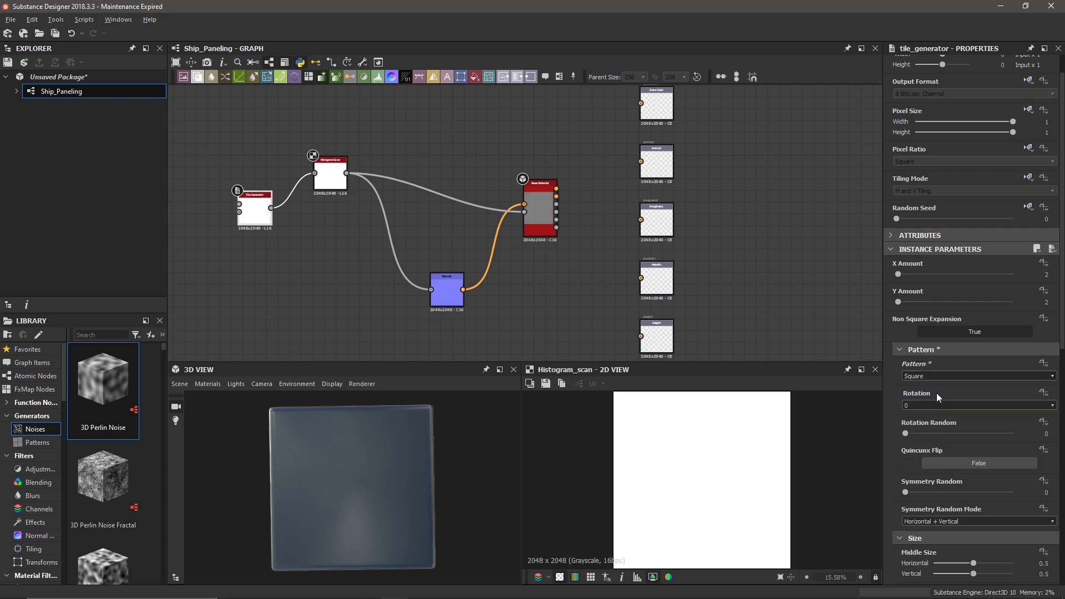
double_click(254, 210)
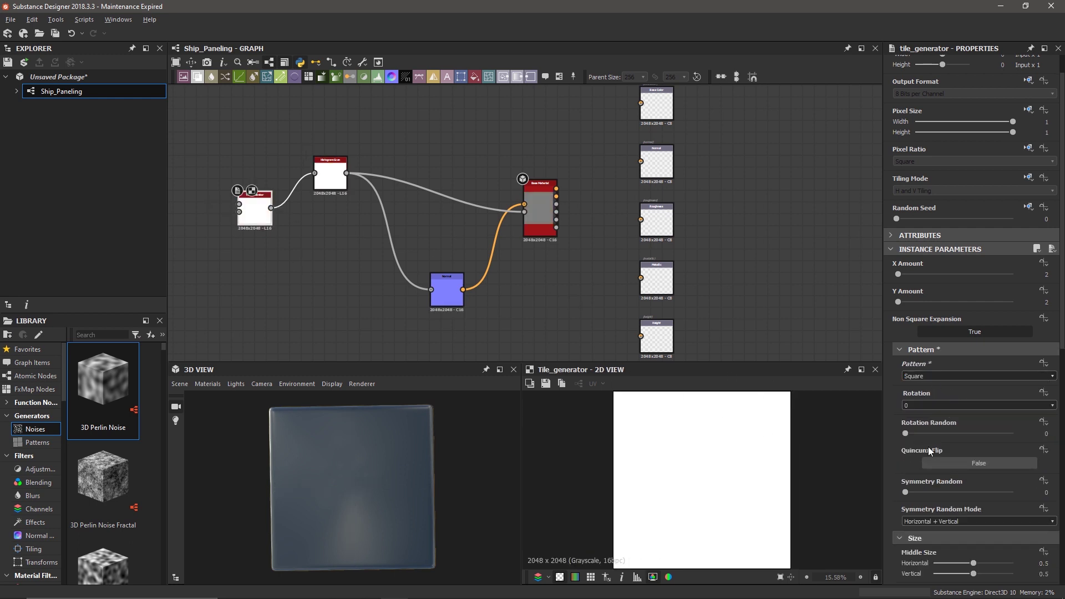
scroll(931, 450, down, 4)
drag(964, 528, 959, 532)
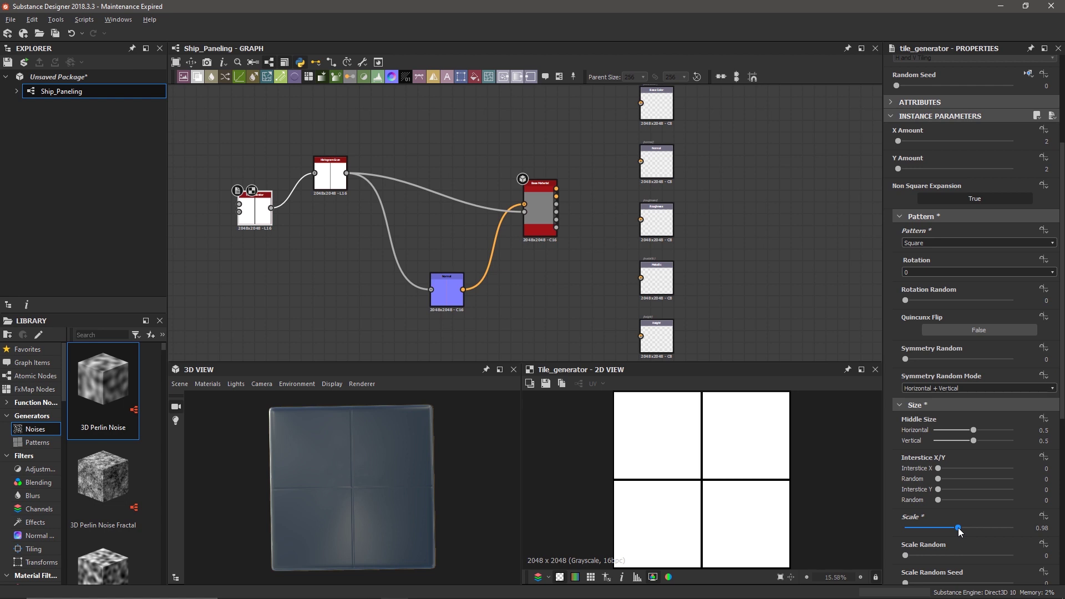
scroll(502, 475, up, 5)
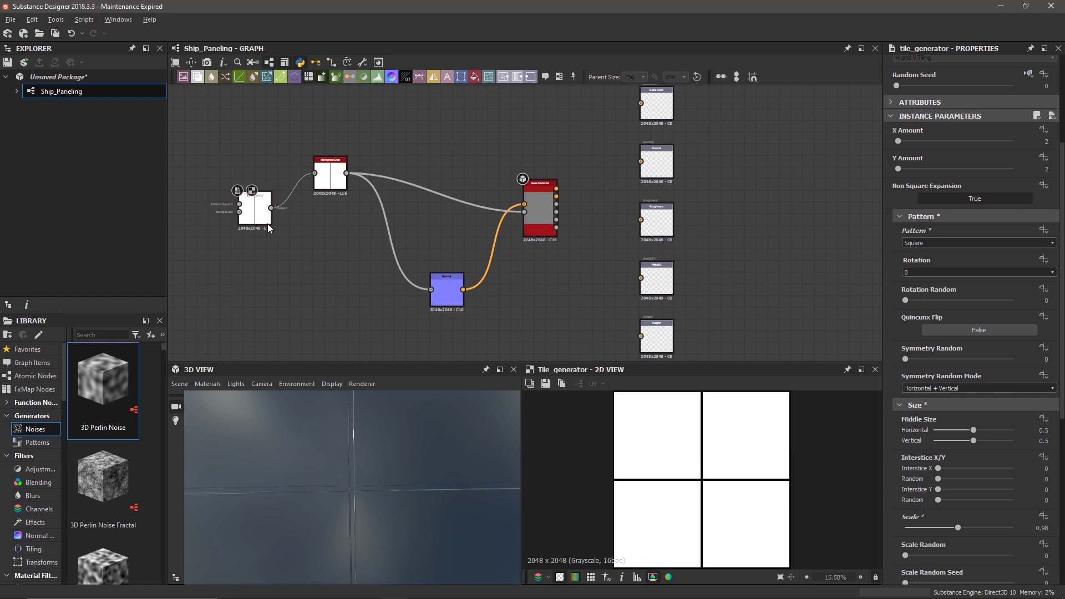
Remove the Histogram Scan so the Tile Generator feeds the Normal and base material directly, and move the Tile Generator closer to them
scroll(266, 222, up, 5)
scroll(256, 215, down, 4)
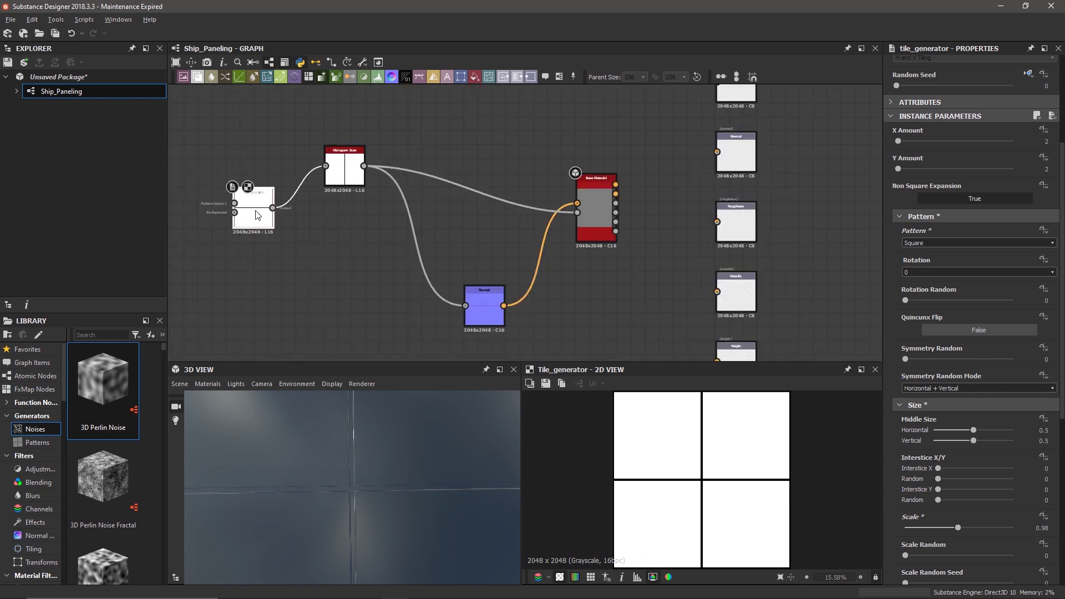
click(344, 169)
key(Delete)
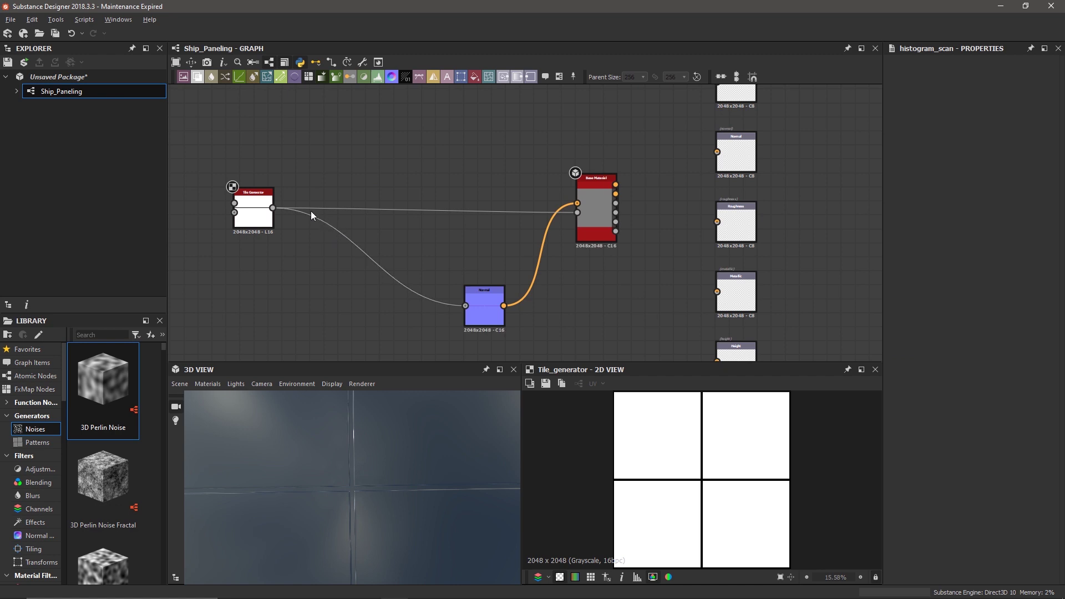
drag(250, 208, 286, 181)
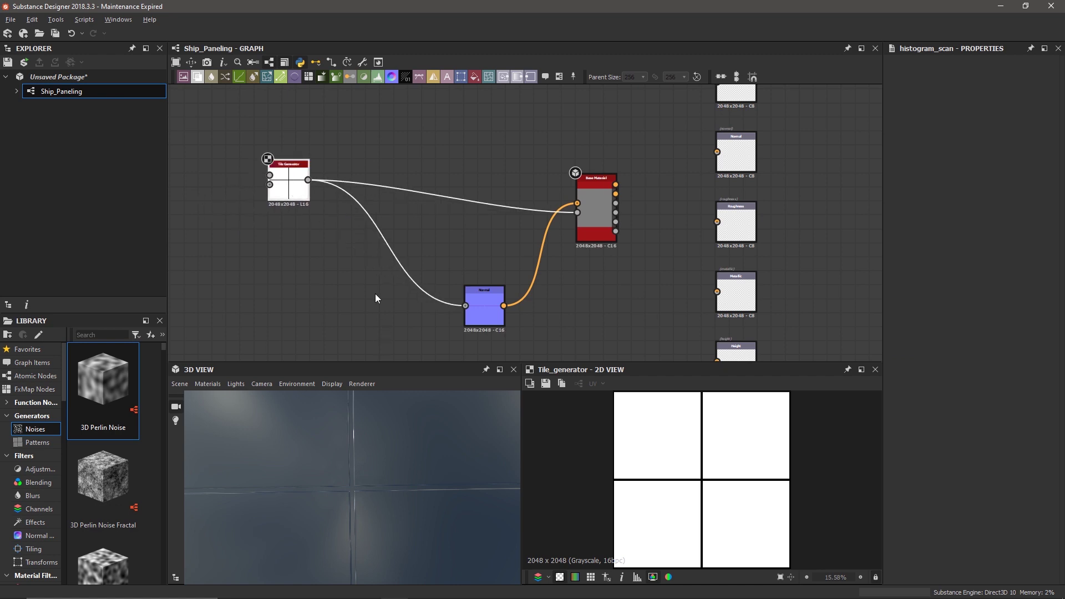
Examine the panel seams on the cube and compare them with the metal paneling reference images
drag(345, 461, 374, 468)
scroll(374, 468, up, 3)
key(alt+Tab)
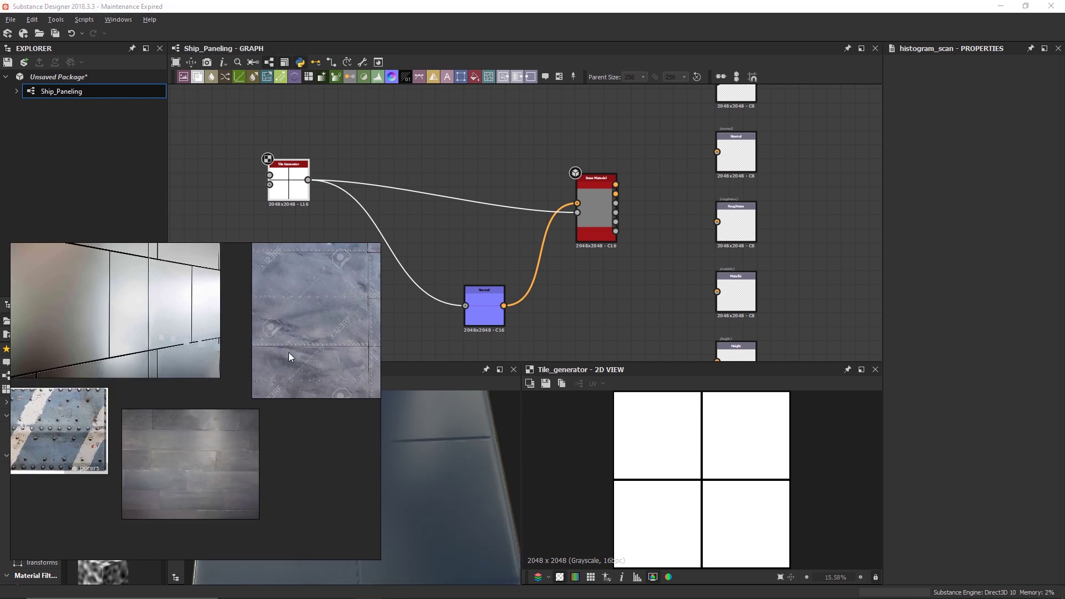
middle_drag(316, 381, 43, 399)
scroll(281, 441, up, 5)
middle_drag(277, 473, 270, 360)
scroll(300, 435, down, 6)
click(413, 328)
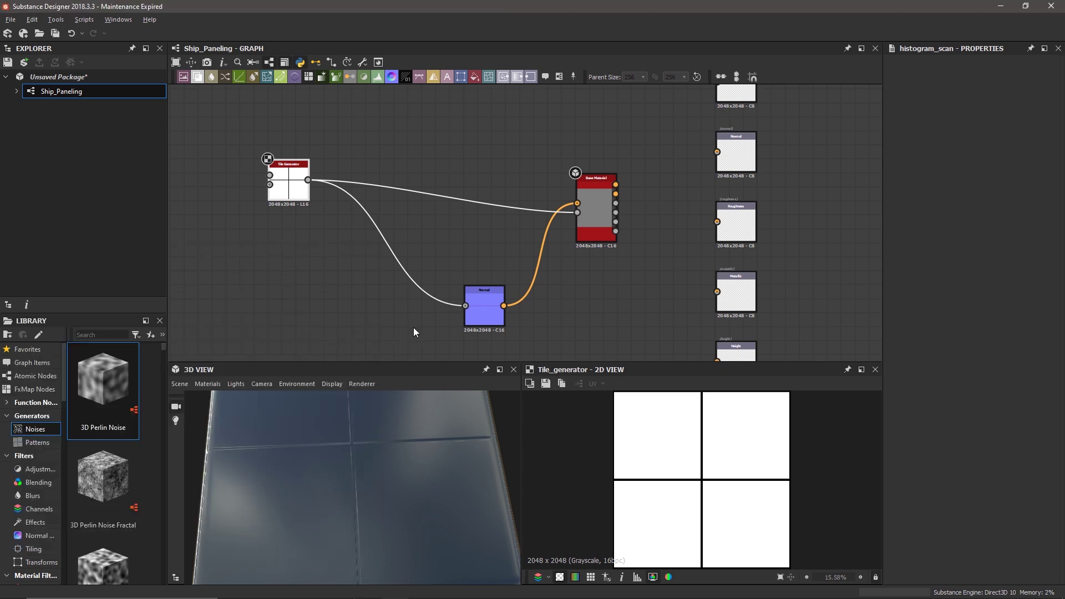
drag(279, 171, 251, 171)
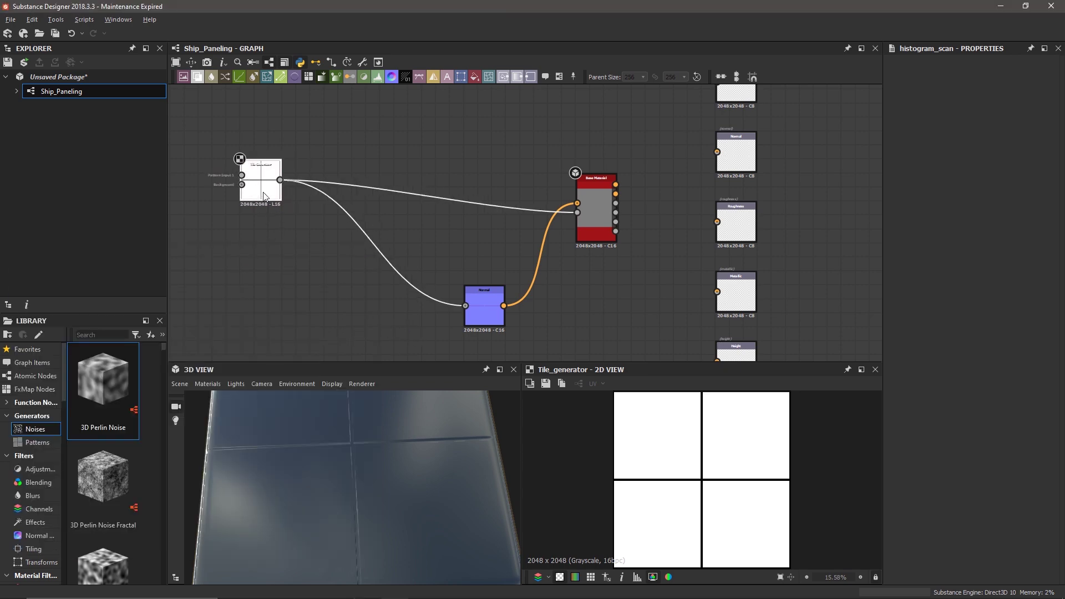
click(361, 138)
key(space)
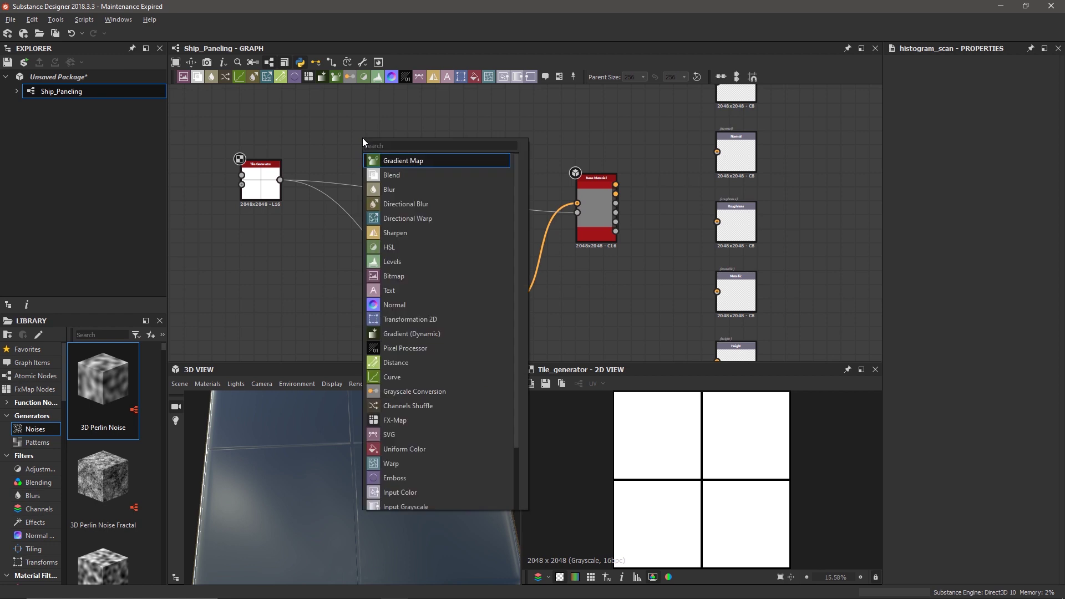
text(invert)
key(Return)
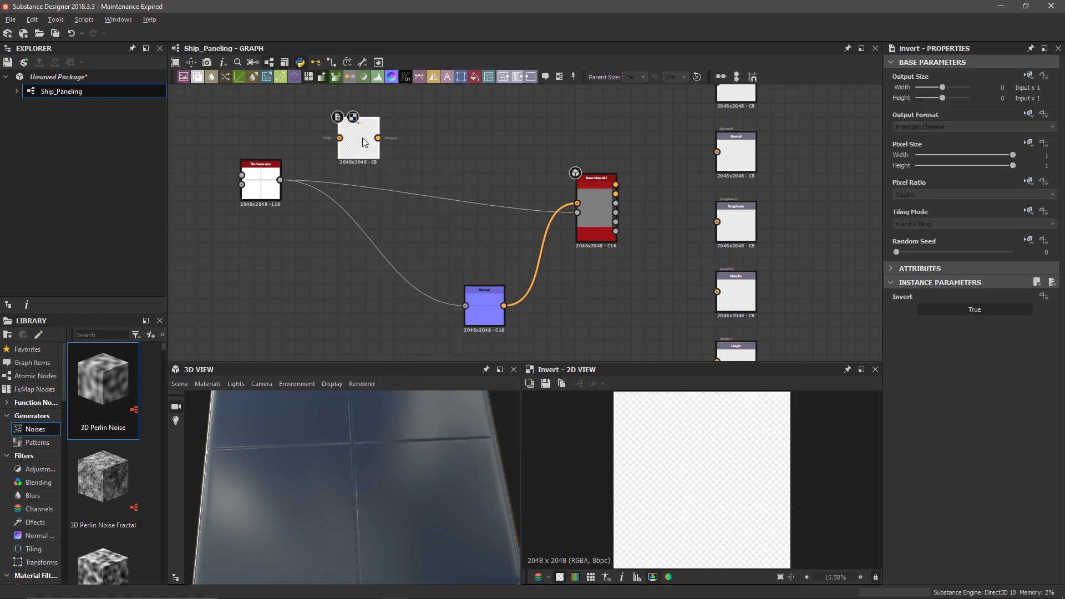
key(Delete)
Add an Invert Grayscale node and feed the Tile Generator's output into it
key(space)
text(invert)
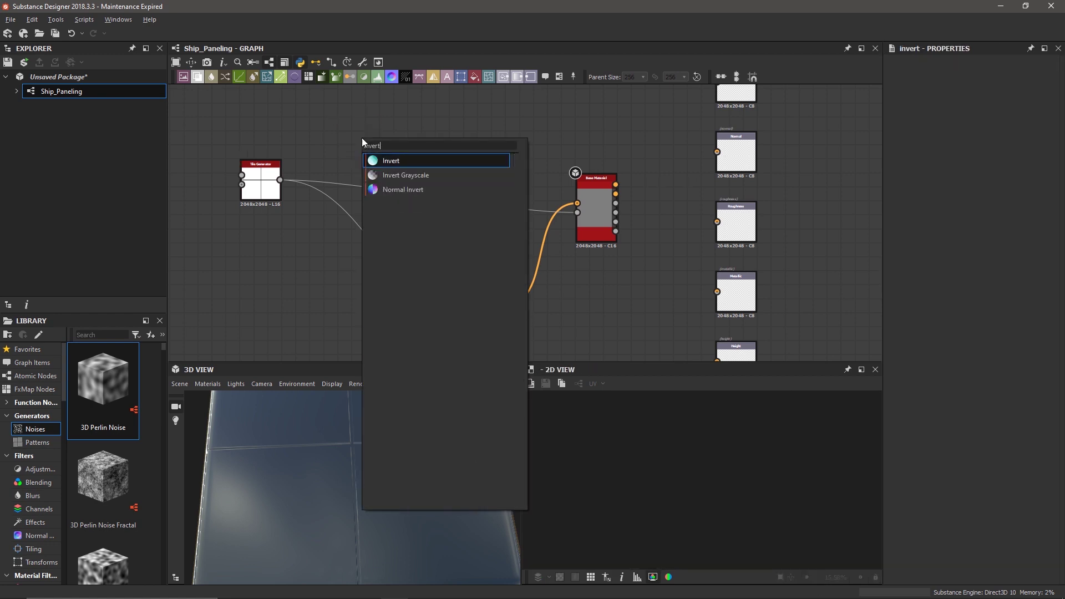
key(Down)
key(Return)
drag(280, 180, 339, 138)
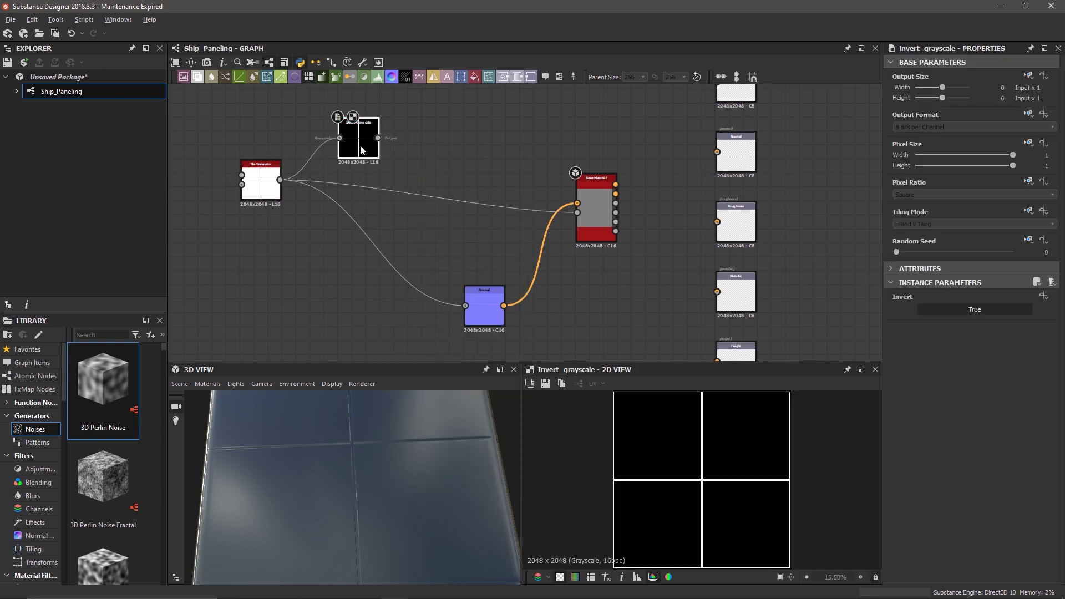
Try feeding the Invert Grayscale output into the Normal node and the base material's height input, checking the seams on the cube
drag(378, 138, 465, 305)
drag(377, 138, 577, 213)
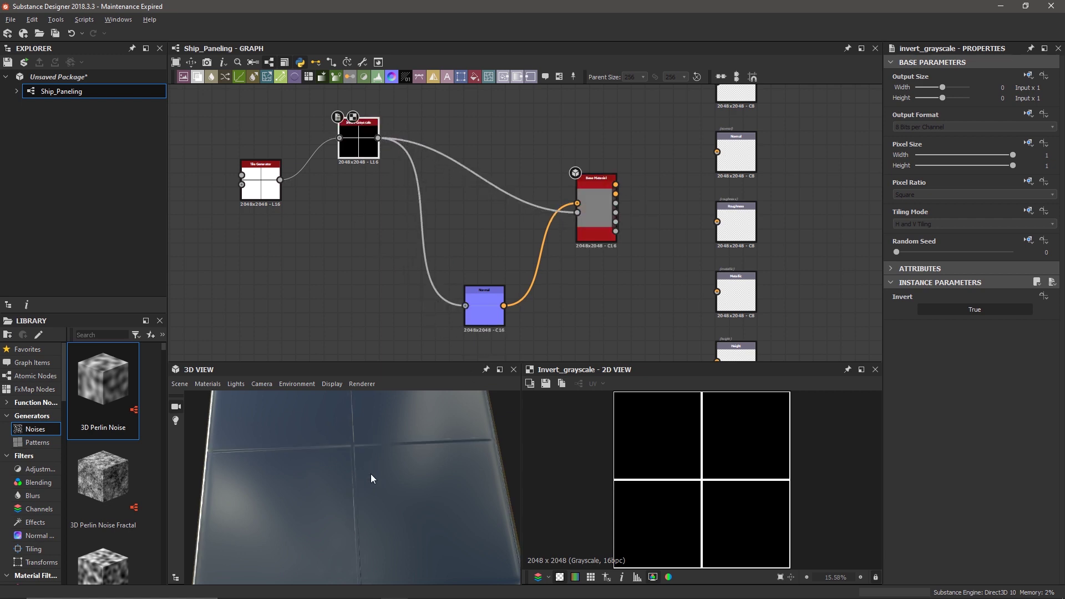
drag(359, 508, 362, 448)
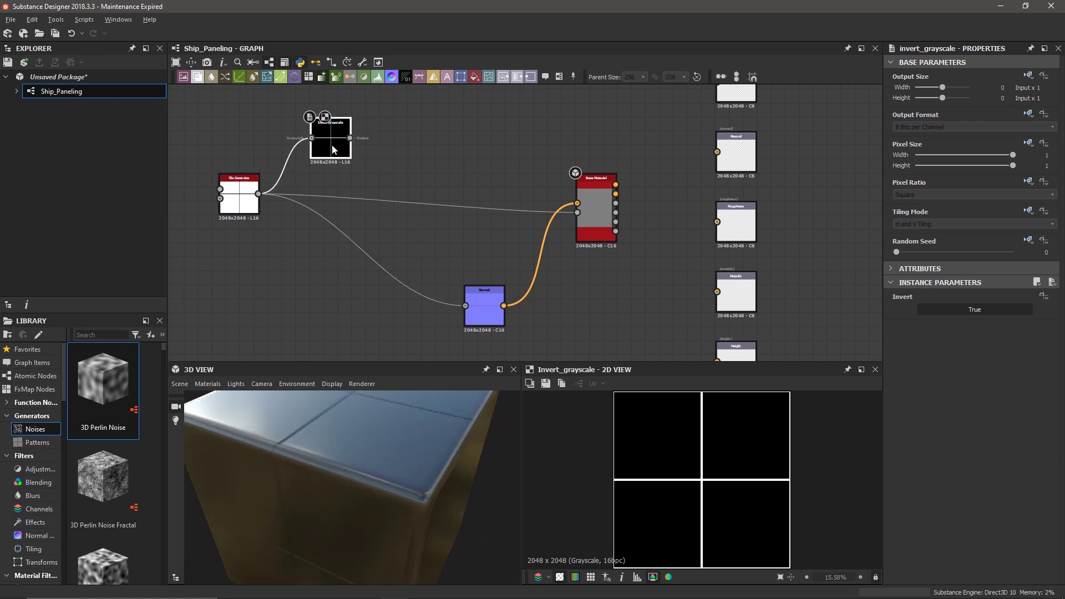
Move the Invert Grayscale node slightly lower beside the Tile Generator and browse the library's noise generators
mouse_move(331, 142)
mouse_down()
mouse_move(338, 156)
mouse_move(328, 148)
mouse_up()
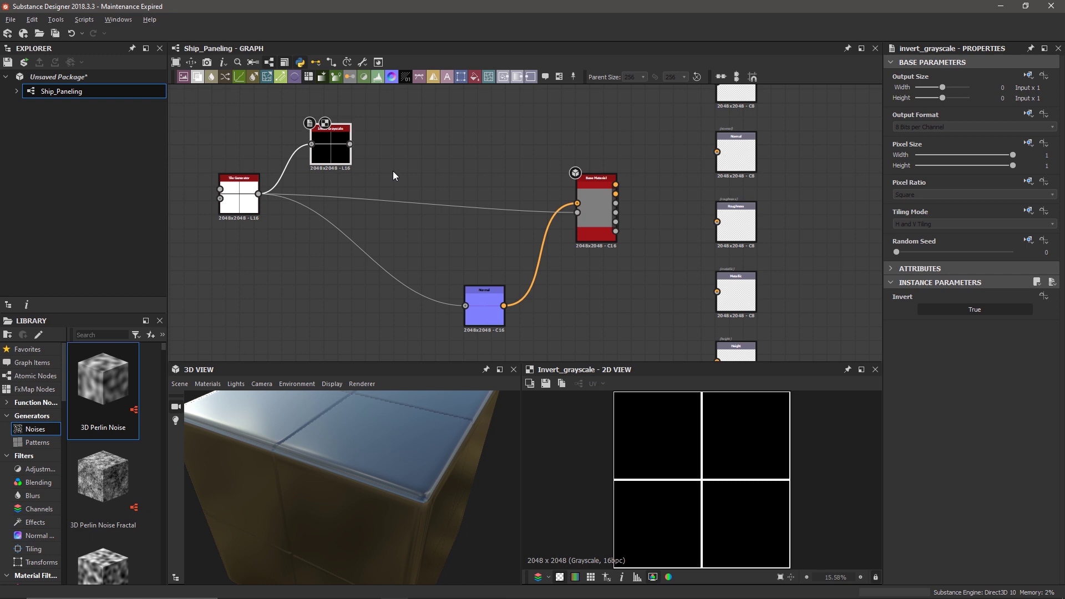
click(416, 178)
scroll(127, 406, down, 5)
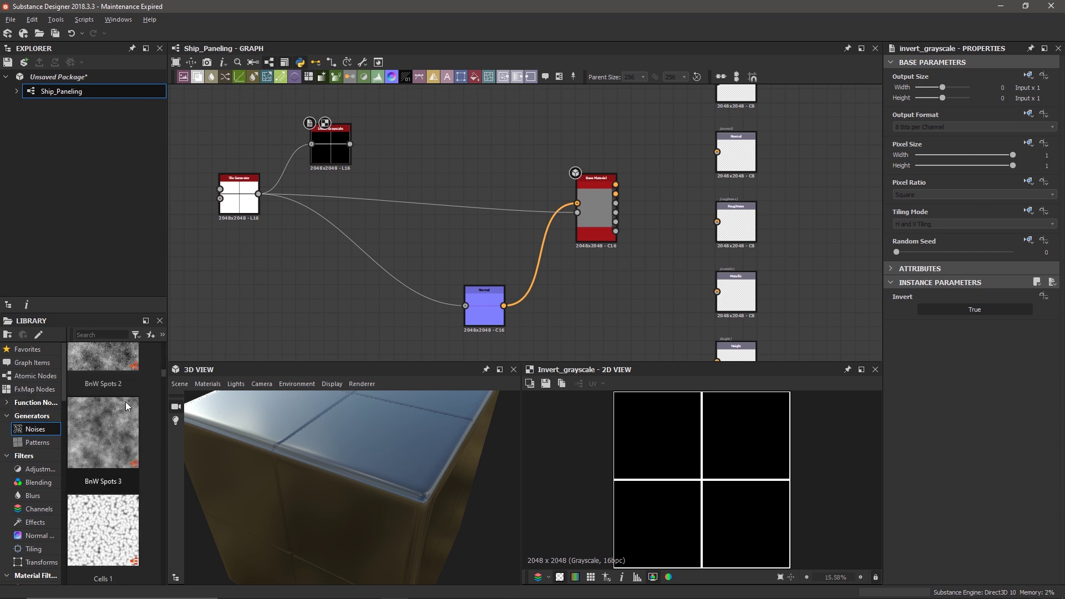
Examine the panel seams and weld lines in the ship hull reference photos, including the red, white and green hulls
key(alt+Tab)
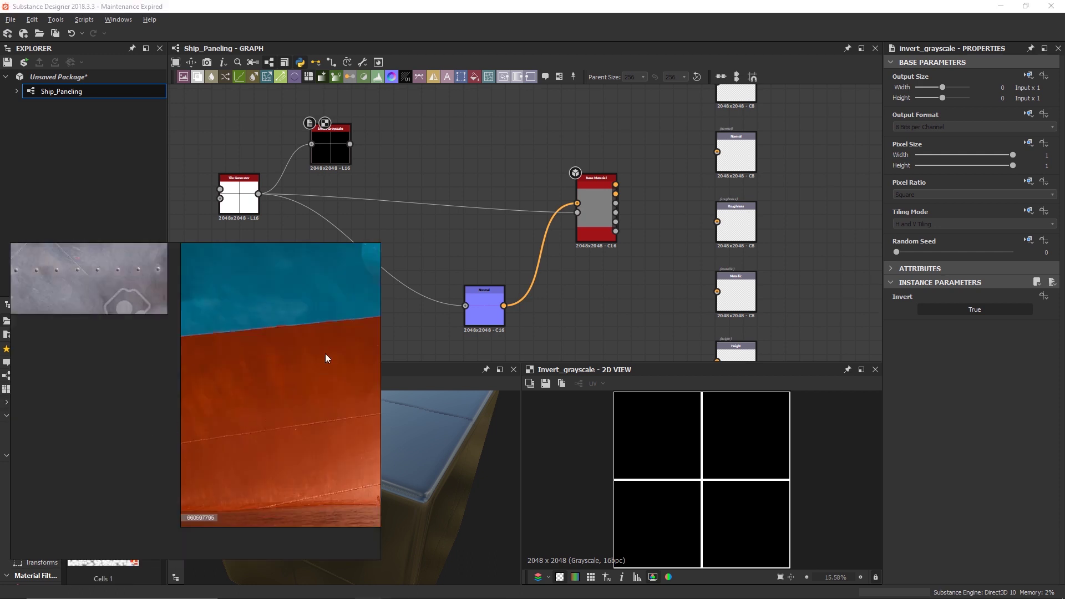
scroll(265, 351, up, 5)
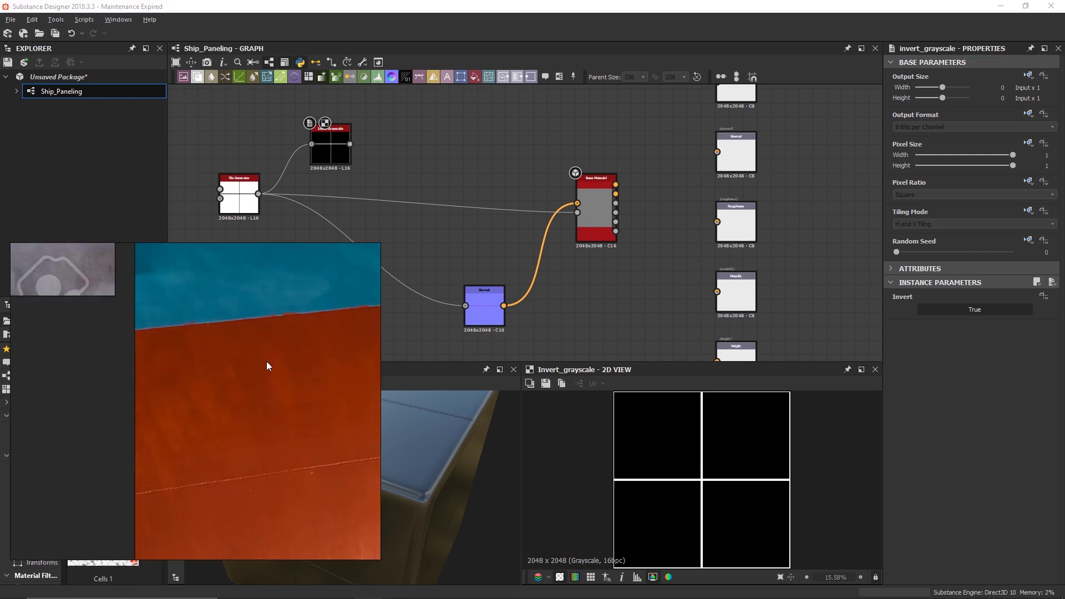
scroll(298, 361, up, 5)
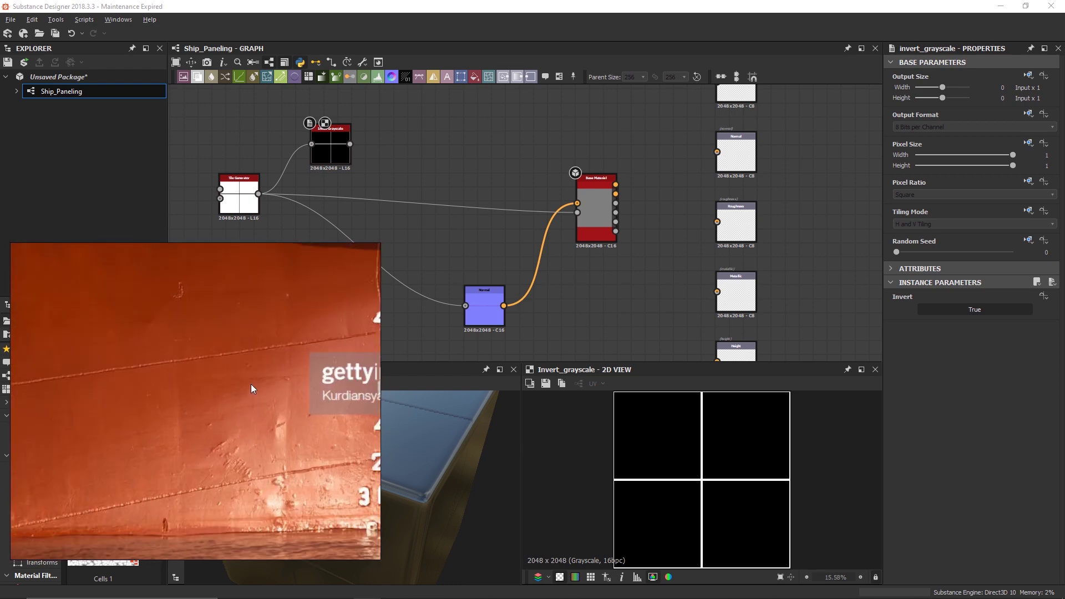
scroll(297, 405, down, 8)
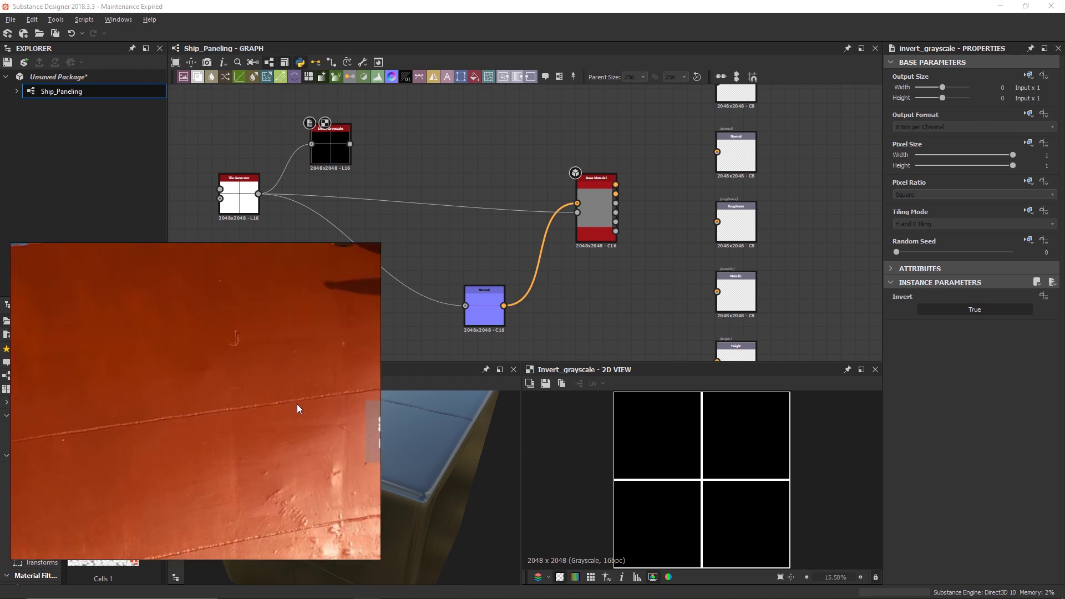
scroll(294, 406, down, 2)
middle_drag(356, 305, 198, 386)
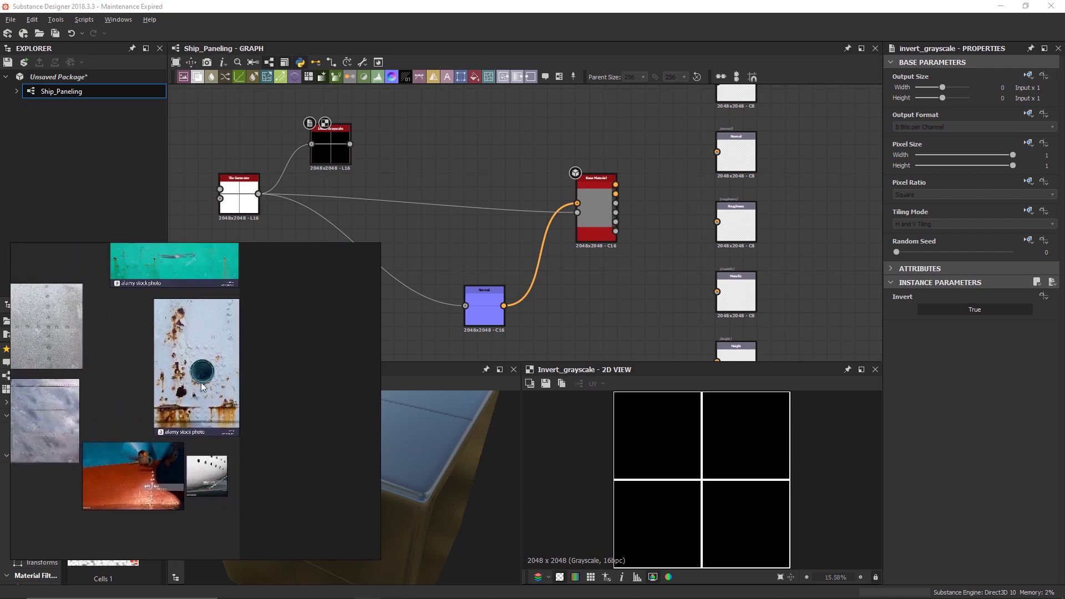
scroll(216, 474, up, 10)
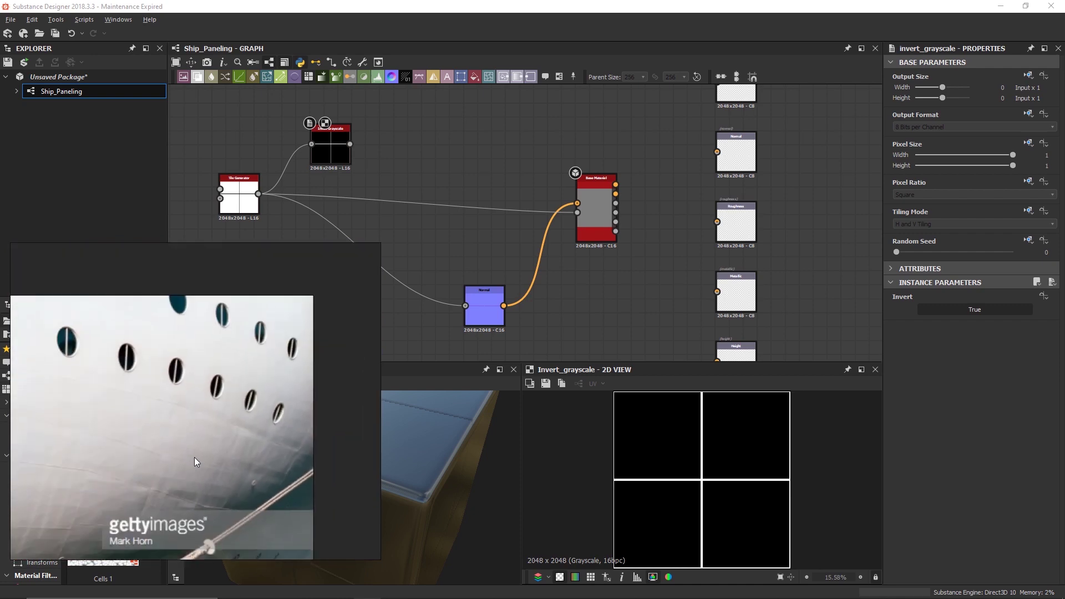
scroll(237, 398, up, 5)
scroll(237, 398, down, 10)
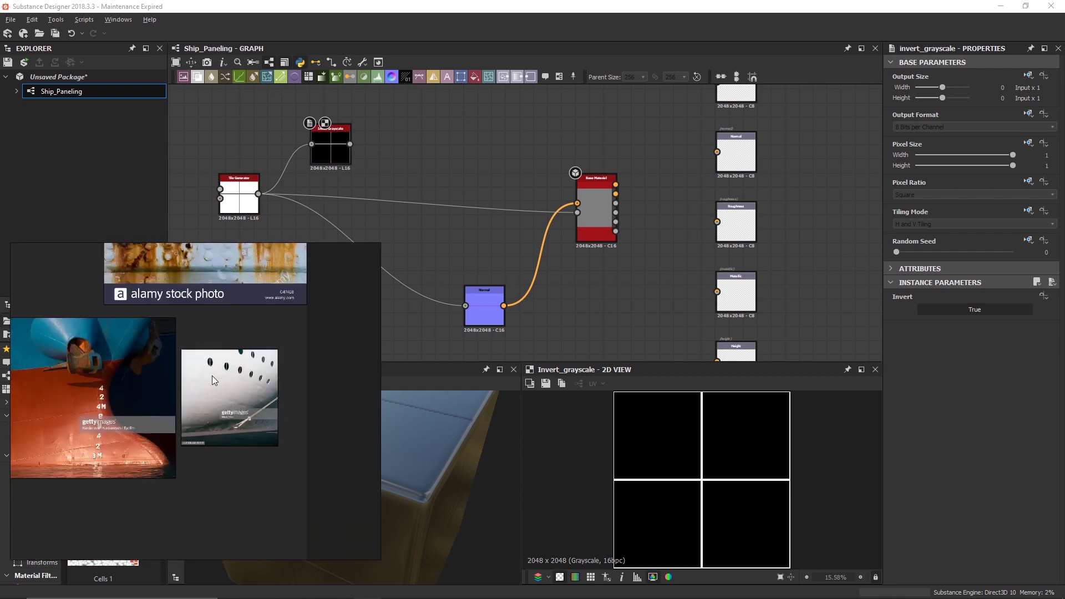
double_click(272, 339)
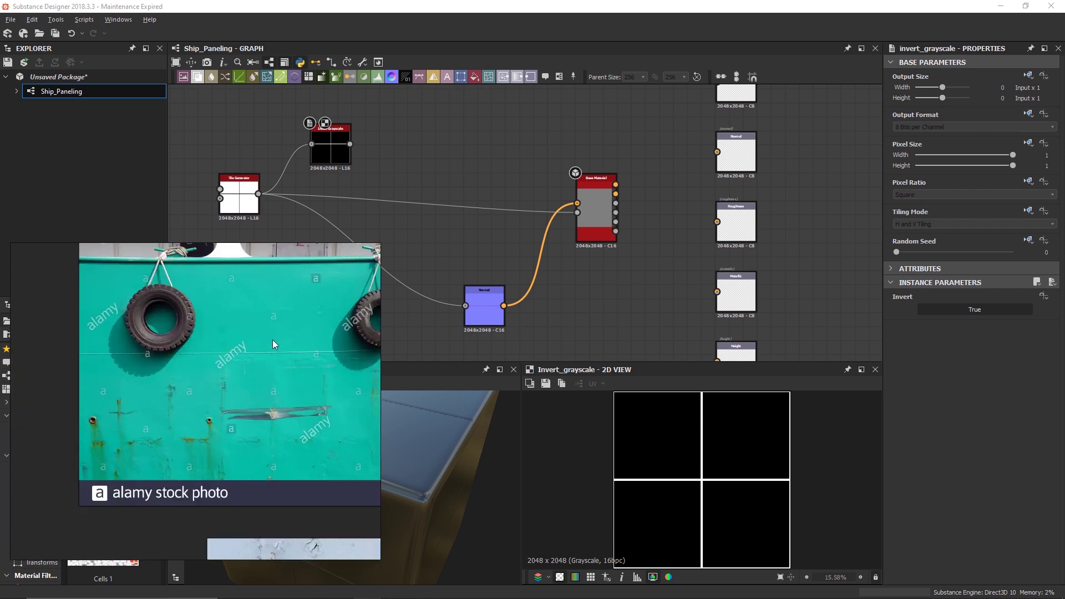
scroll(272, 340, up, 4)
scroll(235, 348, up, 3)
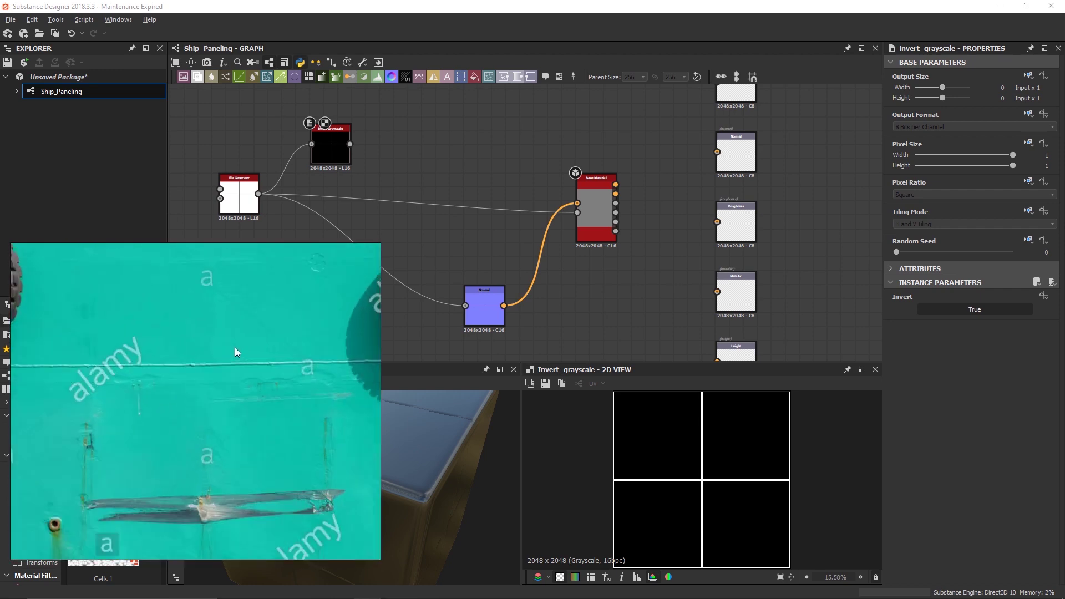
click(411, 51)
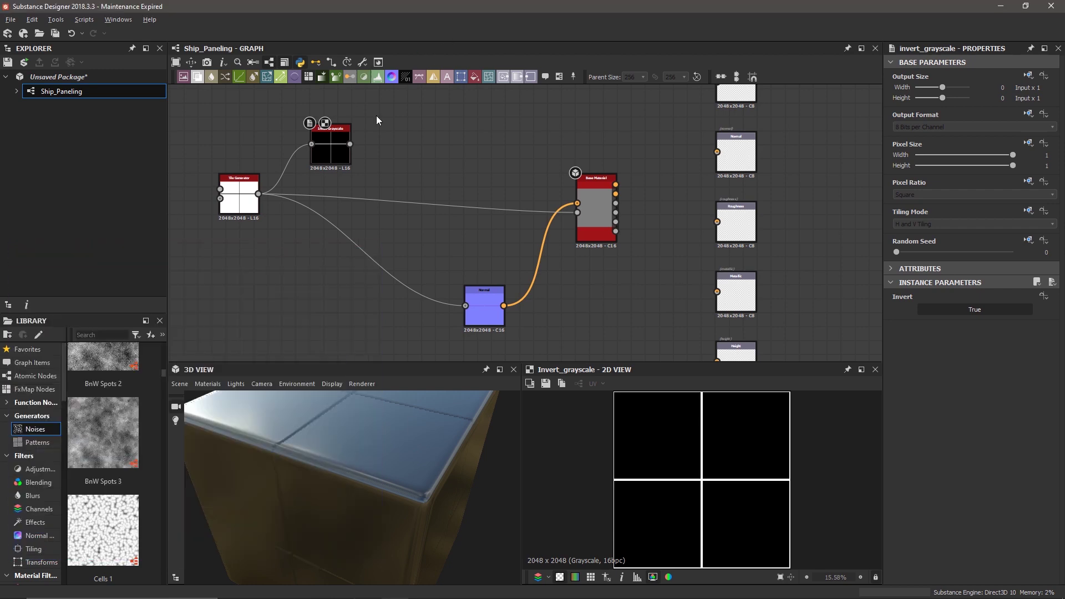
Add a Clouds 2 noise node to the graph beside the Invert Grayscale node
scroll(122, 427, down, 5)
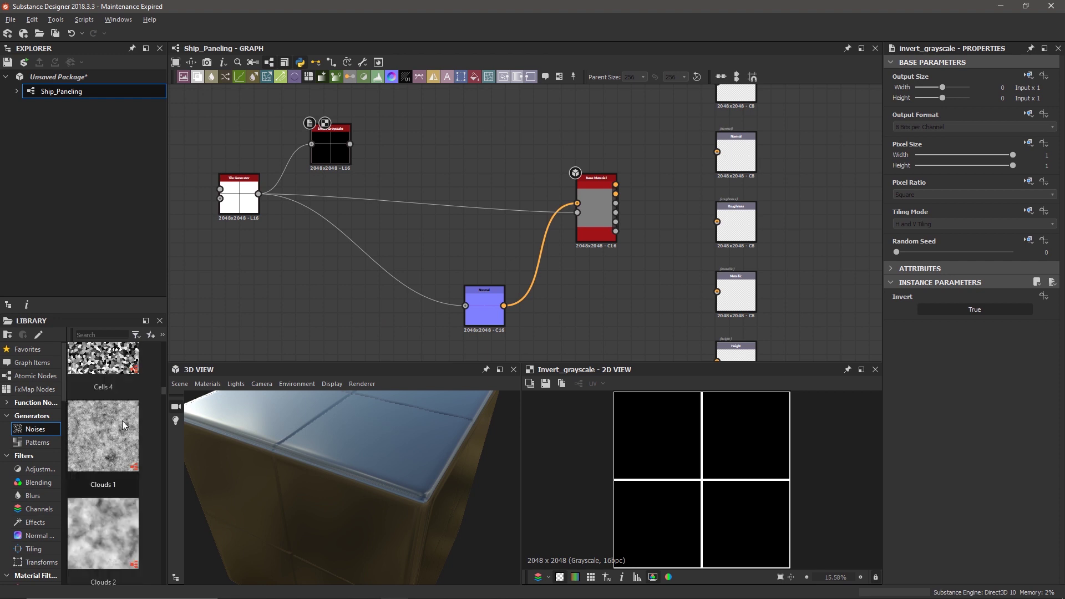
mouse_move(99, 435)
mouse_down()
mouse_move(419, 227)
mouse_move(357, 240)
mouse_move(124, 420)
mouse_move(98, 422)
mouse_up()
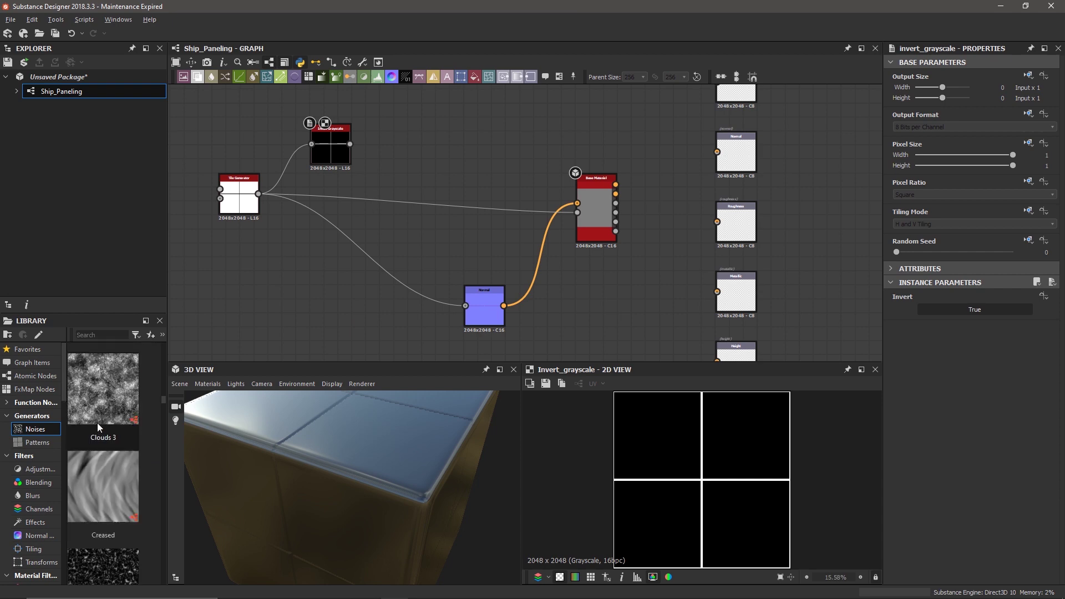
drag(105, 499, 424, 129)
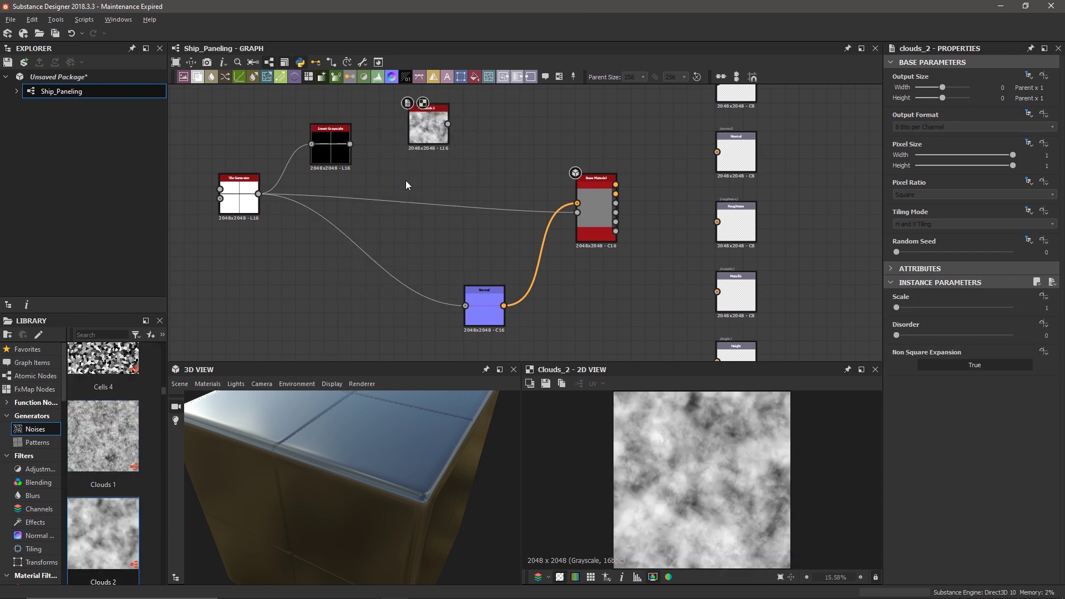
Add a Blend node with the Invert Grayscale output as foreground and the Clouds 2 noise as background
key(space)
text(blend)
key(Return)
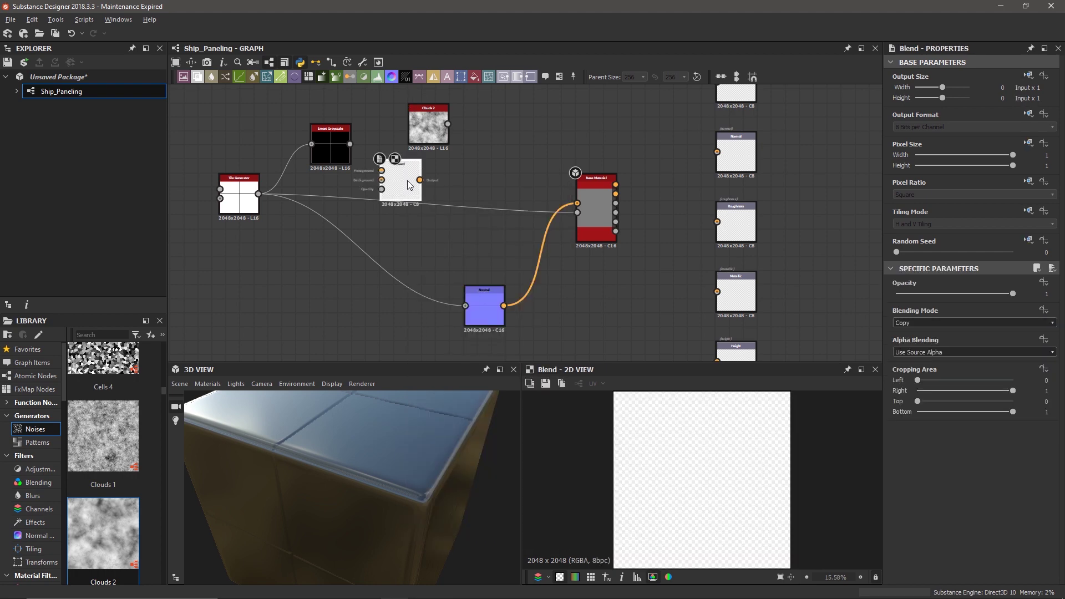
drag(415, 132, 381, 172)
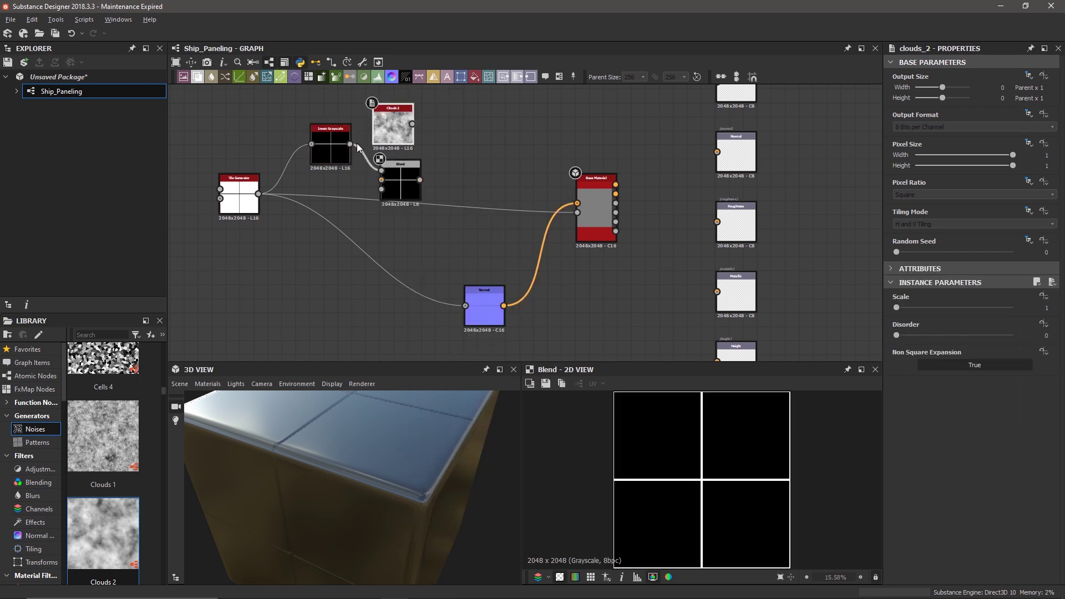
drag(410, 185, 494, 158)
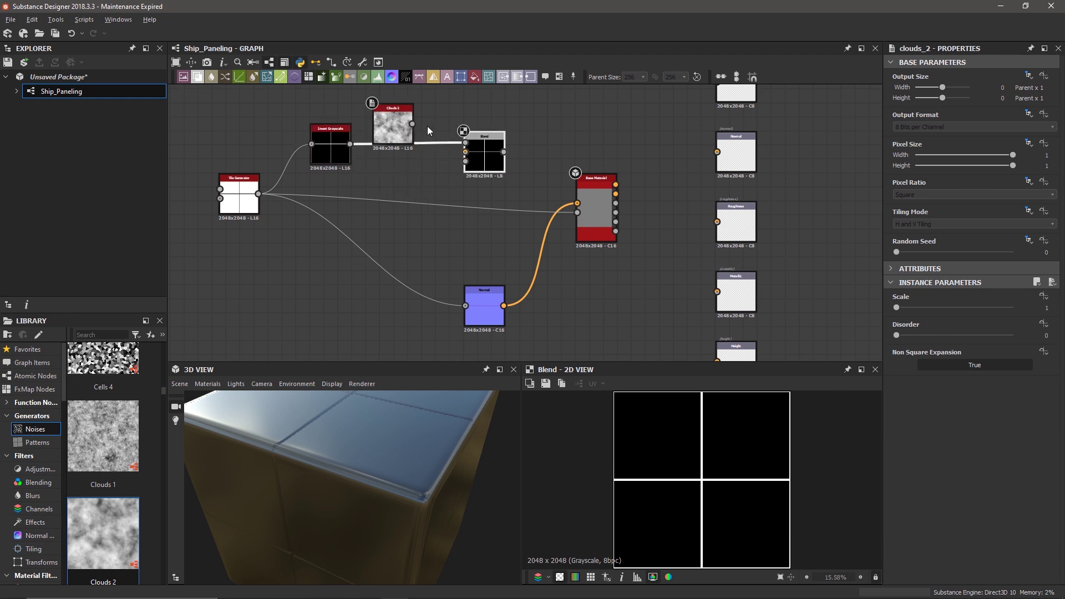
drag(412, 124, 465, 151)
click(480, 160)
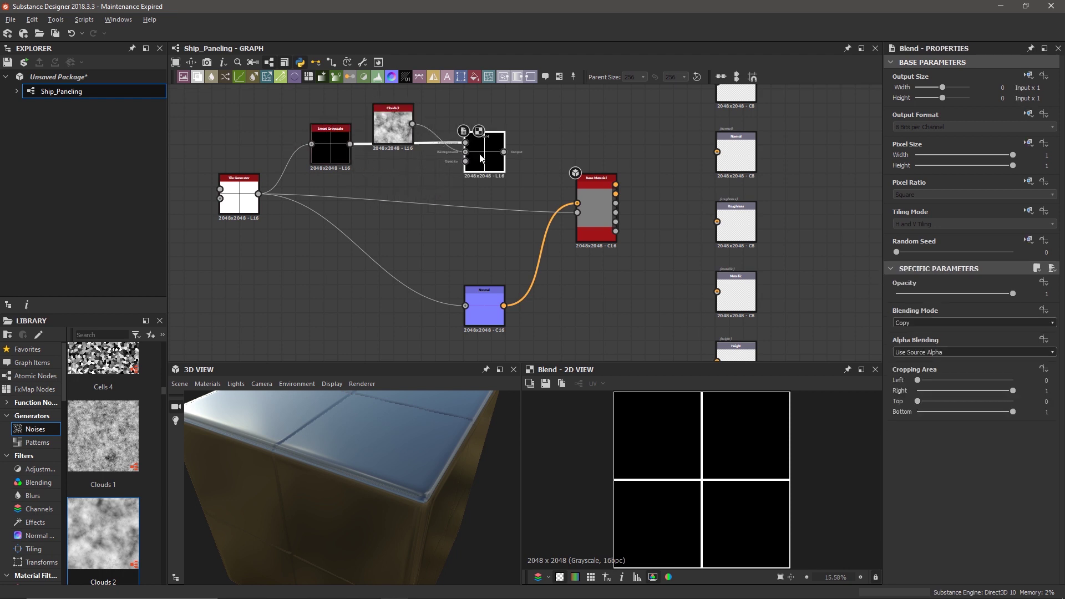
Set the Blend node's opacity to 0.97 and its blending mode to Multiply
drag(979, 299, 1009, 295)
click(938, 323)
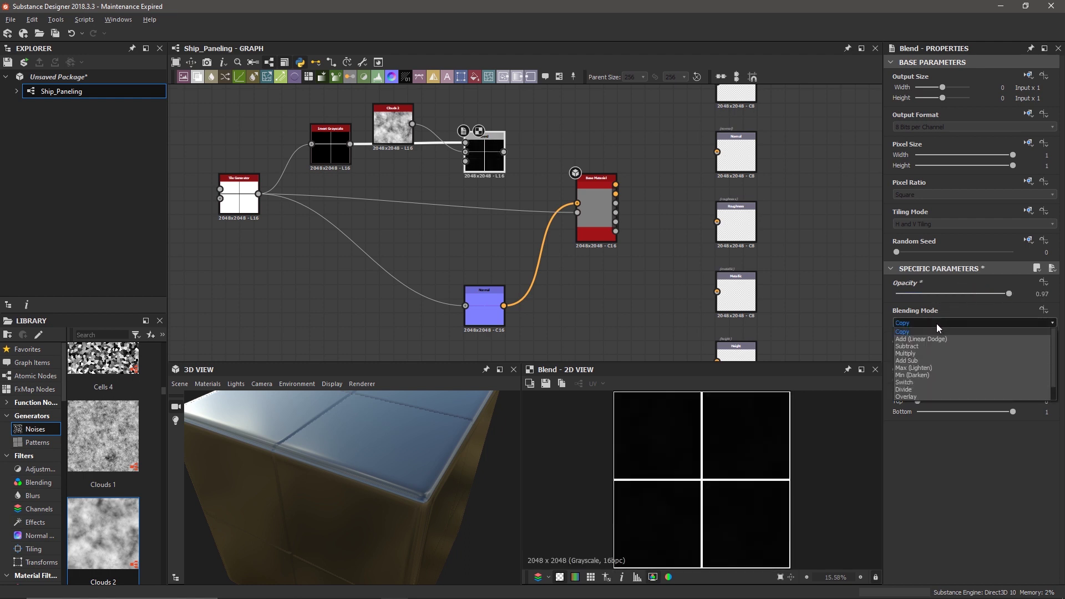
click(933, 352)
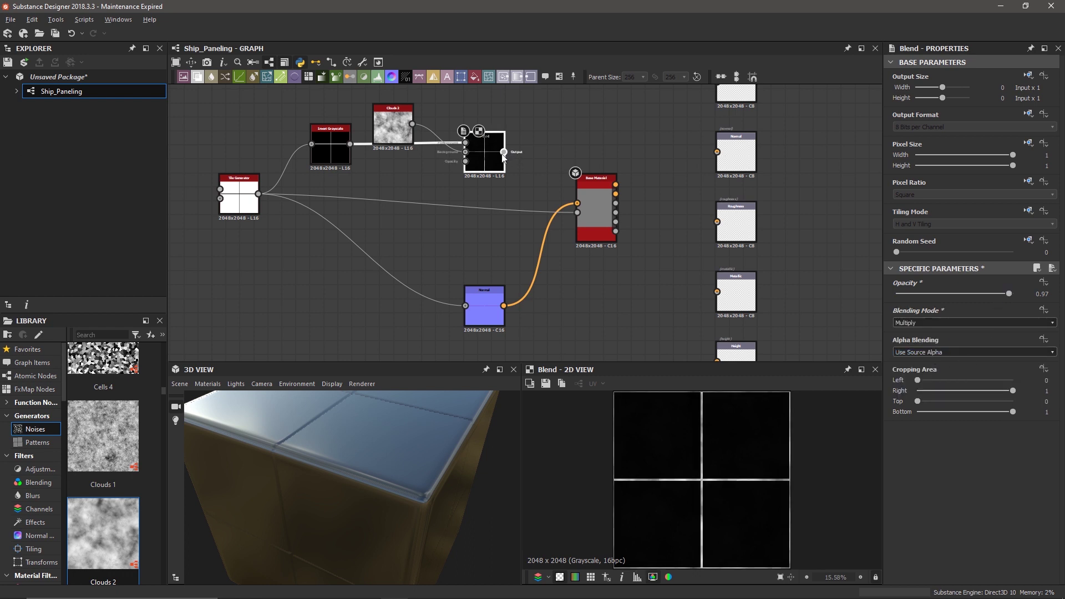
Make room after the Multiply blend by moving the Normal and Base Material nodes closer to the output nodes
drag(477, 154, 454, 171)
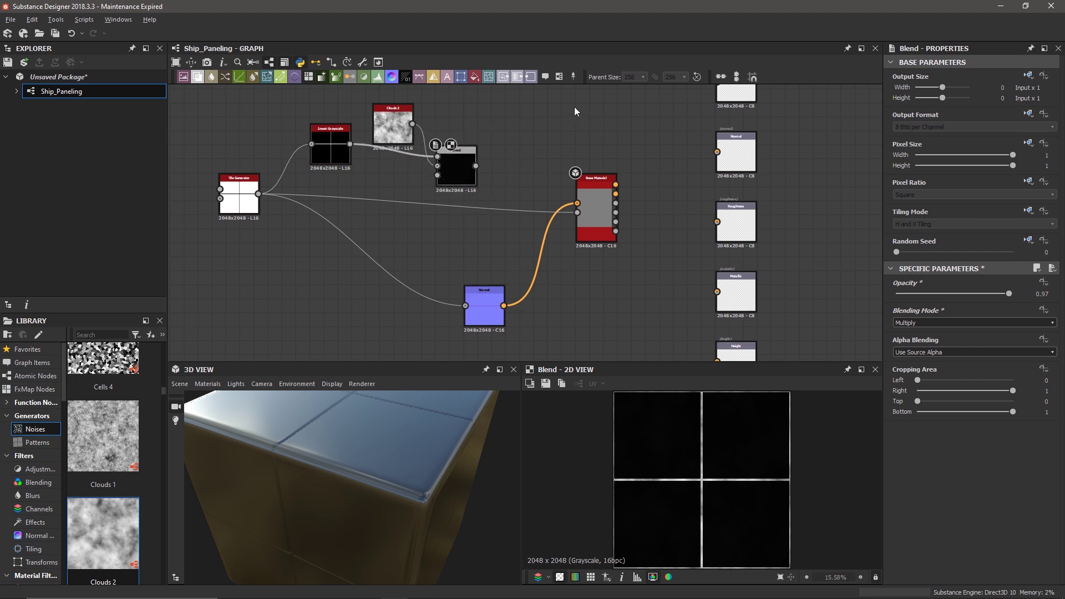
drag(483, 313, 567, 314)
drag(607, 203, 667, 210)
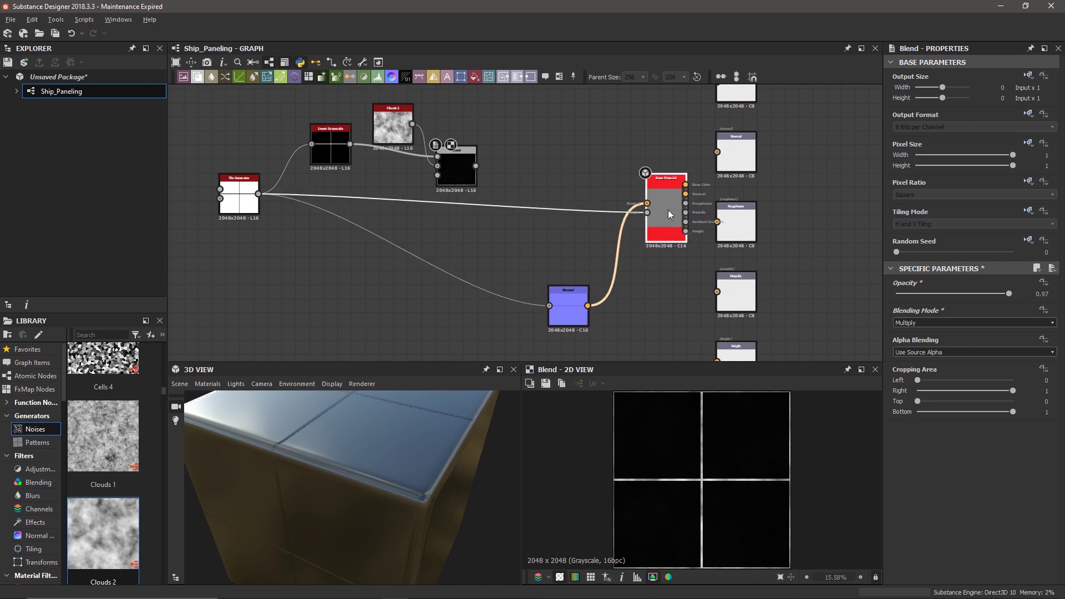
Add a second Blend node with the Multiply blend as foreground and the Tile Generator as background
key(space)
text(blend)
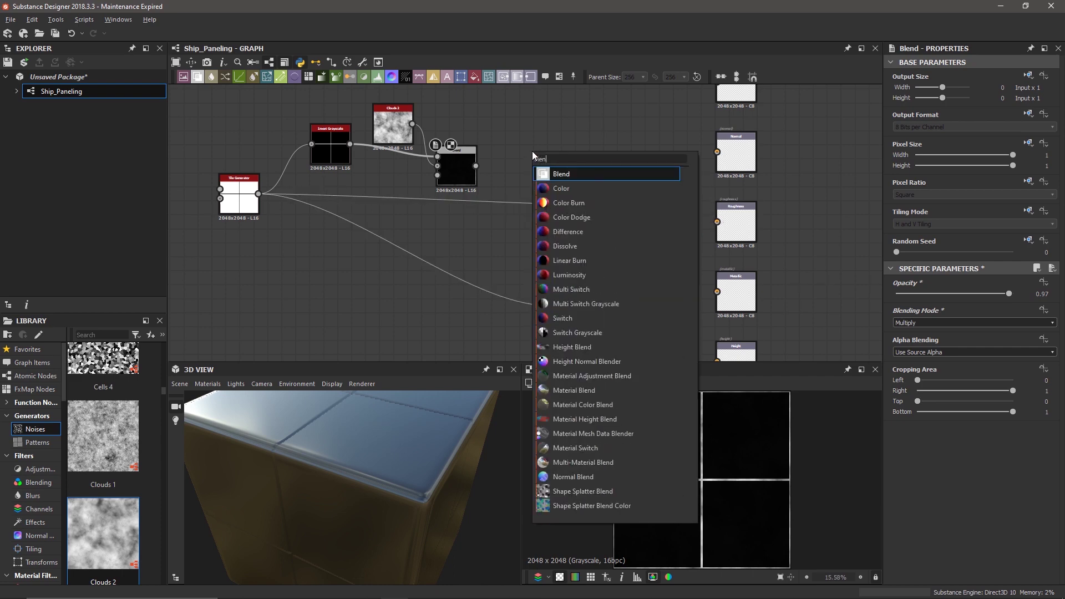
key(Return)
drag(531, 150, 545, 173)
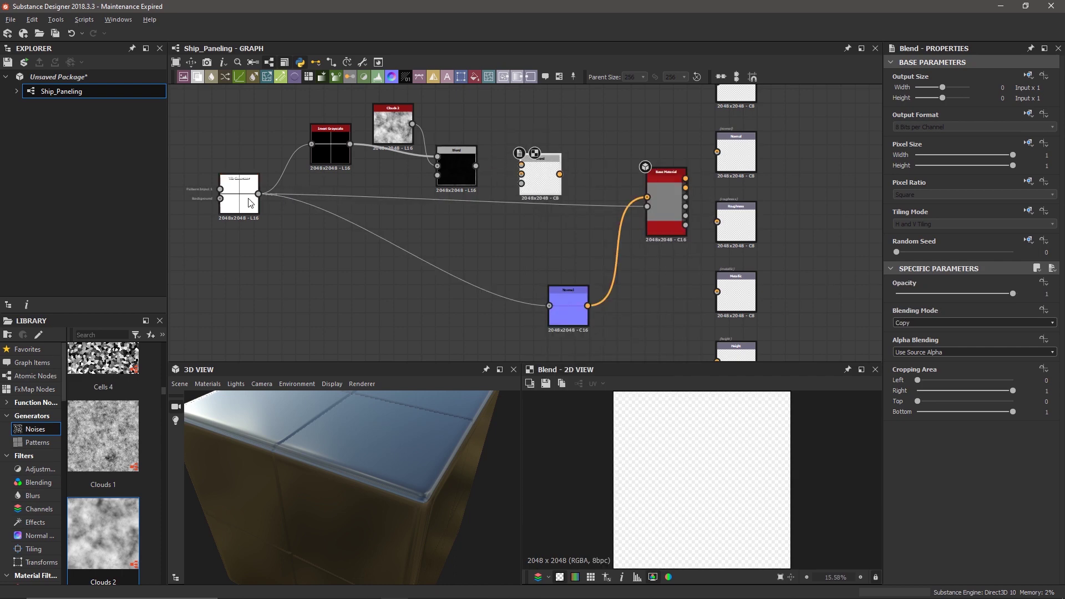
drag(258, 196, 521, 164)
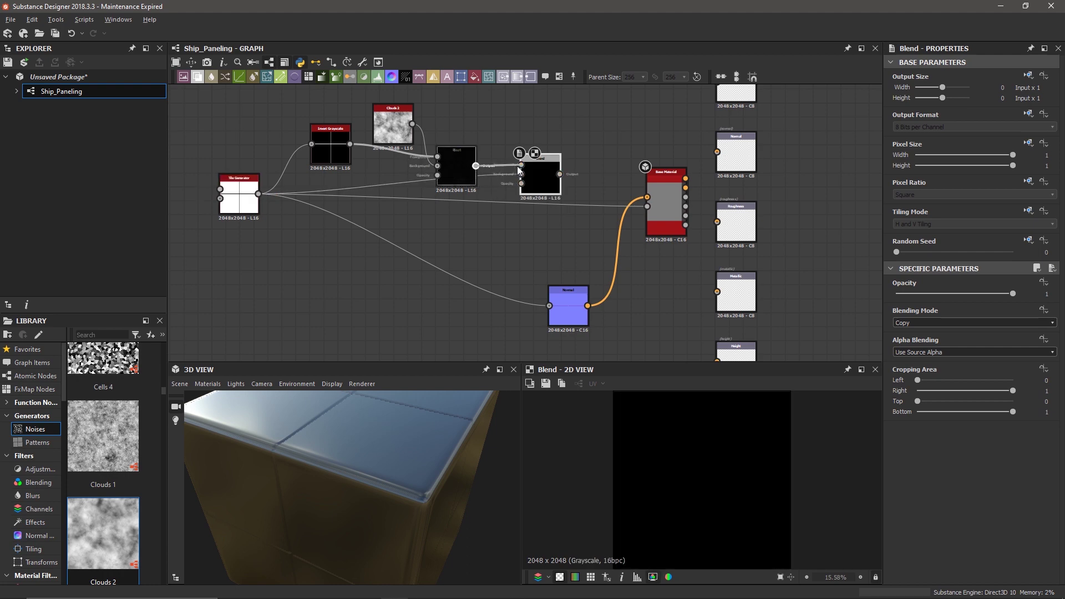
Set the second Blend node's blending mode to Add (Linear Dodge)
click(928, 323)
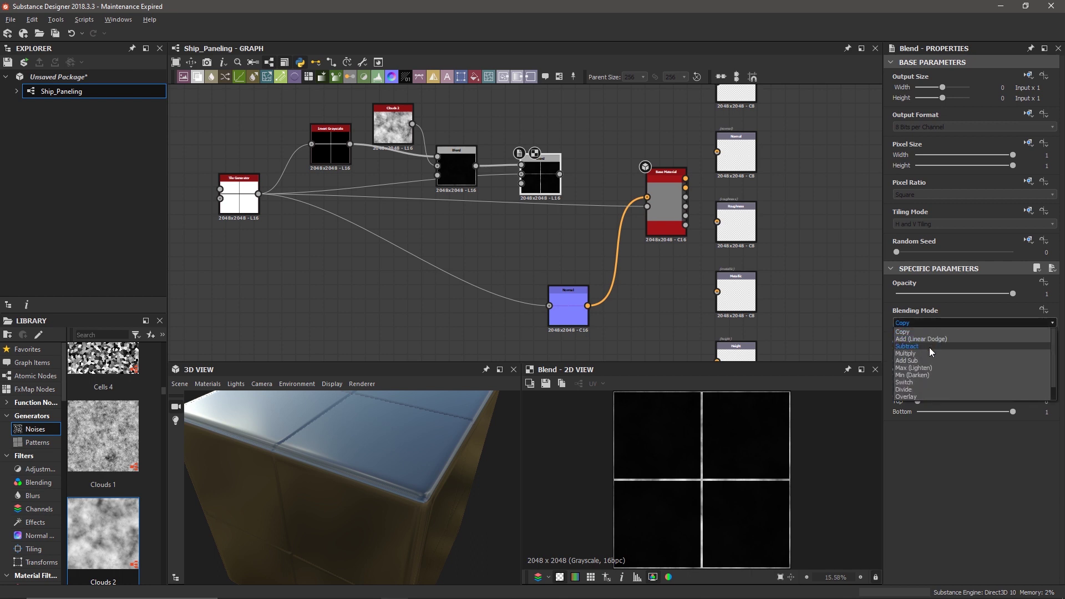
click(930, 340)
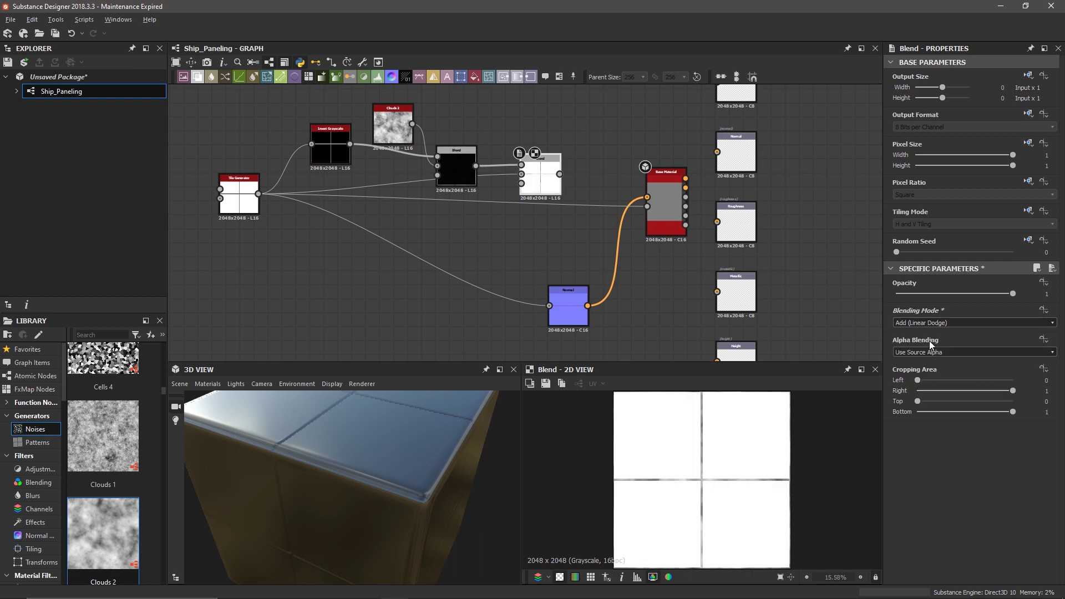
click(923, 323)
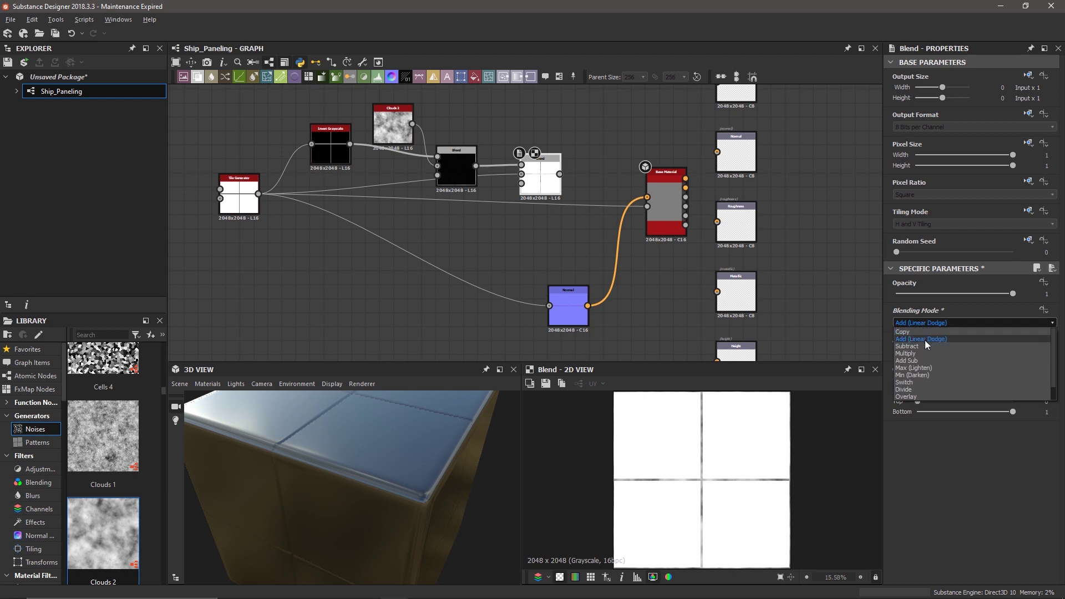
click(924, 341)
Feed the second Blend's output into the Base Material and Normal nodes, and inspect the broken-up seams on the cube
drag(559, 175, 660, 211)
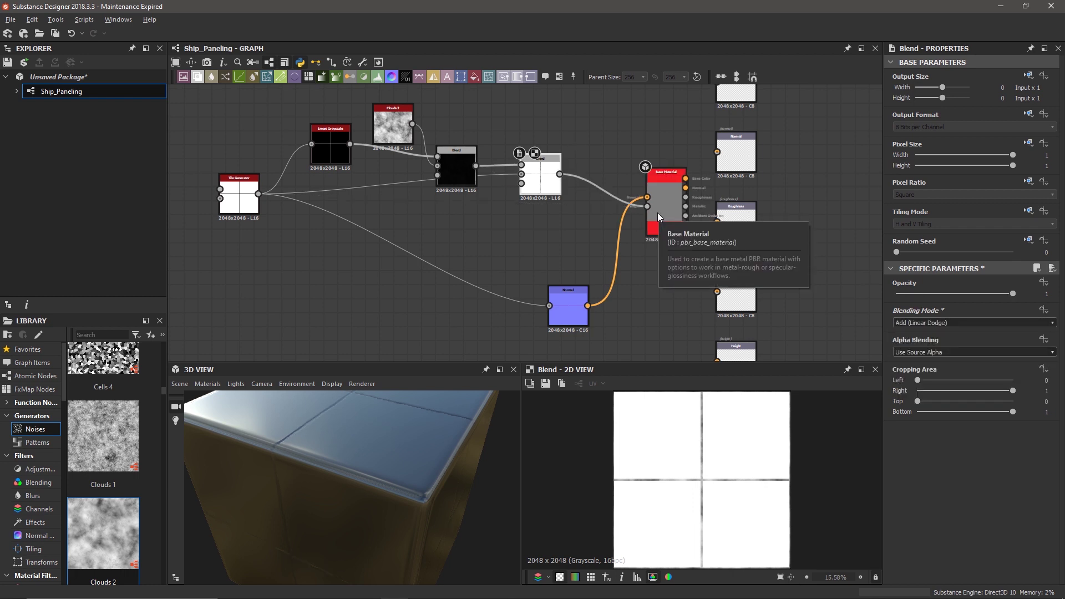
drag(559, 174, 549, 306)
scroll(323, 456, up, 5)
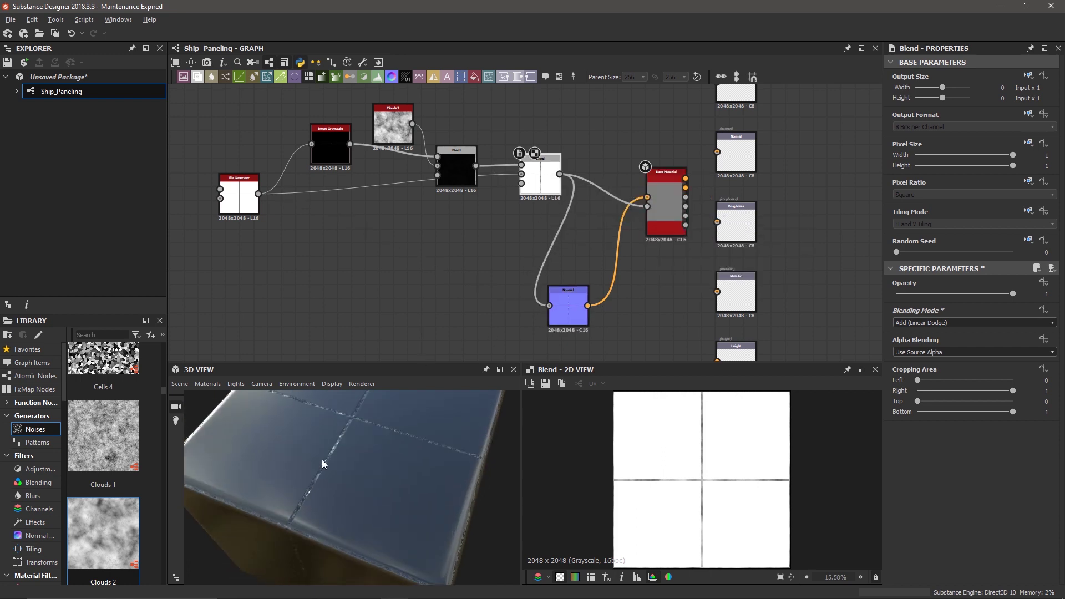
scroll(321, 440, down, 5)
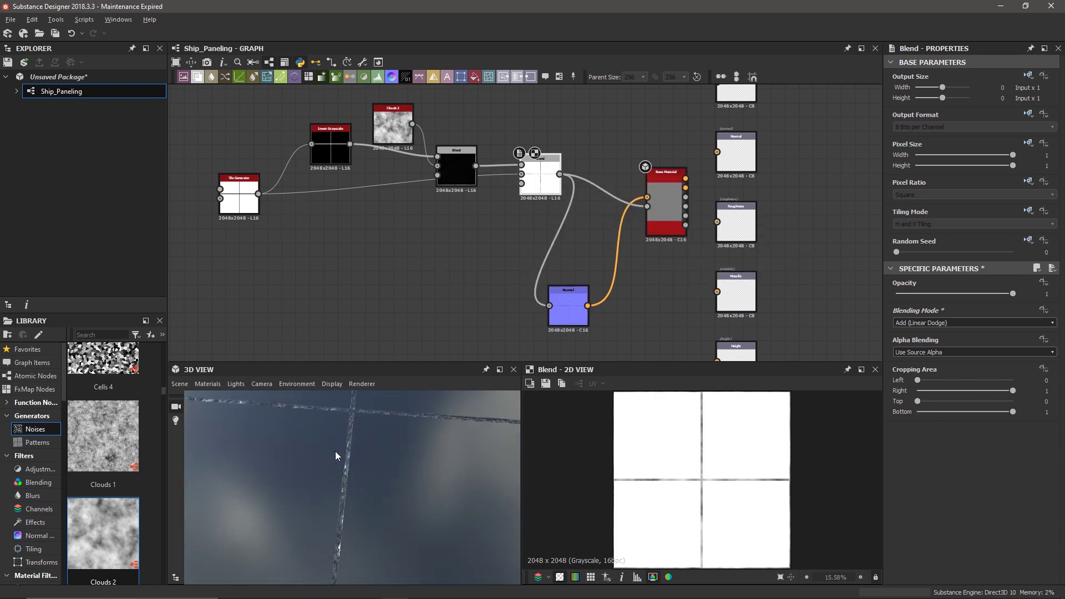
drag(318, 437, 304, 454)
scroll(305, 453, up, 5)
scroll(306, 453, down, 3)
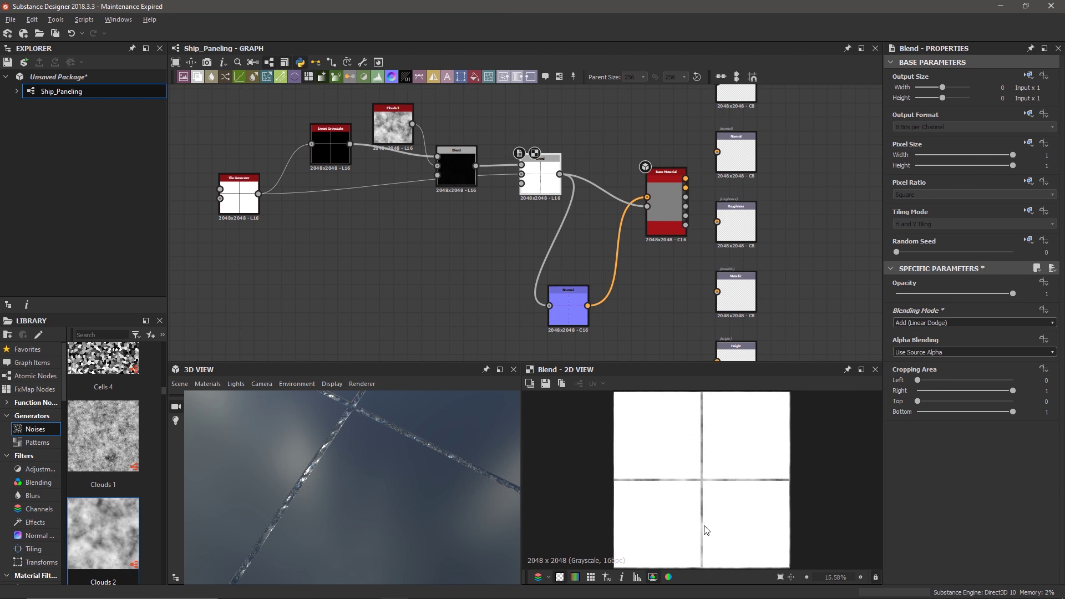
scroll(388, 477, down, 5)
scroll(387, 478, up, 3)
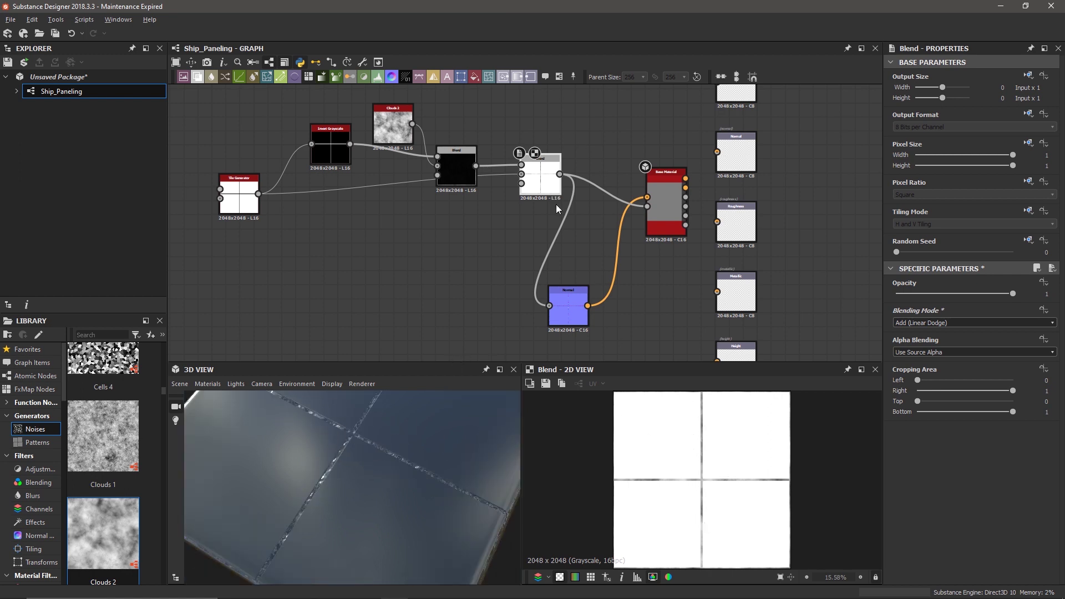
Move the mask and blend nodes away from the Normal and Base Material nodes, and preview the Multiply blend and Invert Grayscale outputs
drag(206, 111, 360, 165)
click(499, 144)
drag(564, 315, 577, 293)
drag(355, 184, 341, 171)
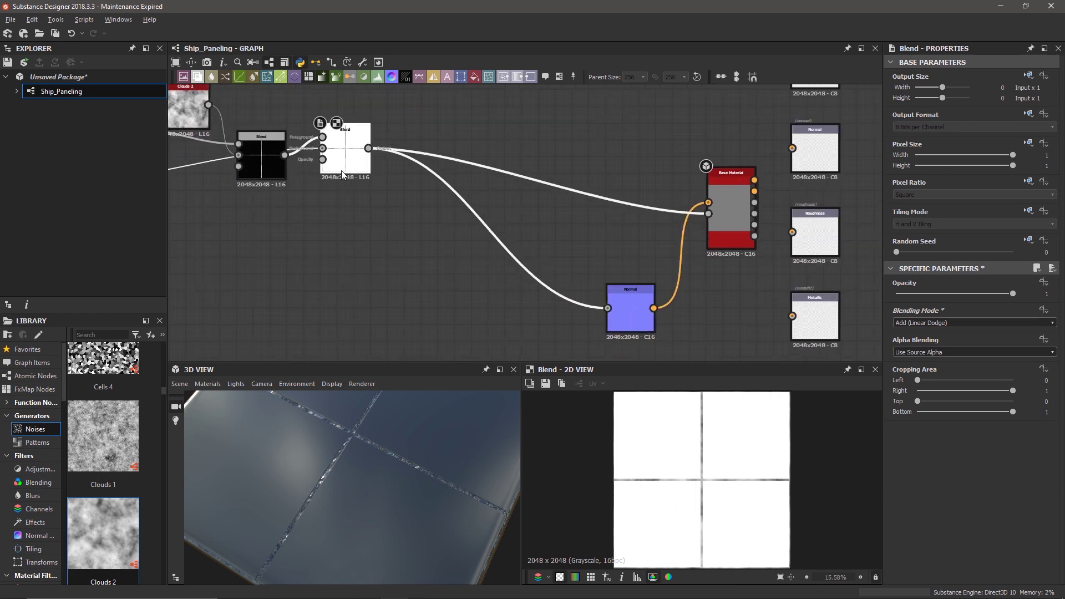
click(274, 166)
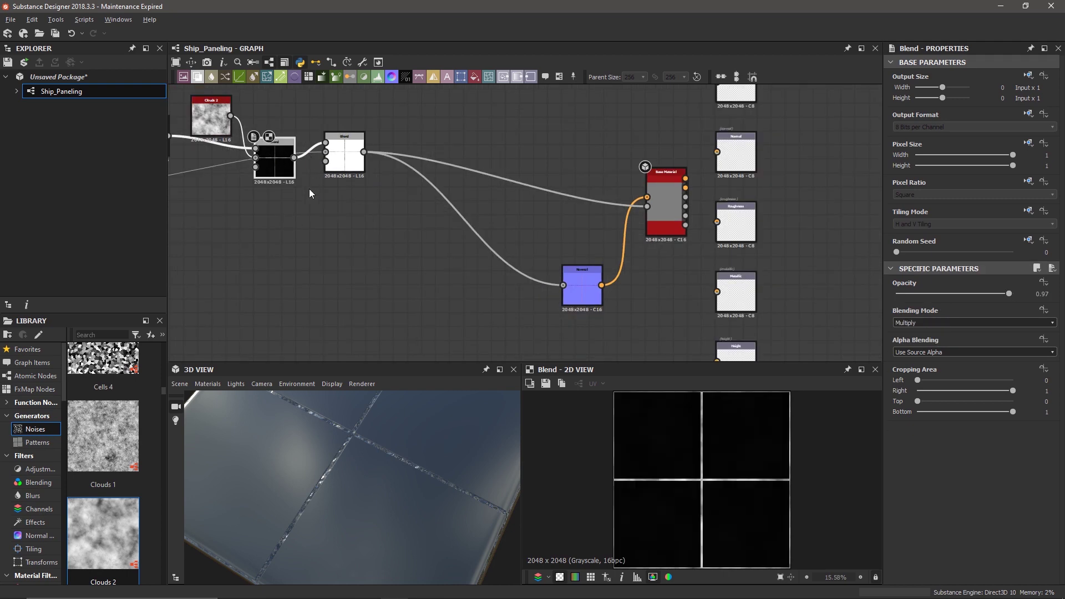
middle_drag(194, 195, 302, 208)
click(256, 151)
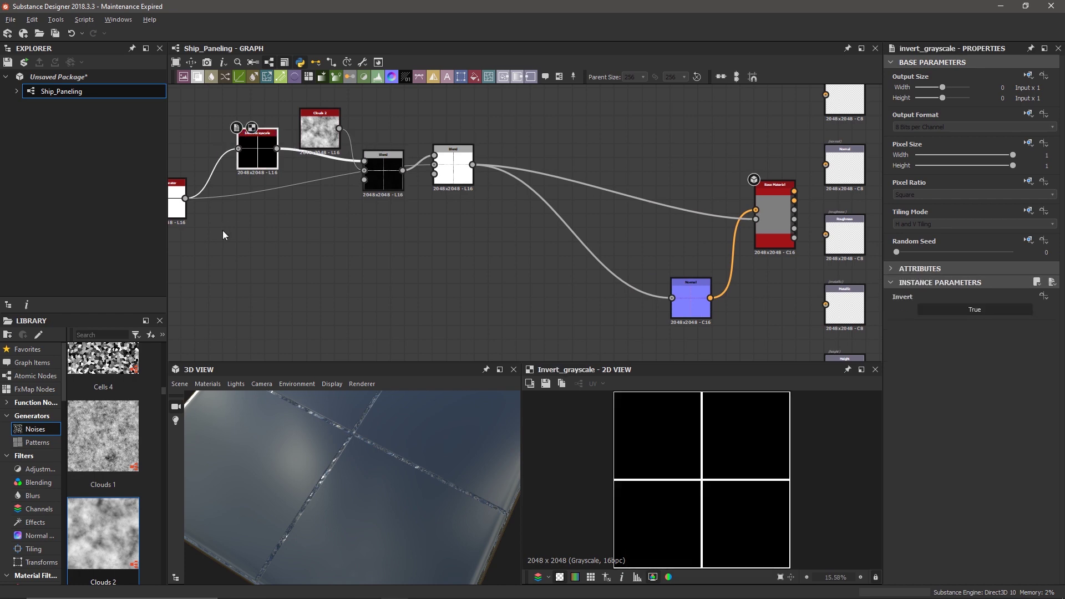
Spread out the Tile Generator, Invert Grayscale, Clouds 2 and Blend nodes to leave space between them
middle_drag(222, 231, 305, 229)
drag(248, 205, 219, 226)
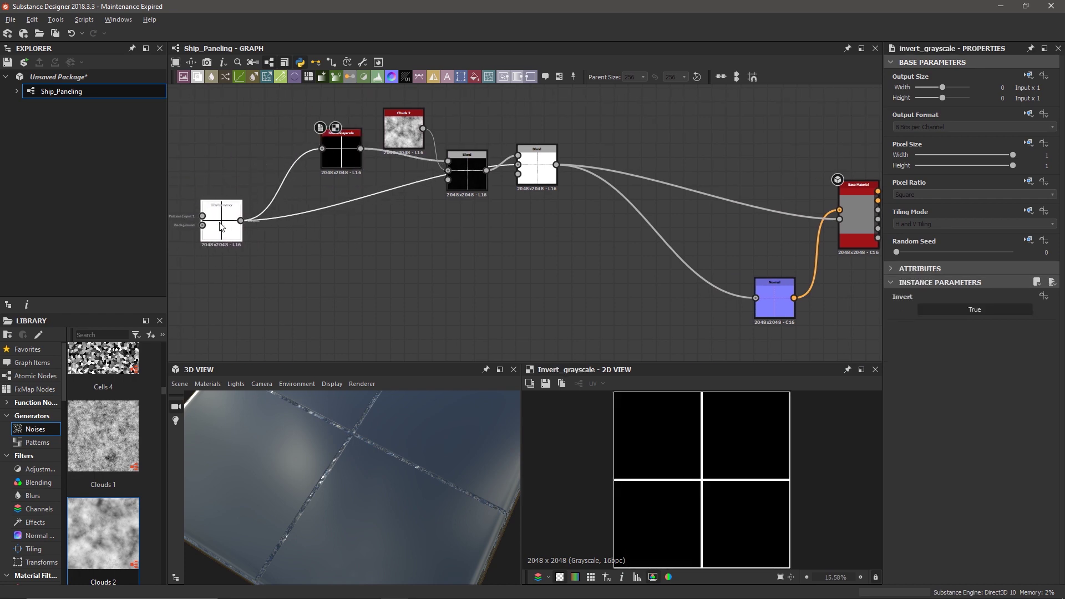
drag(344, 155, 287, 141)
drag(409, 135, 361, 115)
drag(467, 178, 425, 173)
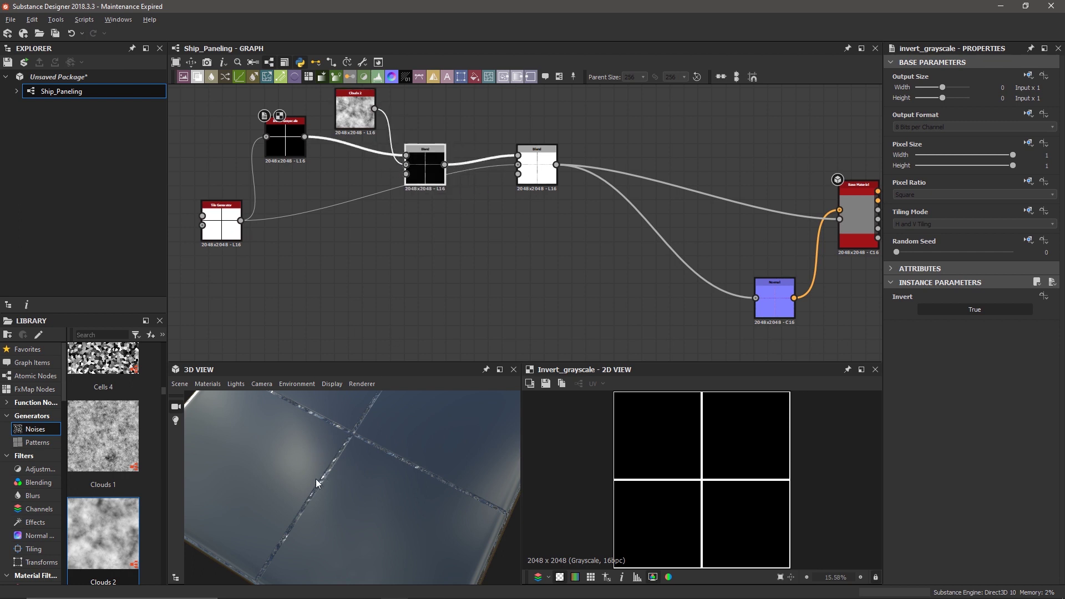
drag(363, 118, 364, 91)
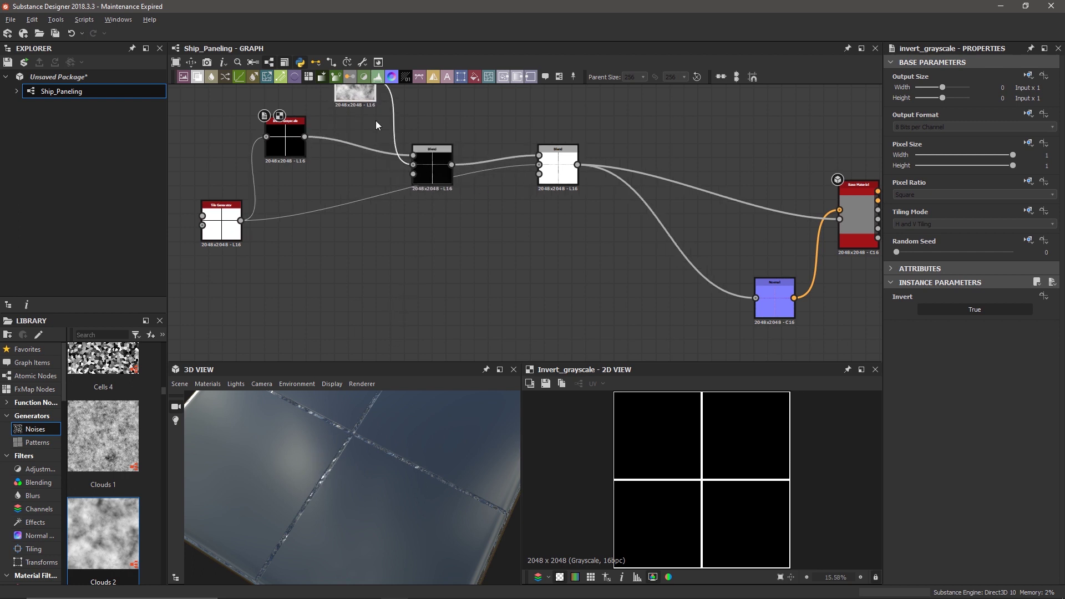
drag(432, 166, 439, 152)
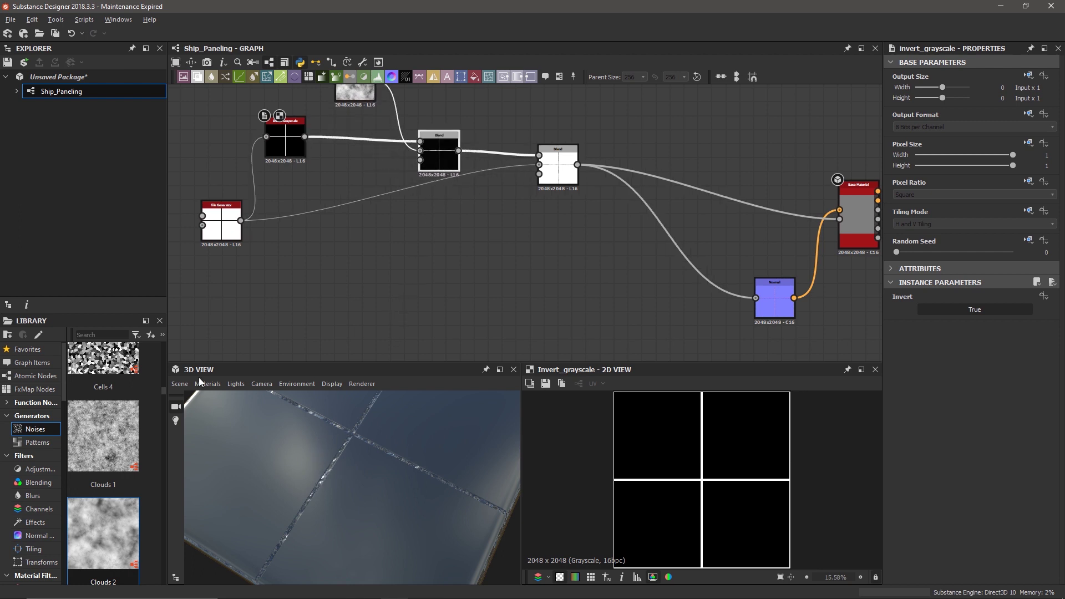
Add a Slope Blur Grayscale node, feeding Invert Grayscale into its grayscale input and Clouds 2 into its slope input
key(space)
text(slop)
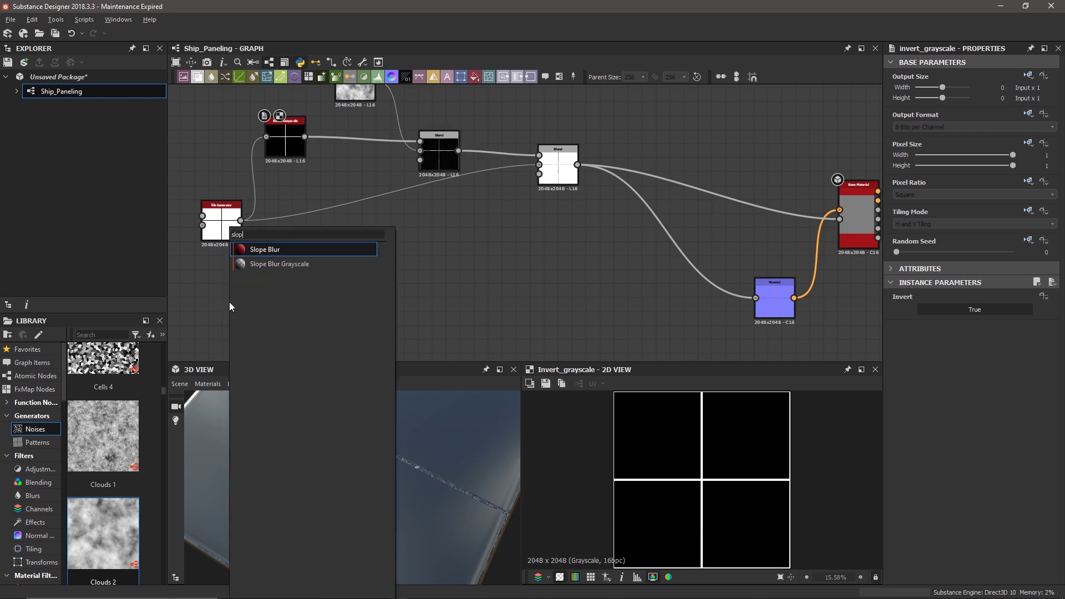
key(Down)
key(Return)
mouse_move(224, 304)
mouse_down()
mouse_move(377, 171)
mouse_move(399, 268)
mouse_up()
drag(304, 137, 382, 265)
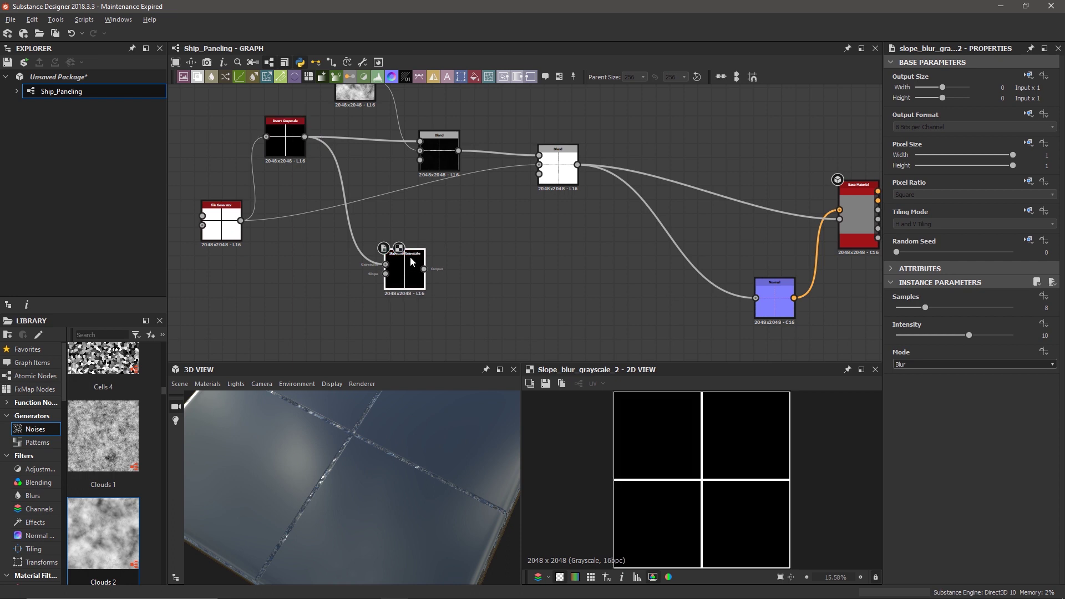
scroll(373, 134, down, 2)
drag(378, 106, 385, 244)
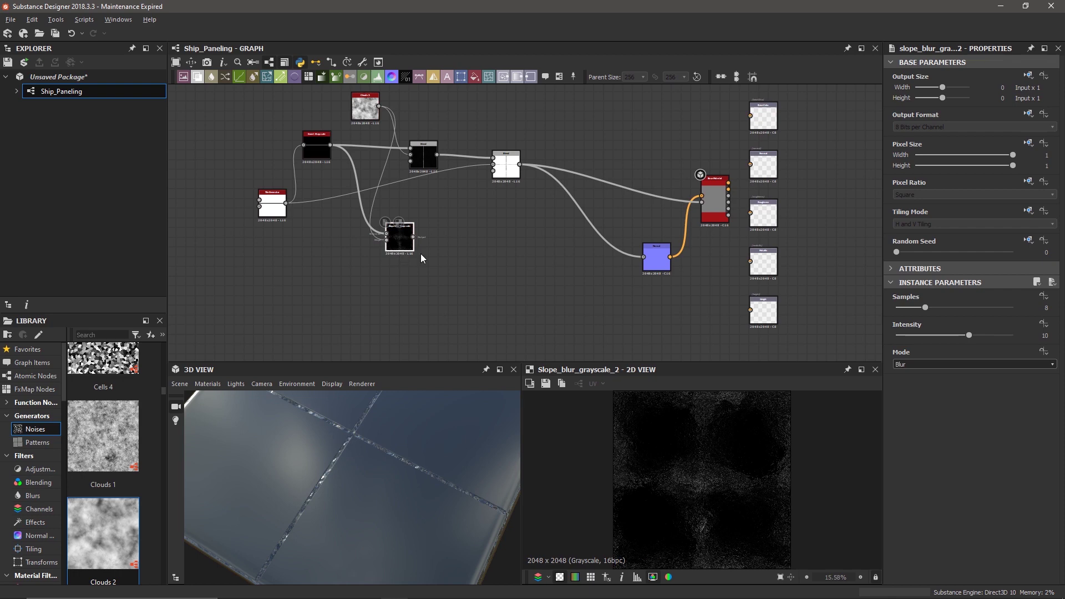
Set the Slope Blur Grayscale samples to 32 and intensity to 0.45, and inspect the roughened seam lines in the 2D view
drag(925, 307, 1030, 307)
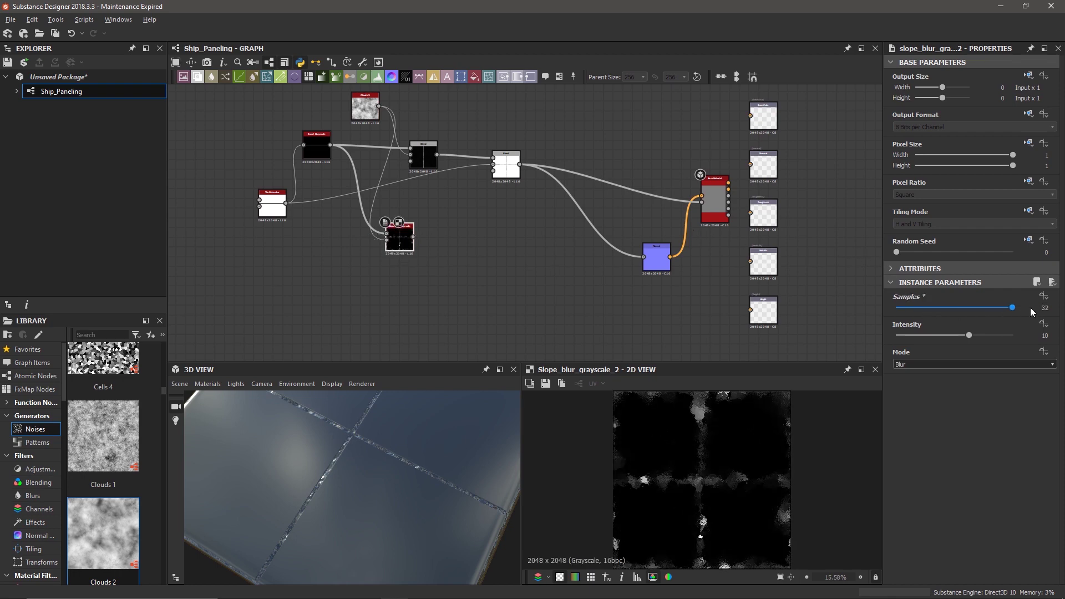
drag(970, 336, 899, 355)
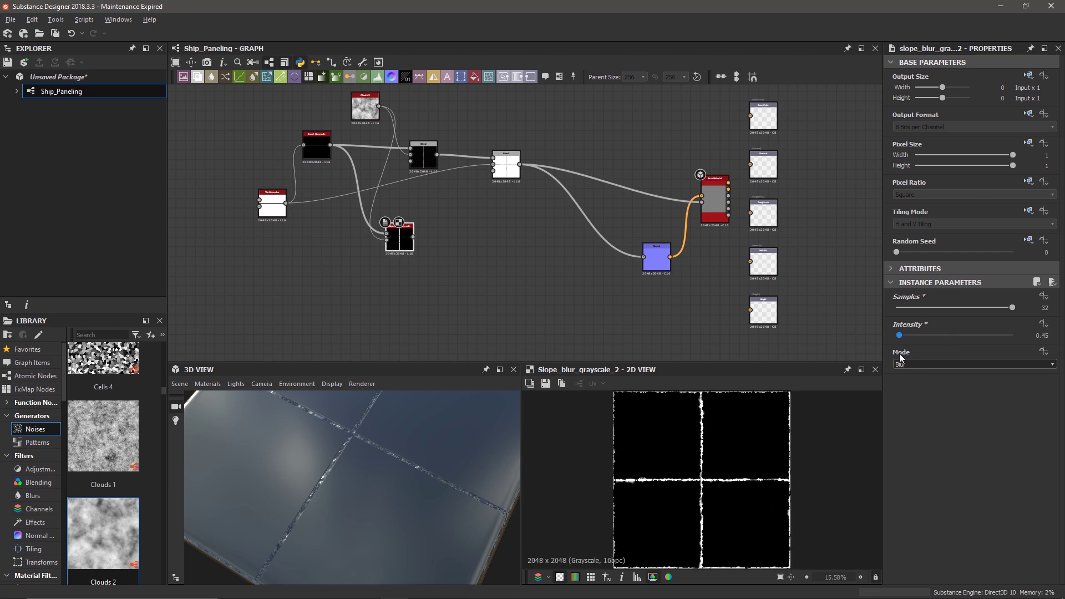
scroll(749, 470, up, 3)
Switch to the PureRef board, examine the weld seam on the green hull reference, and return to the Substance Designer graph
key(alt+Tab)
key(alt+Tab)
key(alt+Tab)
key(alt+Tab)
key(alt+Tab)
key(alt+Tab)
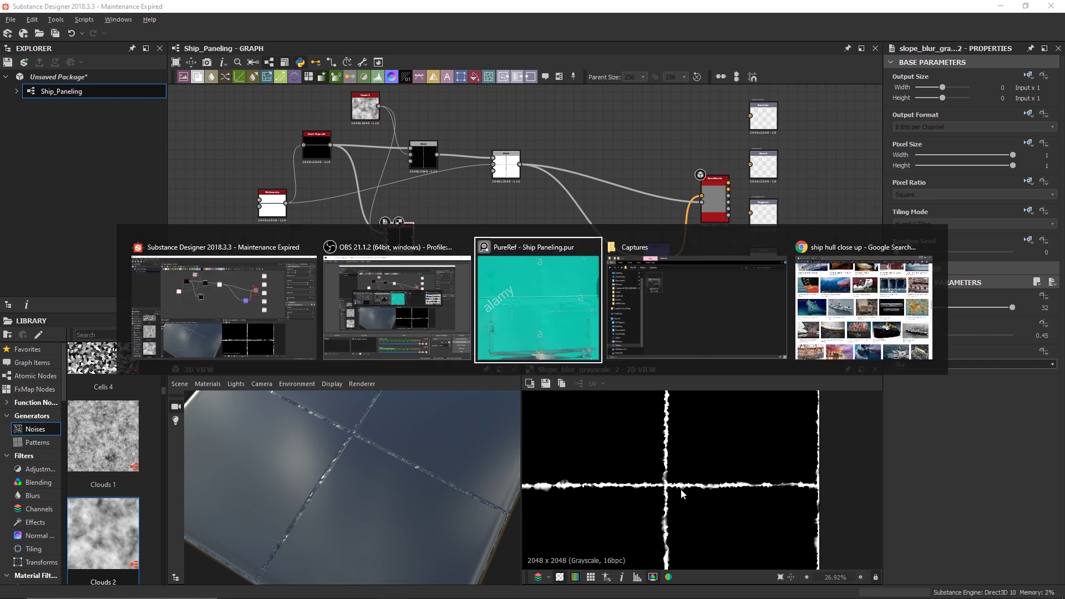
key(alt+Tab)
key(alt+Tab)
key(alt+Tab)
key(alt+Tab)
key(alt+Tab)
key(alt+Tab)
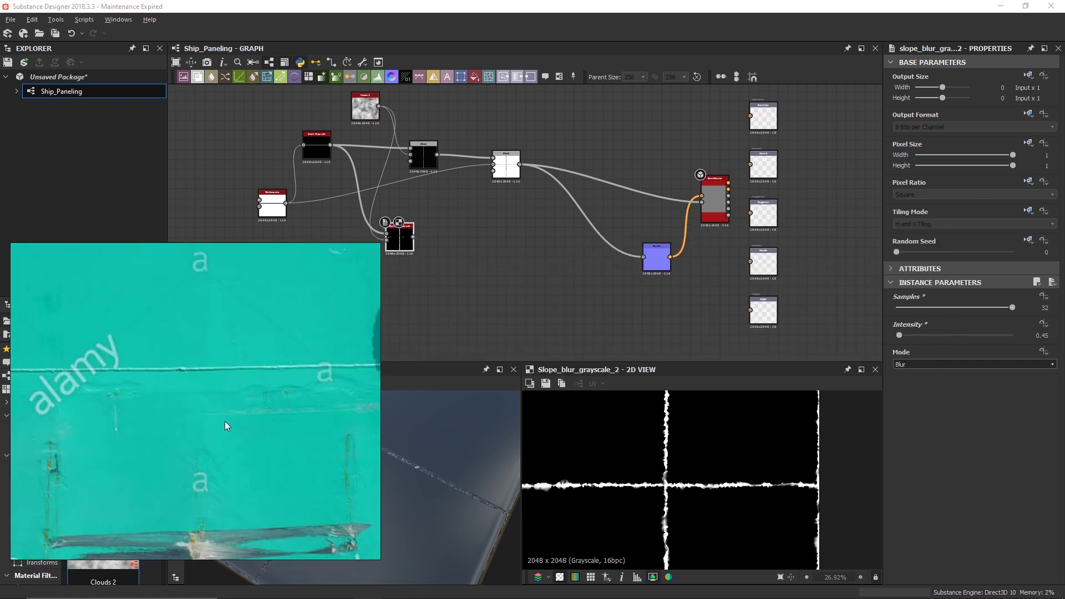
click(458, 316)
scroll(454, 309, up, 2)
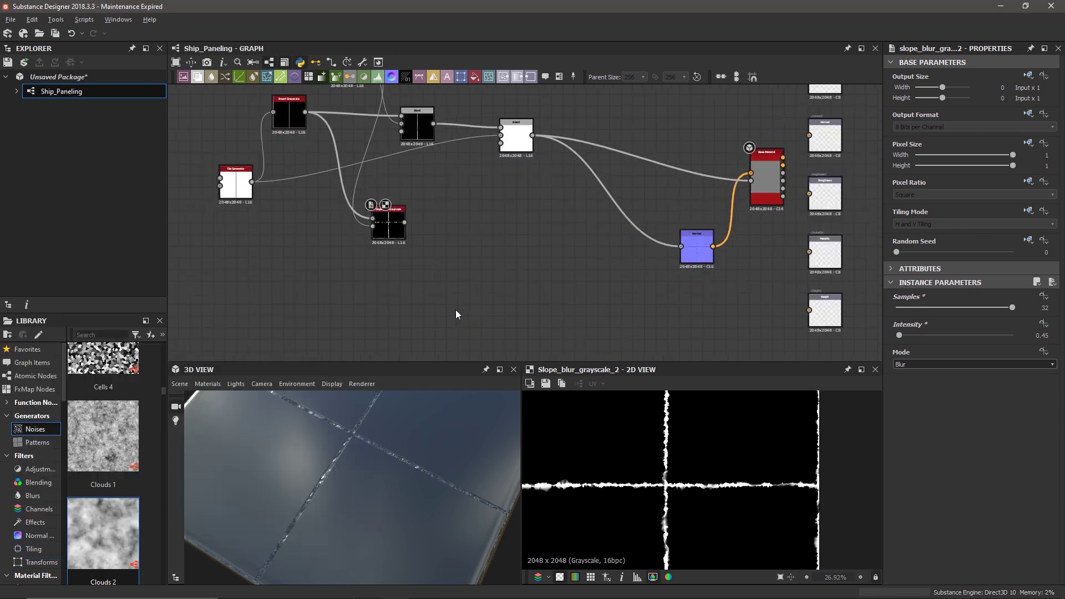
Feed the Slope Blur Grayscale output into the Multiply Blend's foreground input and preview the blended seams
middle_drag(455, 309, 441, 360)
click(372, 318)
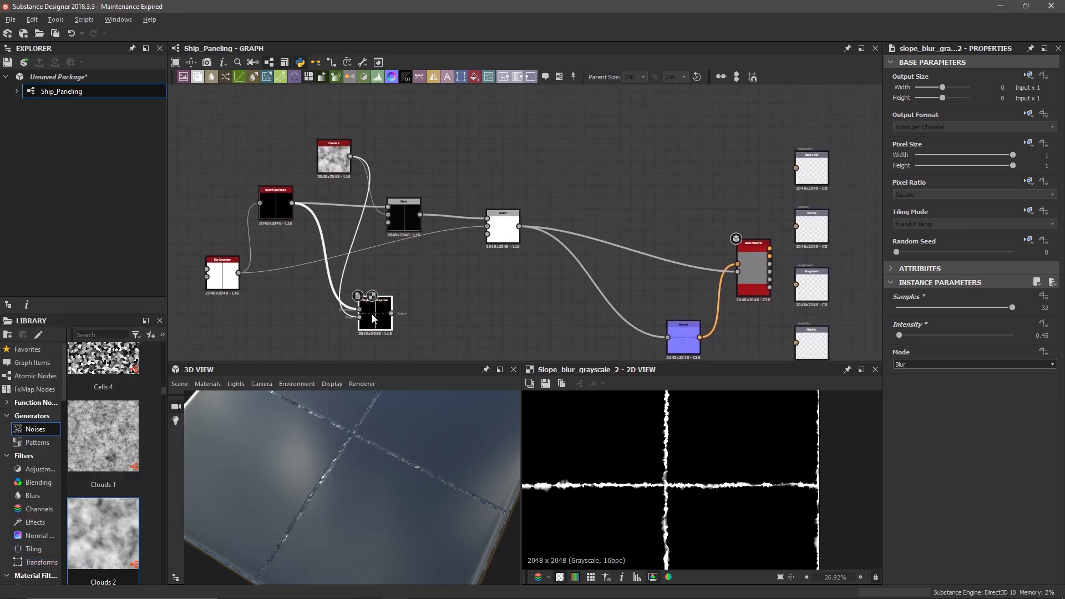
drag(404, 215, 388, 301)
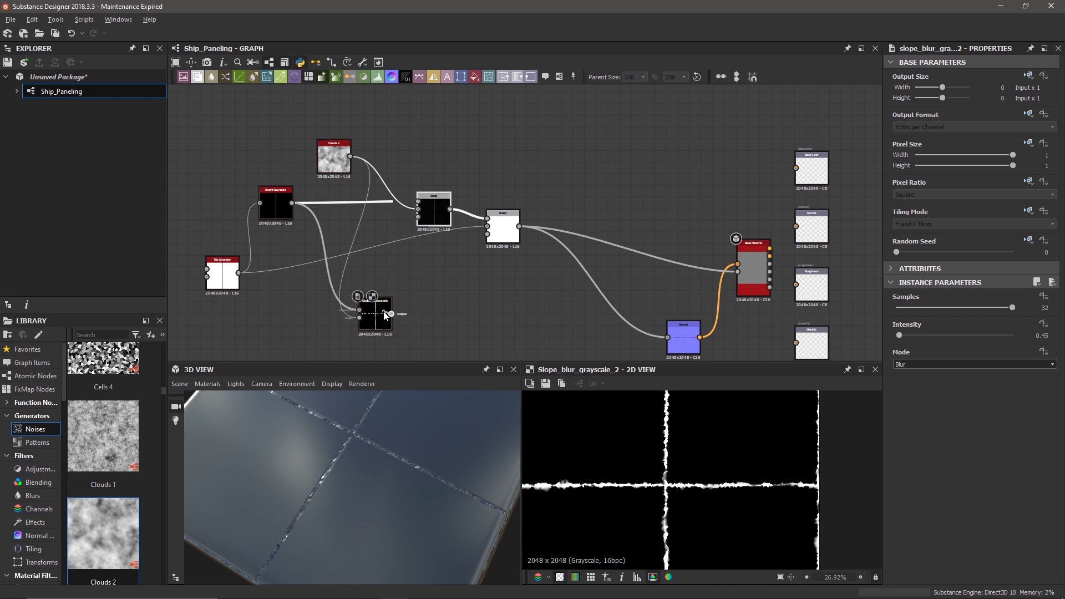
scroll(402, 216, up, 3)
middle_drag(401, 243, 401, 205)
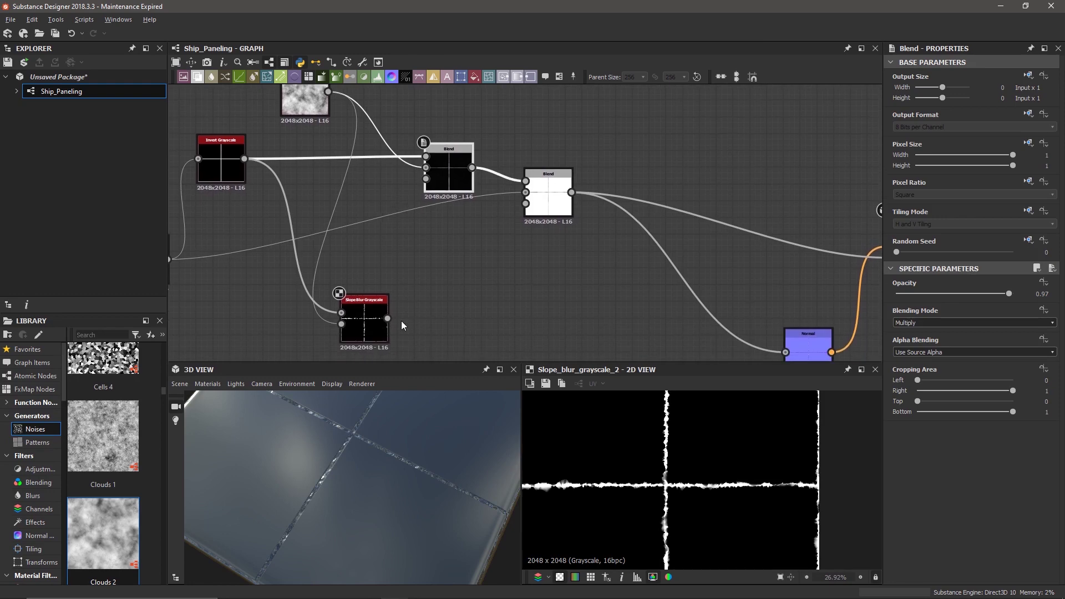
drag(388, 318, 426, 157)
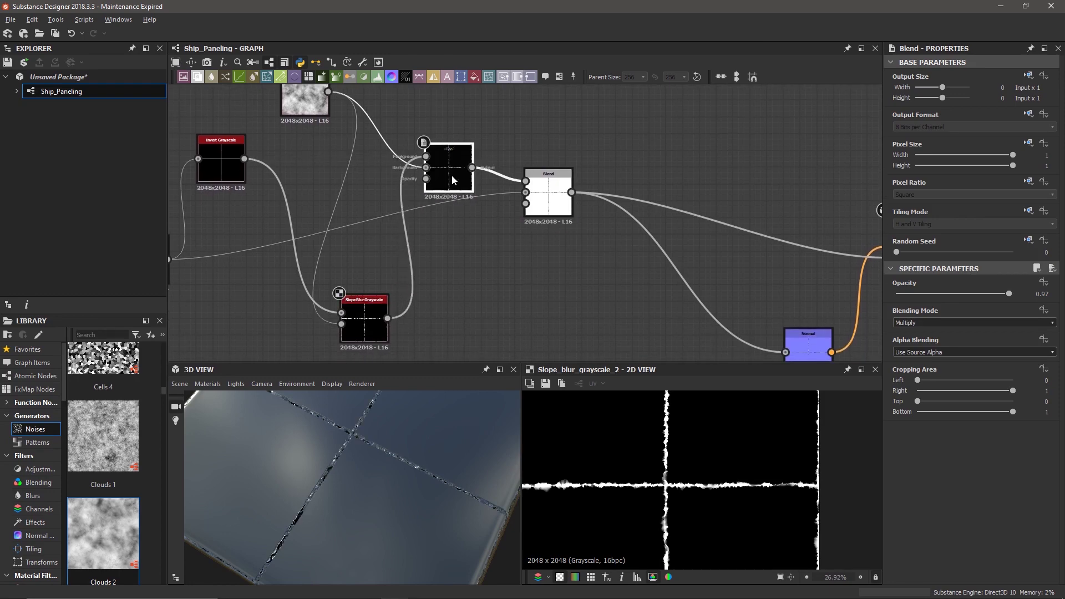
double_click(452, 177)
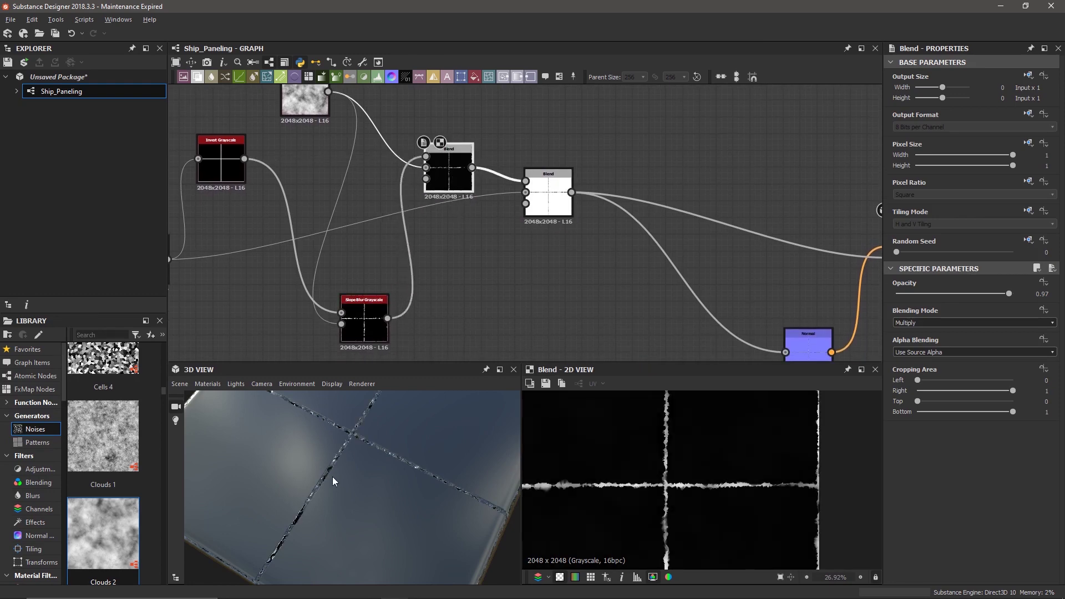
scroll(334, 457, up, 3)
scroll(515, 233, down, 1)
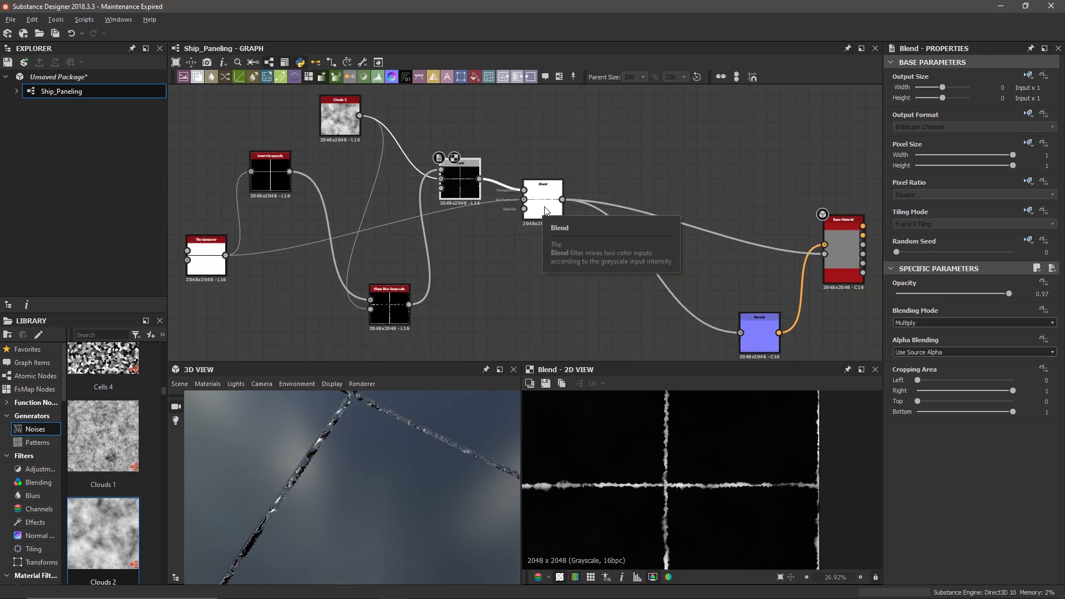
Reroute the Multiply Blend's output directly to the Base Material and Normal nodes, and move the bypassed Add (Linear Dodge) Blend aside
click(540, 208)
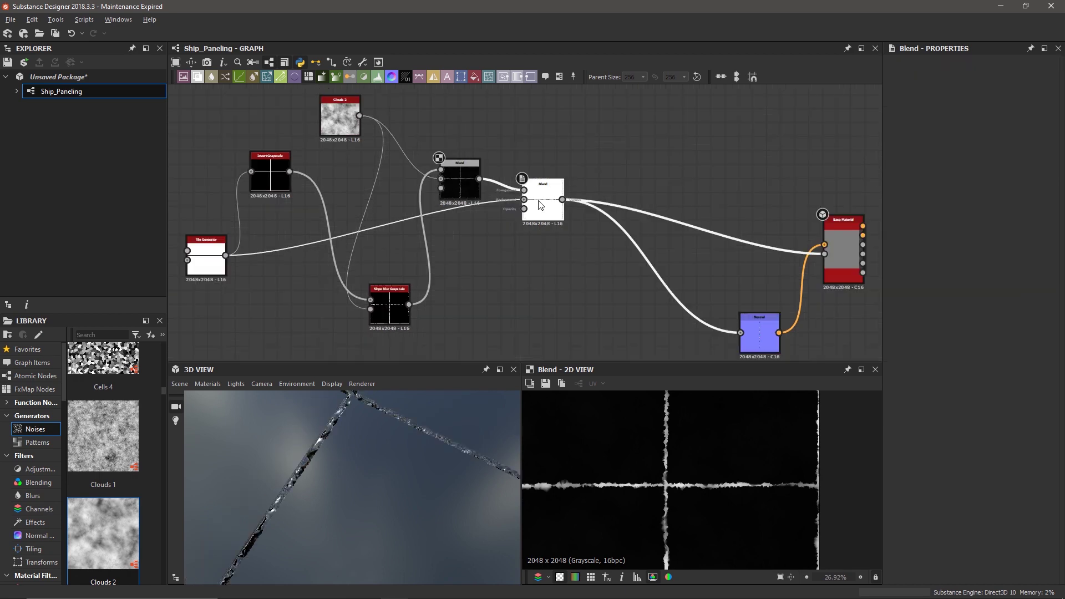
drag(479, 178, 823, 256)
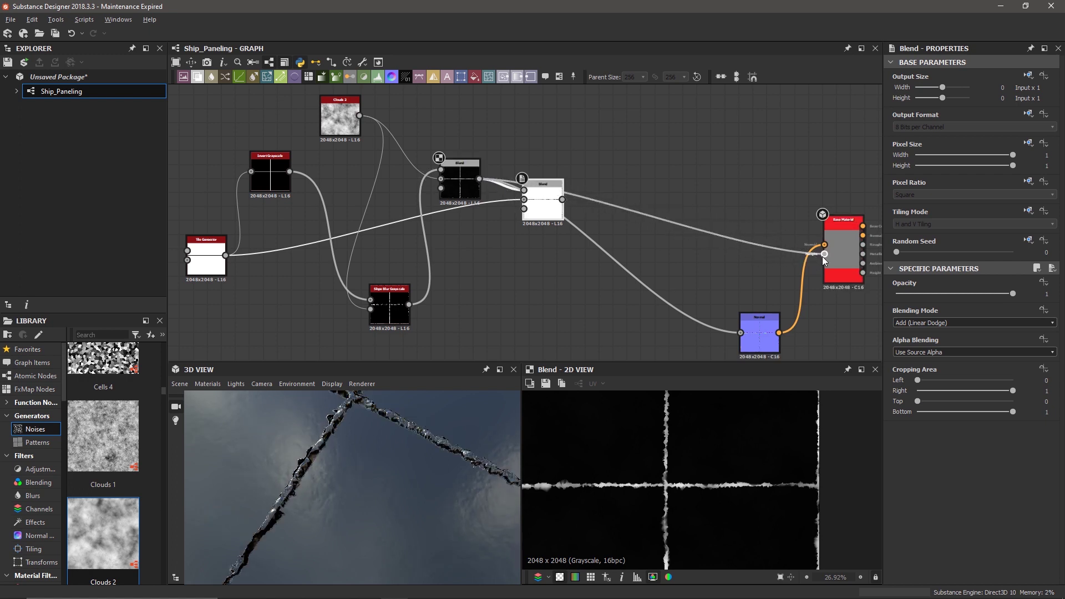
drag(551, 211, 529, 282)
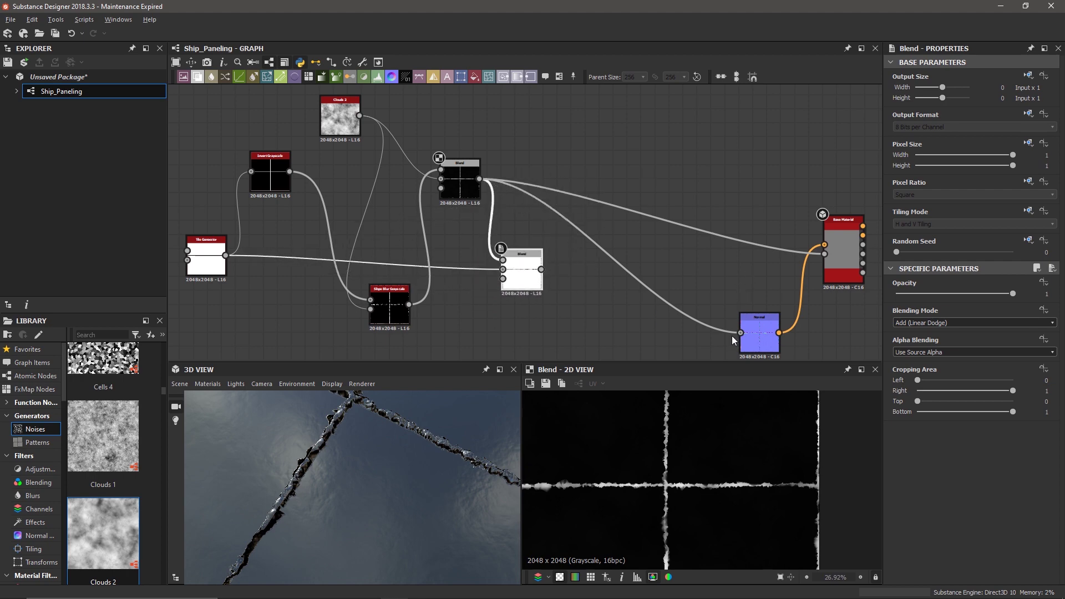
Set the Normal node's intensity to 1 and inspect the softened seams on the cube
click(762, 340)
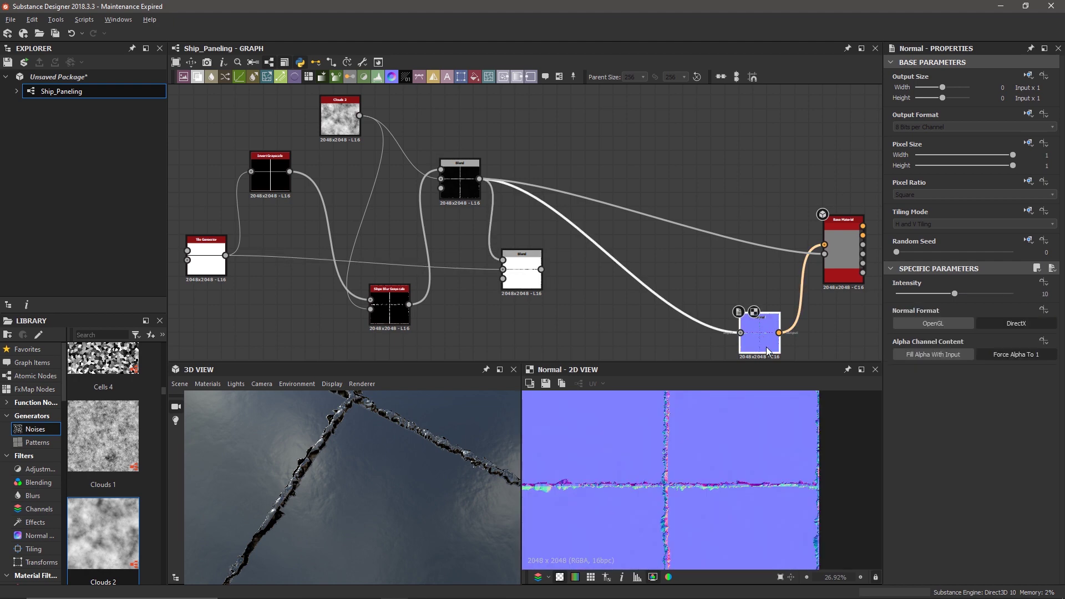
drag(954, 293, 901, 303)
double_click(1043, 293)
text(1)
key(Return)
scroll(366, 473, down, 6)
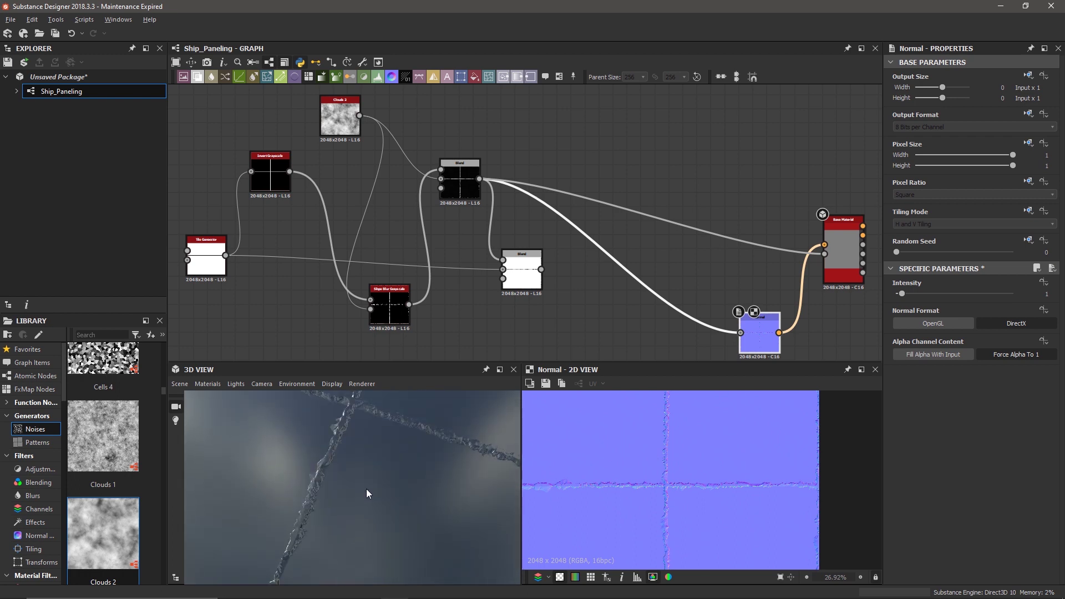
mouse_move(357, 484)
mouse_down()
mouse_move(329, 448)
mouse_move(339, 482)
mouse_up()
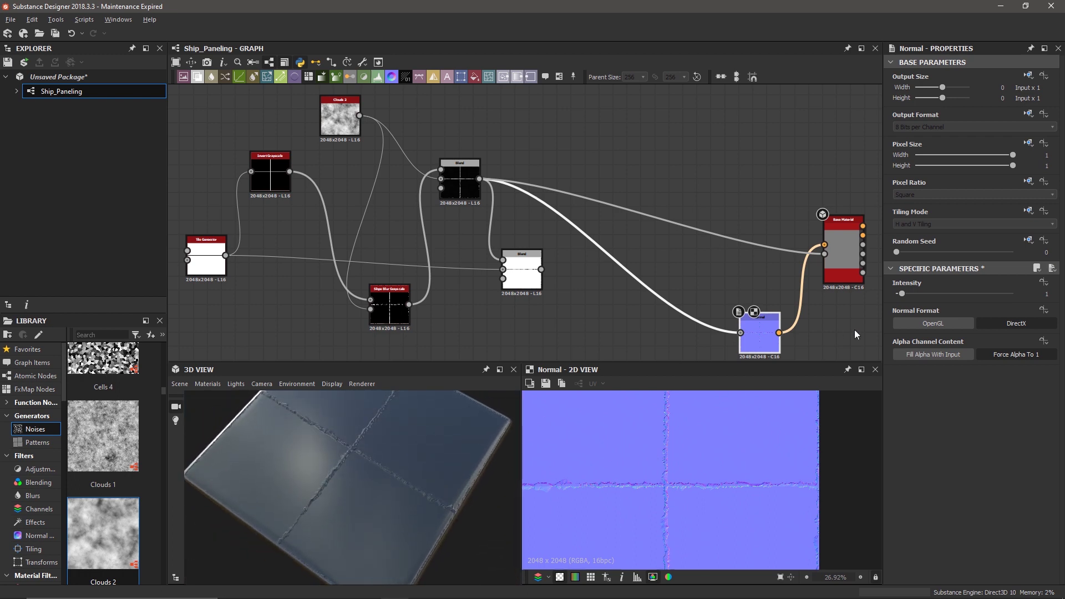
Raise the Base Material's roughness value to 102 and check the seams on the 3D cube
click(844, 259)
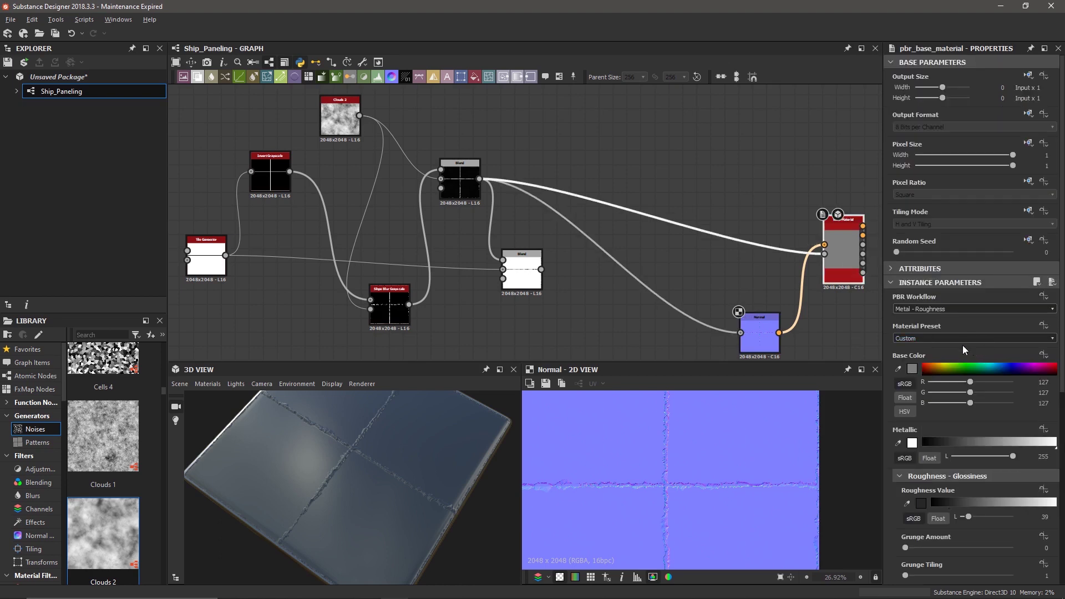
click(994, 501)
drag(996, 501, 948, 509)
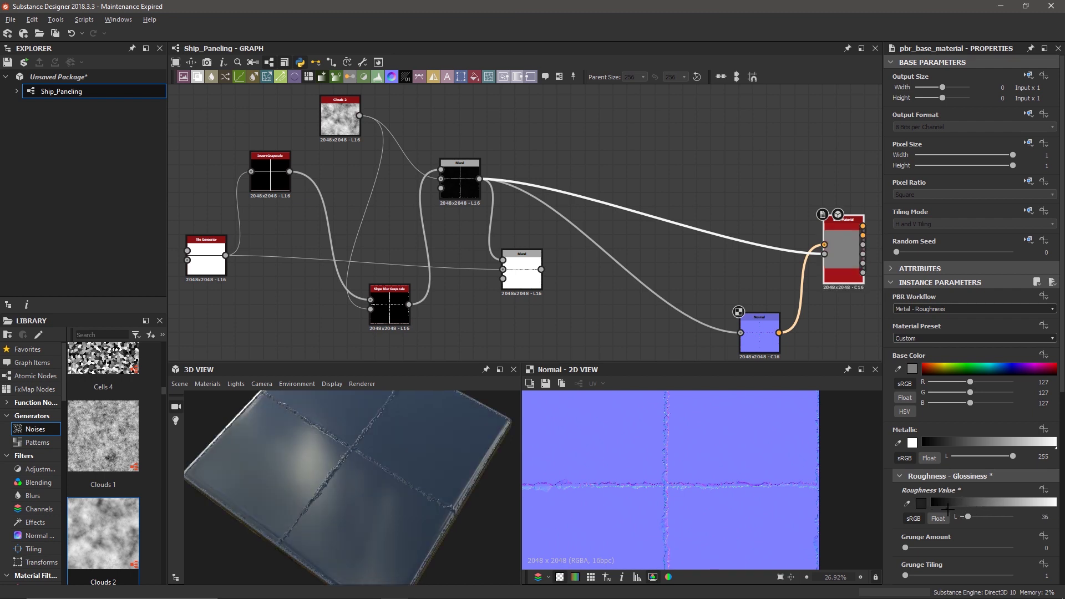
drag(353, 517, 353, 459)
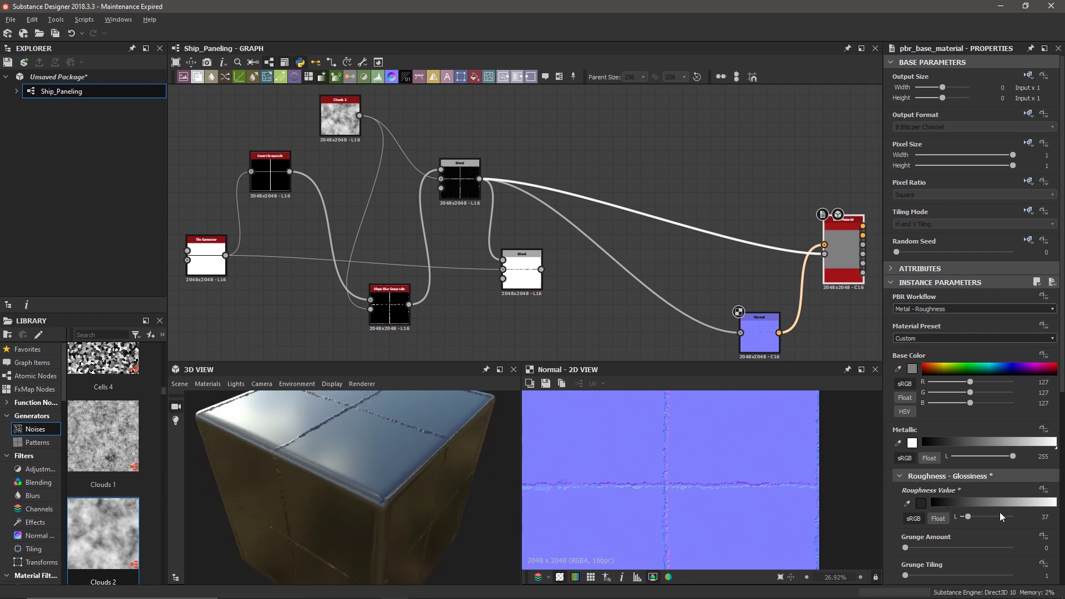
click(969, 499)
drag(969, 500, 952, 503)
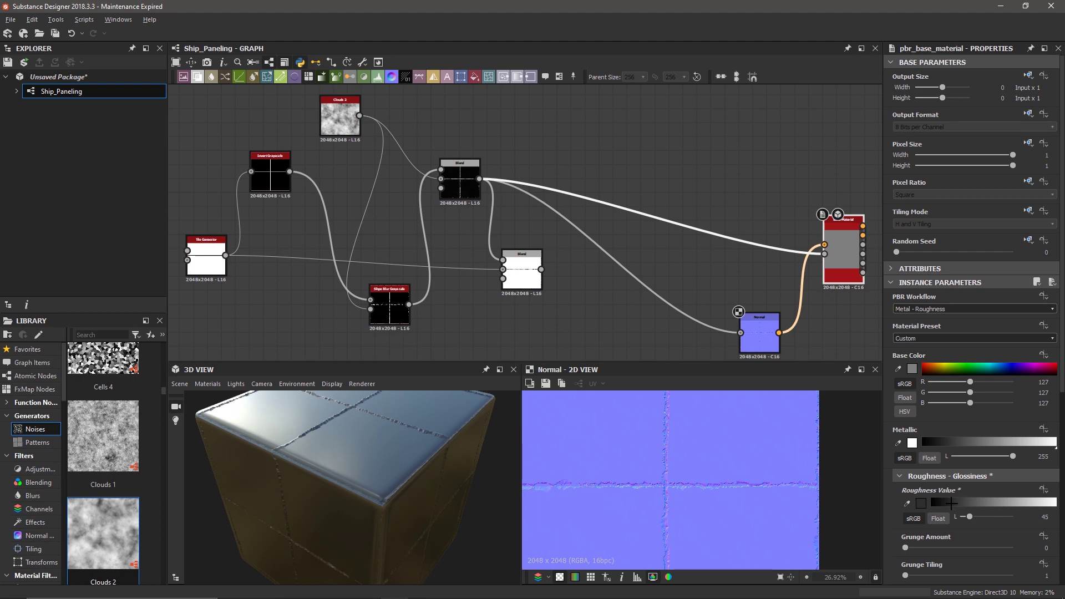
drag(363, 466, 388, 444)
drag(1024, 501, 979, 504)
drag(354, 464, 364, 502)
scroll(372, 495, up, 5)
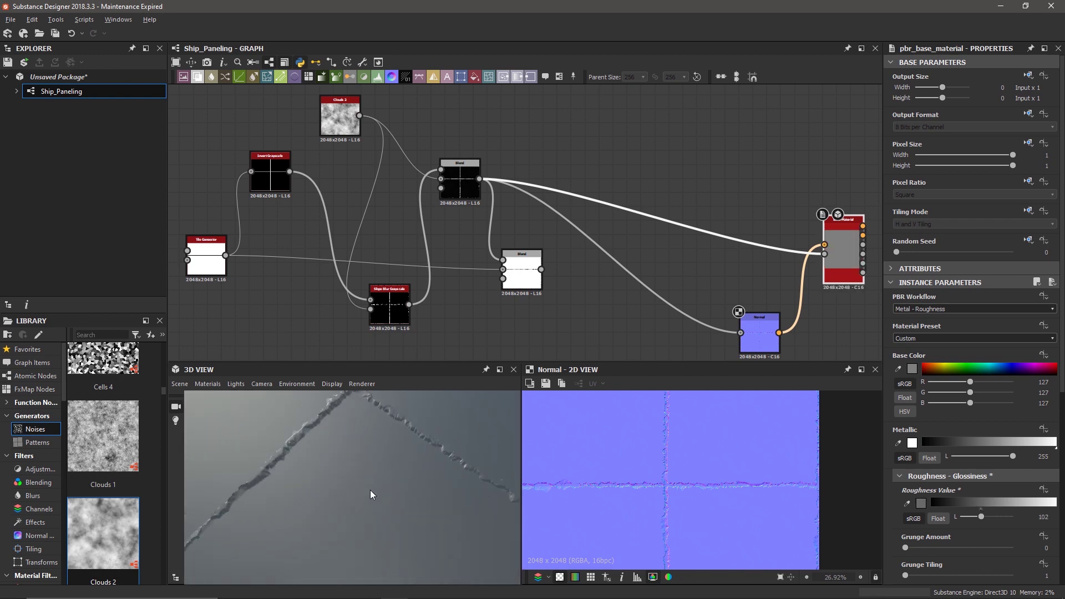
scroll(371, 495, down, 2)
Edit the 3D view's default material and set its height scale to 1
click(237, 384)
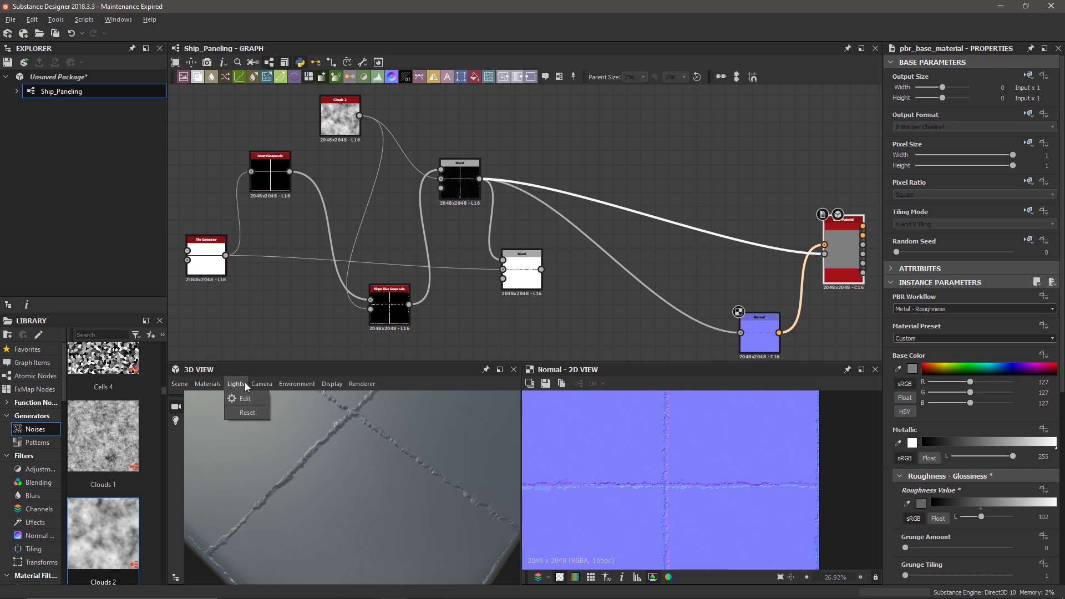
mouse_move(215, 384)
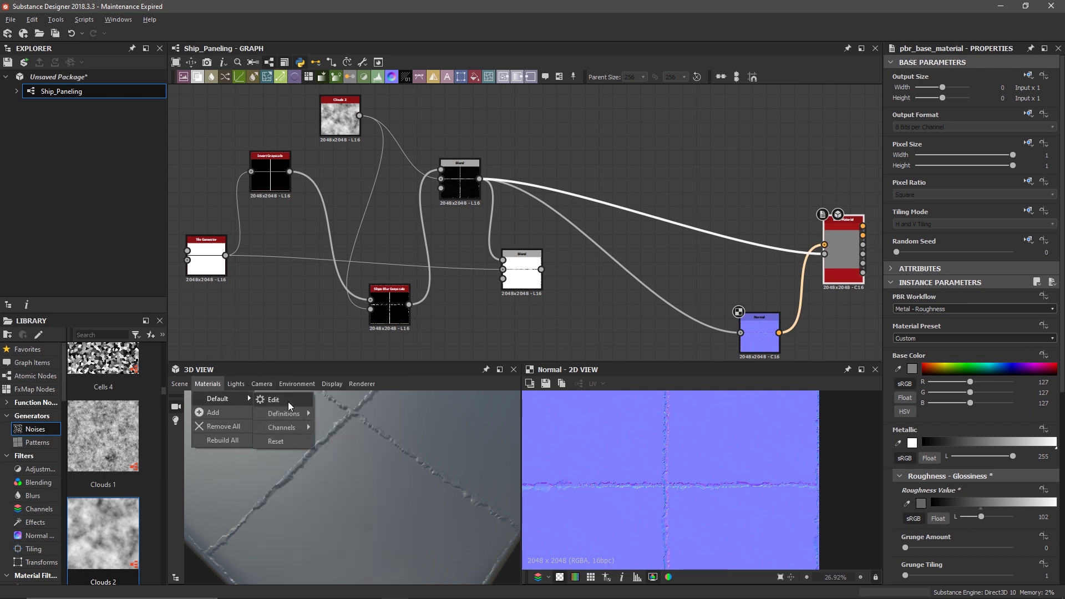
click(289, 406)
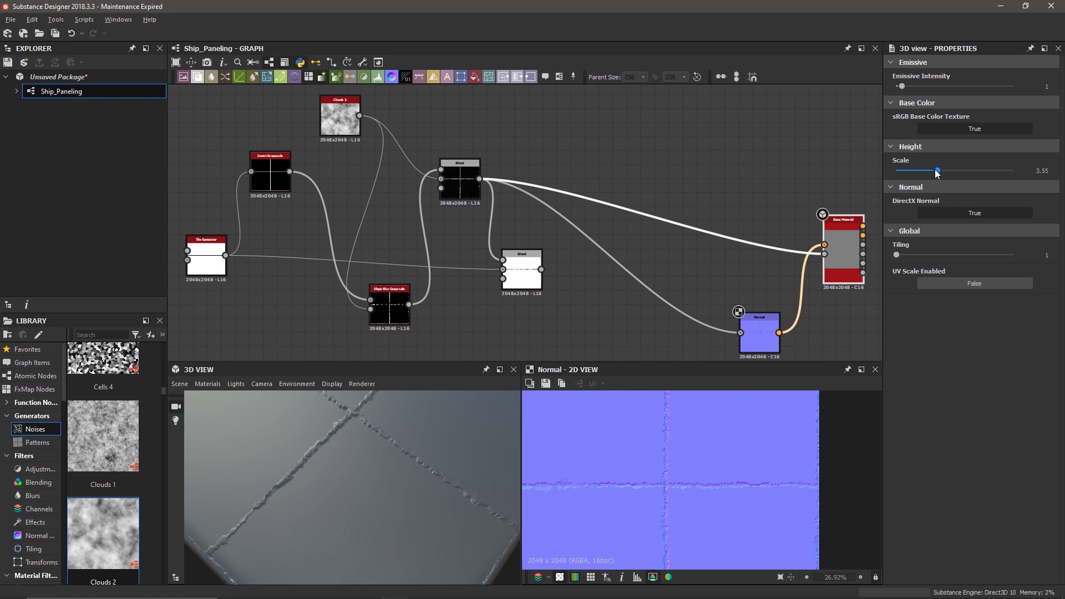
drag(933, 173, 908, 177)
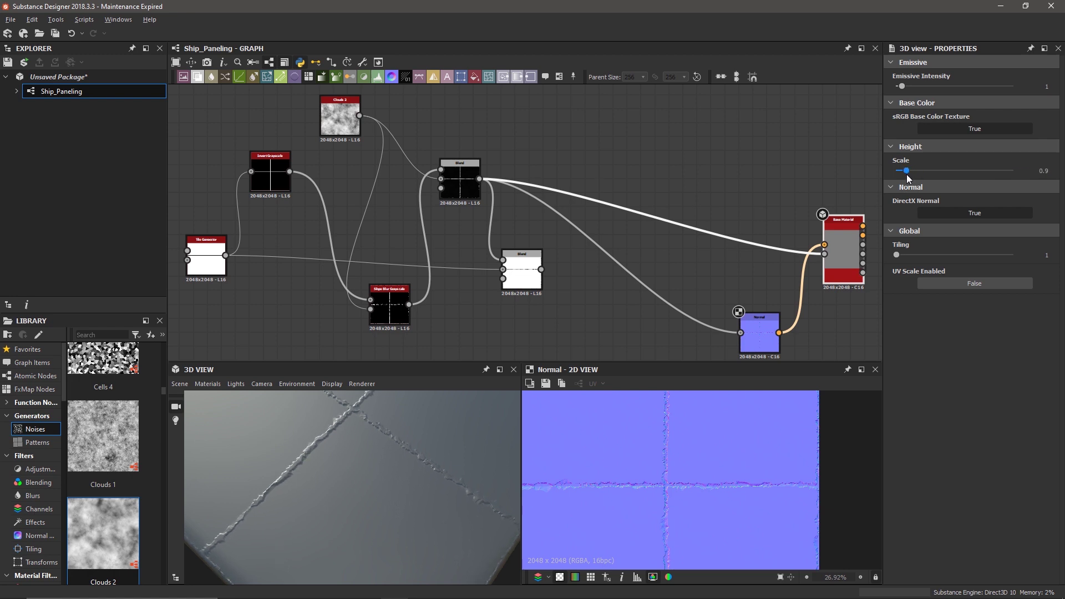
click(1042, 171)
text(1)
key(Return)
drag(477, 428, 241, 472)
Examine the riveted panel, metal and orange ship hull photos on the PureRef board for panel and weld detail
key(alt+Tab)
scroll(241, 471, down, 6)
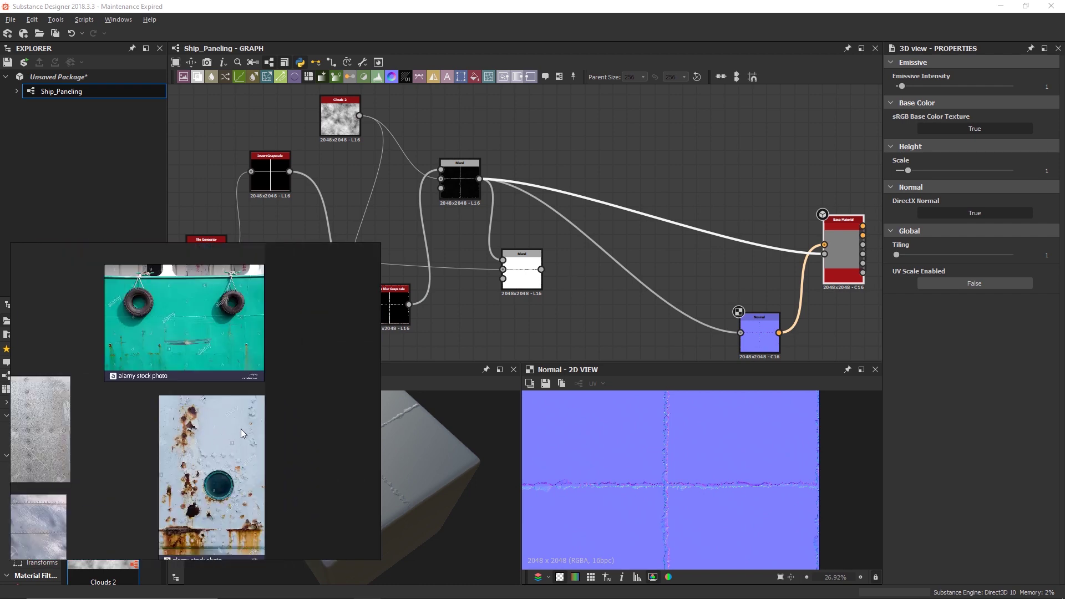
middle_drag(91, 493, 248, 435)
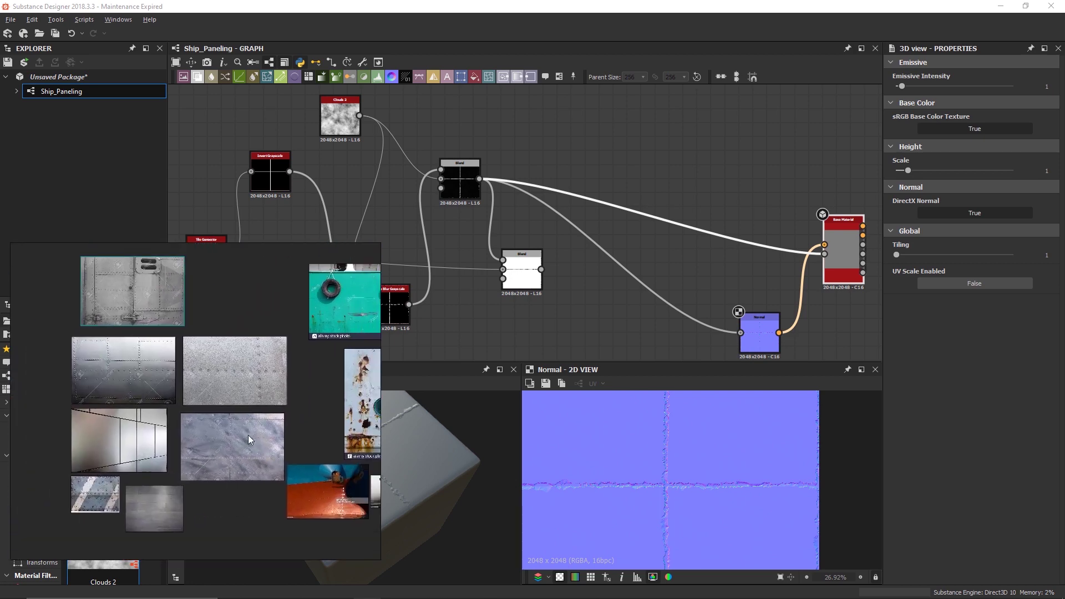
scroll(131, 374, up, 5)
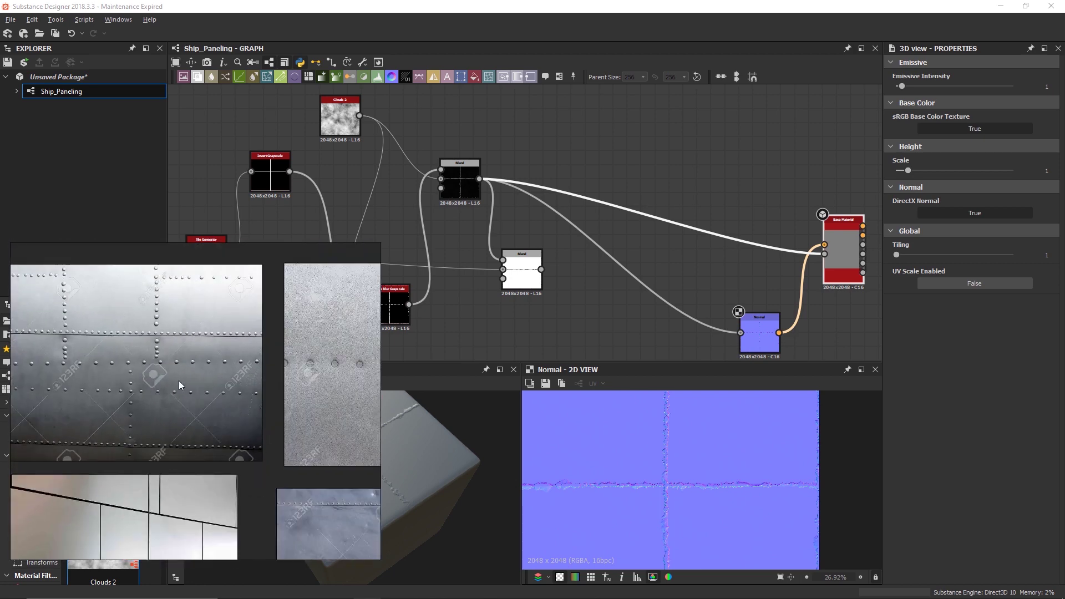
scroll(174, 381, down, 5)
middle_drag(193, 457, 130, 362)
middle_drag(320, 468, 232, 441)
scroll(231, 441, up, 4)
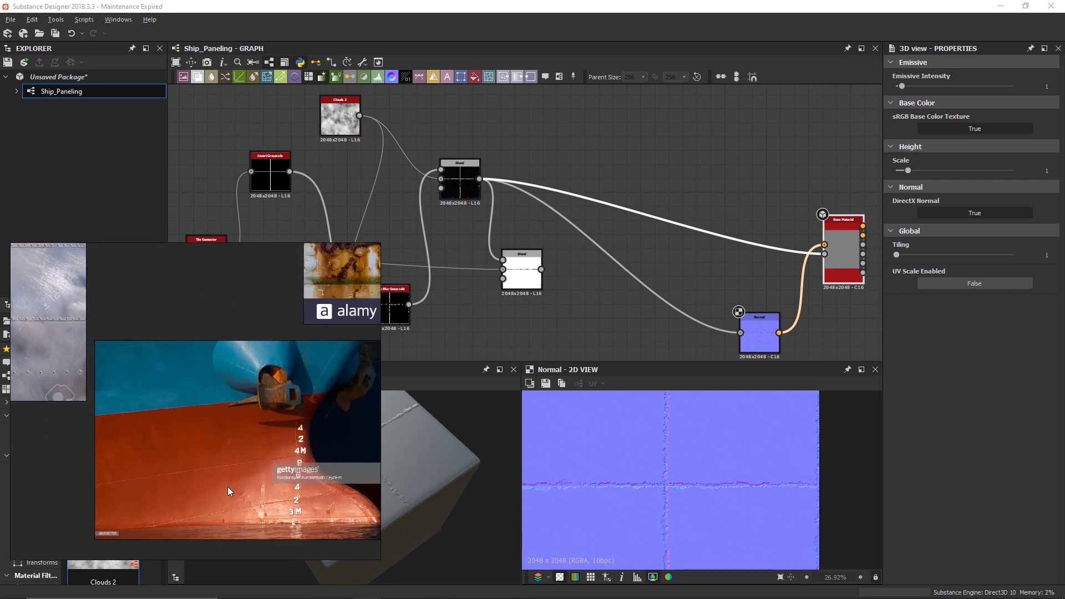
scroll(227, 486, up, 3)
key(alt+Tab)
Inspect the seams on the cube and try Slope Blur Grayscale intensities of 0.3 and 0.1
mouse_move(356, 467)
mouse_down()
mouse_move(329, 434)
mouse_move(328, 488)
mouse_move(357, 436)
mouse_move(350, 453)
mouse_up()
scroll(348, 454, up, 5)
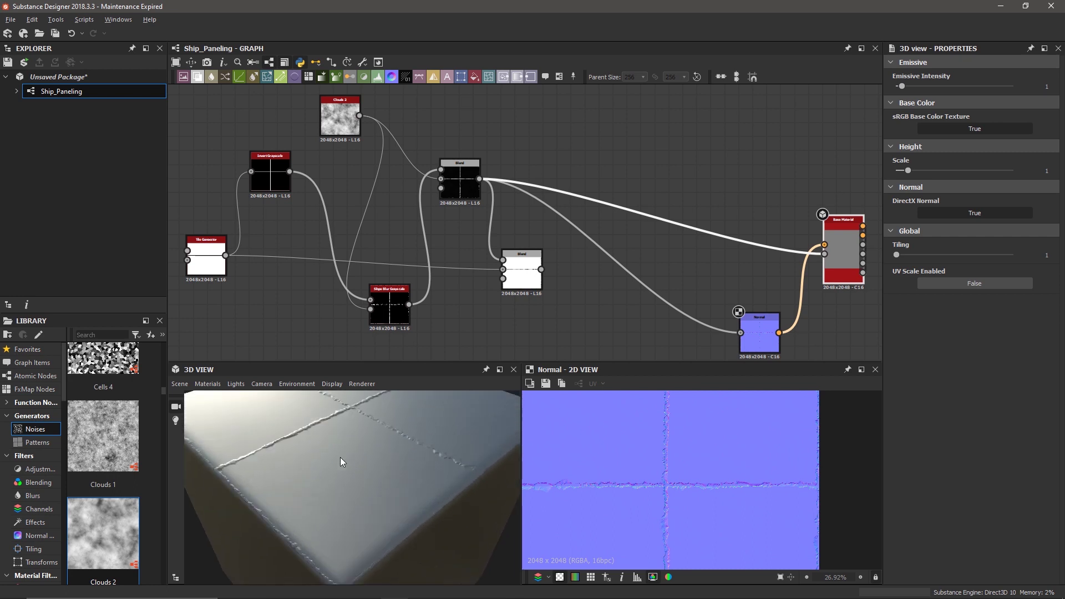
scroll(340, 457, down, 5)
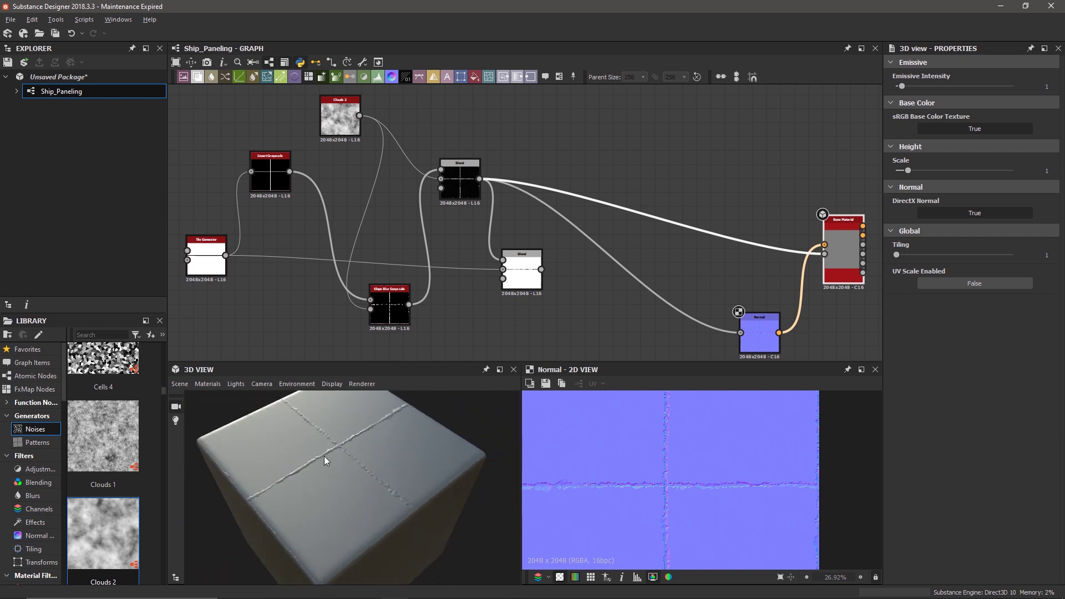
scroll(325, 456, up, 3)
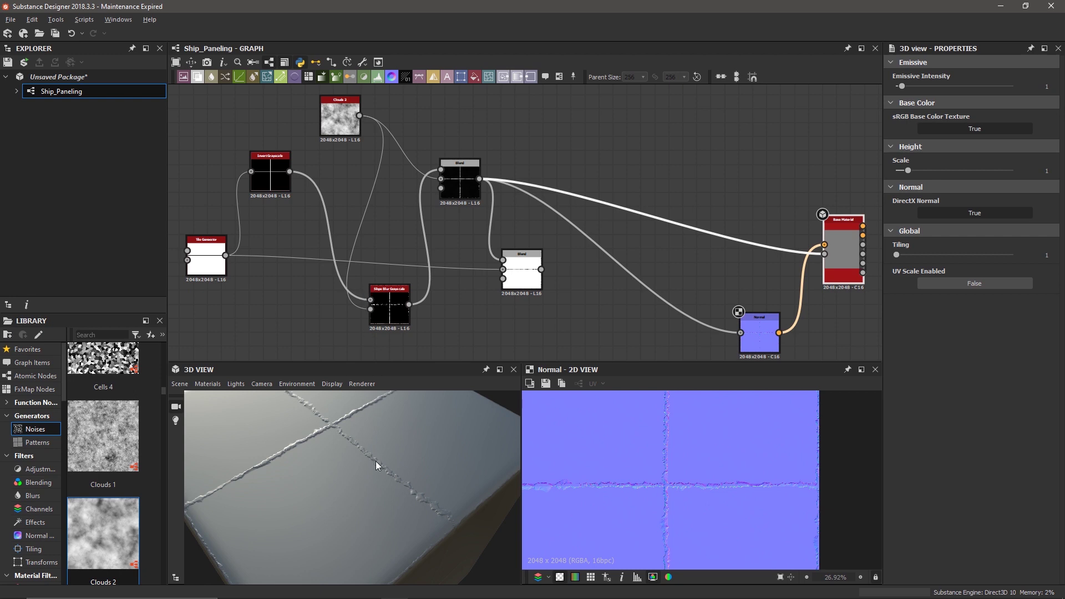
double_click(395, 310)
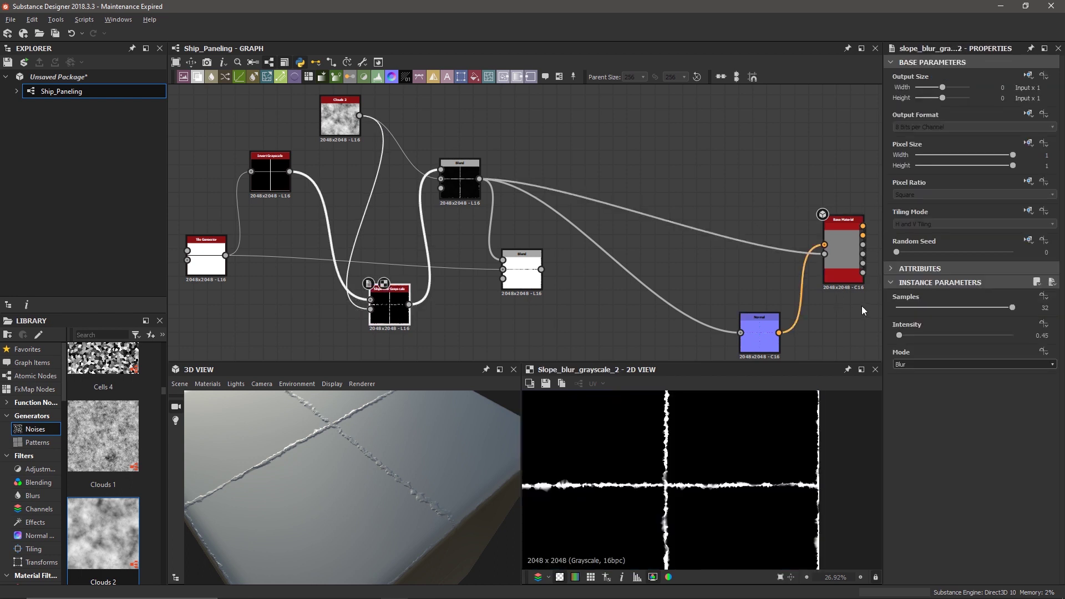
click(1042, 336)
text(0.3)
key(Return)
click(1036, 335)
text(0.1)
key(Return)
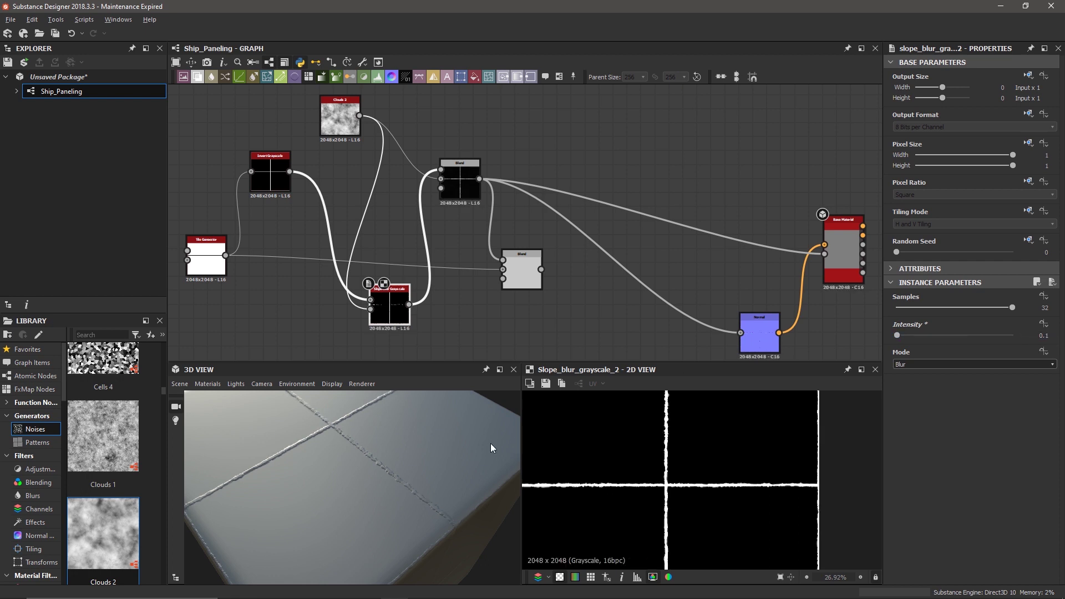
Try a Slope Blur Grayscale intensity of 8.11 while viewing the cube, and return it to 0.1
key(alt+Tab)
click(488, 438)
drag(371, 475, 351, 487)
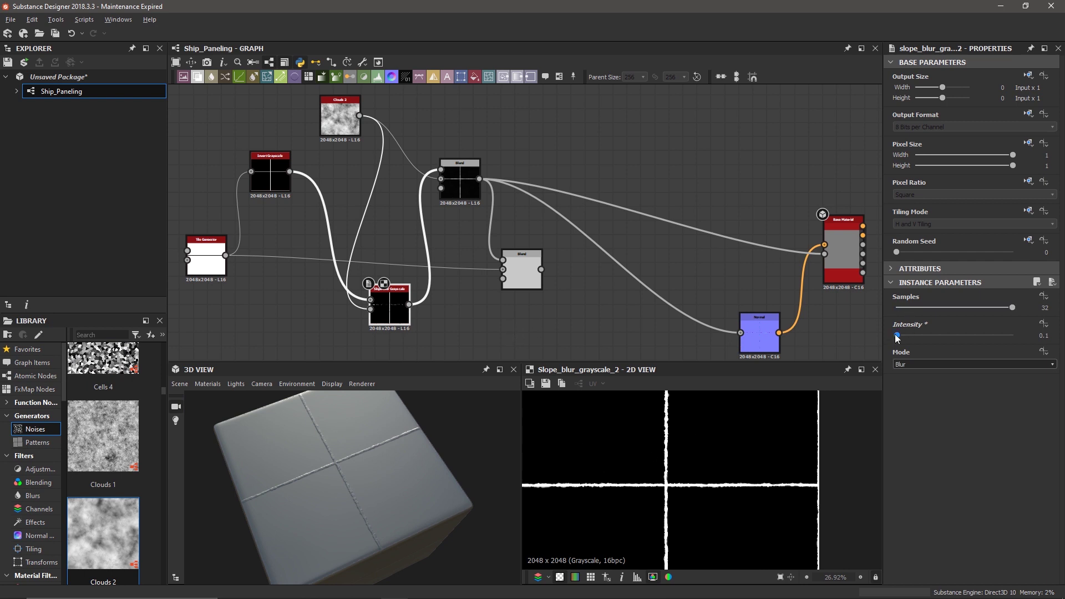
drag(897, 335, 955, 339)
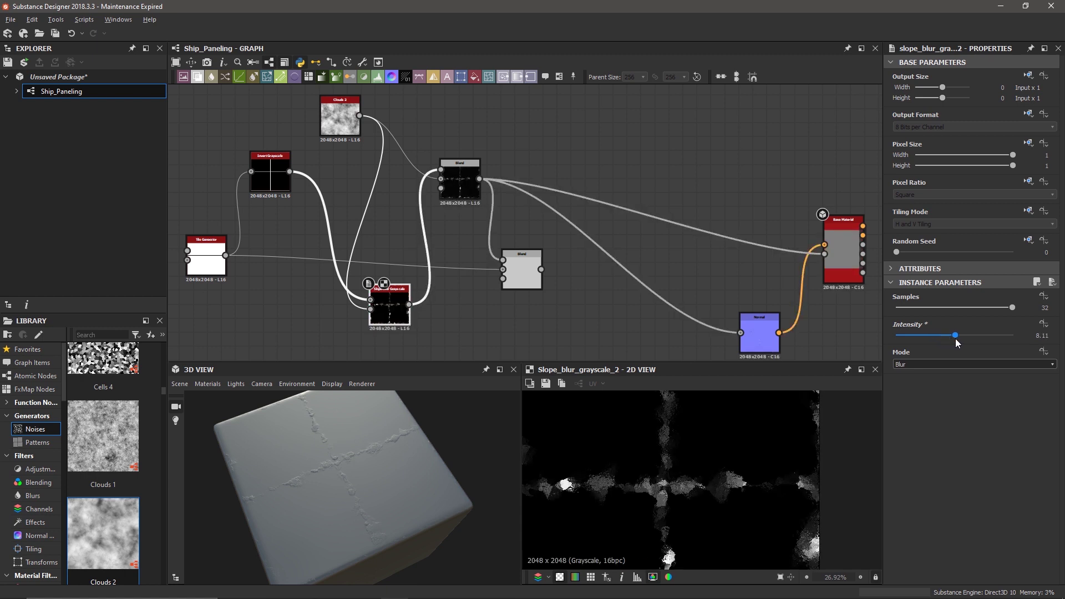
drag(955, 340, 893, 342)
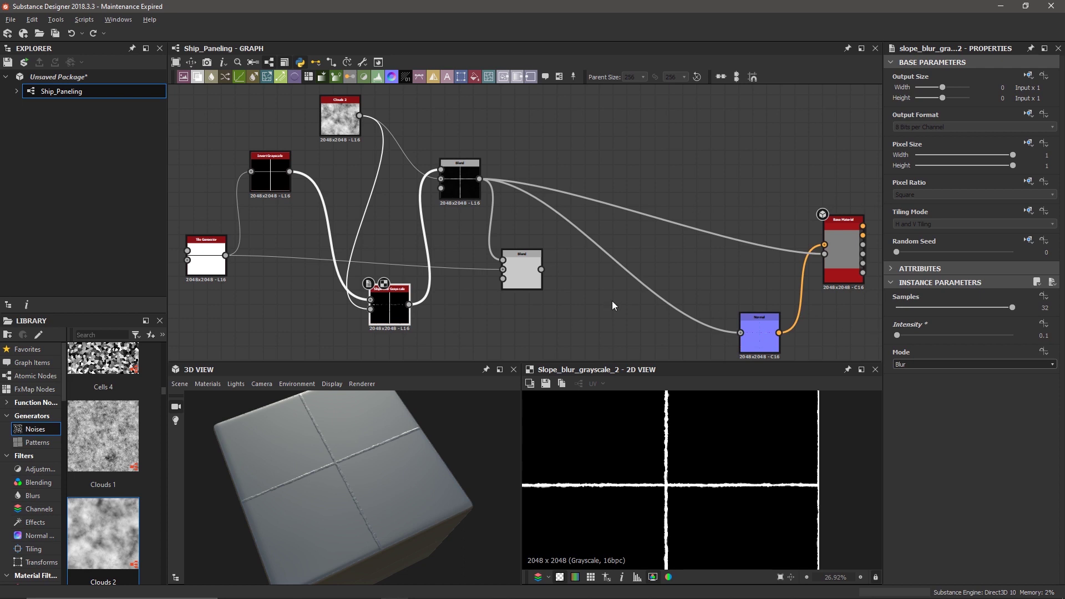
Inspect the seams on the 3D cube and compare them with the weld lines in the orange ship hull photo
scroll(334, 490, up, 10)
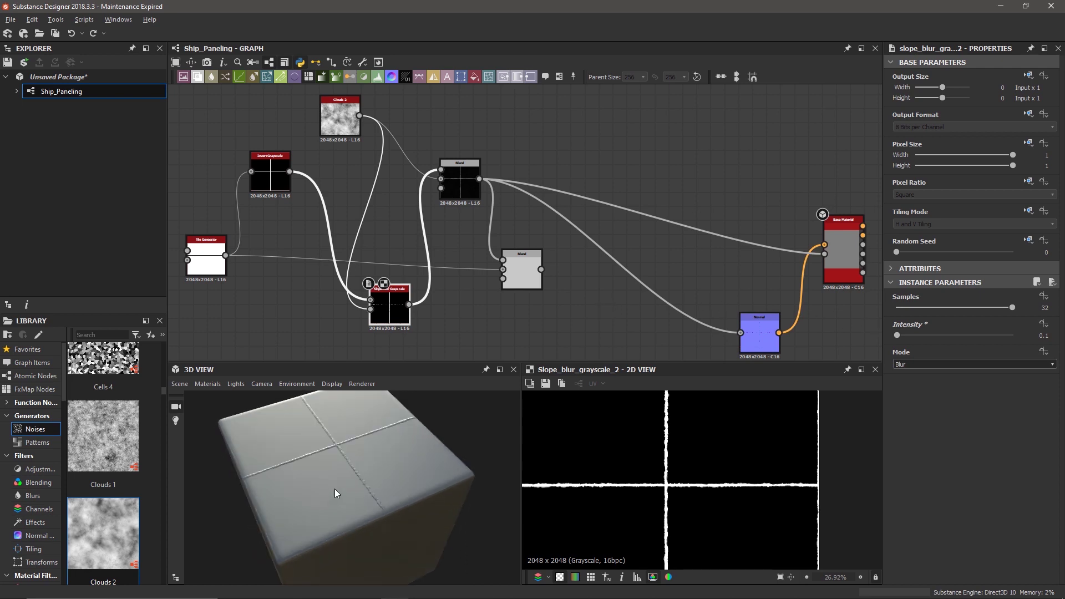
scroll(334, 480, down, 10)
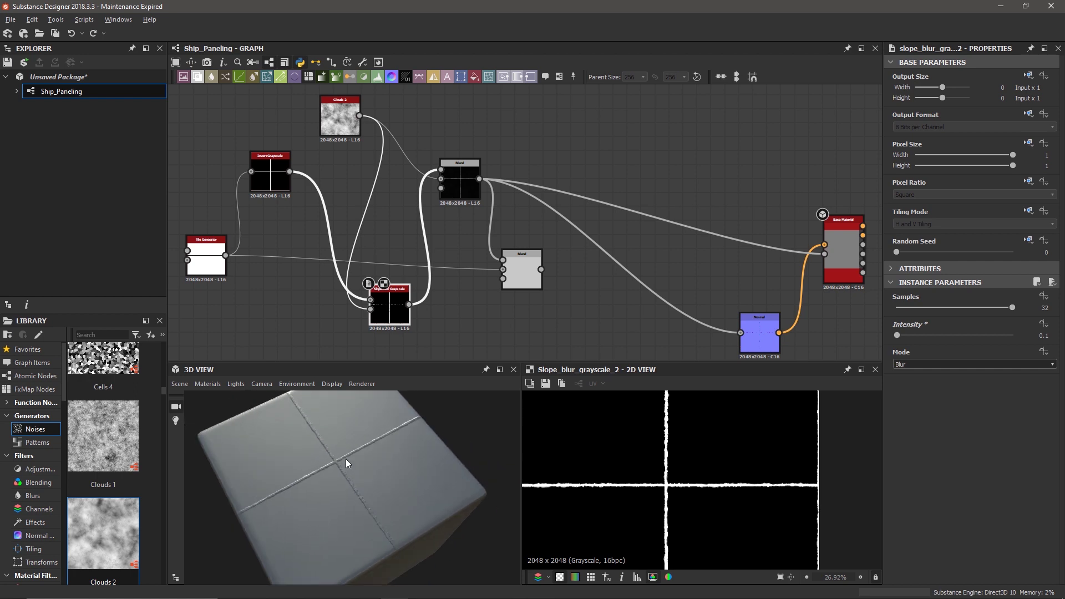
drag(347, 476, 342, 463)
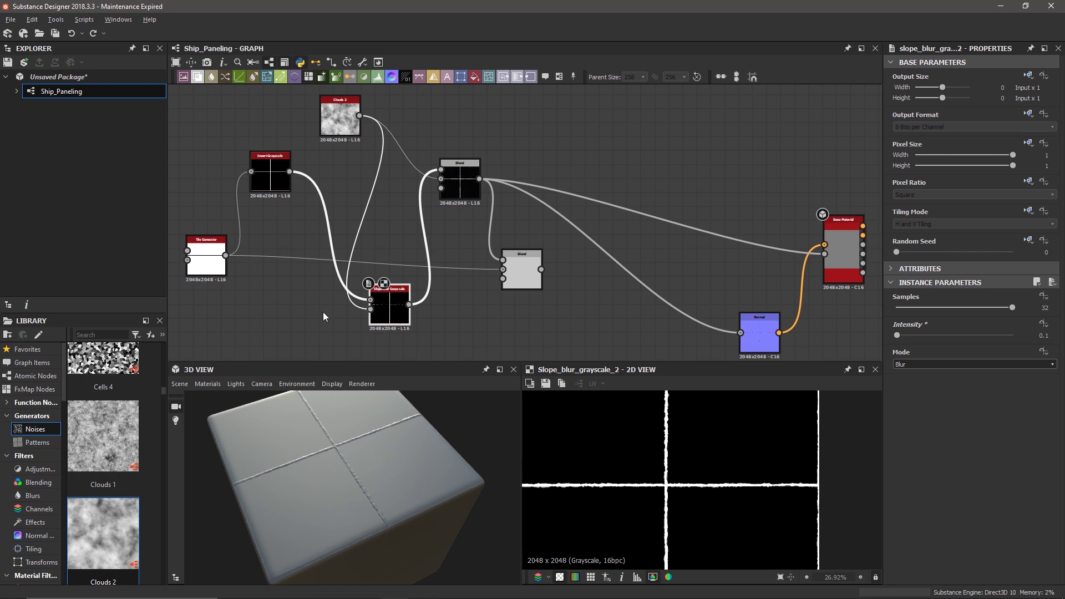
key(alt+Tab)
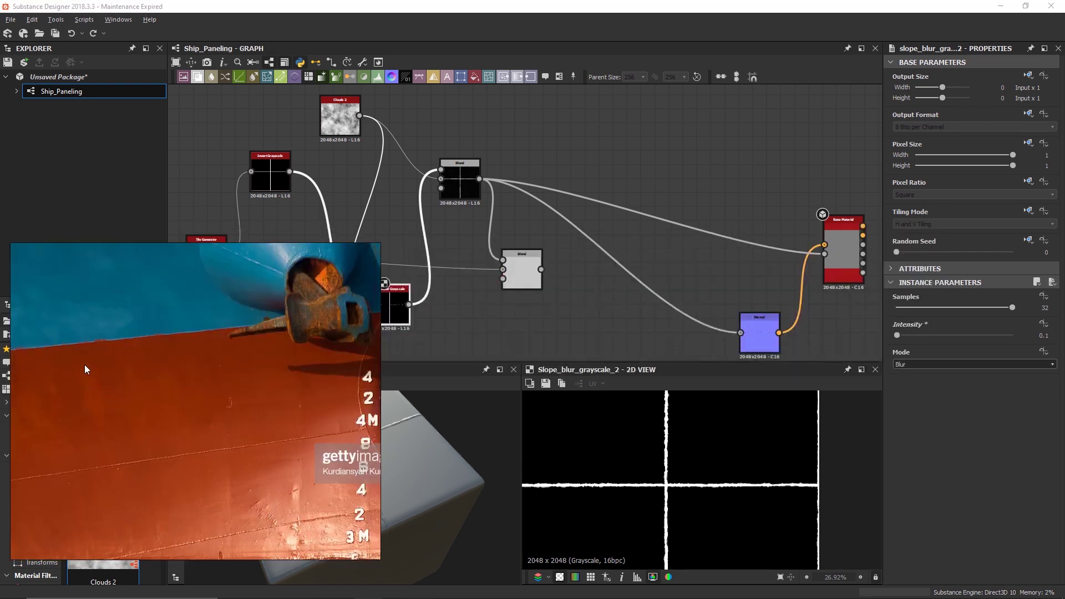
click(589, 306)
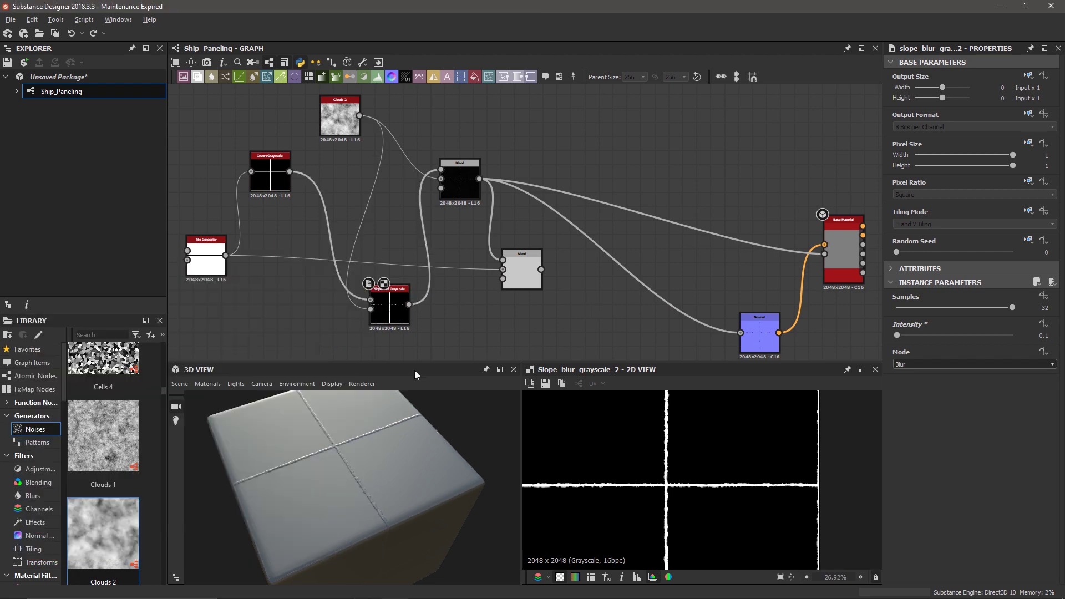
Browse the library's noises and add a Perlin Noise node in the empty area below the Slope Blur Grayscale node
scroll(370, 341, down, 1)
scroll(128, 471, down, 3)
scroll(128, 471, up, 6)
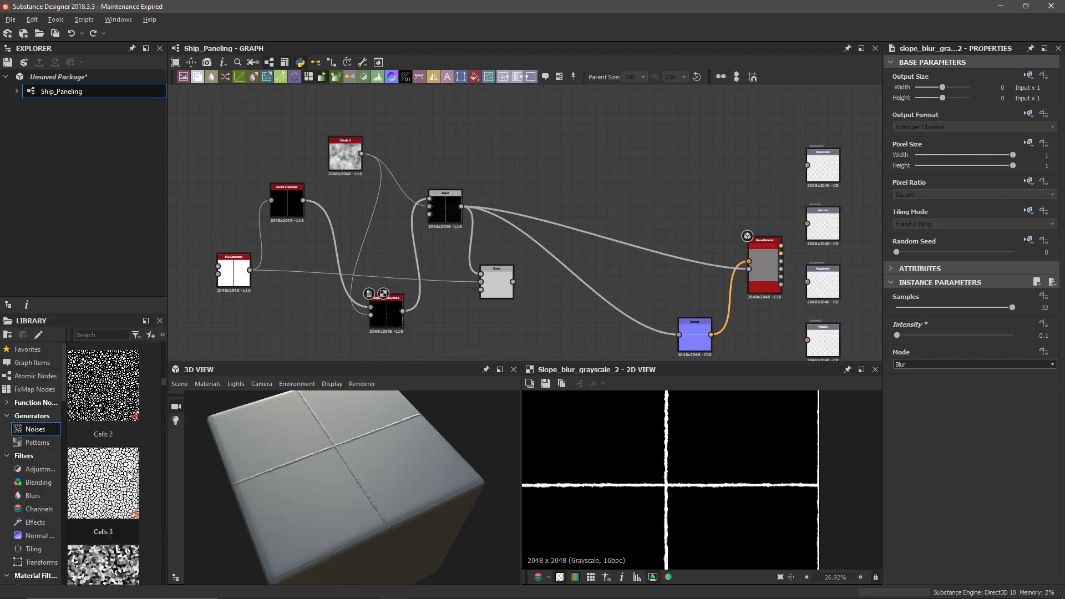
scroll(128, 472, down, 5)
scroll(128, 471, down, 6)
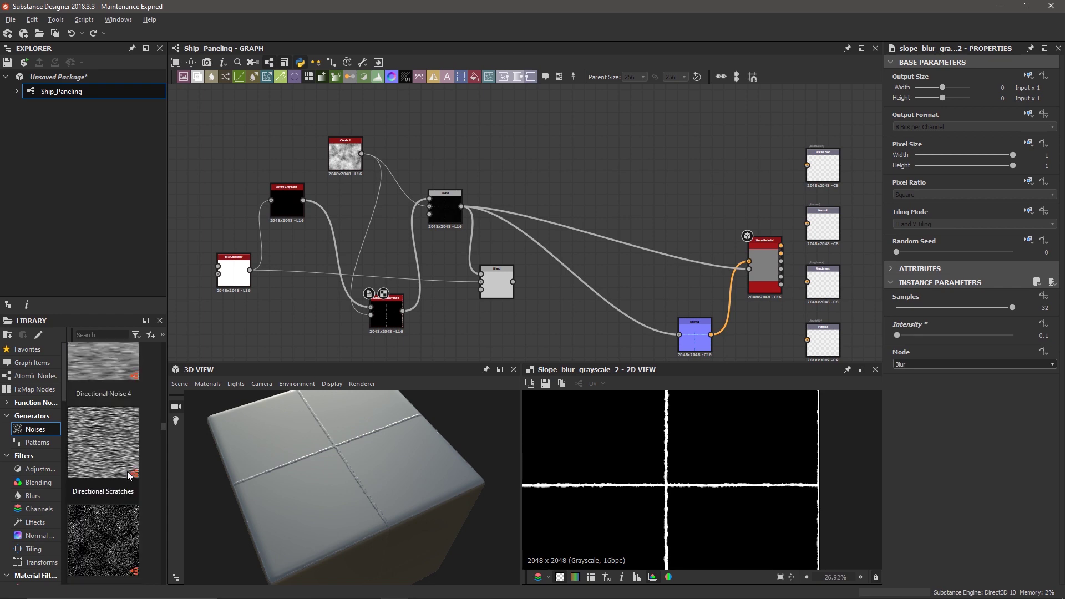
middle_drag(457, 271, 456, 102)
key(space)
text(perl)
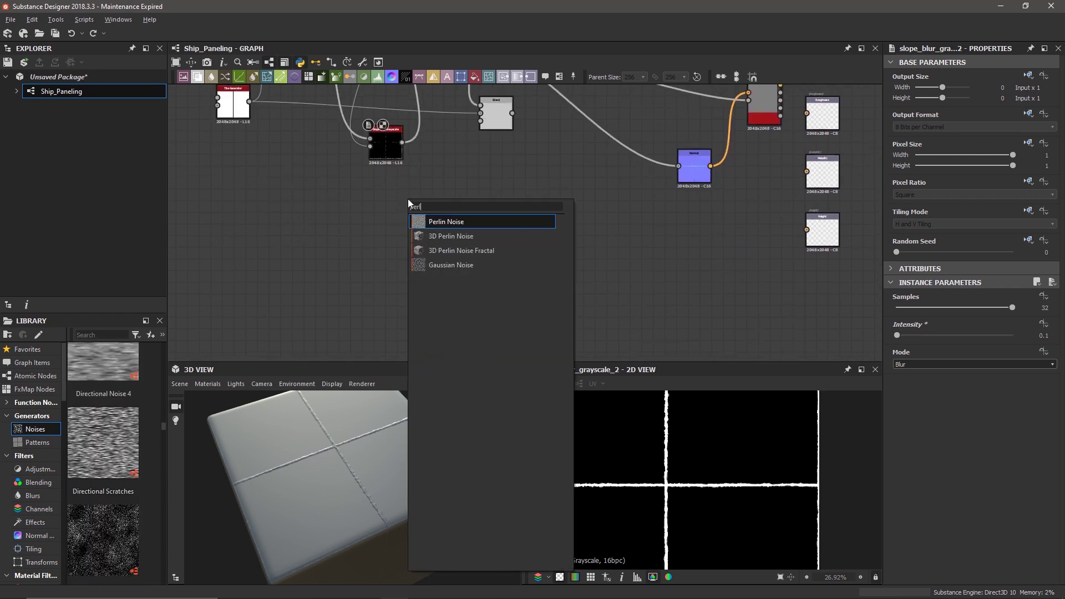
key(Return)
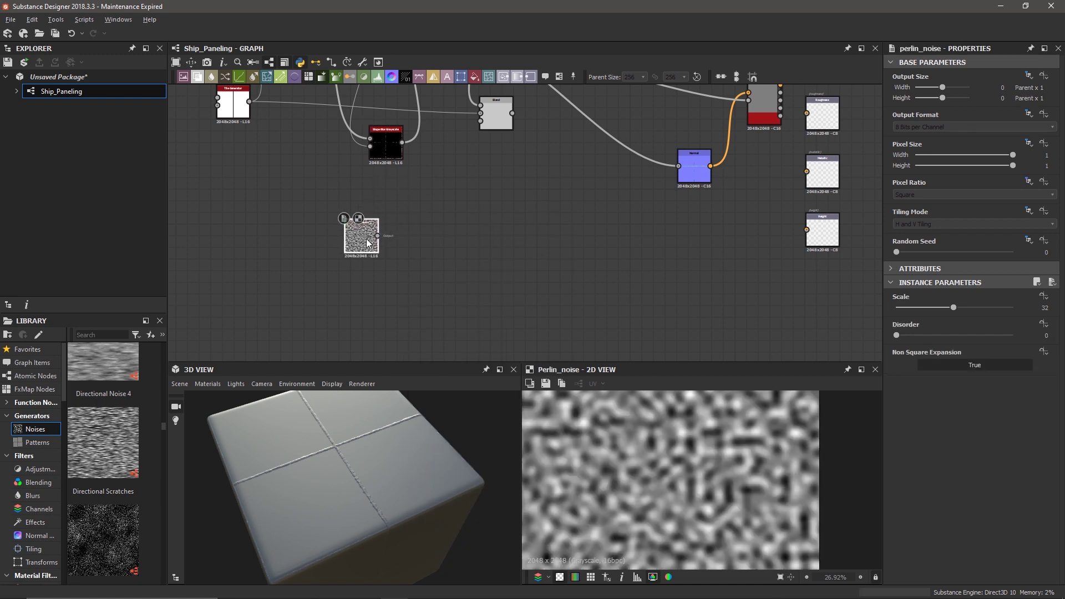
Set the Perlin Noise scale to 2 and leave its disorder at 0
drag(928, 313, 886, 330)
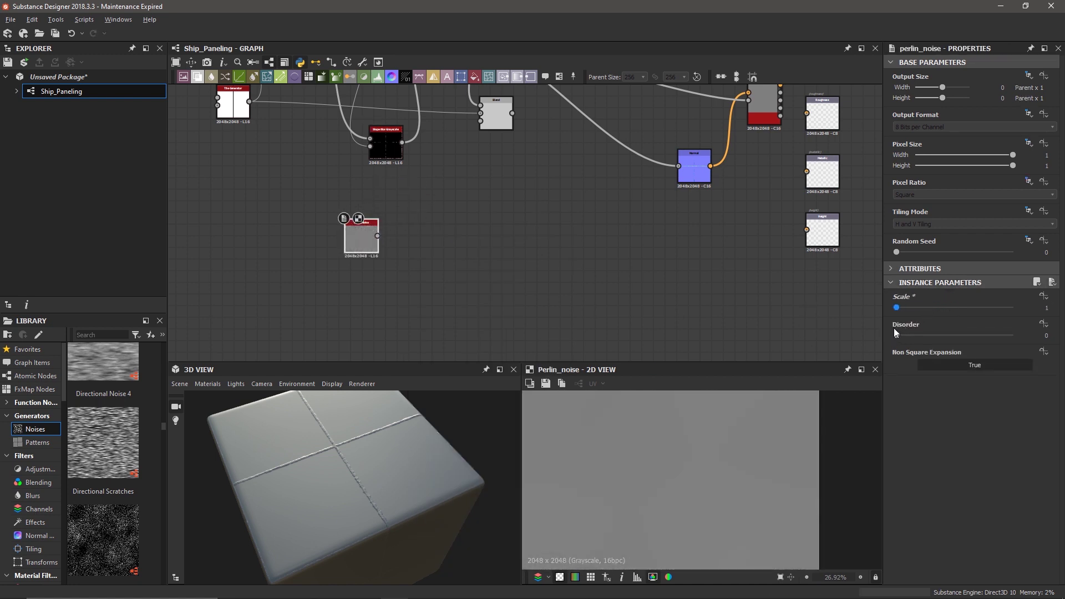
scroll(719, 442, down, 3)
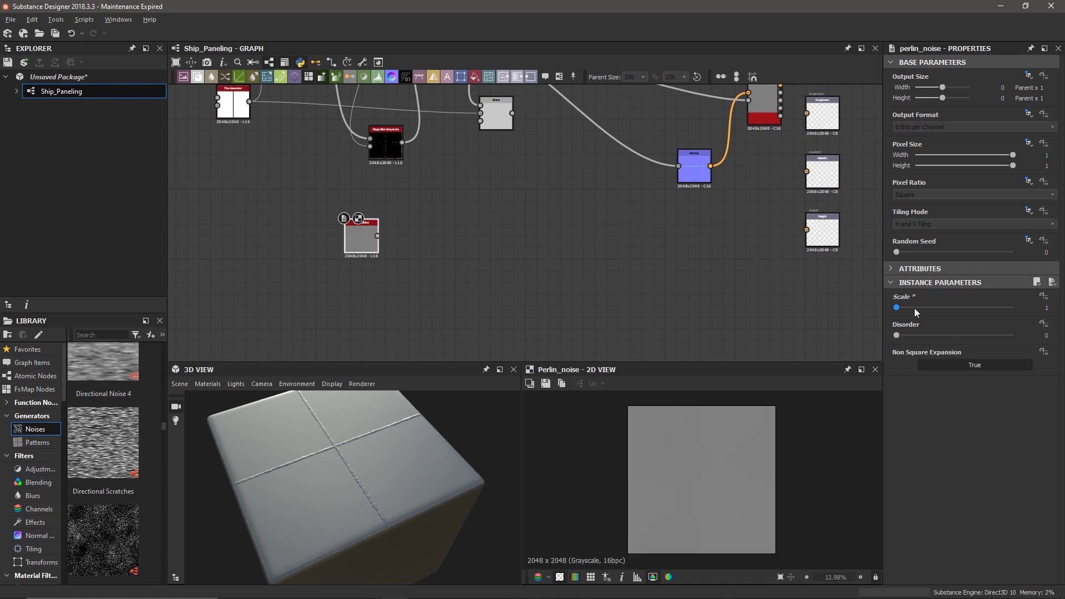
click(898, 308)
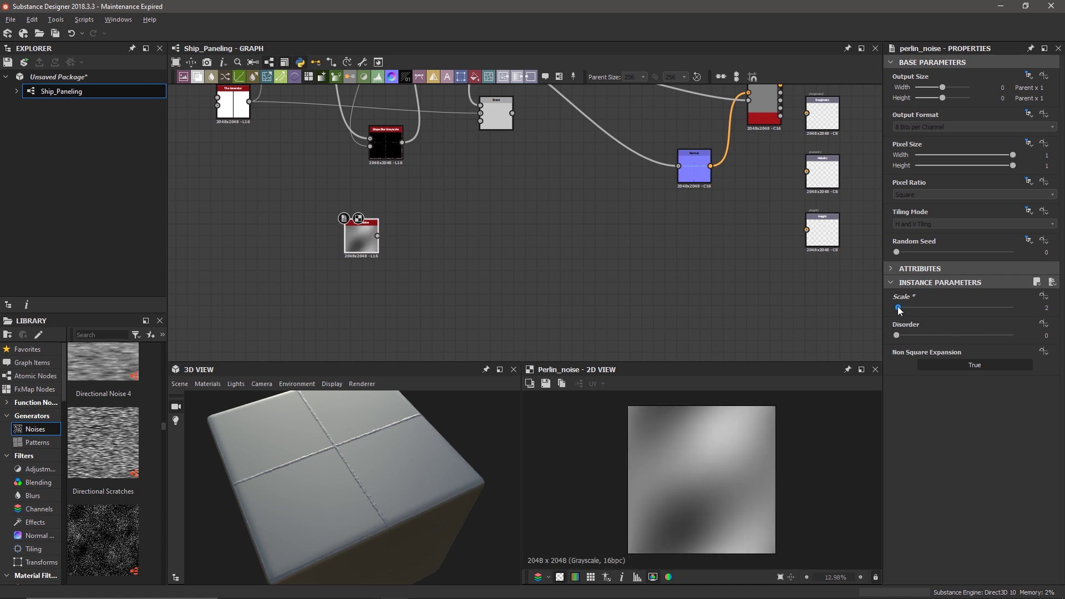
drag(897, 334, 778, 381)
Move the Slope Blur Grayscale node between the Invert Grayscale and Blend nodes, with Clouds 2 above them
scroll(453, 288, down, 3)
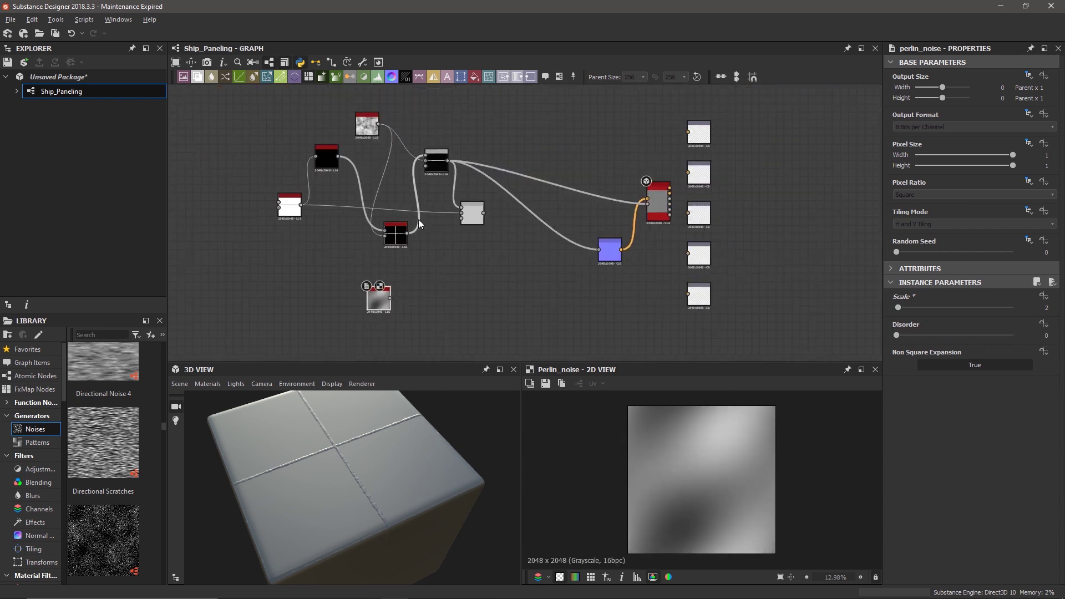
drag(393, 241, 381, 171)
drag(368, 130, 344, 125)
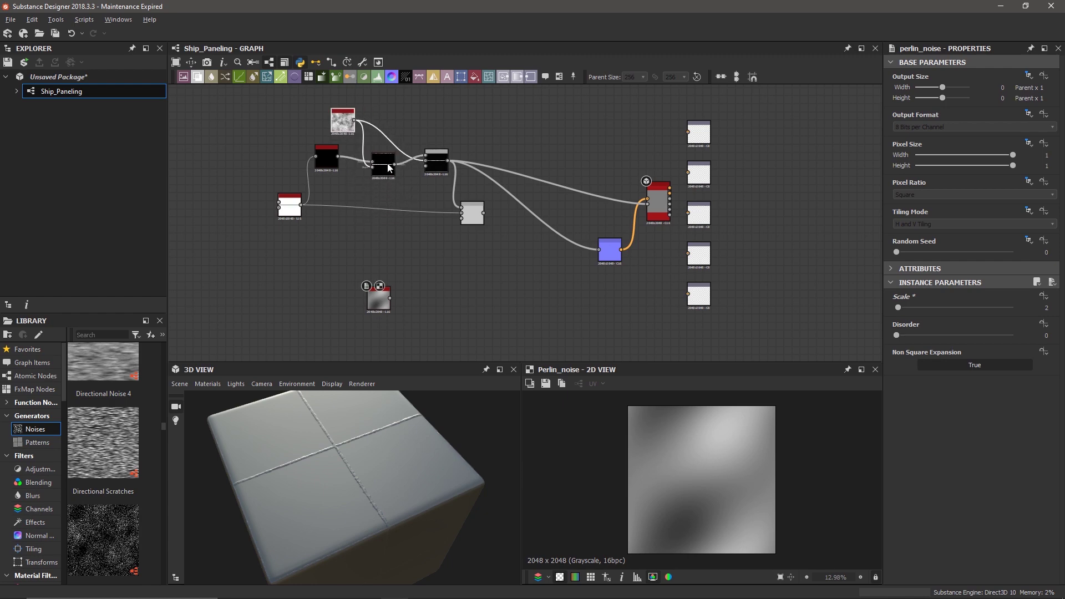
drag(386, 167, 384, 159)
Delete the unconnected-output Blend node that uses Add (Linear Dodge)
click(471, 216)
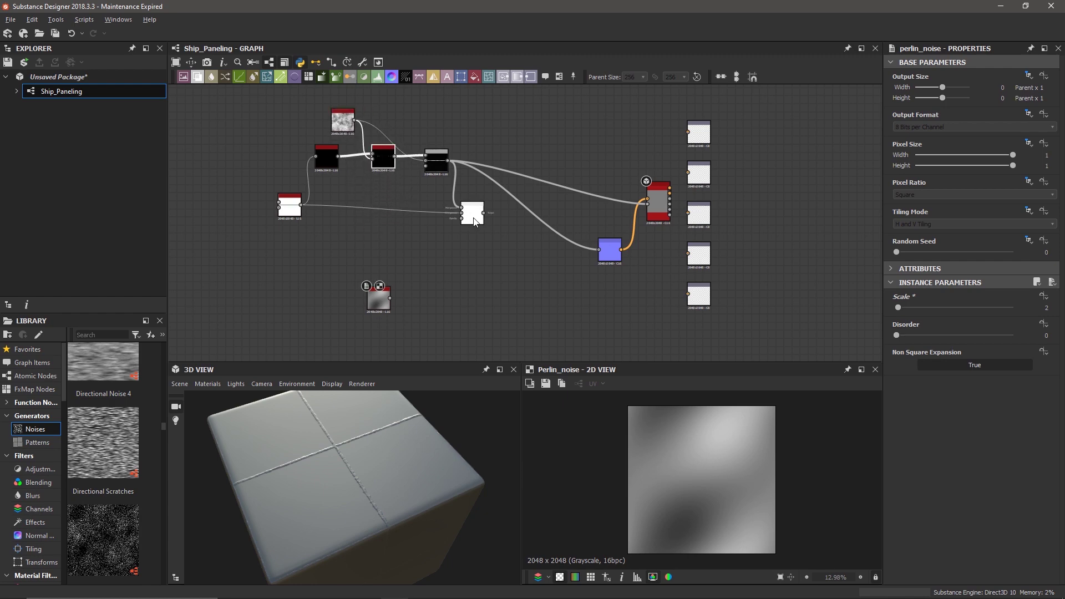
scroll(474, 220, up, 5)
scroll(474, 221, down, 2)
click(472, 223)
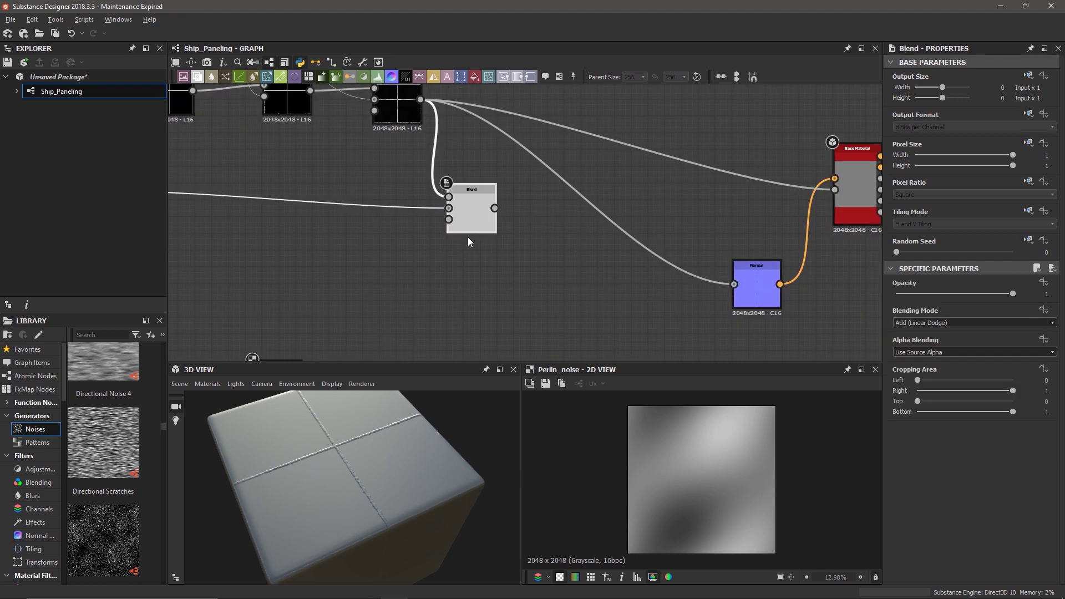
key(Delete)
Line up the Tile Generator in front of Invert Grayscale and place the Perlin Noise node beneath it
scroll(421, 238, down, 3)
drag(301, 114, 310, 118)
drag(237, 216, 227, 158)
drag(342, 325, 225, 239)
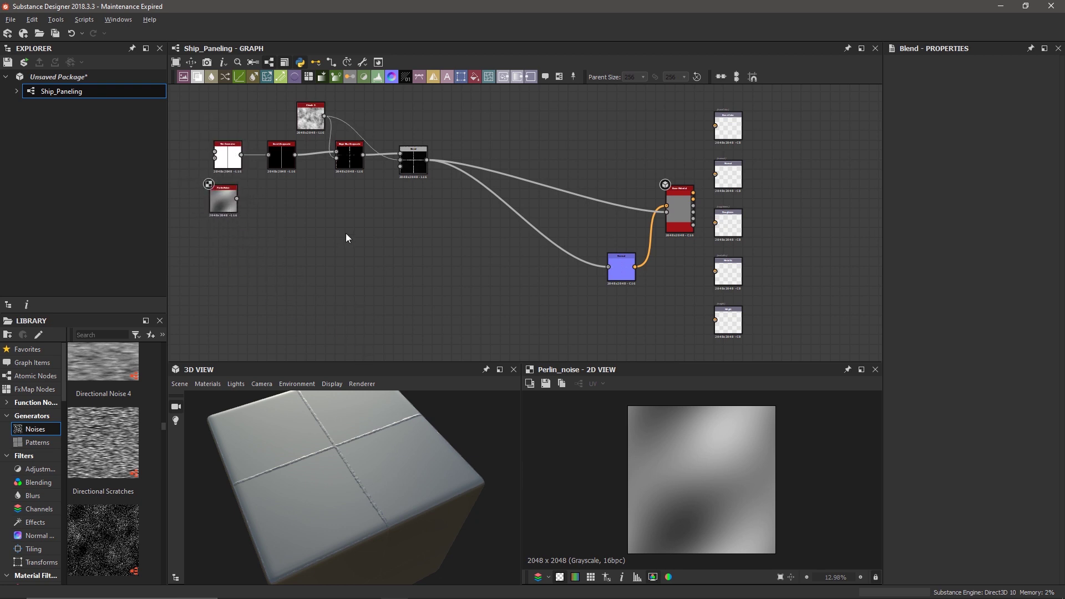
Add a Blend node with the seam blend as foreground and Perlin Noise as background, rerouting the Base Material and Normal inputs to its output
scroll(318, 224, up, 1)
key(space)
text(ble)
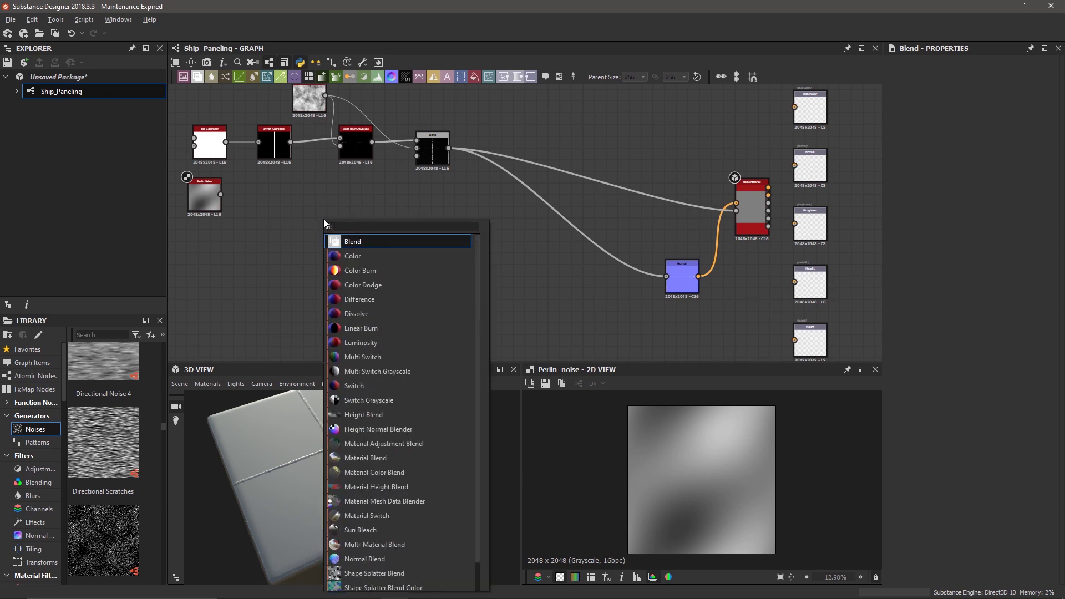
key(Return)
drag(326, 224, 500, 235)
drag(357, 228, 480, 235)
drag(447, 147, 480, 228)
shift+drag(449, 148, 512, 235)
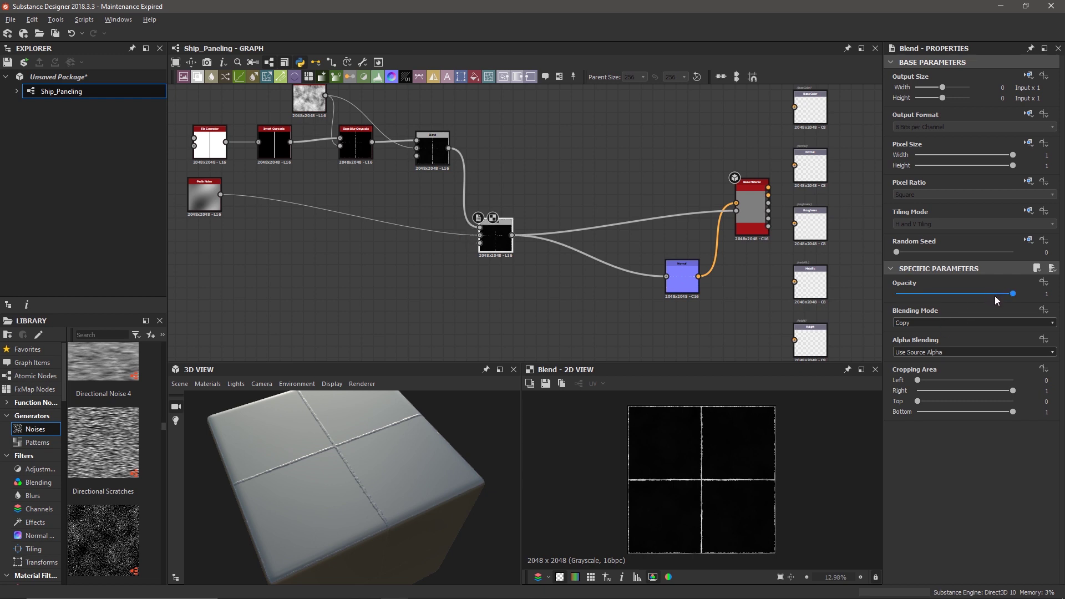
Set the new Blend node's opacity to 0.39 and check the surface on the cube
drag(1002, 294, 941, 308)
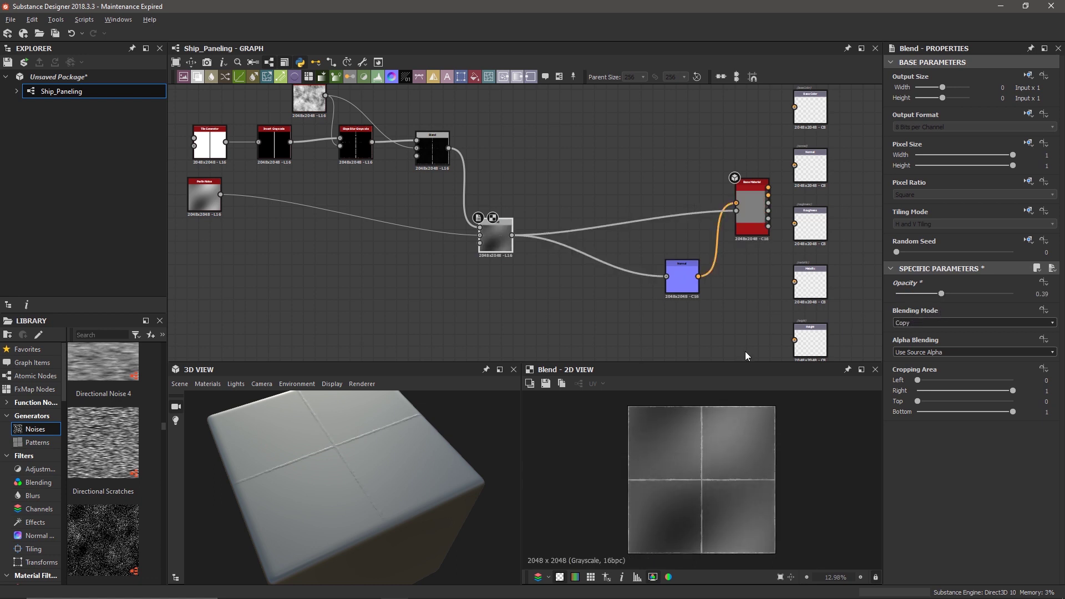
drag(402, 464, 406, 442)
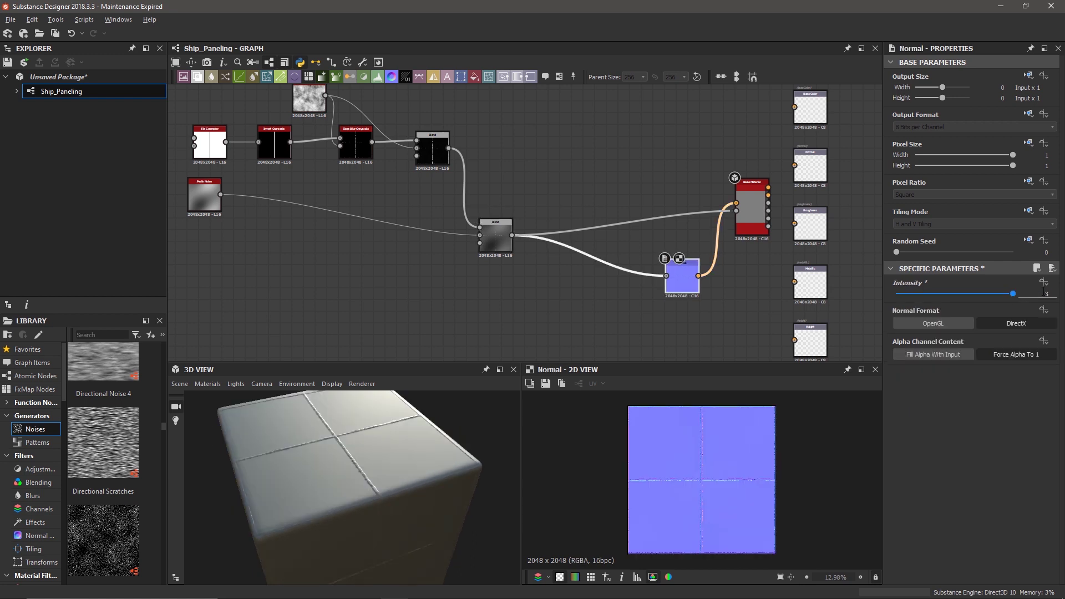
Try a Normal node intensity of 10 and examine the panel surface on the cube
double_click(1044, 293)
text(10)
key(Return)
mouse_move(374, 467)
mouse_down()
mouse_move(392, 513)
mouse_move(388, 453)
mouse_move(374, 468)
mouse_move(360, 451)
mouse_up()
scroll(371, 462, up, 5)
Set the Perlin Noise scale to 4
click(207, 202)
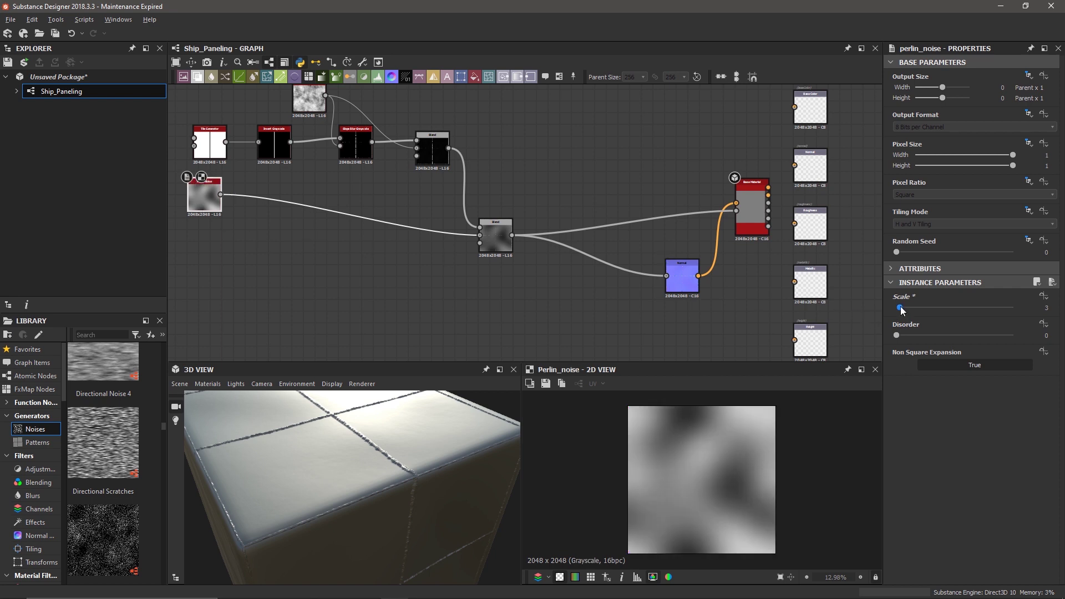
drag(900, 306, 901, 309)
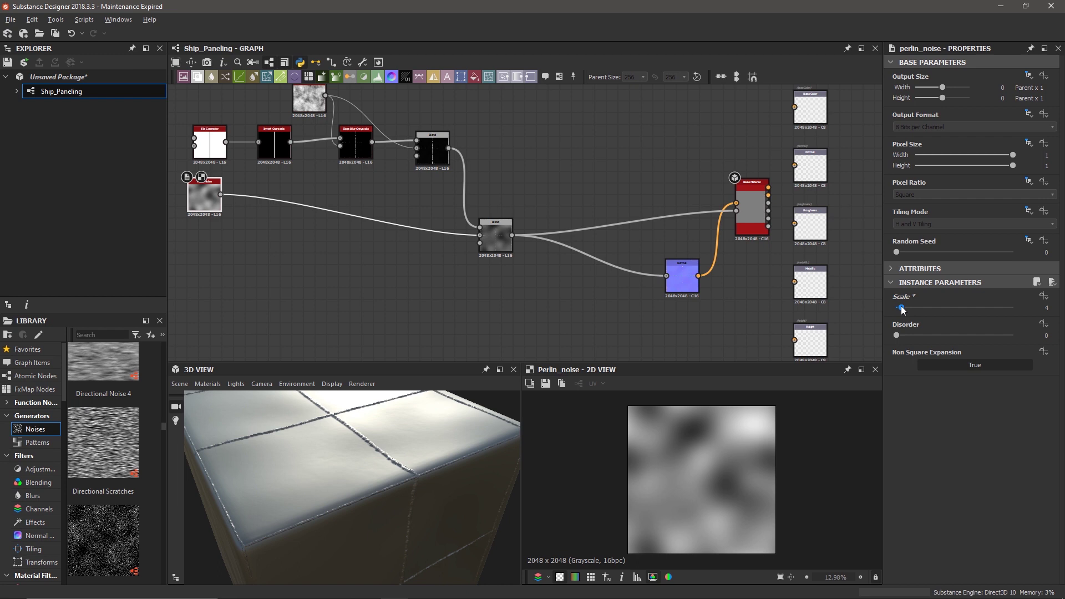
Try a Normal node intensity of 1 and examine the seams on the cube up close
click(681, 278)
double_click(1036, 293)
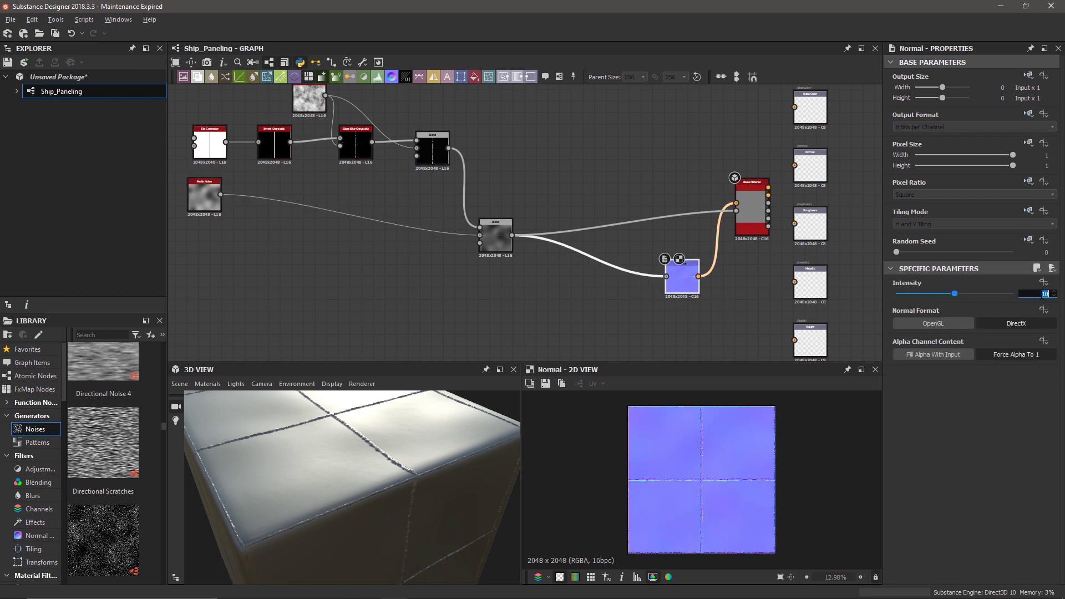
text(1)
key(Return)
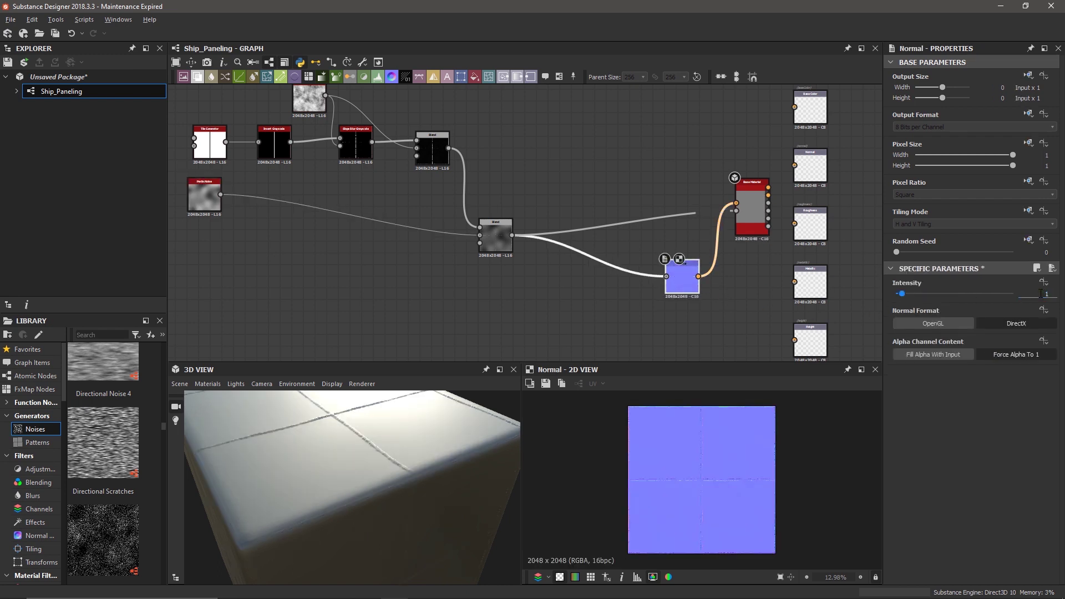
drag(318, 467, 318, 495)
scroll(327, 482, up, 5)
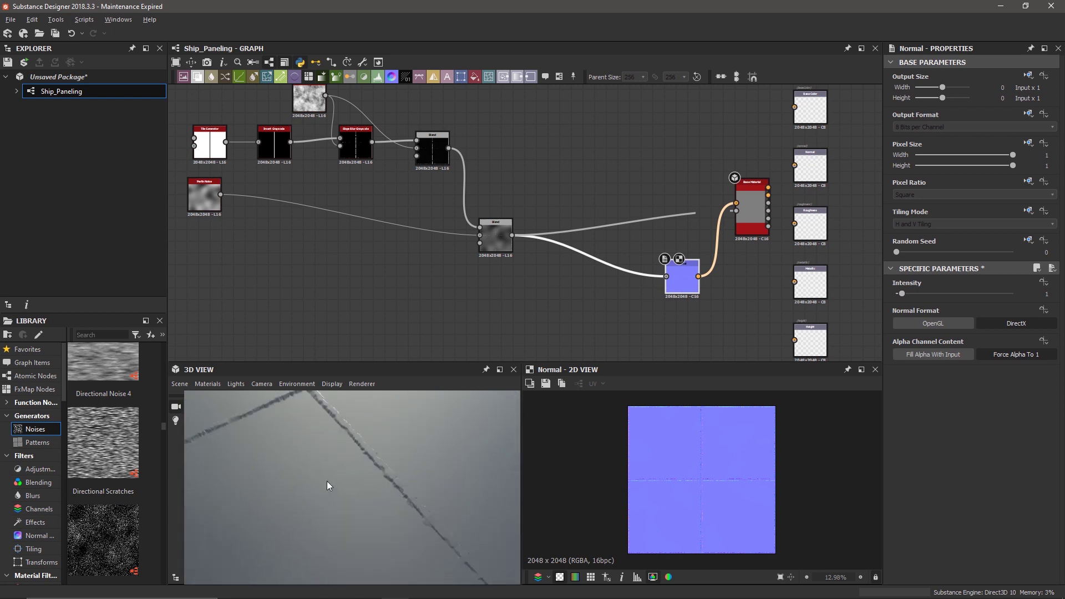
Try Normal node intensities of 31 and 3 while comparing the panel surface on the cube
text(31)
key(Return)
drag(369, 563, 365, 478)
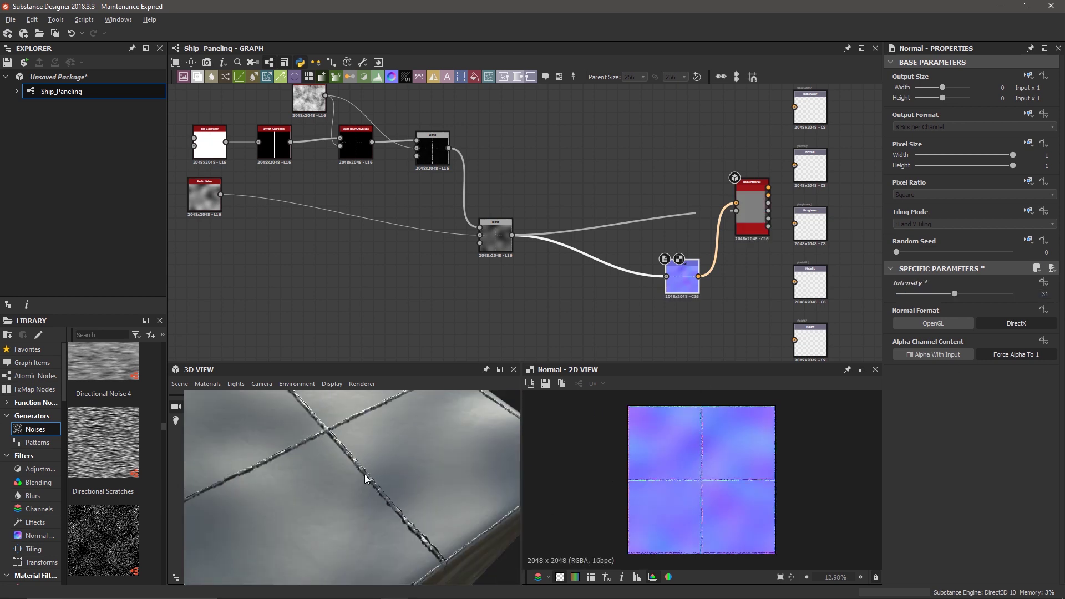
scroll(365, 478, down, 3)
double_click(1042, 293)
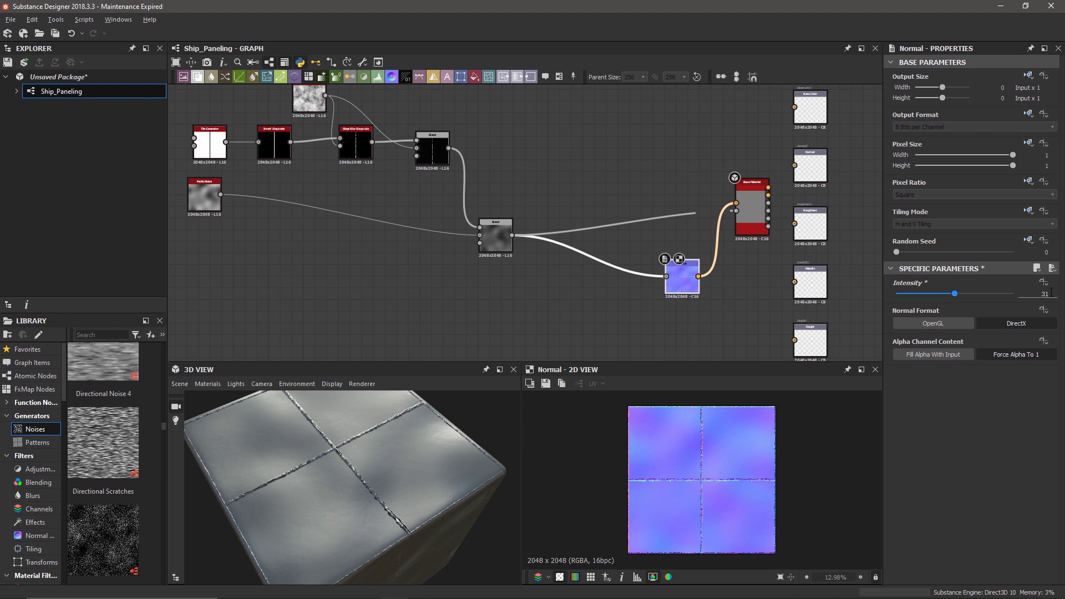
text(3)
key(Return)
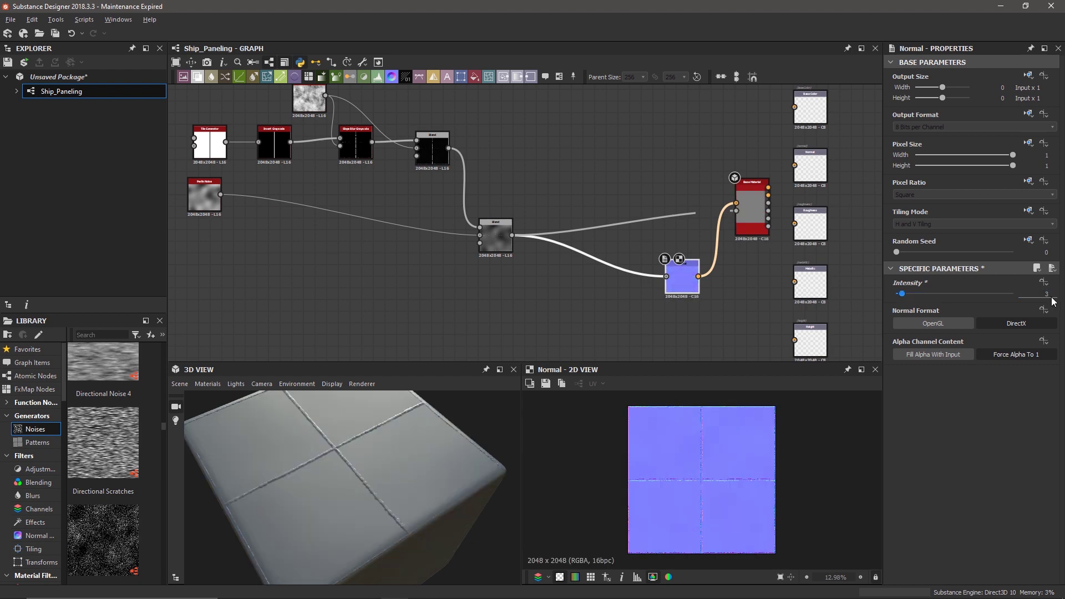
Set the Normal node's intensity to 24.09 and compare the cube's panels with the orange ship hull photo
drag(906, 295, 942, 301)
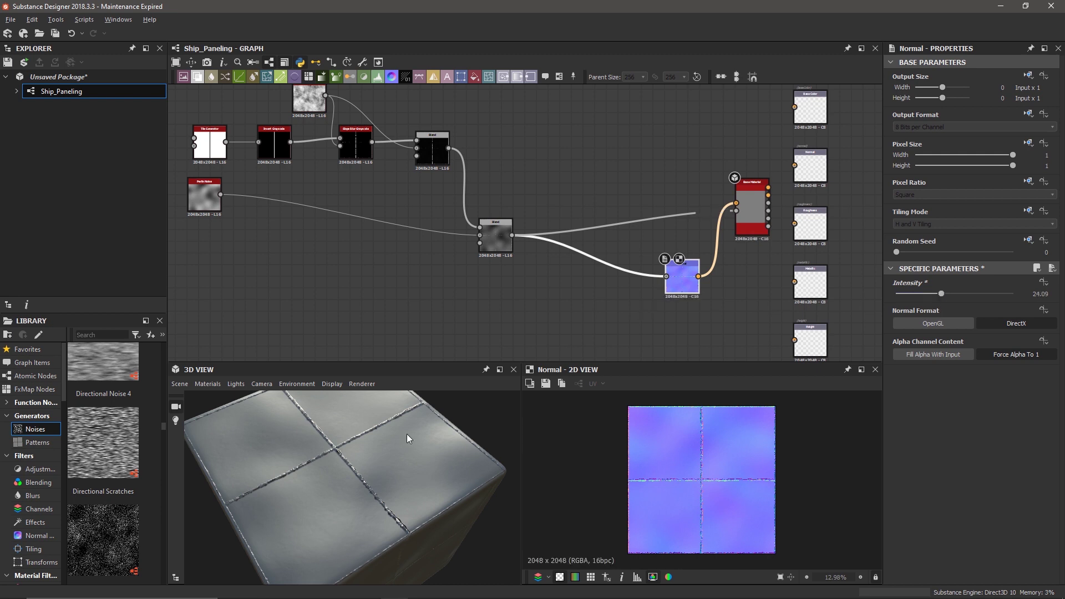
scroll(340, 463, up, 3)
scroll(340, 460, down, 6)
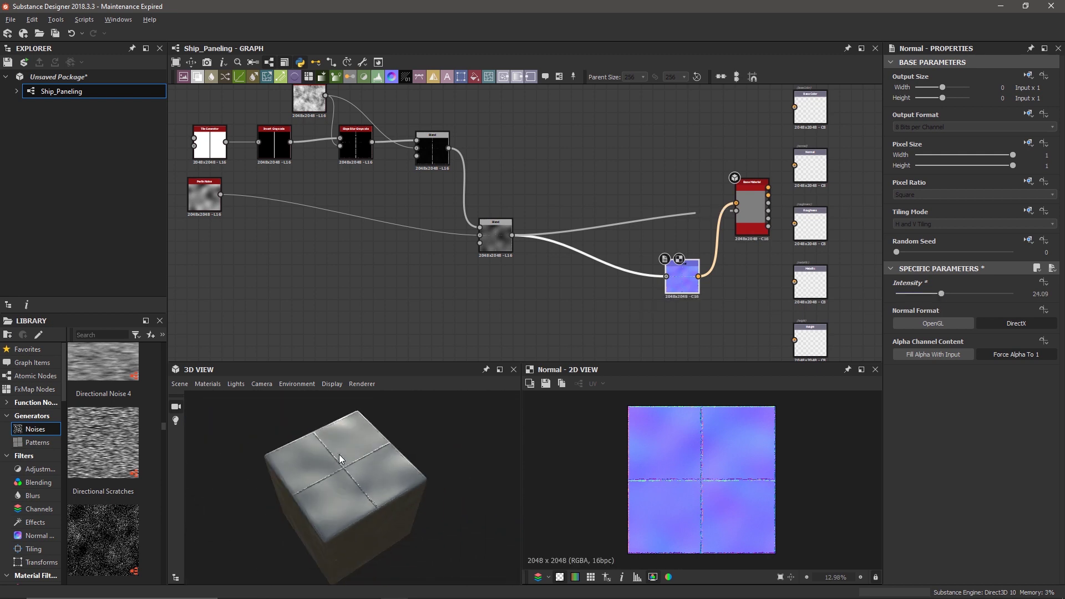
drag(340, 459, 310, 448)
drag(336, 491, 307, 490)
key(alt+Tab)
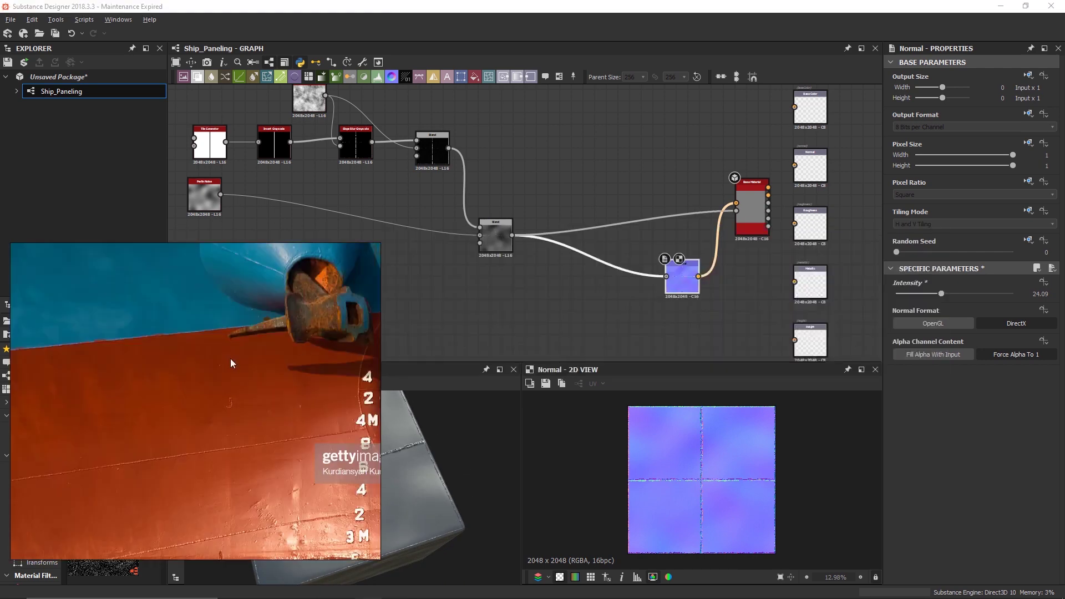
Examine the weld seams in the orange ship hull photo up close and return to Substance Designer
scroll(224, 457, up, 2)
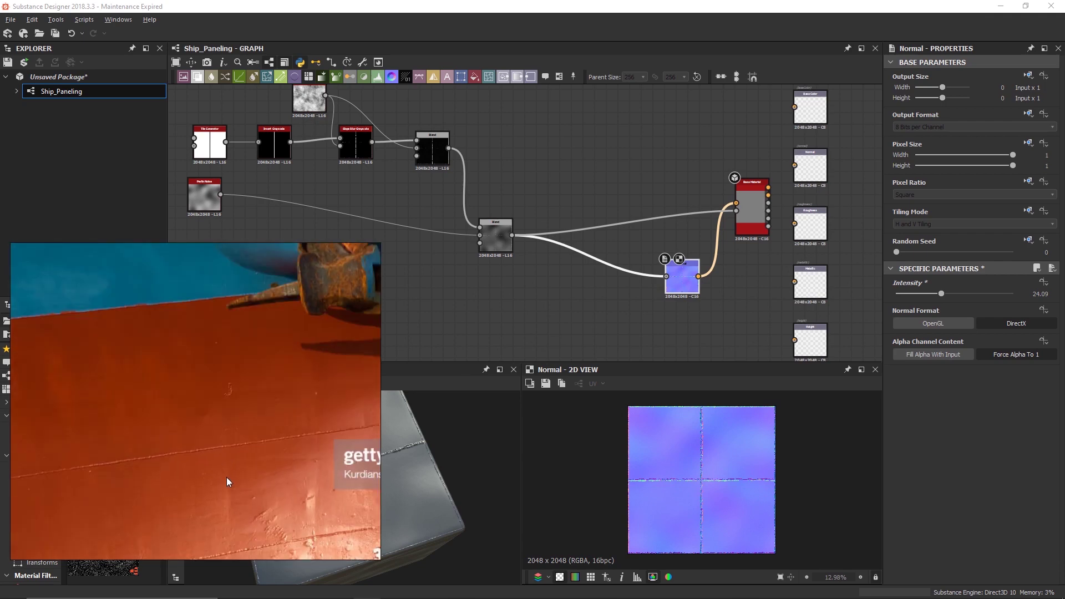
middle_drag(228, 480, 211, 434)
key(alt+Tab)
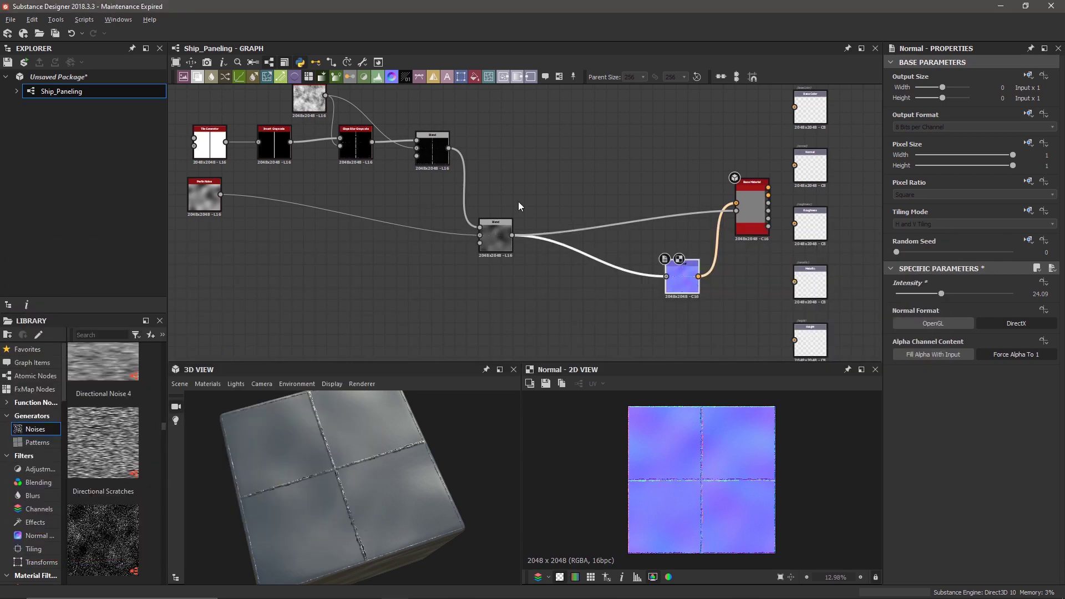
Set the opacity of the Blend combining seams and Perlin Noise to 0.06 and inspect the cube's top face
click(495, 238)
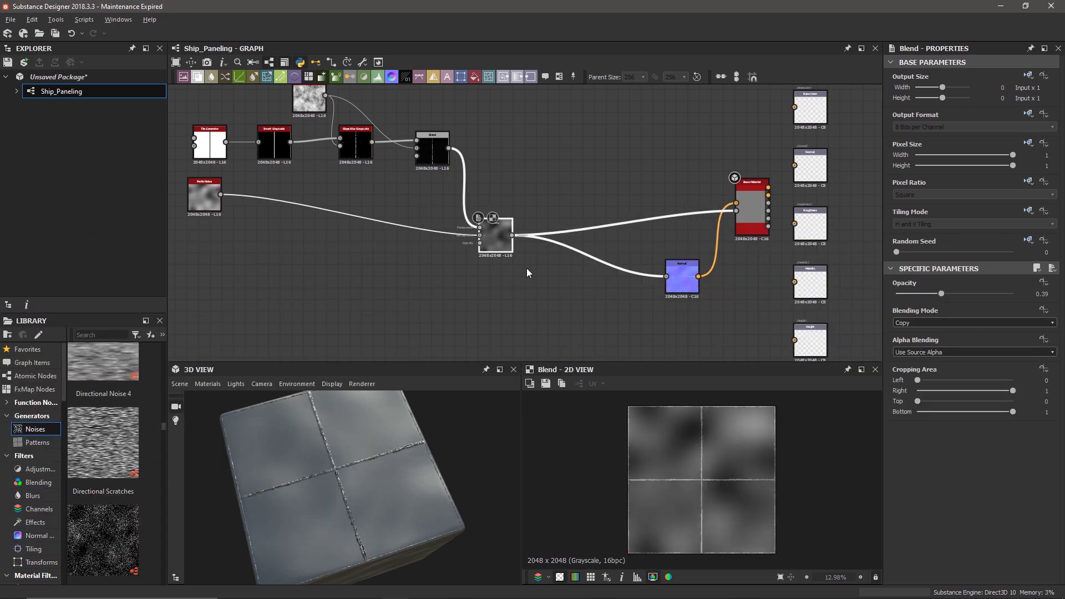
drag(943, 294, 903, 301)
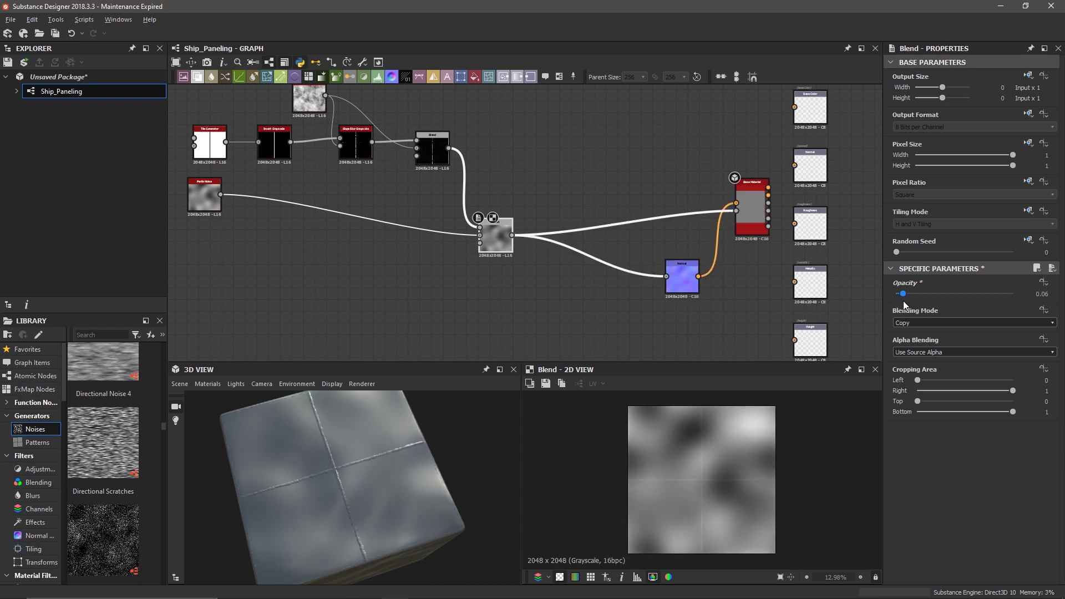
scroll(347, 490, up, 3)
drag(346, 489, 401, 451)
scroll(373, 445, down, 1)
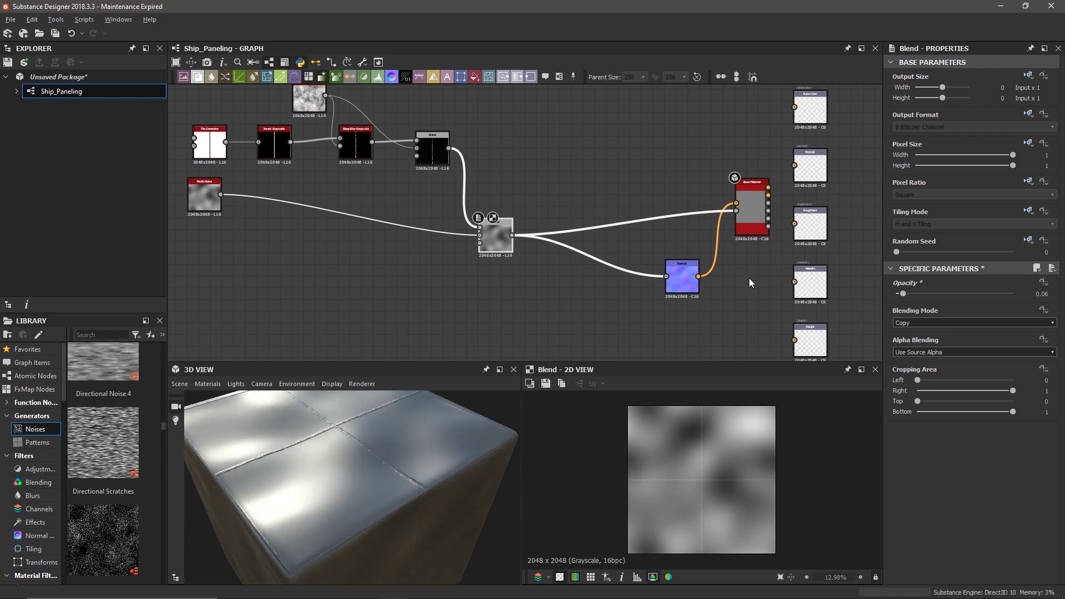
Set the base material's roughness value to 119 and check the reflections on the cube
click(754, 219)
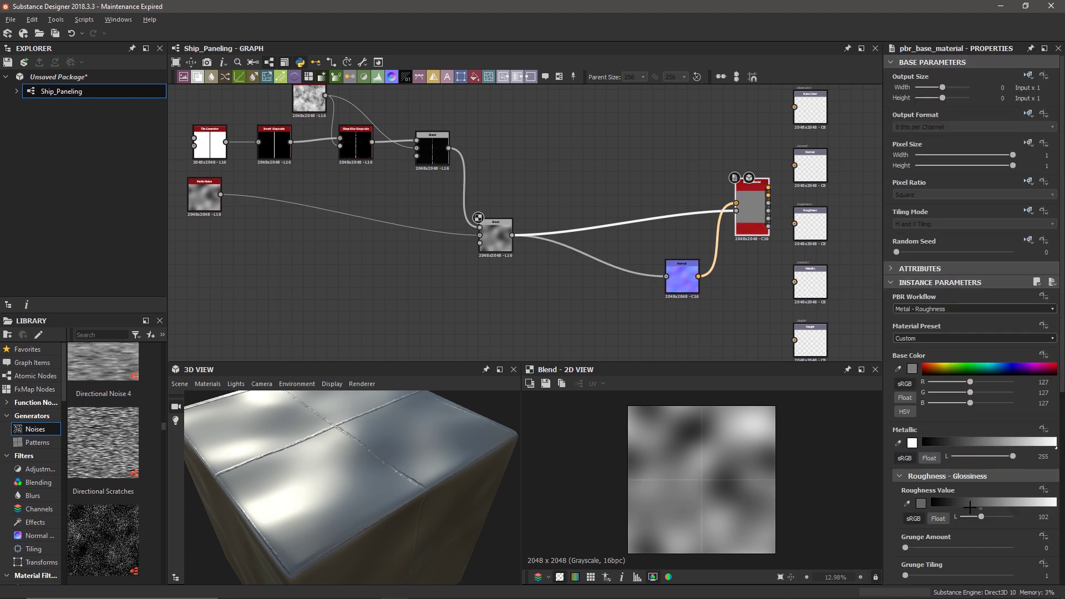
drag(974, 501, 989, 503)
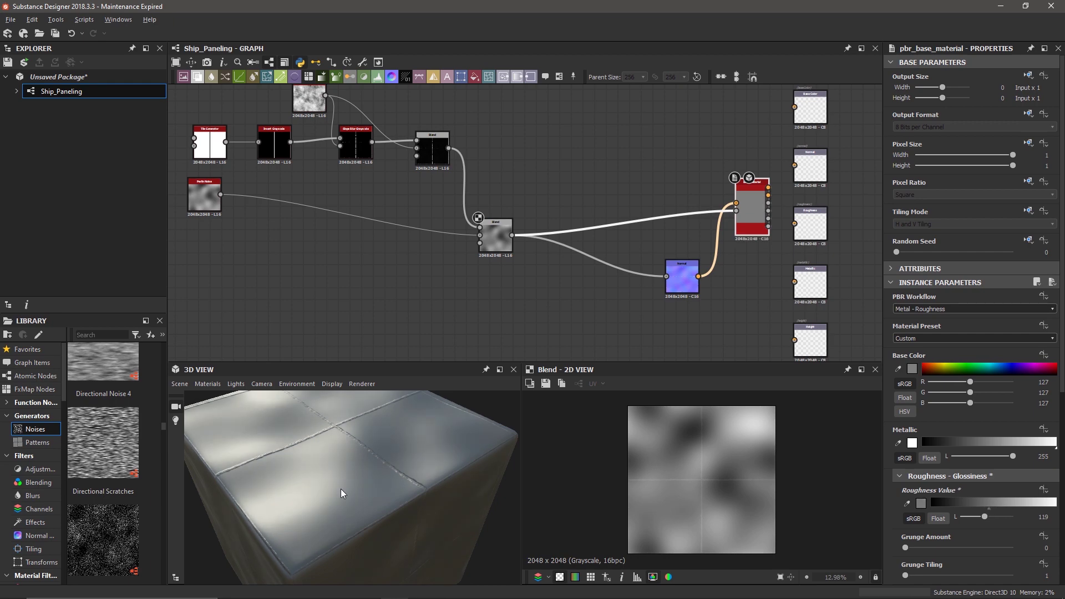
mouse_move(379, 484)
mouse_down()
mouse_move(349, 483)
mouse_move(388, 483)
mouse_move(341, 503)
mouse_move(363, 497)
mouse_up()
Try a lower metallic value on the base material and restore it to 255
drag(1051, 442, 993, 450)
mouse_move(442, 435)
mouse_down()
mouse_move(434, 465)
mouse_move(378, 452)
mouse_move(363, 469)
mouse_up()
drag(995, 445, 1063, 446)
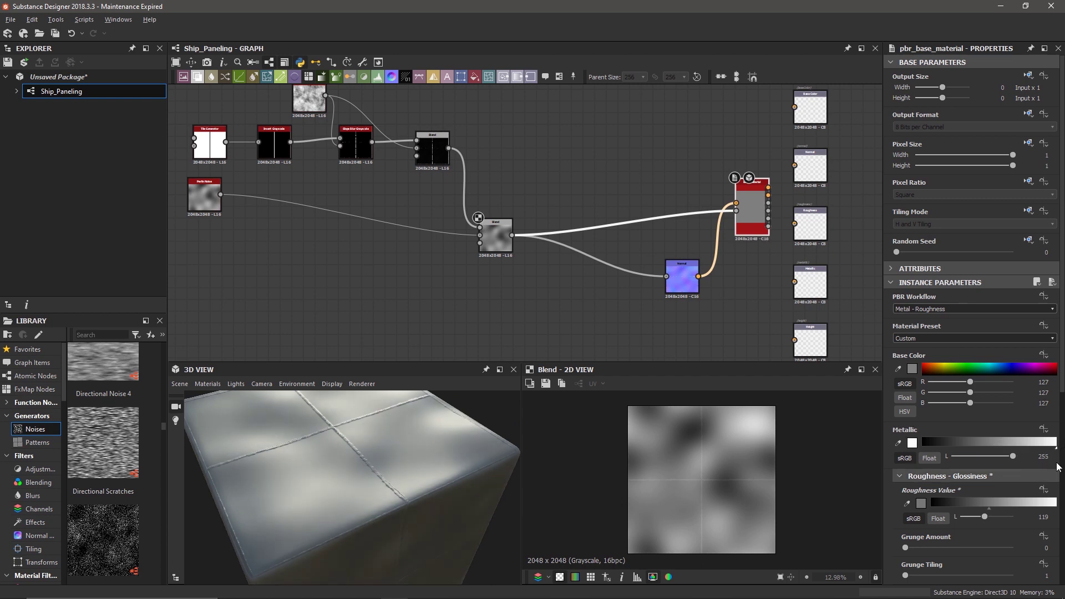
Set the base material's roughness to 117 and metallic to 211, checking the highlights on the cube
mouse_move(997, 504)
mouse_down()
mouse_move(953, 507)
mouse_move(987, 505)
mouse_up()
drag(392, 440, 400, 497)
drag(1053, 443, 1015, 444)
drag(312, 490, 338, 498)
Preview the paneling on the Plane (hi-res) mesh and examine its seams up close
click(181, 384)
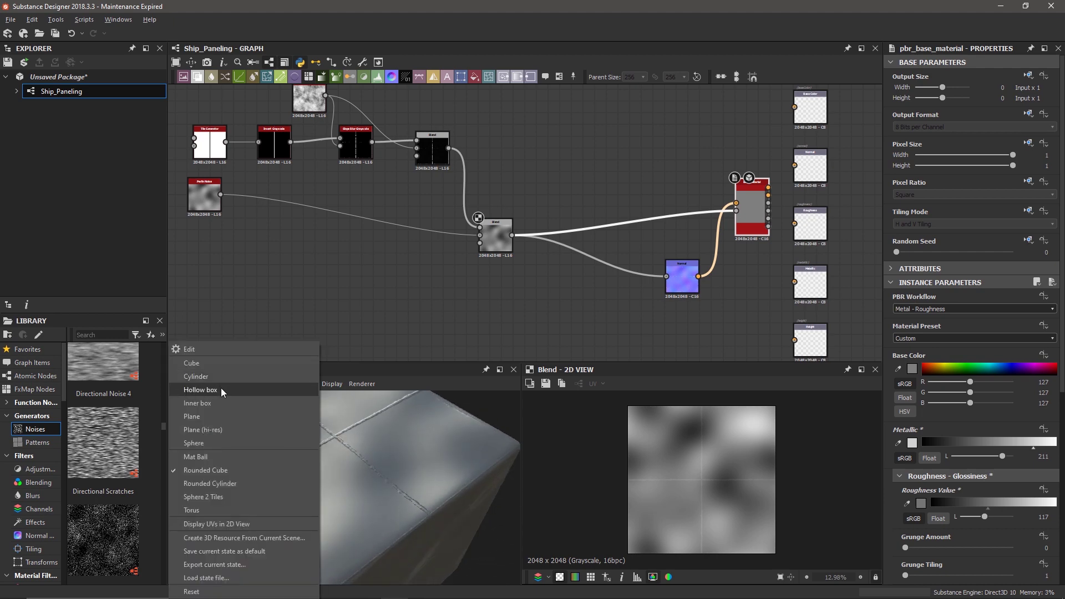
click(227, 431)
drag(369, 511, 338, 474)
scroll(351, 520, up, 4)
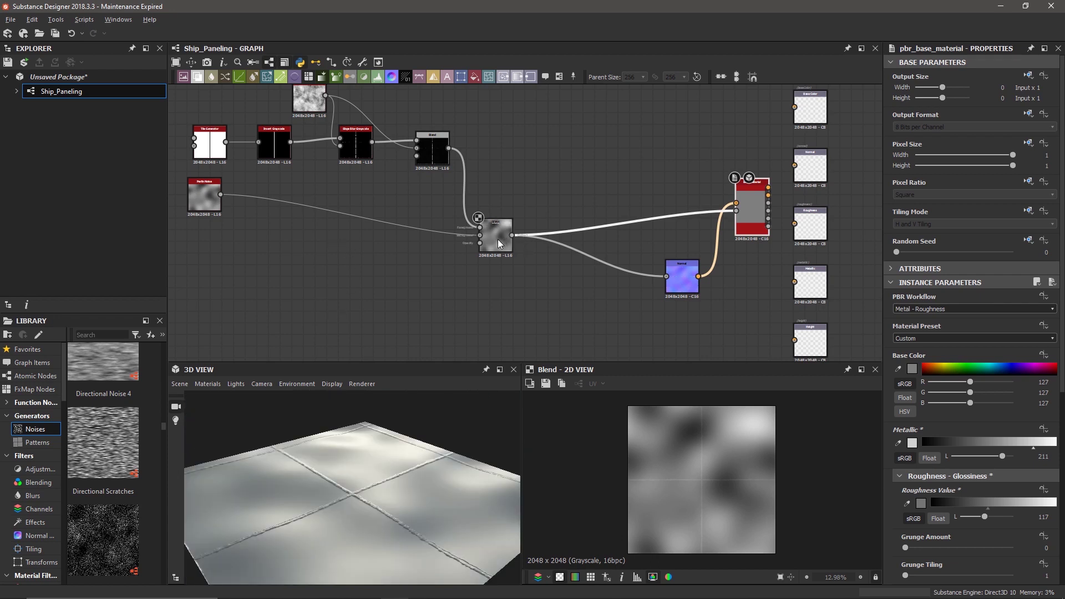
Set the Perlin Noise scale to 2 and inspect the smoother warping across the plane
double_click(204, 195)
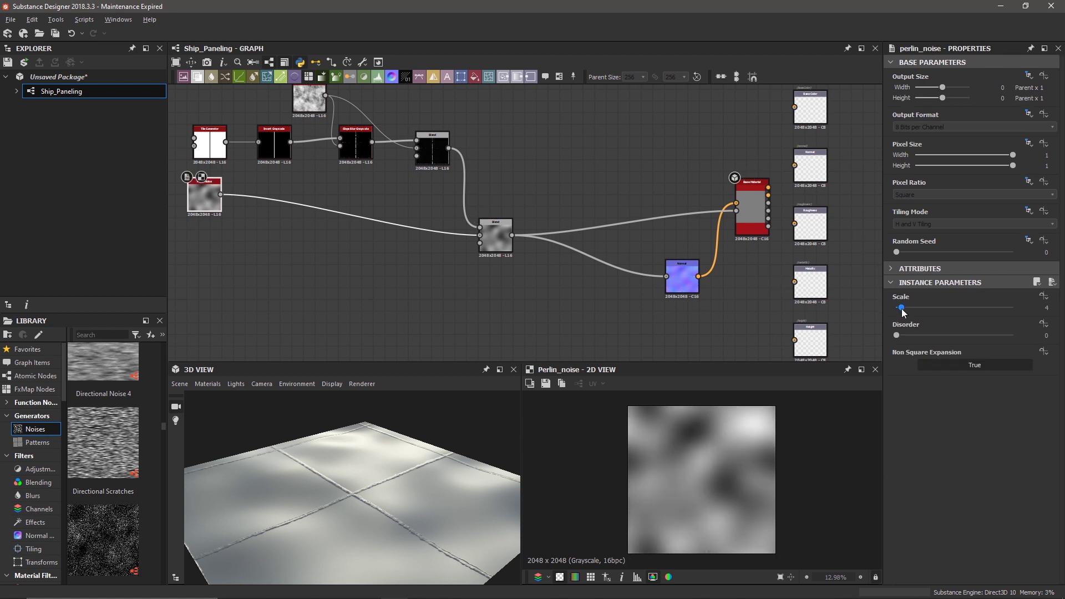
drag(901, 309, 898, 314)
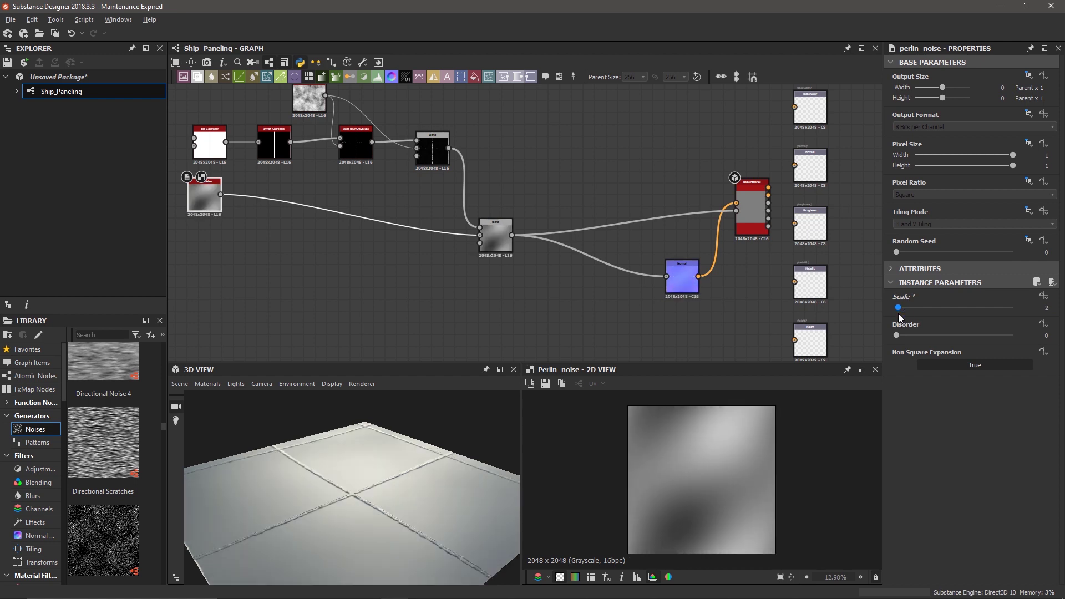
drag(371, 521, 314, 555)
scroll(371, 451, down, 4)
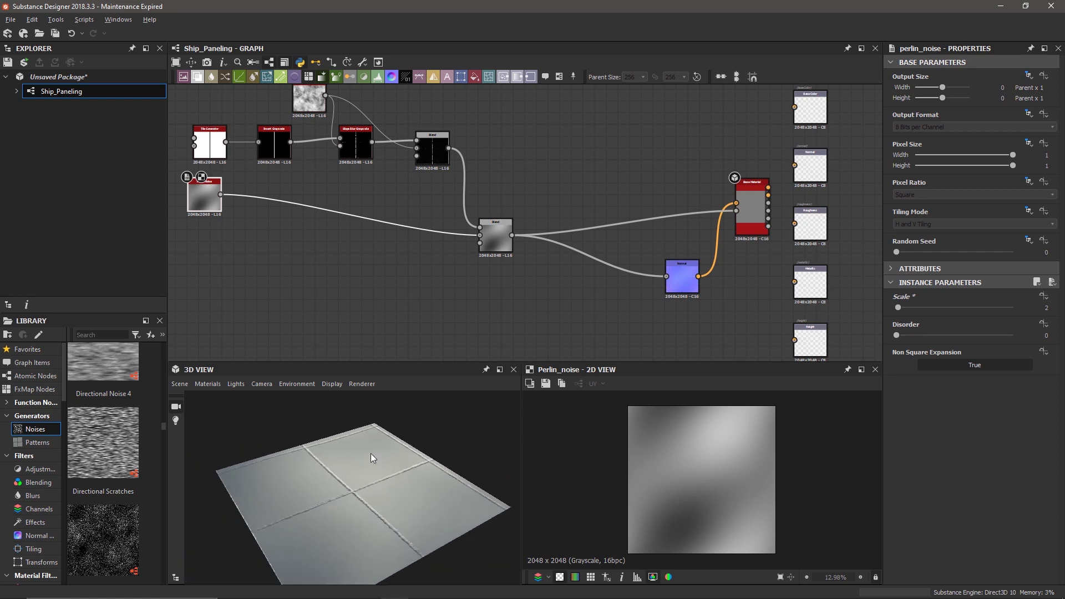
scroll(365, 456, down, 2)
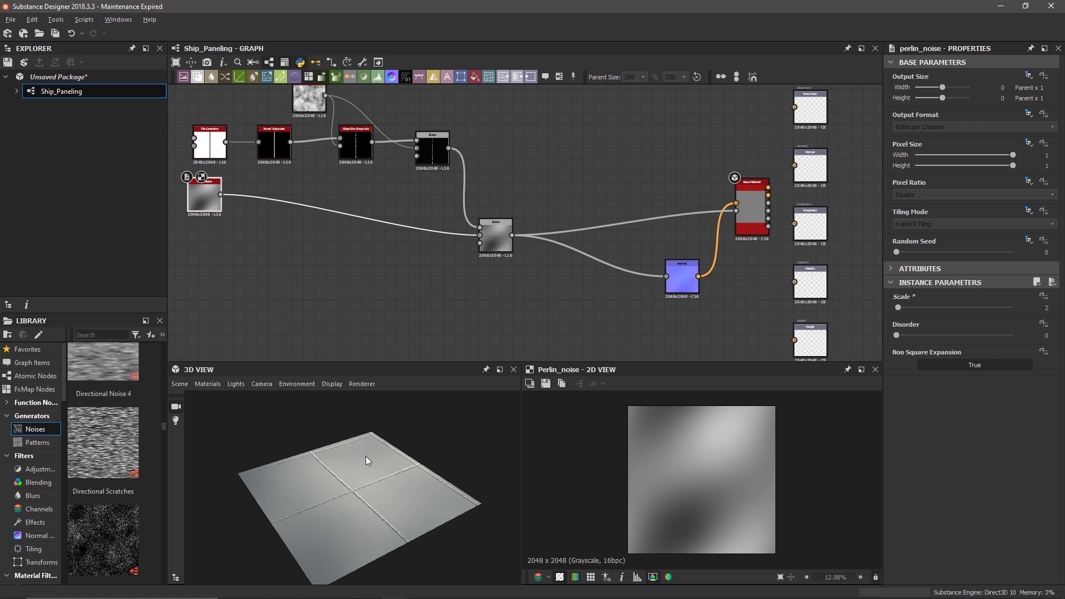
Try the Cube preview mesh, switch the 3D view to Rounded Cube, and inspect its paneled top face
click(180, 384)
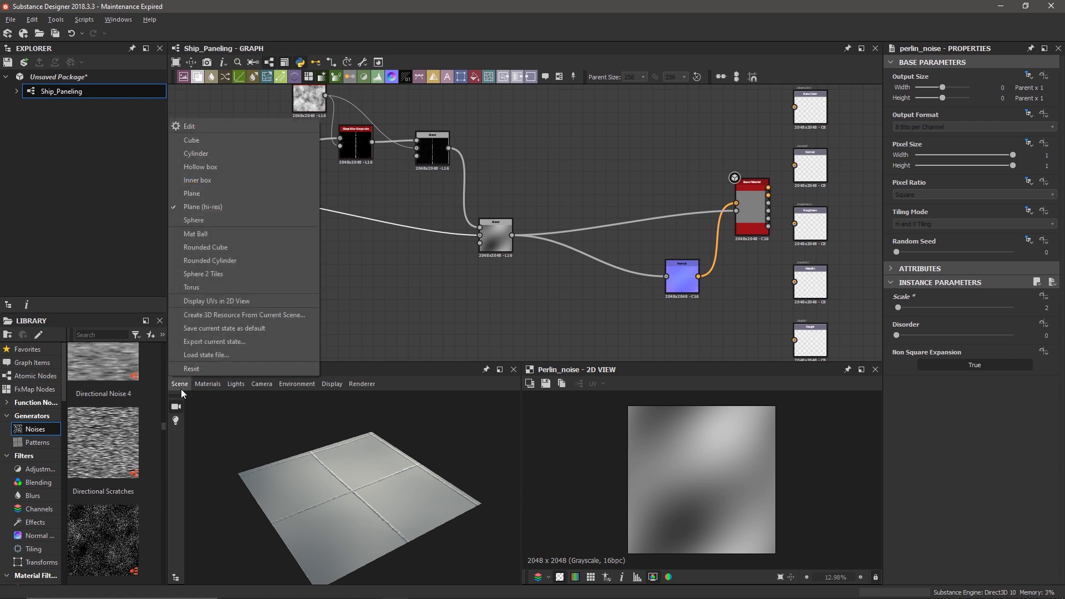
click(211, 141)
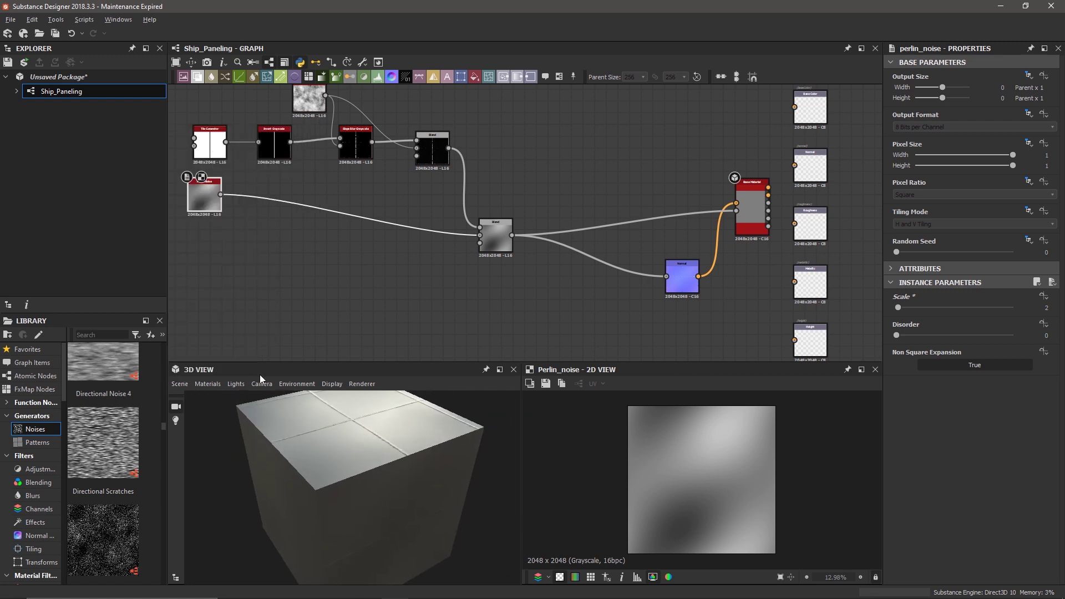
click(180, 384)
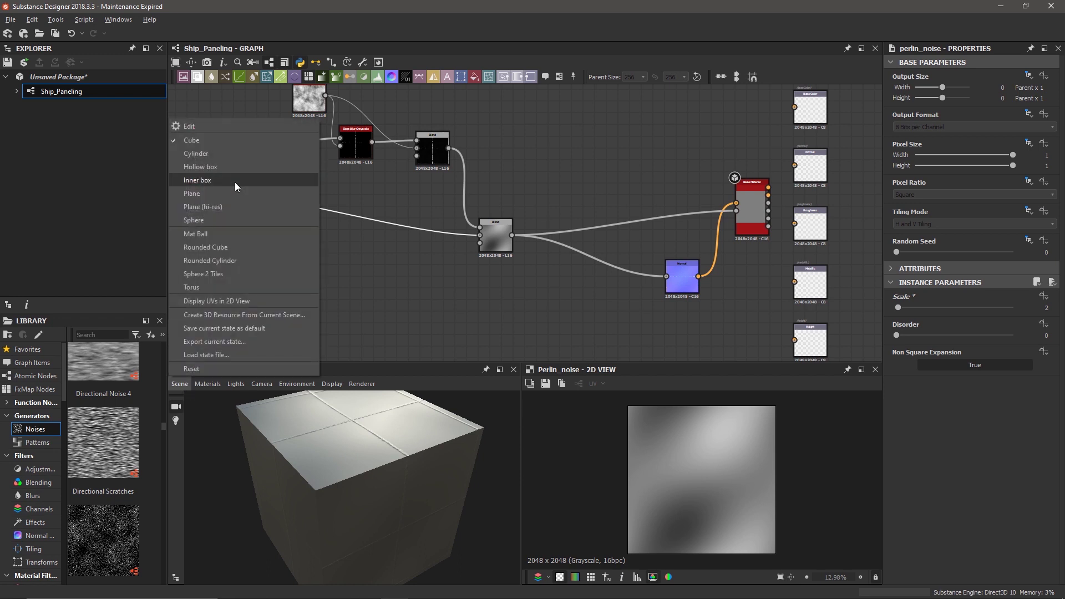
click(231, 247)
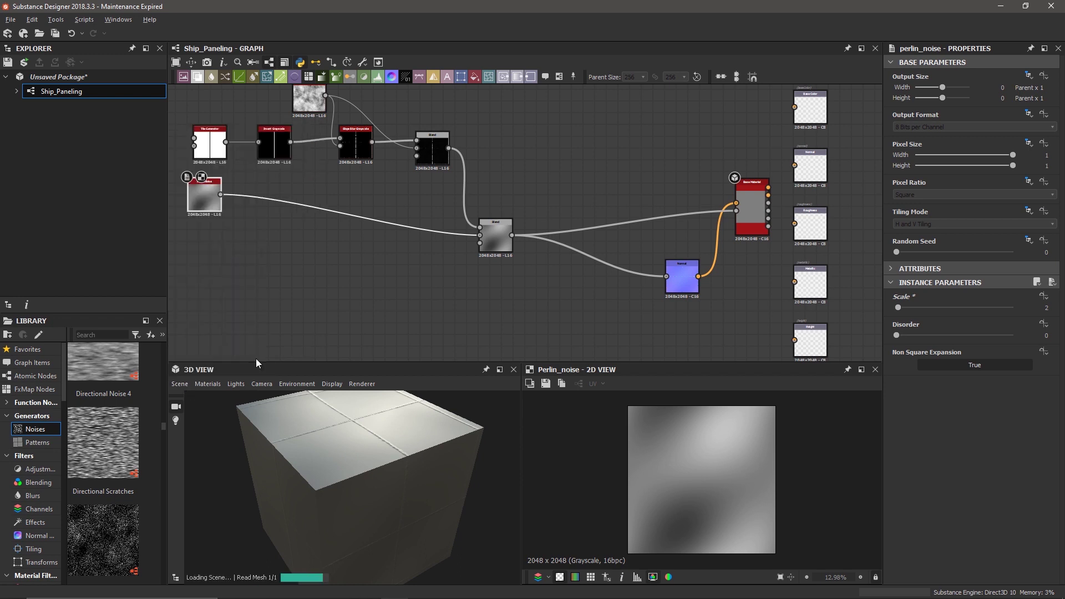
drag(324, 478, 355, 484)
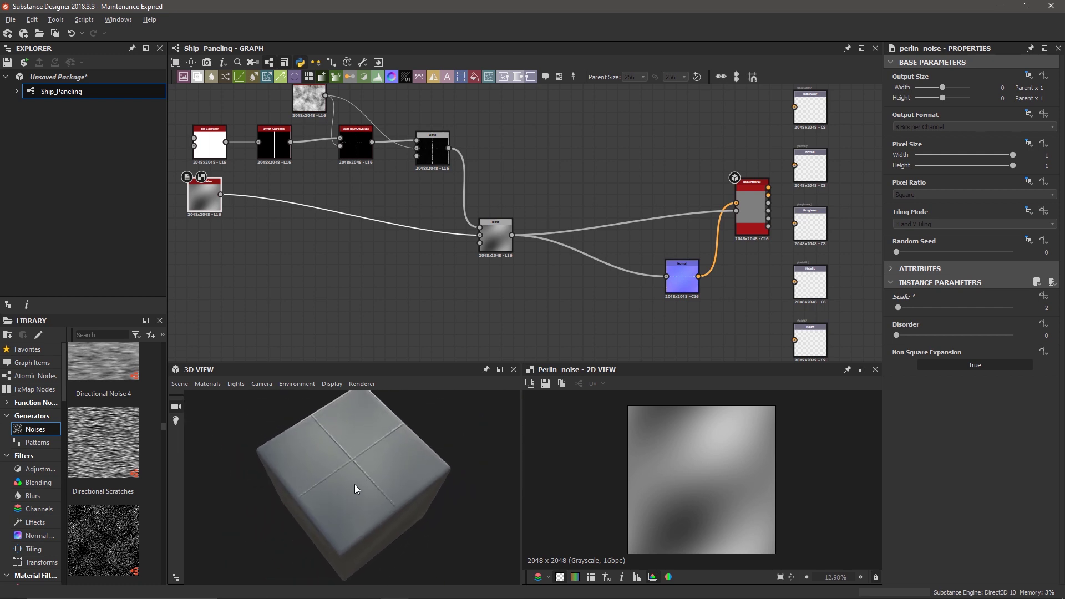
Switch to the PureRef board and examine the rivets and panel joints in the blue-grey metal photo
key(alt+Tab)
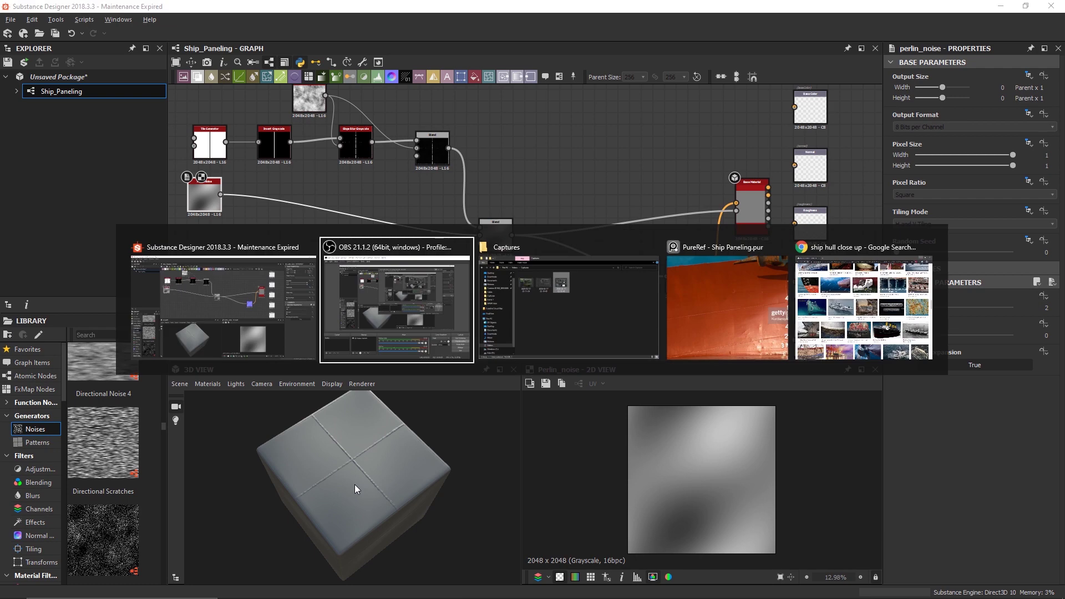
key(Tab)
key(Tab)
scroll(245, 484, down, 5)
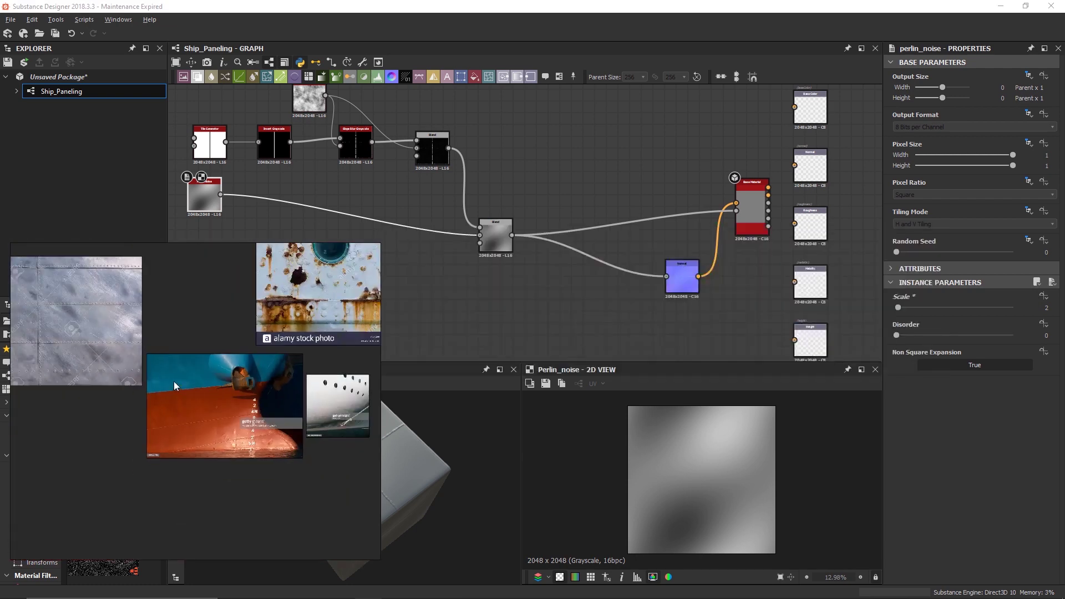
middle_drag(164, 371, 285, 400)
scroll(196, 370, up, 4)
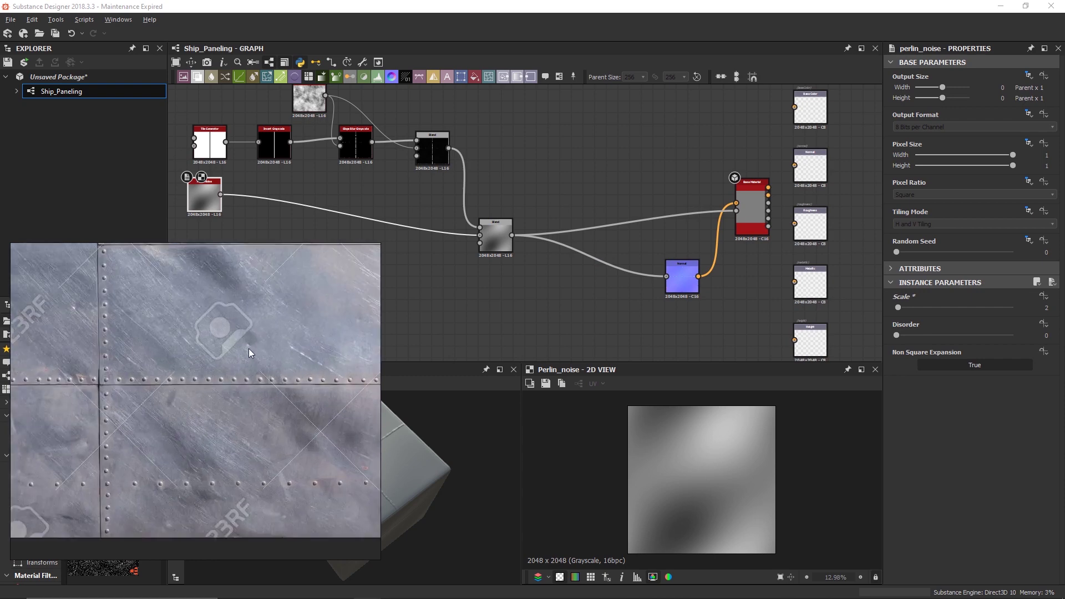
scroll(234, 354, up, 2)
middle_drag(238, 362, 226, 392)
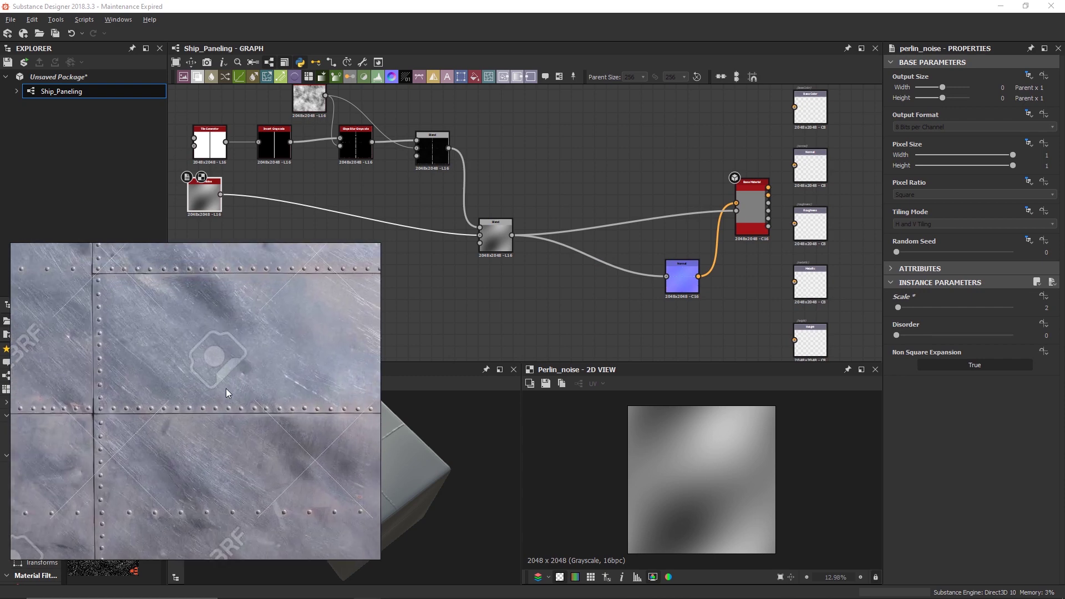
Compare the panel layouts in the grey plate, brushed metal and riveted panel photos on the reference board
scroll(224, 405, down, 5)
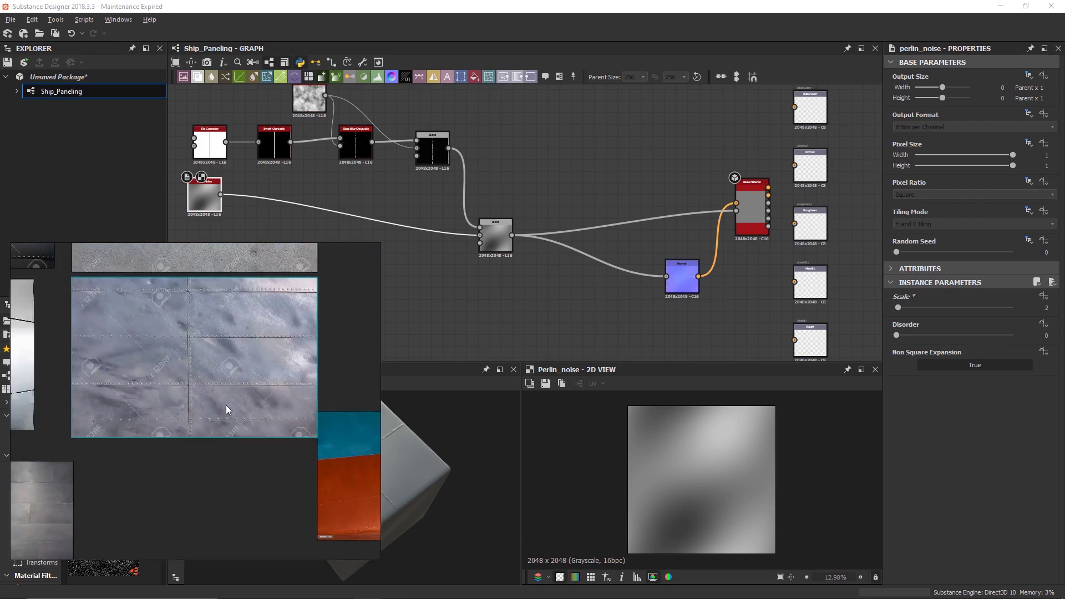
drag(72, 462, 104, 461)
middle_drag(139, 408, 320, 434)
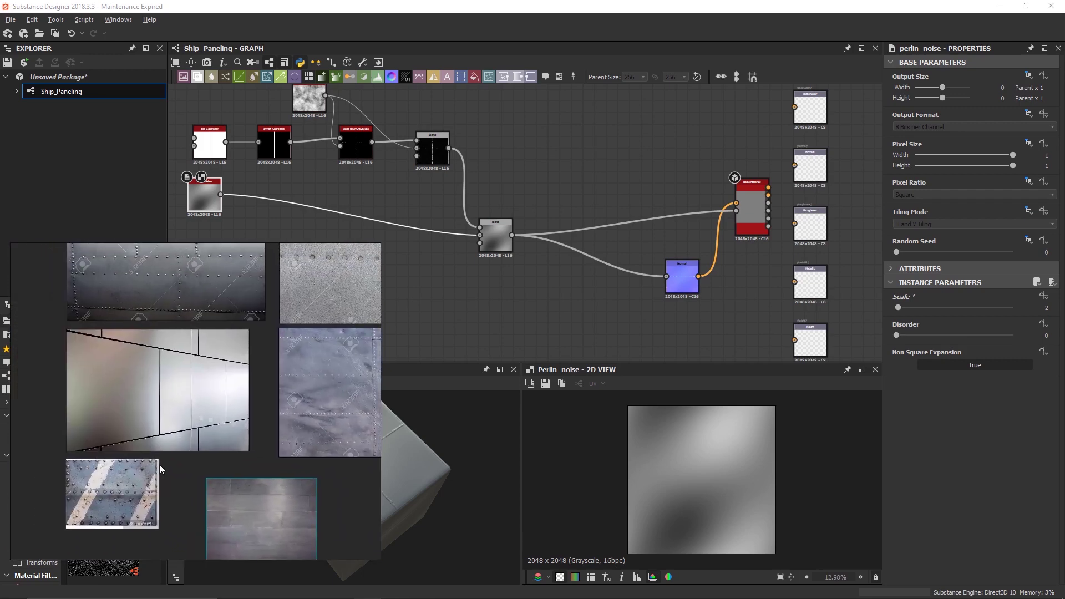
scroll(135, 478, up, 6)
scroll(135, 474, down, 4)
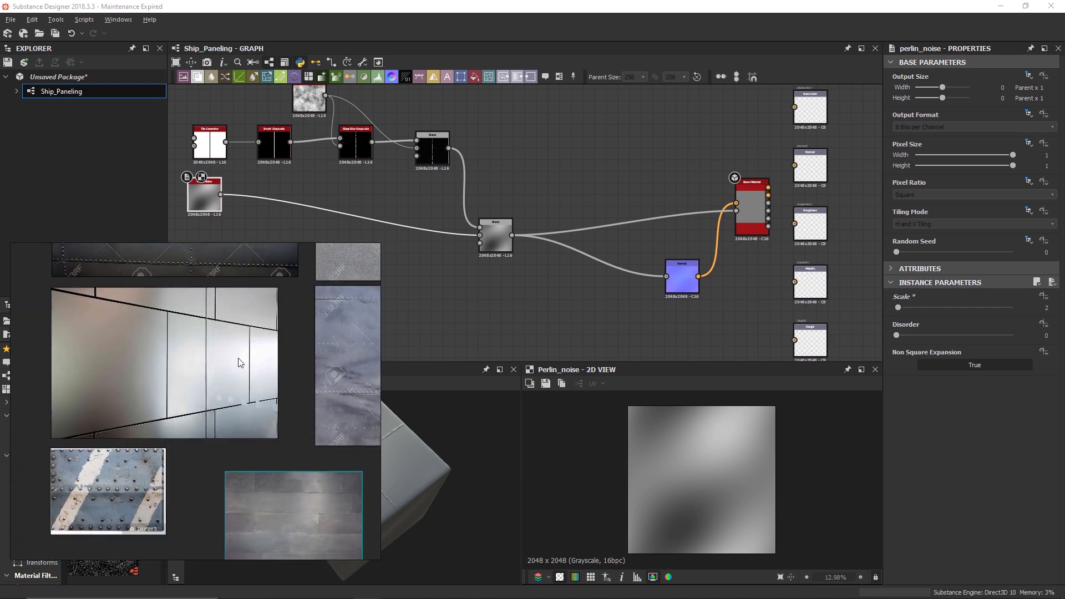
middle_drag(254, 329, 196, 470)
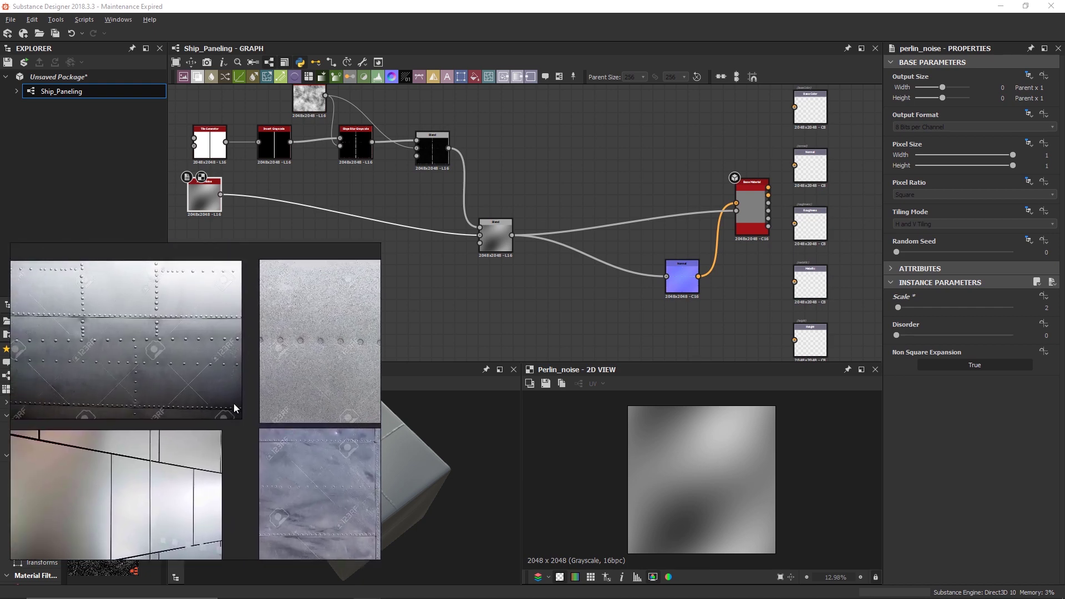
scroll(234, 406, down, 3)
scroll(239, 393, down, 2)
Examine the panel seams in the turquoise hull photo with tyres and the white hull photo with portholes
middle_drag(241, 387, 124, 408)
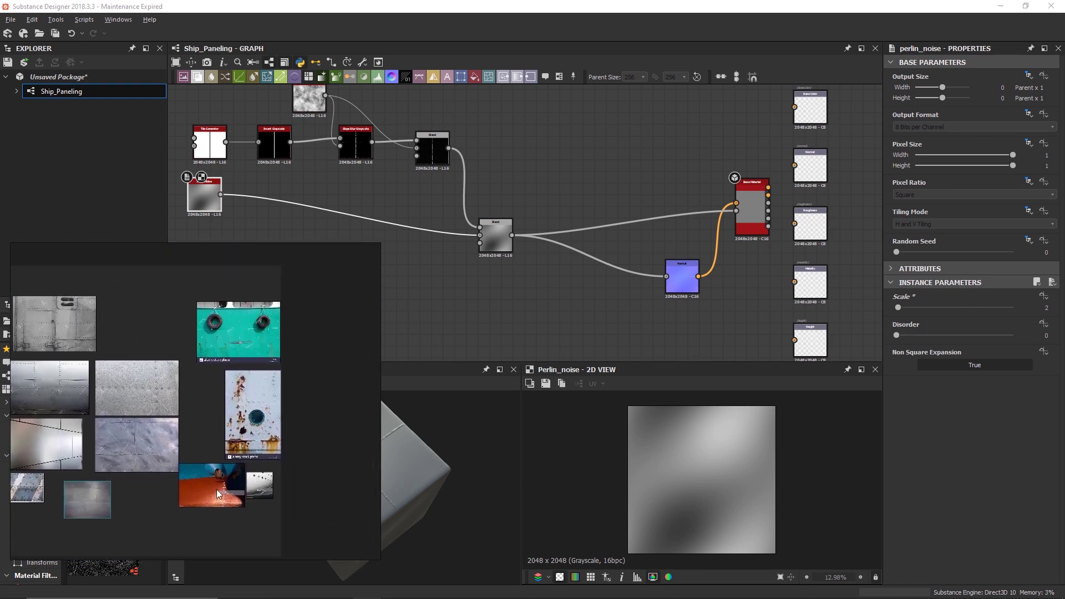
scroll(212, 492, up, 2)
middle_drag(261, 255, 200, 394)
scroll(240, 331, up, 5)
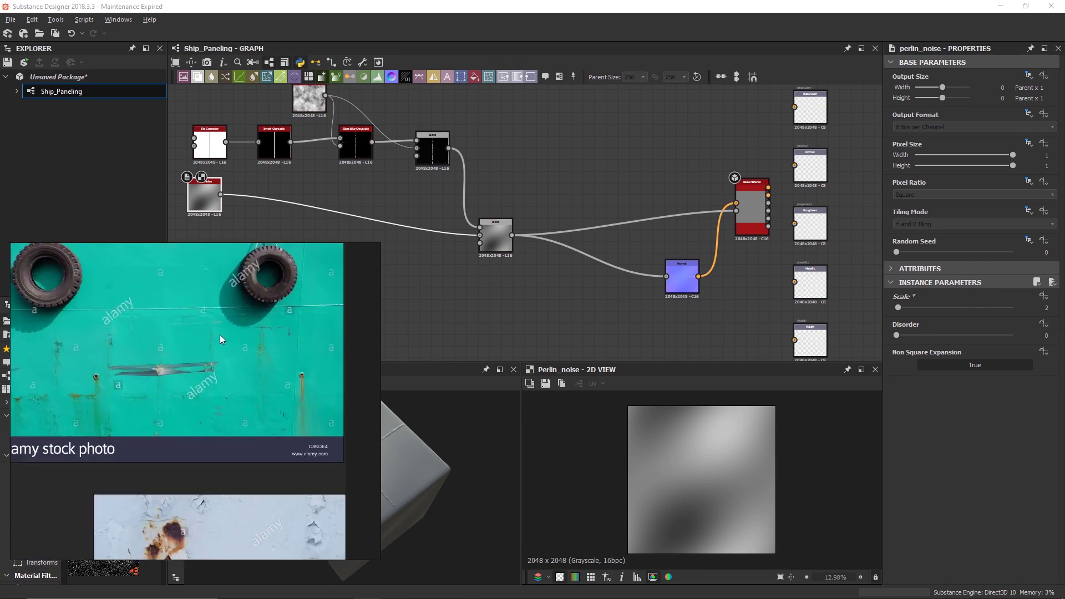
scroll(210, 335, up, 2)
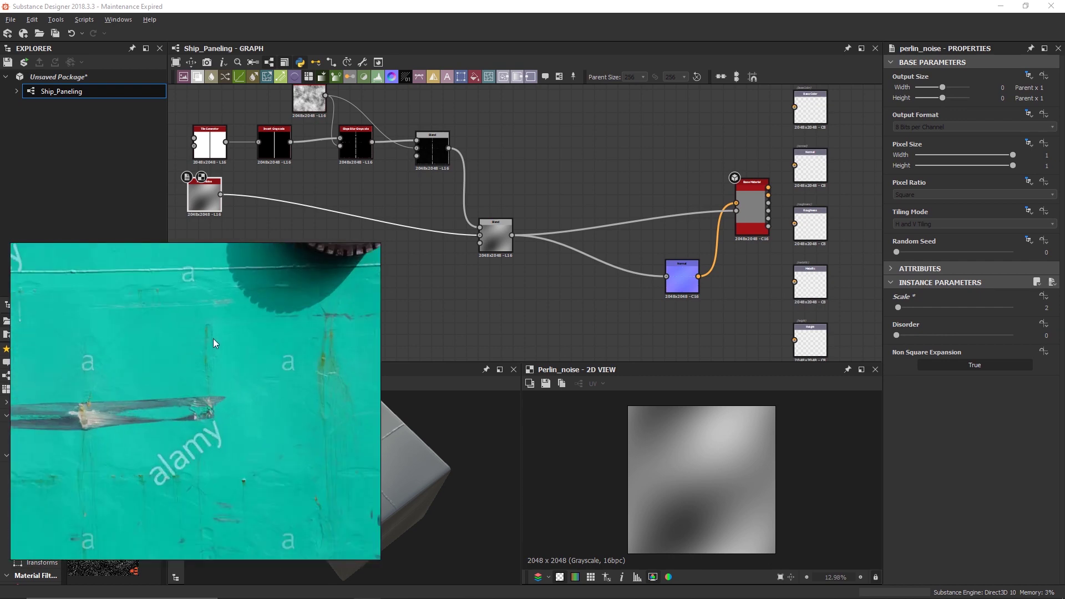
scroll(232, 348, down, 1)
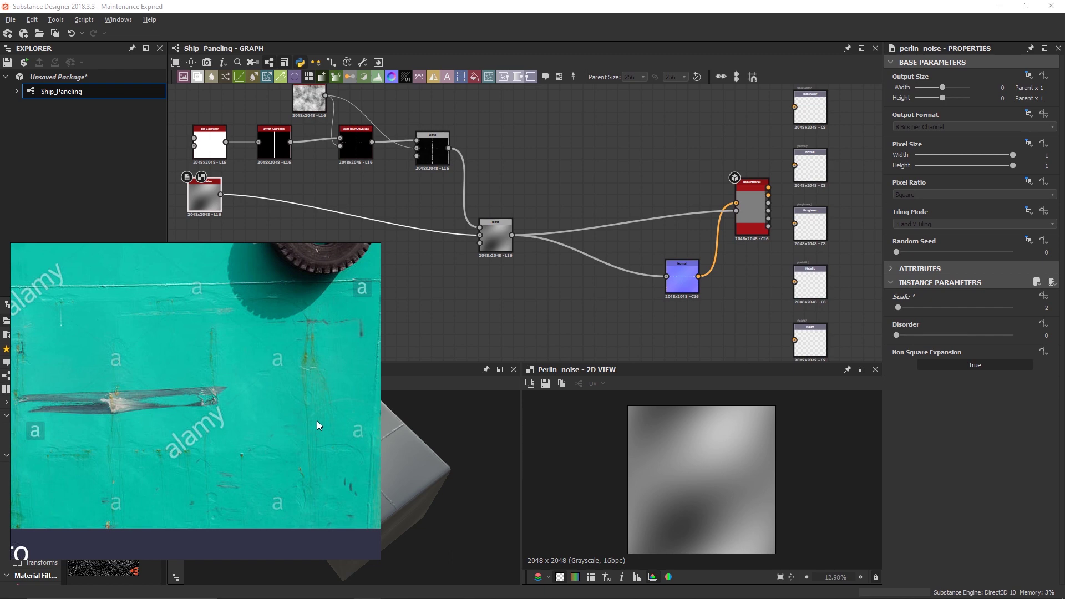
scroll(203, 452, down, 3)
middle_drag(203, 448, 205, 412)
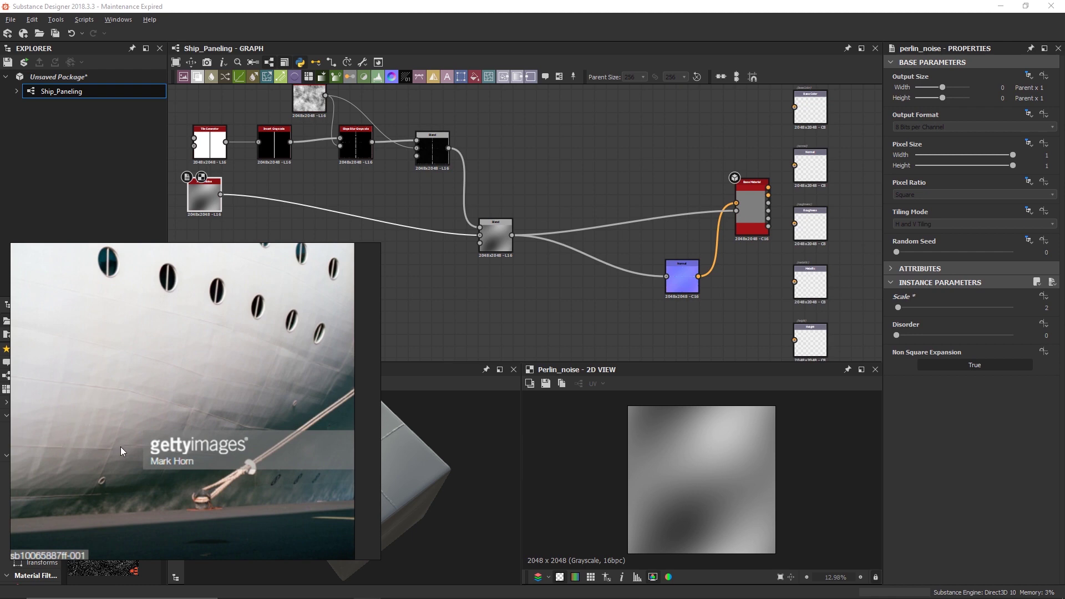
Return to Substance Designer and add a Tile Generator node below the Perlin Noise node
click(395, 273)
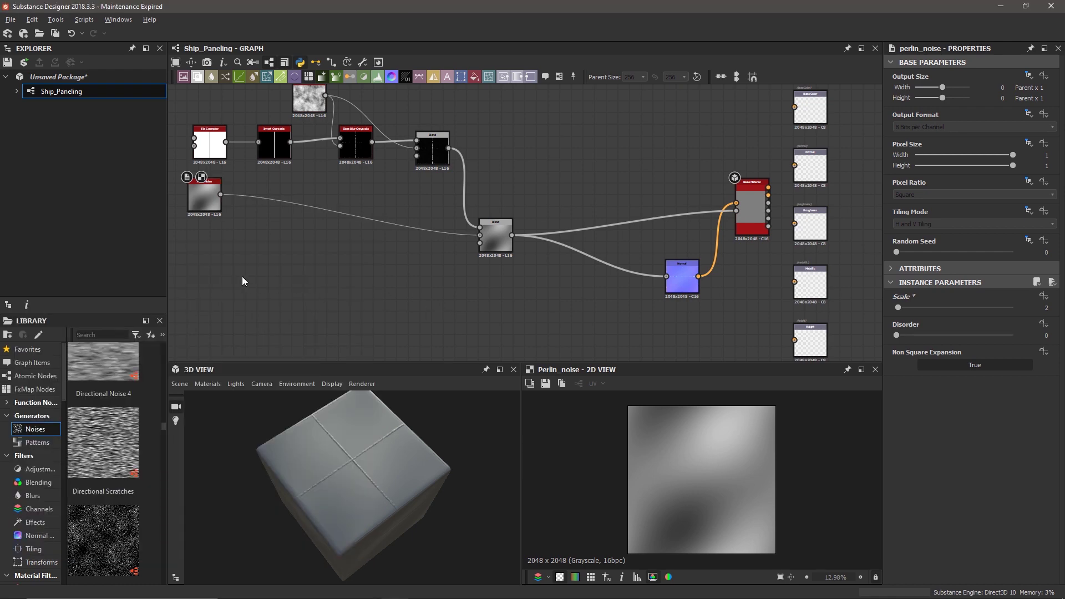
key(space)
text(tile)
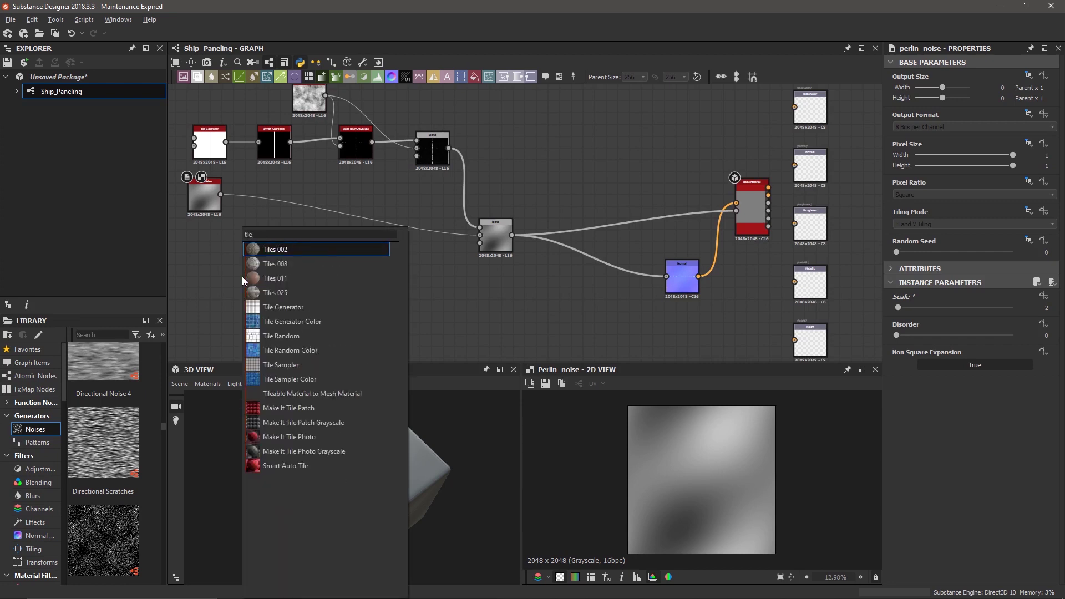
text( ge)
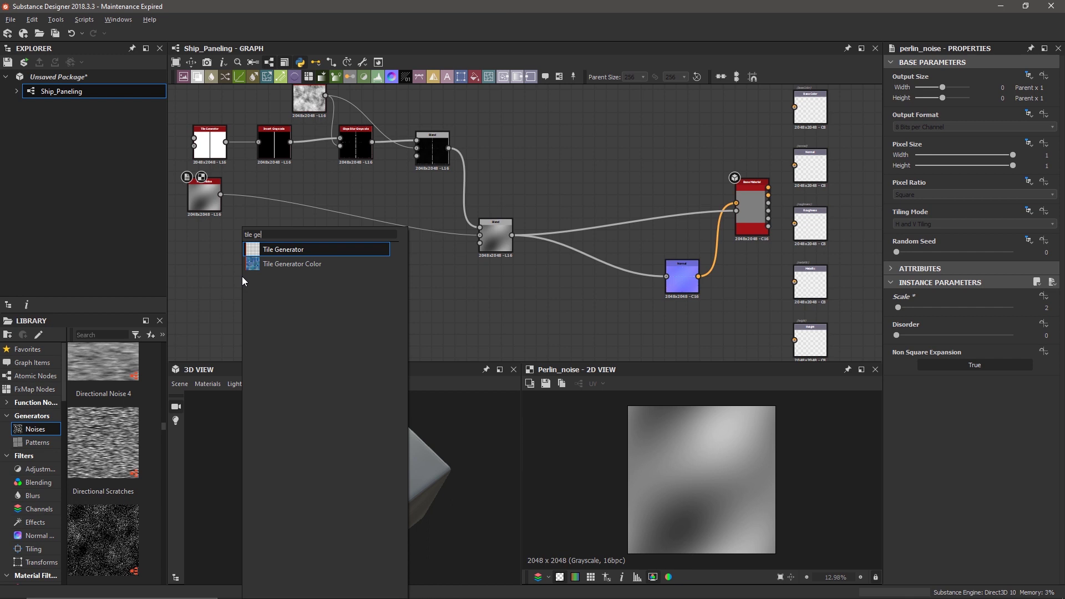
key(Return)
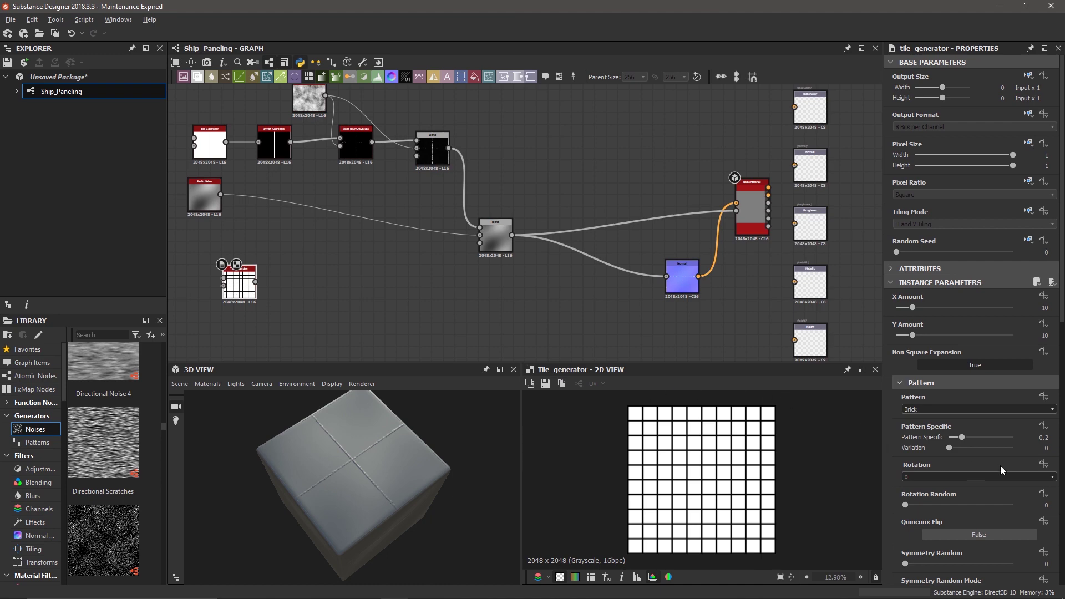
Set the new Tile Generator's Luminance Random to 0.45
scroll(999, 465, down, 7)
scroll(1000, 461, down, 8)
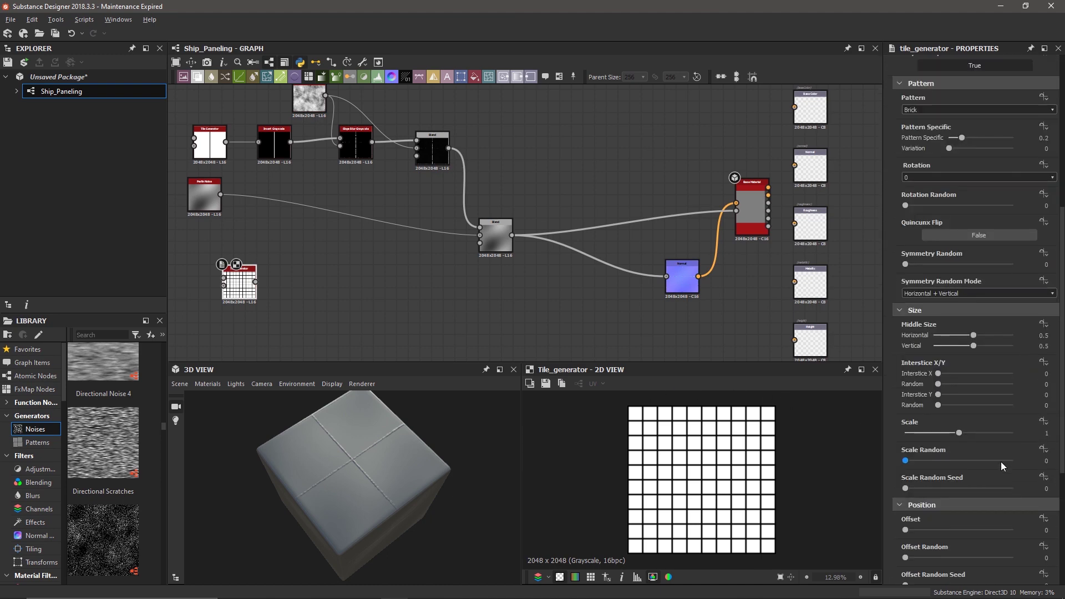
scroll(1000, 461, down, 1)
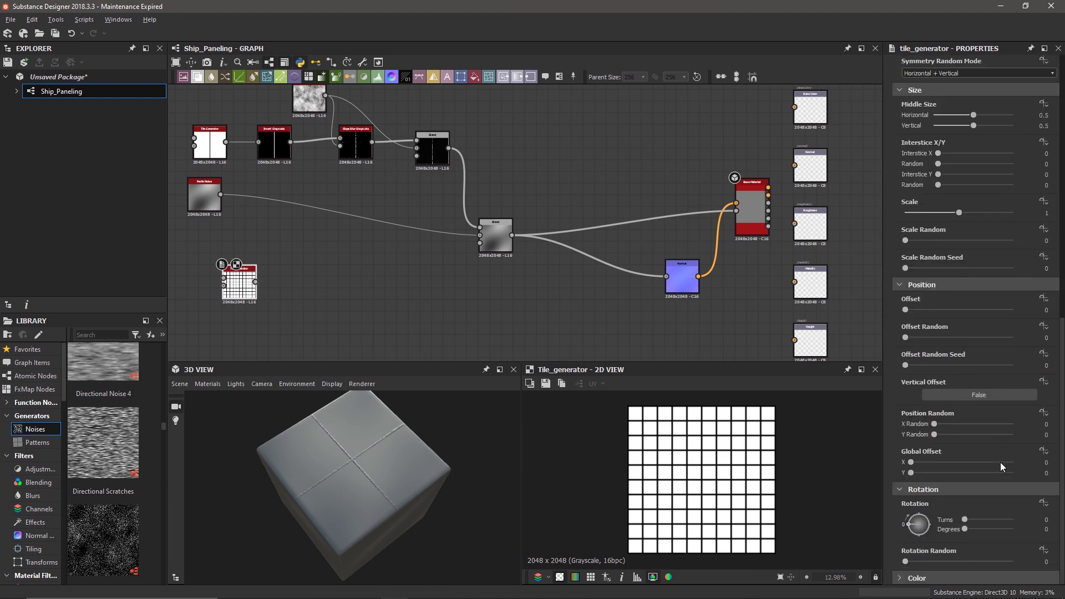
scroll(960, 507, down, 8)
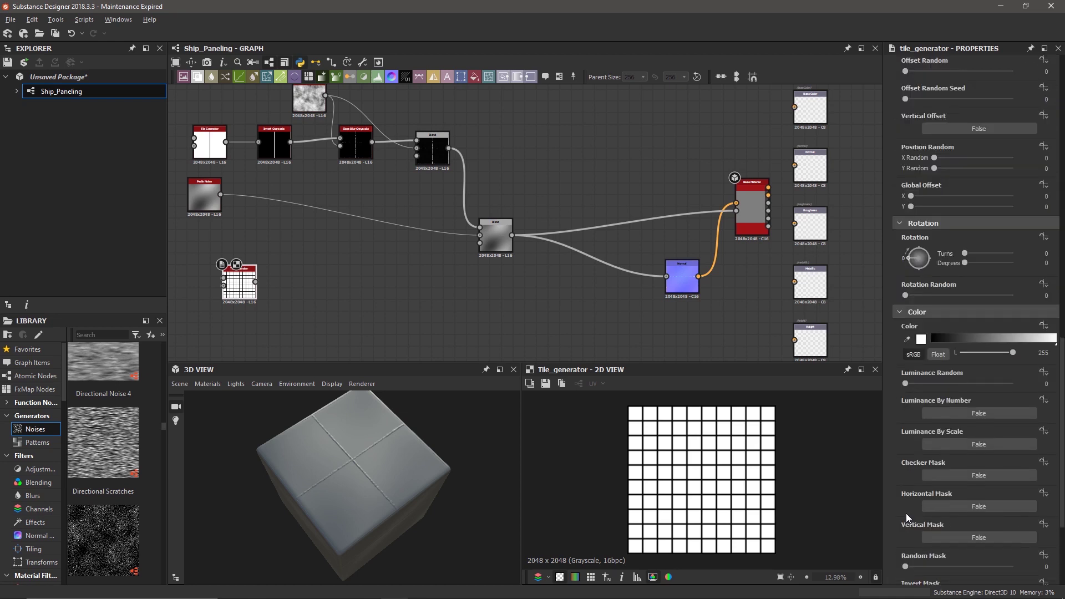
scroll(901, 511, down, 4)
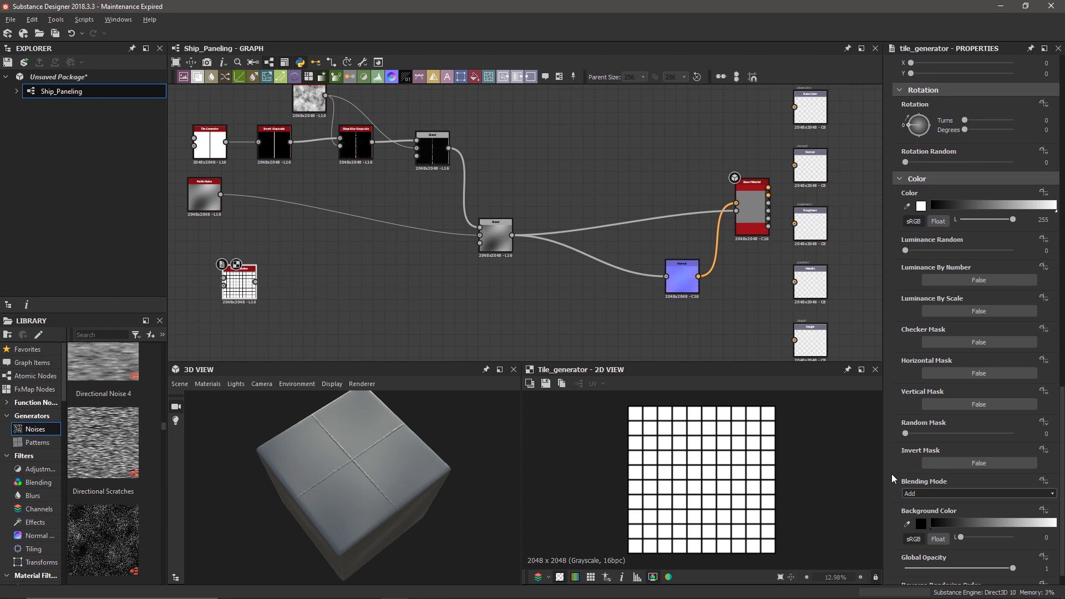
drag(906, 250, 953, 251)
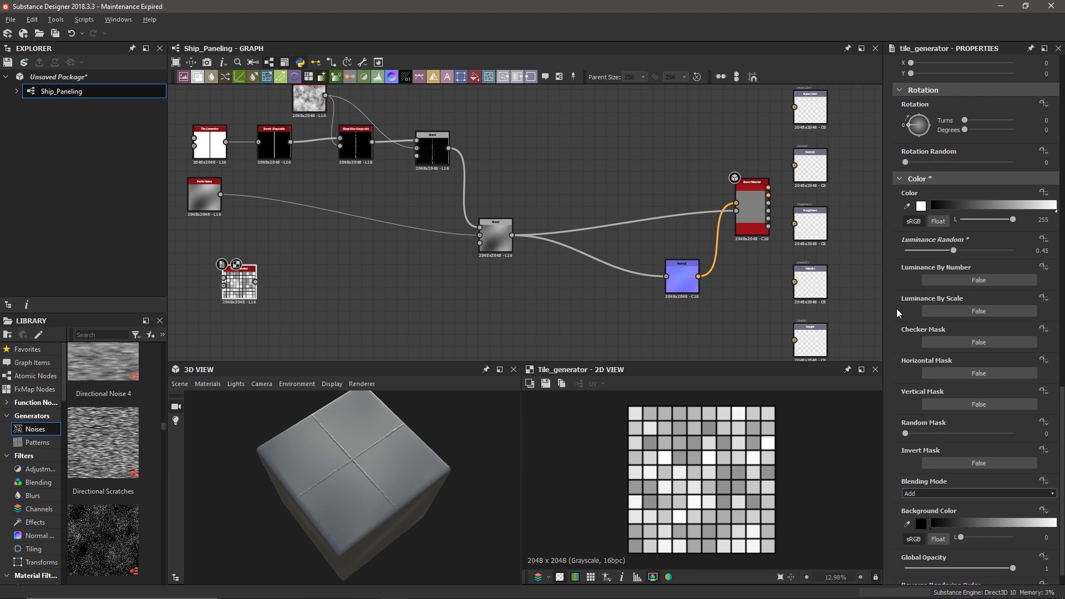
Change the Tile Generator's pattern to Square
scroll(896, 309, up, 12)
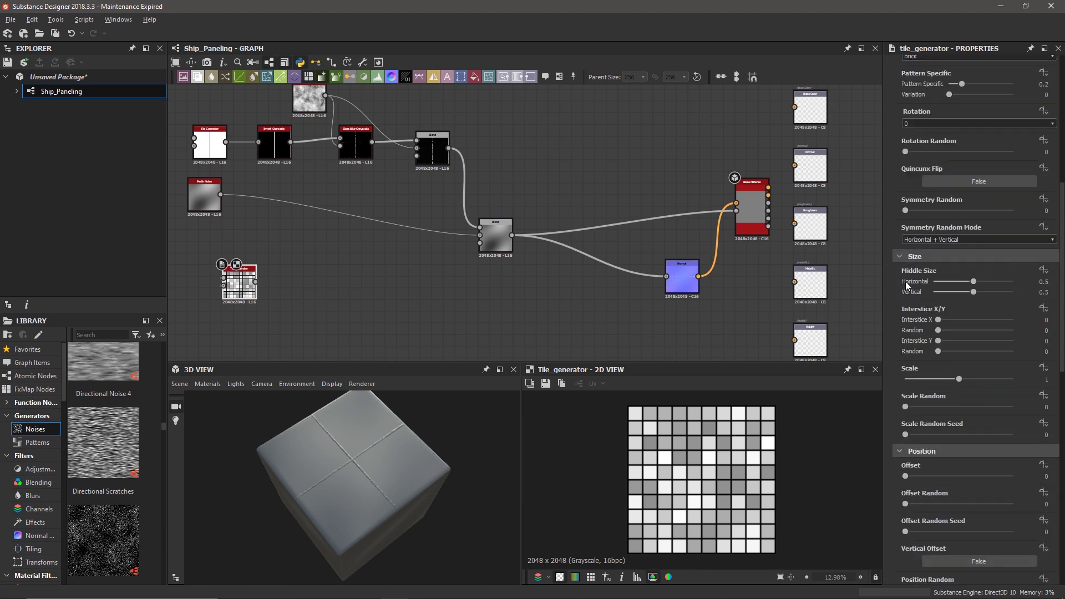
scroll(943, 191, up, 3)
click(939, 188)
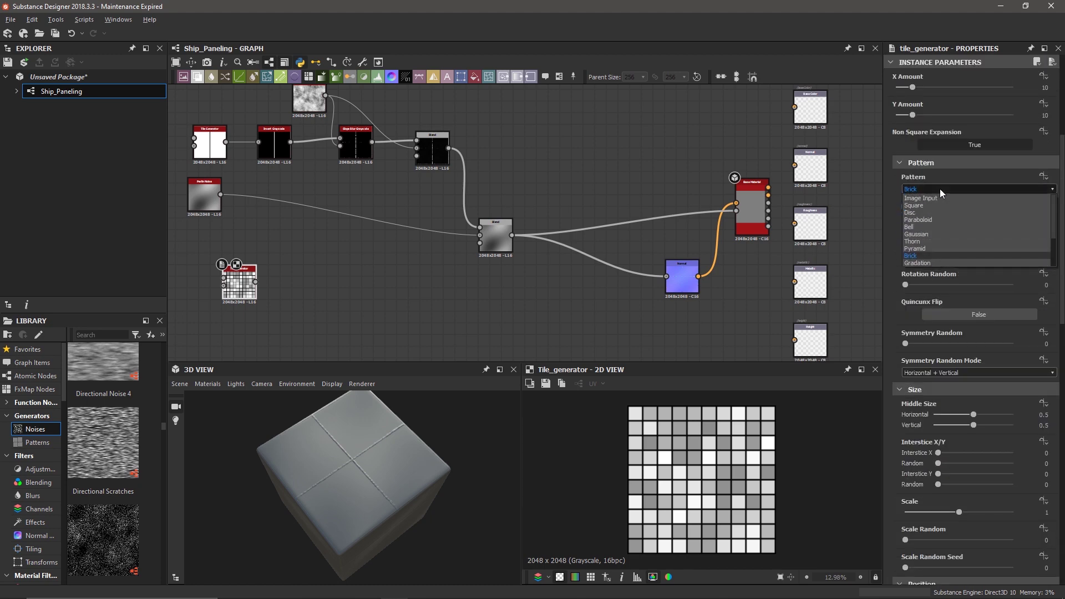
click(939, 204)
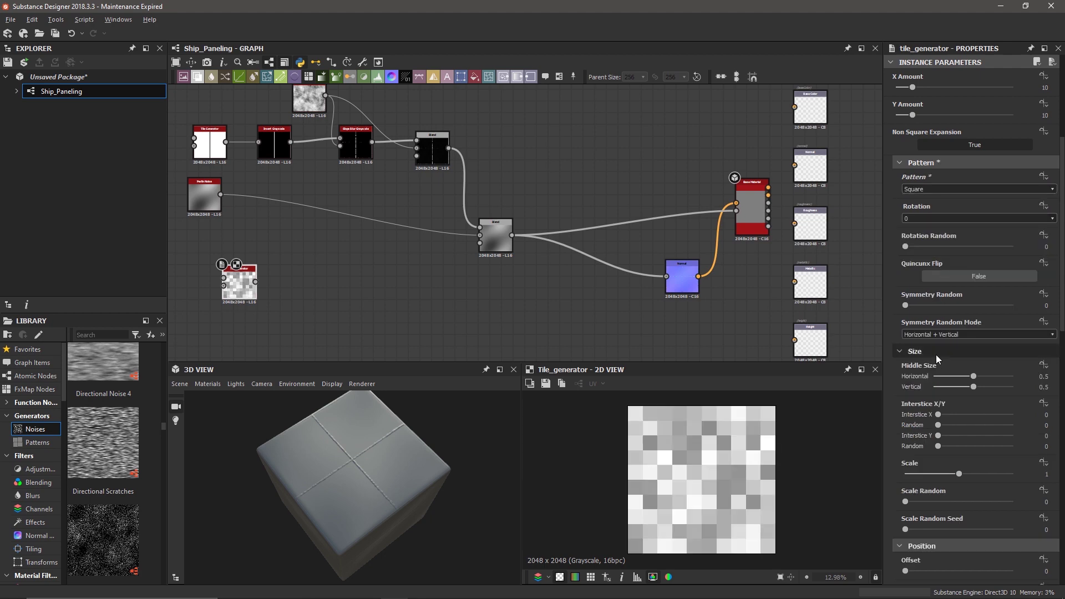
Set the Tile Generator's X Amount and Y Amount both to 4
scroll(951, 275, up, 3)
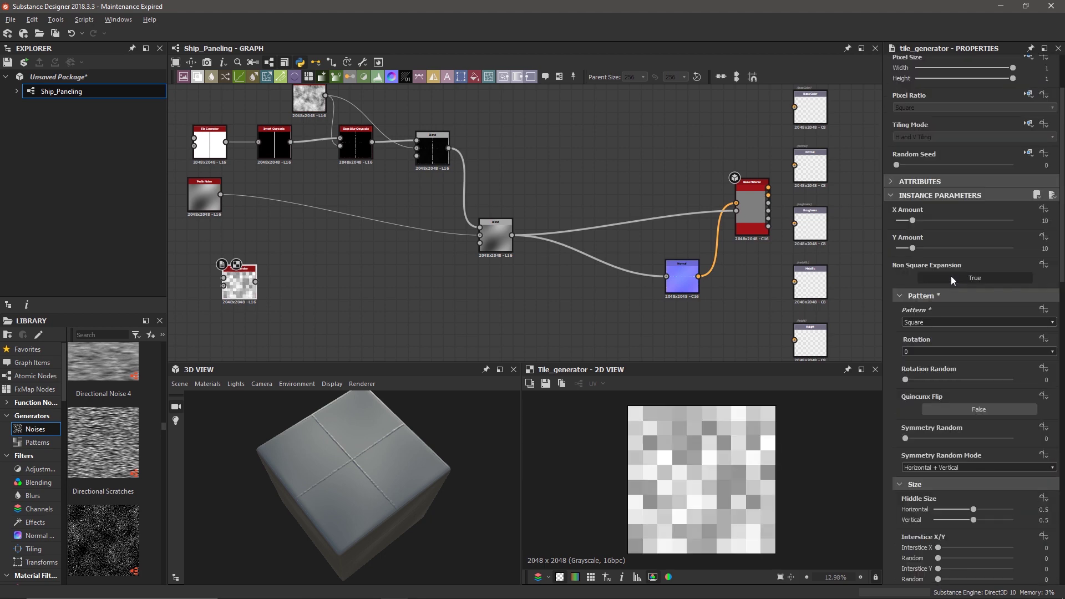
scroll(951, 276, up, 2)
double_click(1042, 287)
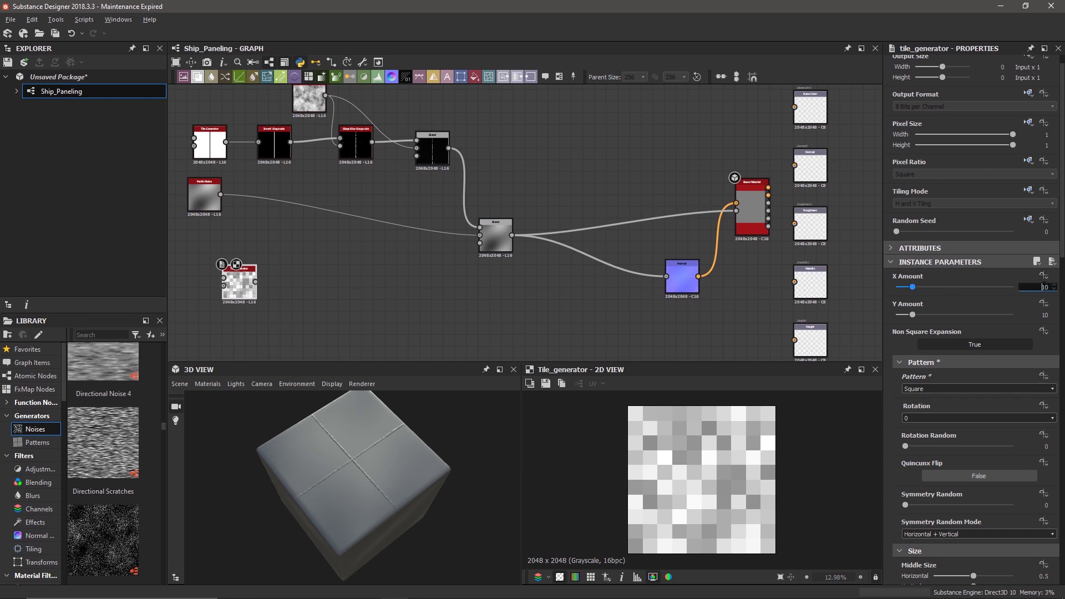
text(4)
key(Tab)
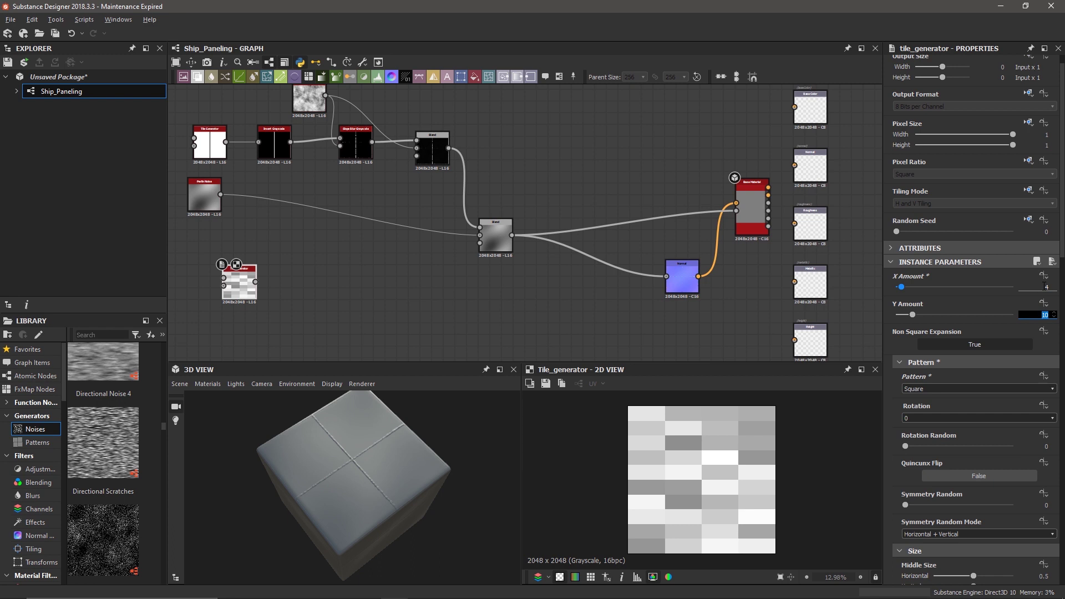
text(16)
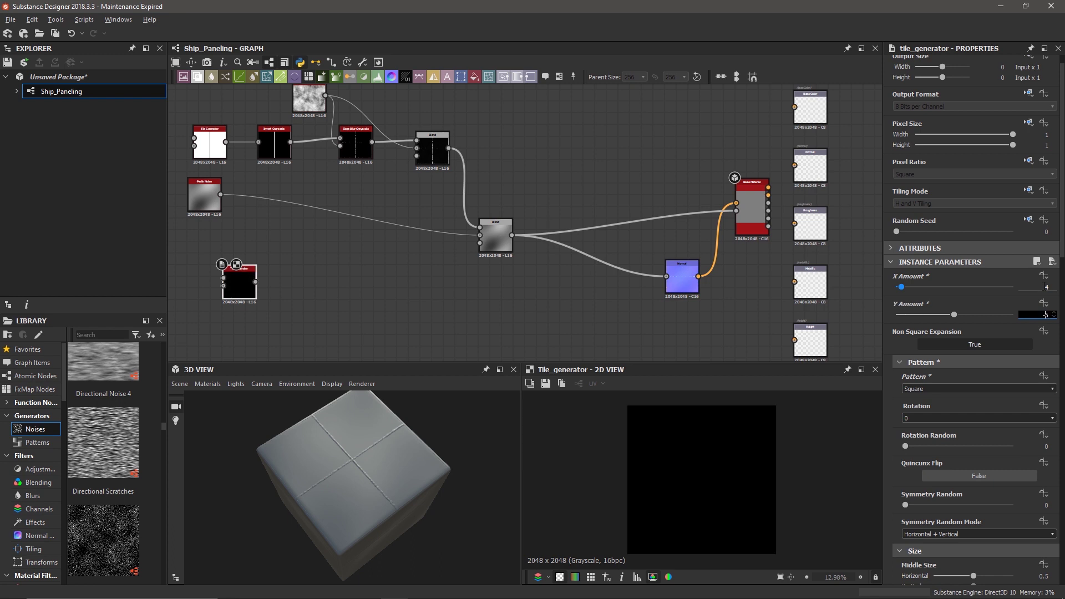
key(Return)
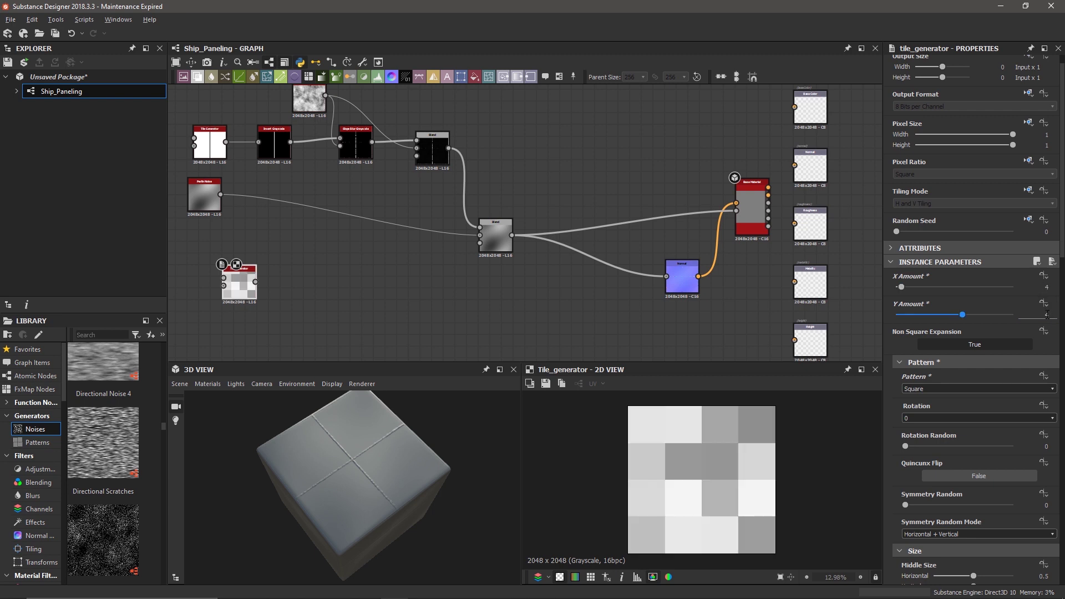
Try a coarser tile layout with X Amount 3 and Y Amount 2
double_click(1046, 286)
text(3)
key(Tab)
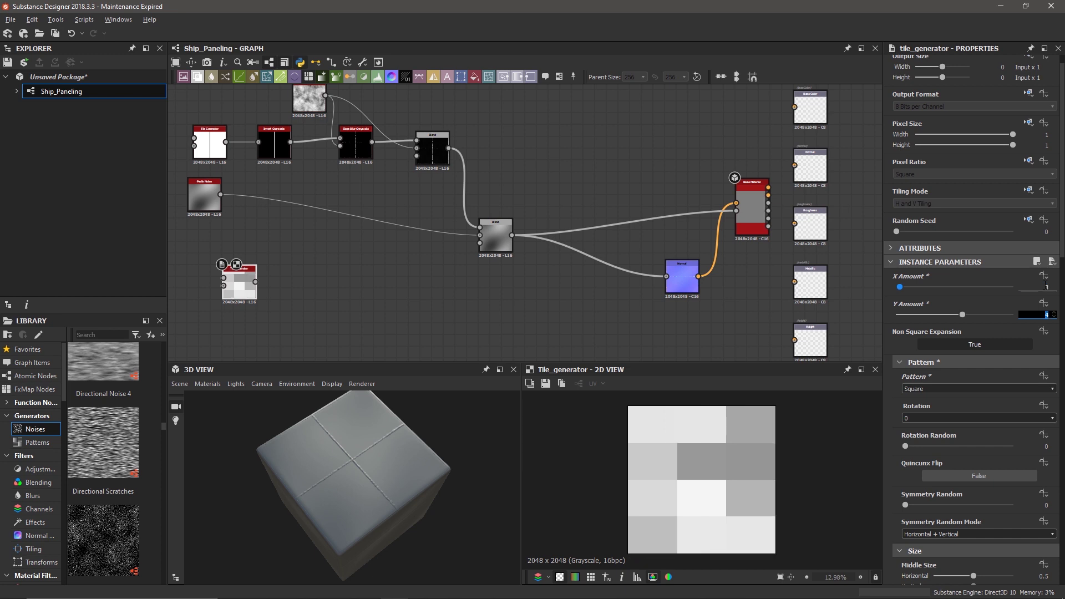
text(2)
key(Return)
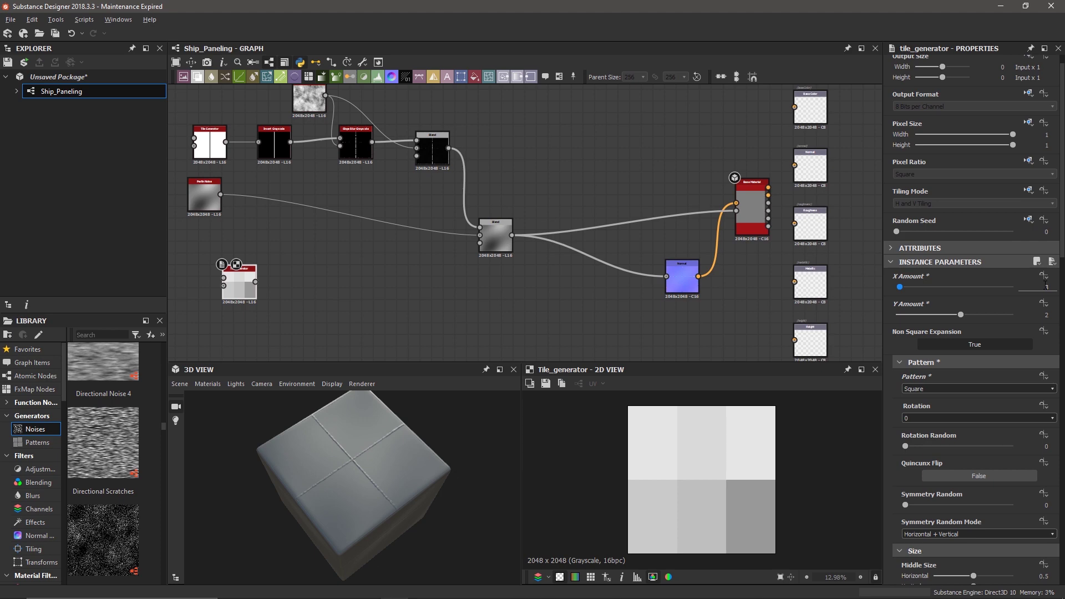
Set the Tile Generator's Y Amount to 4 and its X Amount to 23
double_click(1046, 315)
text(4)
key(Return)
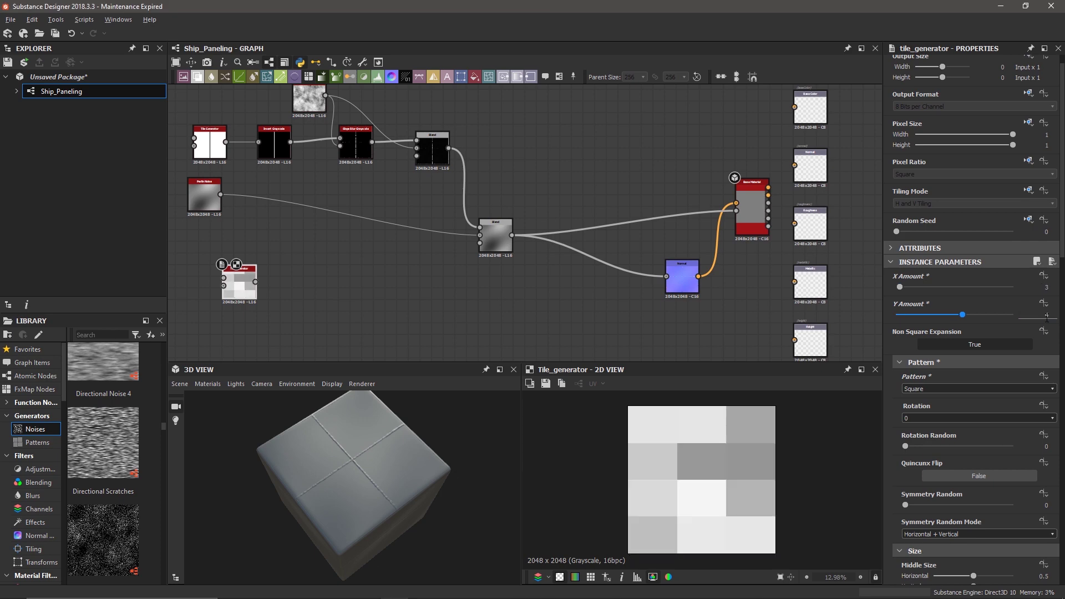
click(1042, 286)
text(2)
key(Return)
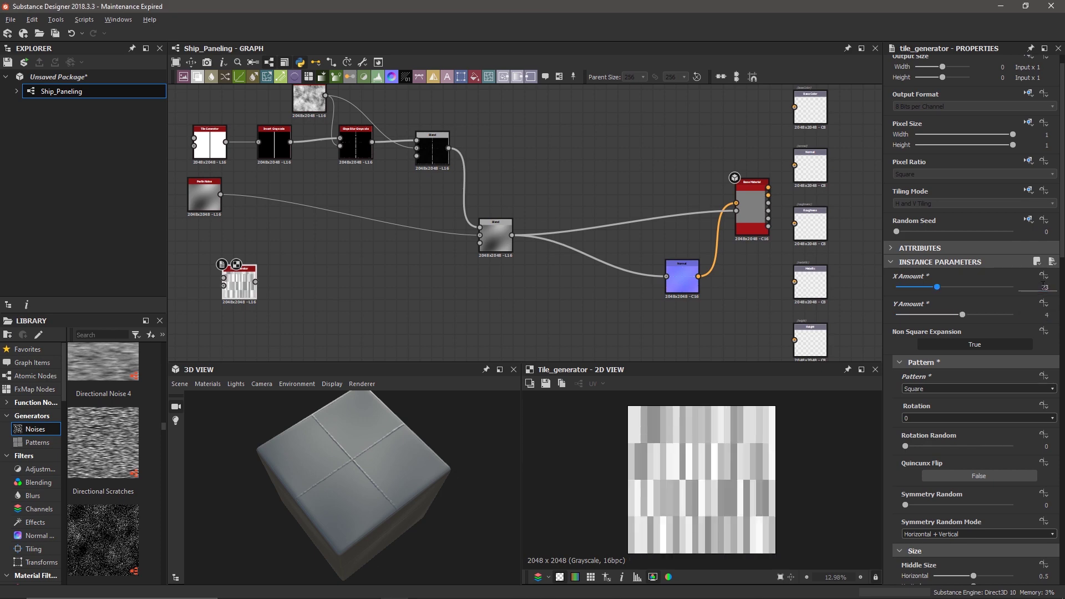
Set the lower Tile Generator's X Amount to 2
click(1043, 287)
double_click(1038, 287)
text(2)
key(Return)
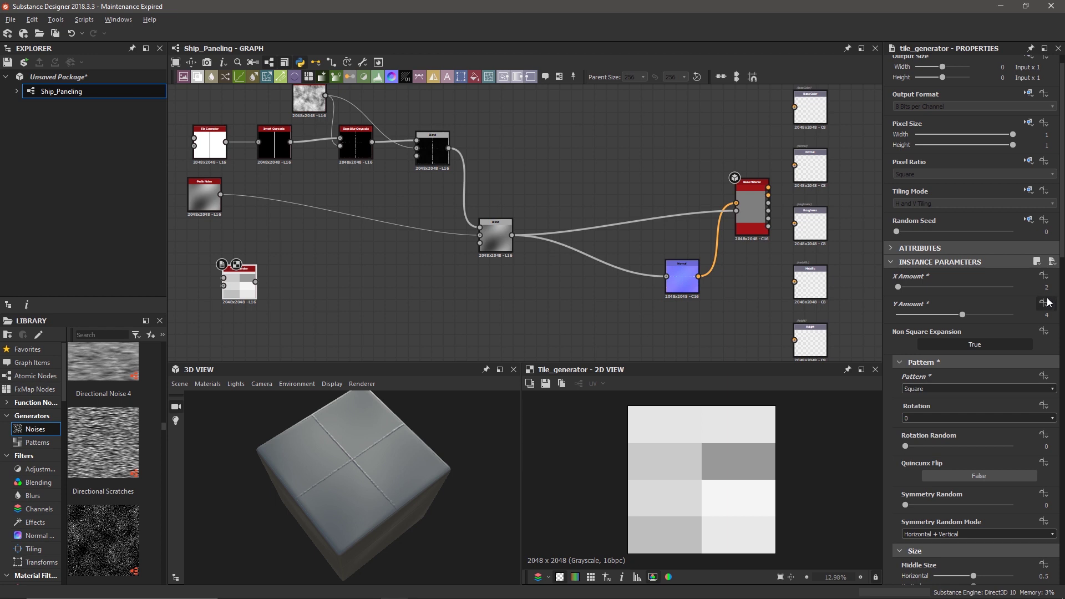
Reposition the lower Tile Generator and the existing Blend to make room, and add a new Blend node between them and the Normal node
drag(255, 290, 224, 276)
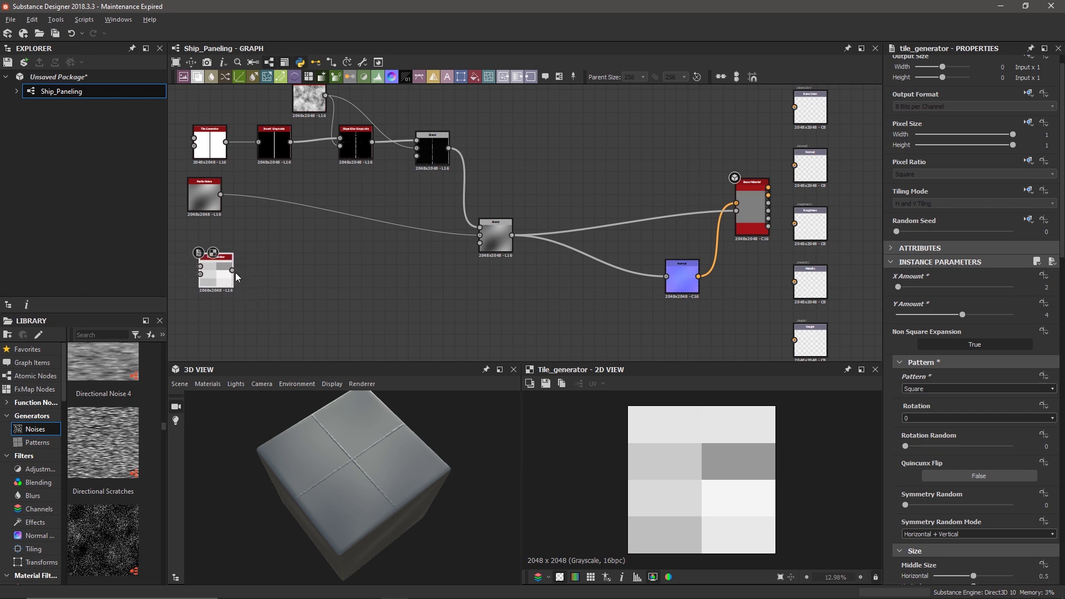
drag(496, 236, 449, 235)
drag(211, 268, 211, 280)
click(493, 298)
key(space)
text(blend)
key(Return)
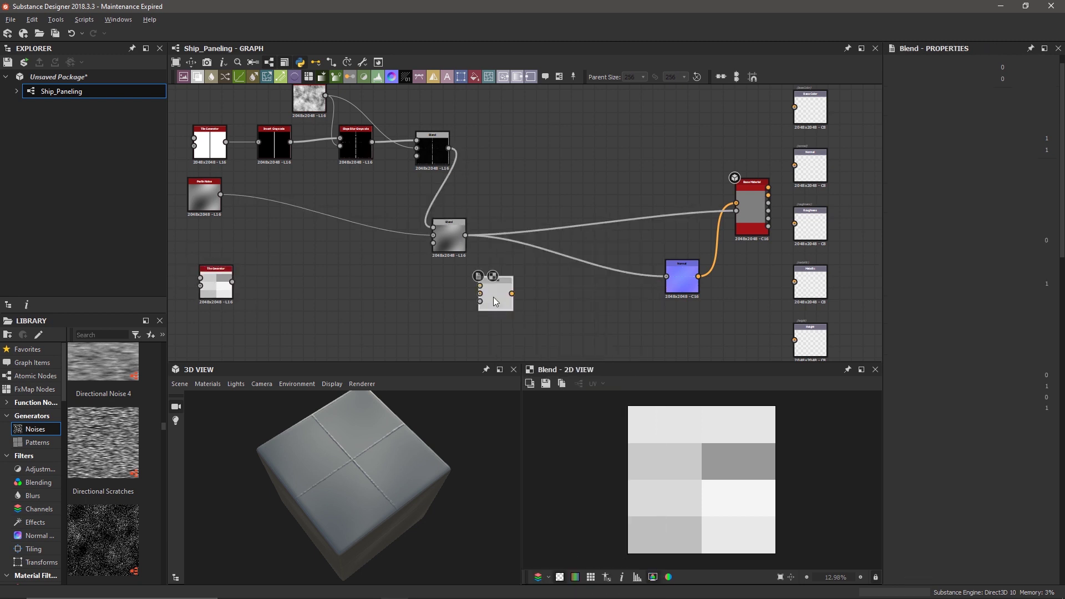
Feed the lower Tile Generator and the existing Blend into the new Blend, and reroute the Normal and Base Material connections to its output
drag(493, 297, 528, 297)
drag(232, 282, 514, 285)
drag(465, 234, 512, 302)
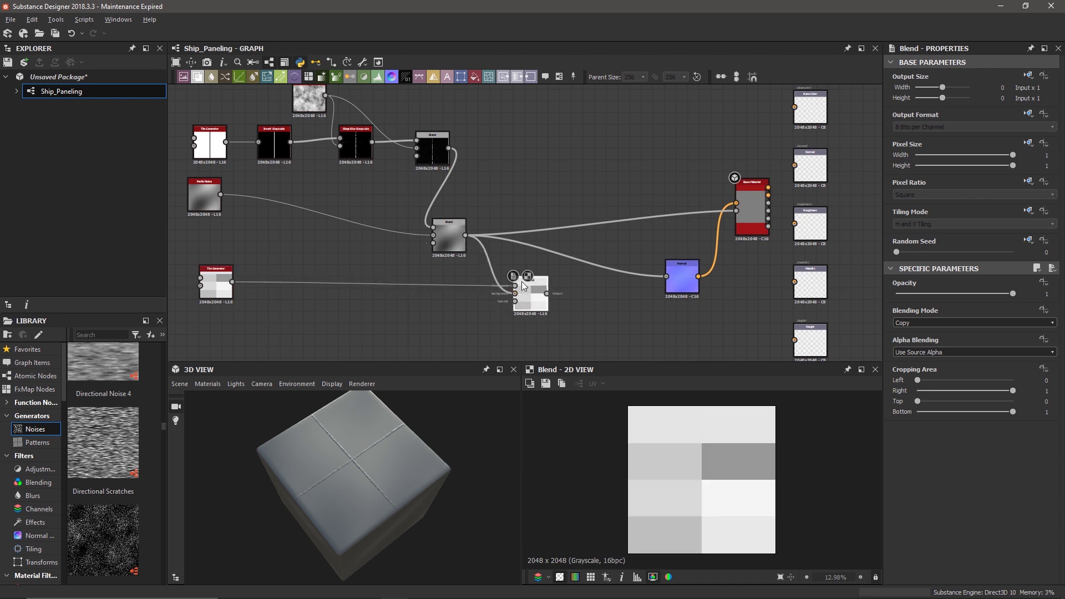
shift+drag(465, 235, 547, 292)
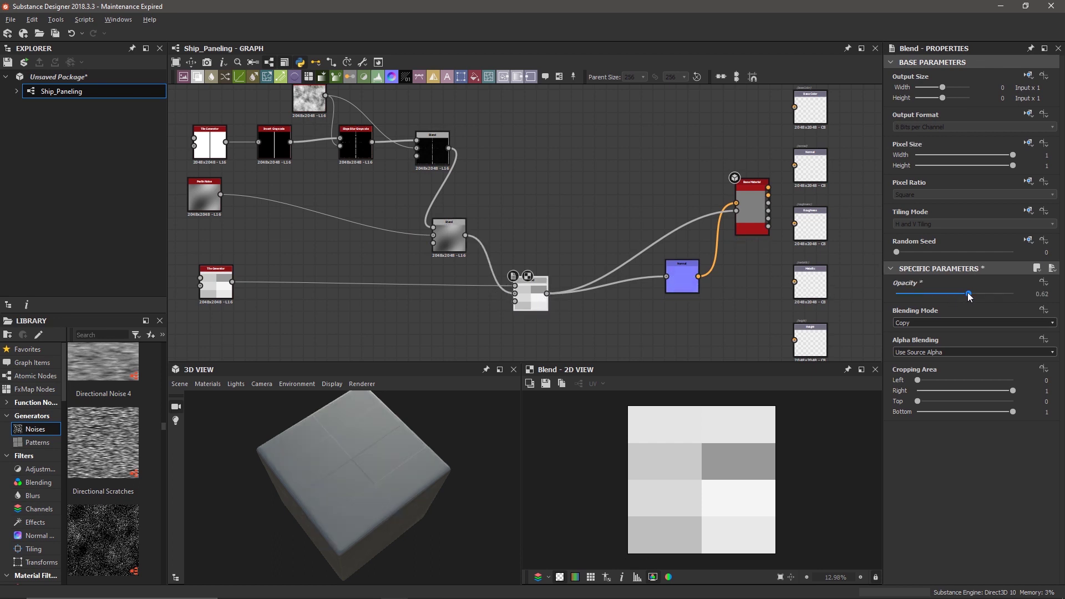
Lower the new Blend's Opacity to about 0.49 and check the panels on the cube
drag(969, 292, 953, 292)
drag(425, 512, 378, 501)
scroll(366, 490, up, 5)
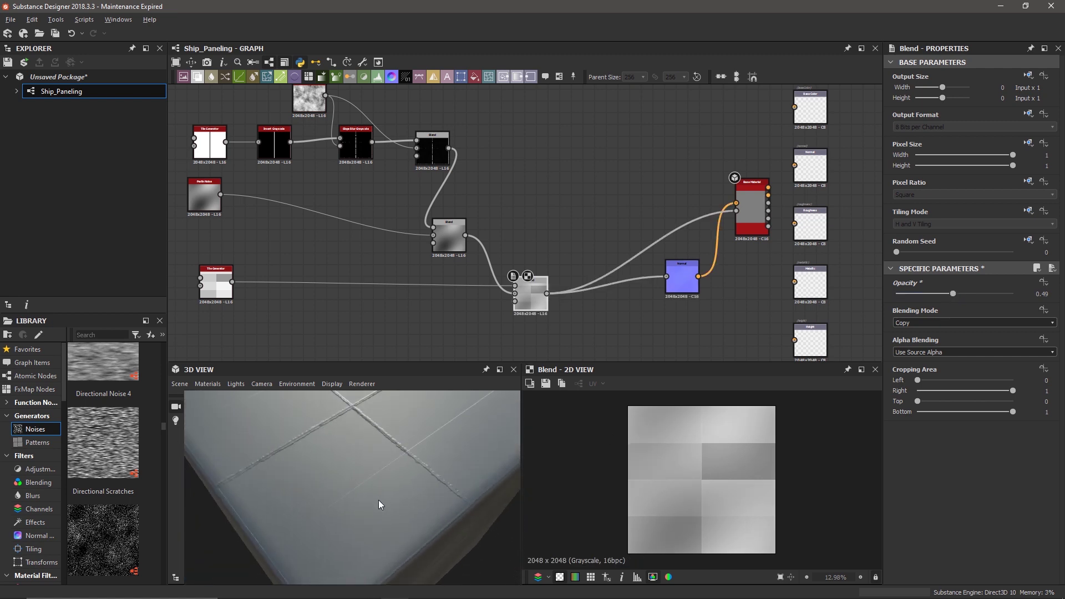
scroll(379, 499, down, 5)
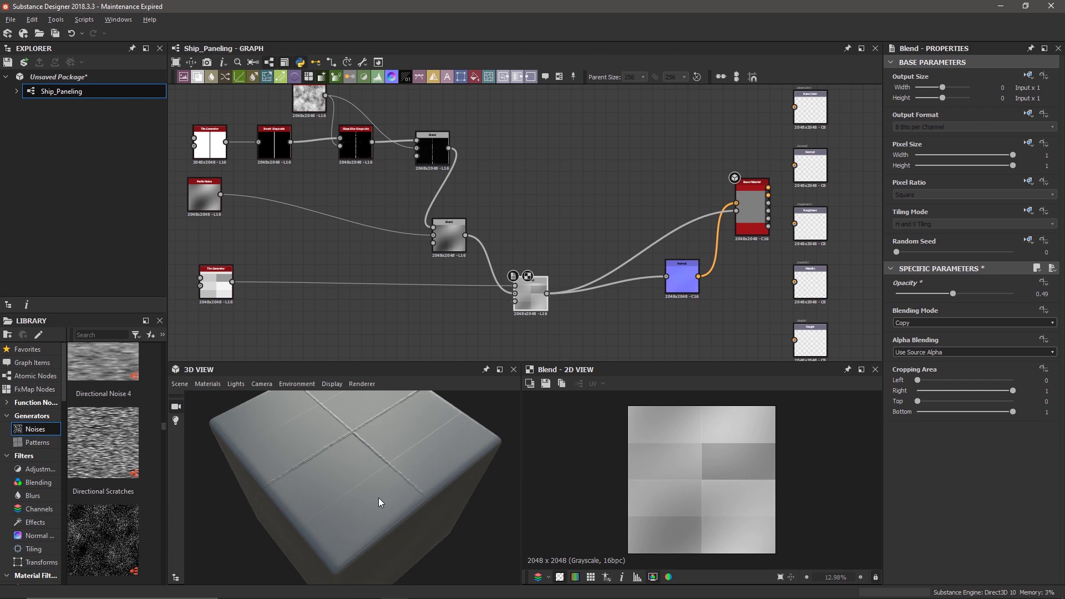
Insert a Blur HQ Grayscale node between the lower Tile Generator and the new Blend
click(222, 285)
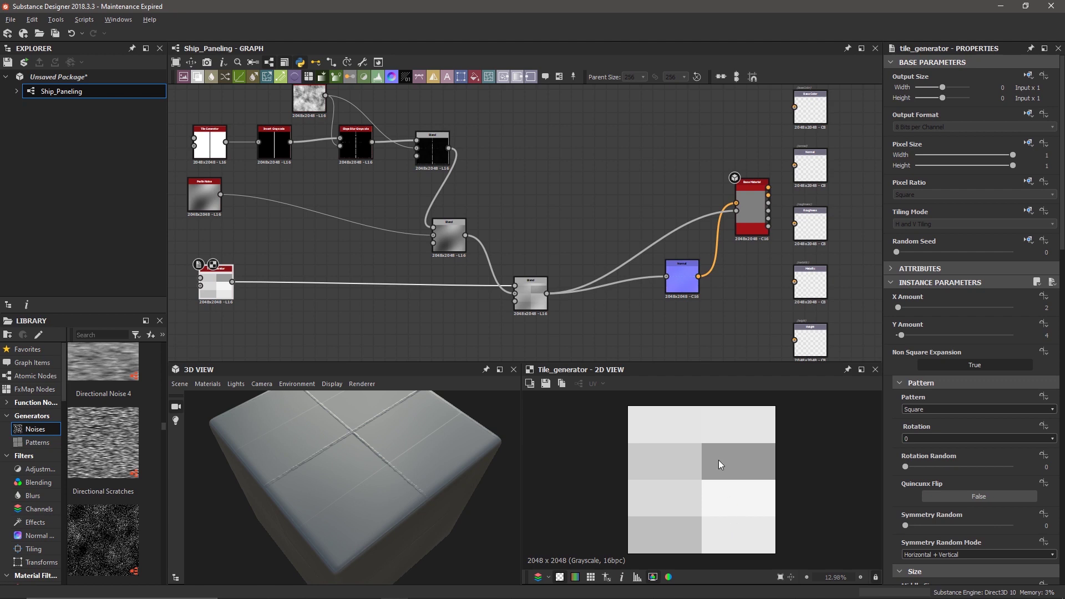
drag(352, 450, 410, 457)
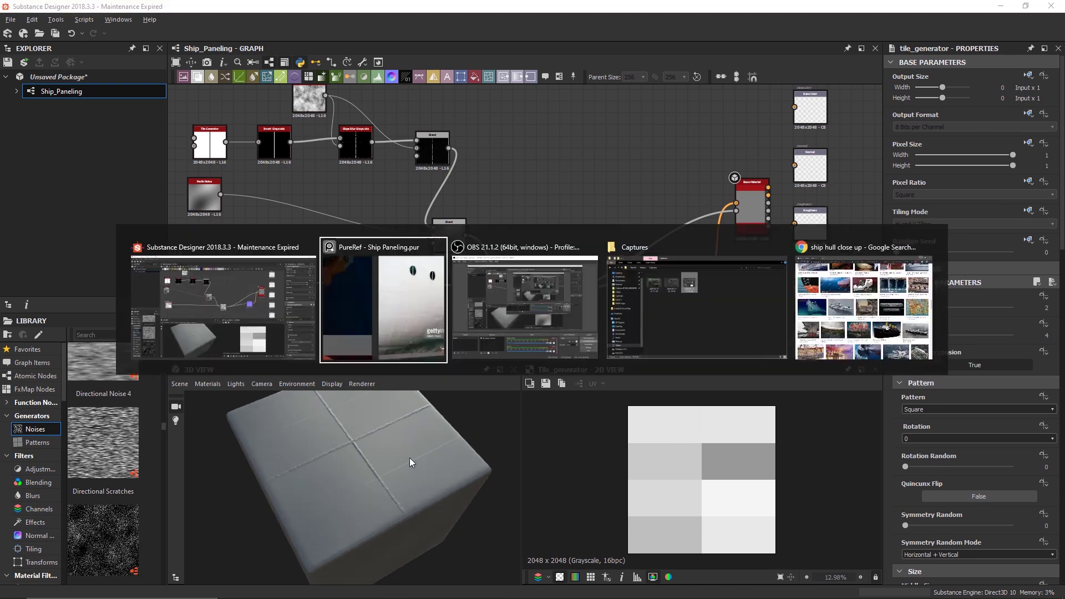
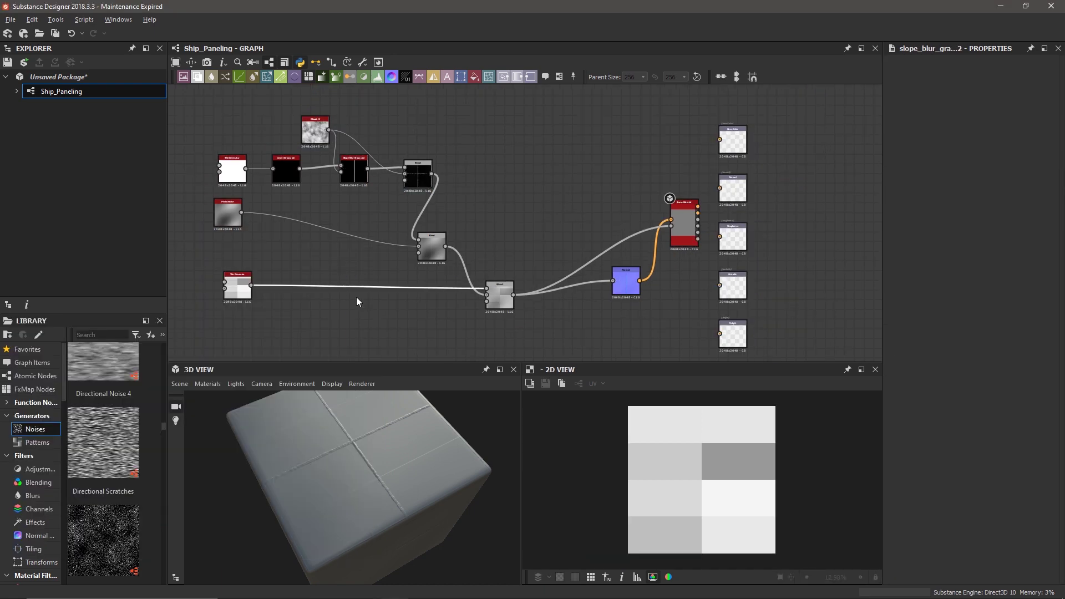
key(space)
text(blur h)
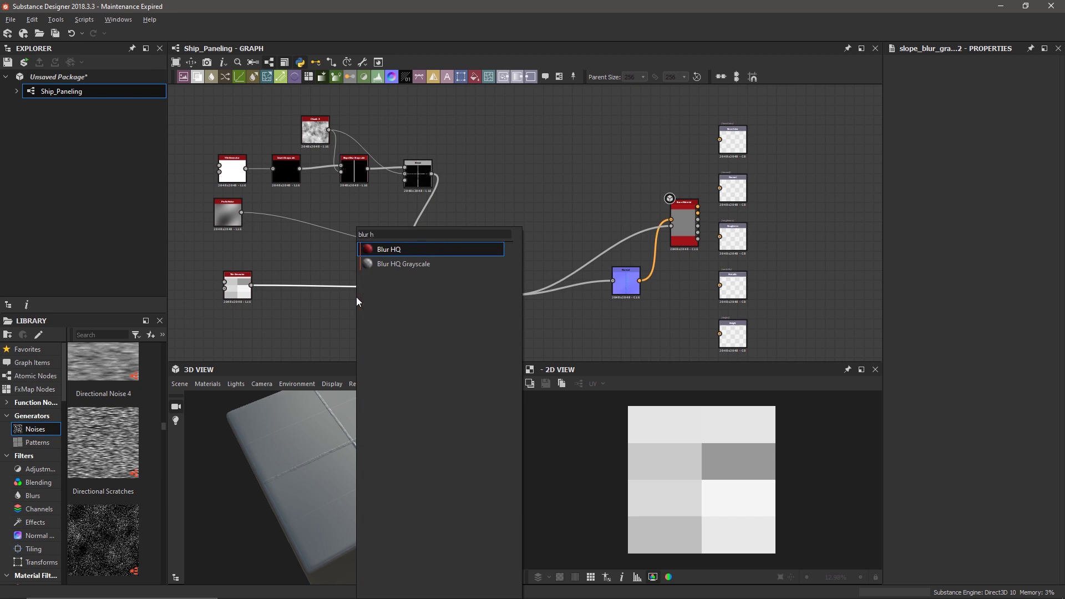
key(Down)
key(Return)
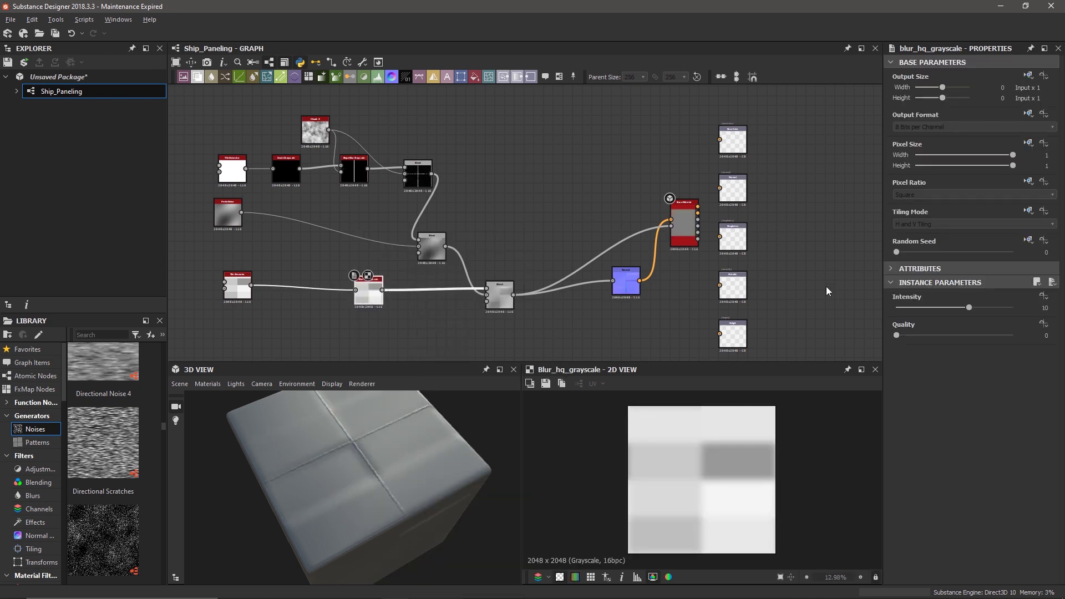
Try out blur strengths, settling the Blur HQ Grayscale Intensity at about 0.83, and inspect the panel edges on the cube
drag(969, 299, 926, 313)
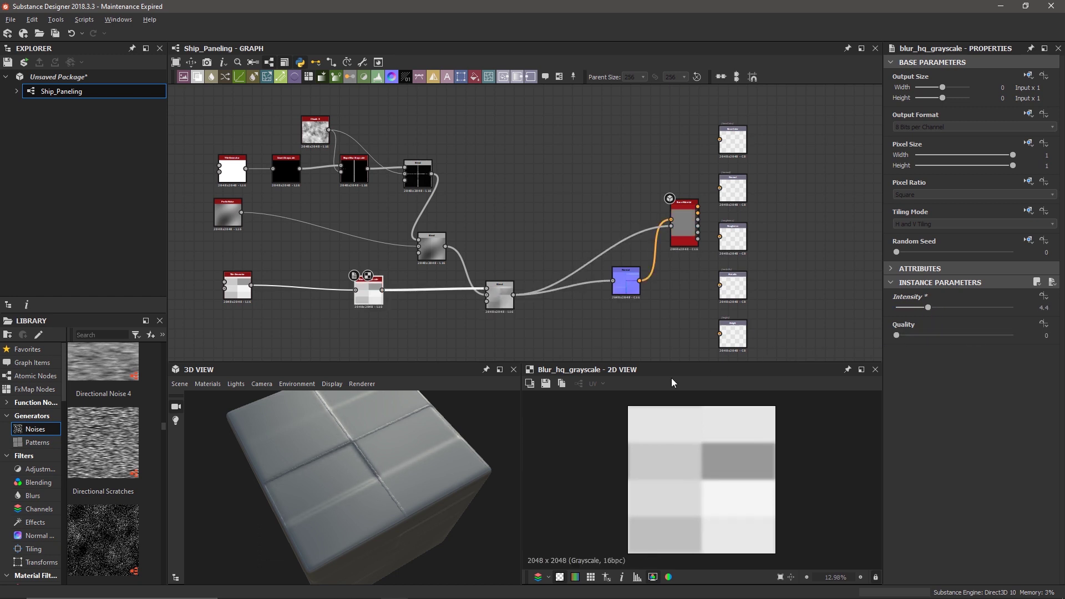
drag(917, 305, 879, 323)
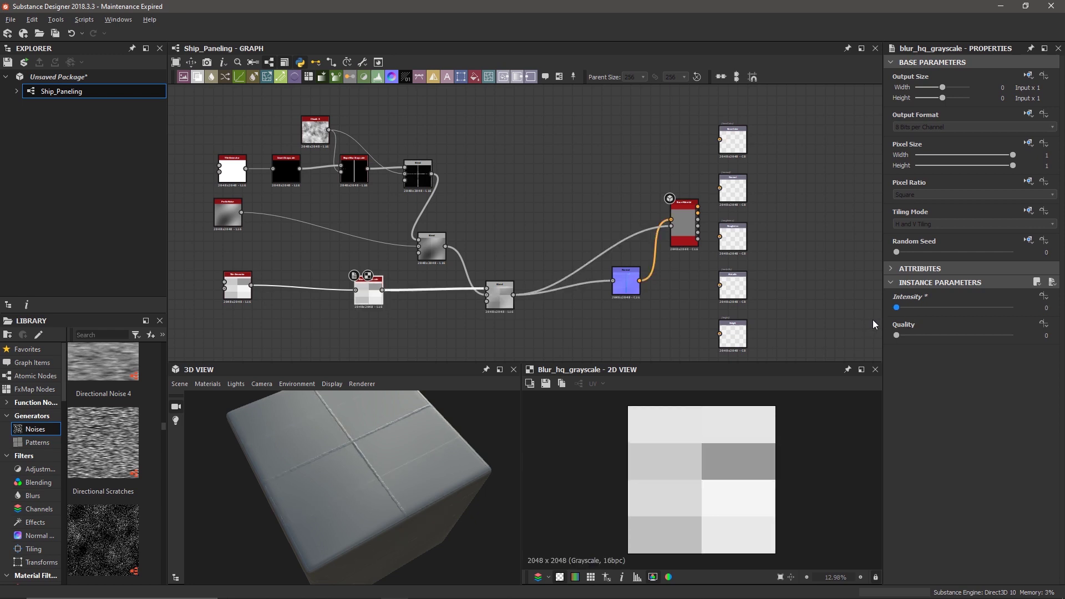
drag(886, 317, 902, 314)
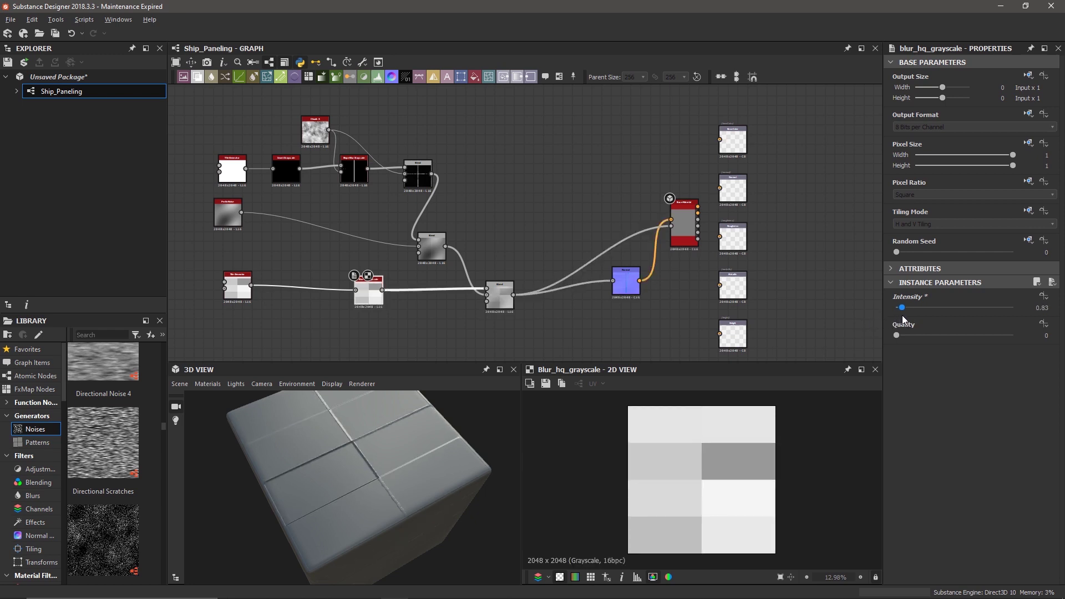
drag(254, 464, 339, 474)
scroll(319, 467, up, 5)
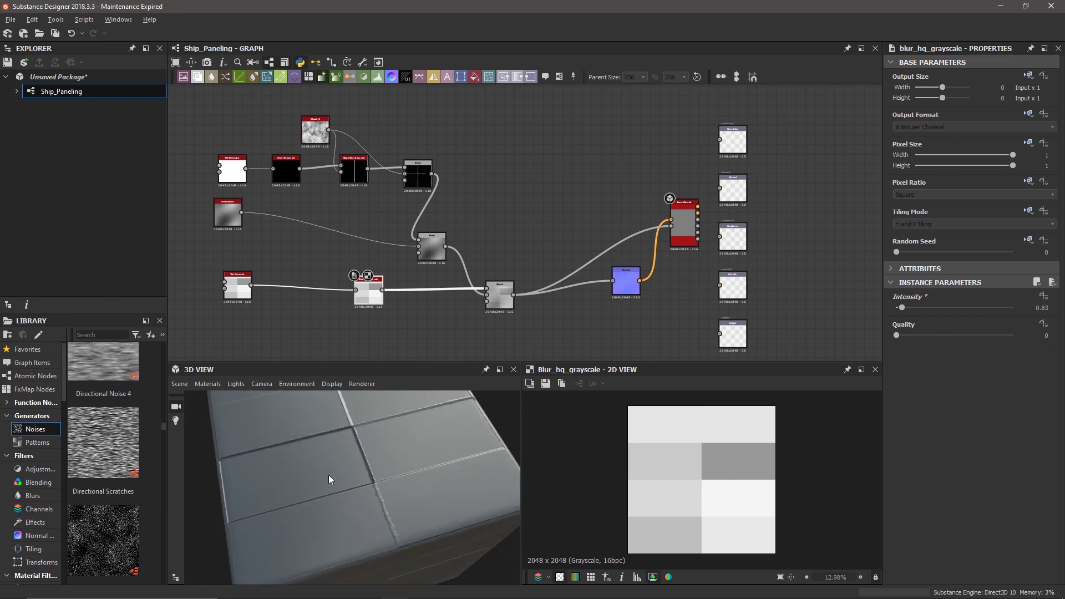
Insert a Levels node between the blur and the new Blend, and raise its output black level close to white
drag(377, 304, 348, 300)
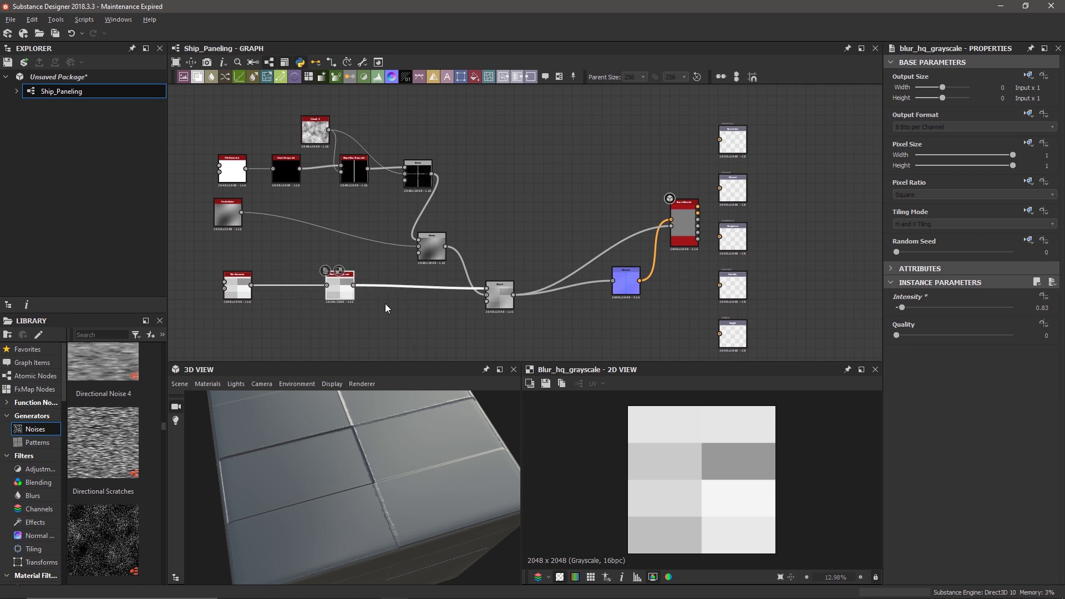
key(space)
text(leve)
key(Return)
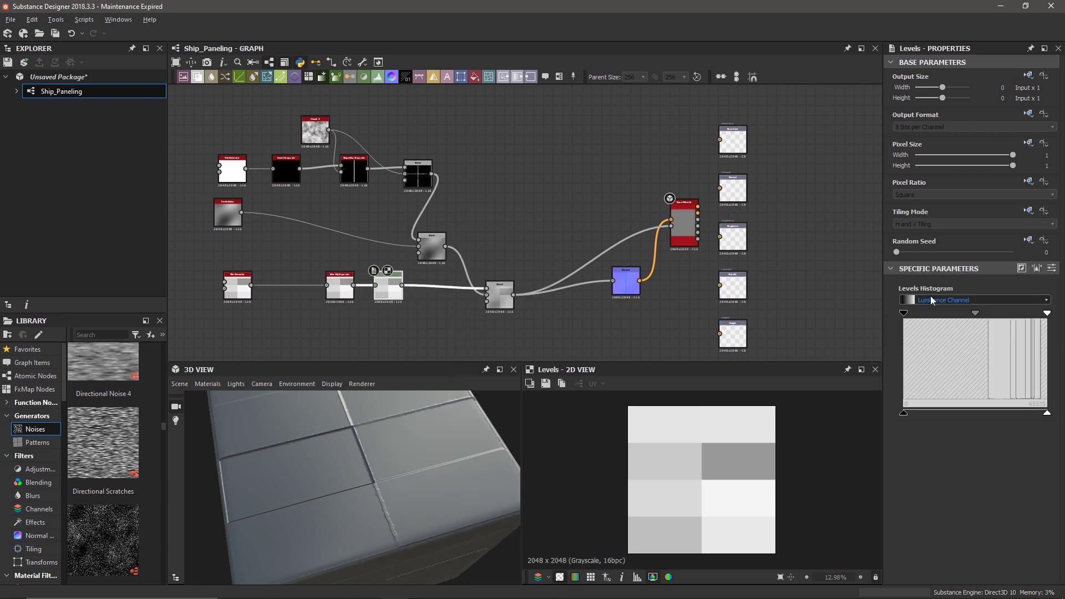
drag(918, 413, 1028, 413)
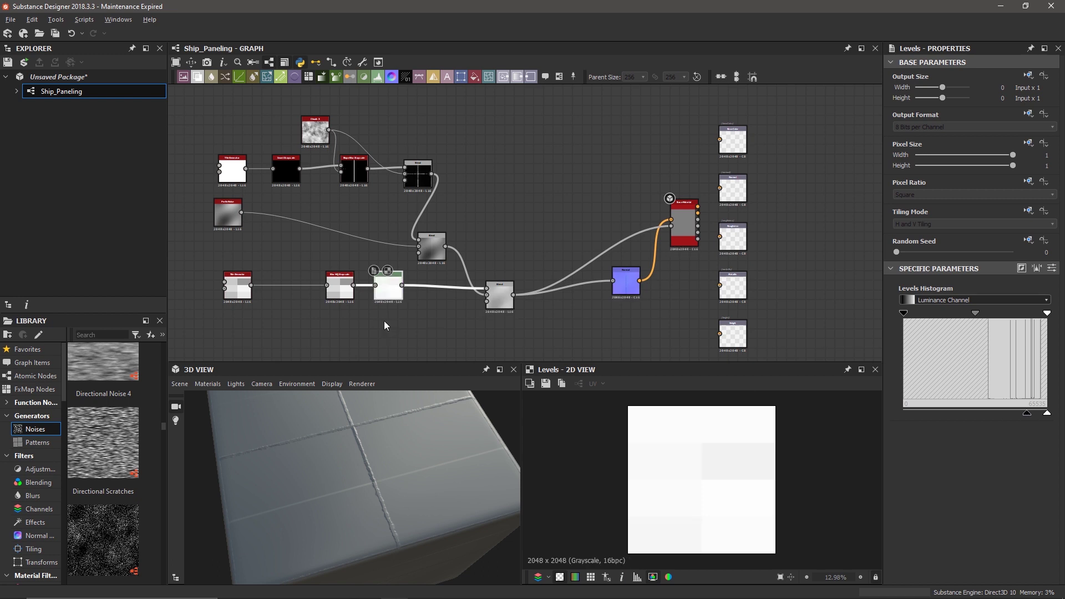
Set the Blur HQ Grayscale Intensity to about 3.11 and compare the cube with the ship reference in PureRef
double_click(348, 295)
click(919, 308)
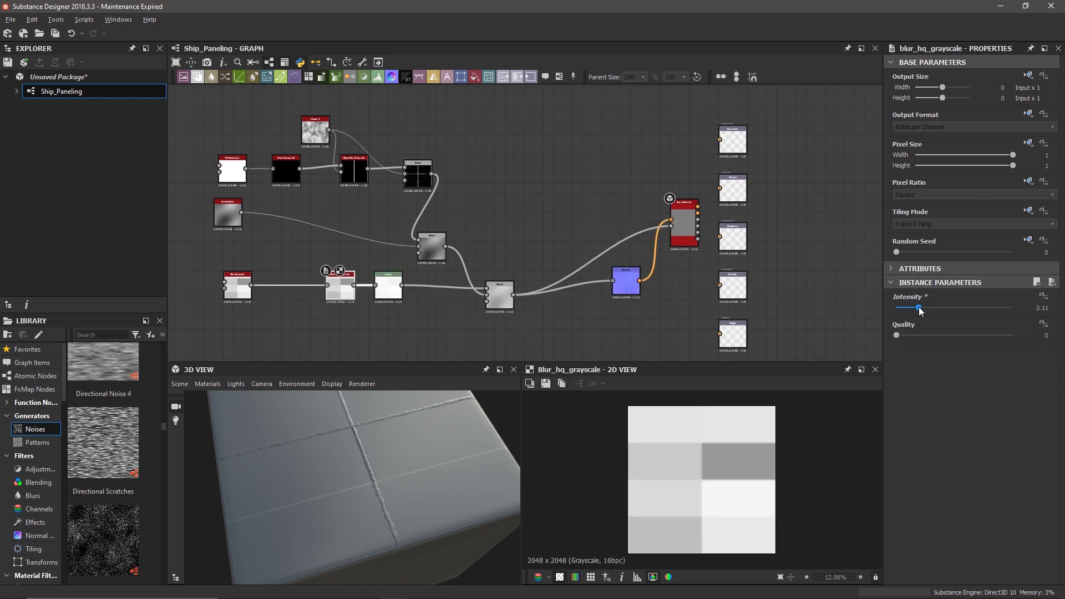
drag(438, 453, 407, 469)
key(alt+Tab)
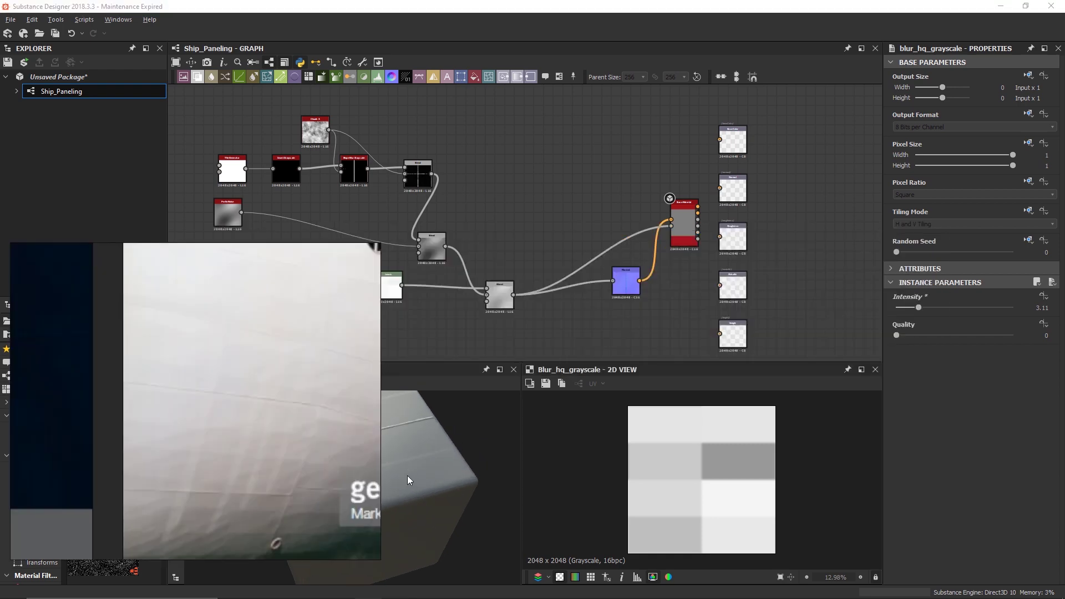
key(alt+Tab)
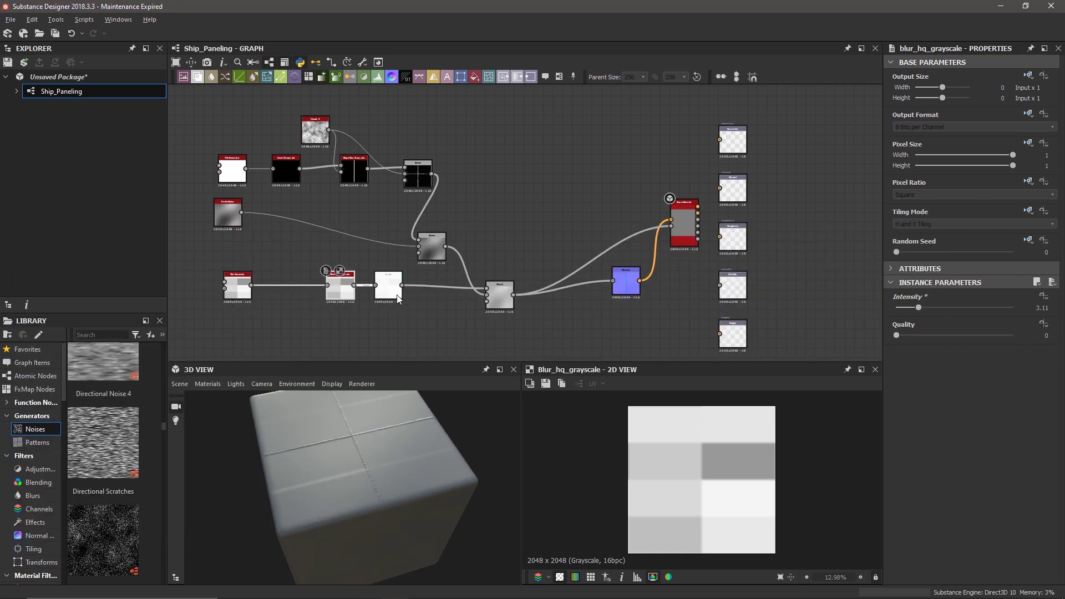
Raise the Blur HQ Grayscale Intensity to about 8.64 and check the cube's panel seams against the reference
drag(918, 308, 958, 308)
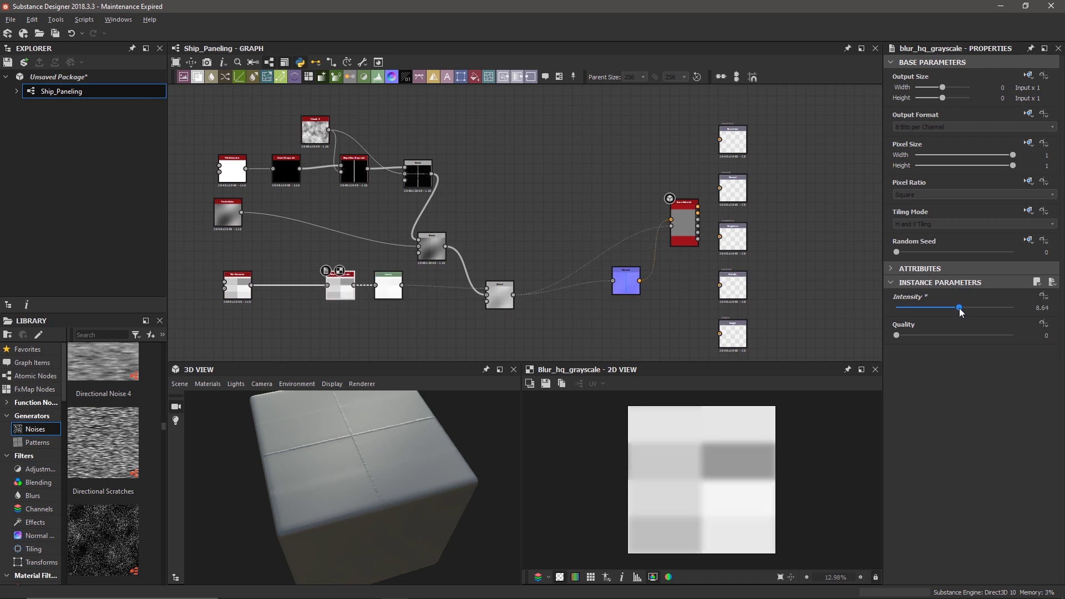
mouse_move(401, 450)
mouse_down()
mouse_move(355, 436)
mouse_move(410, 492)
mouse_move(389, 471)
mouse_move(391, 440)
mouse_move(367, 446)
mouse_move(392, 458)
mouse_up()
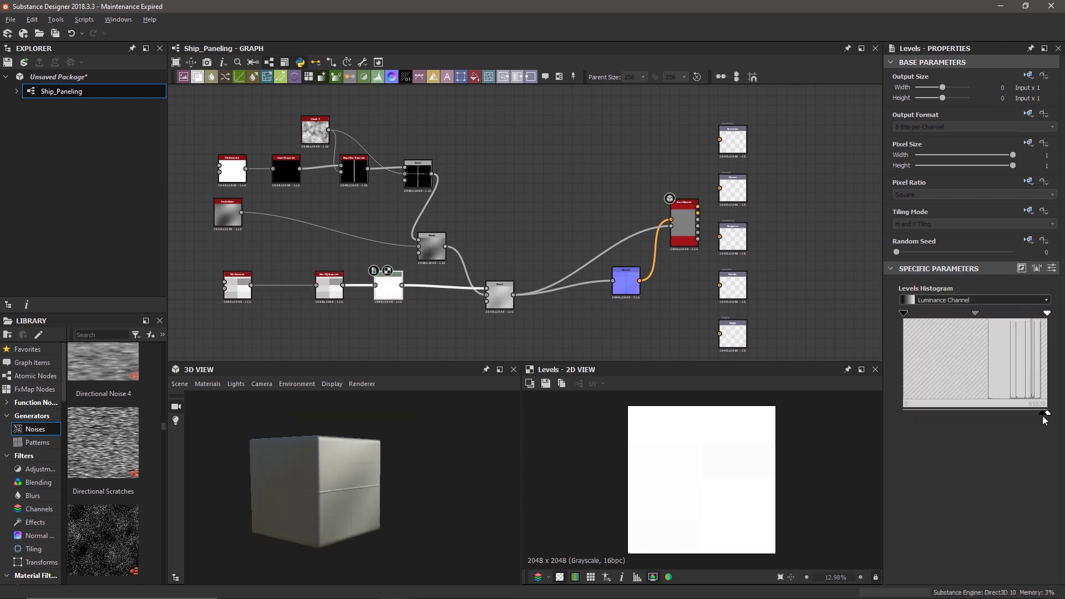
scroll(371, 515, up, 6)
mouse_move(361, 505)
mouse_down()
mouse_move(347, 482)
mouse_move(351, 511)
mouse_move(365, 501)
mouse_up()
key(alt+Tab)
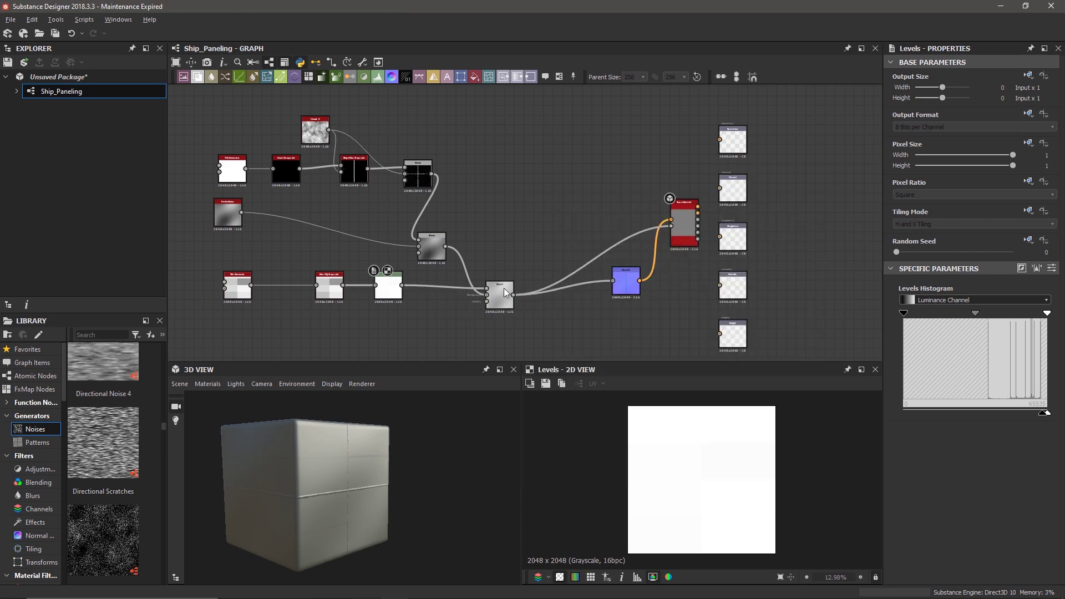
Review the nodes of the upper panel-line chain and set its Tile Generator's X Amount to 3
double_click(429, 248)
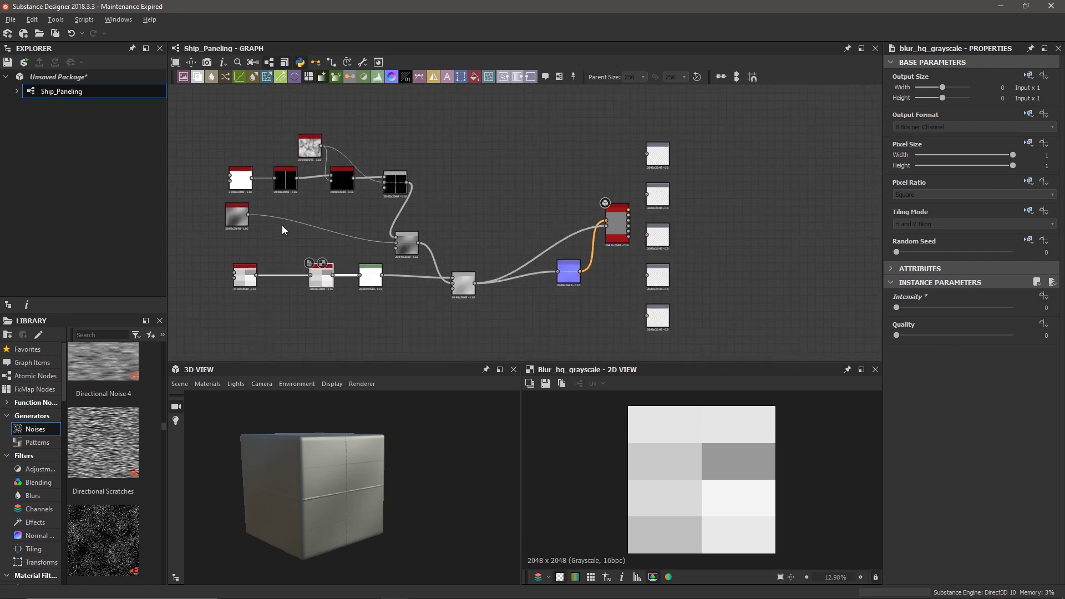
click(348, 172)
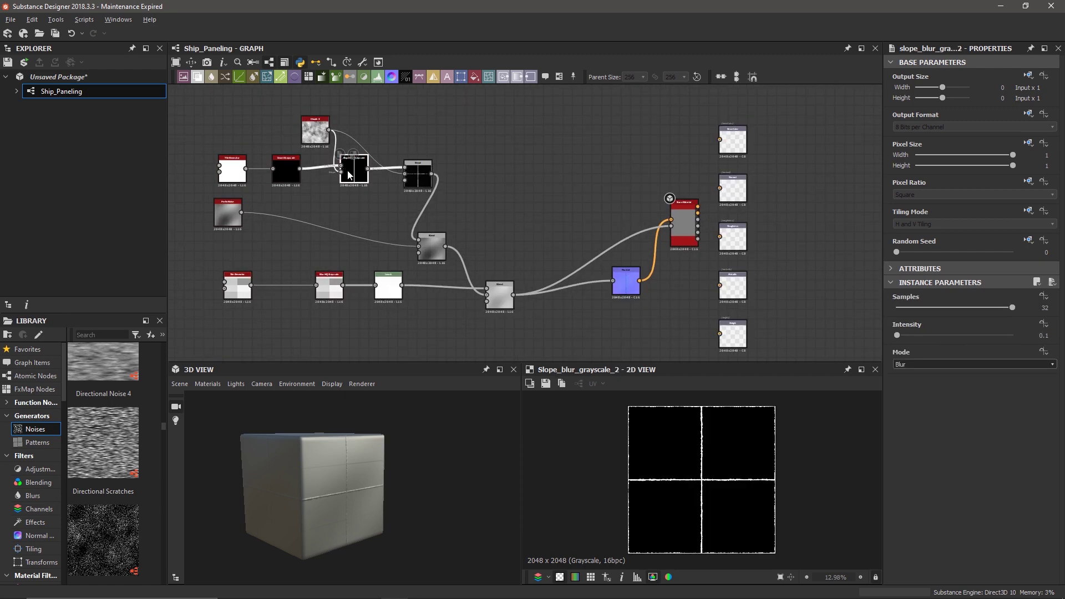
click(285, 178)
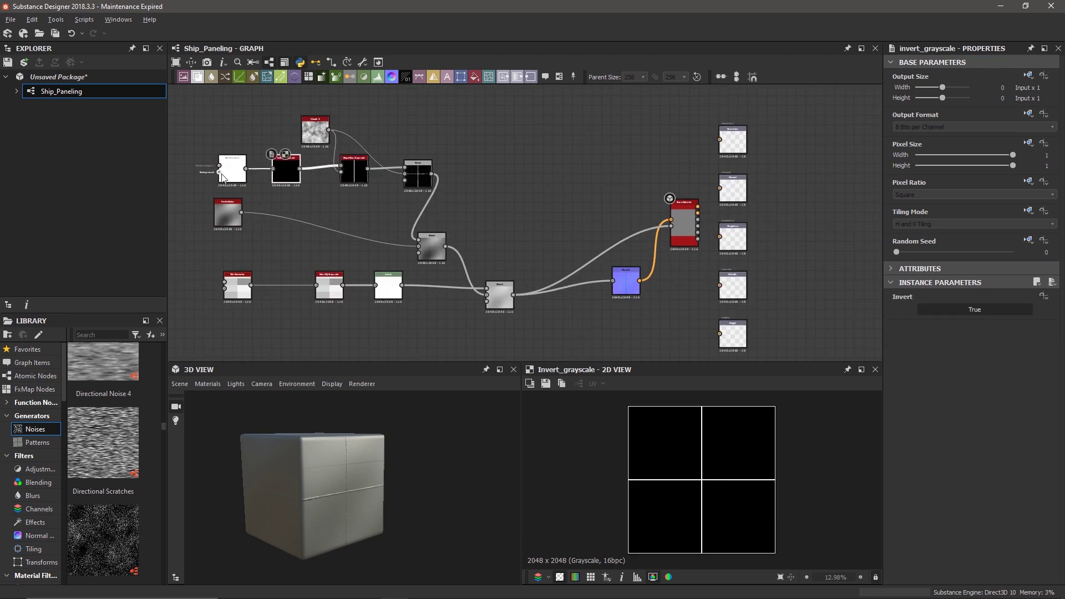
drag(230, 180, 226, 179)
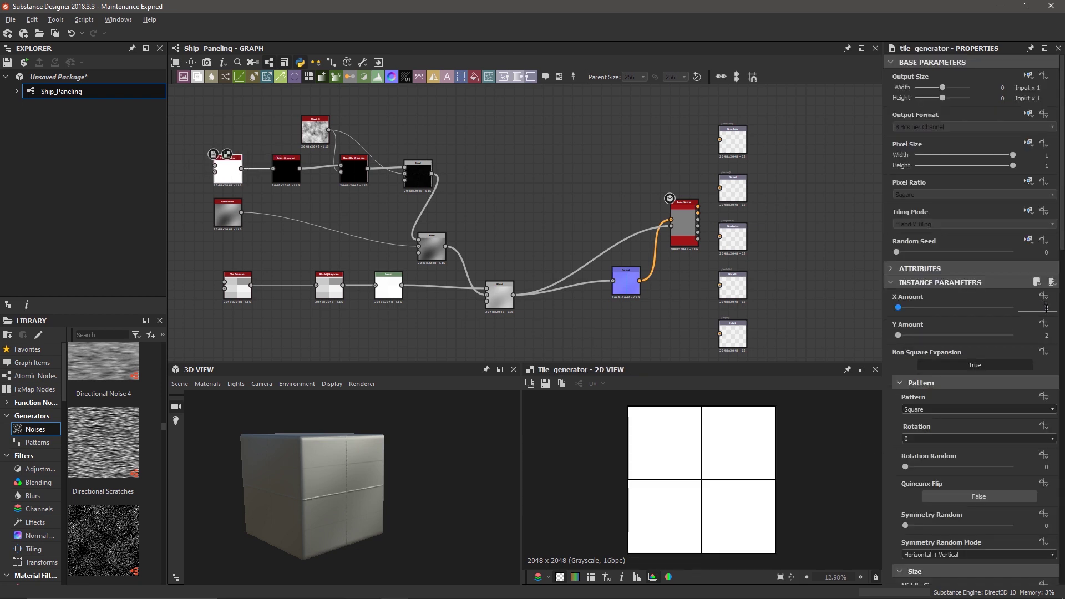
click(1046, 309)
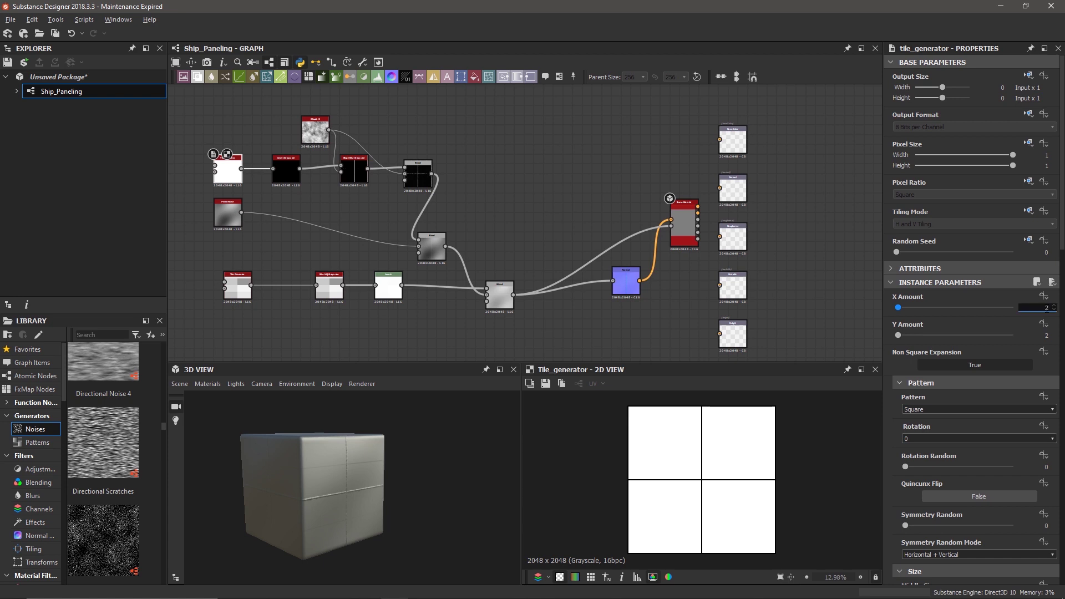
text(3)
key(Return)
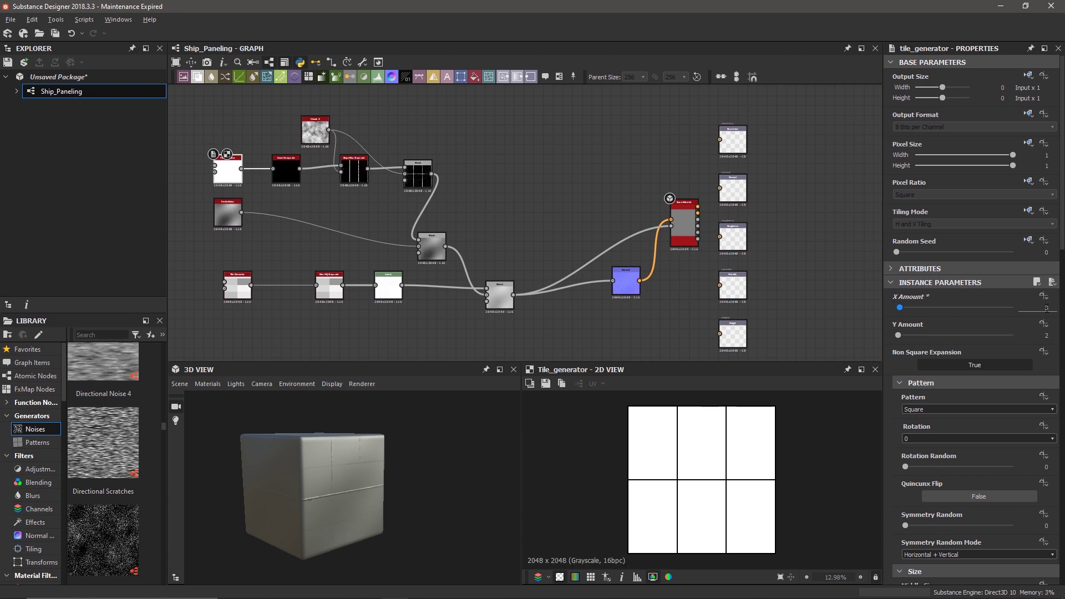
Set the Y Amount of the upper chain's Tile Generator to 4 and examine the panel seams up close on the cube
click(1053, 338)
click(1053, 338)
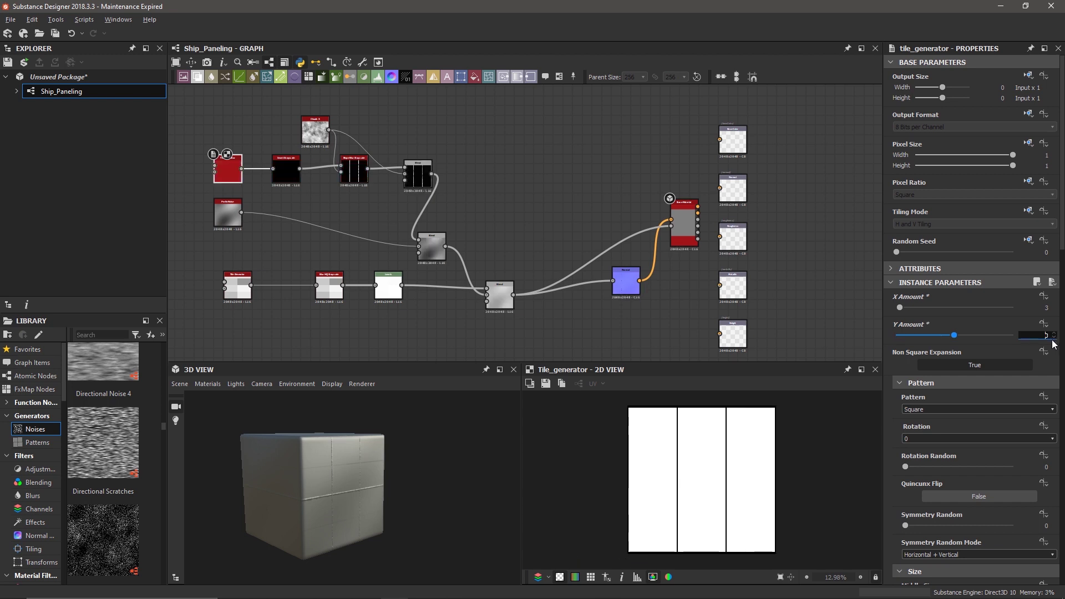
click(1046, 335)
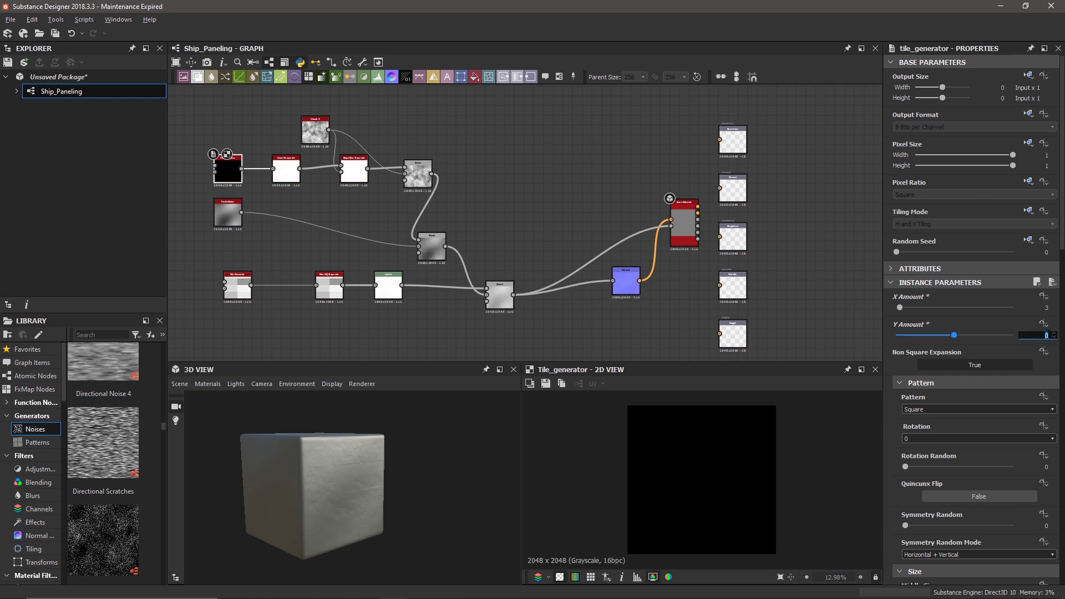
key(Return)
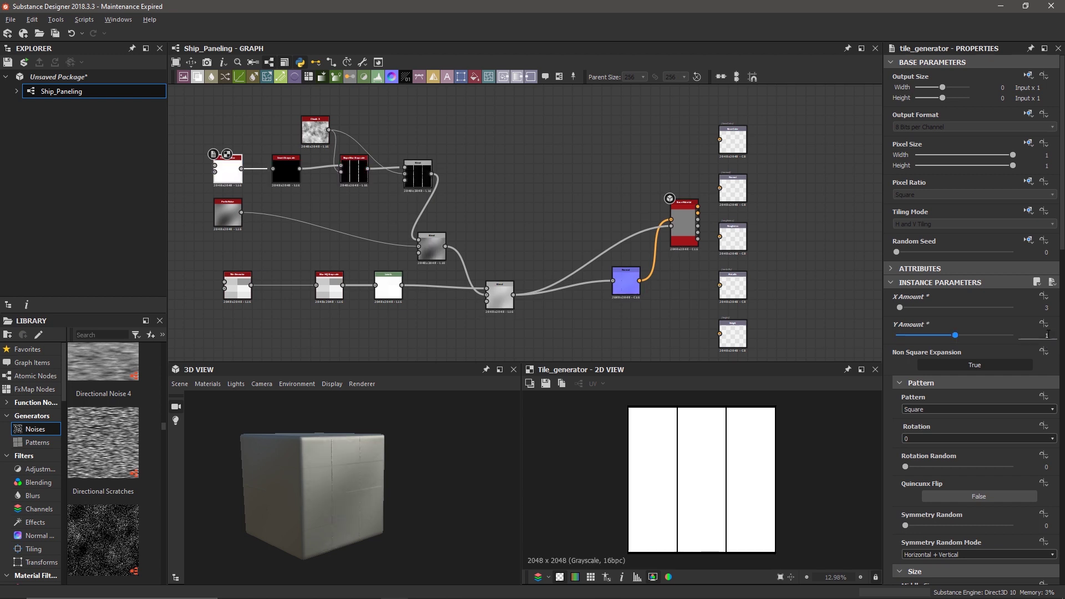
click(1047, 335)
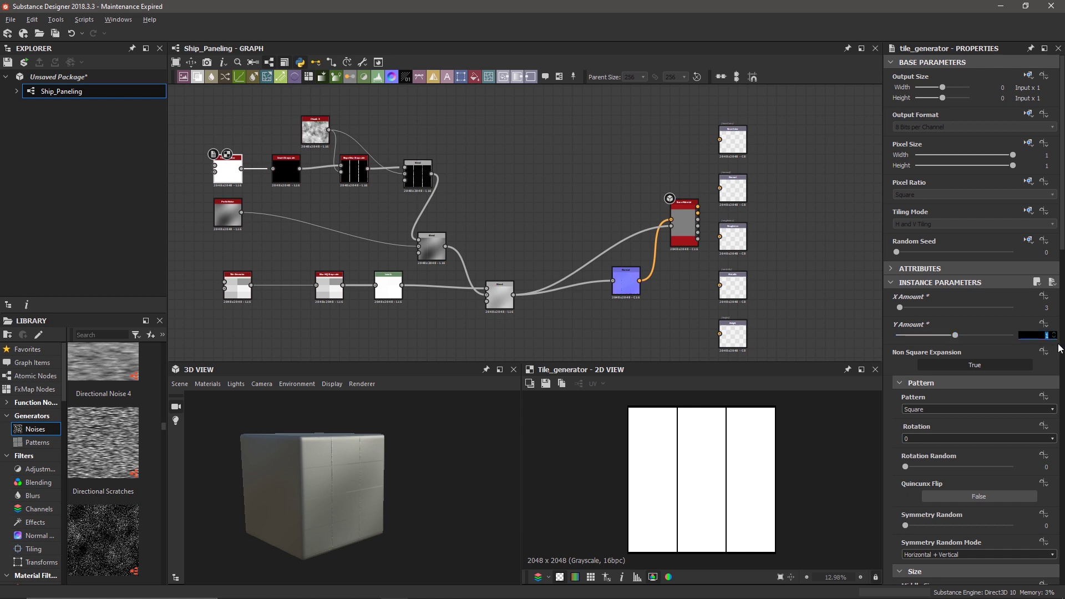
key(Return)
scroll(349, 471, up, 5)
drag(349, 471, 311, 508)
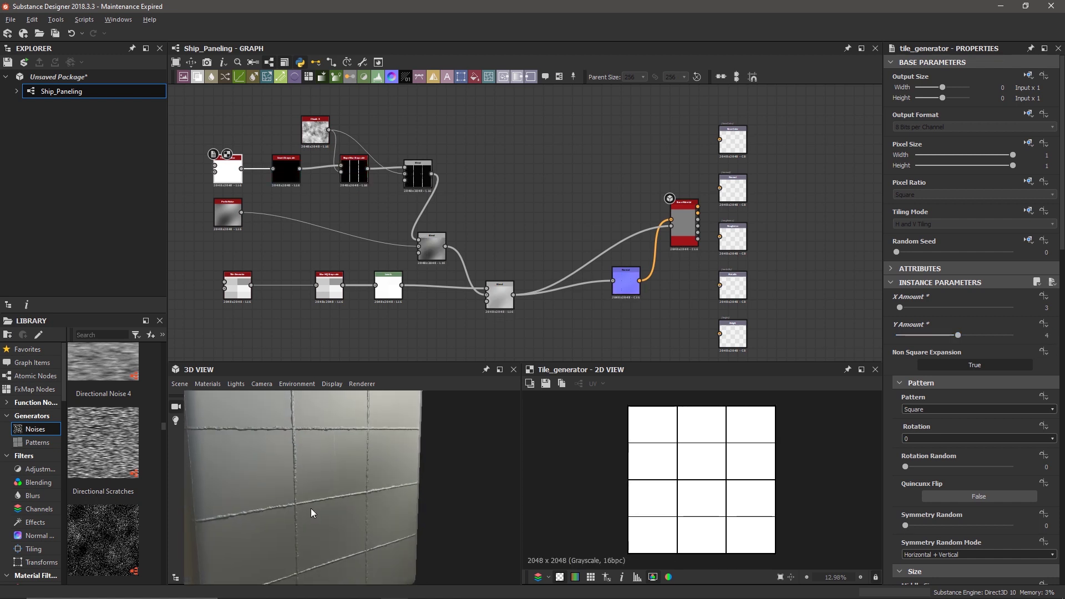
Set the upper Tile Generator to X Amount 2 and Y Amount 4, and check the resulting panel proportions on the cube
scroll(310, 508, down, 5)
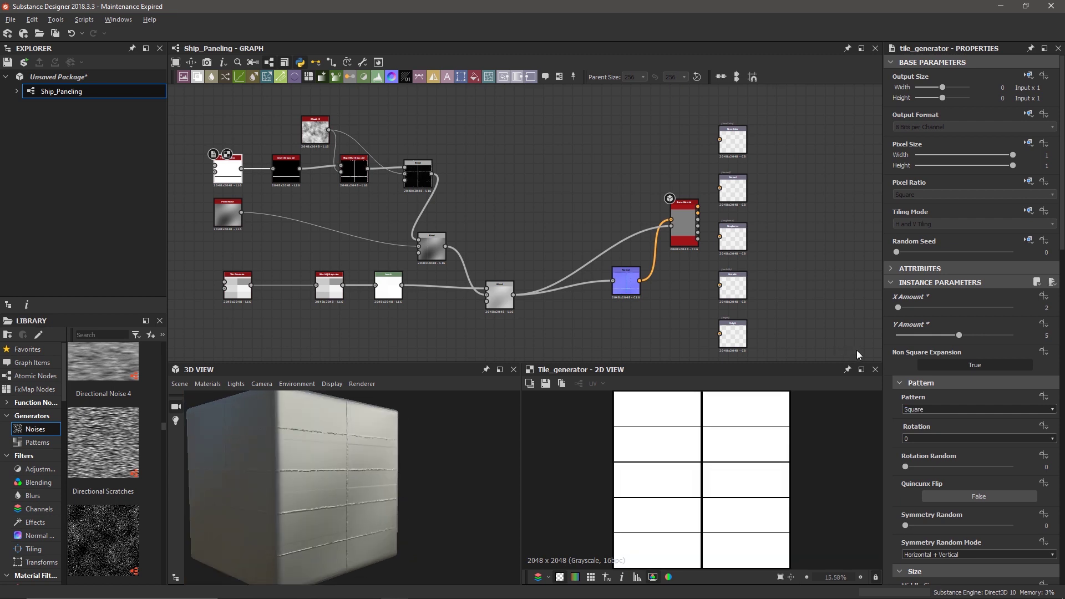
click(1046, 335)
click(1051, 337)
click(1052, 338)
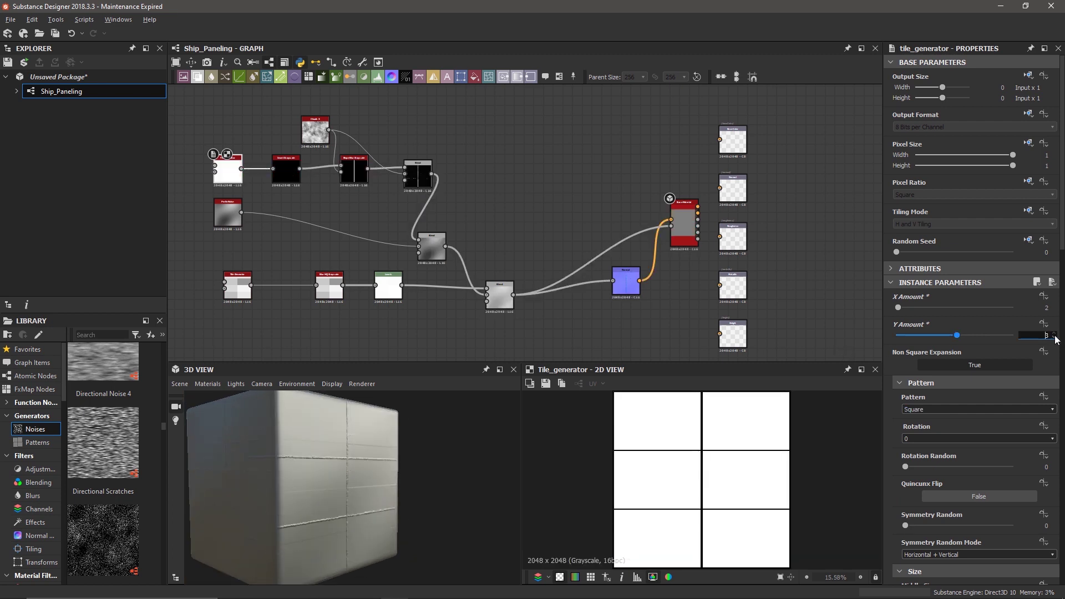
click(1053, 334)
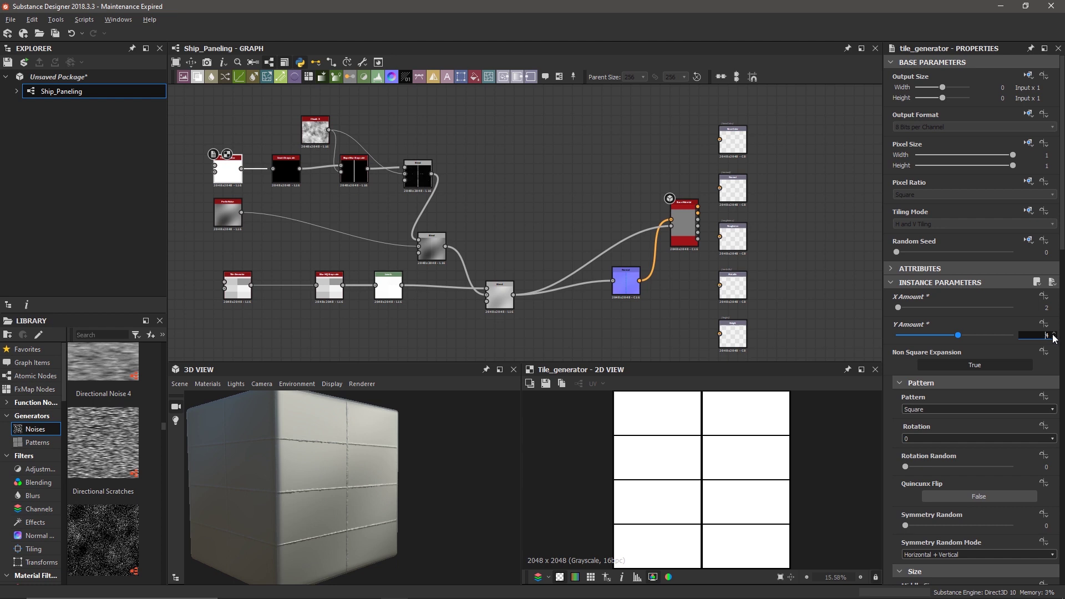
scroll(300, 495, up, 5)
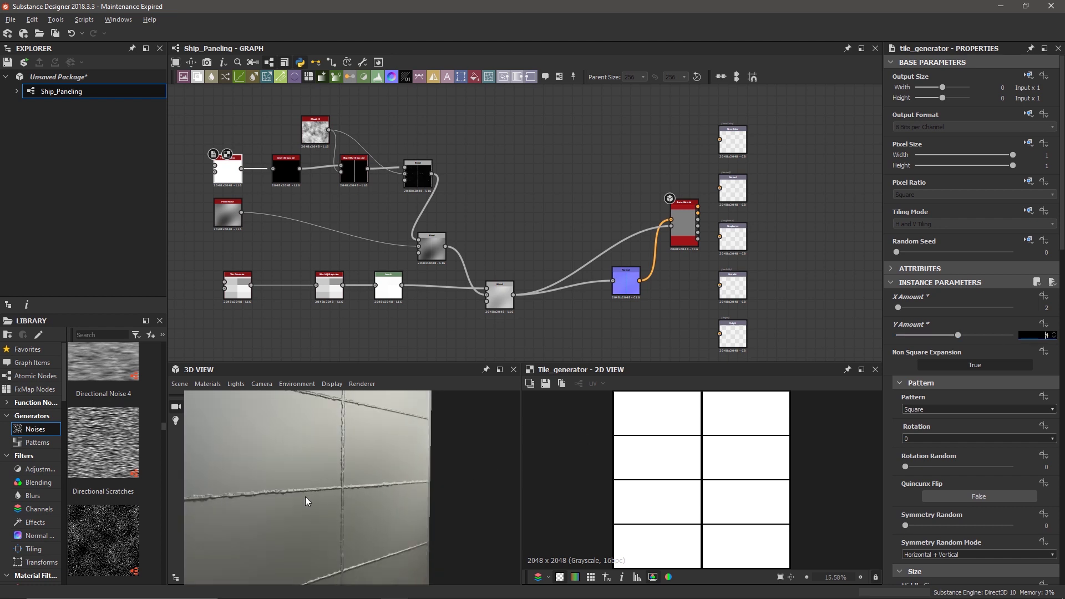
drag(305, 497, 357, 410)
Set the Tile Generator at the start of the lower height-variation chain to X Amount 8 and Y Amount 16
click(330, 280)
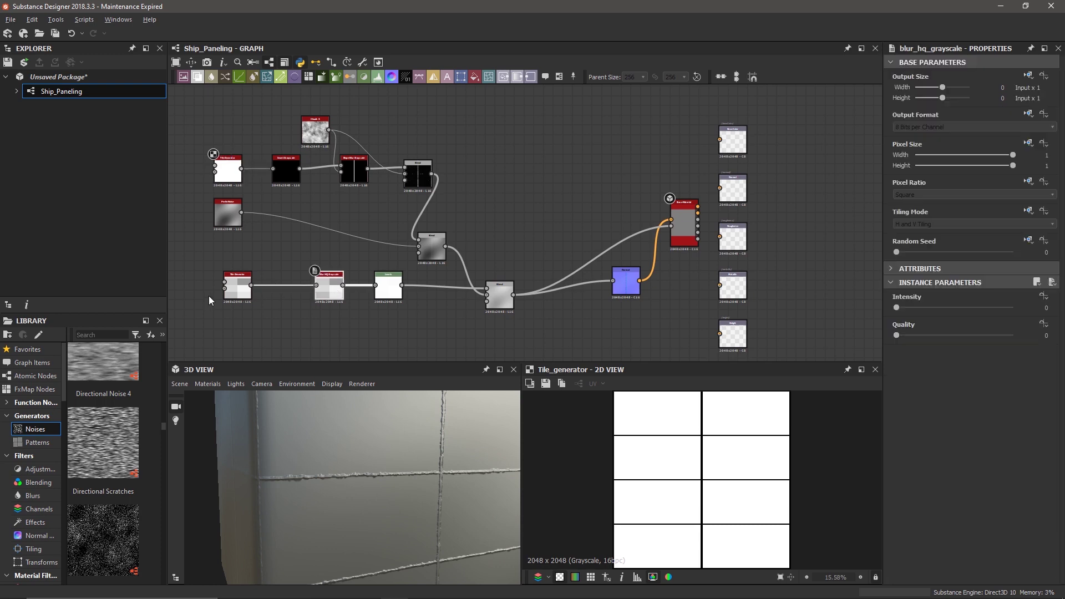
double_click(241, 286)
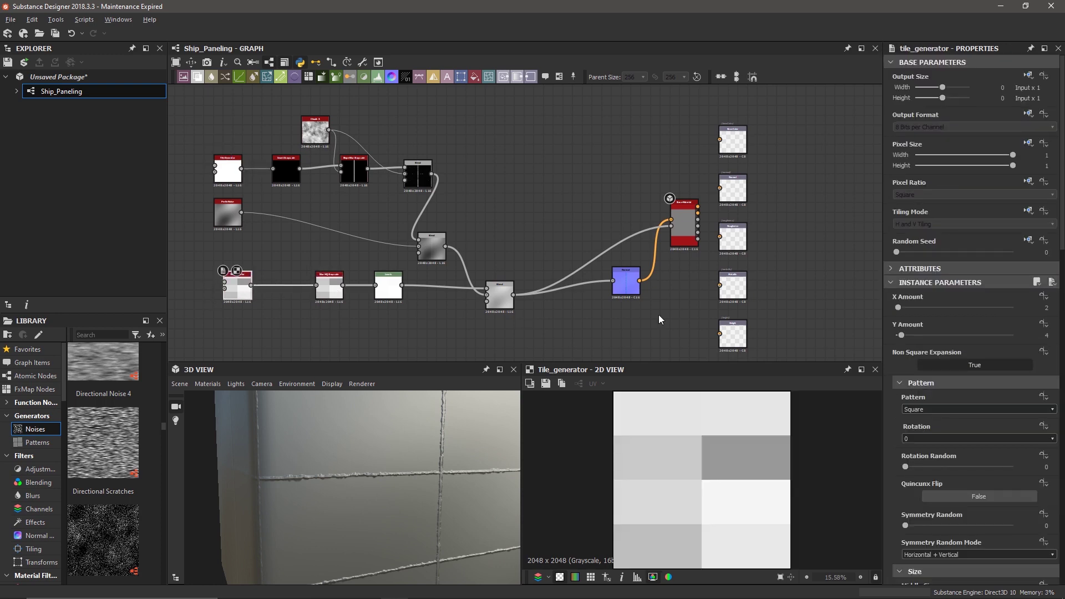
click(1046, 308)
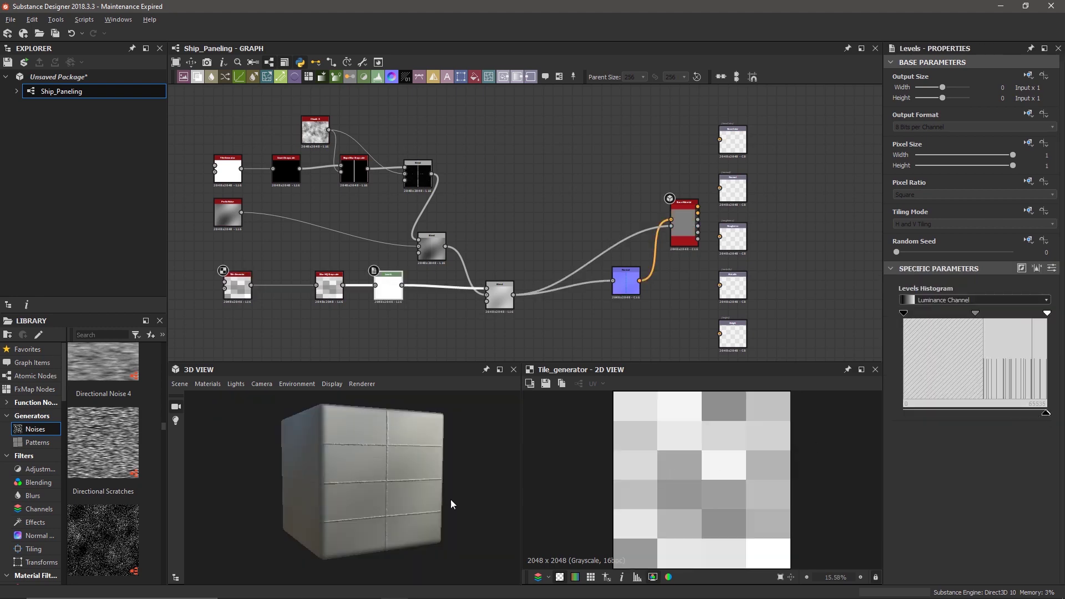
scroll(362, 491, up, 6)
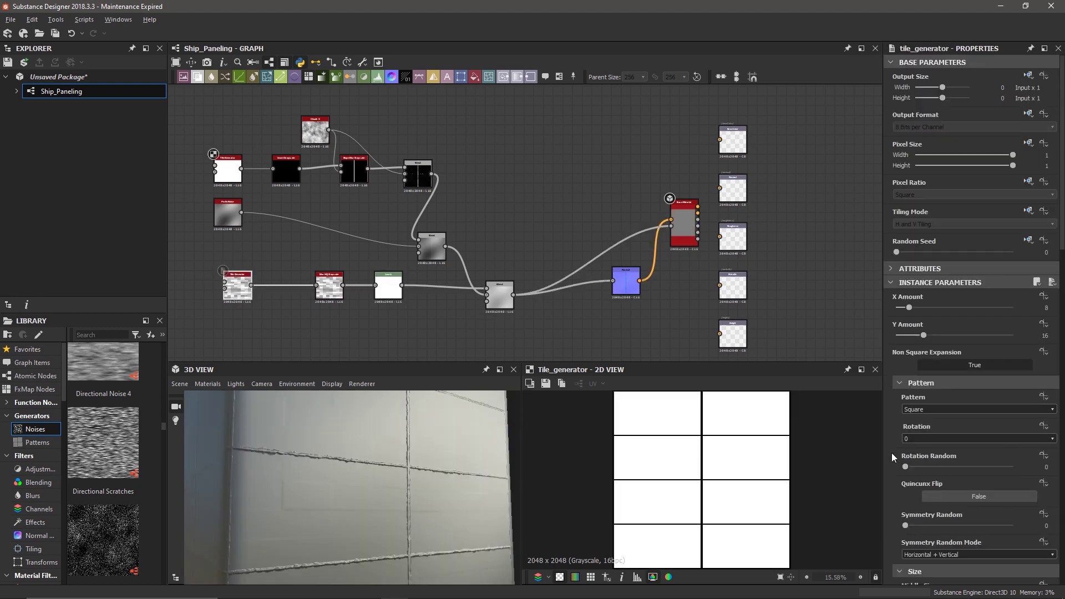
Reduce the Luminance Random in the lower Tile Generator's Color settings
scroll(894, 456, down, 8)
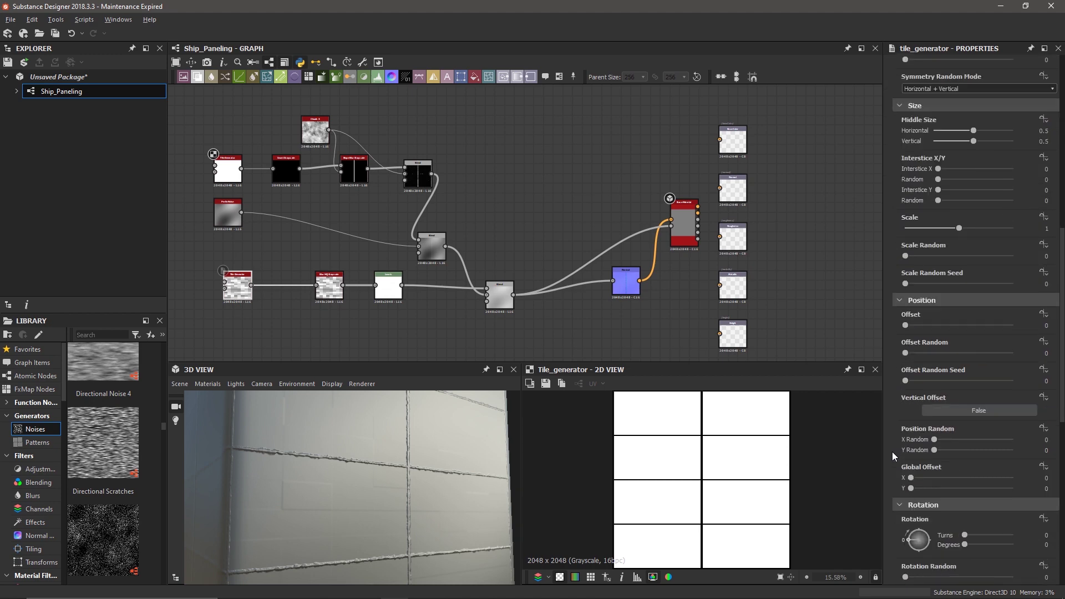
scroll(894, 456, down, 6)
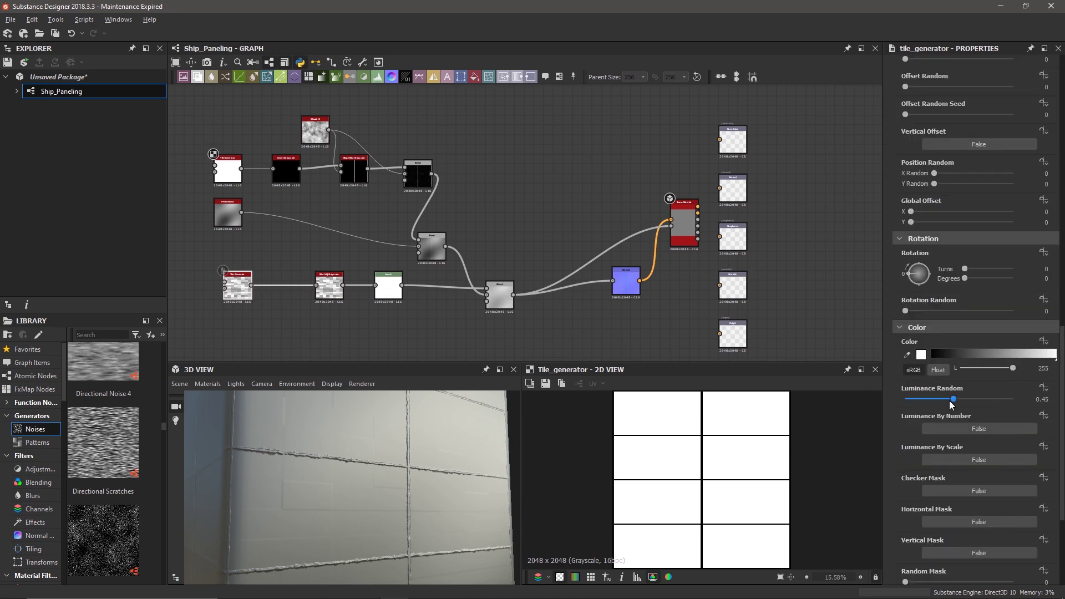
drag(952, 400, 928, 420)
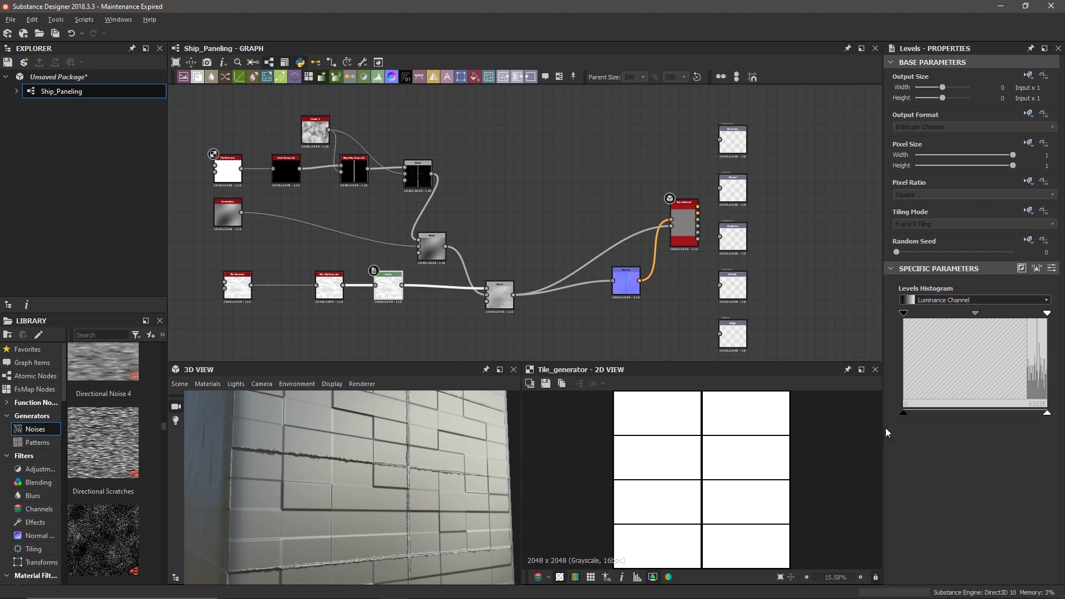
Narrow the Levels node's output range to a thin light-grey band and inspect the panel height variation on the cube
drag(903, 413, 1045, 409)
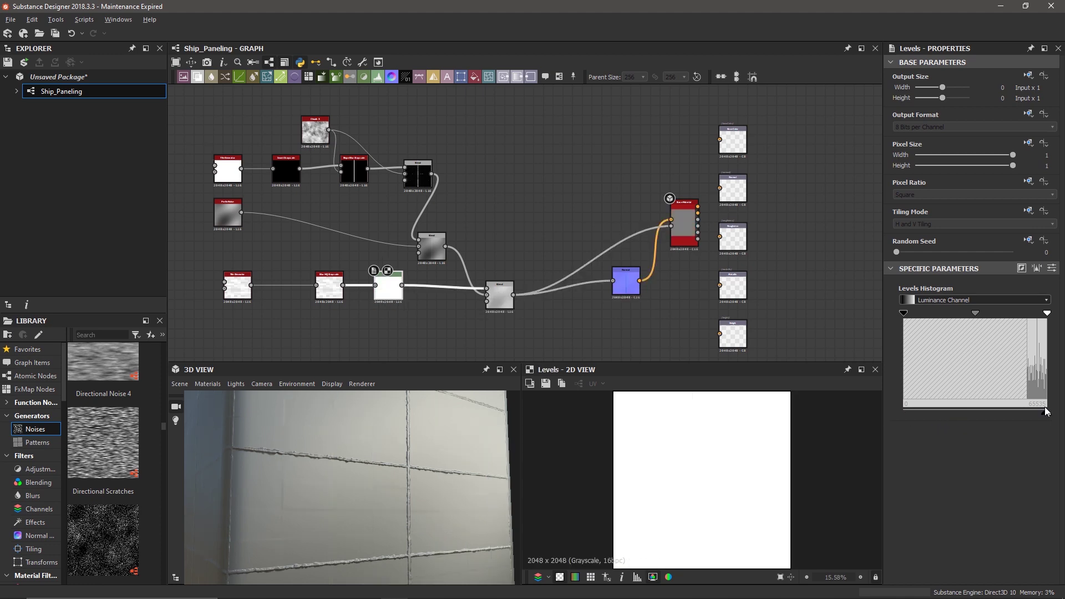
drag(1046, 411, 1003, 422)
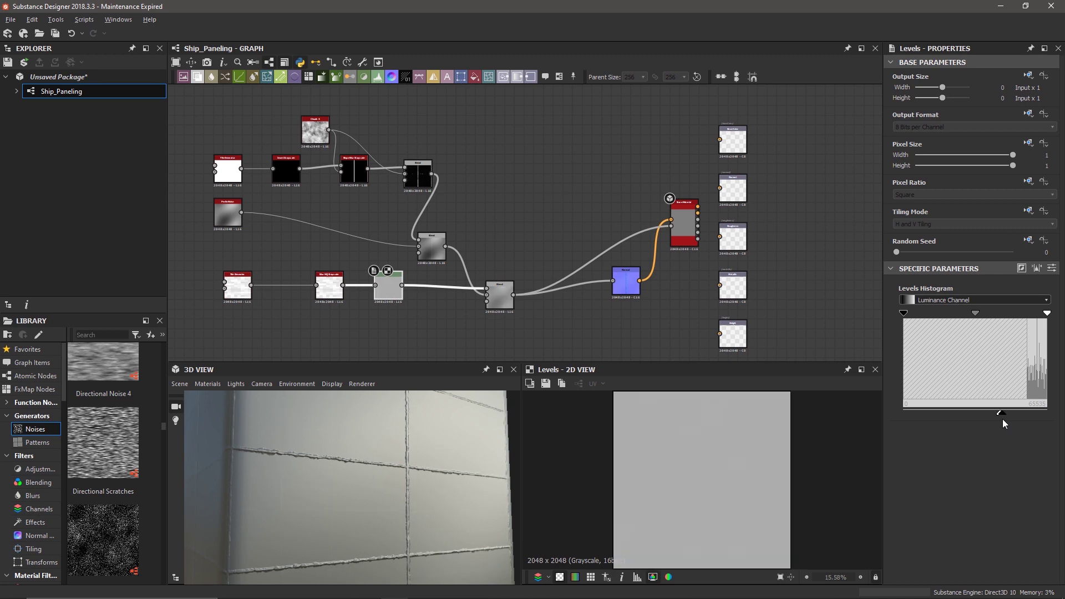
drag(488, 474, 324, 500)
Preview the material on the Rounded Cylinder mesh and examine its seams up close
click(178, 384)
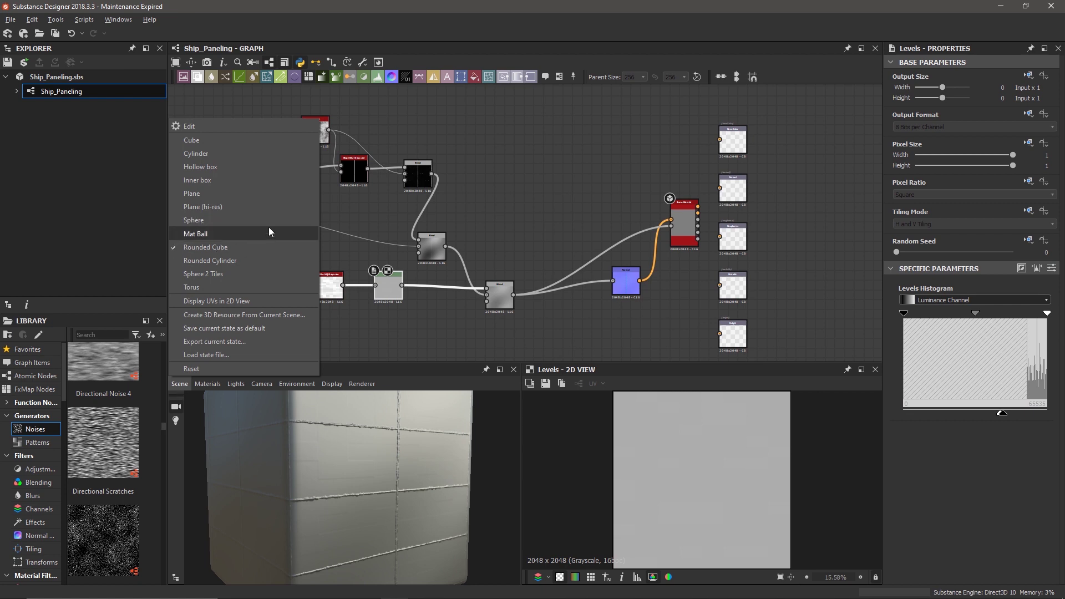
click(260, 259)
drag(363, 484, 395, 475)
scroll(335, 483, up, 4)
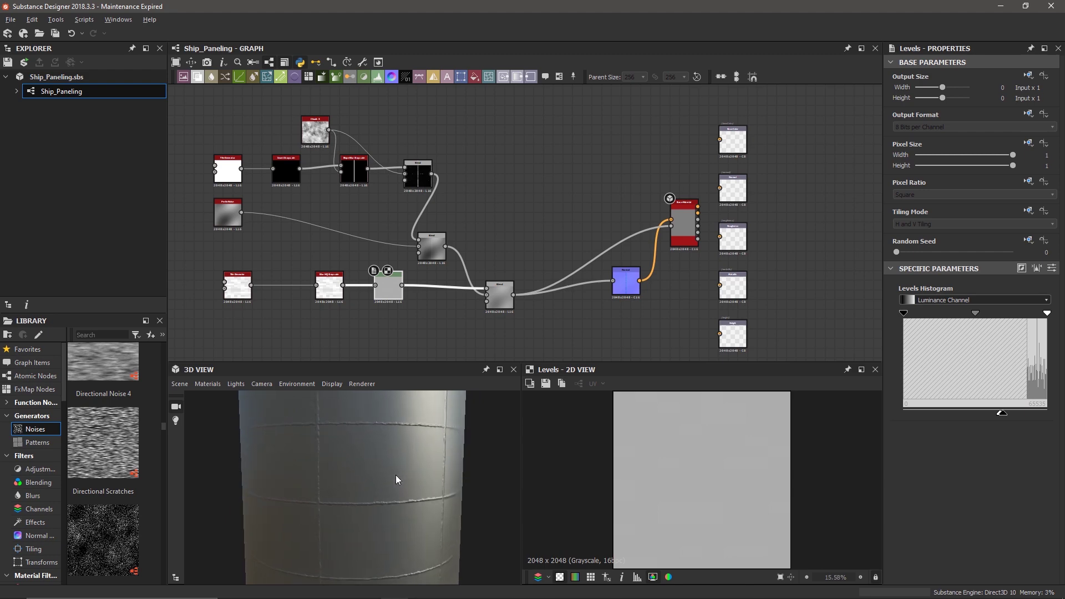
Switch the 3D preview mesh to Sphere 2 Tiles and frame the whole sphere to inspect the paneling
click(180, 384)
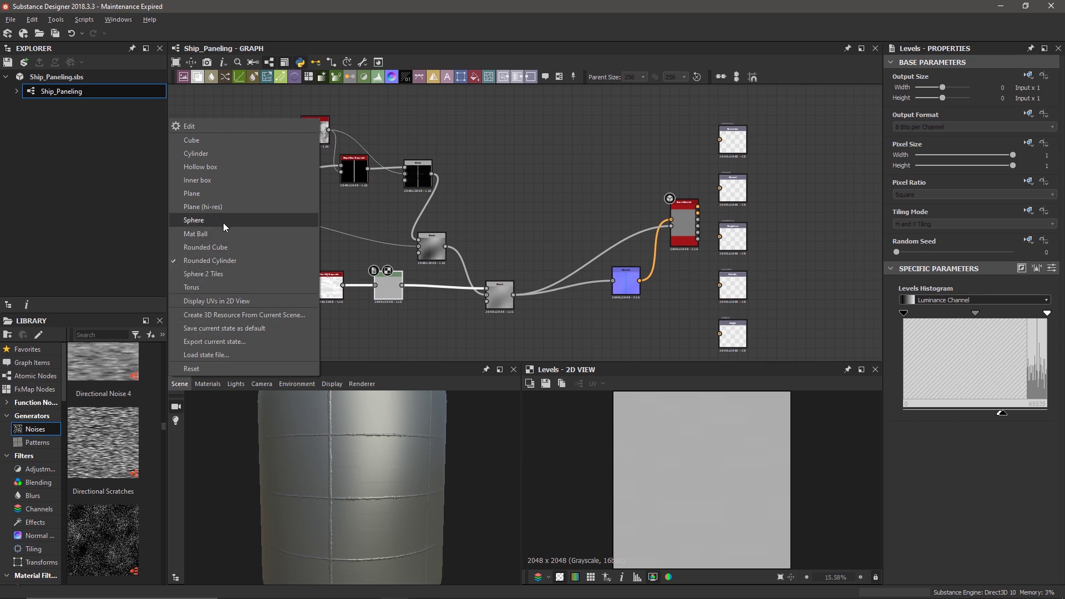
click(234, 272)
drag(333, 483, 385, 546)
right_drag(385, 545, 386, 522)
scroll(386, 526, down, 3)
drag(385, 526, 371, 512)
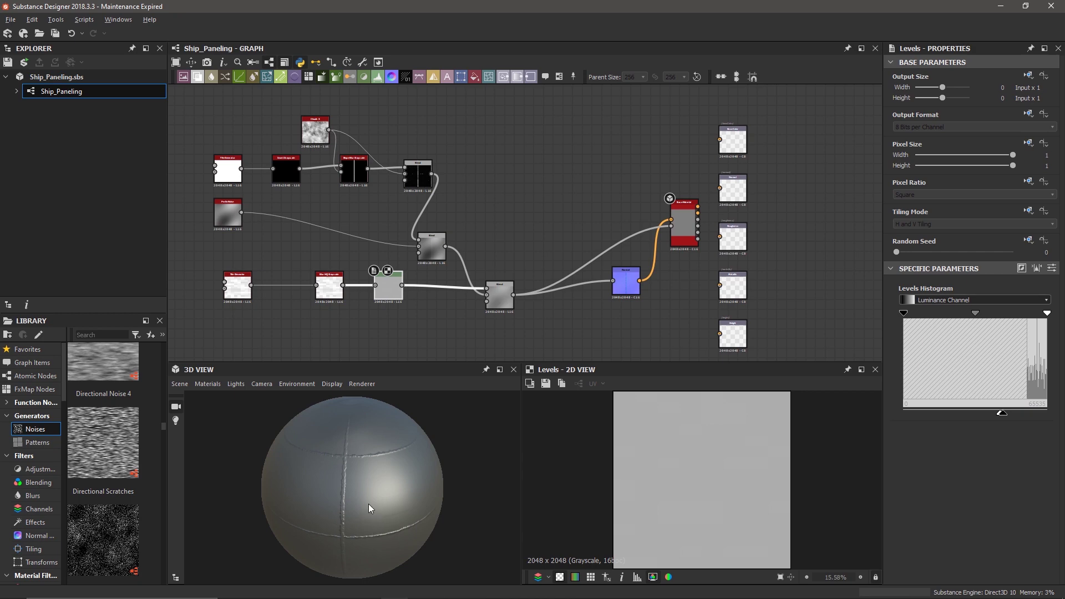
Switch to PureRef and study the ship hull photos for seams, rust and peeling paint, returning to Substance Designer
key(alt+Tab)
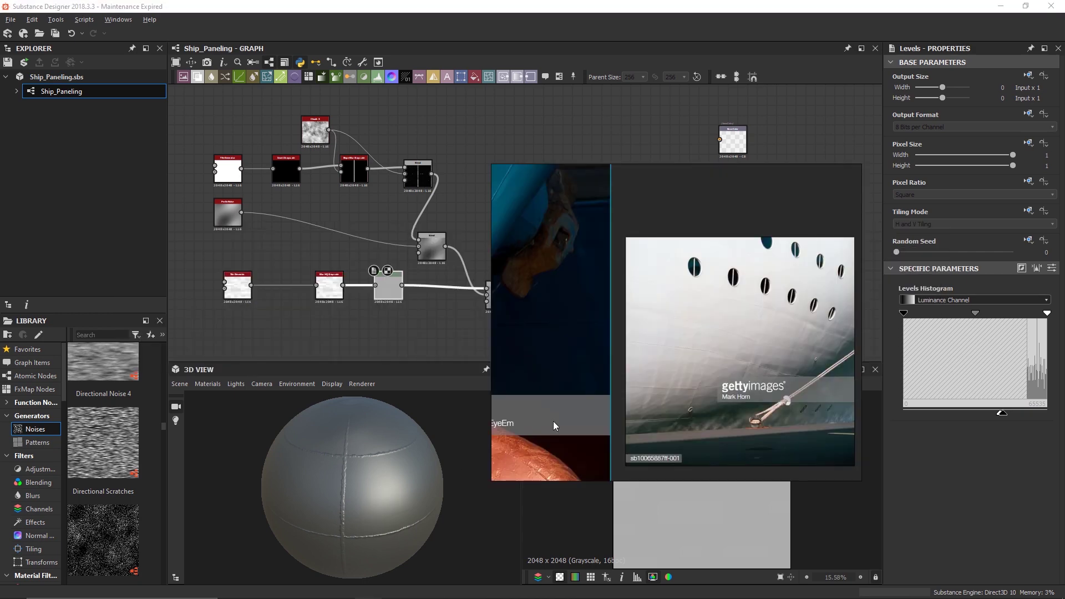
scroll(564, 392, down, 3)
middle_drag(615, 384, 617, 440)
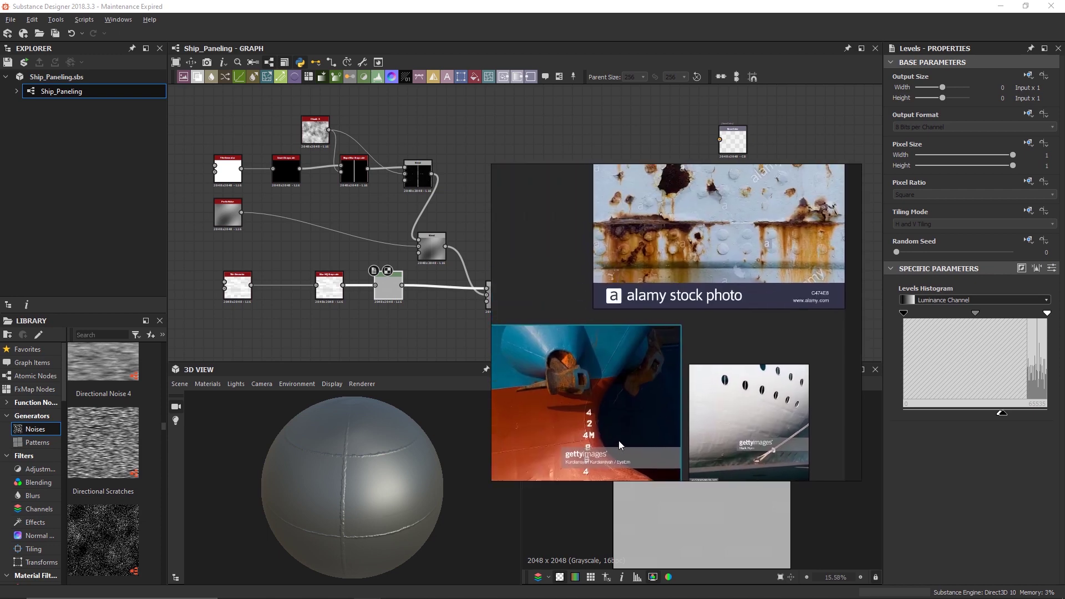
scroll(574, 434, down, 2)
scroll(649, 252, up, 2)
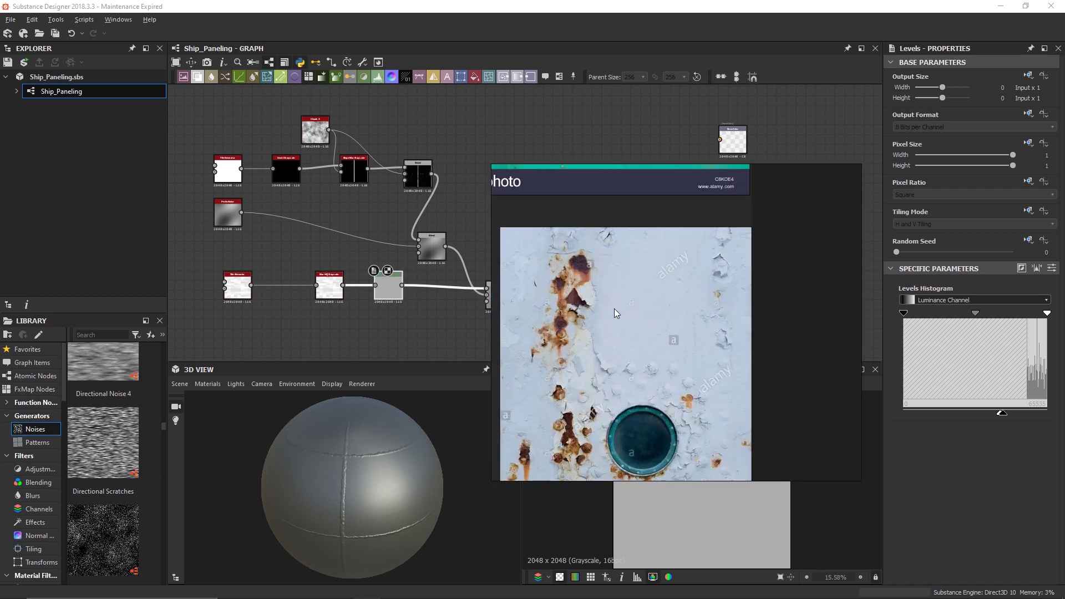
scroll(637, 338, up, 2)
scroll(619, 344, down, 3)
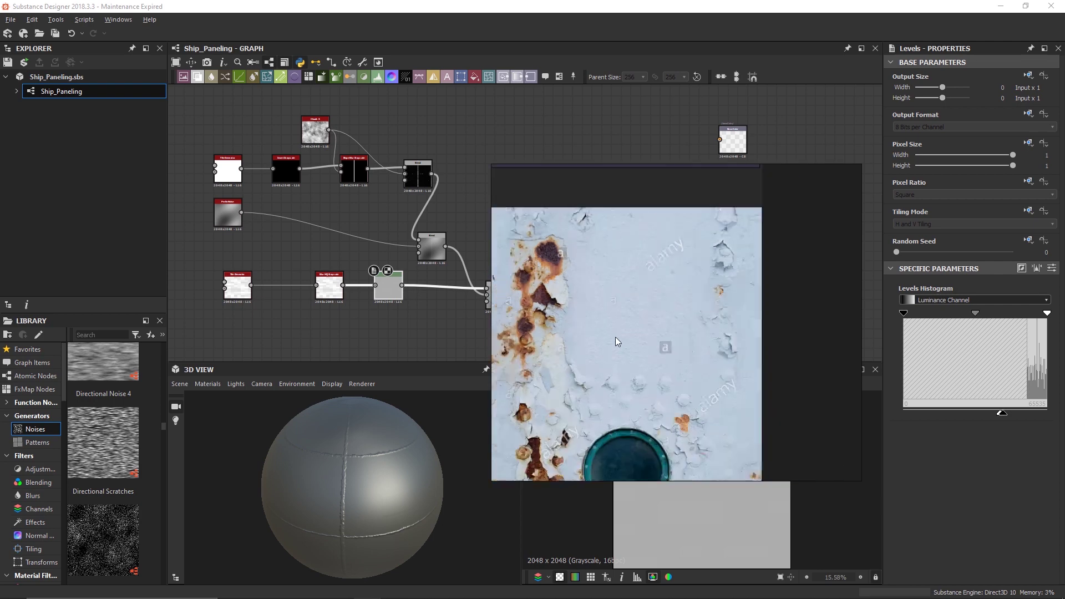
middle_drag(611, 302, 613, 366)
scroll(611, 362, down, 2)
scroll(591, 209, up, 3)
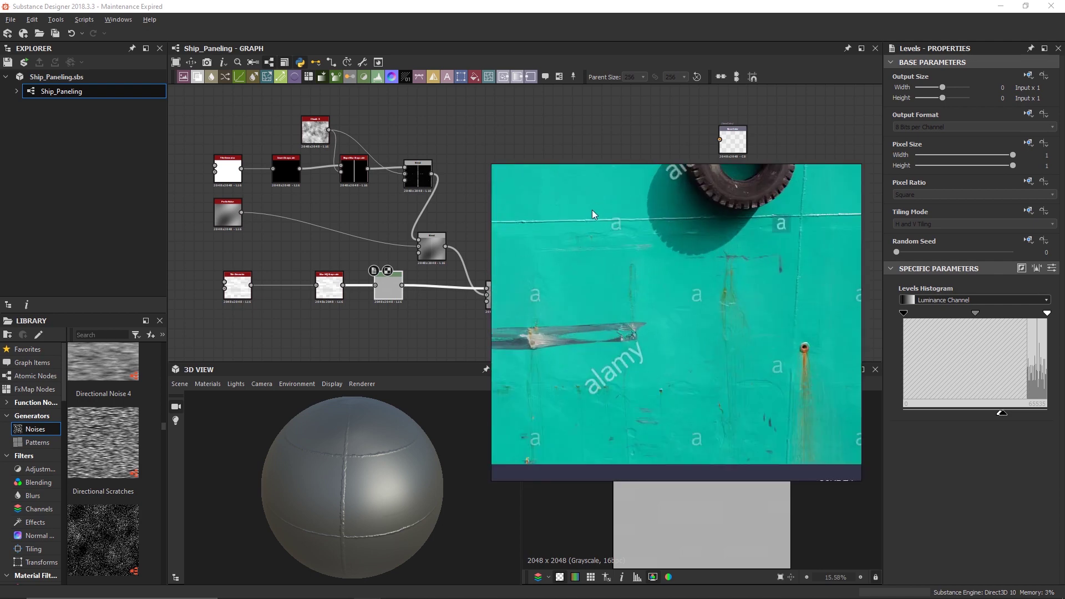
click(201, 455)
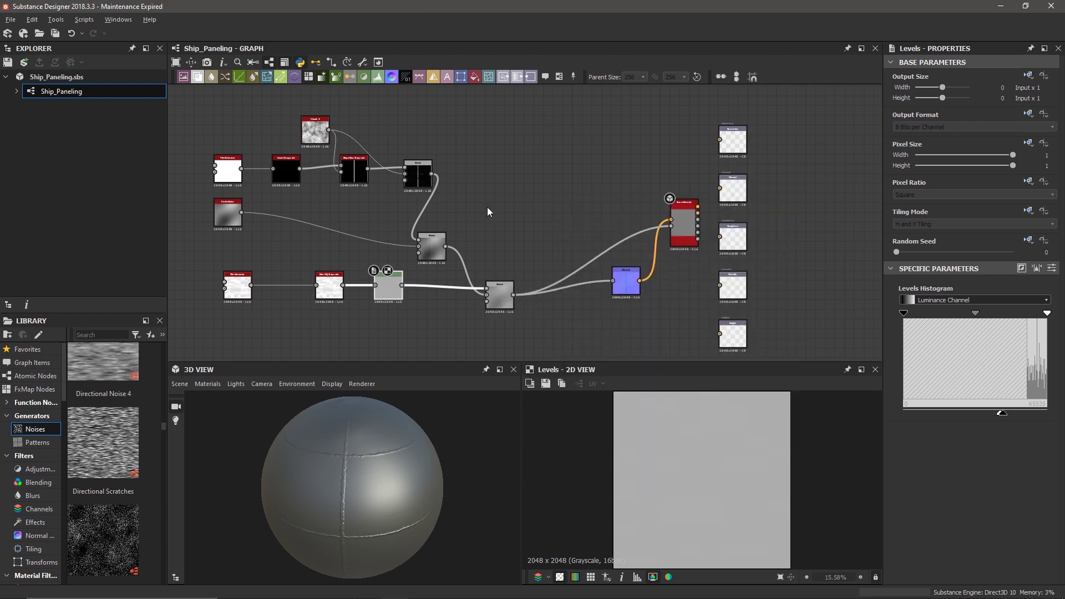
Space the height node network apart from the Normal, base material and output nodes to free room in the graph
scroll(504, 225, down, 2)
drag(315, 149, 455, 184)
drag(260, 236, 486, 221)
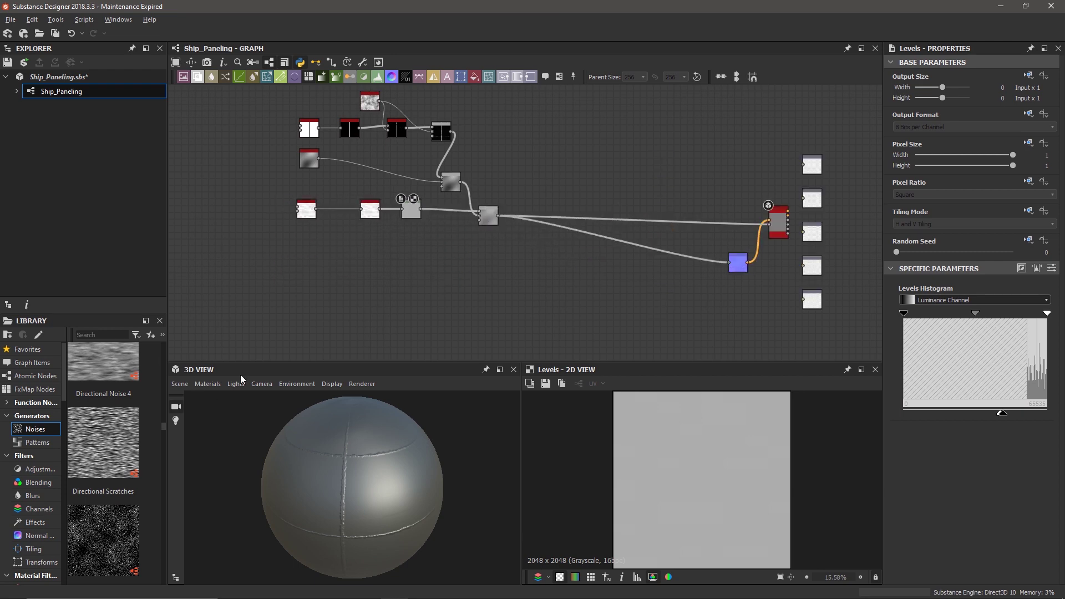
Add a Clouds 1 noise node below the lower Tile Generator chain and set its Scale to 4
key(space)
text(clouds)
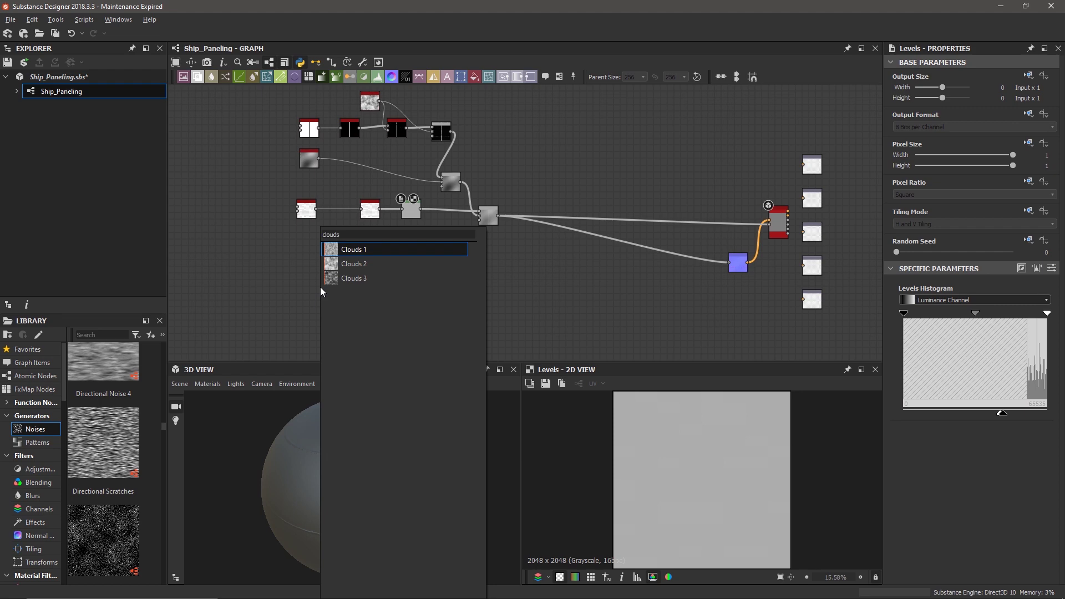
key(Return)
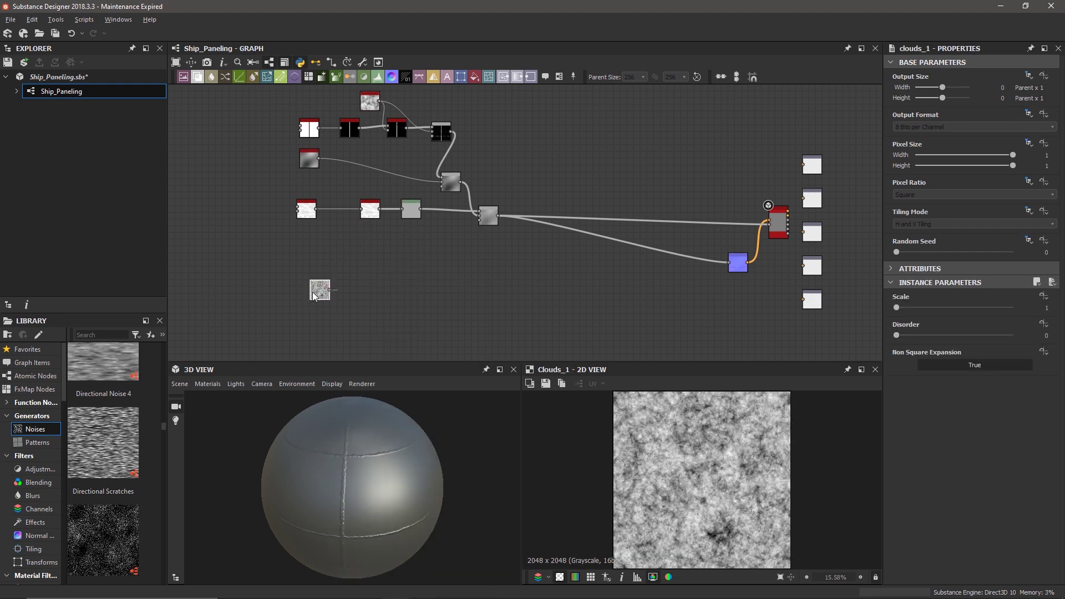
scroll(331, 259, up, 4)
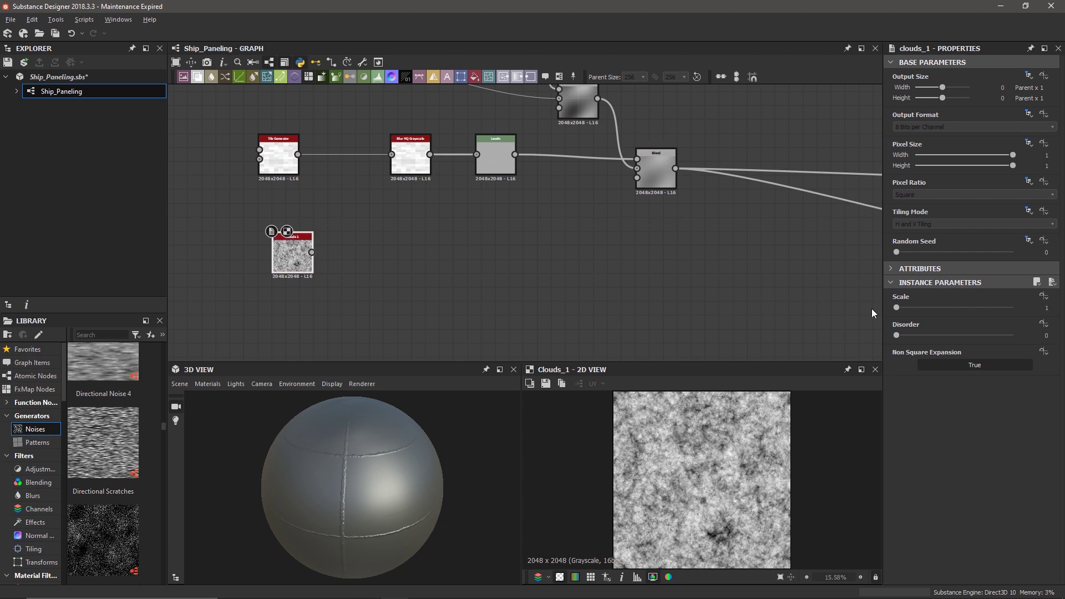
drag(895, 308, 948, 313)
scroll(494, 261, down, 1)
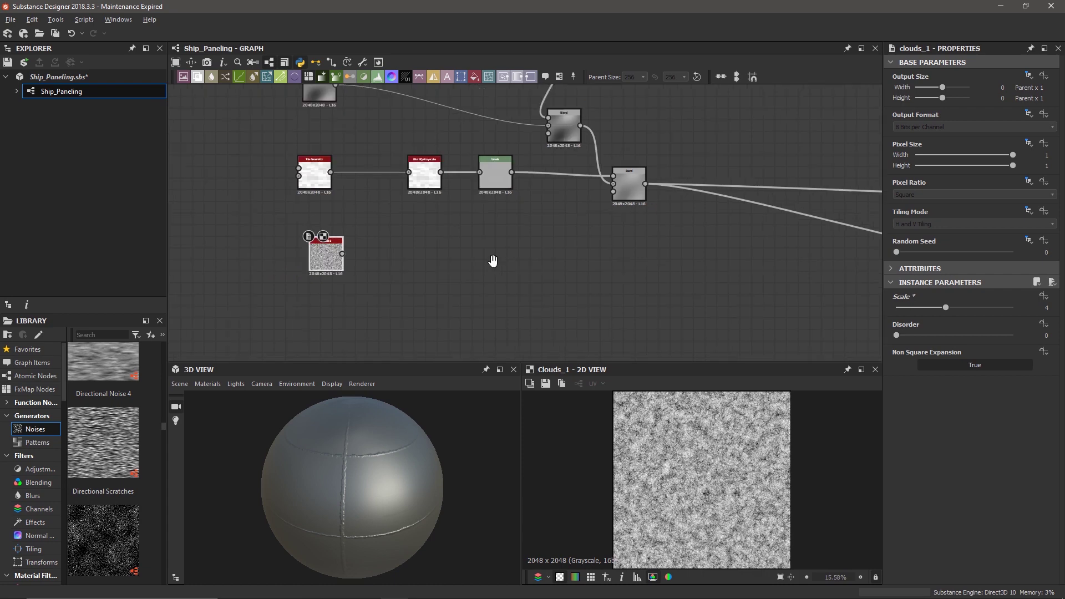
Add a Blend node below the last height Blend, with free room to wire in the Clouds 1 noise
middle_drag(494, 260, 381, 278)
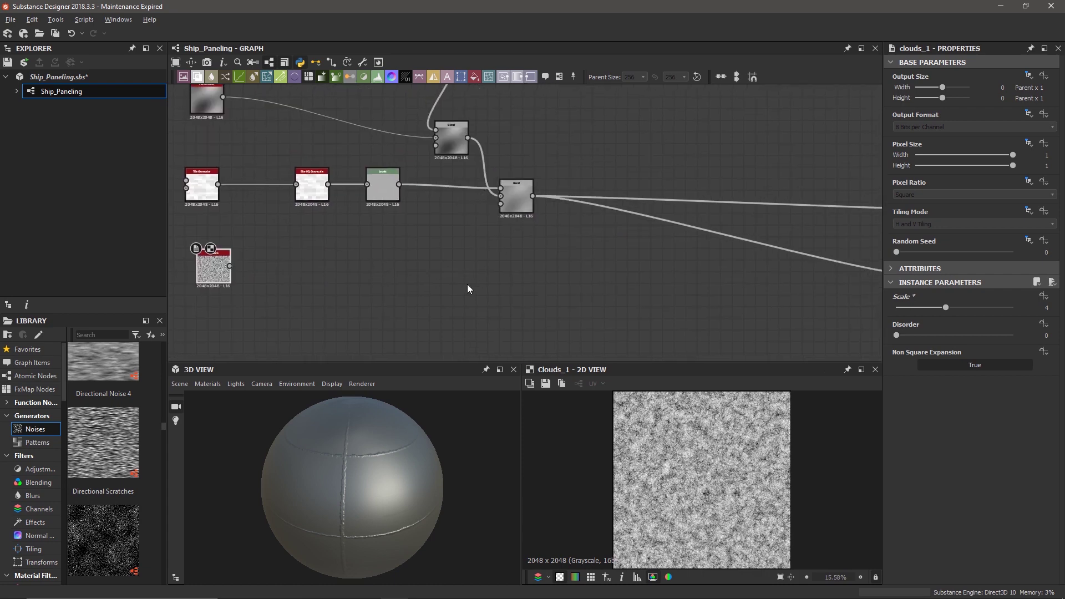
key(space)
text(blend)
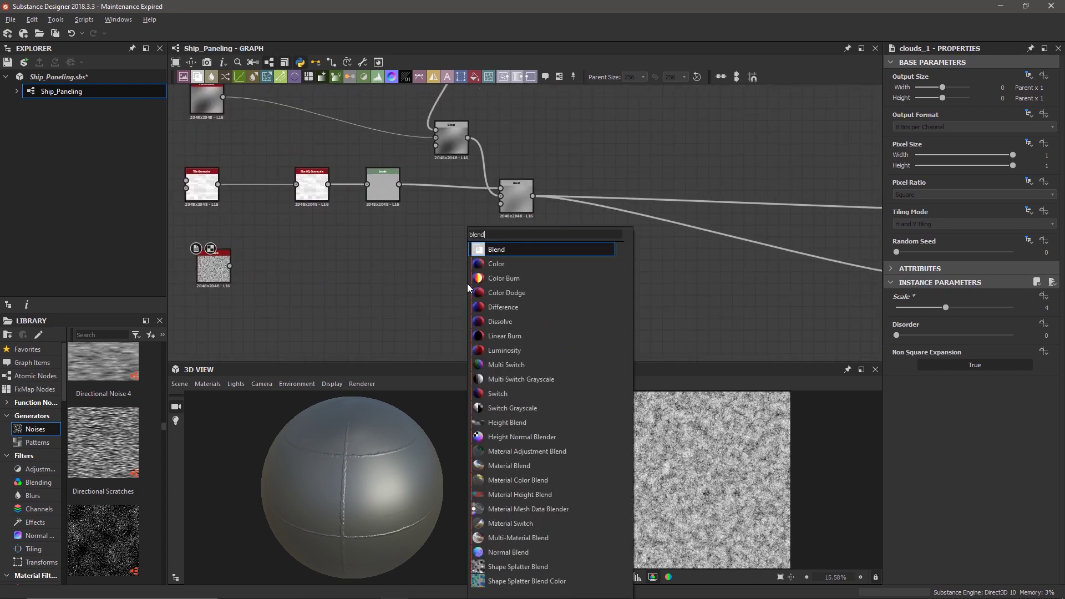
key(Return)
drag(467, 284, 589, 254)
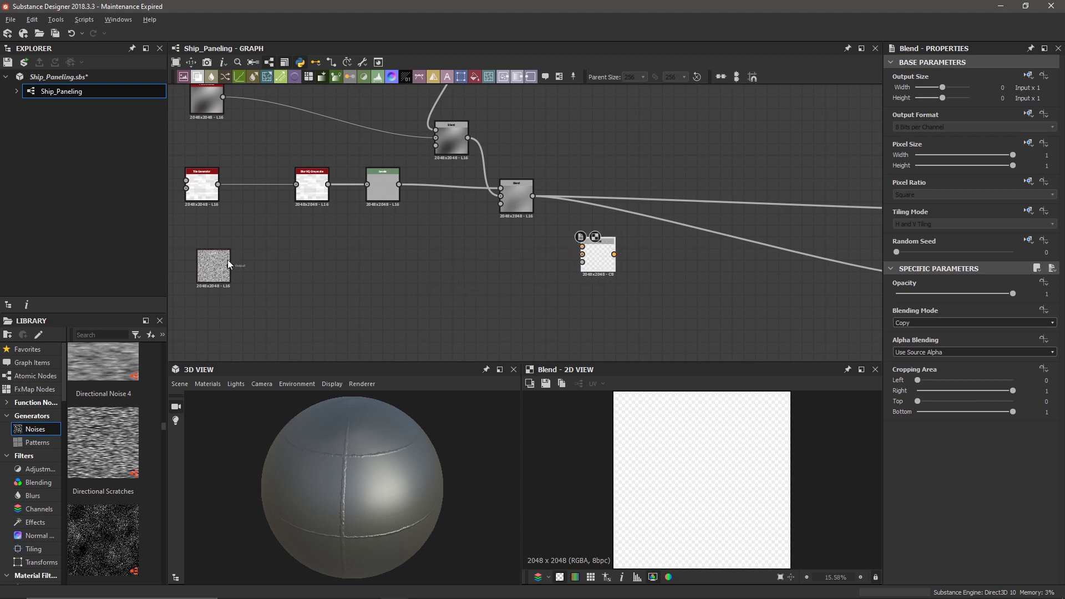
Connect Clouds 1 as foreground and the last height Blend as background, then reroute the downstream links through the new Blend
drag(229, 266, 583, 247)
drag(532, 196, 583, 254)
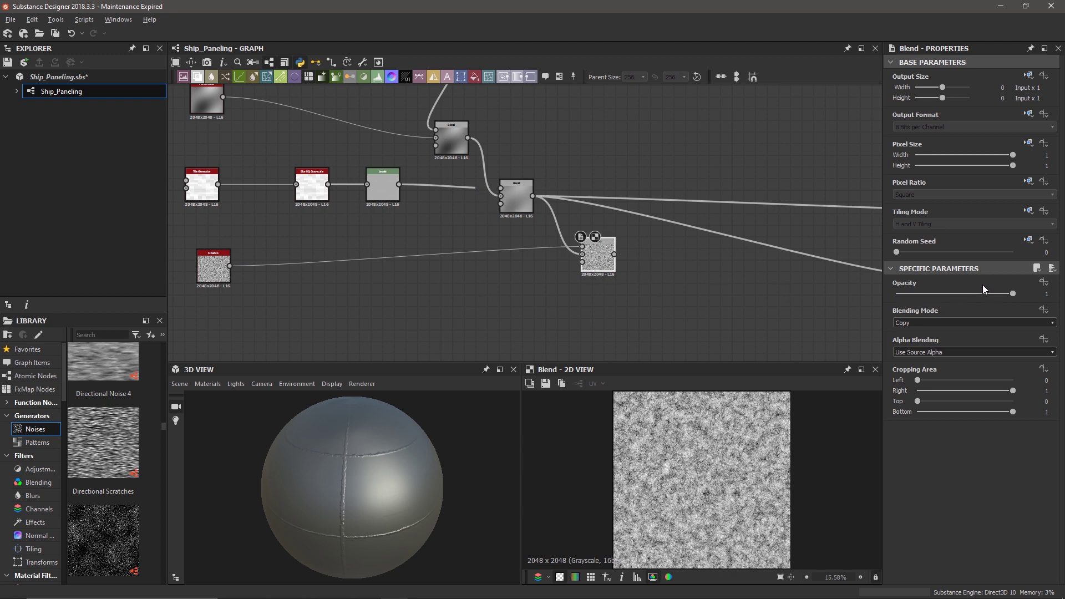
scroll(677, 269, down, 2)
shift+drag(576, 216, 633, 258)
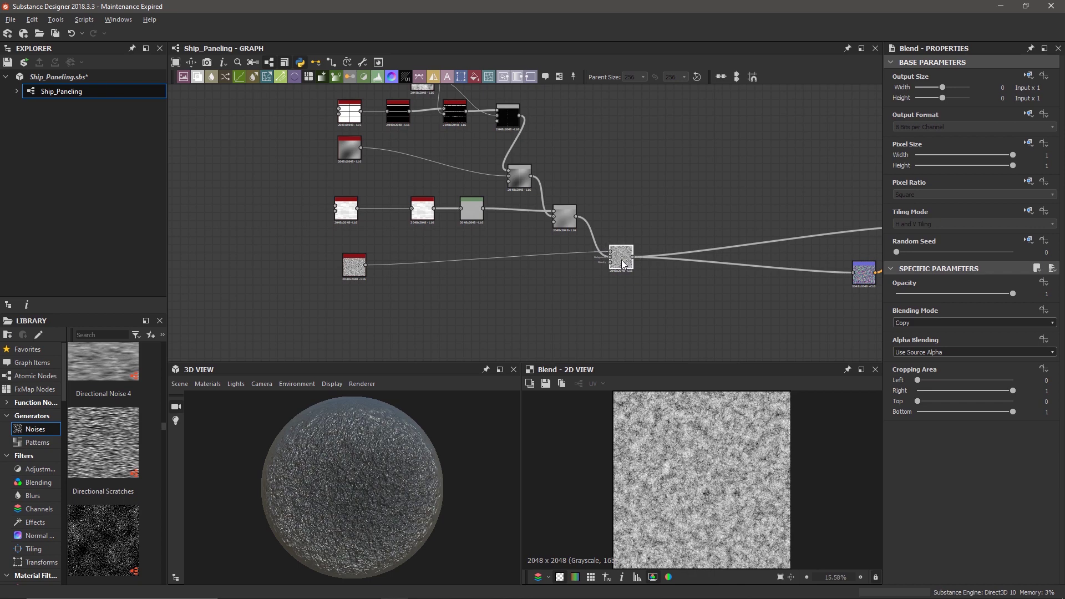
Switch the 3D preview mesh to Rounded Cube and frame one of its edges up close
click(201, 387)
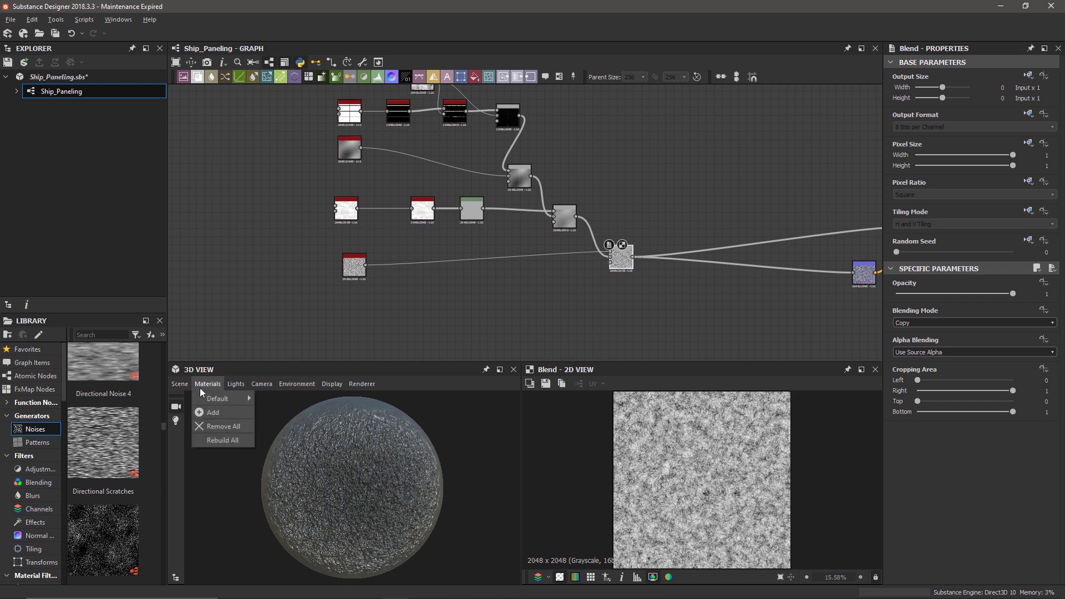
mouse_move(187, 385)
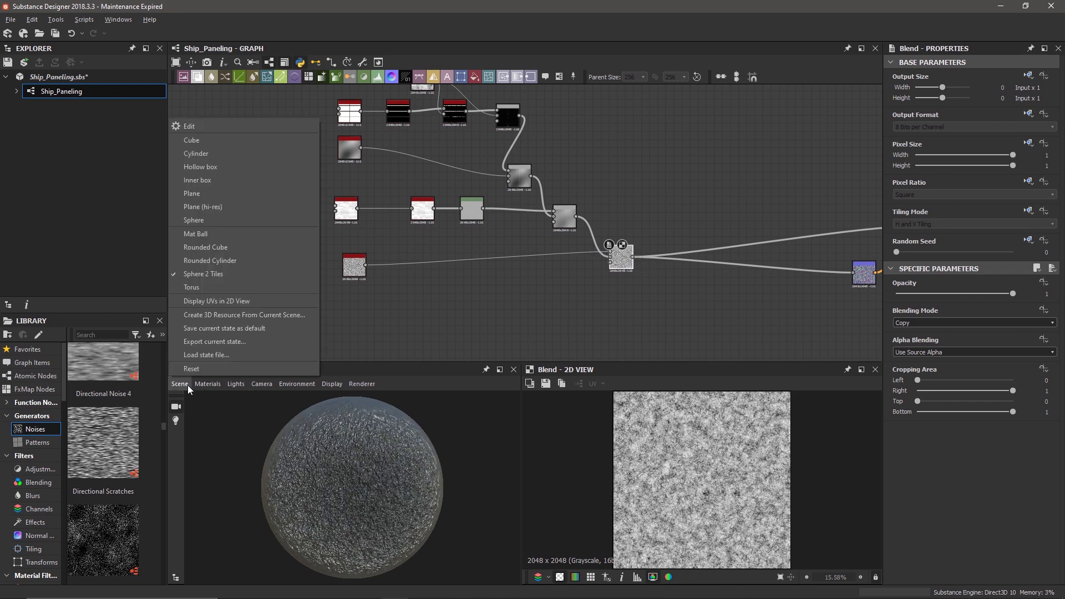
click(232, 238)
drag(354, 457, 401, 463)
scroll(401, 464, up, 3)
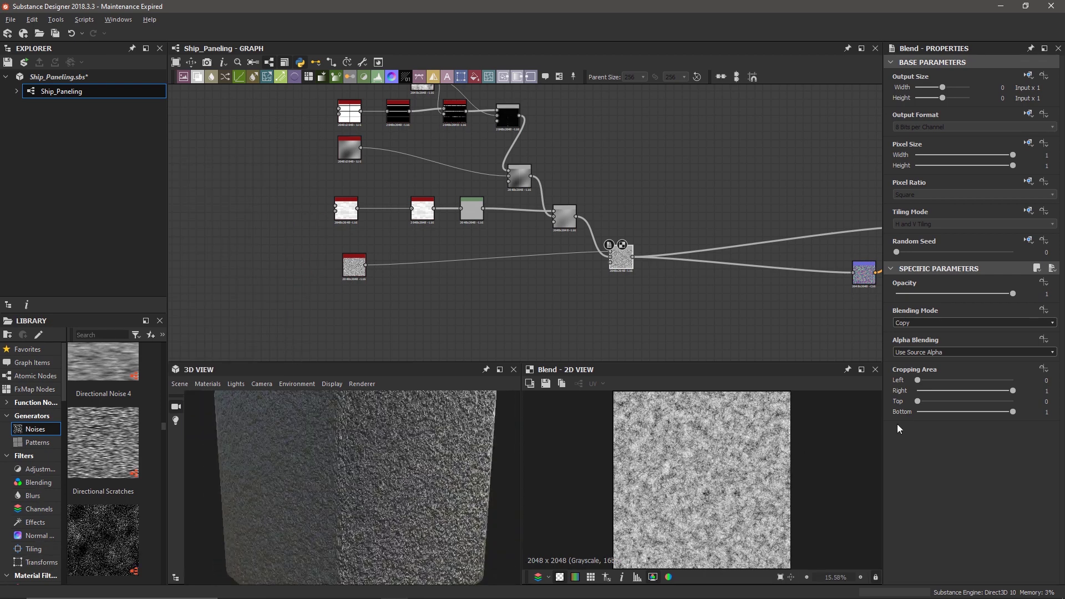
Set the clouds Blend's opacity to 0.01 and inspect the surface detail on the 3D preview
drag(1003, 296, 898, 310)
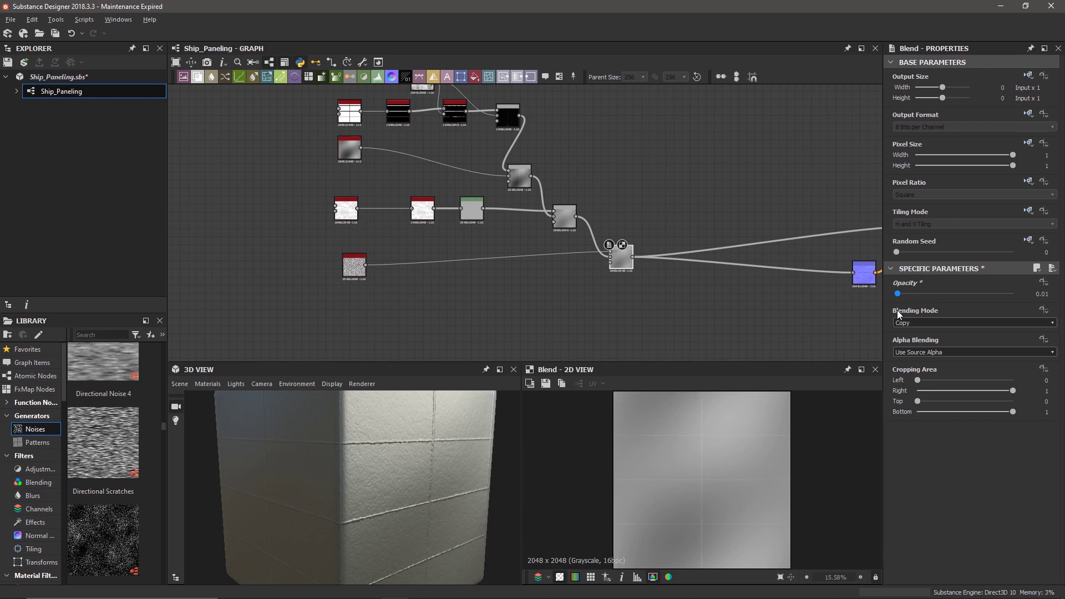
scroll(343, 502, up, 5)
scroll(345, 500, down, 3)
scroll(399, 486, down, 2)
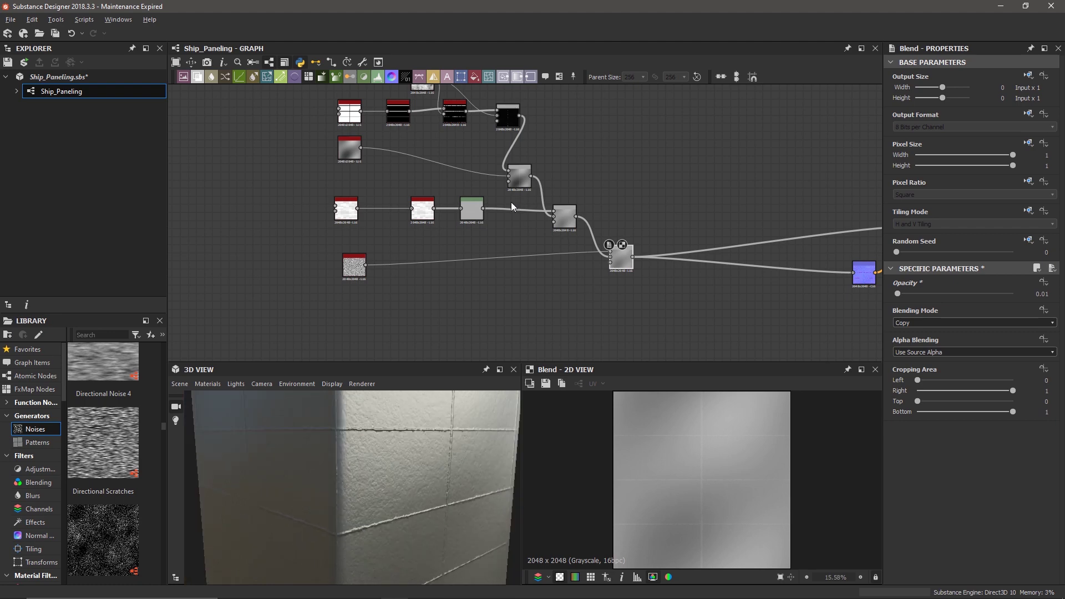
mouse_move(371, 465)
mouse_down()
mouse_move(361, 425)
mouse_move(374, 456)
mouse_move(389, 457)
mouse_up()
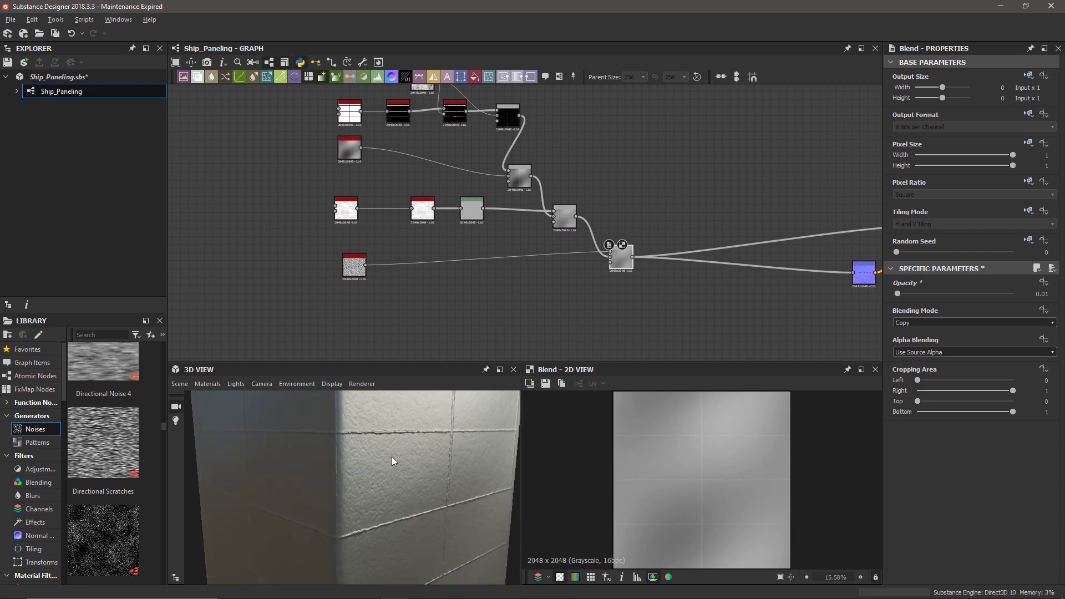
Insert a Levels node after Clouds 1, raise its output black point to about three quarters, and inspect the surface up close
click(354, 265)
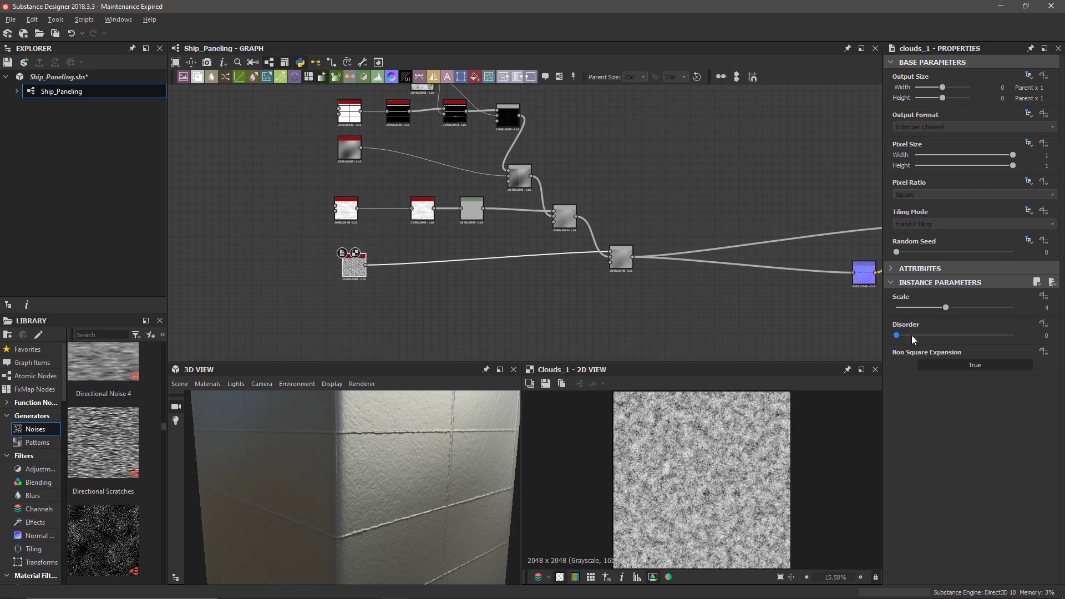
key(space)
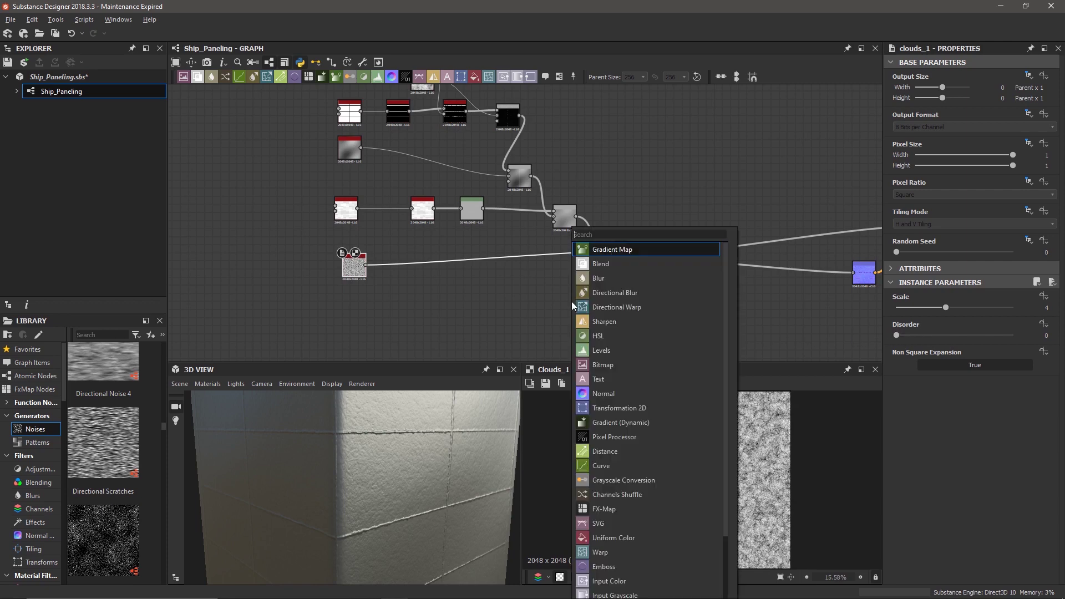
text(levels)
key(Return)
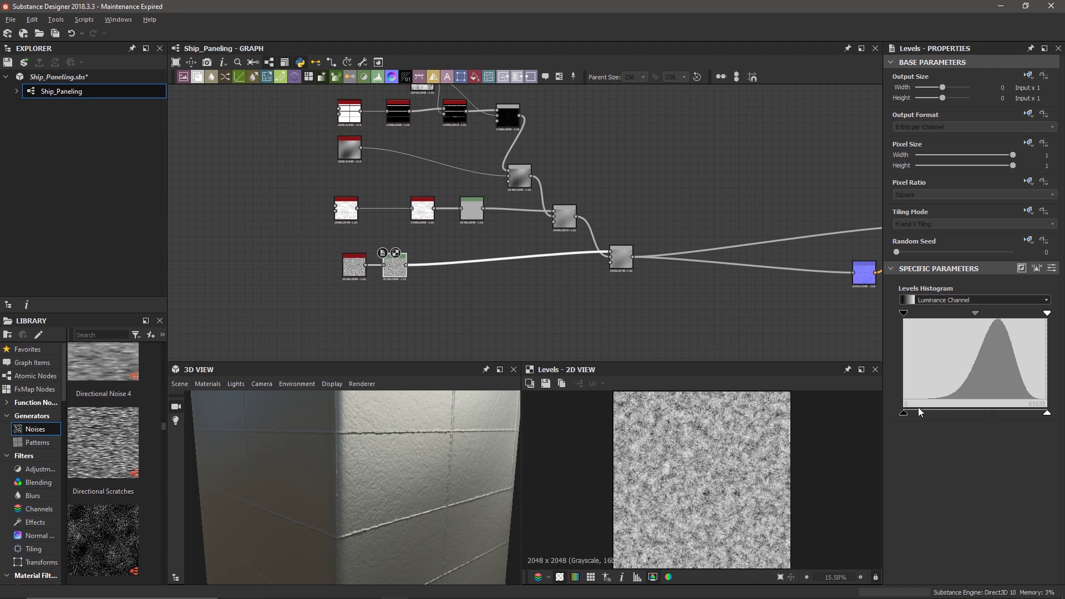
drag(903, 412, 1015, 424)
scroll(476, 428, up, 5)
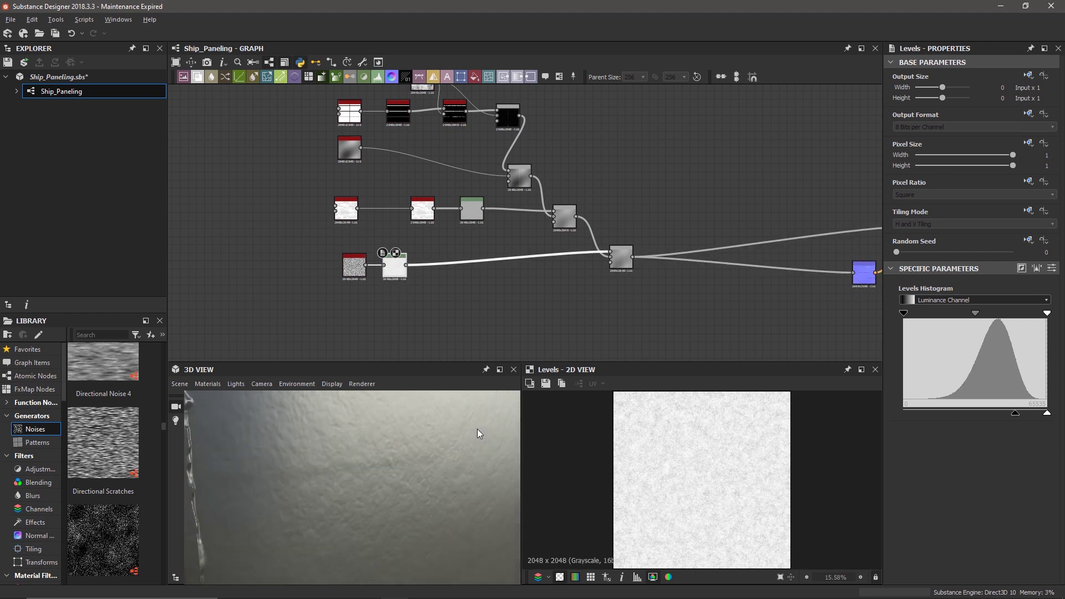
scroll(476, 428, down, 2)
drag(476, 430, 315, 328)
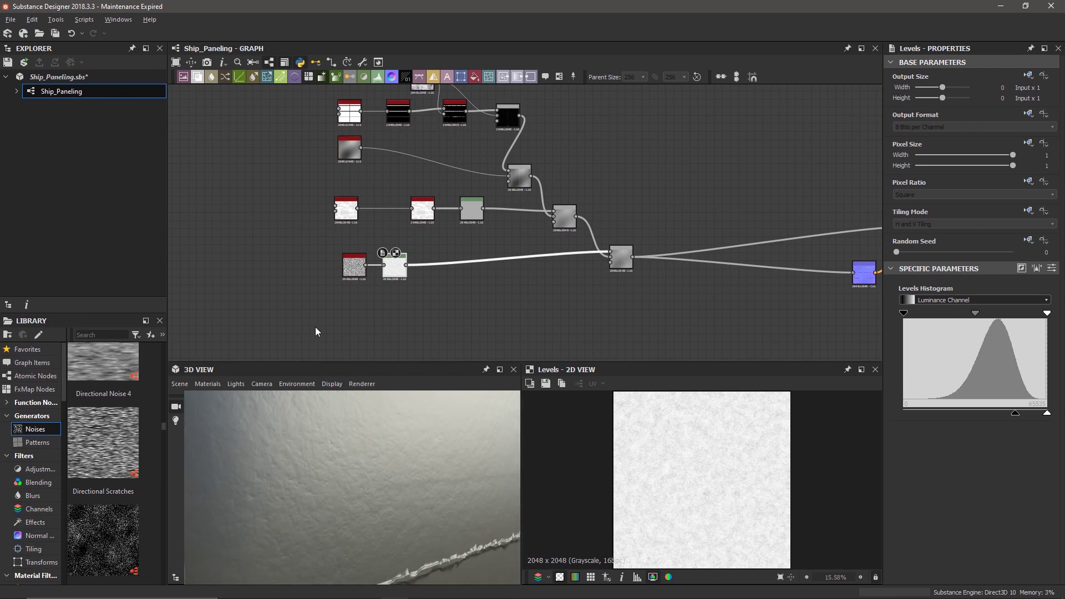
Switch to PureRef and examine the painted surface texture in the hull photos, returning to Substance Designer
key(alt+Tab)
key(alt+Tab)
key(alt+Tab)
key(alt+Tab)
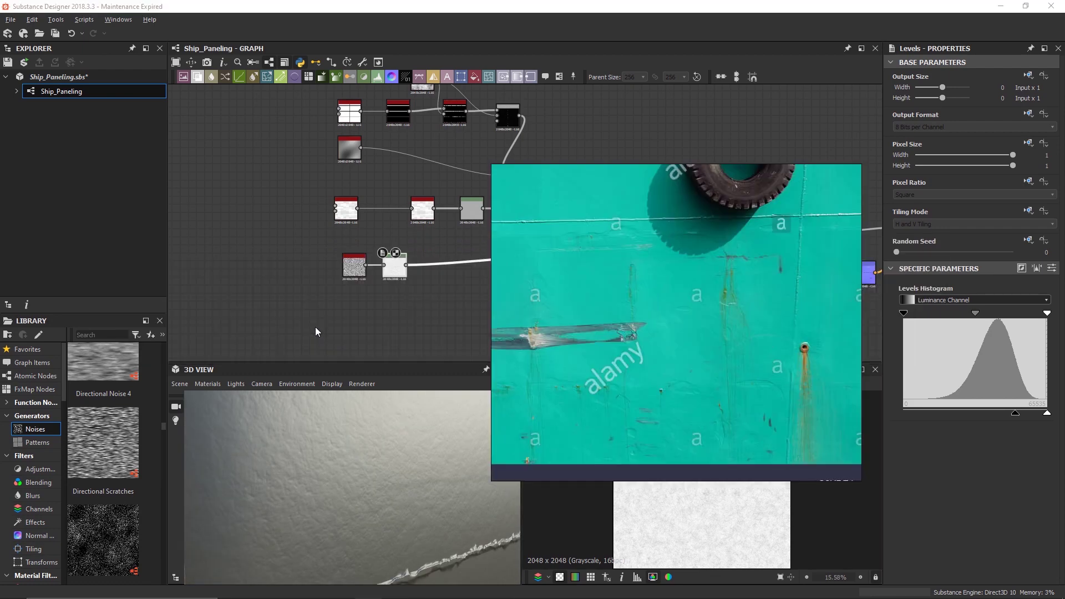
scroll(676, 341, down, 5)
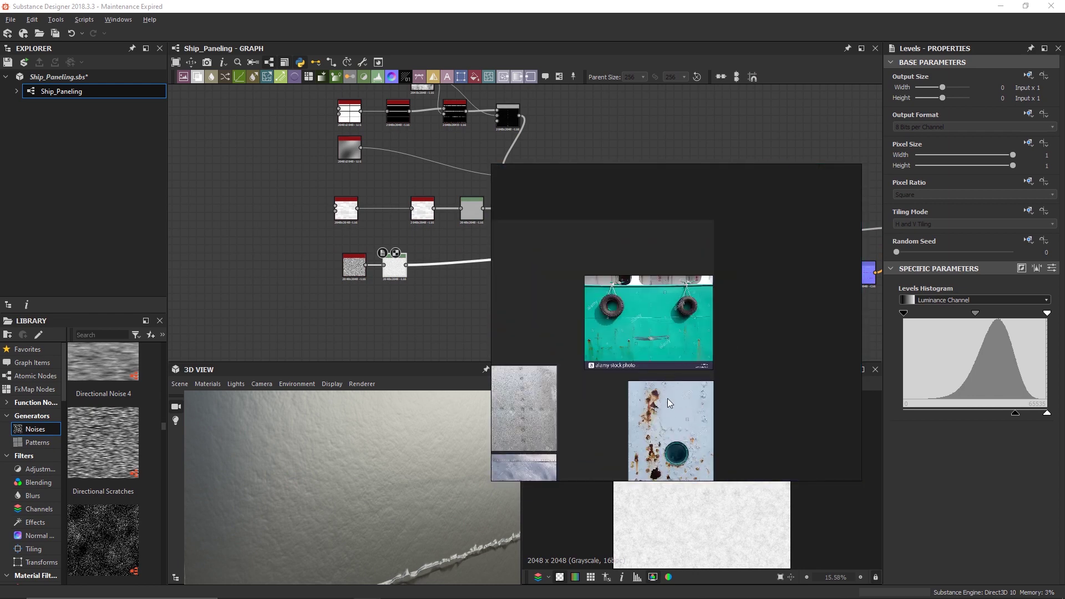
scroll(675, 407, up, 5)
scroll(675, 408, up, 3)
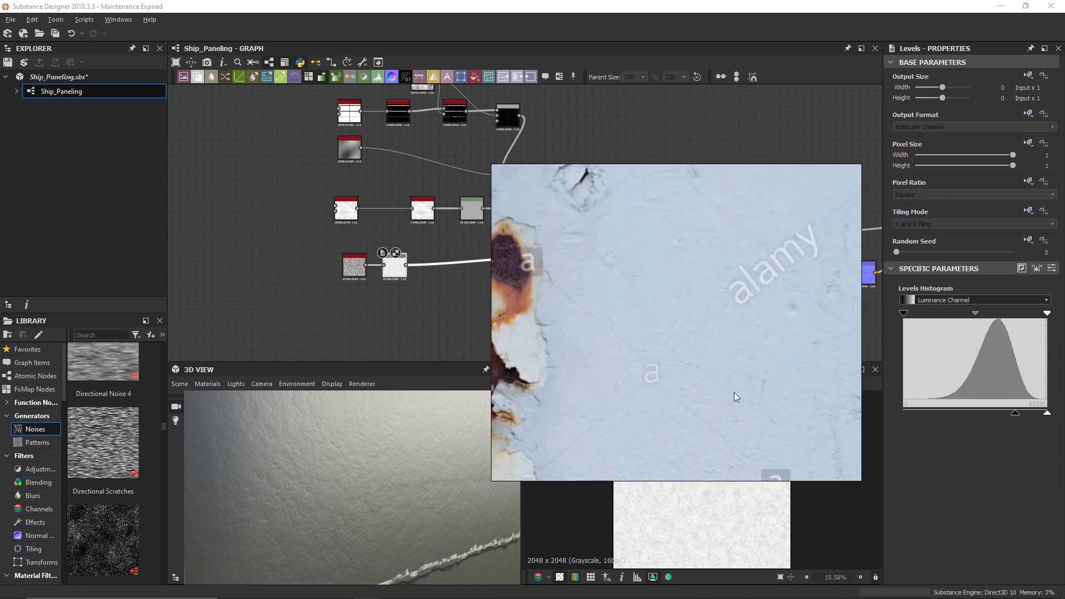
key(alt+Tab)
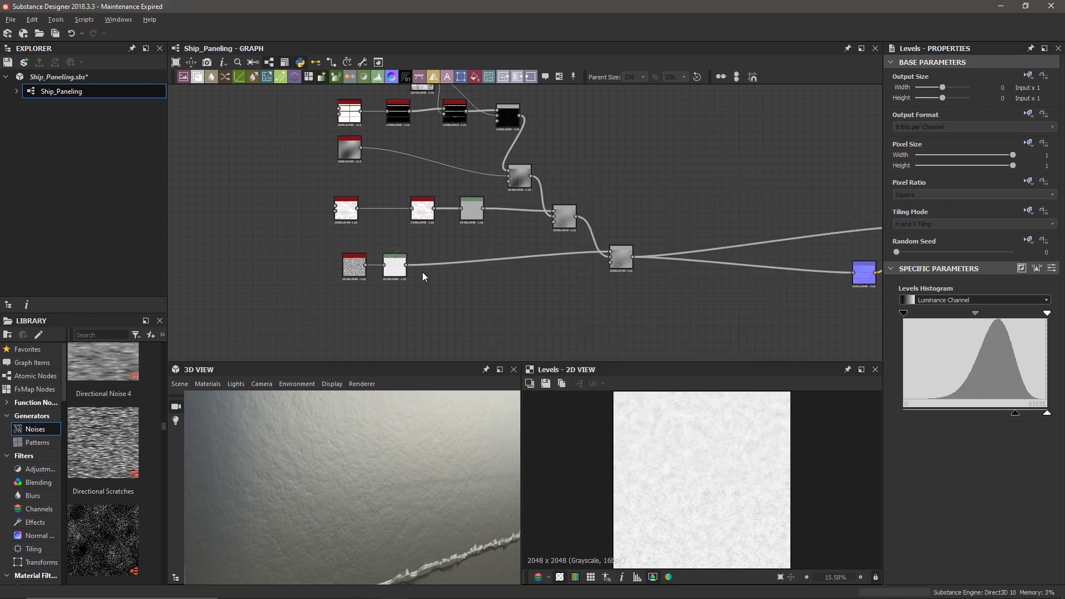
Try several input white points on the clouds Levels node, undoing the extreme one and settling slightly below maximum
drag(1046, 314, 987, 323)
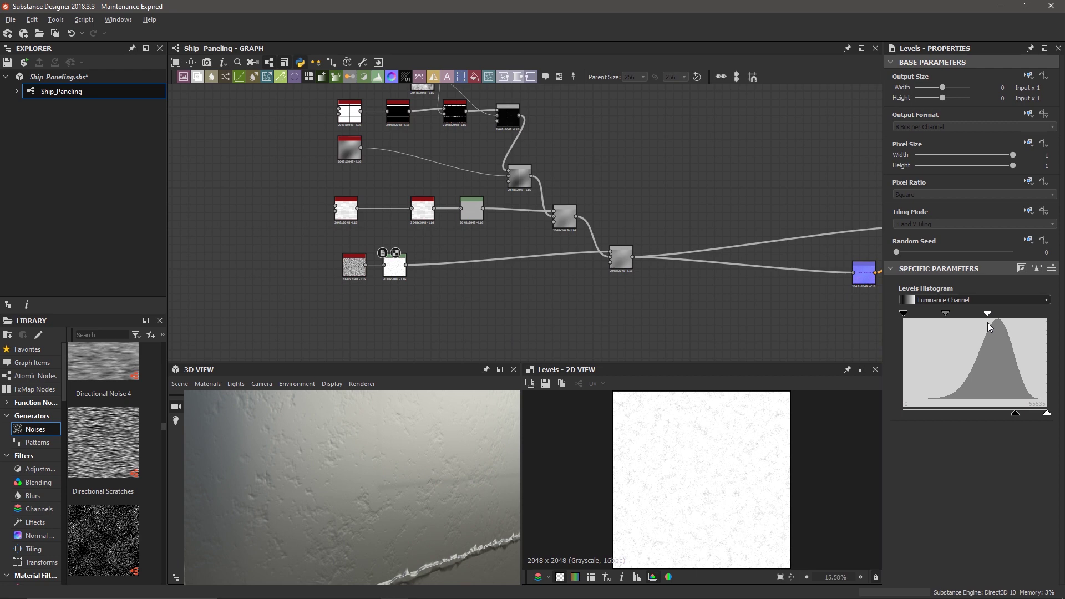
drag(987, 323, 885, 317)
key(ctrl+z)
drag(989, 313, 1025, 317)
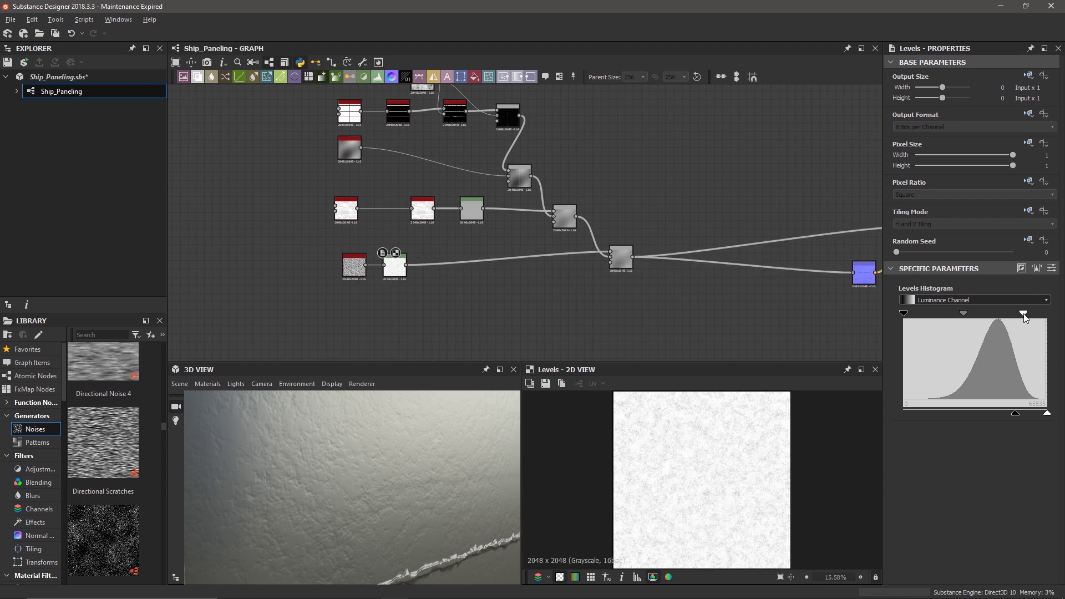
Study the rusted, peeling paint photo in PureRef, then lower the clouds Levels node's input white point slightly further in Substance Designer
key(alt+Tab)
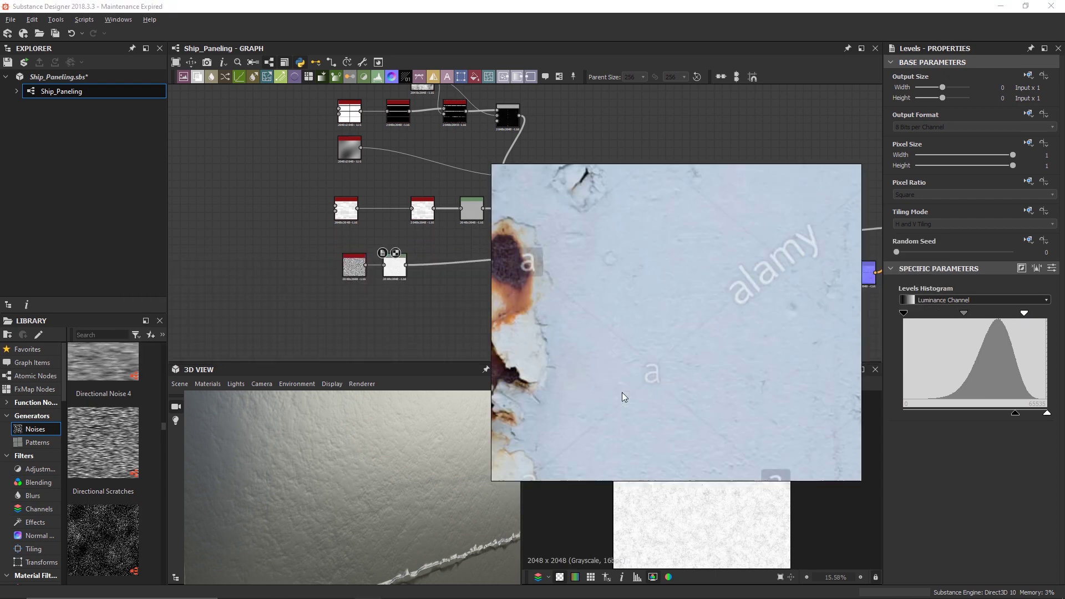
scroll(655, 382, down, 5)
middle_drag(646, 395, 679, 342)
scroll(592, 377, up, 1)
scroll(594, 374, up, 3)
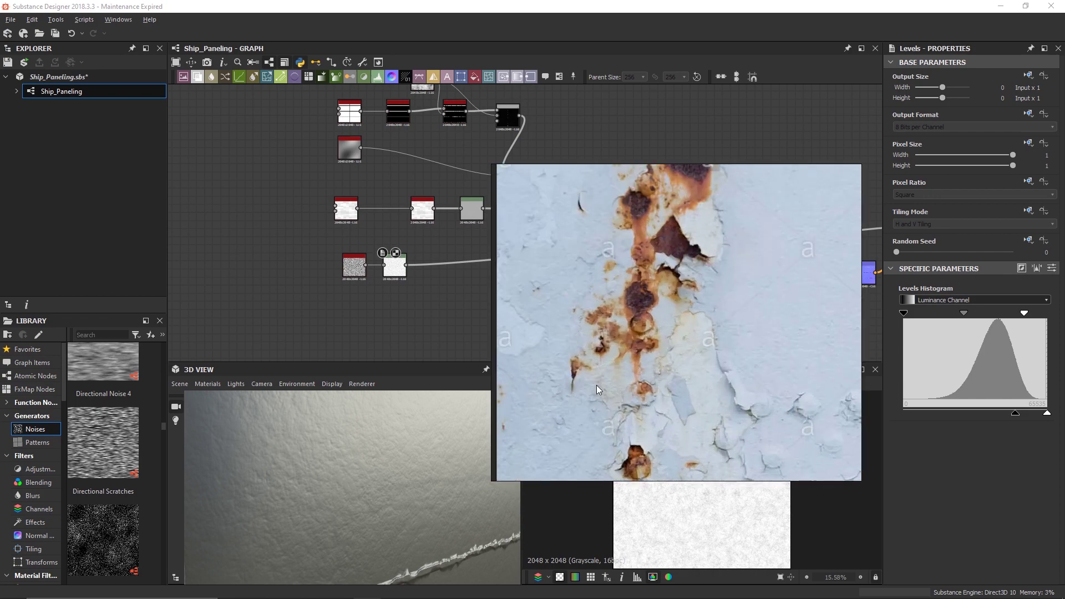
middle_drag(597, 381, 630, 267)
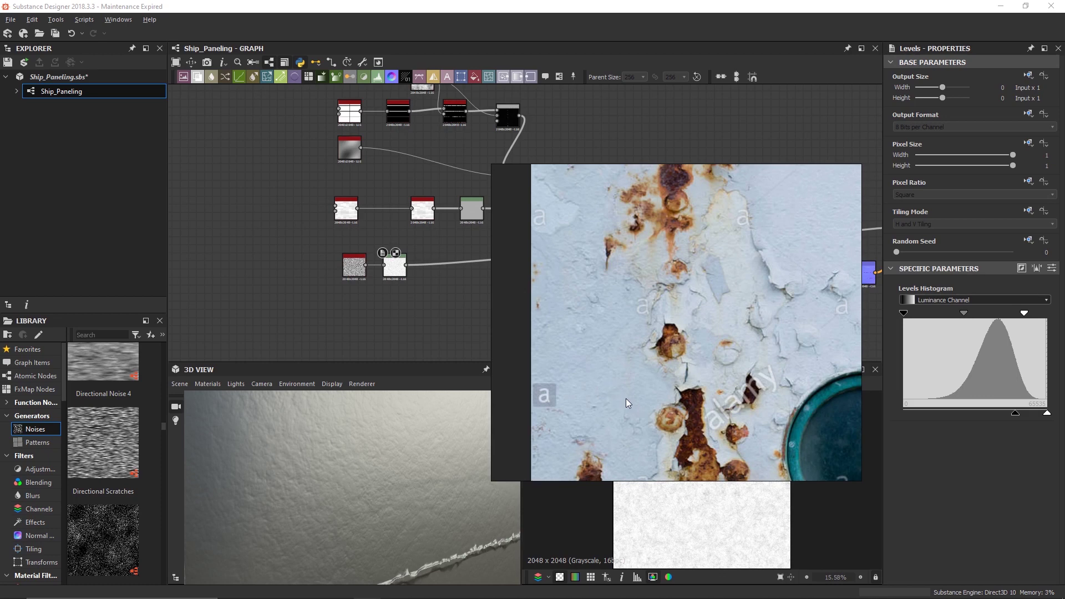
click(1024, 318)
drag(1025, 318, 1015, 317)
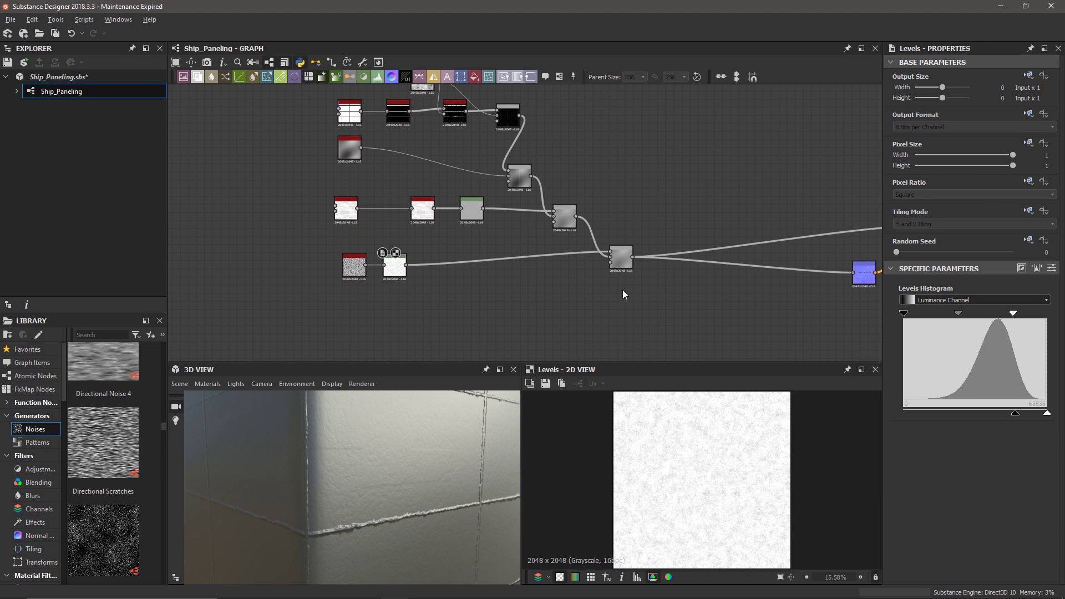
Try Clouds 1 at Scale 1, then set its Scale to 8 and inspect the finer detail on the 3D preview
double_click(353, 268)
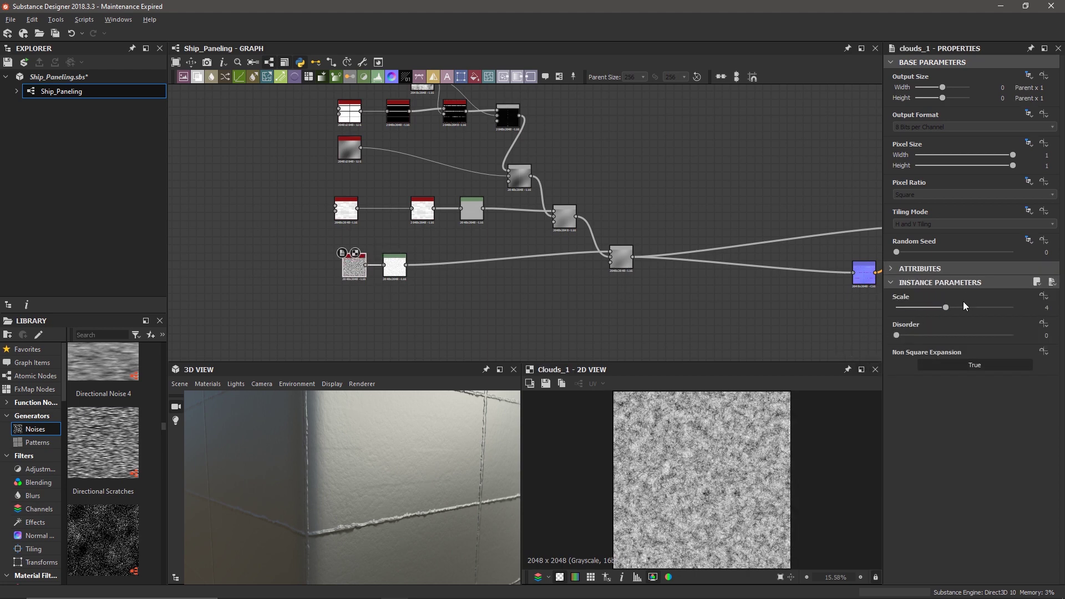
drag(946, 308, 870, 309)
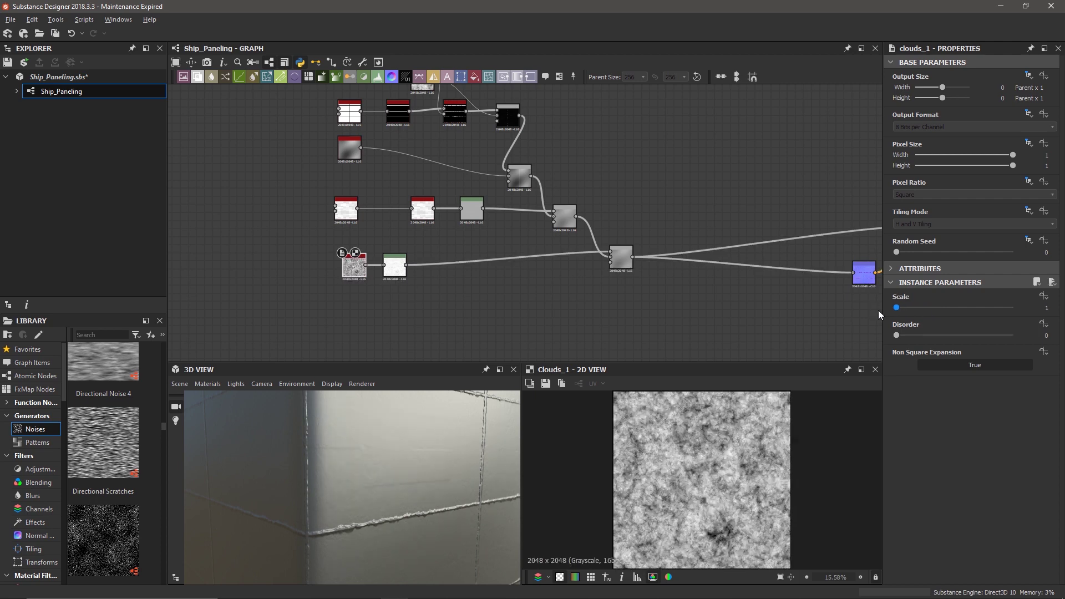
drag(903, 312, 1050, 319)
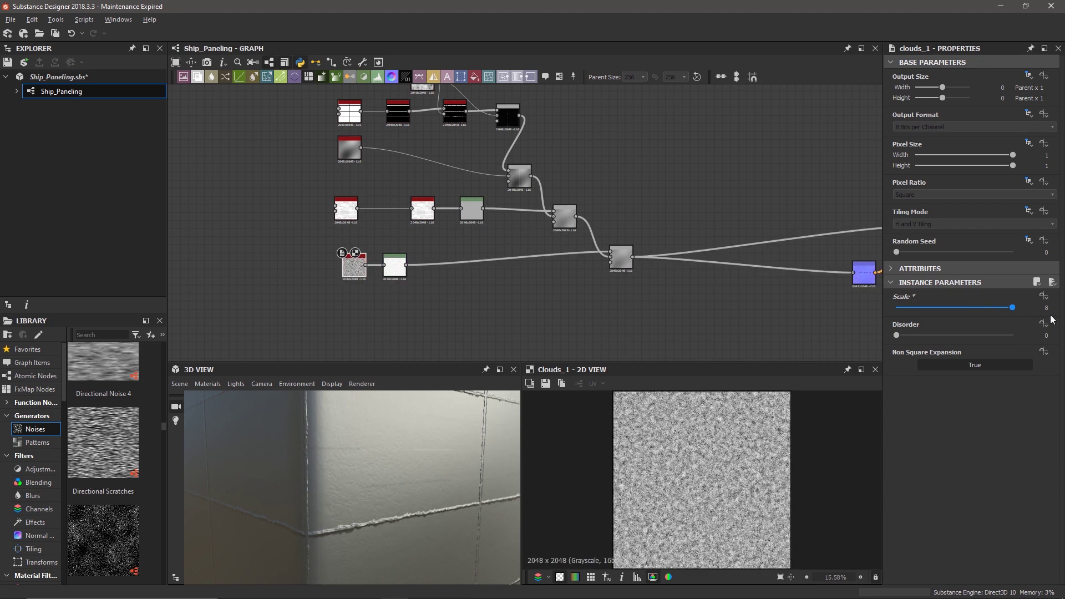
scroll(388, 438, up, 5)
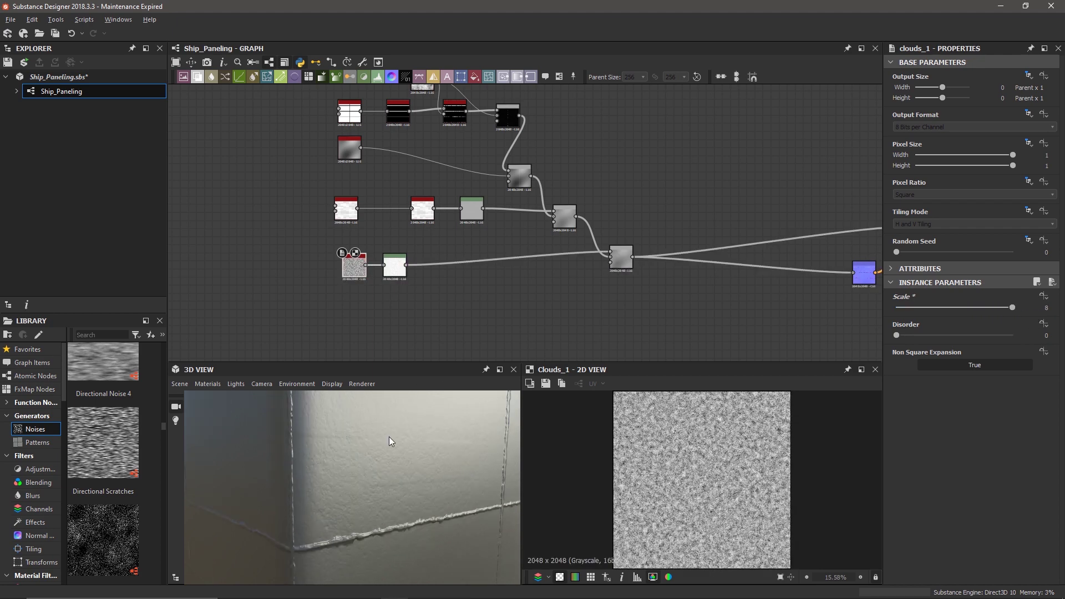
scroll(390, 441, down, 2)
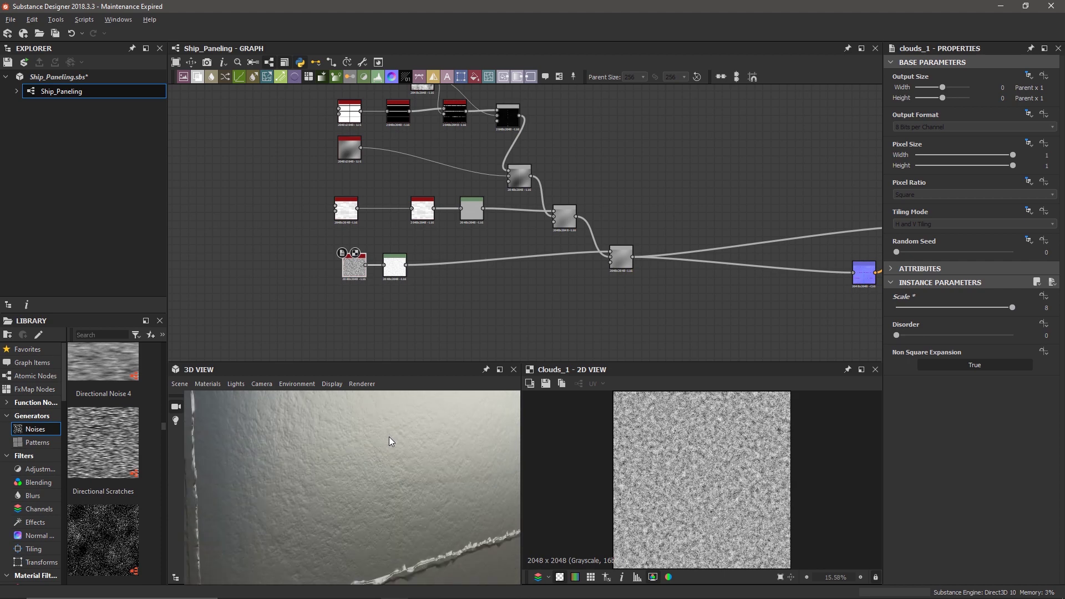
scroll(389, 435, down, 2)
scroll(390, 435, up, 1)
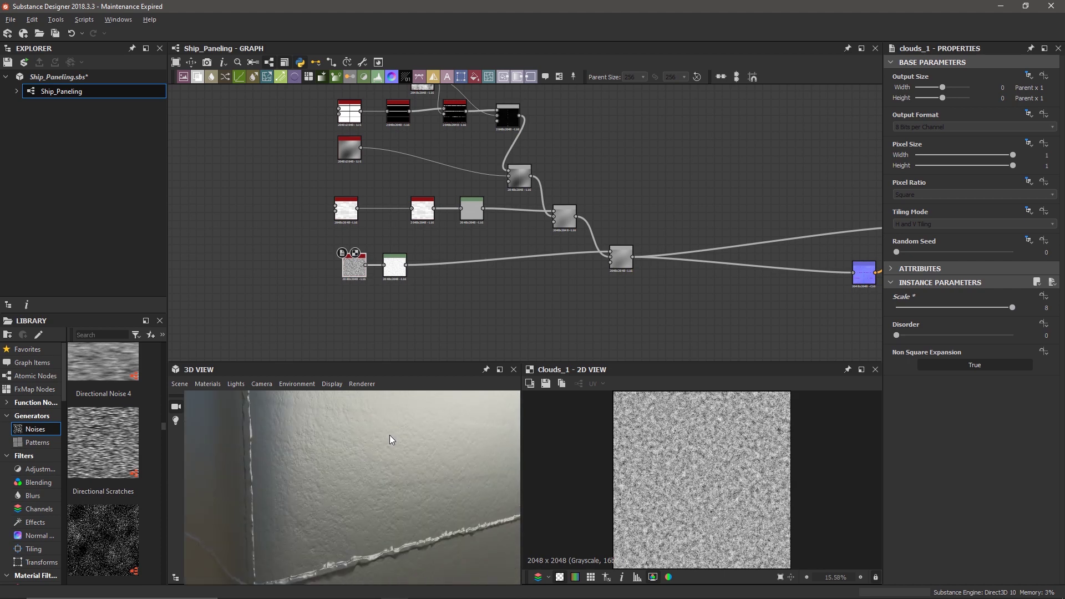
Compare with the PureRef paint photo, then lower the clouds Levels node's input white point to the histogram's peak in Substance Designer
key(alt+Tab)
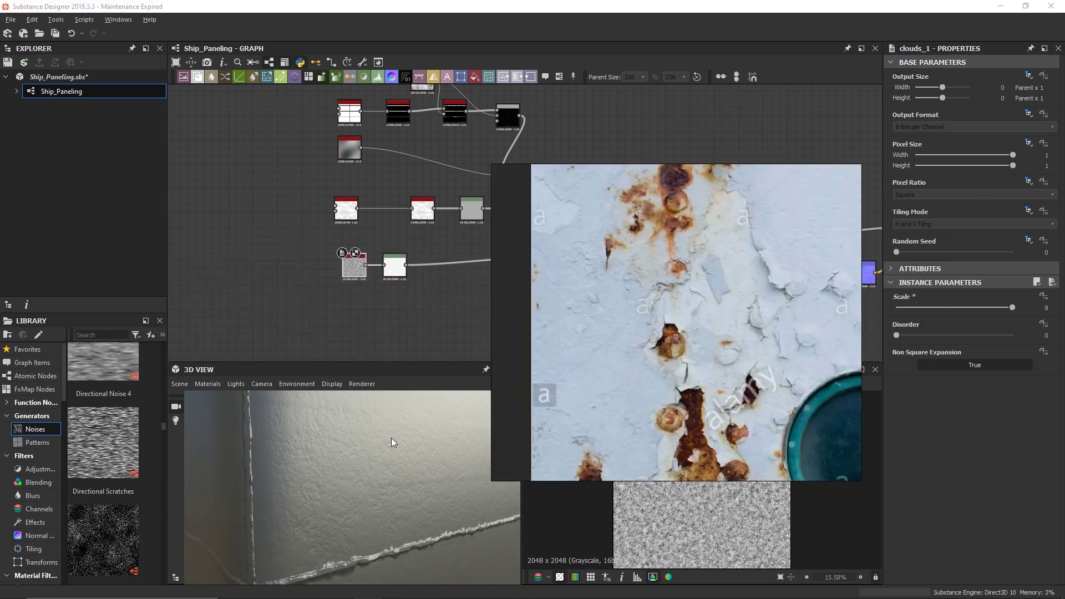
key(alt+Tab)
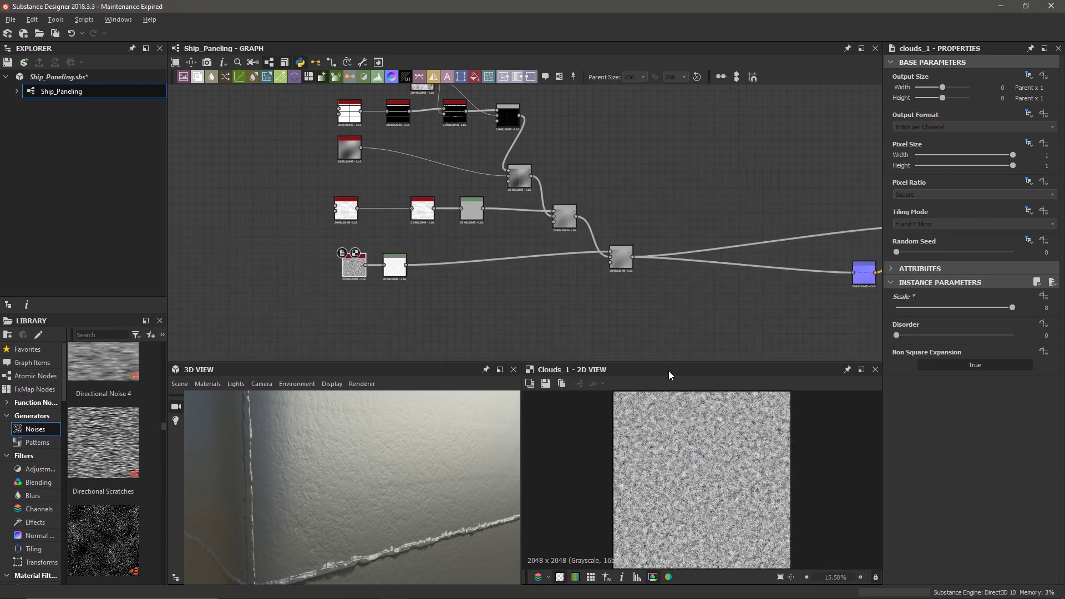
click(398, 270)
drag(1013, 314, 996, 330)
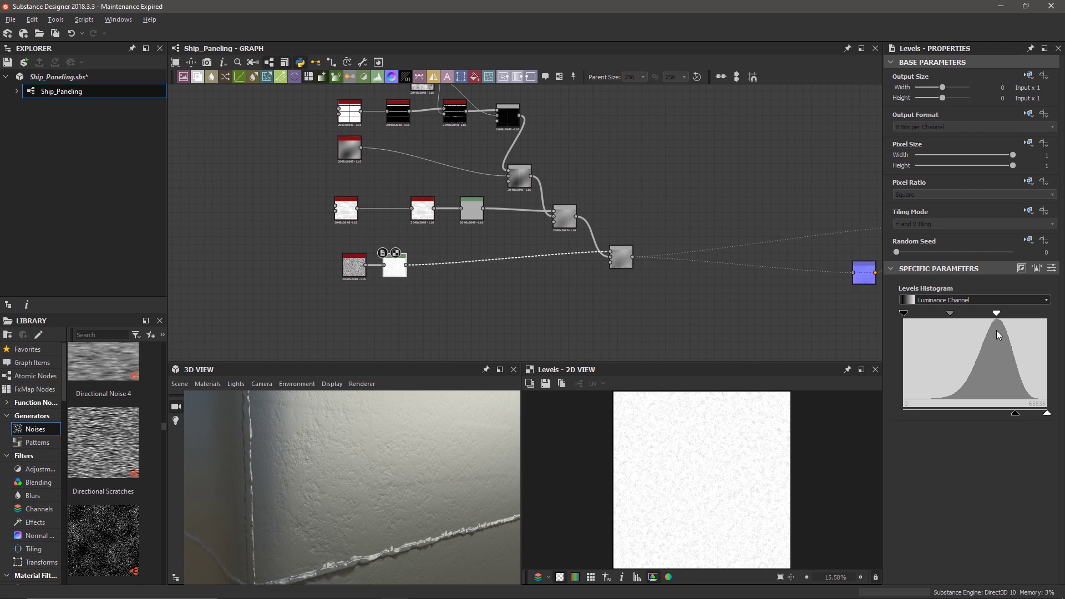
Raise the clouds Levels node's input white point slightly, move its input black point up to about a quarter of the range, and save the package
scroll(357, 527, up, 3)
scroll(357, 527, down, 2)
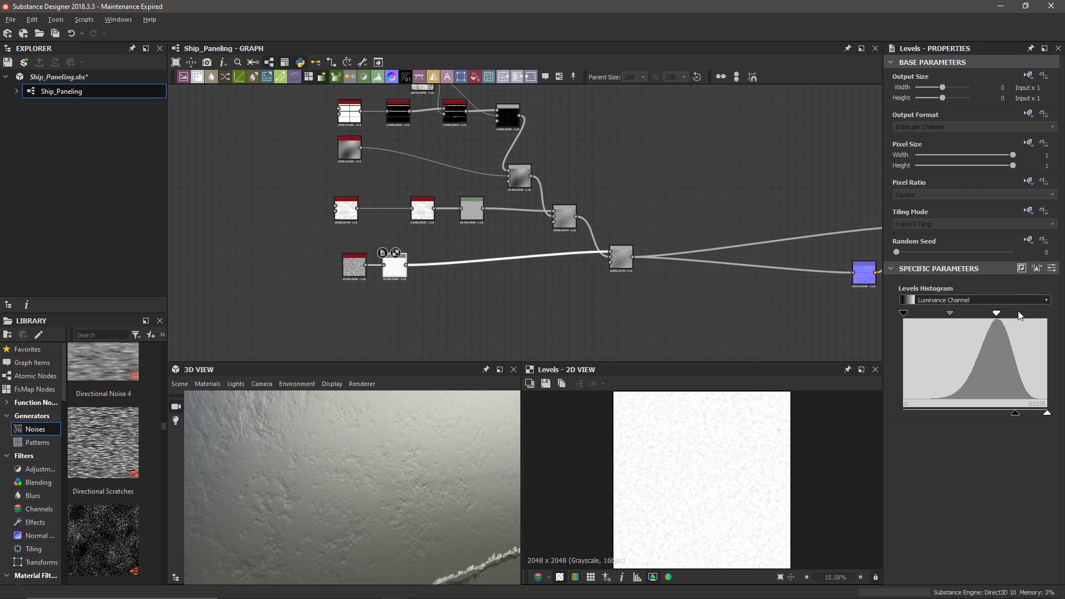
drag(996, 313, 1013, 315)
drag(1008, 318, 1000, 322)
drag(904, 314, 940, 316)
scroll(385, 501, down, 4)
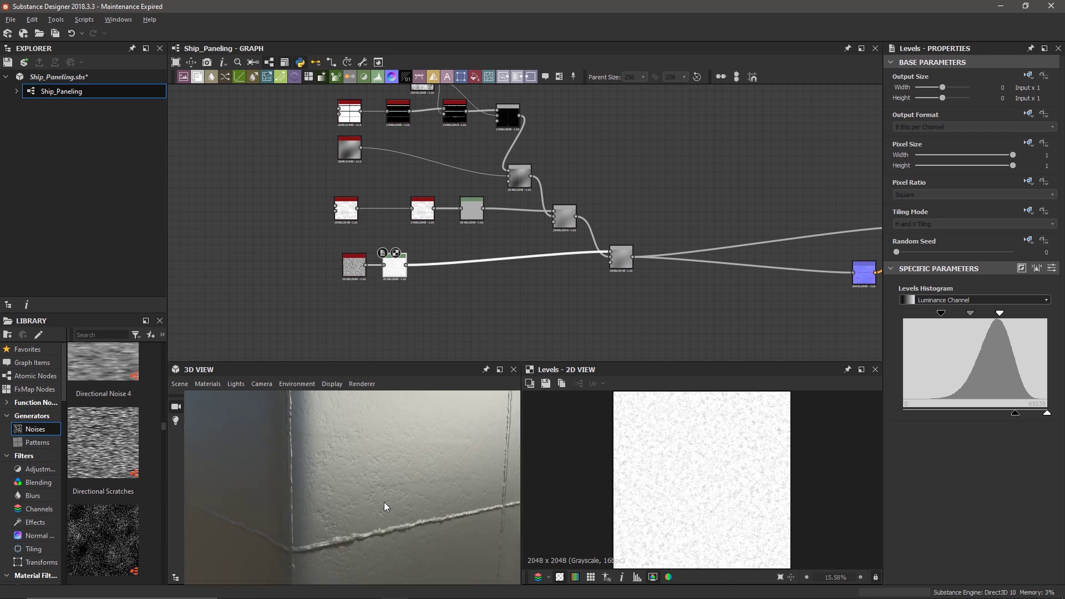
key(ctrl+s)
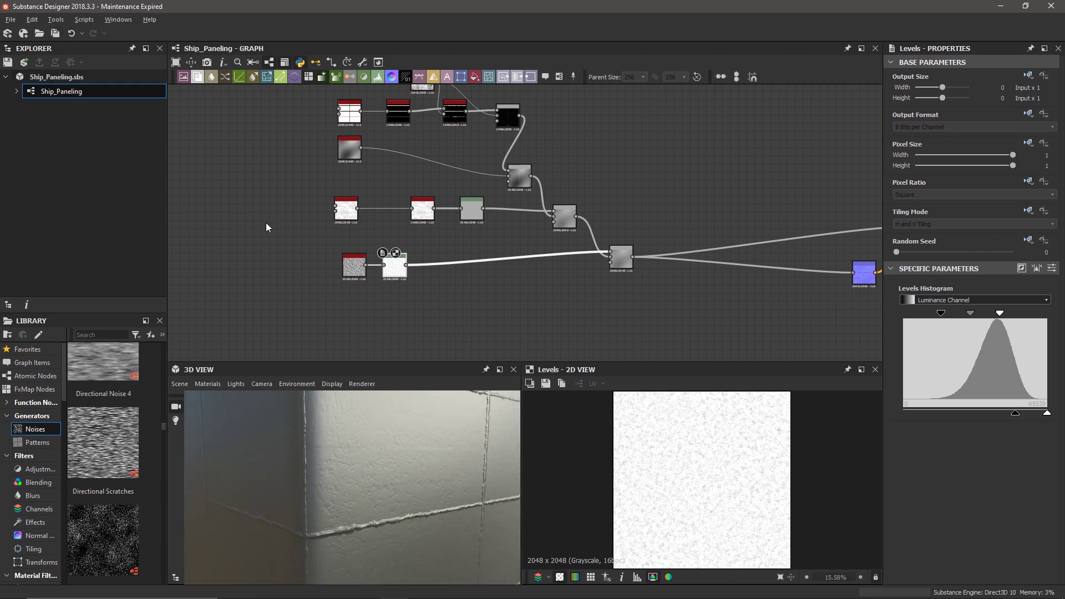
Compare the rusted paint and metal panel reference photos in PureRef with the paneled cube in Substance Designer's 3D preview
key(alt+Tab)
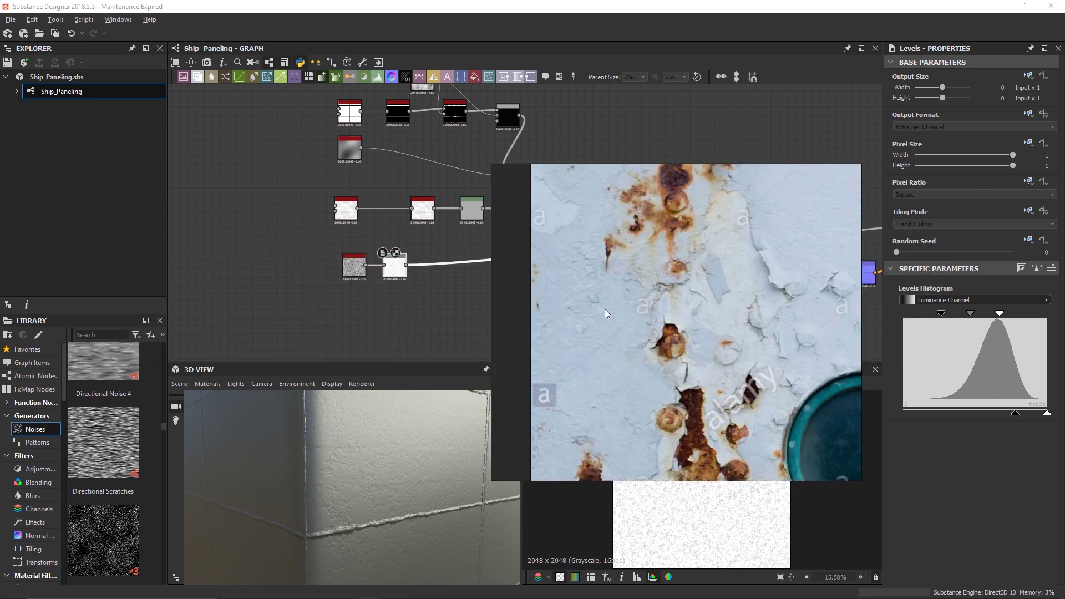
scroll(604, 311, down, 4)
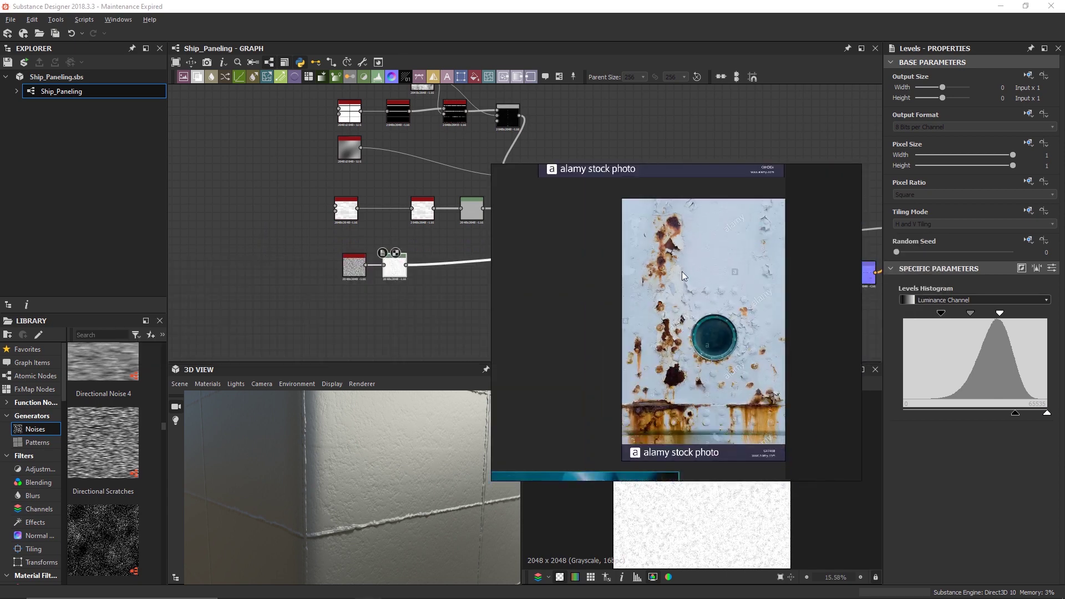
scroll(681, 274, down, 3)
middle_drag(579, 325, 655, 295)
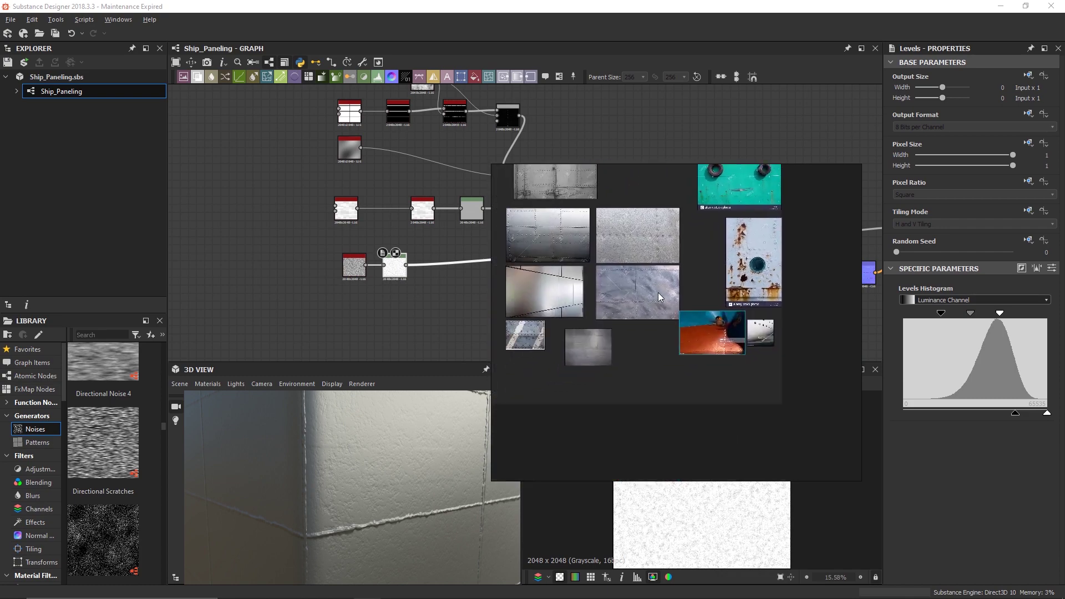
scroll(647, 301, up, 3)
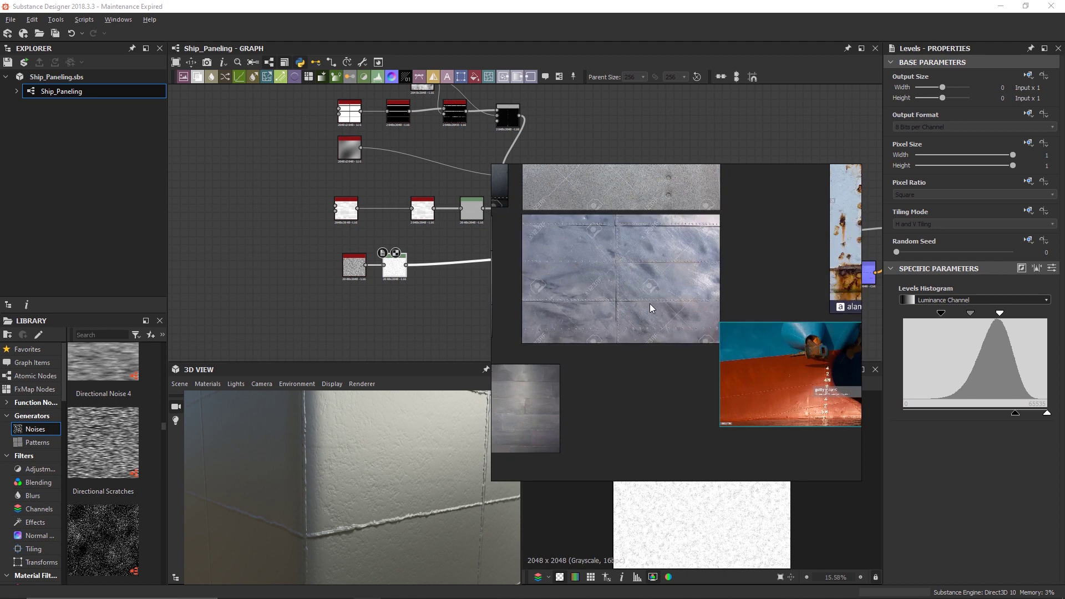
scroll(650, 304, up, 1)
scroll(650, 304, down, 3)
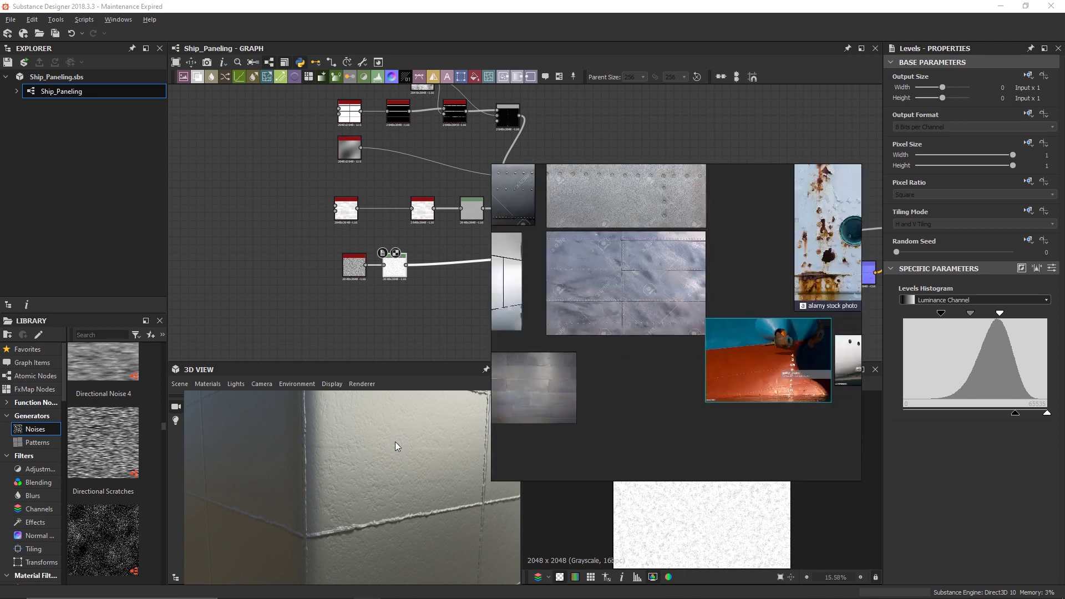
click(394, 444)
scroll(395, 444, up, 5)
scroll(389, 445, down, 6)
scroll(384, 447, up, 1)
drag(385, 447, 392, 451)
ctrl+shift+right_drag(391, 451, 438, 418)
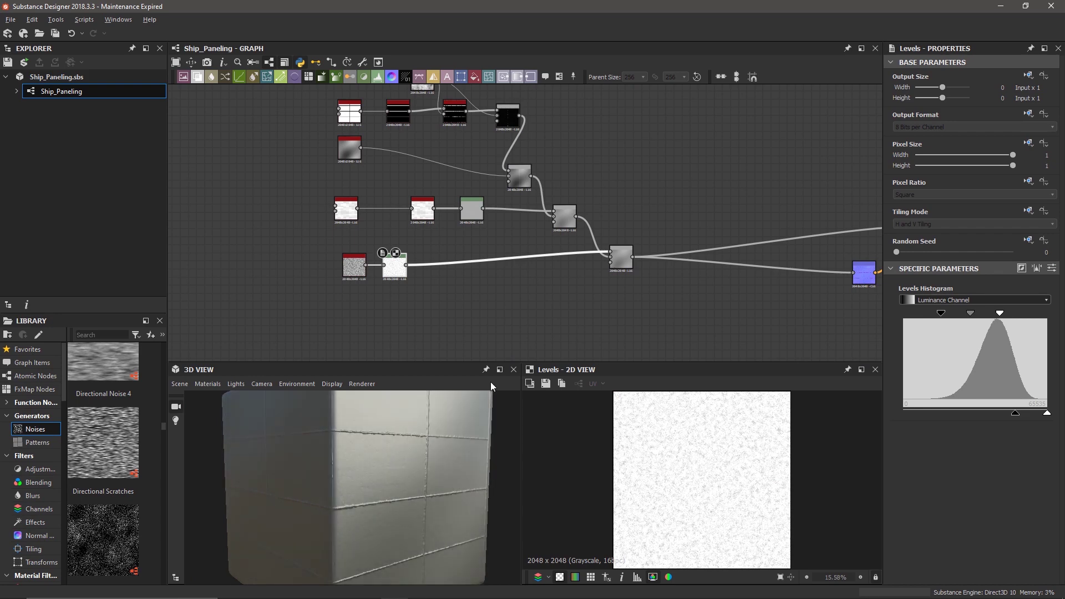
Enable the user-defined Roughness map on the Base Material node and check the cube's reflections in the 3D preview
scroll(648, 308, down, 2)
middle_drag(647, 308, 540, 297)
scroll(724, 273, up, 4)
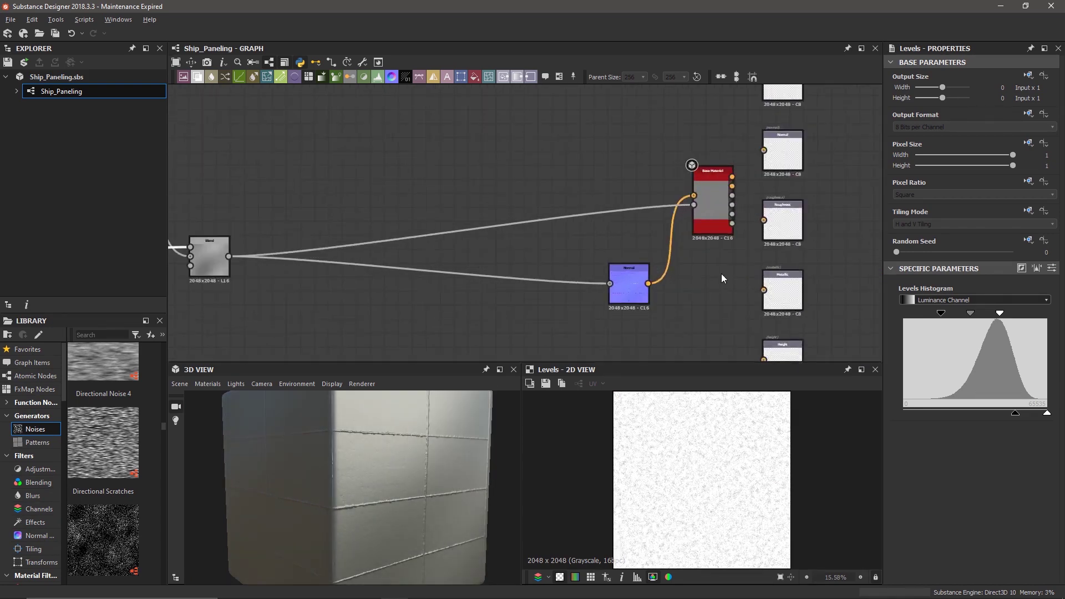
double_click(713, 200)
scroll(902, 477, down, 5)
scroll(899, 474, down, 3)
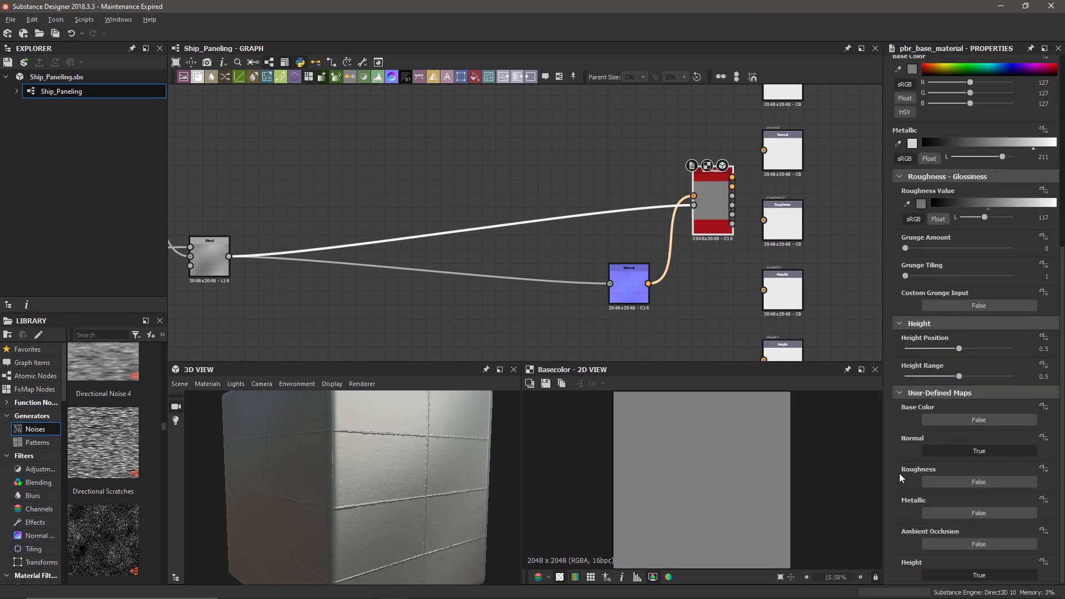
scroll(898, 474, down, 1)
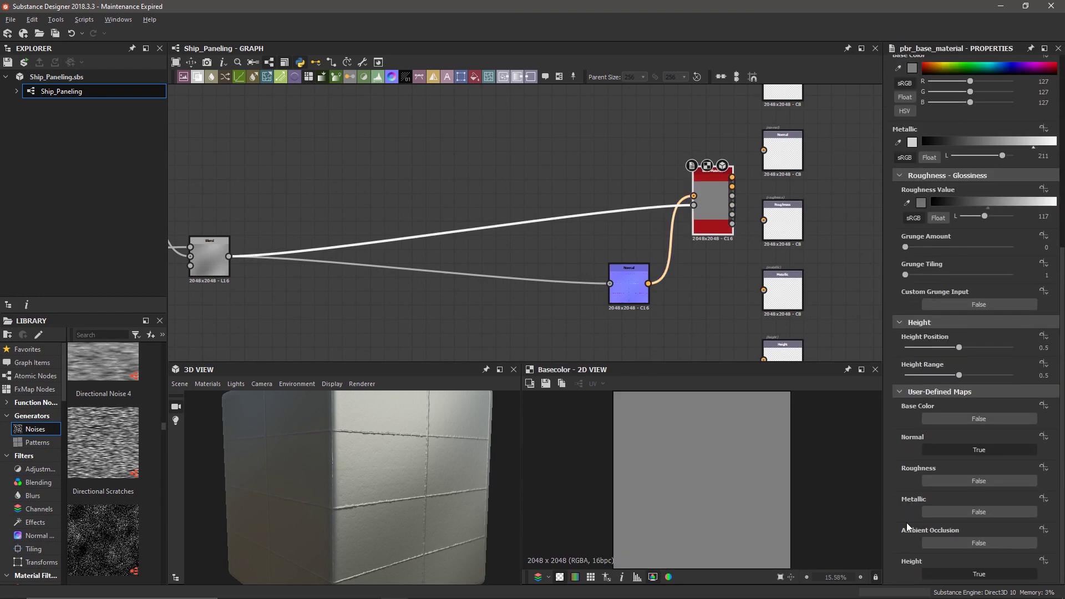
click(979, 480)
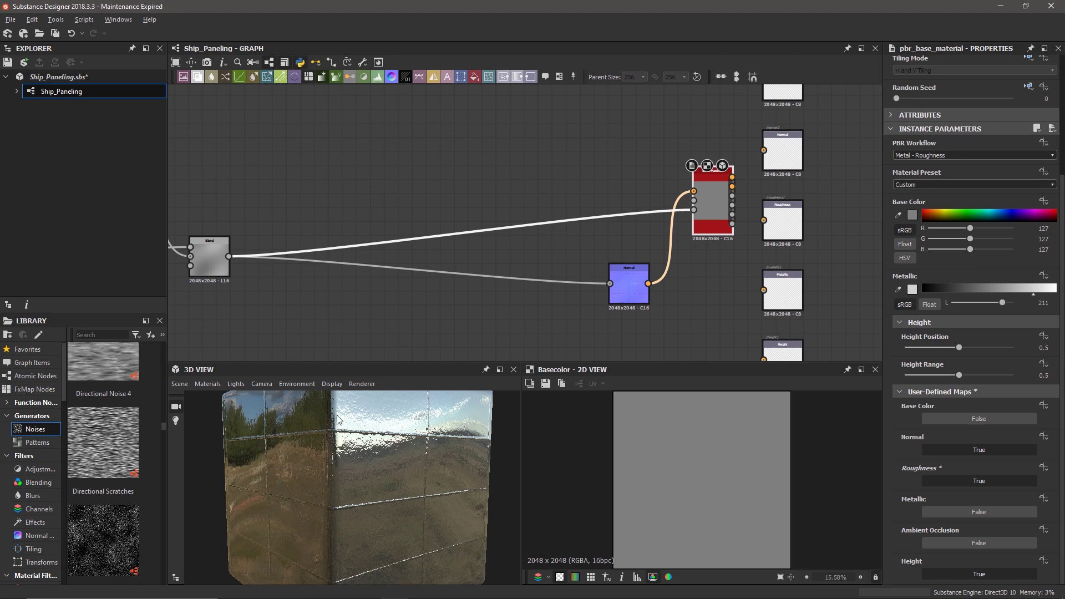
scroll(398, 470, down, 5)
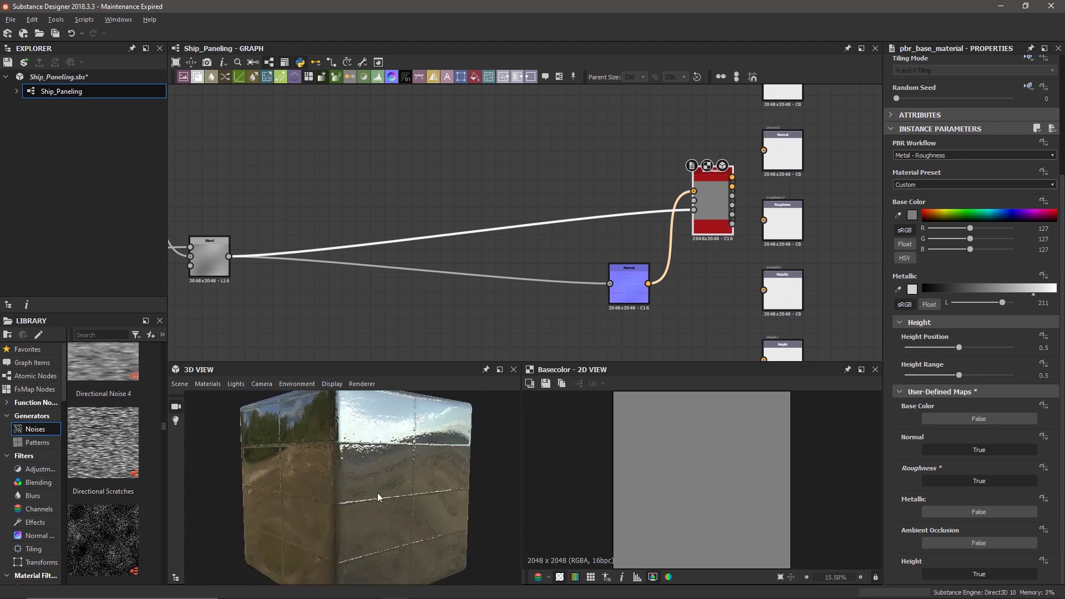
mouse_move(390, 472)
ctrl+shift+right_down()
mouse_move(421, 473)
mouse_move(397, 475)
ctrl+shift+right_up()
Move the Normal node above the height connection, up beside the Base Material node
middle_drag(691, 232, 654, 238)
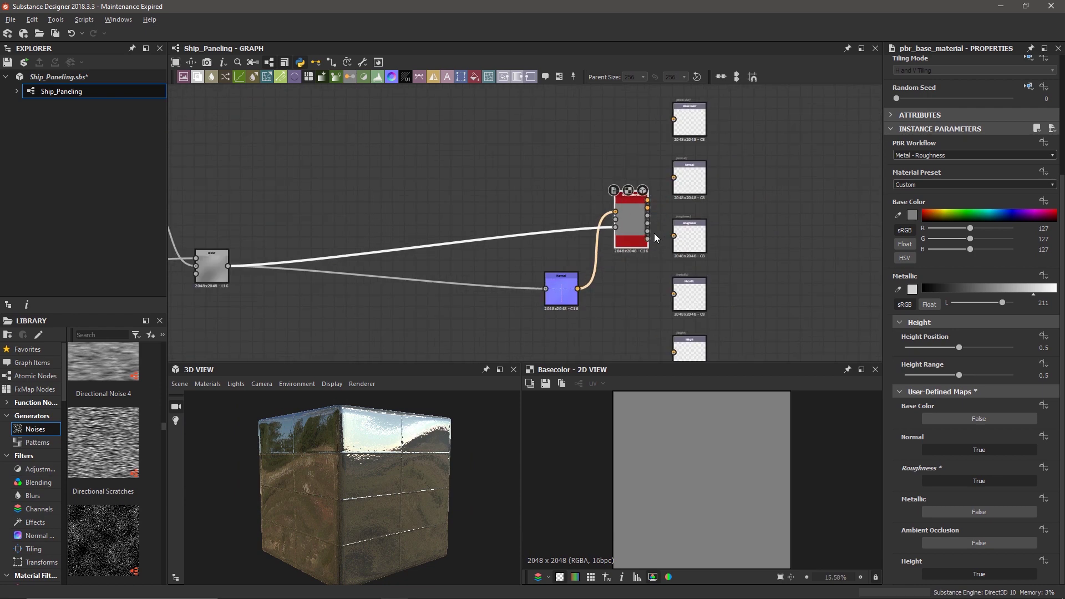
scroll(651, 235, up, 2)
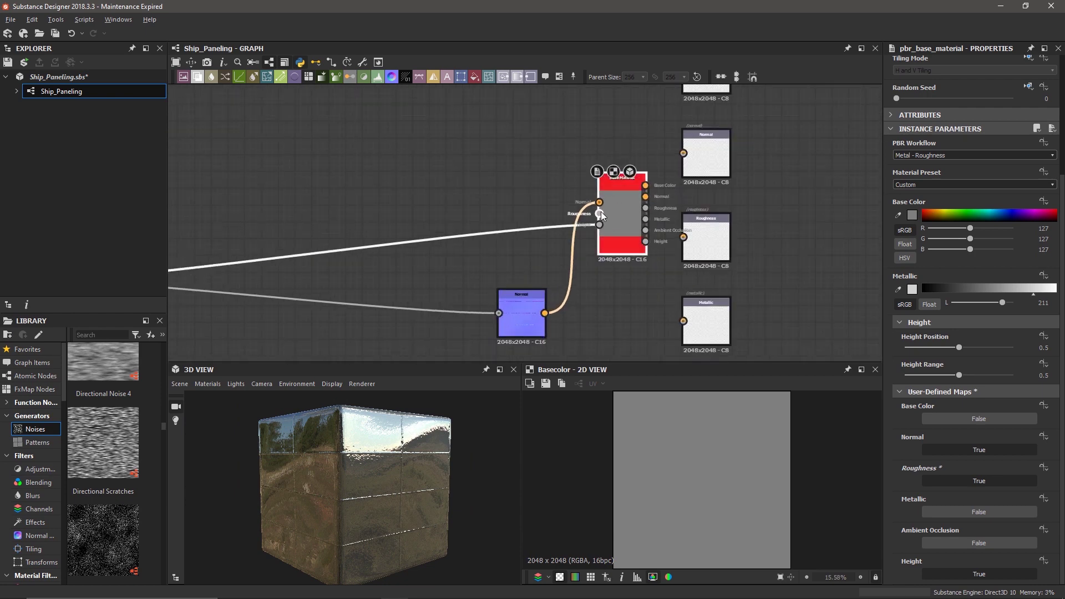
scroll(428, 281, down, 5)
drag(478, 294, 471, 232)
scroll(487, 255, up, 2)
scroll(404, 289, down, 1)
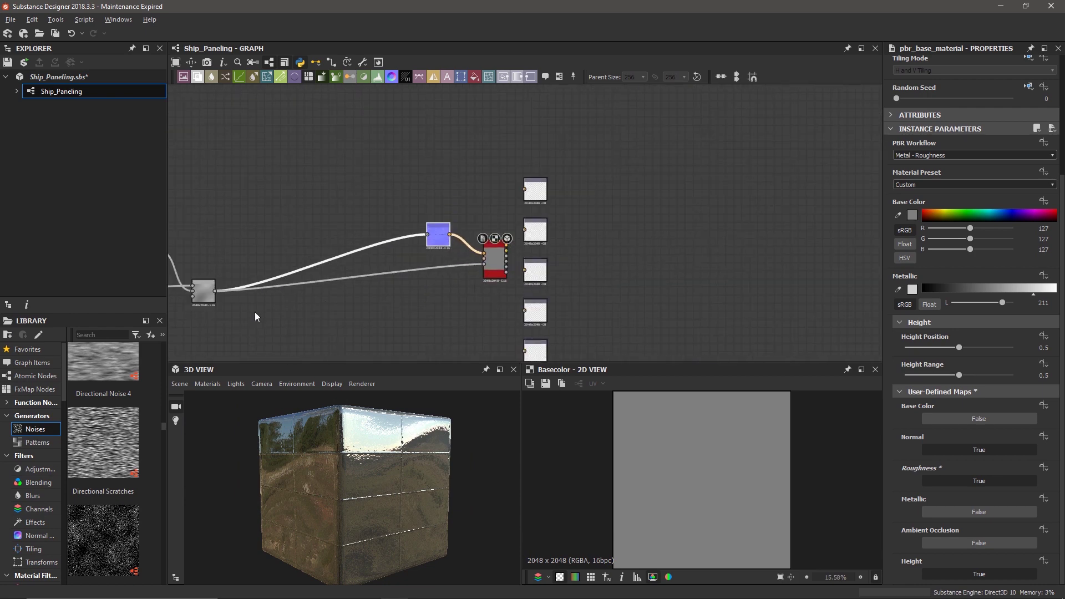
Add a new Blend node in the empty space below the final height Blend node
scroll(269, 312, down, 1)
mouse_move(215, 294)
mouse_down()
mouse_move(226, 308)
mouse_move(228, 293)
mouse_up()
middle_drag(265, 327, 382, 283)
scroll(385, 283, down, 1)
click(385, 283)
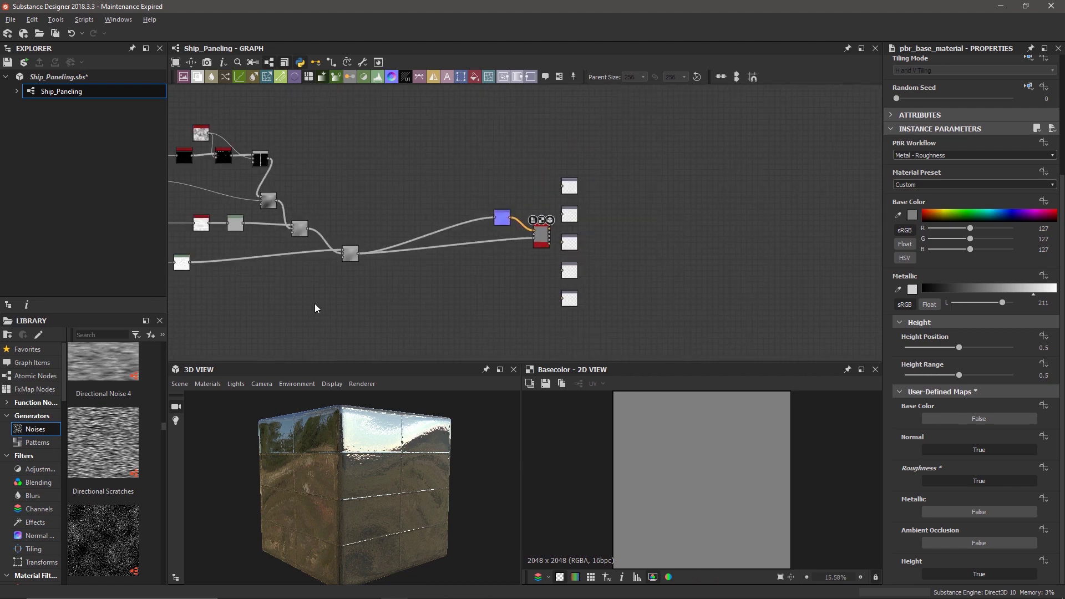
key(space)
text(blend)
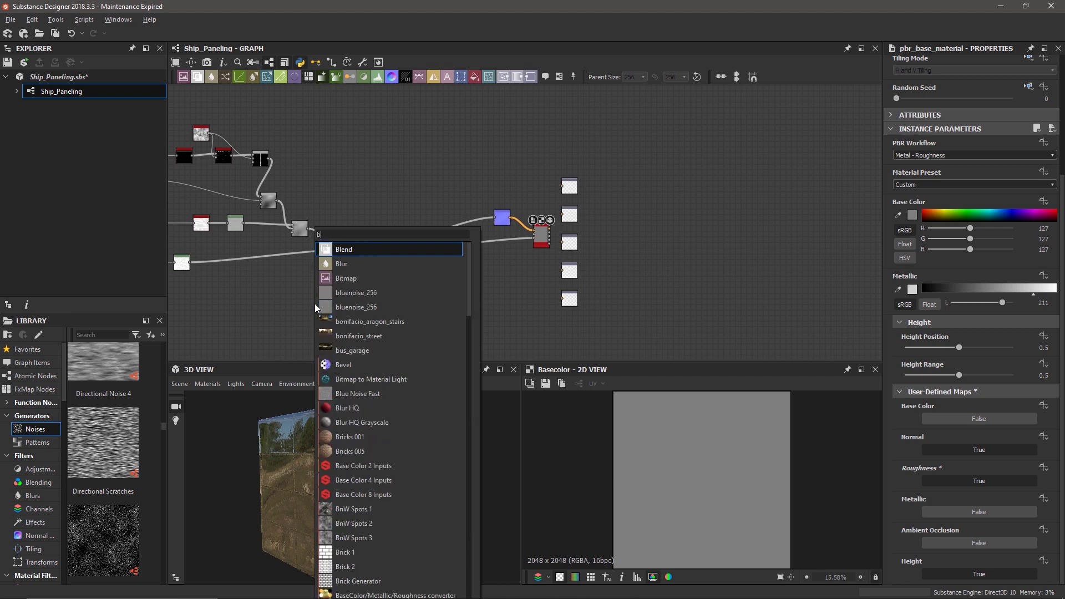
key(Return)
drag(317, 301, 381, 295)
scroll(320, 301, up, 1)
scroll(311, 300, down, 2)
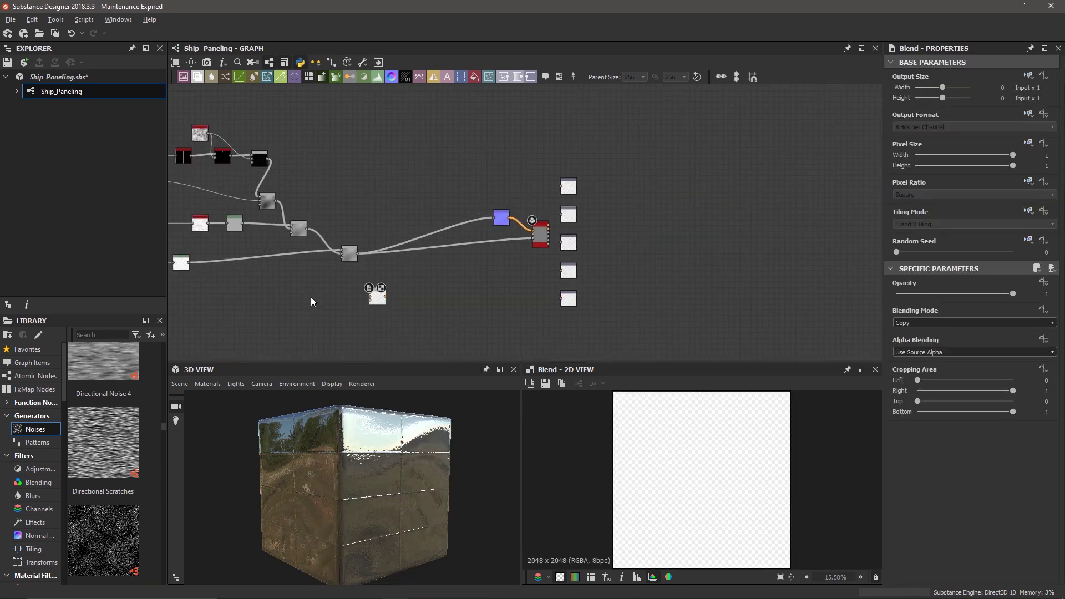
scroll(335, 281, up, 1)
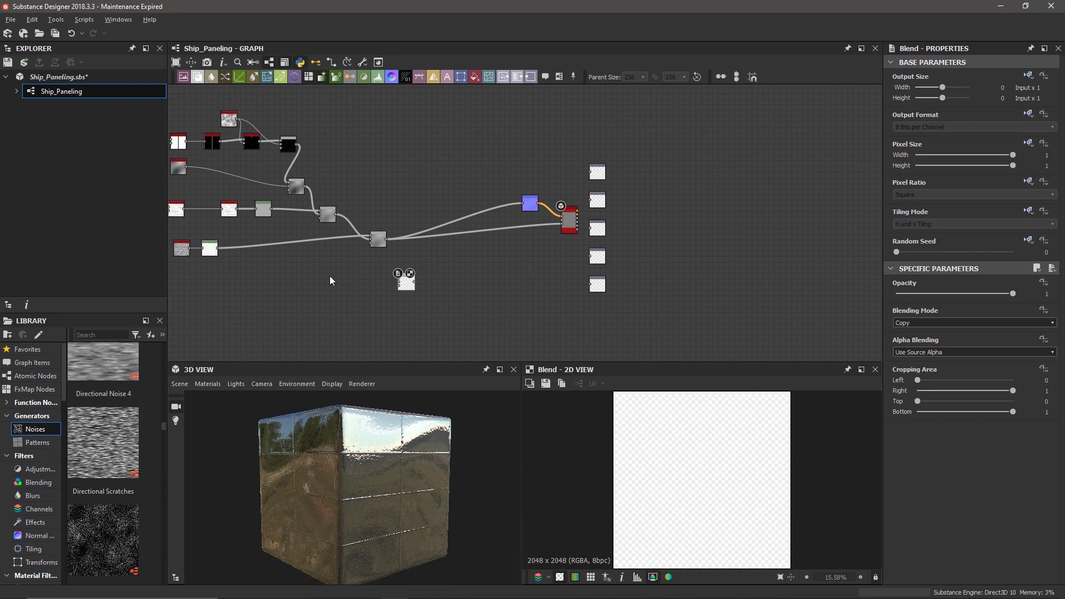
scroll(394, 292, up, 1)
scroll(395, 293, down, 1)
Try feeding the clouds Levels output directly into the Base Material's Roughness input
click(217, 250)
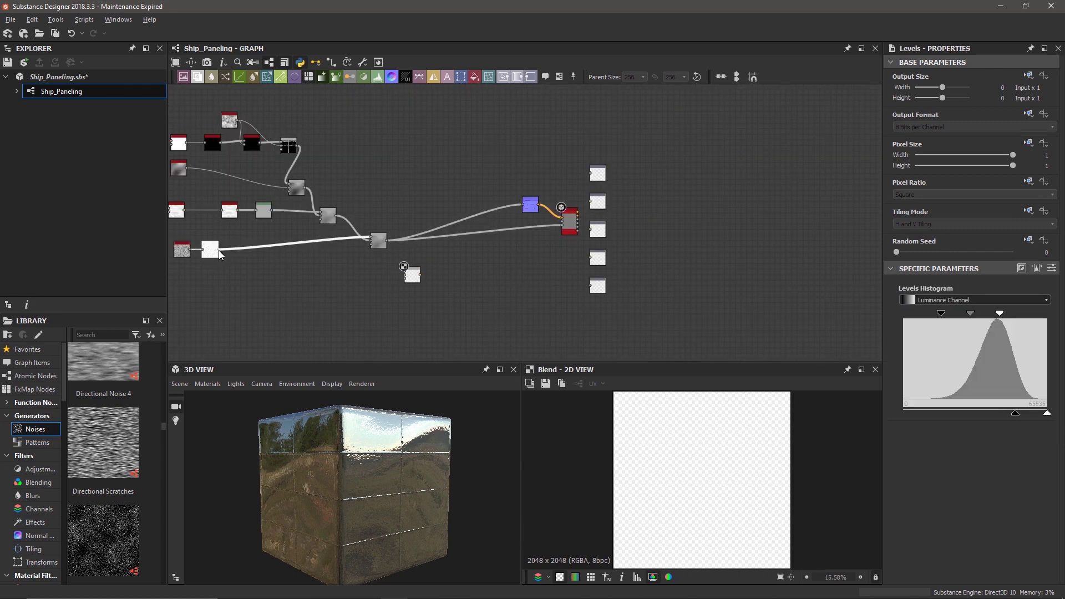
drag(250, 263, 564, 228)
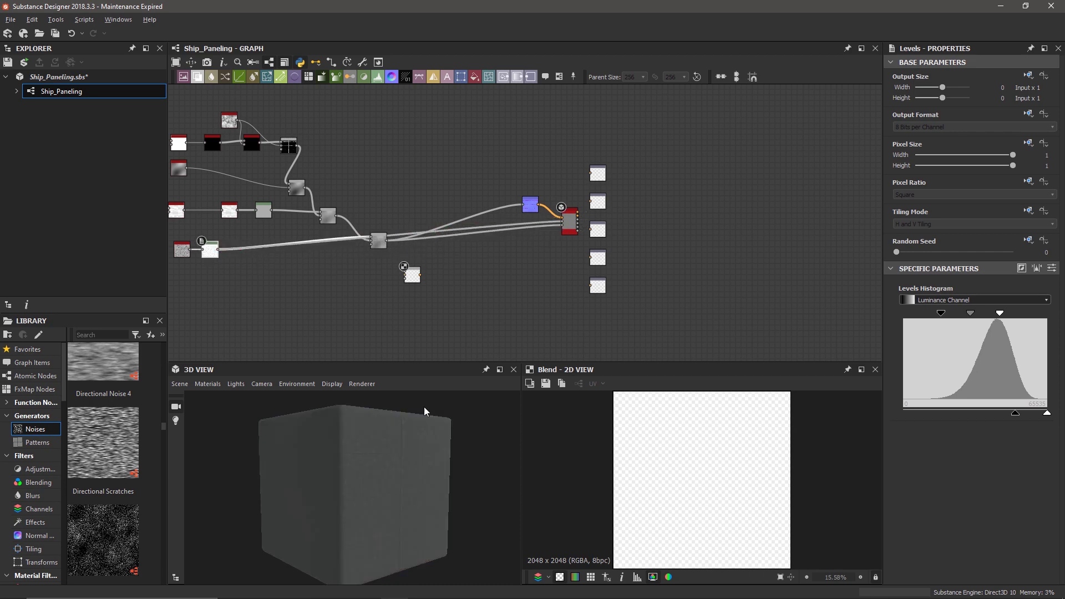
scroll(373, 470, up, 5)
scroll(372, 467, up, 3)
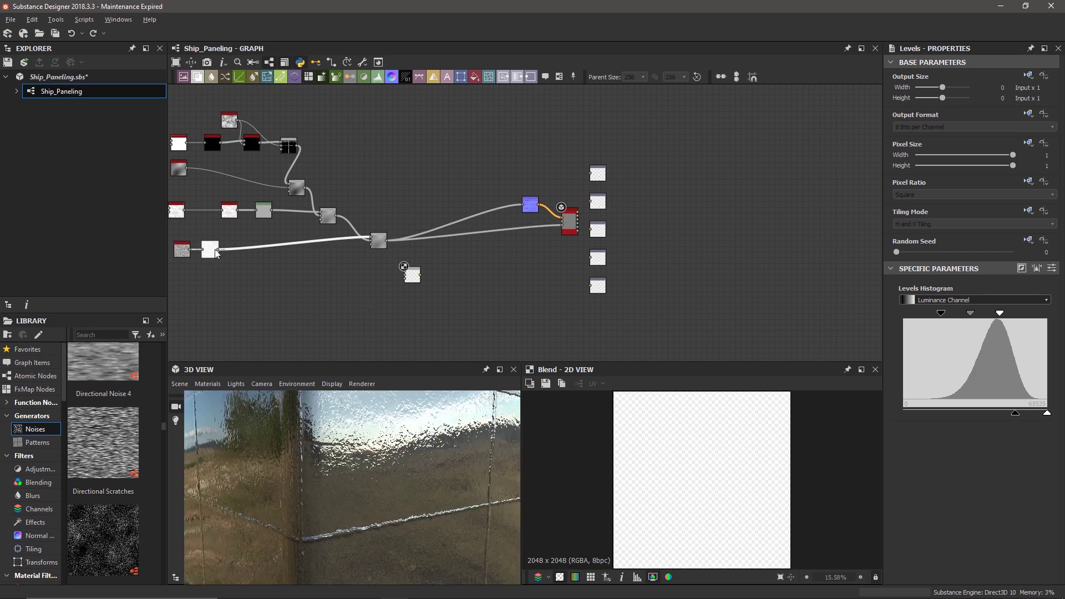
Connect the clouds Levels output to the new Blend node's Background input and view the Blend node
drag(218, 250, 414, 275)
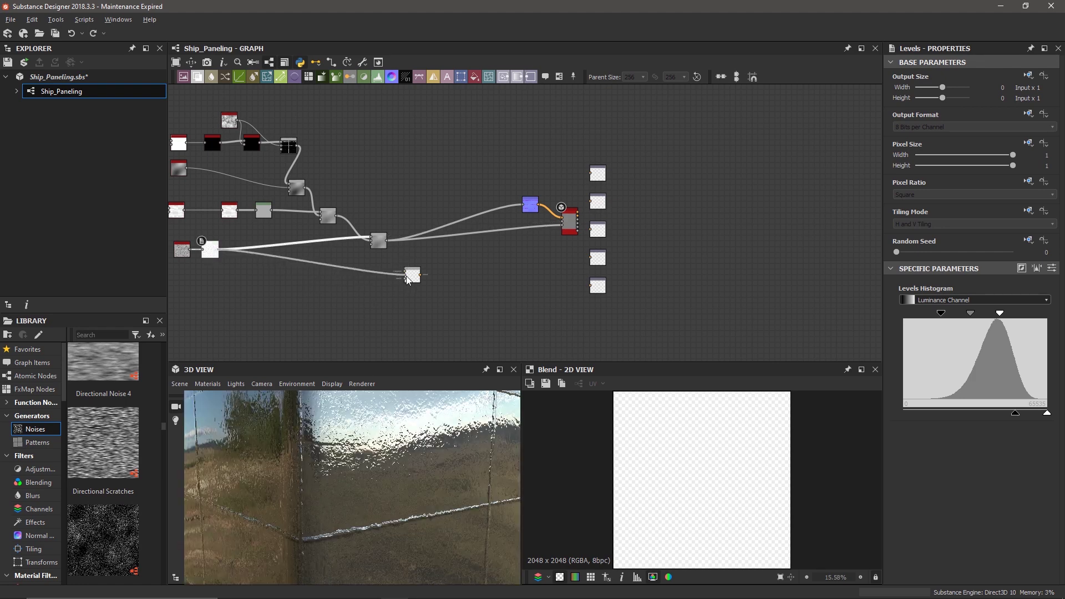
click(414, 277)
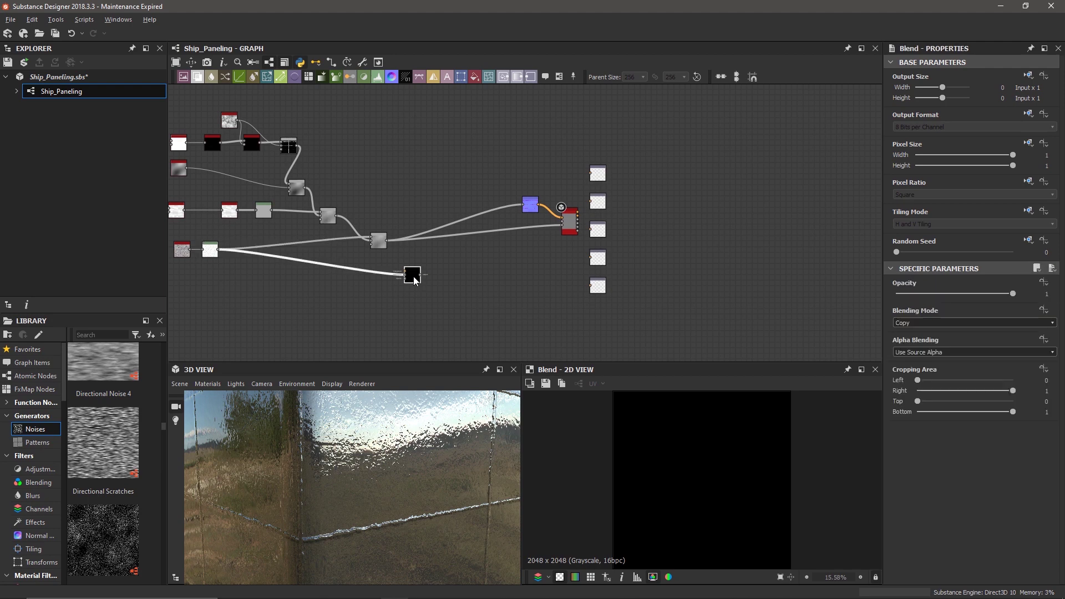
scroll(413, 276, up, 5)
scroll(412, 275, down, 3)
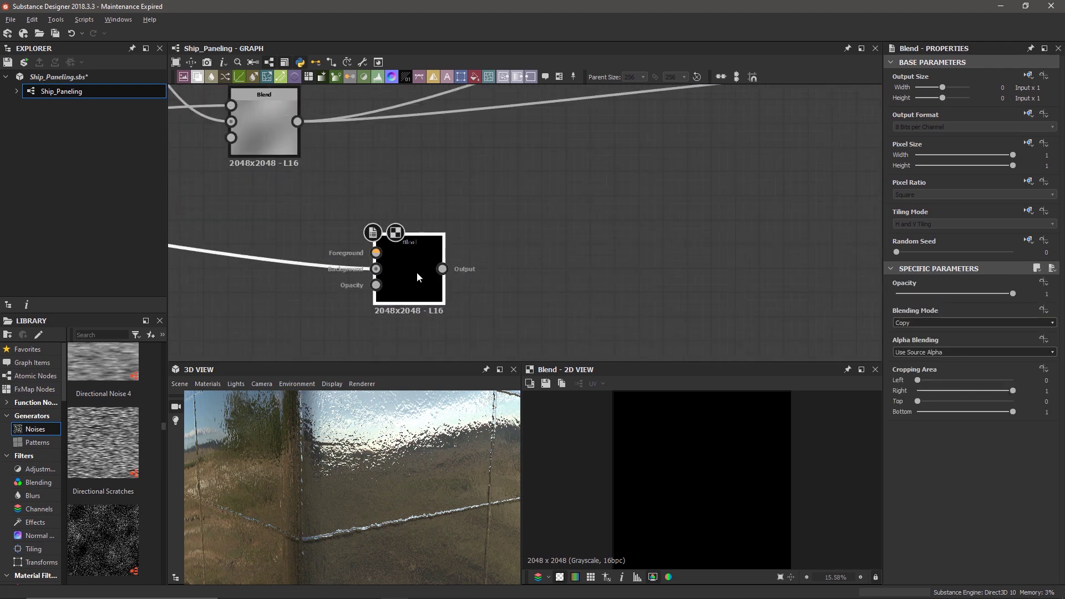
scroll(242, 225, down, 4)
Add a Uniform Color node in Grayscale mode, kept black, and connect it to the new Blend node's Foreground input
middle_drag(243, 225, 323, 225)
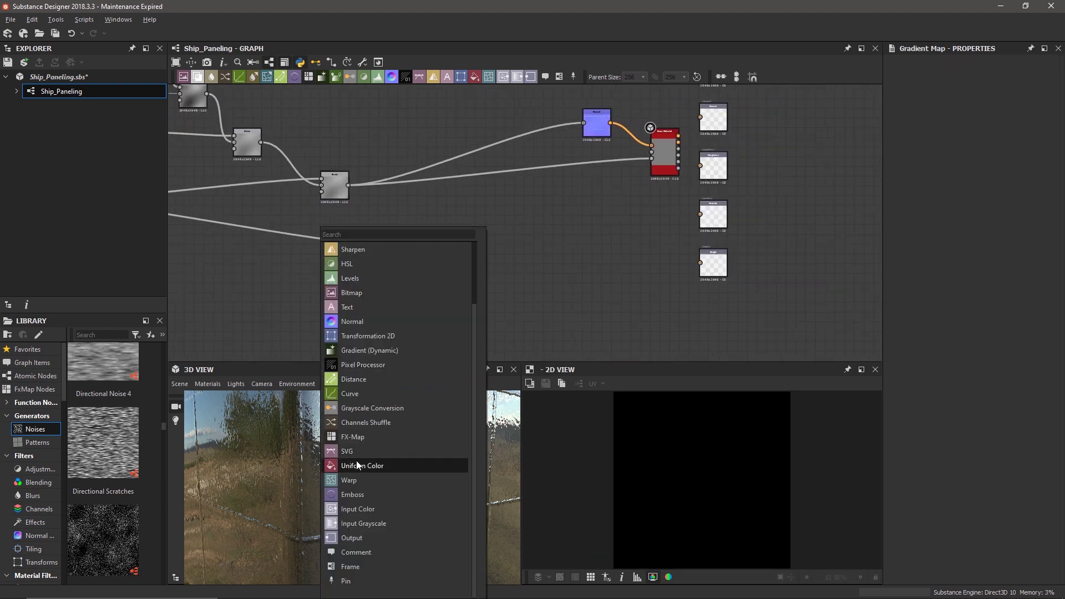
click(356, 462)
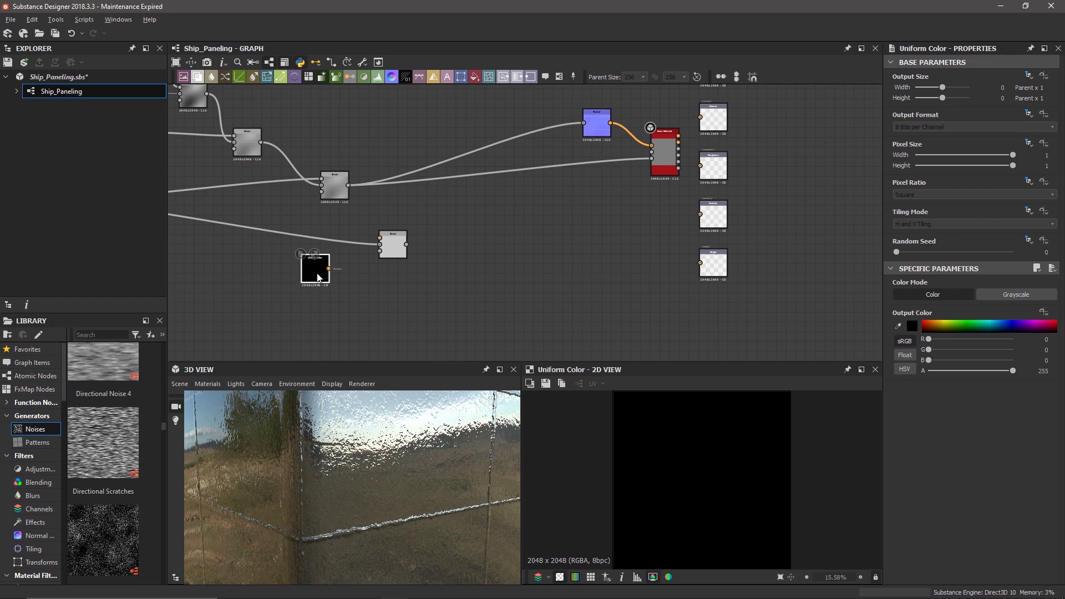
click(1012, 295)
drag(329, 268, 380, 238)
drag(310, 274, 313, 271)
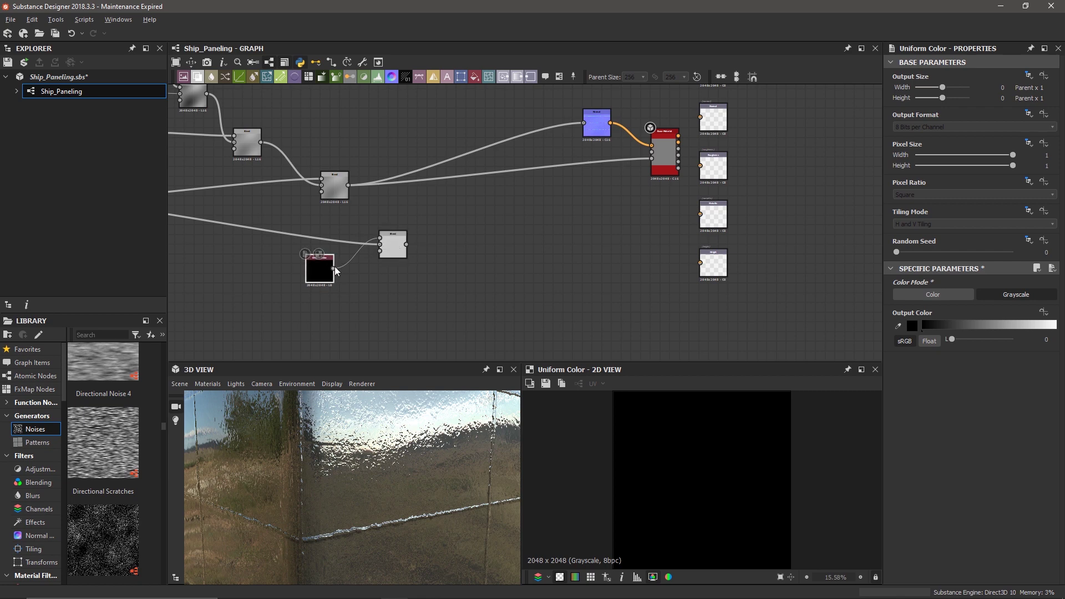
Set the roughness Blend's opacity to 0.49 and connect its output to the Base Material's Roughness input
click(394, 247)
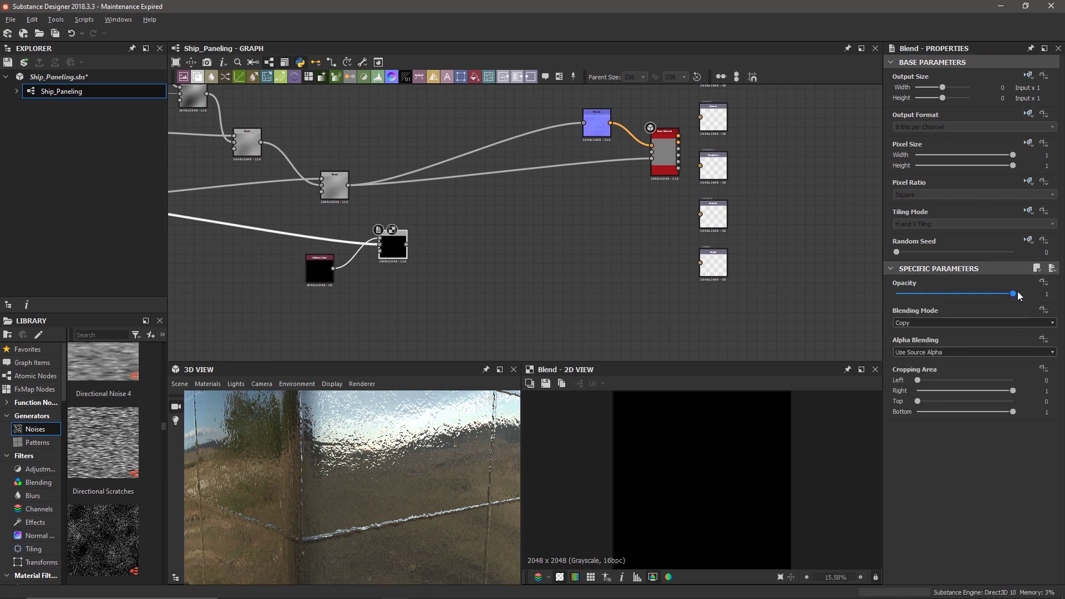
drag(1012, 292, 950, 297)
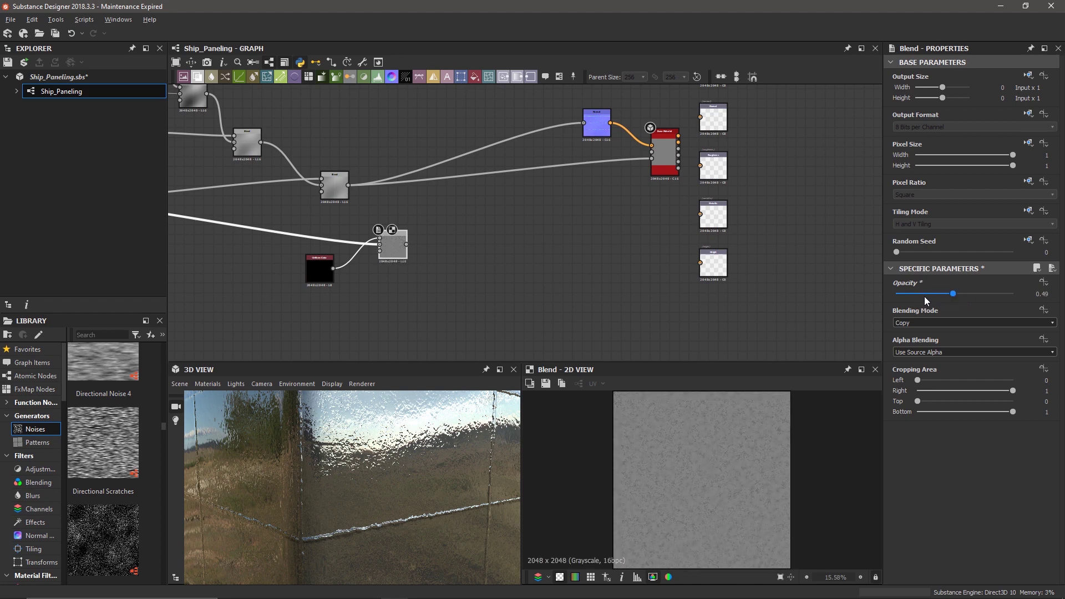
drag(407, 244, 651, 152)
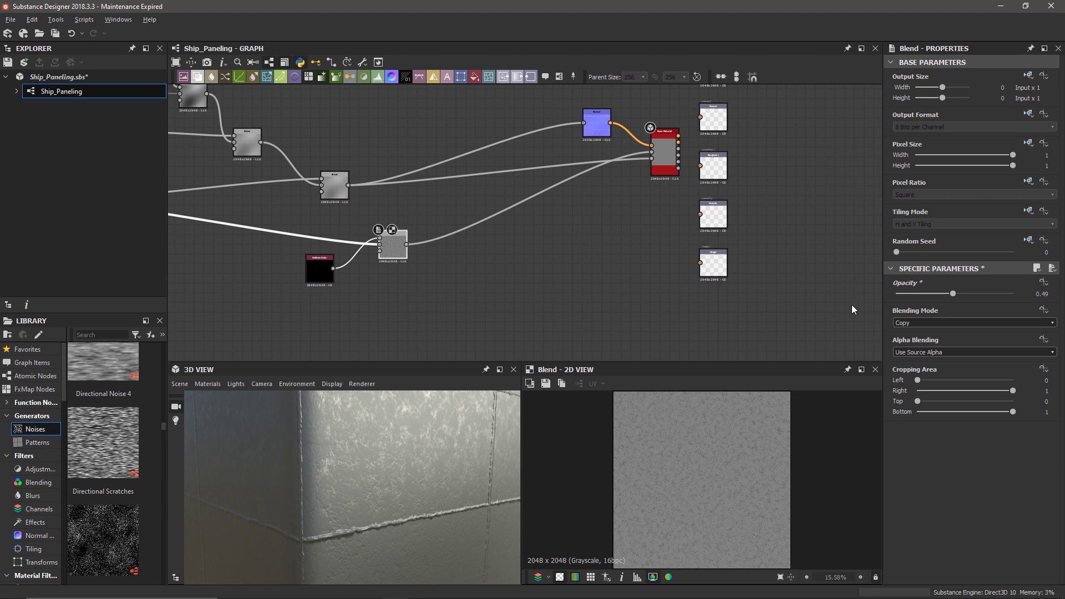
click(318, 272)
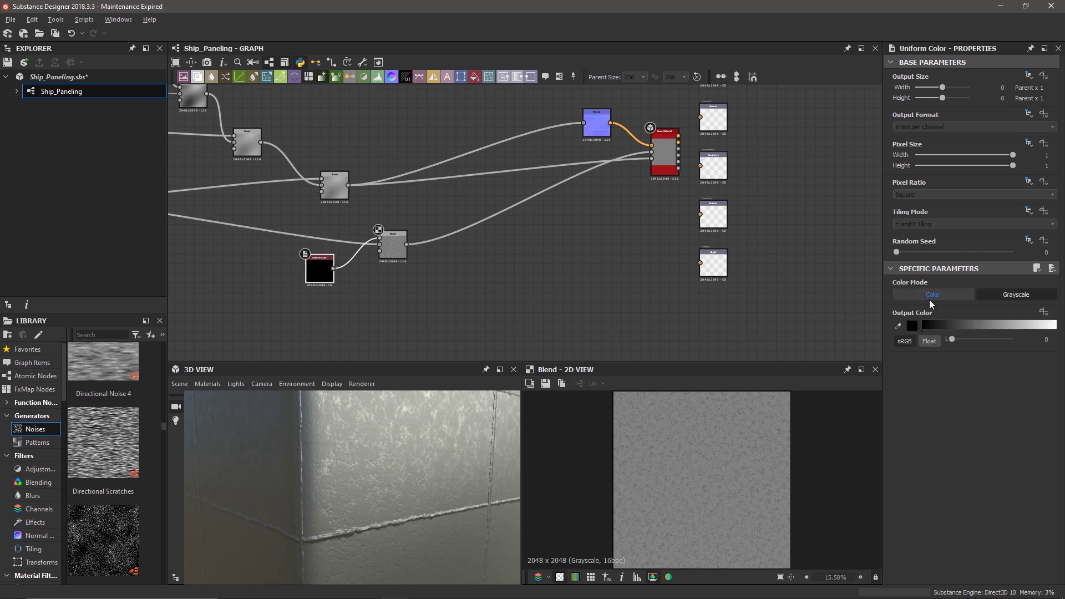
click(393, 246)
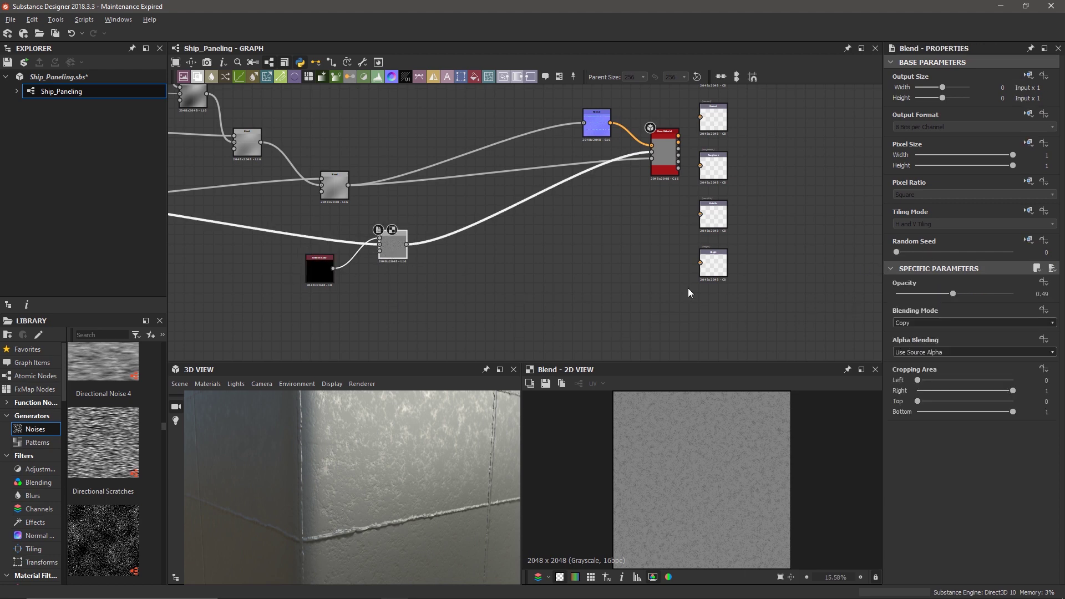
Set the roughness Blend's opacity to 0.64 and move the black Uniform Color node closer to it
mouse_move(953, 296)
mouse_down()
mouse_move(930, 300)
mouse_move(994, 296)
mouse_move(970, 295)
mouse_up()
mouse_move(351, 493)
mouse_down()
mouse_move(362, 476)
mouse_move(363, 488)
mouse_up()
scroll(368, 478, down, 3)
scroll(371, 474, up, 5)
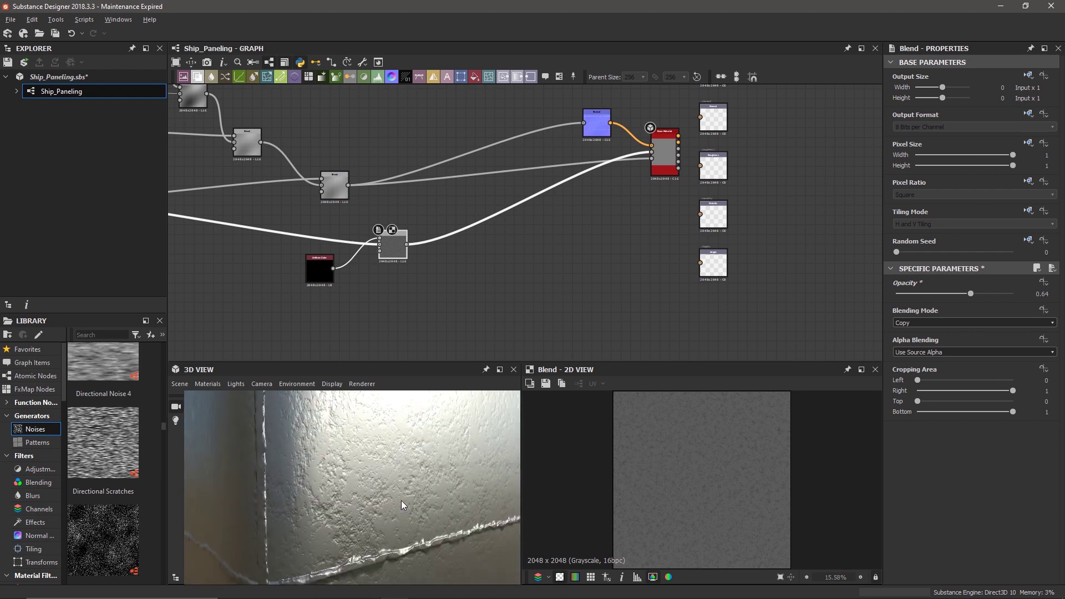
drag(404, 498, 410, 475)
scroll(407, 491, down, 5)
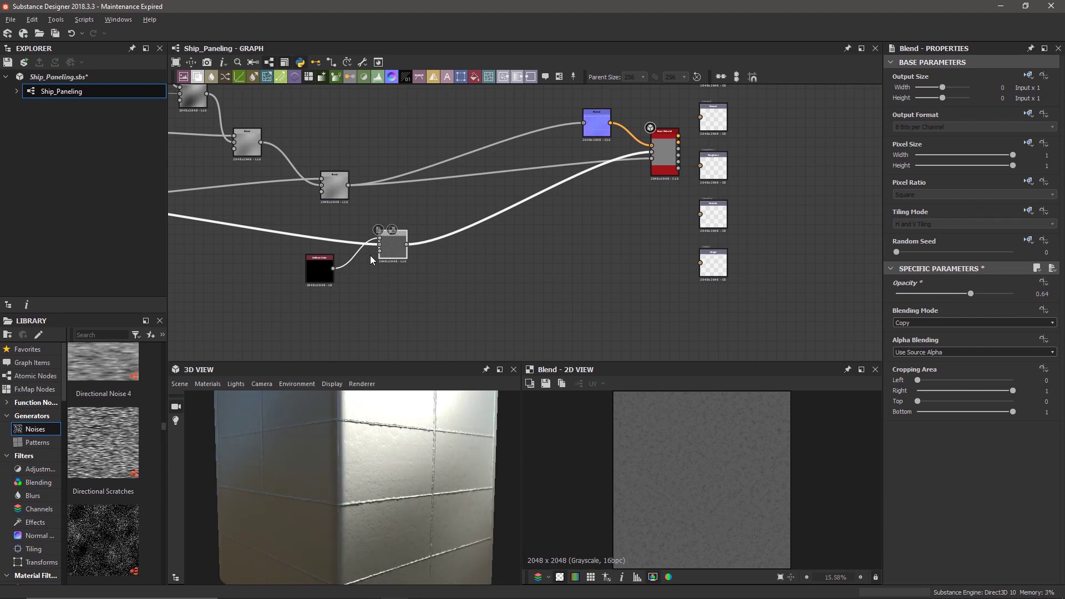
drag(321, 266, 316, 267)
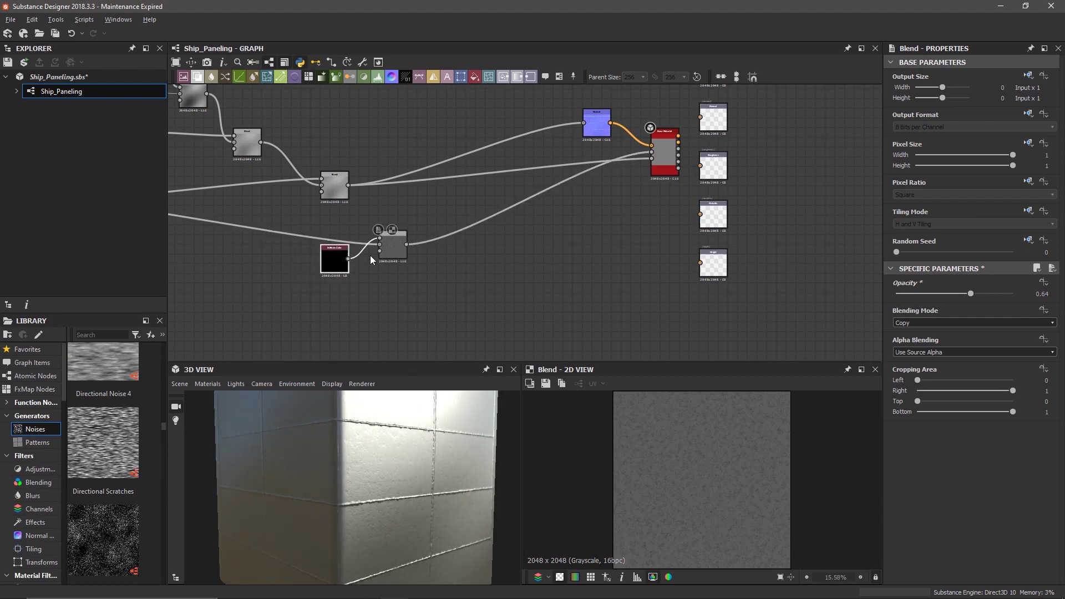
click(400, 246)
Switch to the PureRef reference board and examine the painted, riveted and scratched metal panel photos for surface detail
key(alt+Tab)
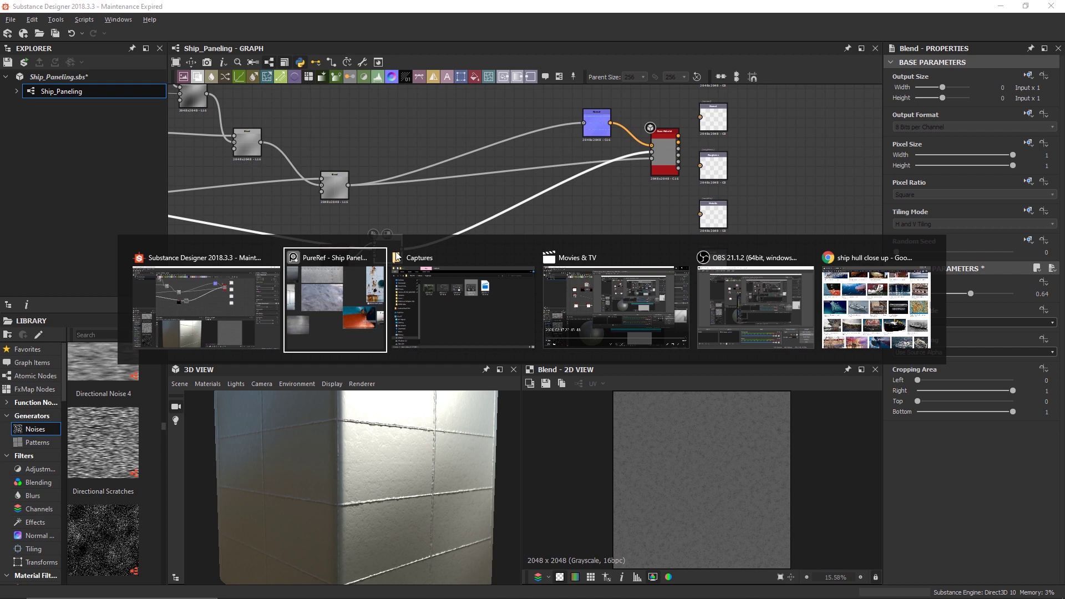
click(363, 261)
scroll(650, 291, up, 2)
middle_drag(608, 280, 766, 286)
middle_drag(567, 310, 682, 205)
scroll(624, 297, up, 4)
scroll(646, 325, up, 2)
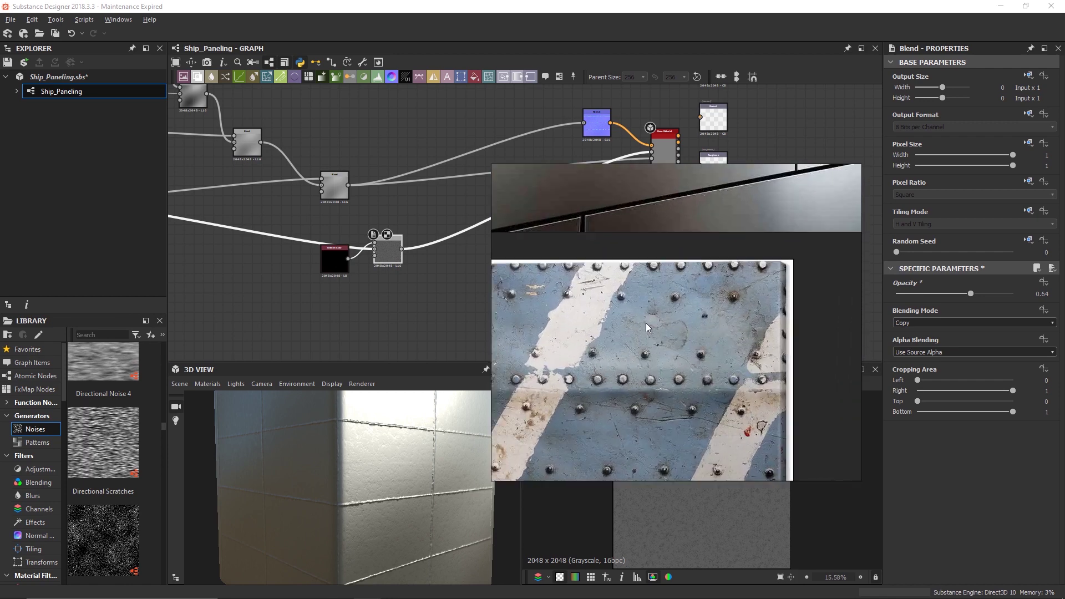
scroll(646, 324, down, 6)
middle_drag(721, 252, 540, 286)
middle_drag(673, 303, 542, 281)
scroll(596, 287, up, 3)
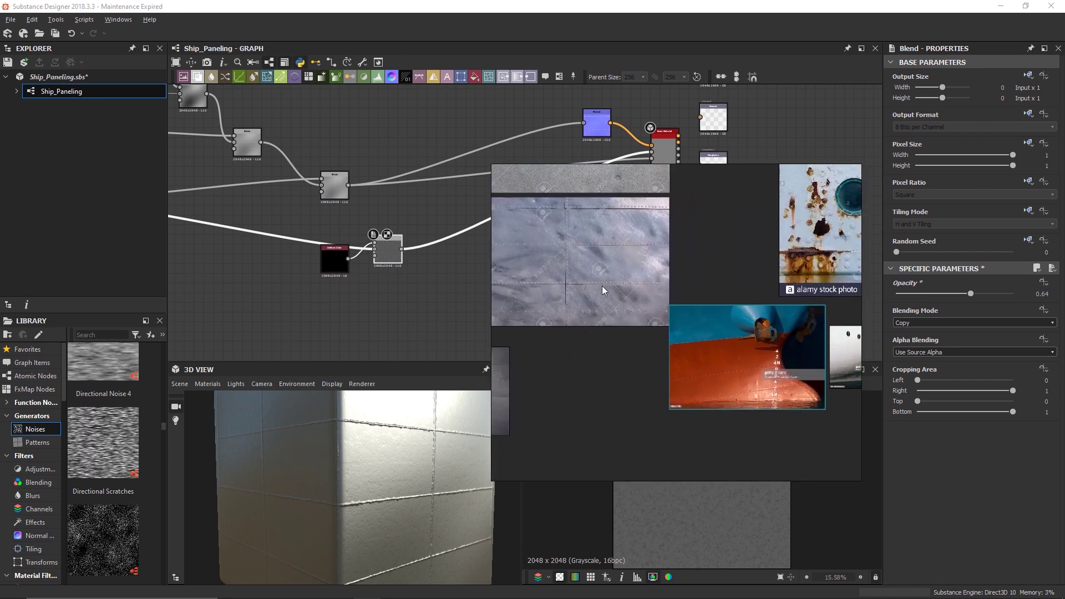
scroll(684, 246, up, 2)
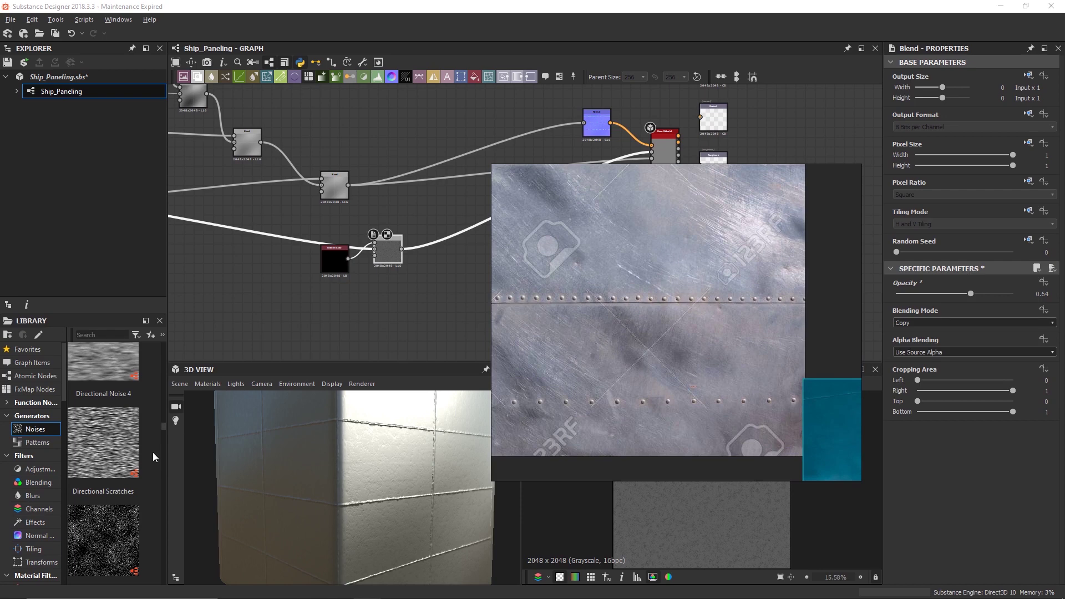
Return to Substance Designer, add a Directional Scratches noise node, and move the Uniform Color and roughness Blend nodes to make room
click(108, 445)
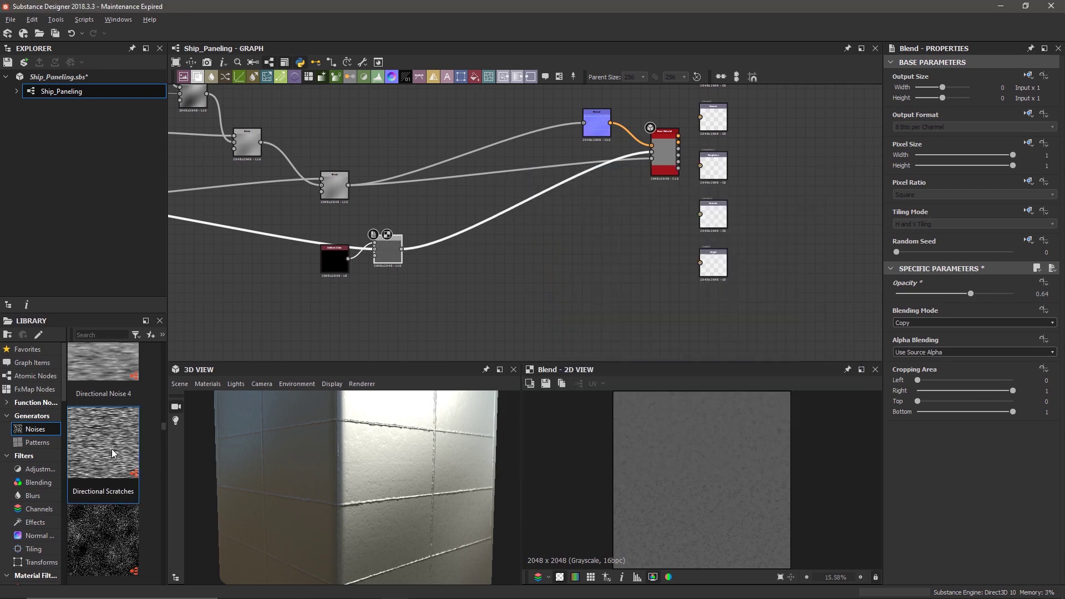
drag(102, 454, 403, 317)
drag(336, 260, 345, 229)
drag(399, 259, 530, 259)
drag(345, 233, 433, 243)
drag(392, 319, 308, 290)
Add a Blend node with Directional Scratches as its Foreground and the clouds Levels output as its Background, and view it
key(space)
text(ble)
key(Return)
drag(356, 281, 372, 268)
middle_drag(283, 282, 417, 288)
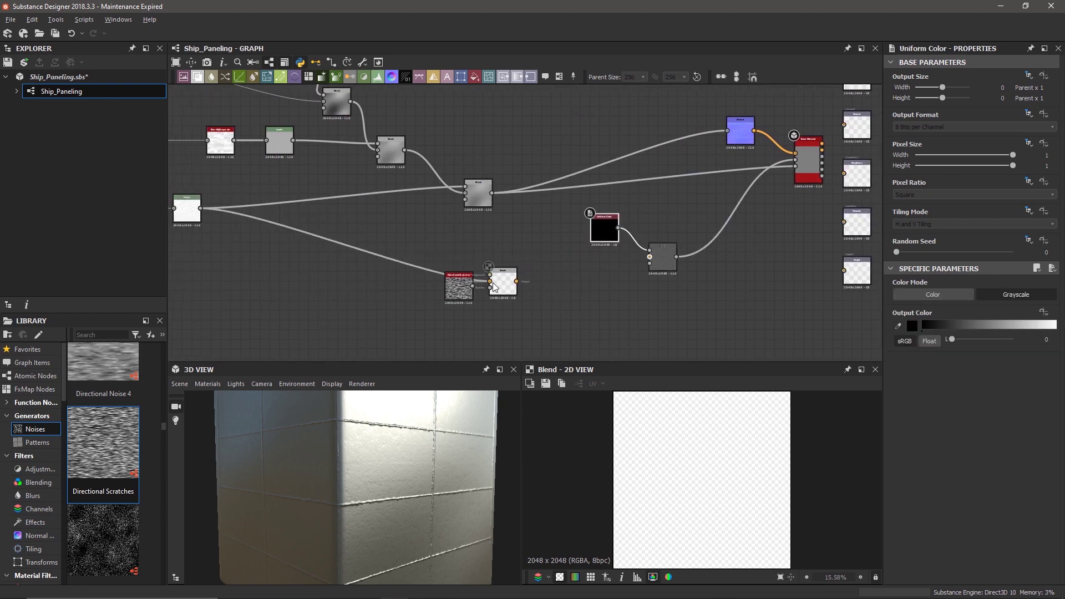
shift+drag(493, 282, 463, 246)
click(504, 287)
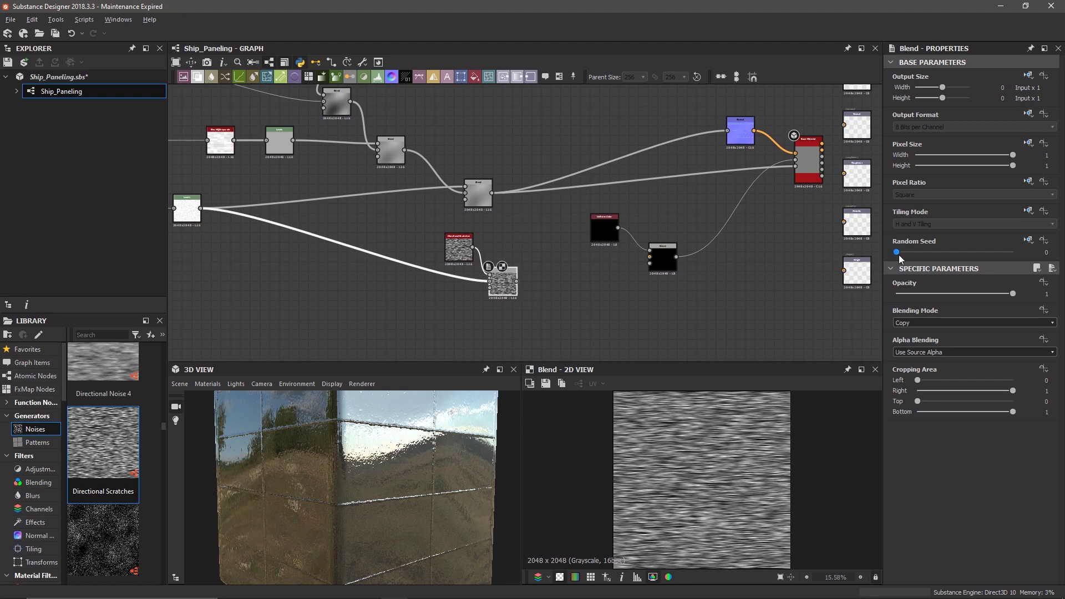
Connect the scratches Blend's output to the roughness Blend's Background input and set the scratches Blend's opacity to 0.55
drag(981, 292, 906, 293)
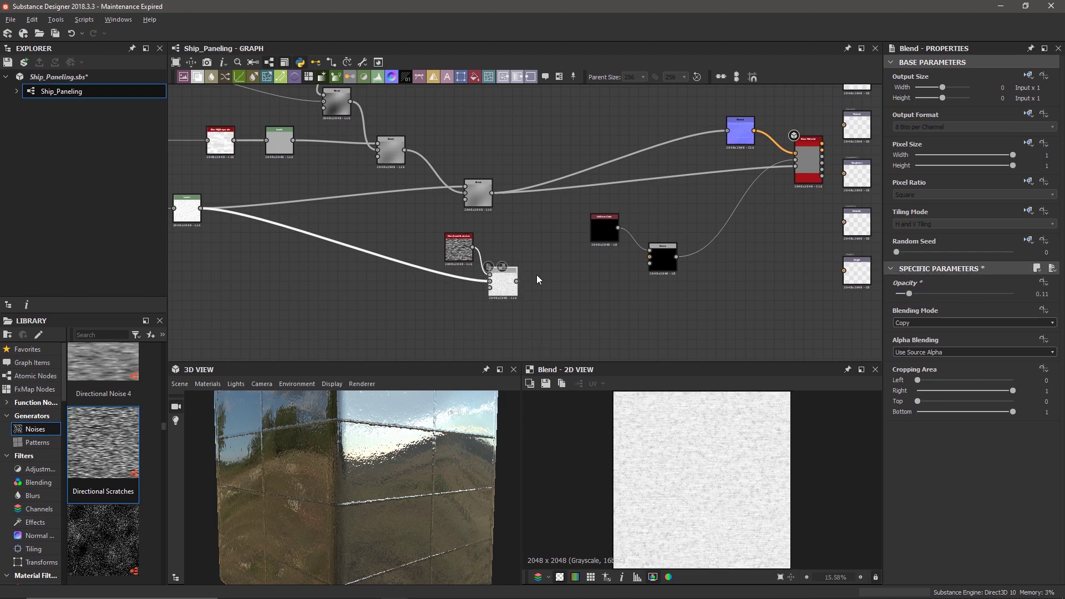
drag(516, 281, 651, 257)
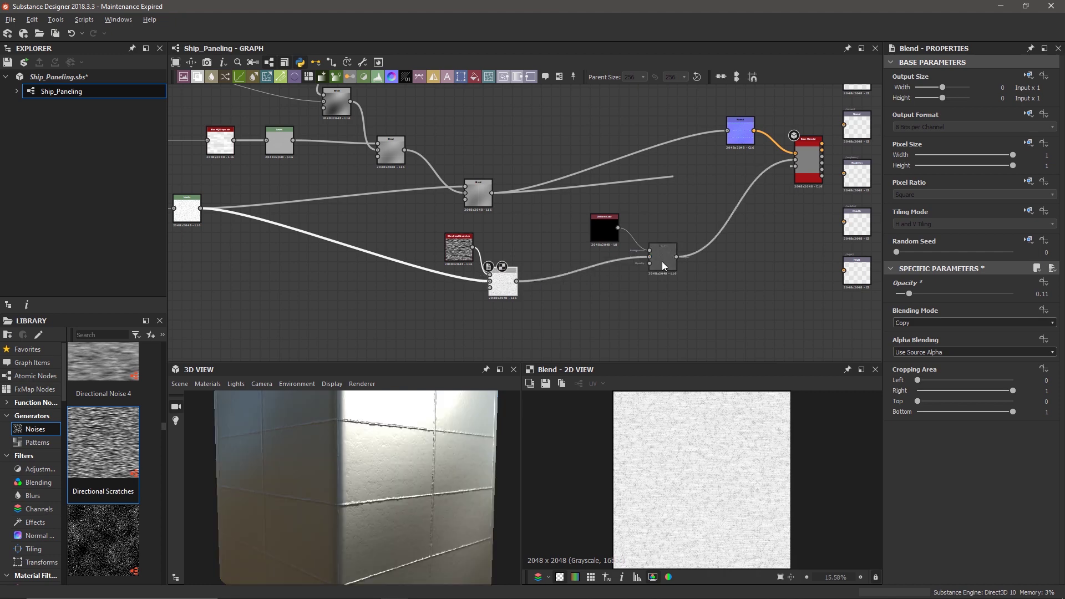
scroll(413, 435, up, 5)
scroll(411, 428, down, 1)
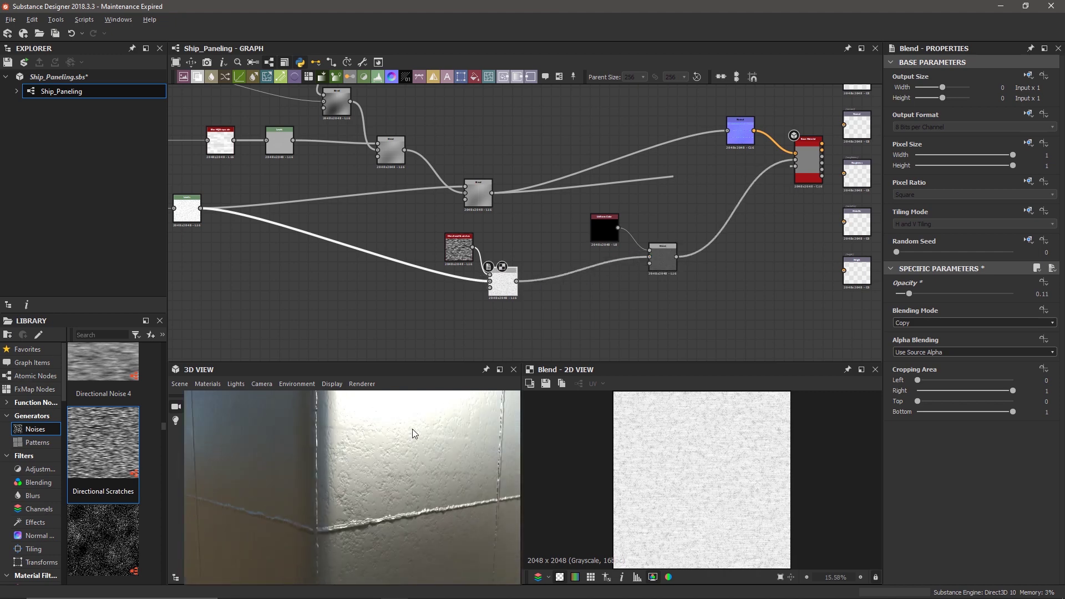
drag(909, 294, 959, 300)
mouse_move(395, 469)
mouse_down()
mouse_move(376, 449)
mouse_move(399, 456)
mouse_move(385, 474)
mouse_up()
Set the Directional Scratches node's Scale to 6 and its Pattern Amount to 0.05, and check the whole cube
click(459, 248)
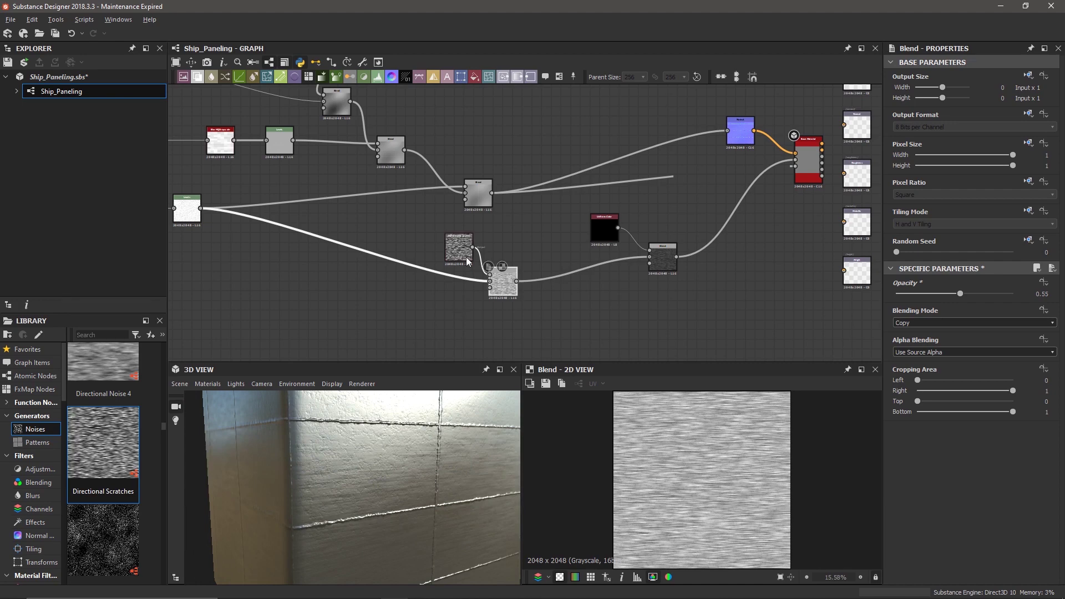
mouse_move(920, 307)
mouse_down()
mouse_move(995, 320)
mouse_move(898, 312)
mouse_move(936, 315)
mouse_up()
drag(898, 409, 833, 412)
drag(975, 438, 904, 445)
mouse_move(905, 438)
mouse_down()
mouse_move(894, 438)
mouse_move(902, 446)
mouse_up()
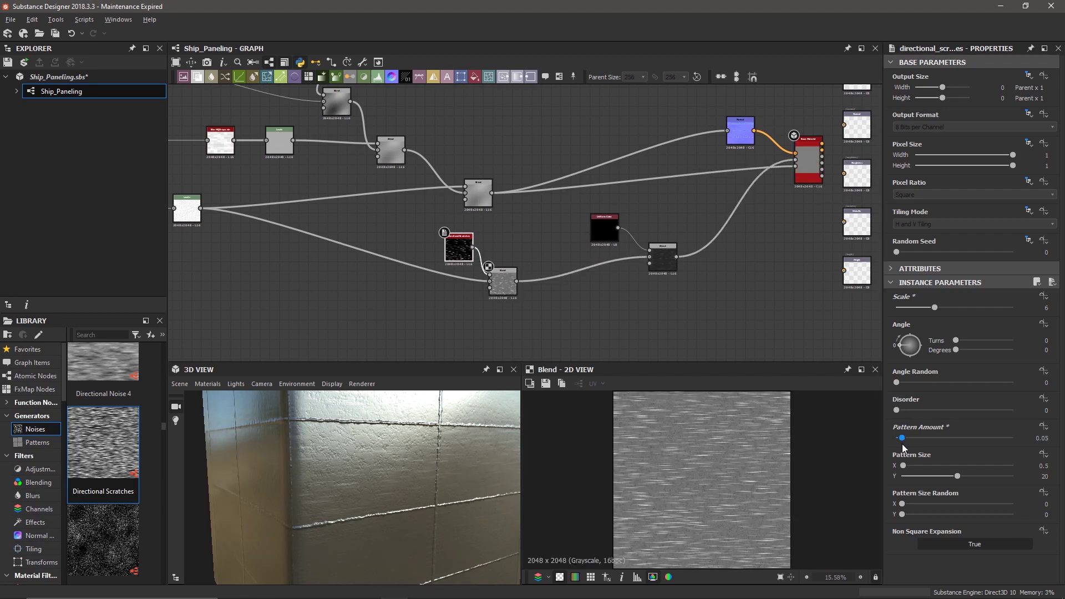
drag(516, 468, 392, 485)
key(f)
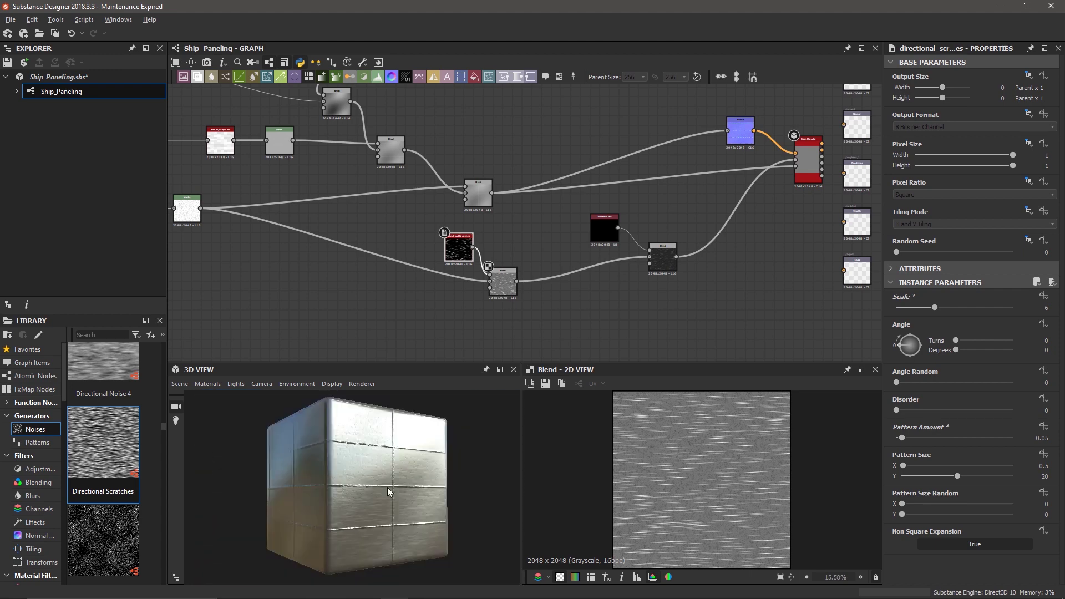
Set the roughness Blend's opacity to 0.32 and check the scratches' reflections on the cube's side and top faces
click(593, 225)
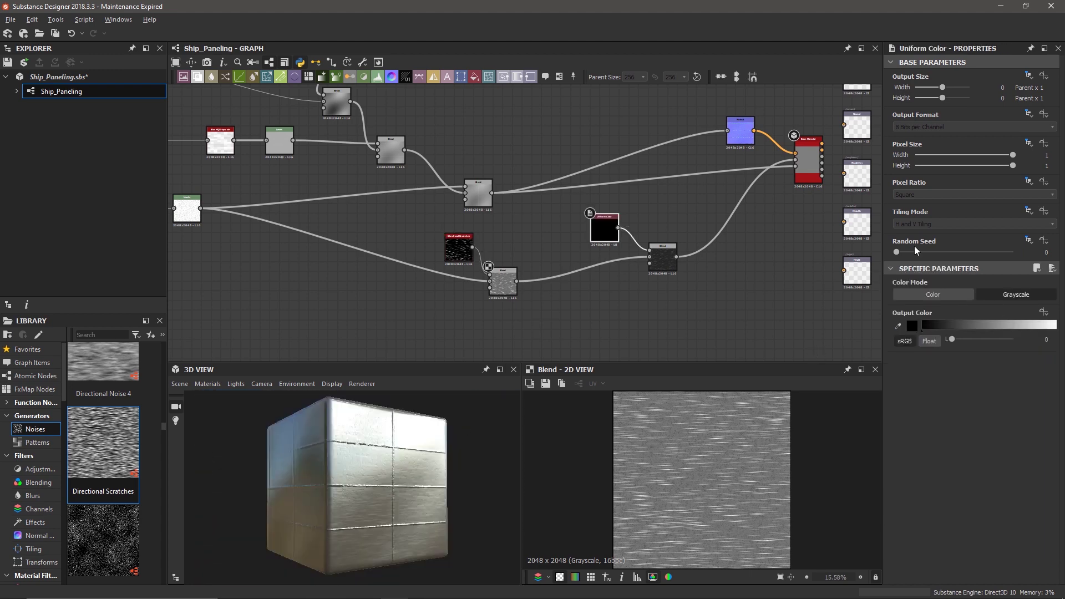
click(663, 258)
drag(949, 291, 933, 302)
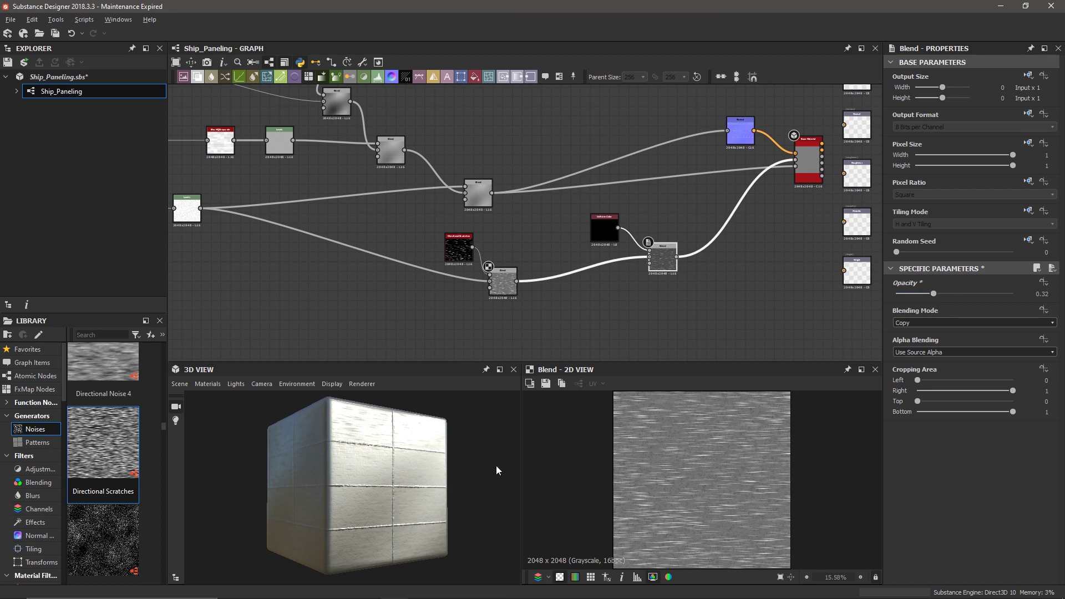
scroll(385, 486, up, 5)
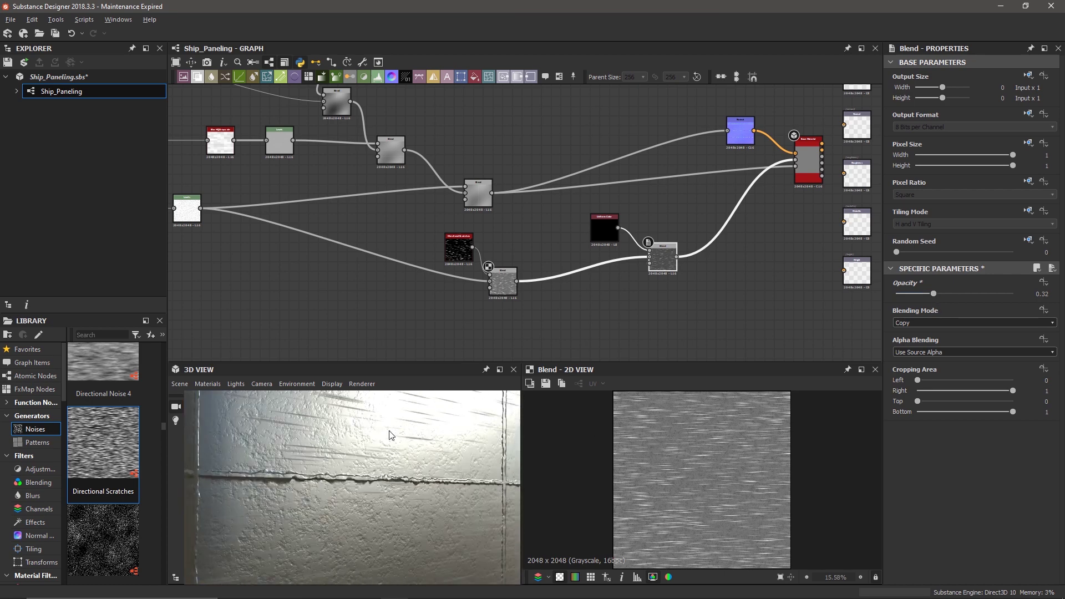
scroll(391, 450, down, 5)
drag(392, 451, 451, 486)
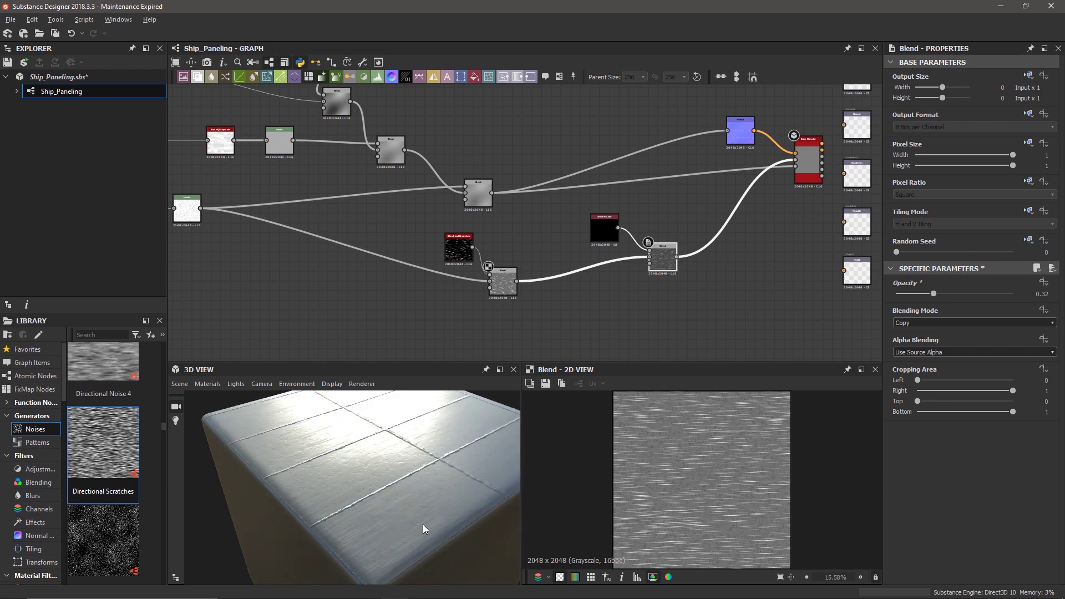
drag(423, 525, 420, 517)
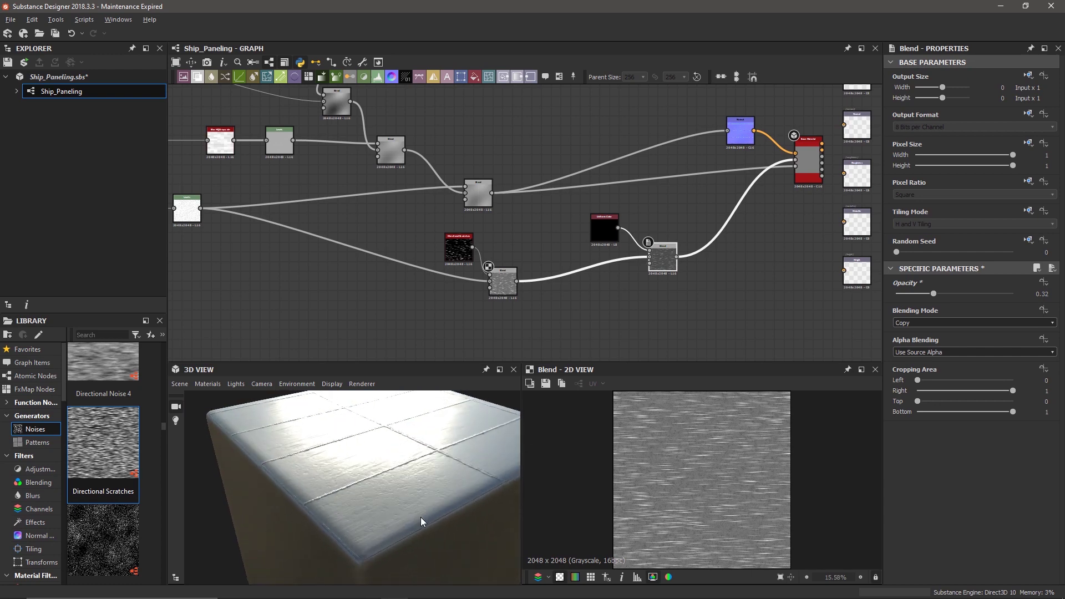
Swap the roughness Blend's inputs so the scratches Blend is Foreground and Uniform Color is Background, with opacity at 1
double_click(659, 260)
drag(935, 298, 1059, 321)
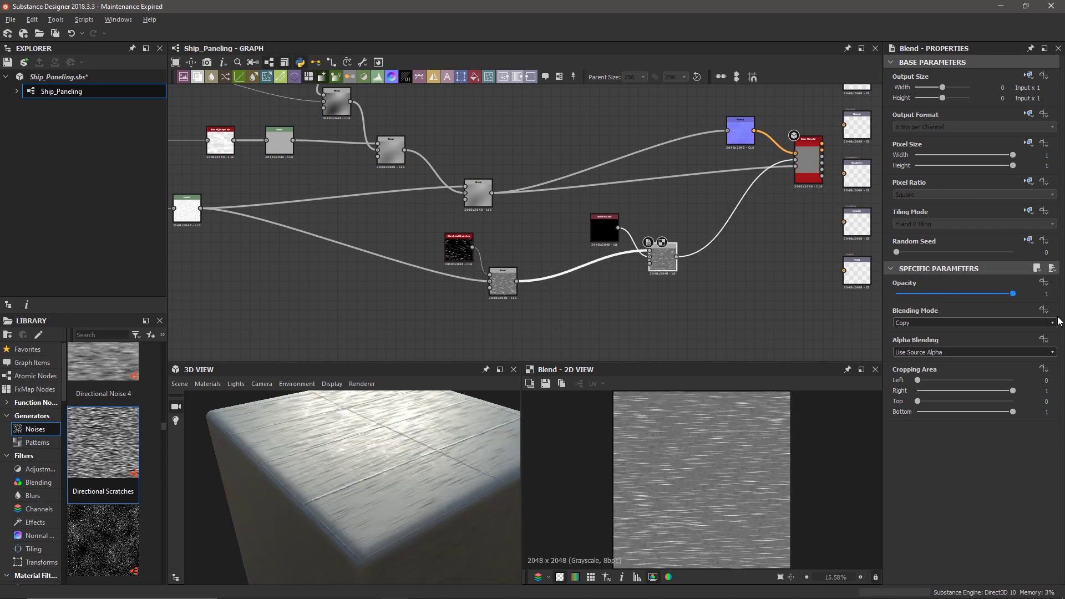
drag(499, 477, 398, 454)
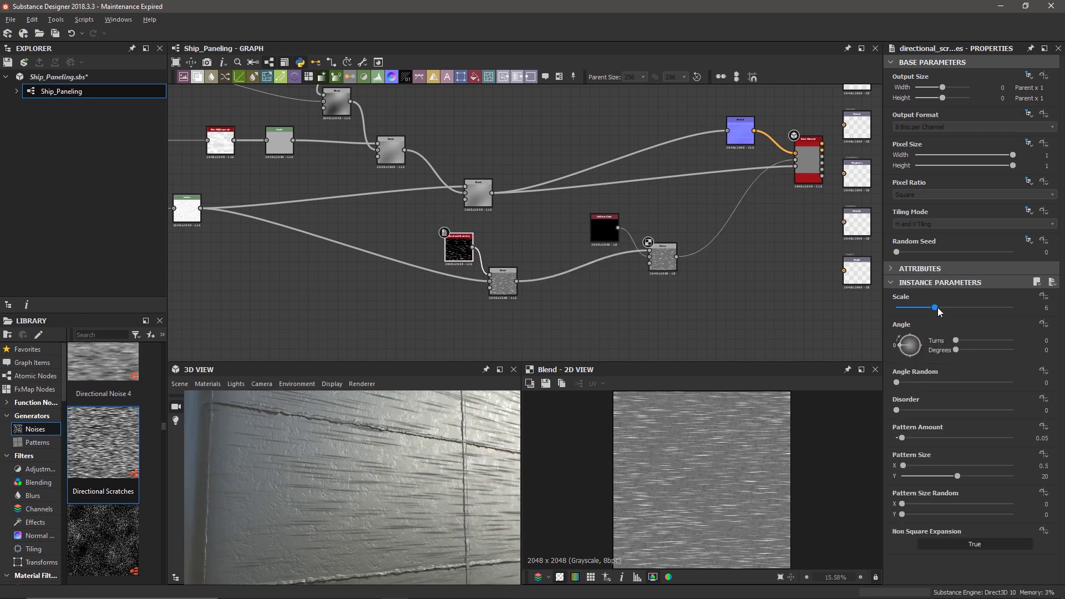
Set the Directional Scratches node's Scale to 15 and its Pattern Size Y to 100
drag(937, 307, 1003, 312)
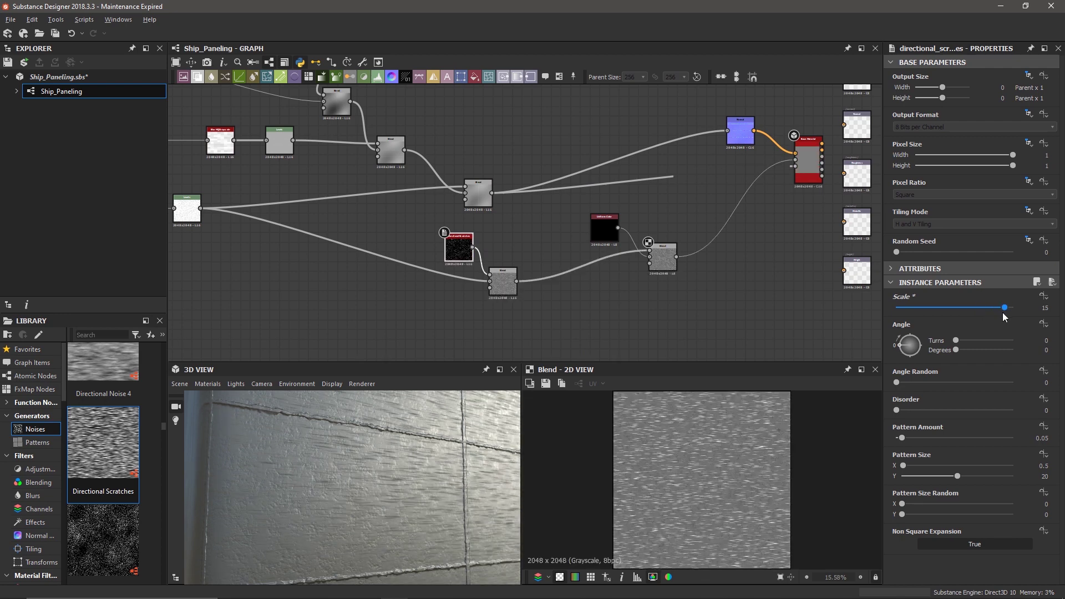
drag(968, 478, 1046, 482)
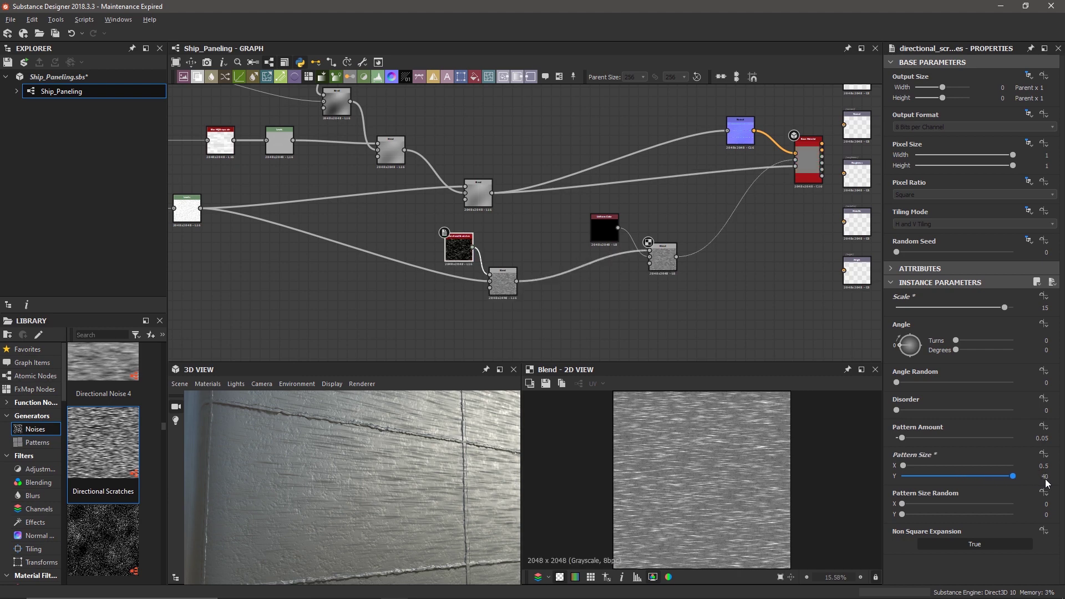
double_click(1045, 476)
text(100)
key(Return)
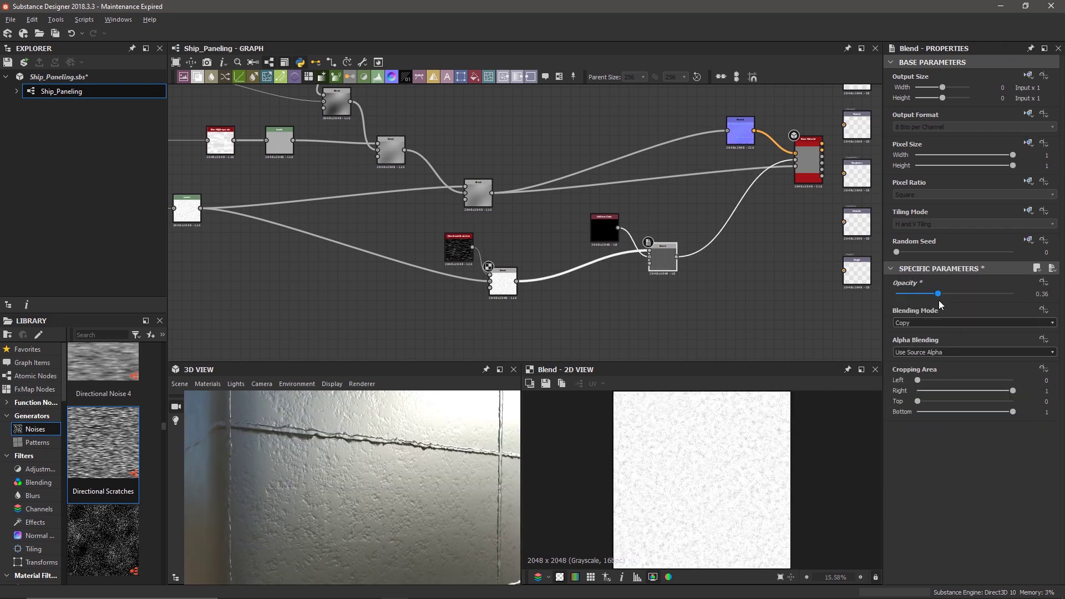
Set the roughness Blend's opacity to 0.56 while checking the panel surface under changed lighting
mouse_move(955, 301)
mouse_down()
mouse_move(1064, 302)
mouse_move(954, 305)
mouse_move(969, 302)
mouse_up()
scroll(413, 473, down, 5)
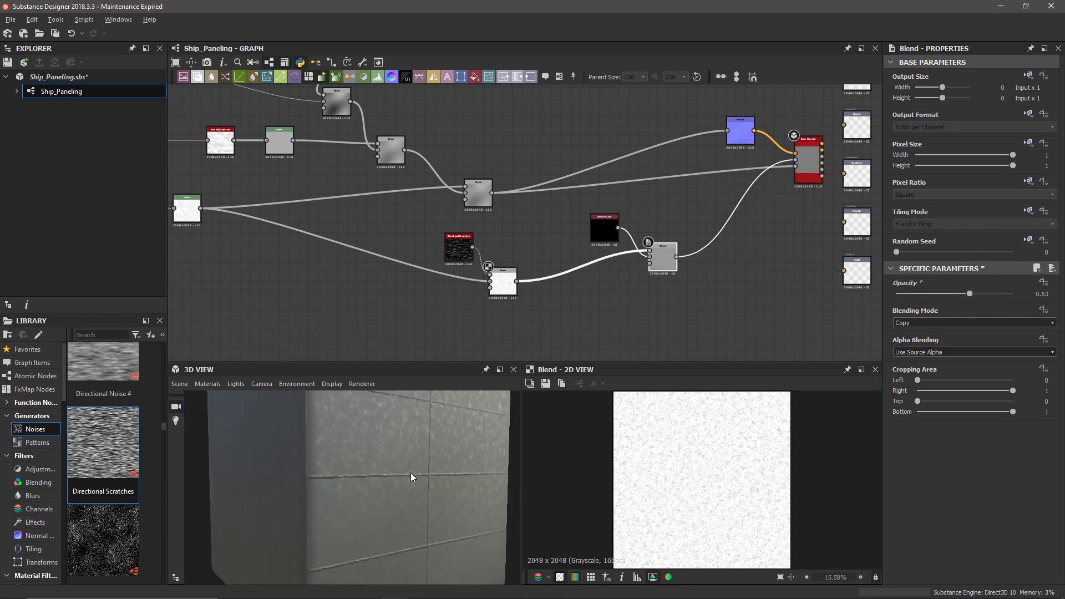
drag(413, 496, 398, 494)
click(974, 294)
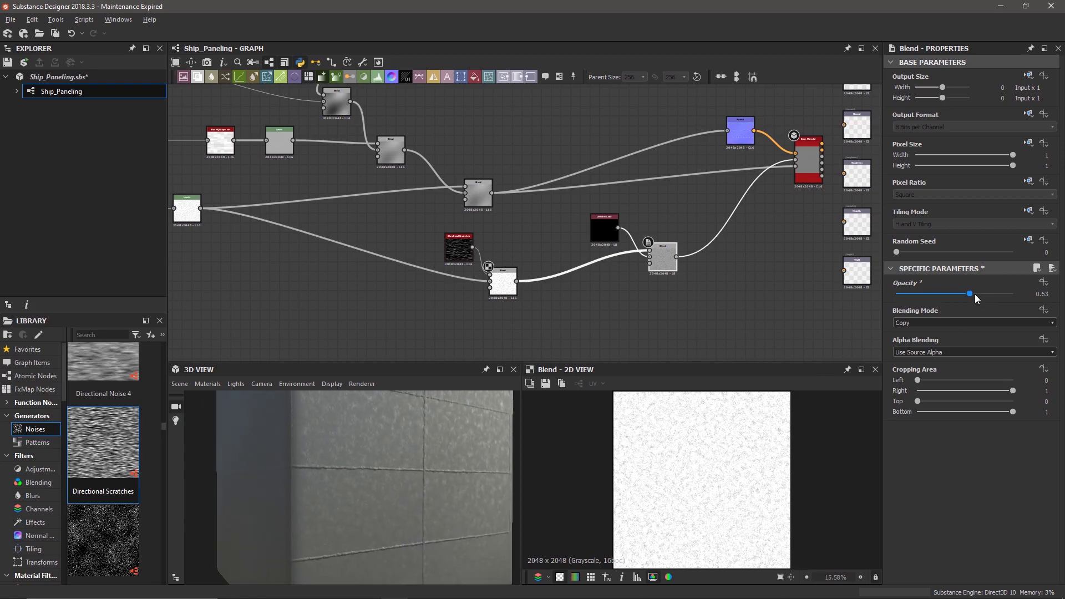
drag(973, 293, 962, 295)
mouse_move(383, 496)
ctrl+shift+right_down()
mouse_move(402, 492)
mouse_move(379, 491)
ctrl+shift+right_up()
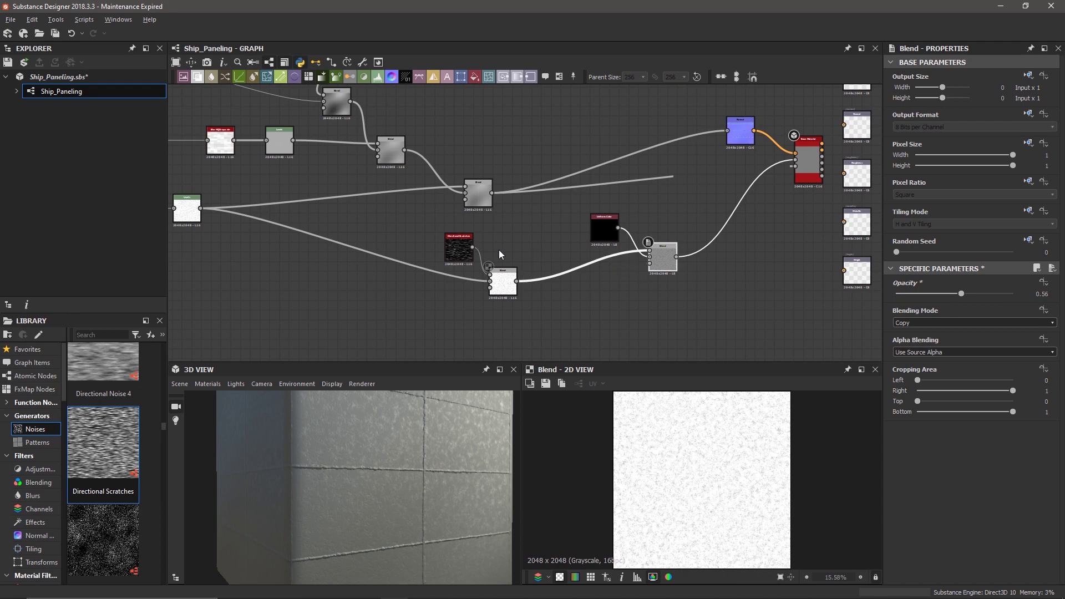
Set the scratches Blend's opacity to 0.43 and its blending mode to Add (Linear Dodge)
click(464, 254)
click(502, 280)
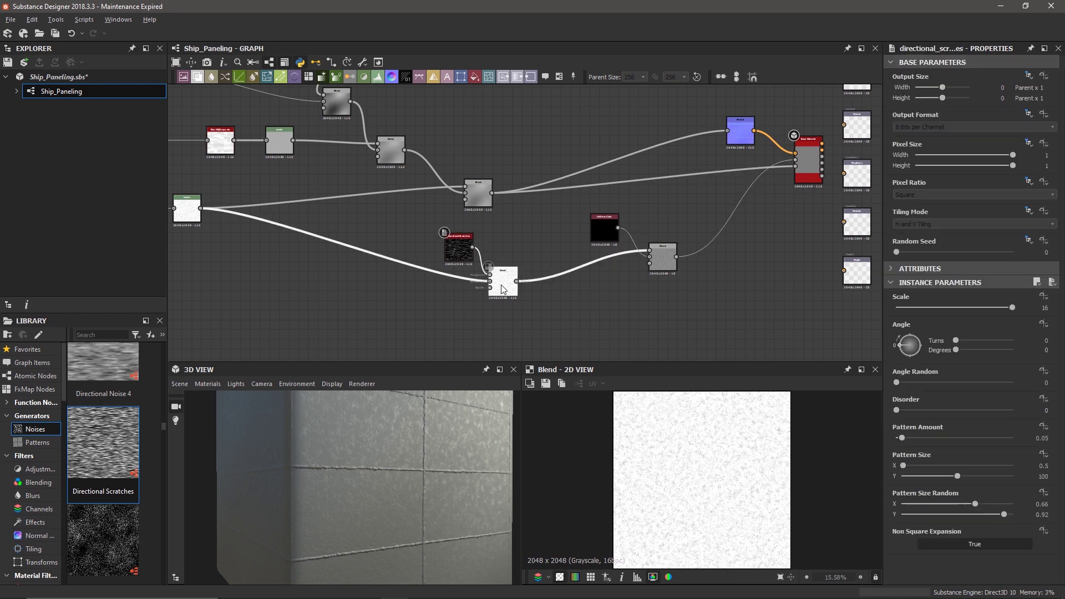
drag(901, 295, 915, 295)
scroll(420, 451, up, 3)
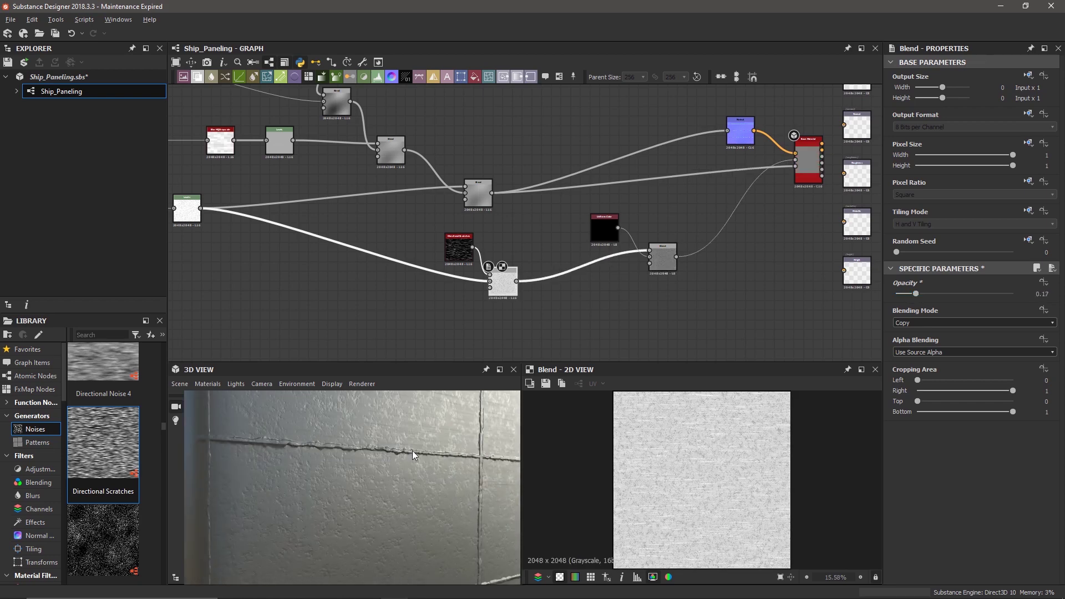
mouse_move(422, 434)
mouse_down()
mouse_move(421, 460)
mouse_move(427, 446)
mouse_move(415, 450)
mouse_move(428, 450)
mouse_up()
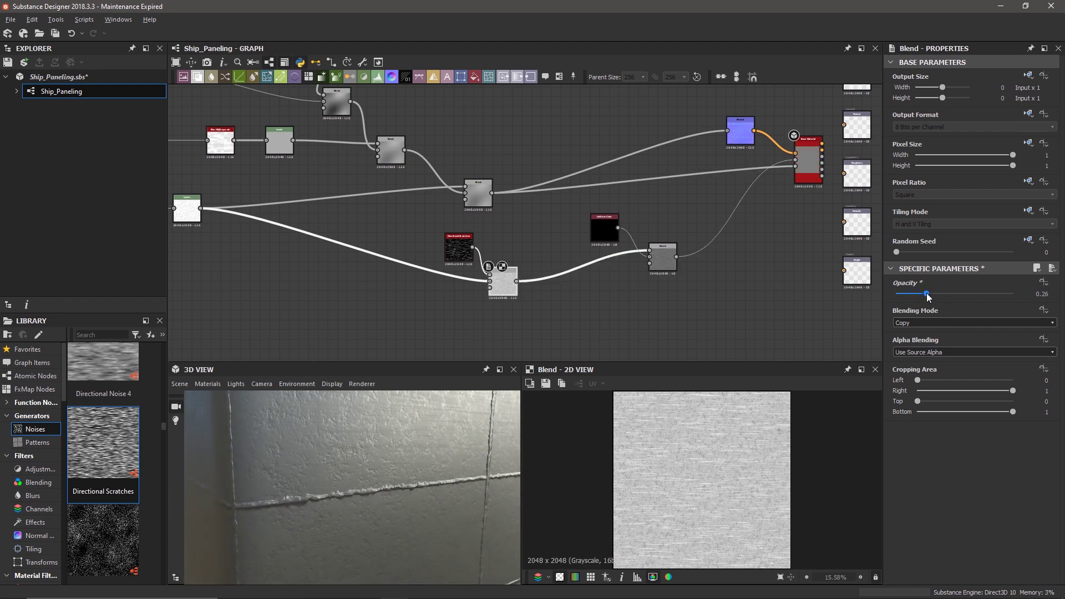
drag(923, 296, 951, 301)
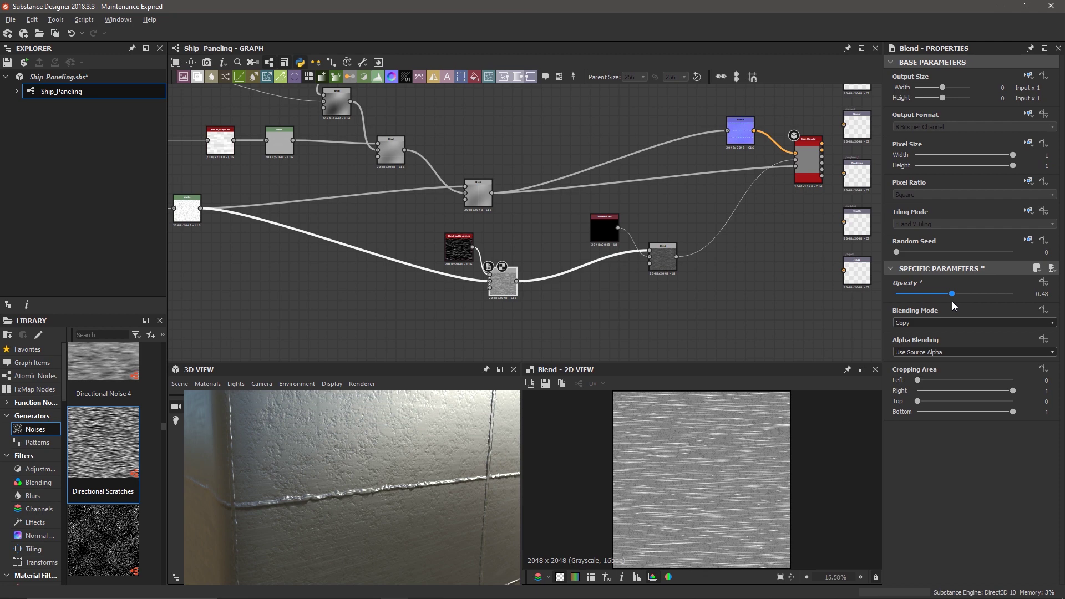
drag(951, 301, 946, 302)
click(914, 323)
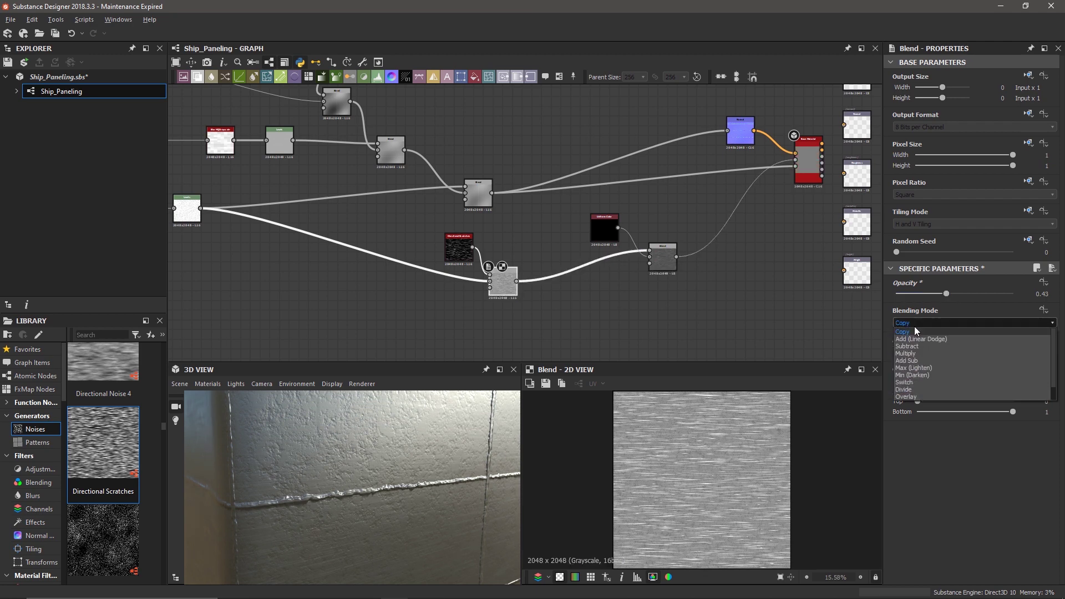
click(923, 339)
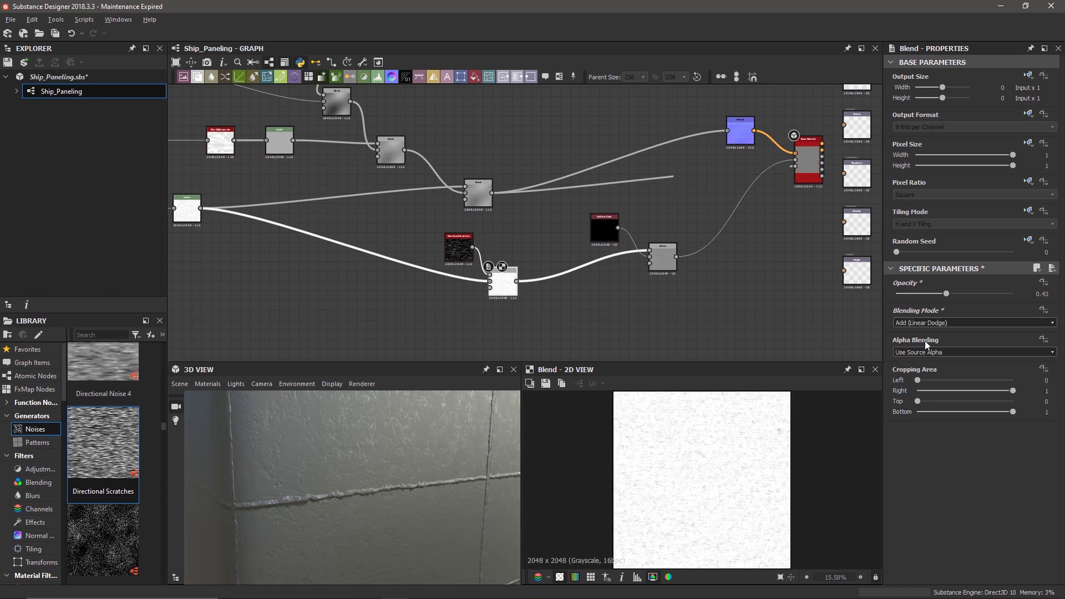
Set the scratches Blend's blending mode to Subtract and its opacity to 0.29, checking the seam and panel surface up close
drag(947, 297, 1064, 304)
scroll(488, 450, up, 3)
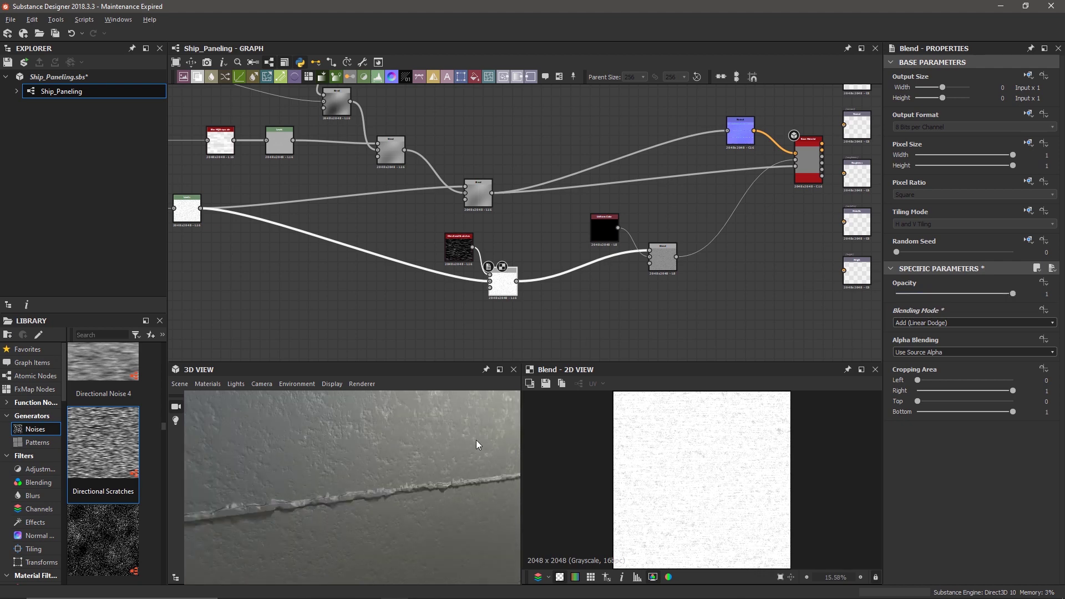
drag(377, 428, 388, 424)
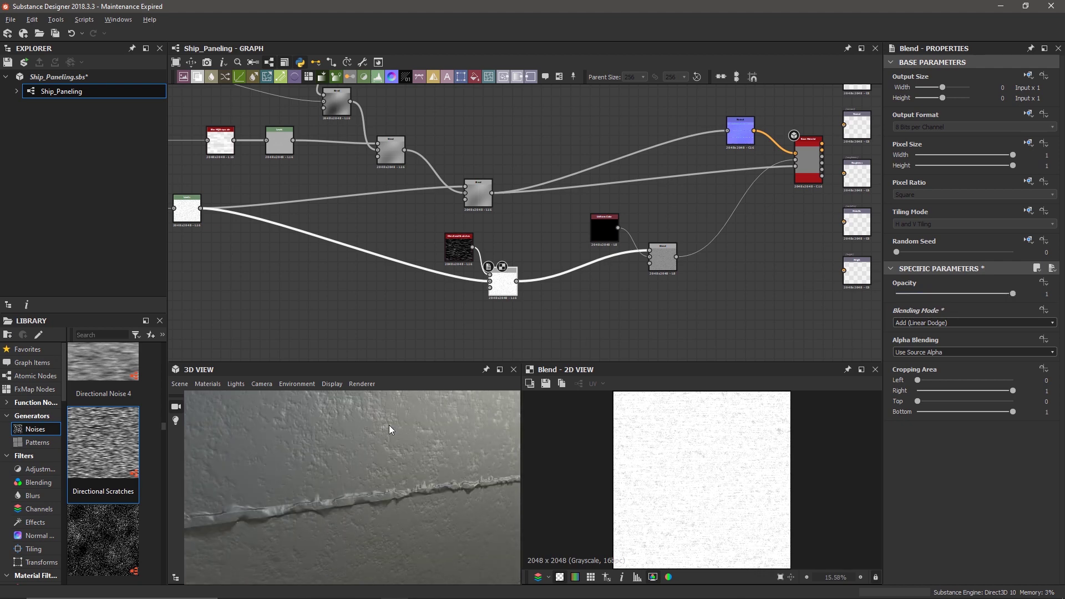
click(918, 325)
click(921, 347)
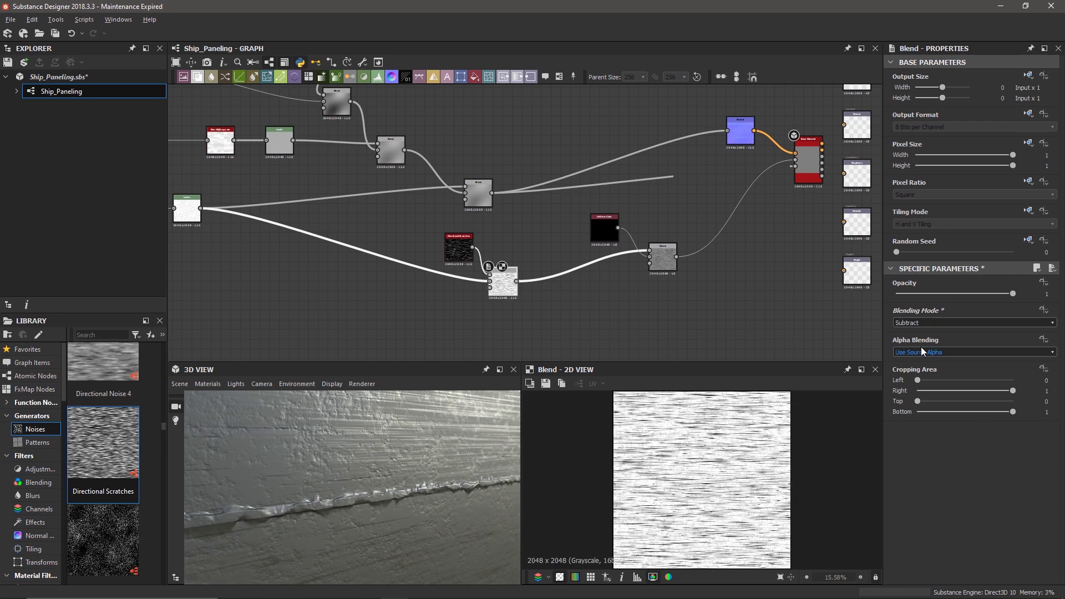
drag(1012, 293, 929, 297)
drag(427, 433, 401, 468)
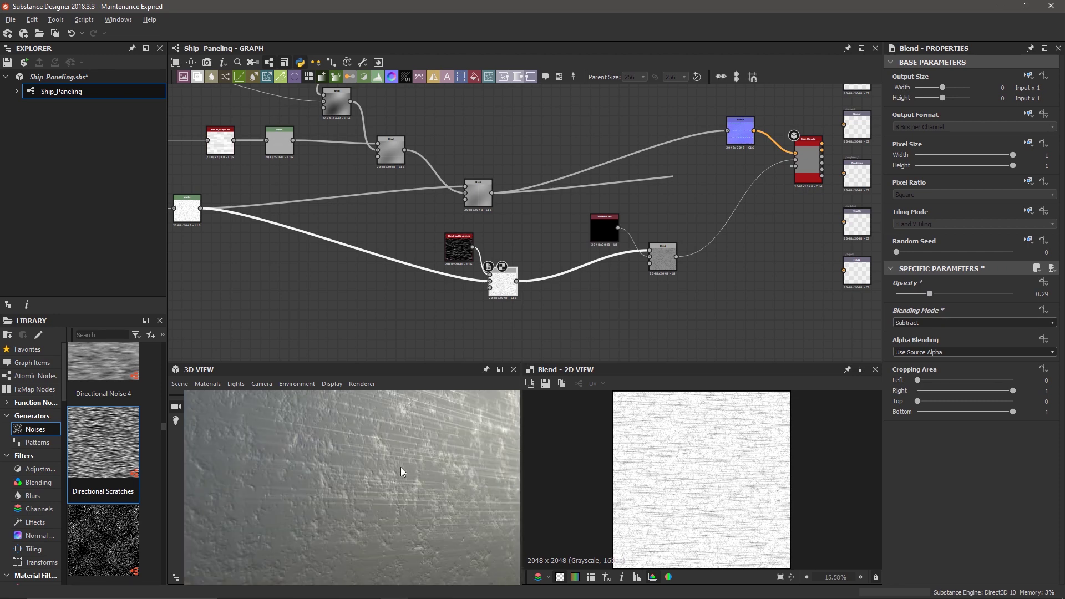
Set the roughness Blend's opacity to 0.49 and check the panel surface under a changed light direction
click(603, 236)
click(668, 259)
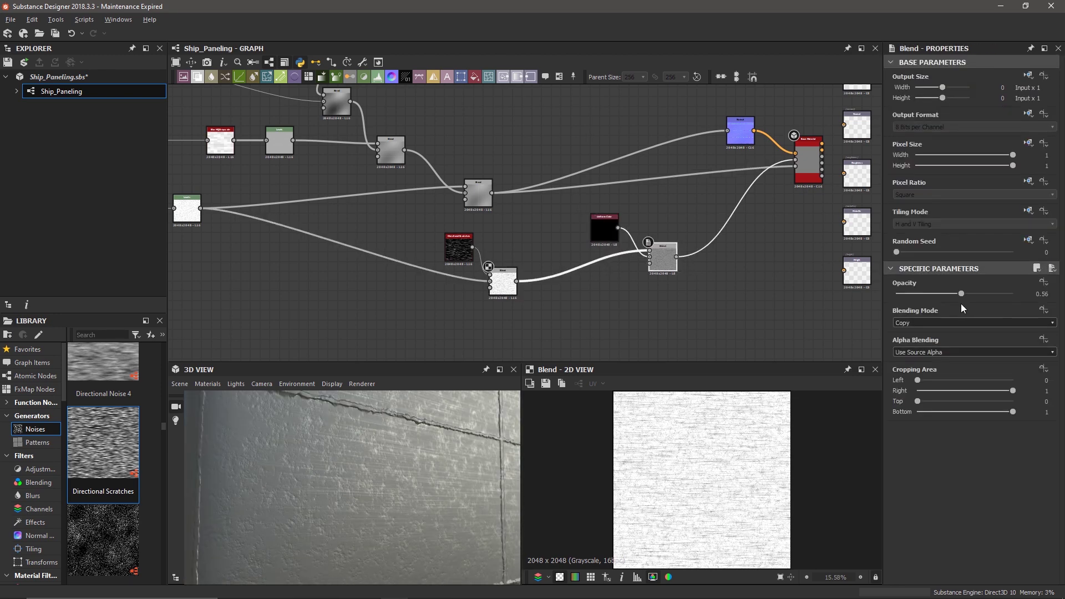
mouse_move(956, 291)
mouse_down()
mouse_move(903, 305)
mouse_move(973, 295)
mouse_move(953, 298)
mouse_up()
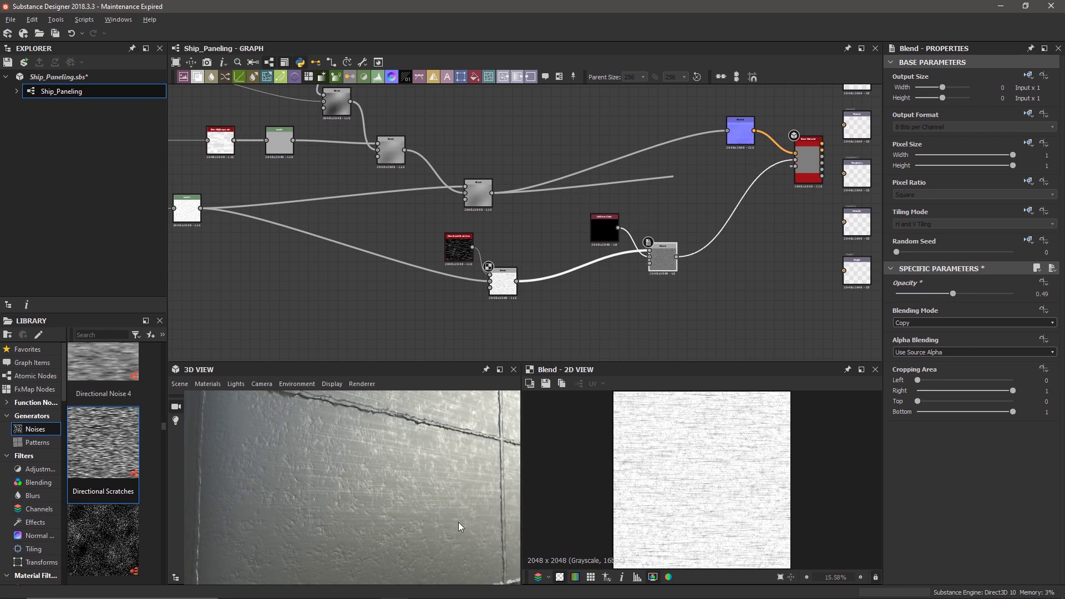
ctrl+shift+right_drag(430, 510, 420, 504)
drag(419, 504, 371, 515)
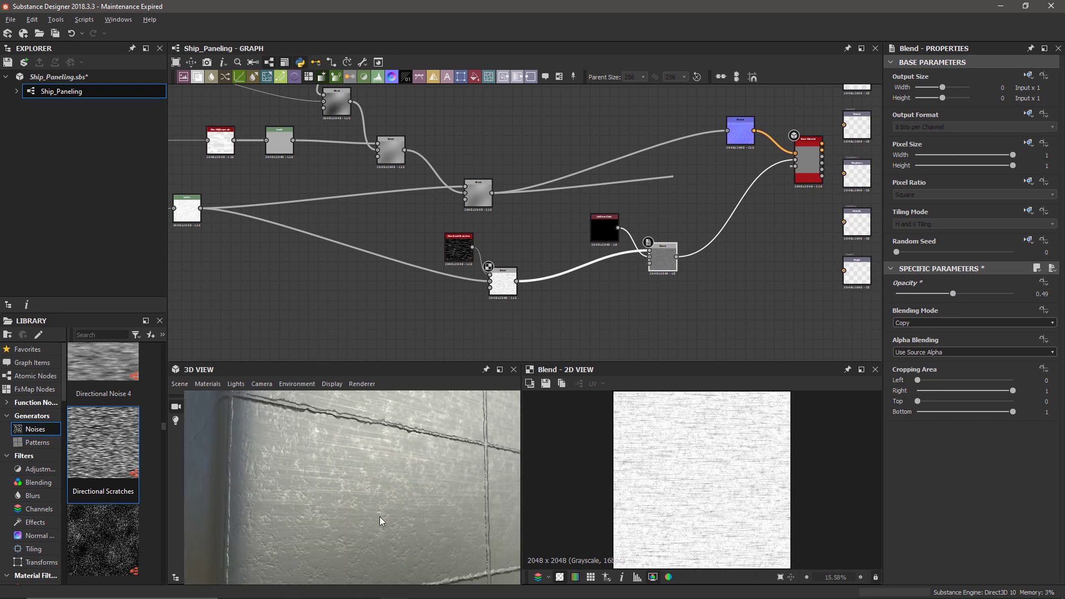
mouse_move(388, 497)
mouse_down()
mouse_move(401, 495)
mouse_move(387, 509)
mouse_up()
scroll(385, 504, up, 5)
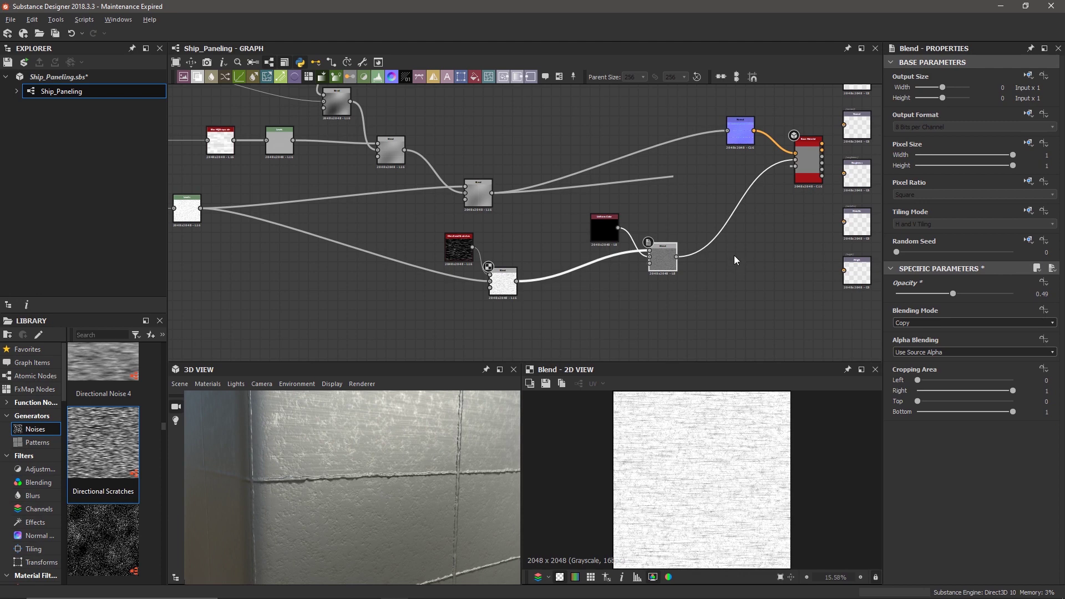
Set the base material's user-defined Roughness map to False and inspect the panels without the scratches
click(805, 158)
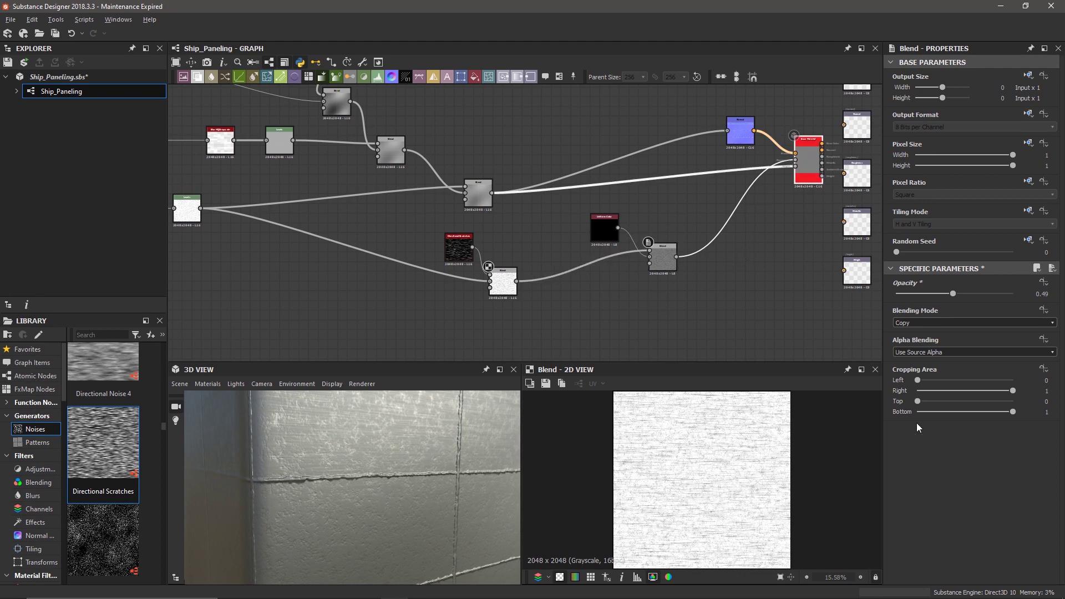
scroll(904, 449, down, 4)
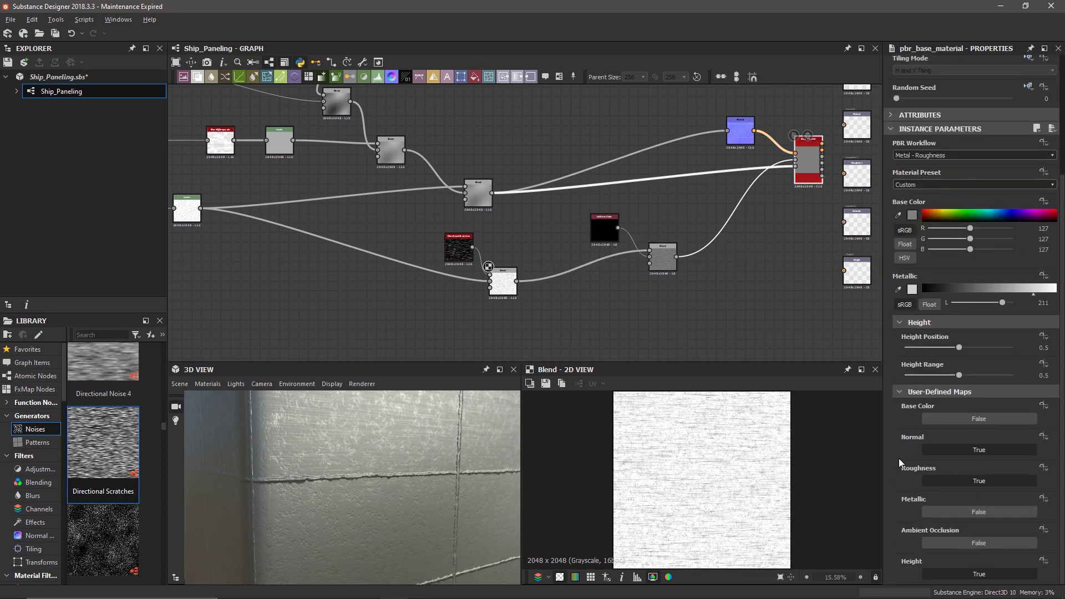
click(954, 479)
drag(416, 522, 405, 507)
scroll(407, 507, up, 5)
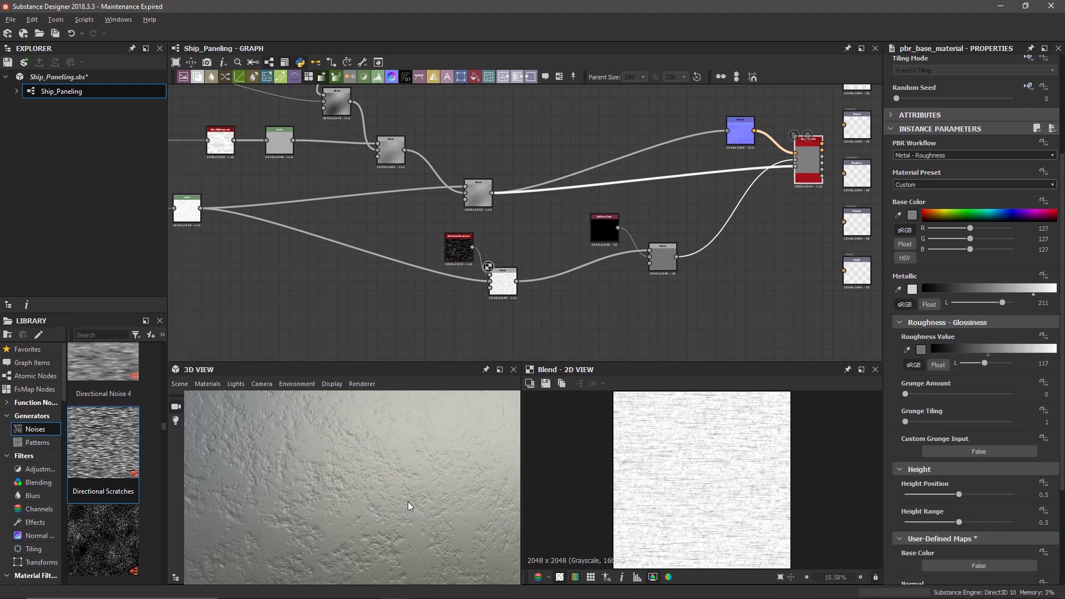
scroll(409, 506, down, 5)
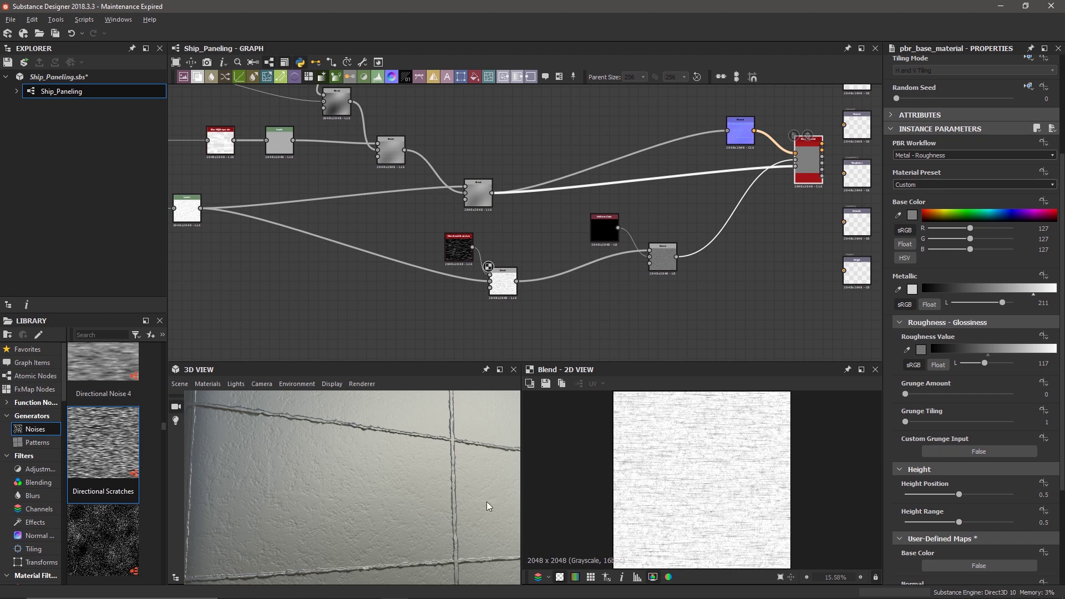
Set the base material's user-defined Roughness map back to True and inspect the scratched surface up close
scroll(953, 555, down, 2)
click(968, 561)
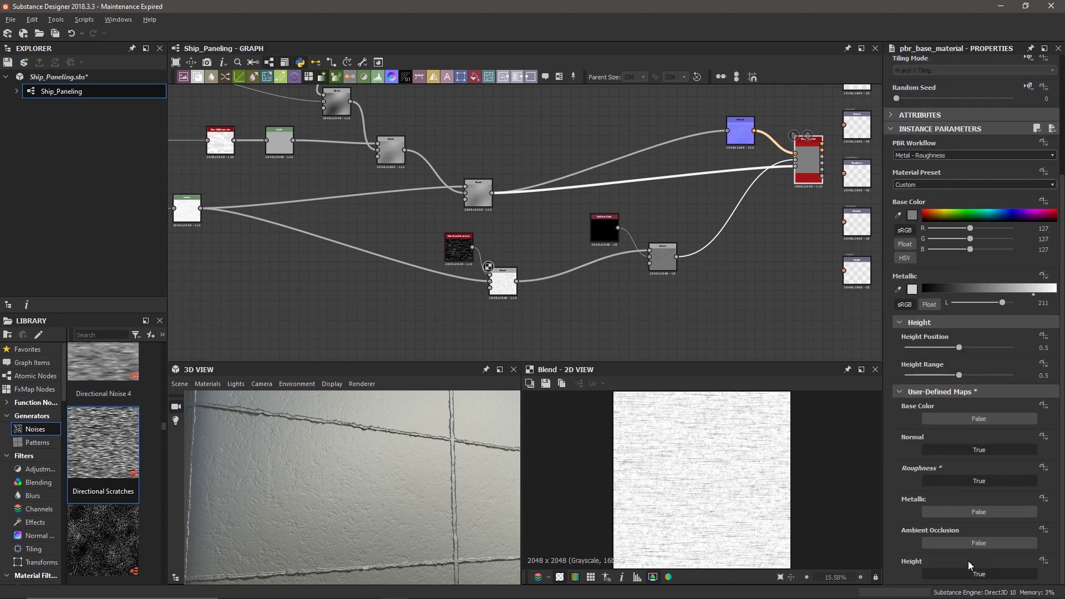
scroll(371, 517, down, 3)
scroll(366, 514, up, 6)
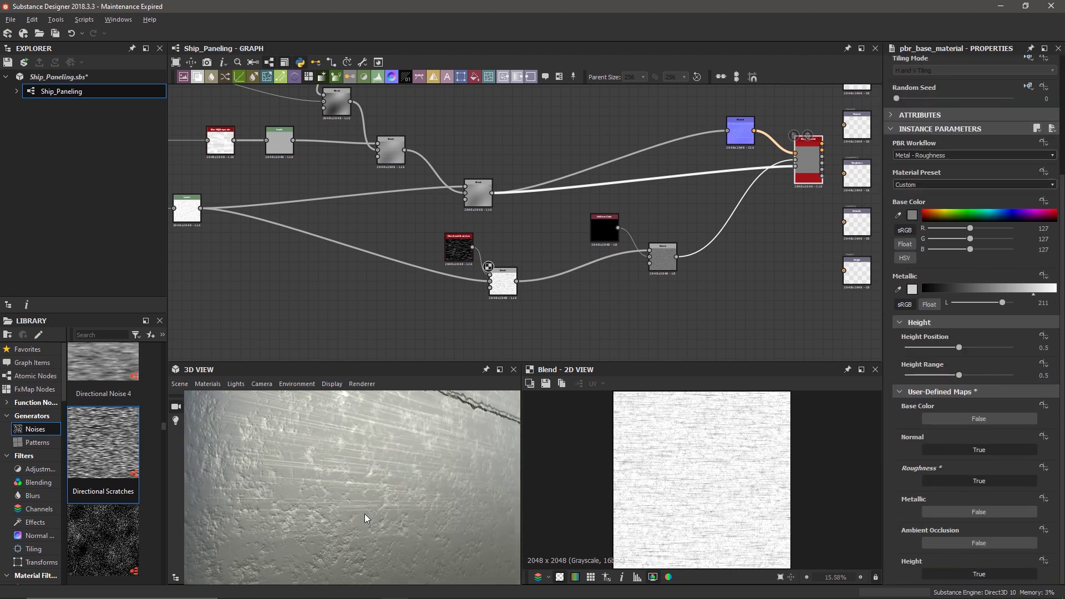
Switch to the reference image board and examine the green hull and rusty white hull photos
key(alt+Tab)
scroll(653, 380, down, 6)
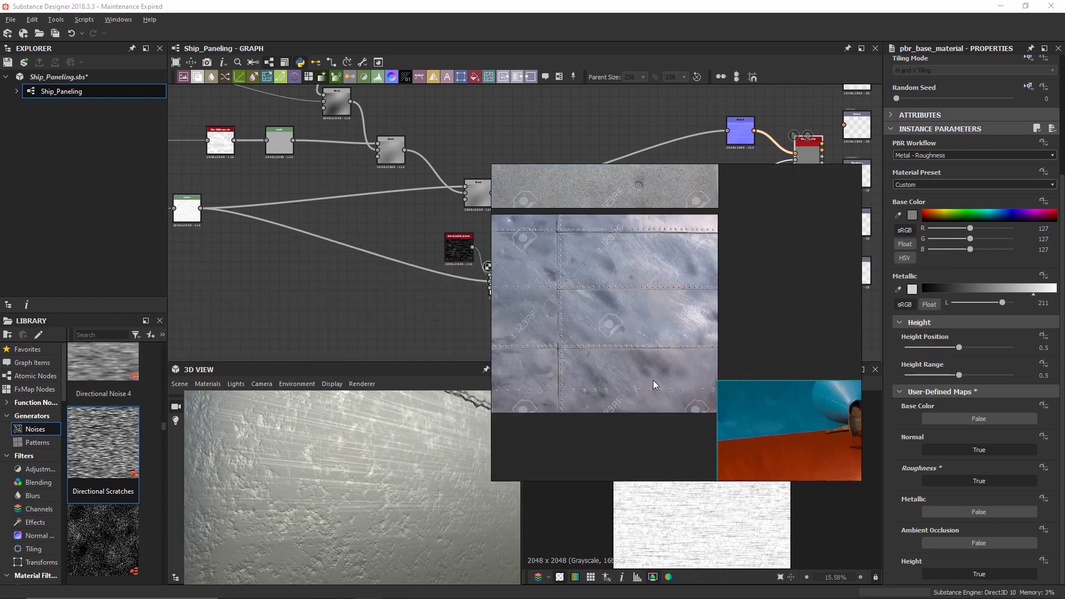
scroll(710, 394, down, 3)
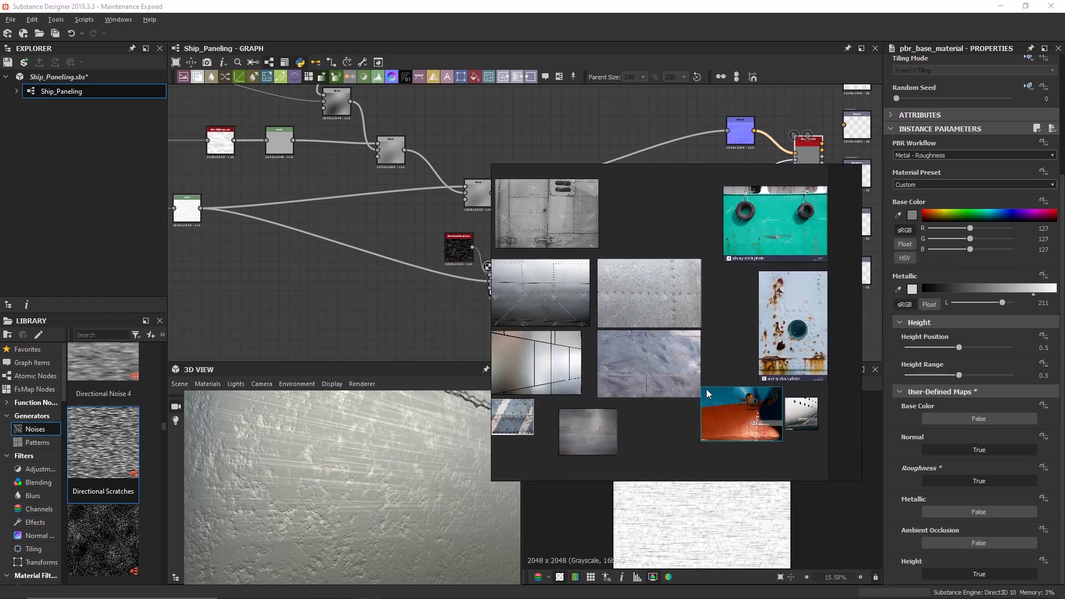
middle_drag(742, 264, 641, 285)
scroll(663, 334, up, 8)
scroll(638, 302, down, 3)
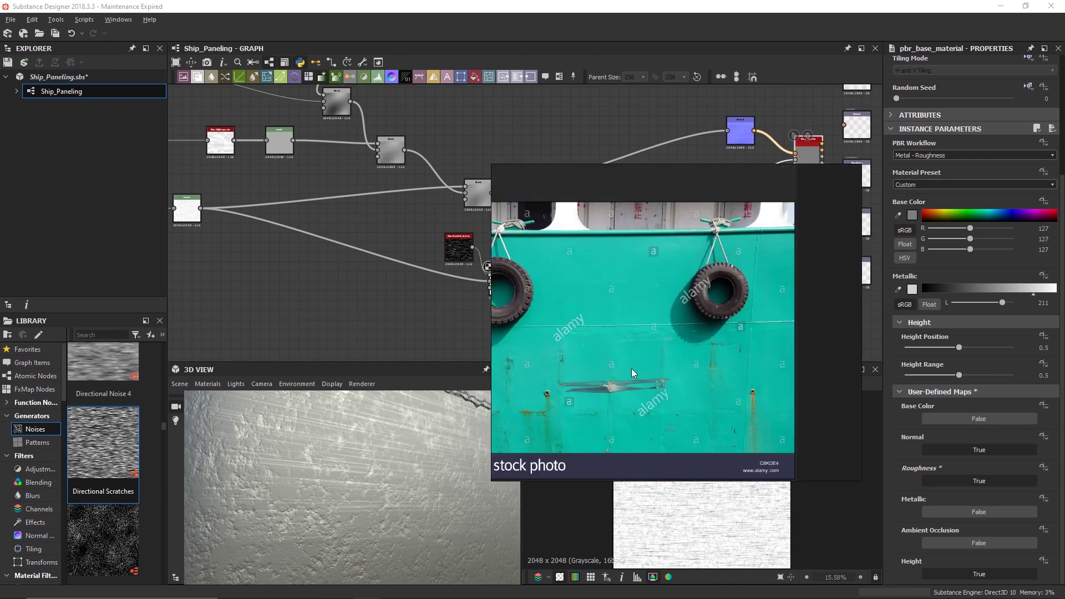
scroll(631, 368, down, 3)
middle_drag(626, 376, 615, 309)
middle_drag(628, 423, 630, 301)
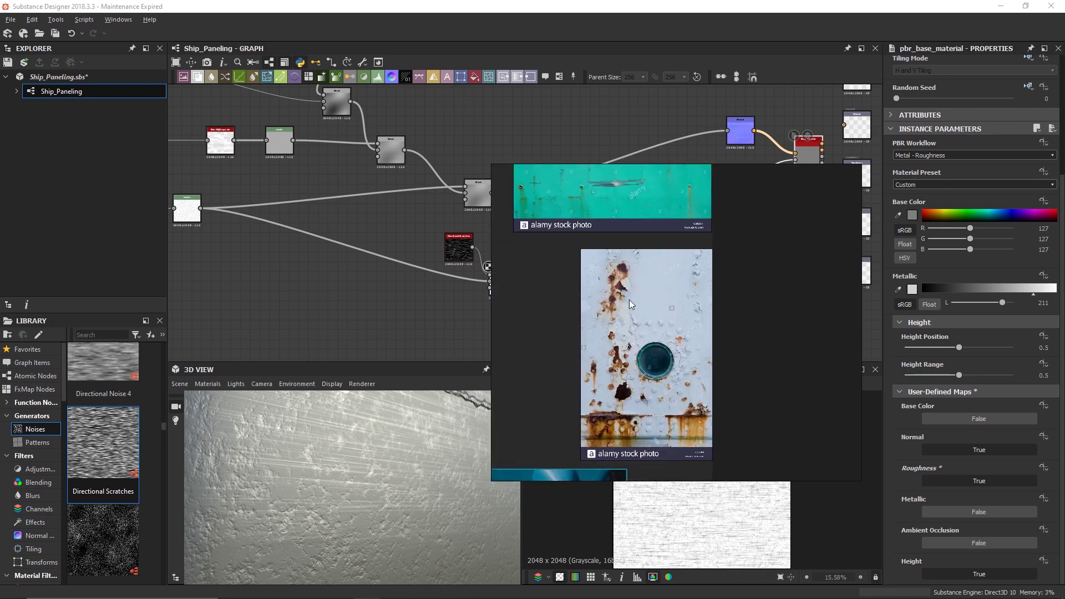
Examine the weld seams and paint surface in the orange and blue ship bow photo
middle_drag(630, 399, 656, 262)
middle_drag(584, 370, 597, 355)
scroll(599, 405, up, 3)
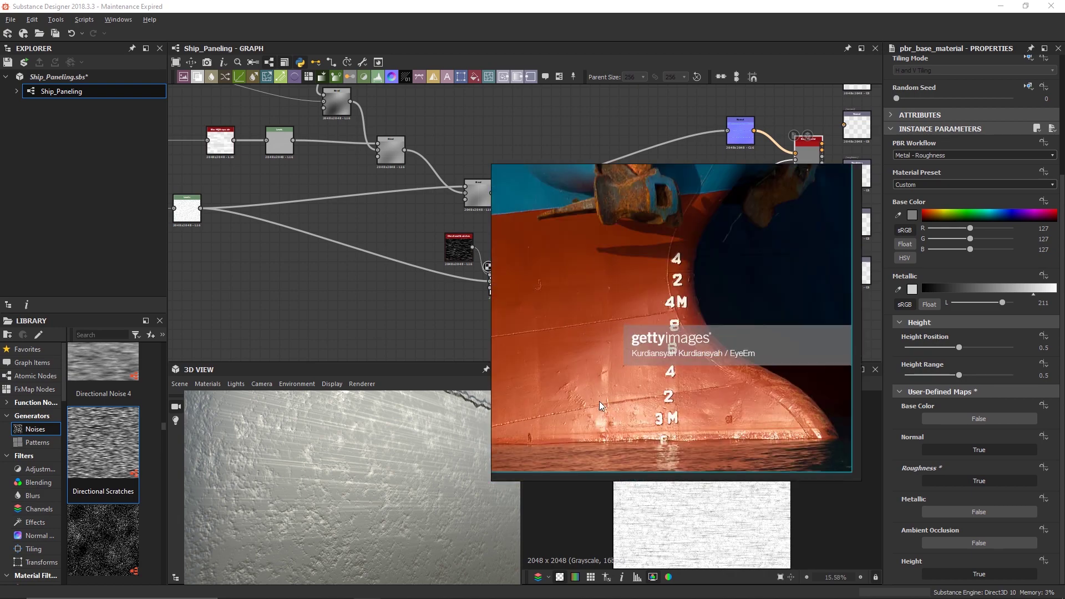
scroll(599, 404, up, 3)
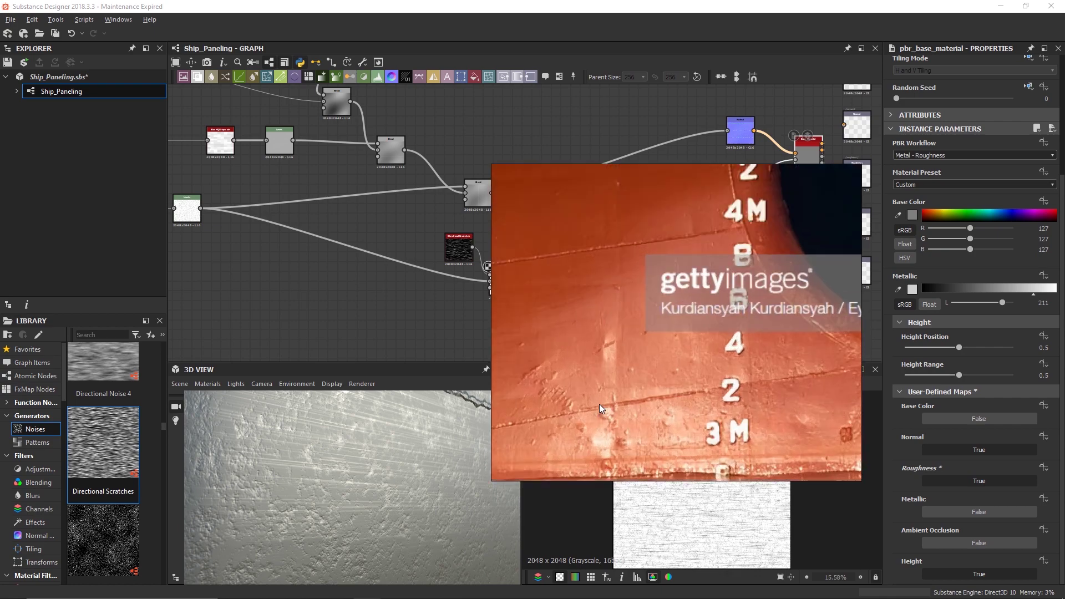
scroll(615, 401, down, 5)
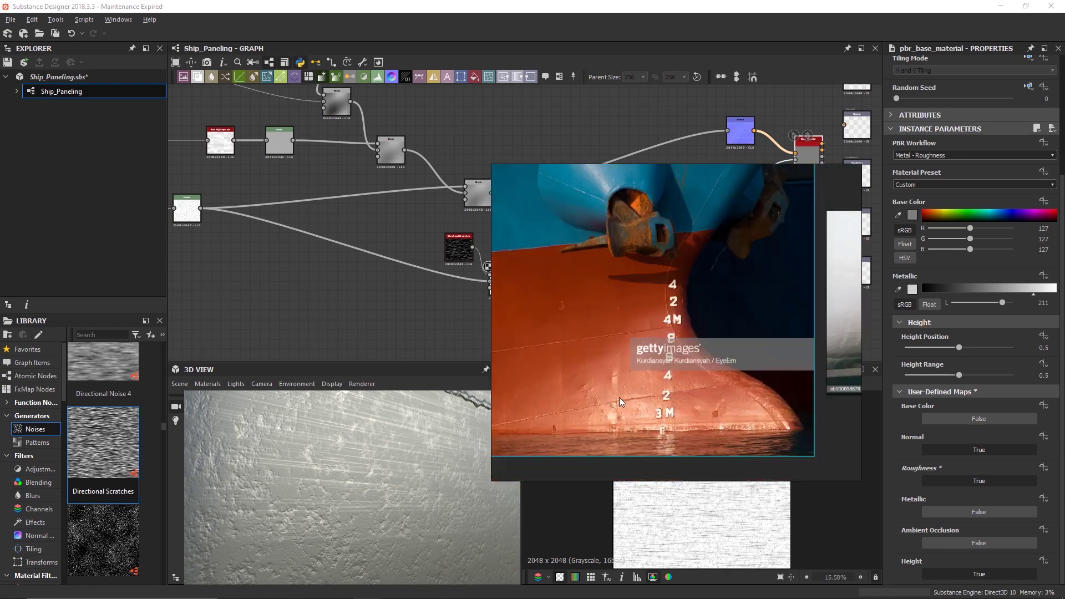
middle_drag(588, 363, 612, 359)
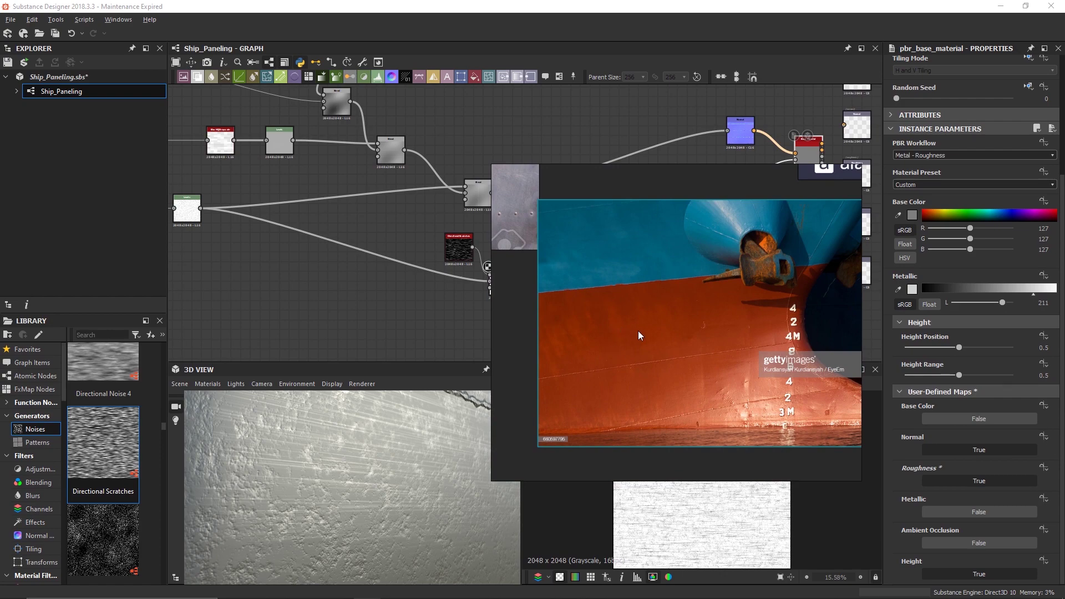
scroll(638, 331, up, 5)
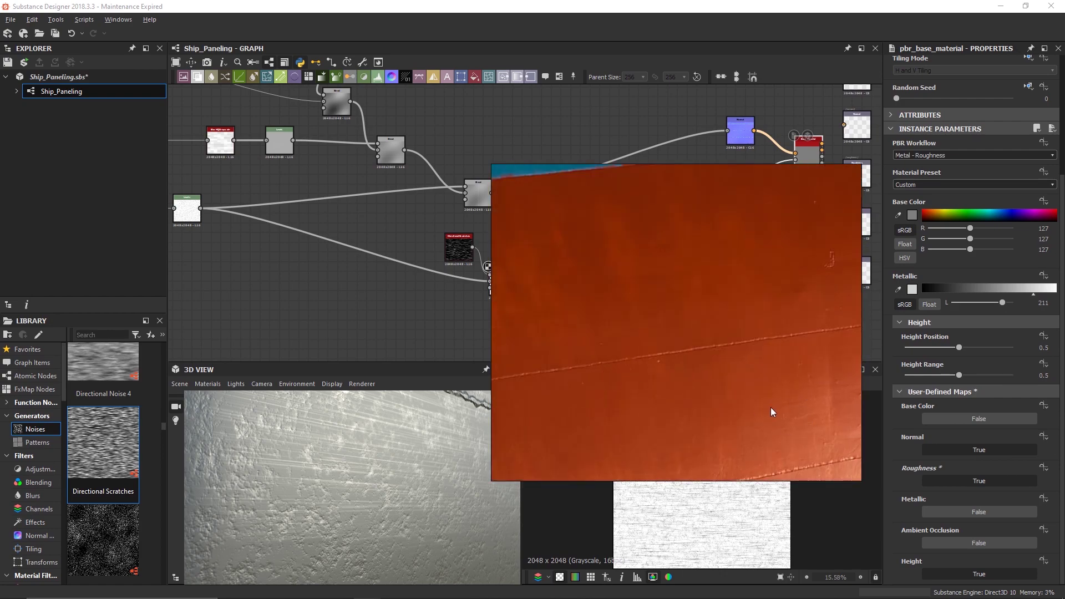
scroll(716, 422, down, 5)
Compare the panel seams on the 3D preview with the hull photos on the reference board
drag(344, 482, 389, 489)
scroll(337, 493, down, 5)
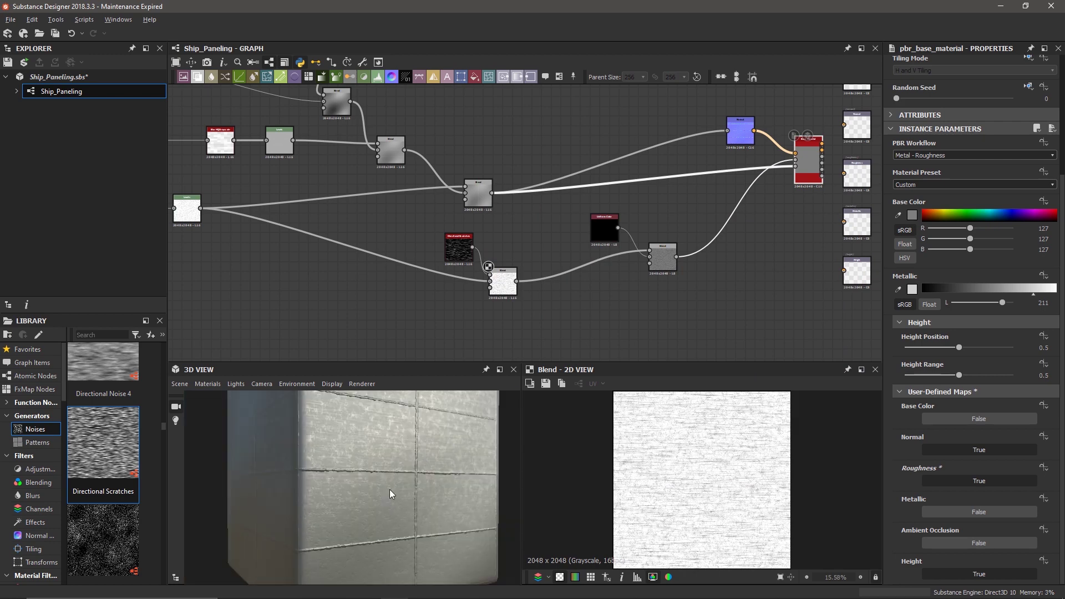
scroll(401, 479, down, 4)
scroll(402, 482, up, 3)
scroll(340, 474, up, 2)
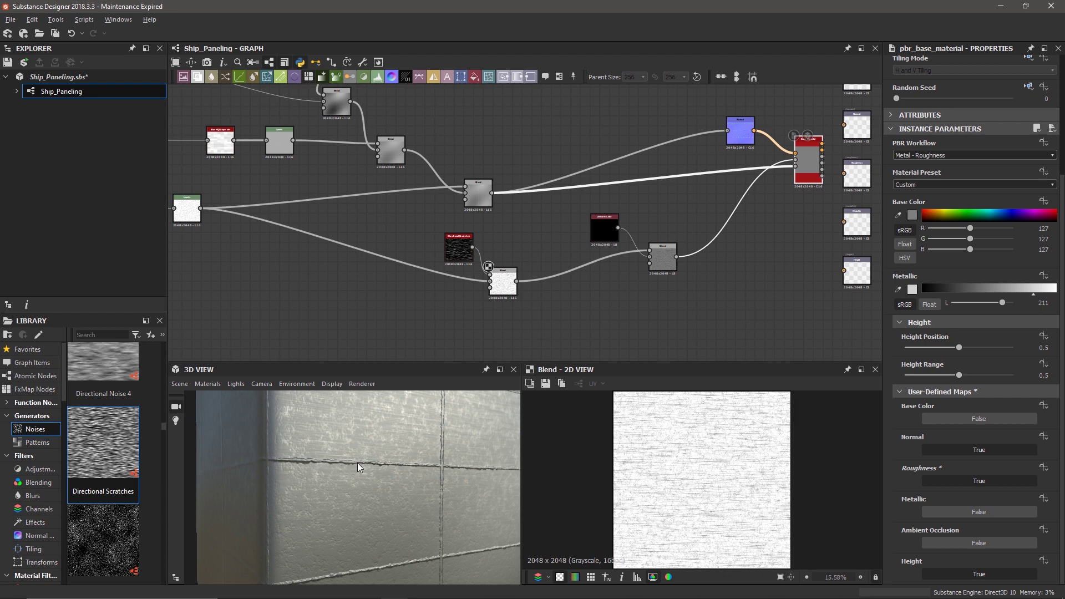
key(alt+Tab)
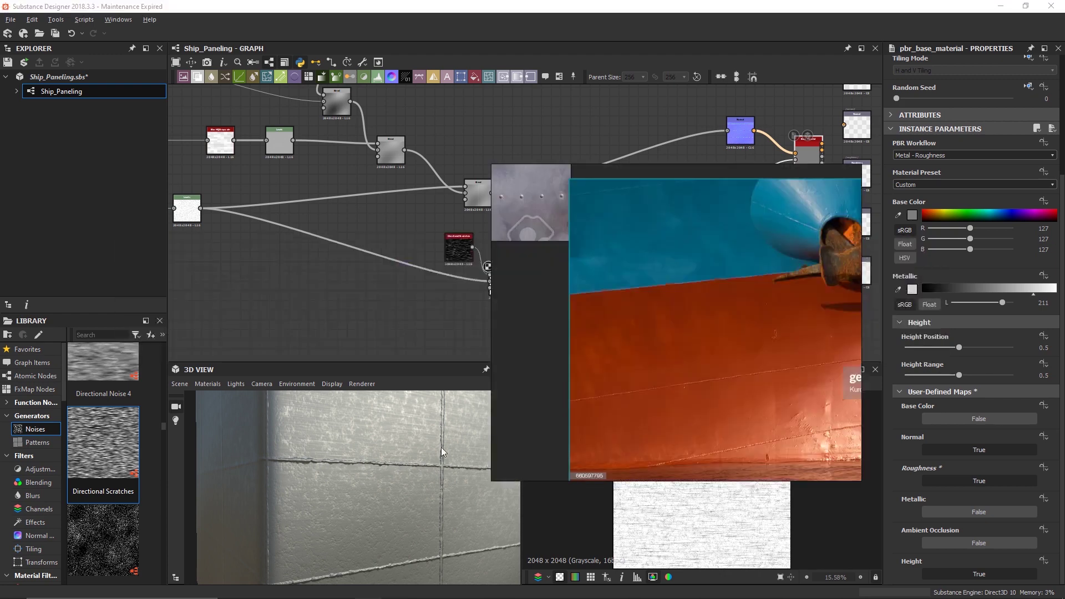
scroll(720, 394, down, 6)
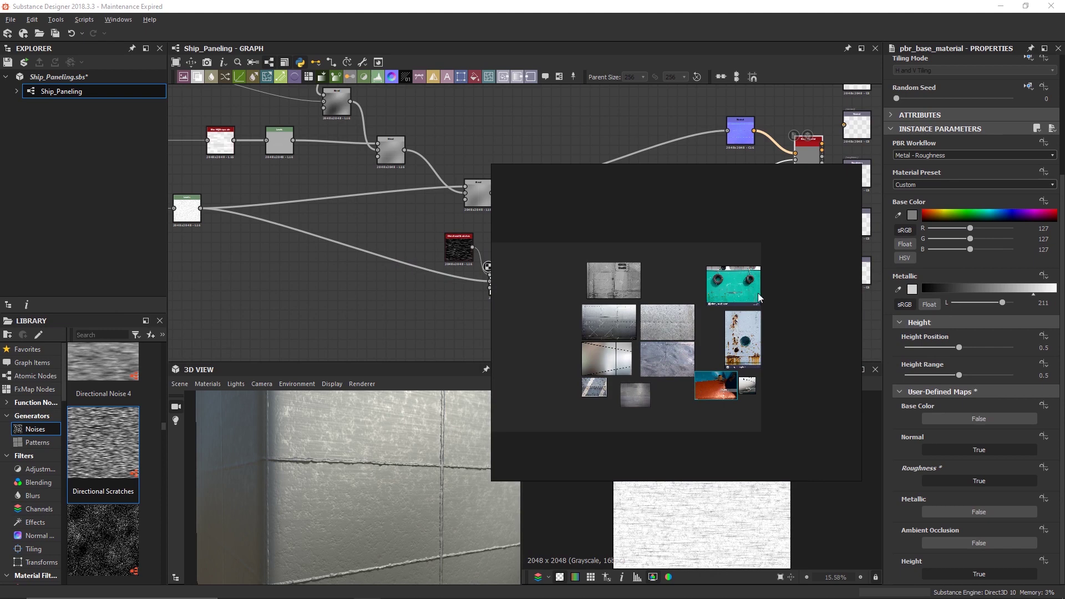
scroll(770, 284, up, 6)
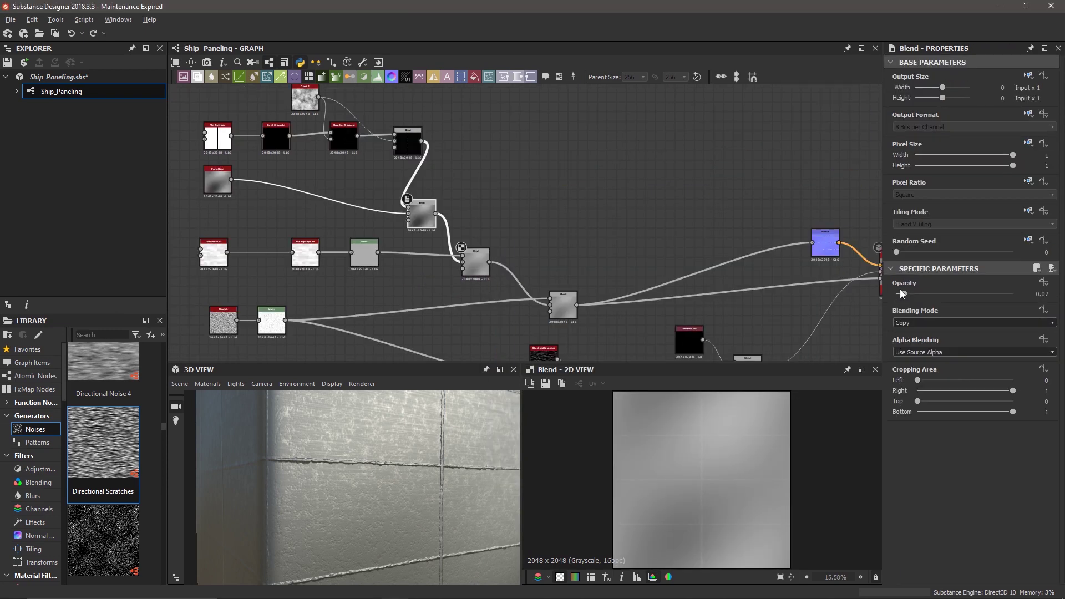
Set the opacity of the Blend combining the weld seams with the panel height noise to 0.03, and save the package
drag(902, 293, 902, 300)
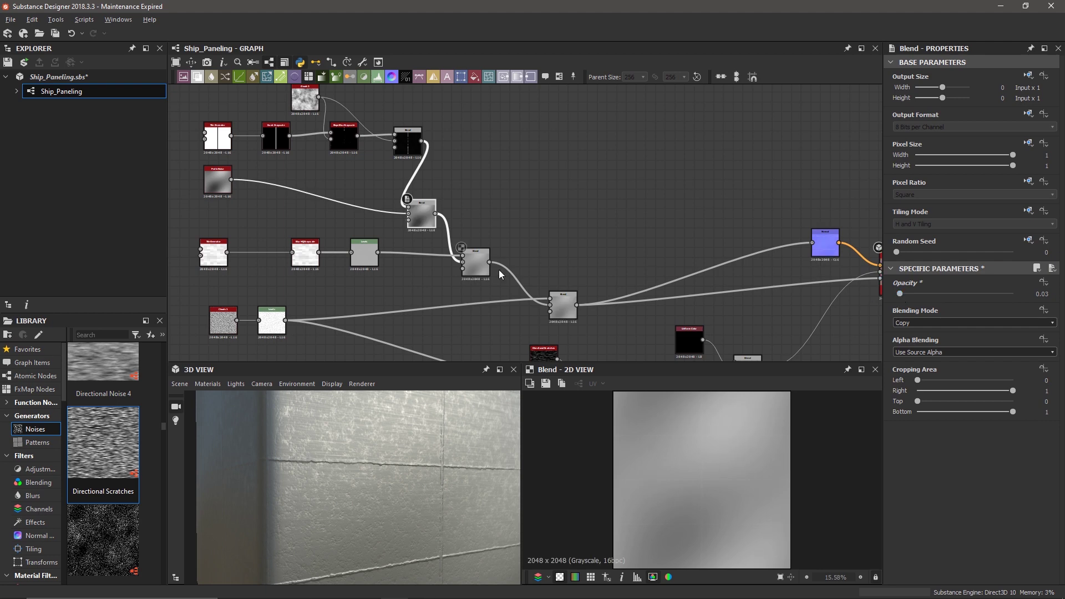
double_click(429, 216)
scroll(388, 451, down, 5)
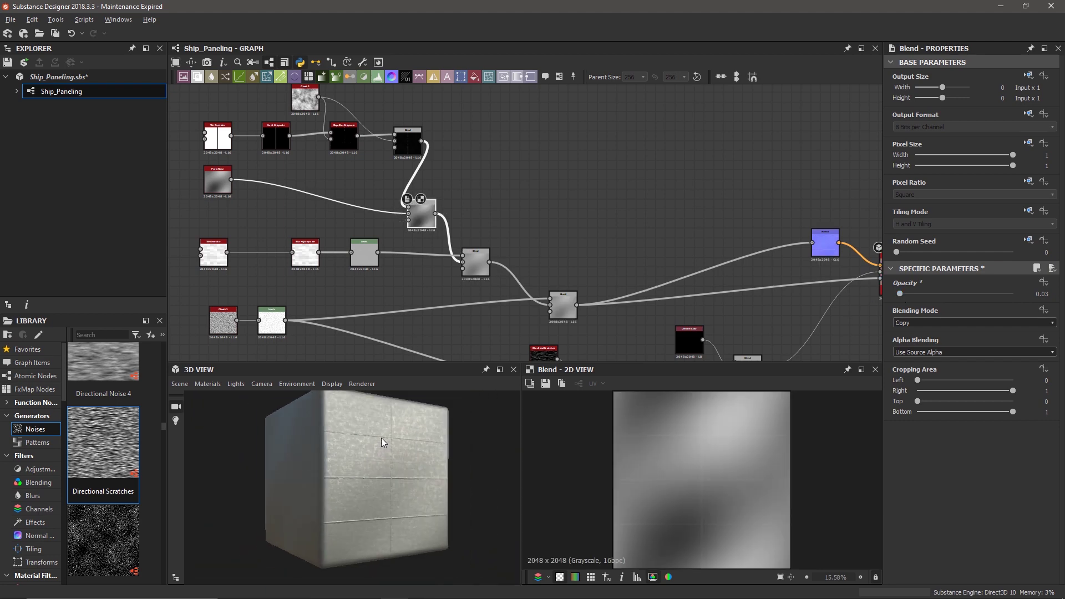
click(54, 33)
scroll(394, 469, up, 8)
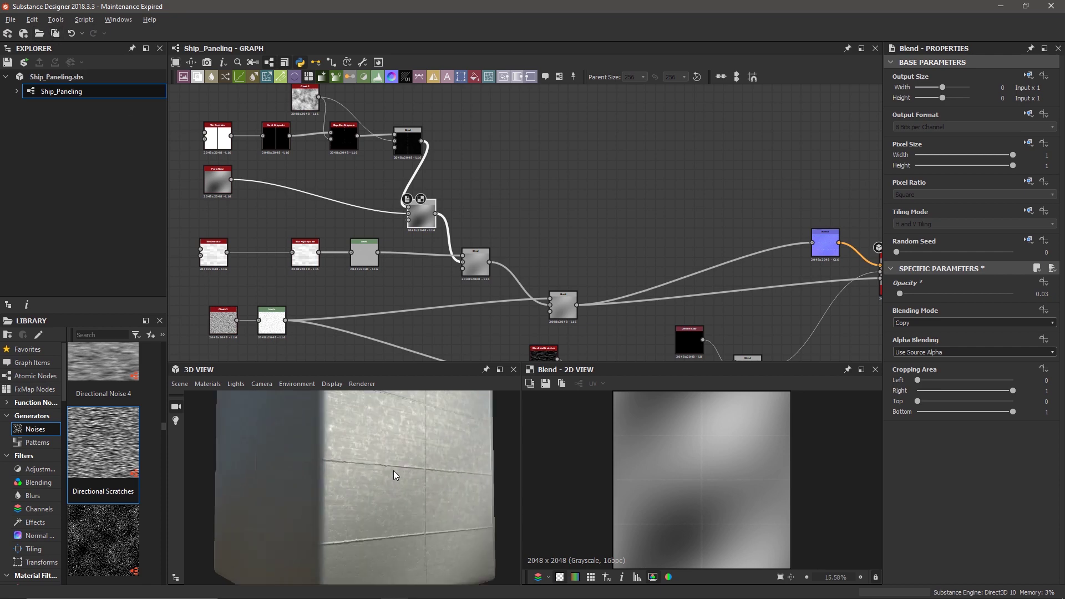
scroll(393, 468, down, 1)
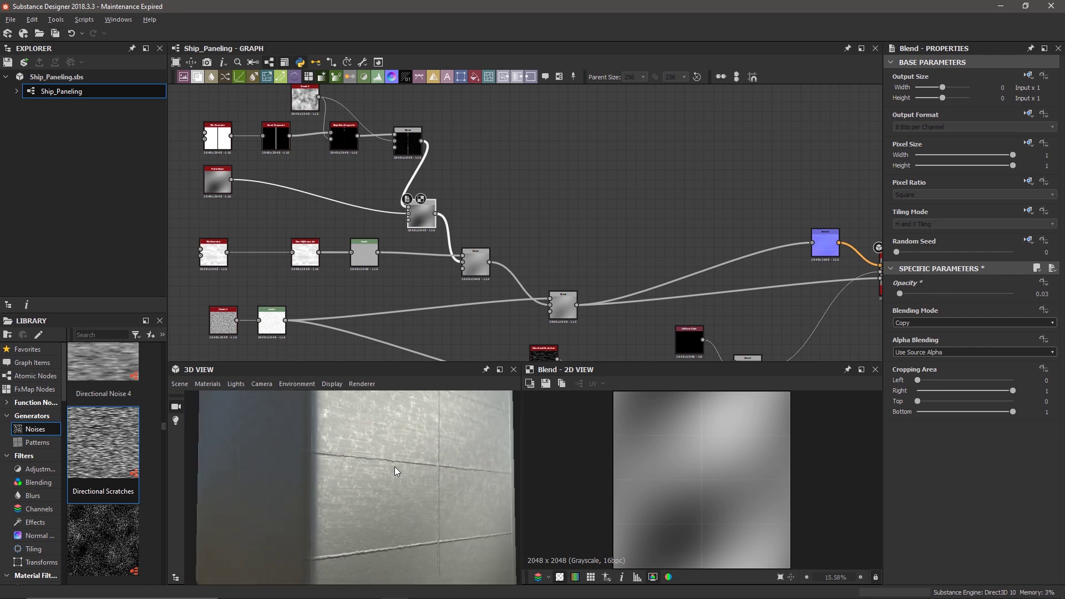
Set the Directional Scratches node's Pattern Amount to 0.01
key(alt+Tab)
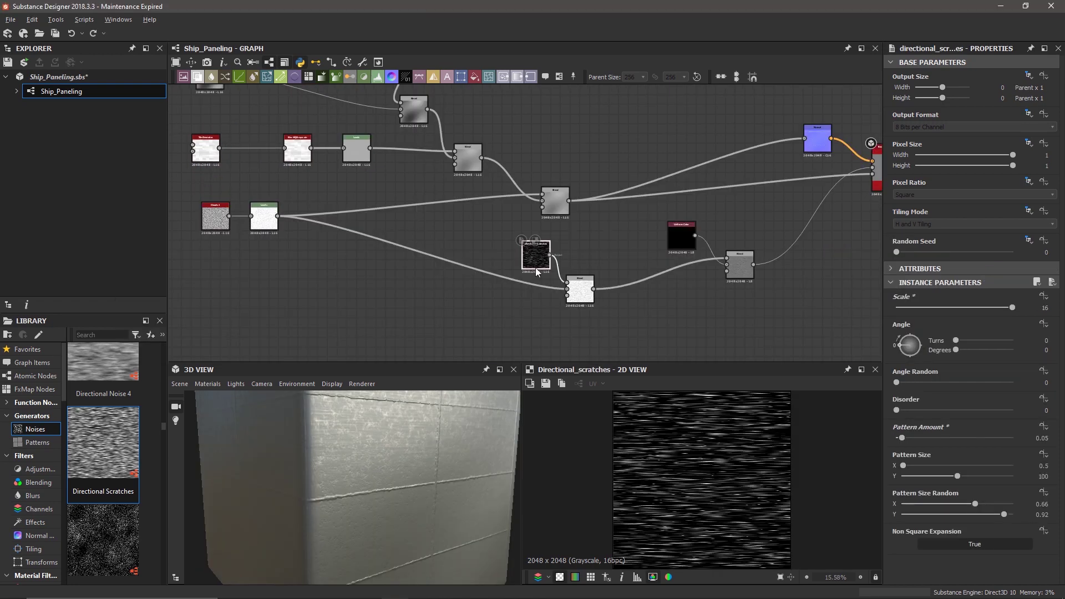
drag(326, 481, 324, 478)
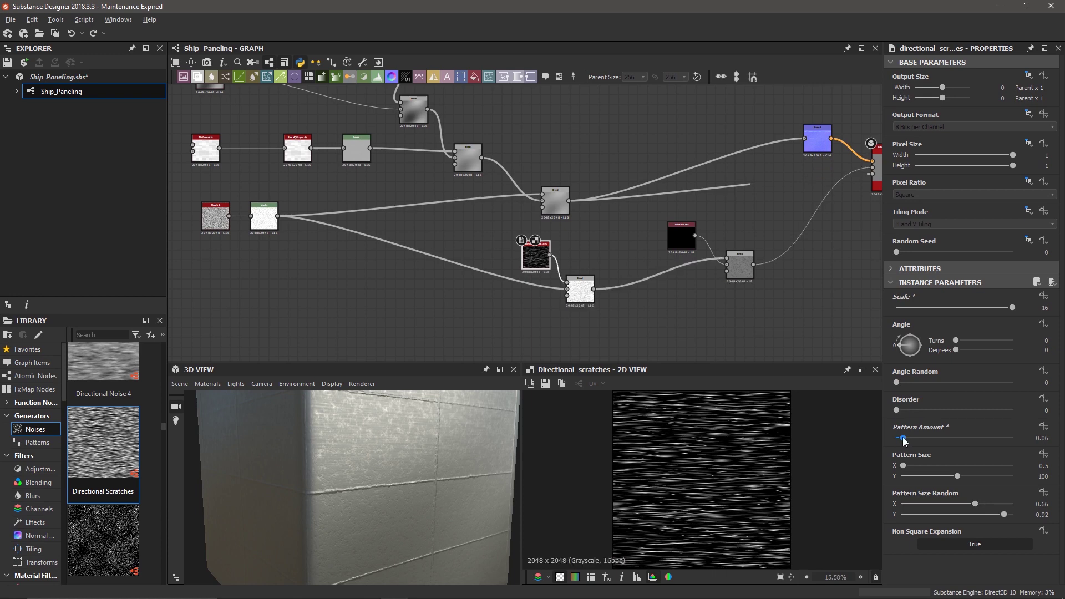
drag(901, 440, 899, 441)
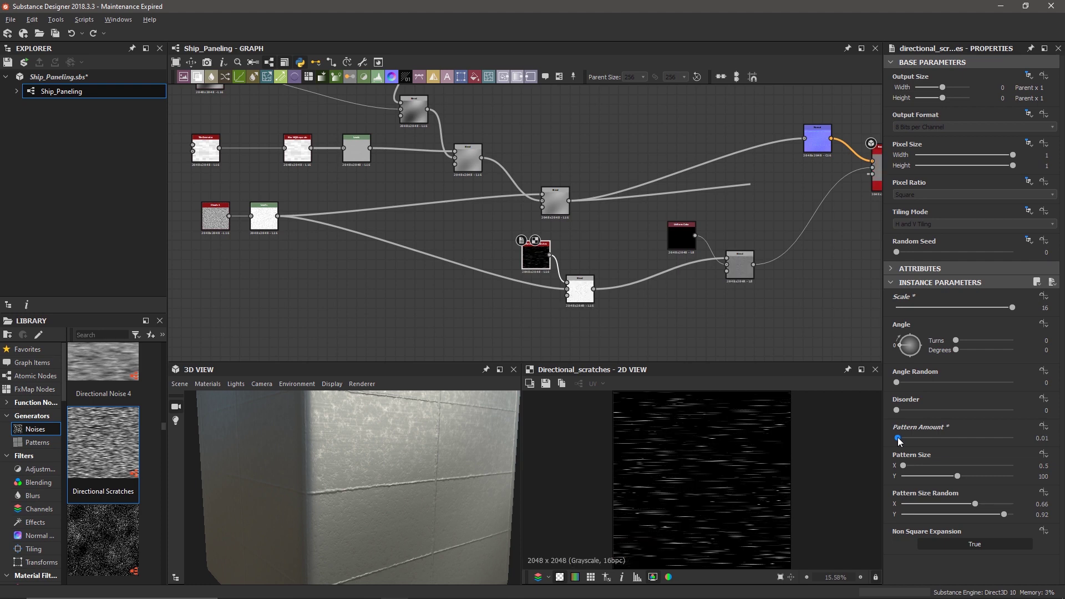
Examine the riveted metal panel photos and the orange and blue ship hull photo on the reference board
drag(379, 508, 401, 506)
key(alt+Tab)
key(alt+Tab)
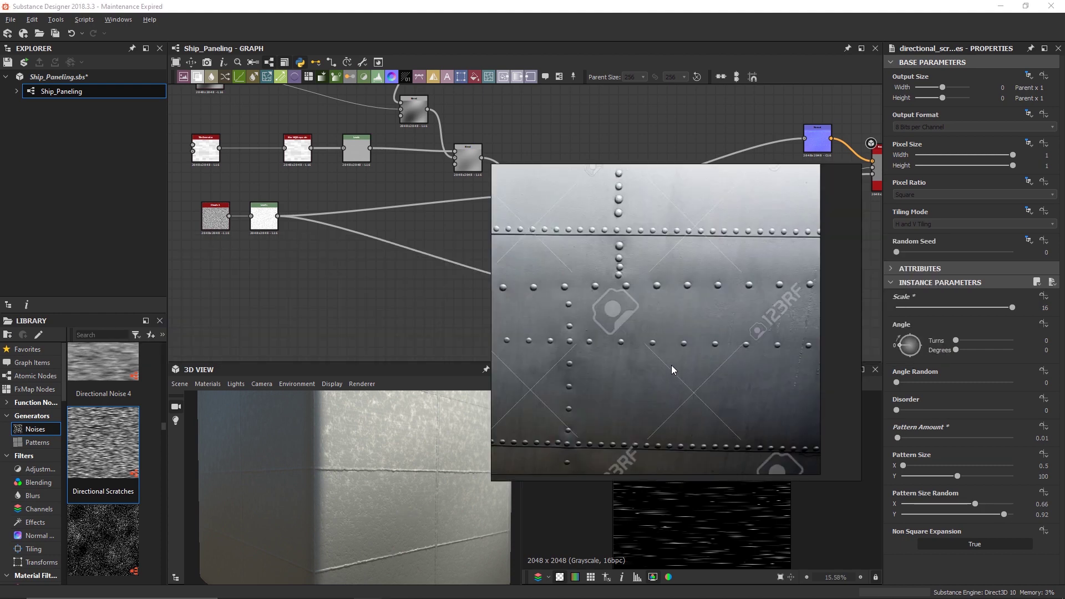
scroll(670, 368, down, 3)
scroll(671, 370, up, 2)
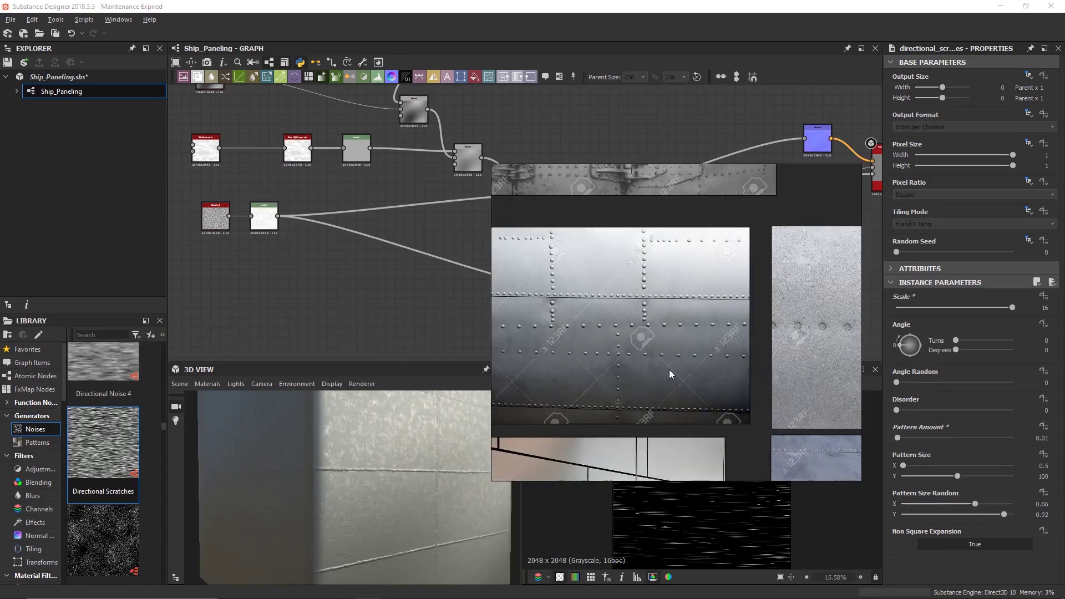
scroll(669, 375, up, 1)
scroll(634, 392, down, 3)
middle_drag(646, 389, 566, 308)
middle_drag(726, 436, 708, 408)
scroll(708, 408, up, 2)
scroll(710, 412, up, 1)
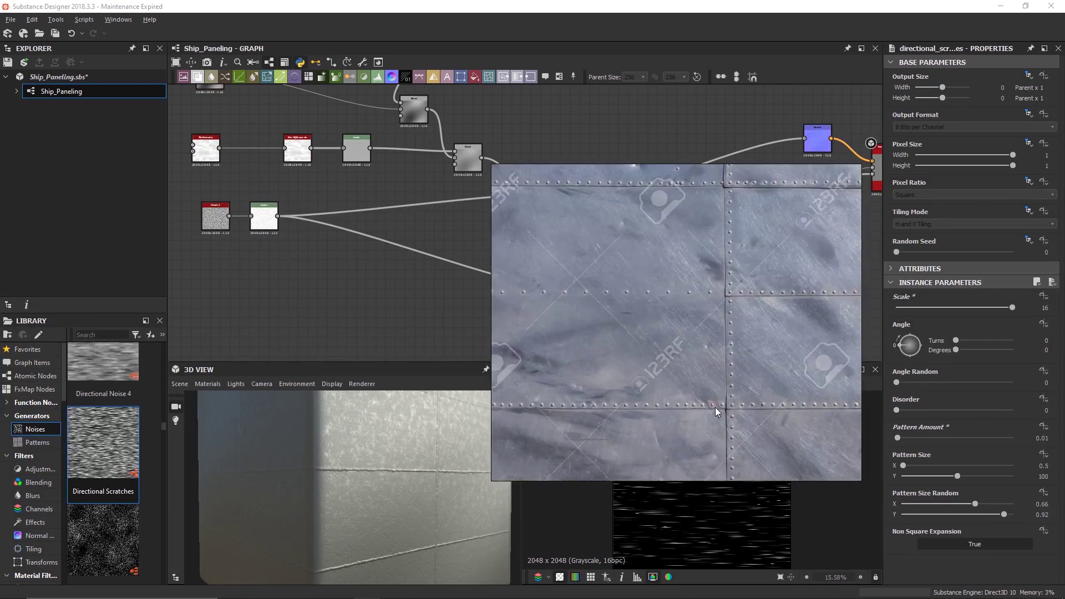
scroll(722, 391, down, 1)
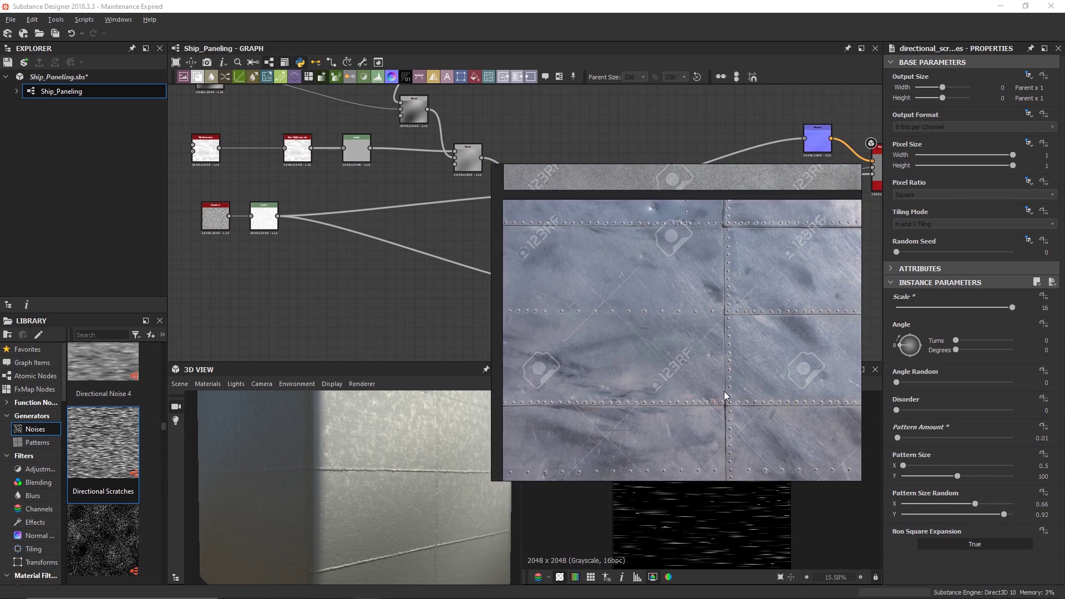
middle_drag(724, 376, 552, 355)
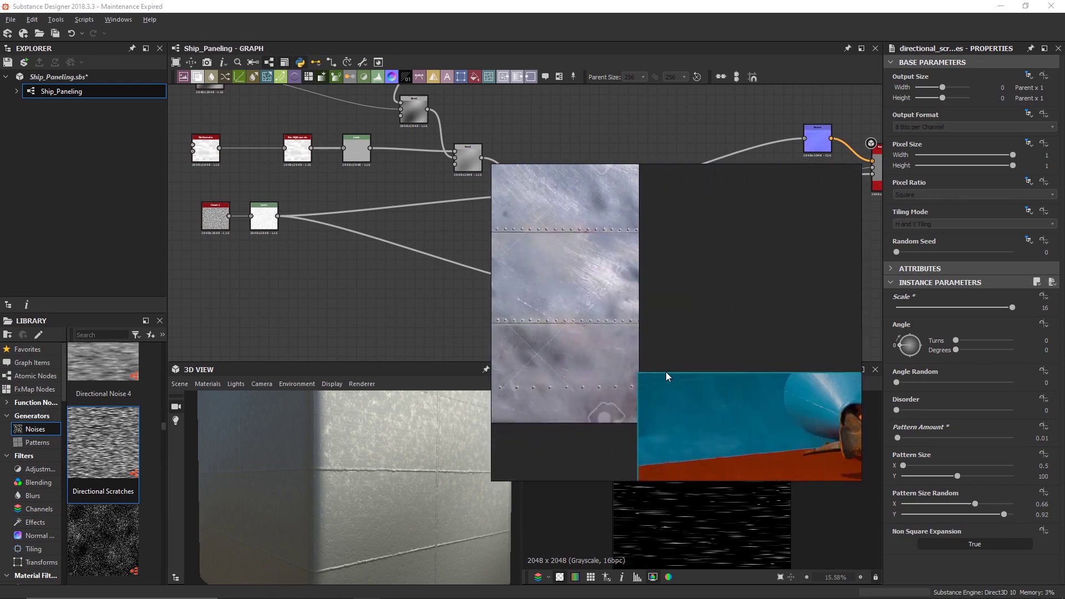
middle_drag(758, 436, 647, 338)
scroll(648, 341, up, 3)
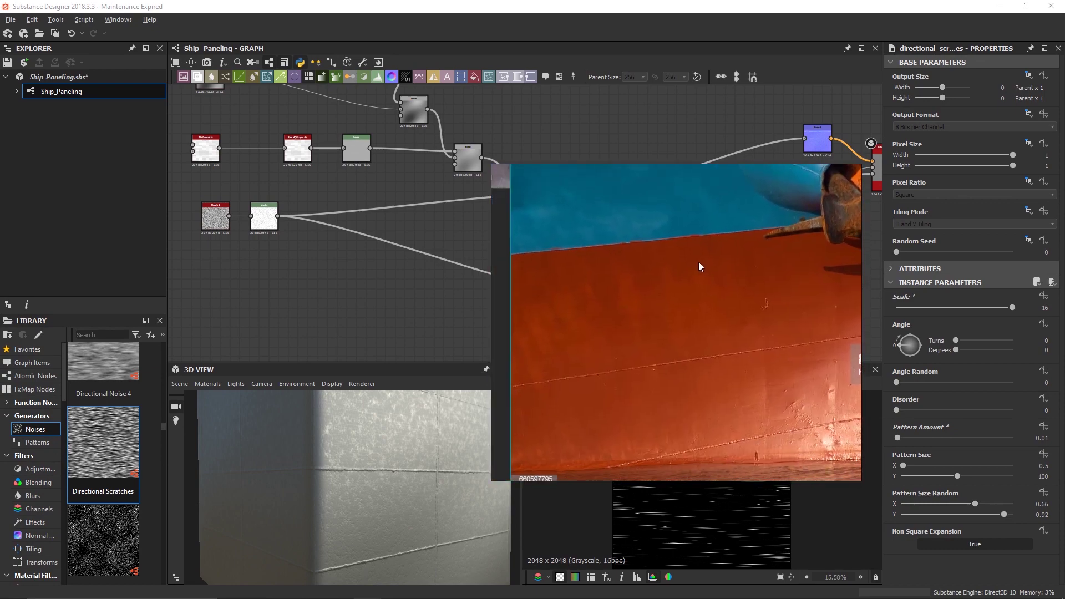
Preview the material on the Rounded Cylinder mesh and inspect the panel seams up close
drag(288, 466, 390, 468)
scroll(390, 469, down, 5)
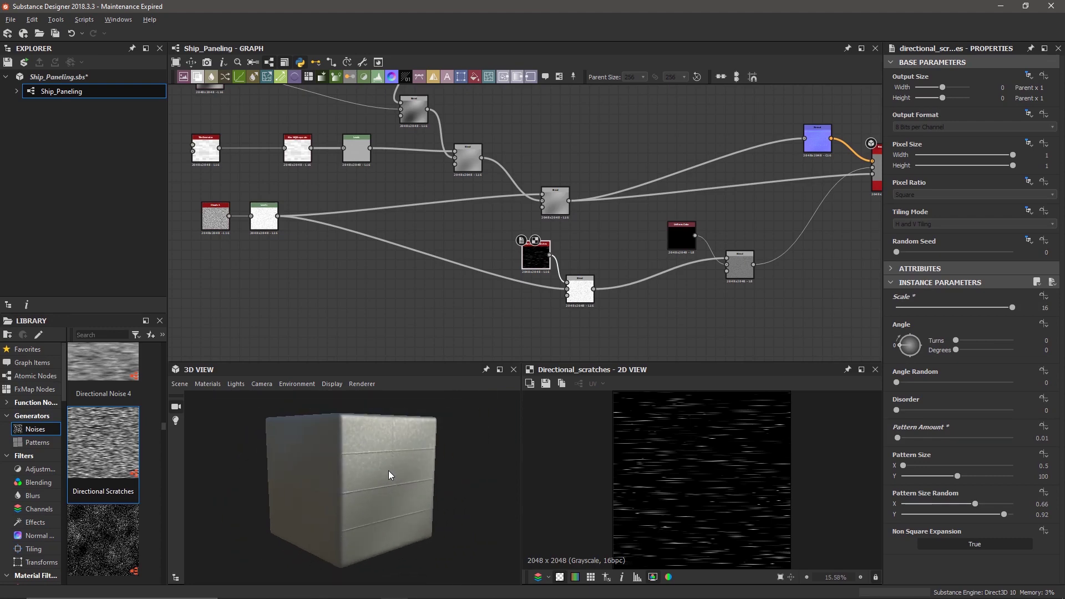
click(202, 385)
mouse_move(184, 387)
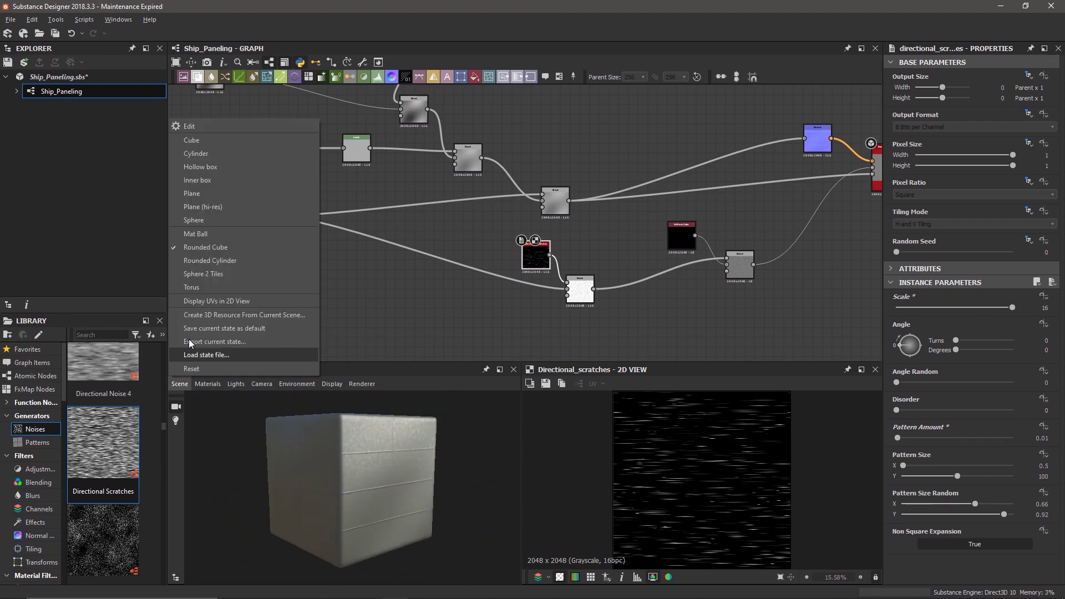
click(271, 261)
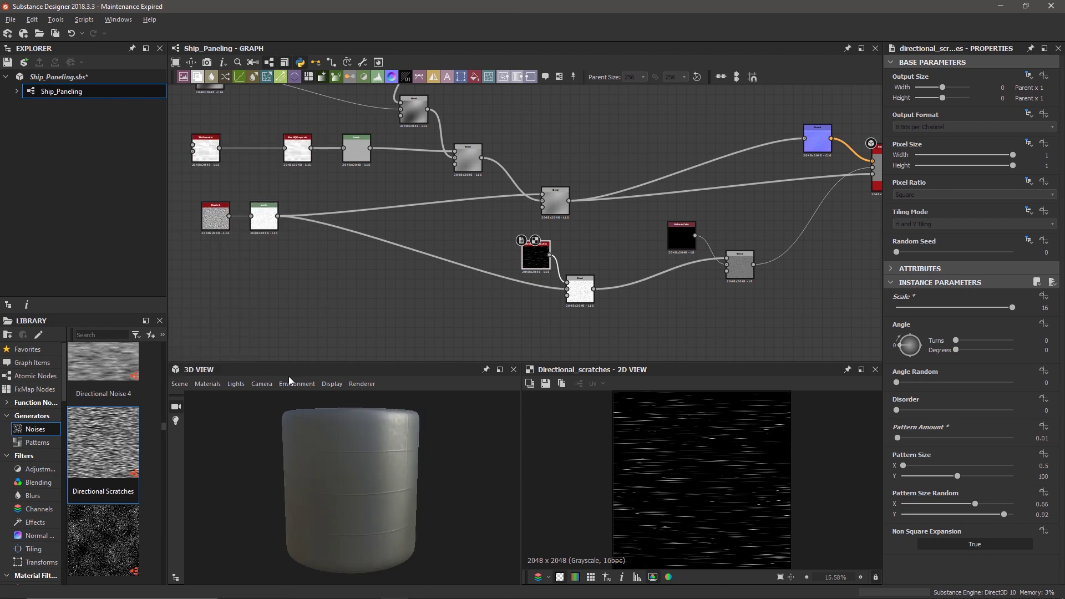
scroll(388, 457, up, 5)
mouse_move(395, 455)
mouse_down()
mouse_move(404, 447)
mouse_move(391, 439)
mouse_move(342, 430)
mouse_move(335, 440)
mouse_move(347, 465)
mouse_move(384, 461)
mouse_up()
scroll(336, 440, down, 3)
scroll(335, 439, down, 4)
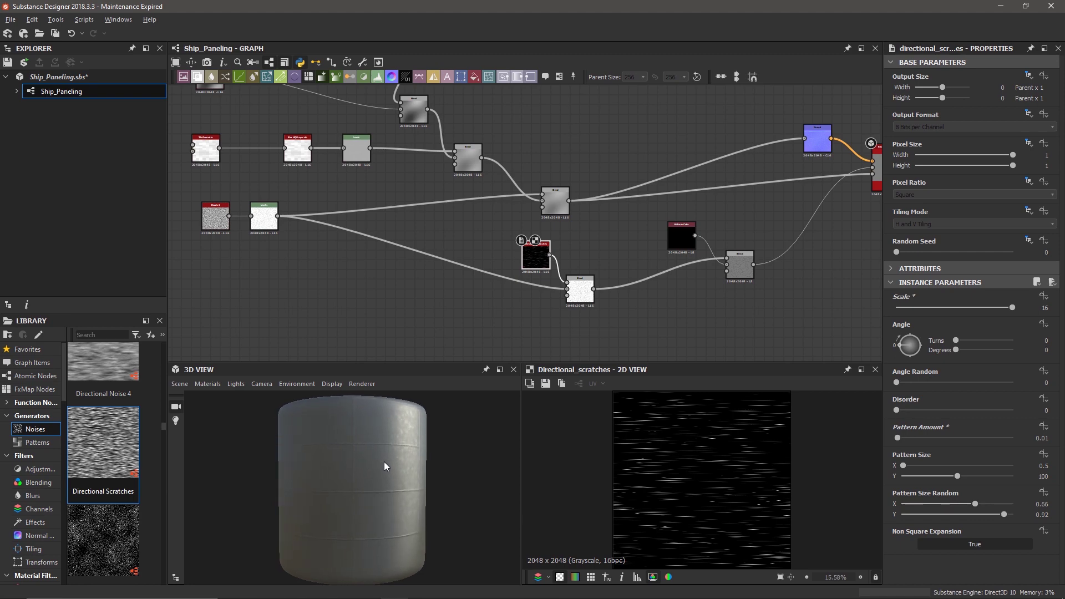
Preview the material on the Plane (hi-res) mesh and inspect the weld seam crossing and paint texture under changing light
click(182, 383)
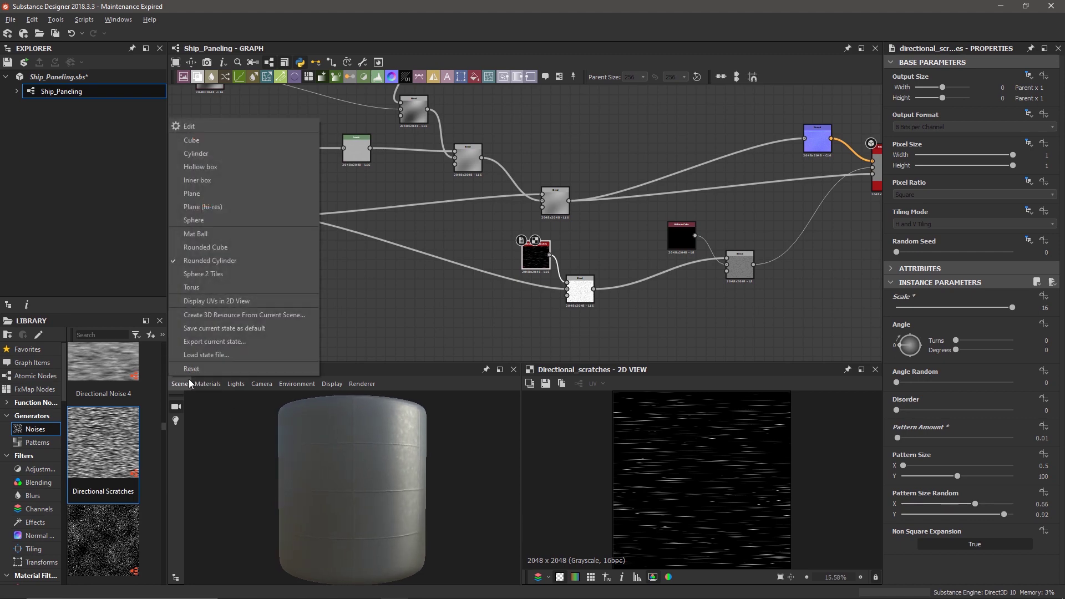
click(238, 208)
drag(348, 496, 357, 522)
scroll(363, 510, up, 3)
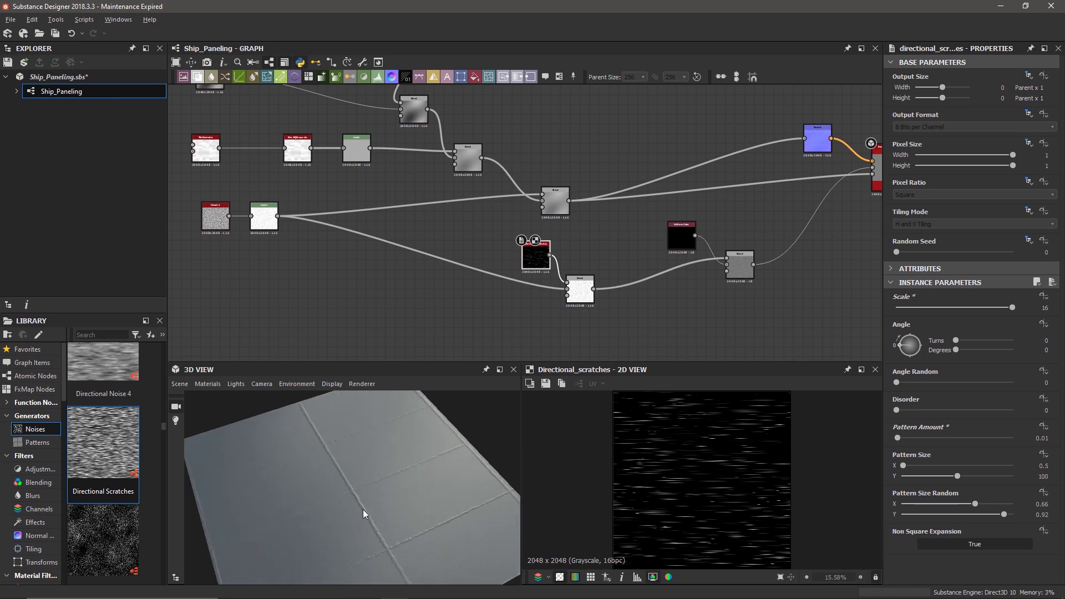
scroll(363, 506, down, 3)
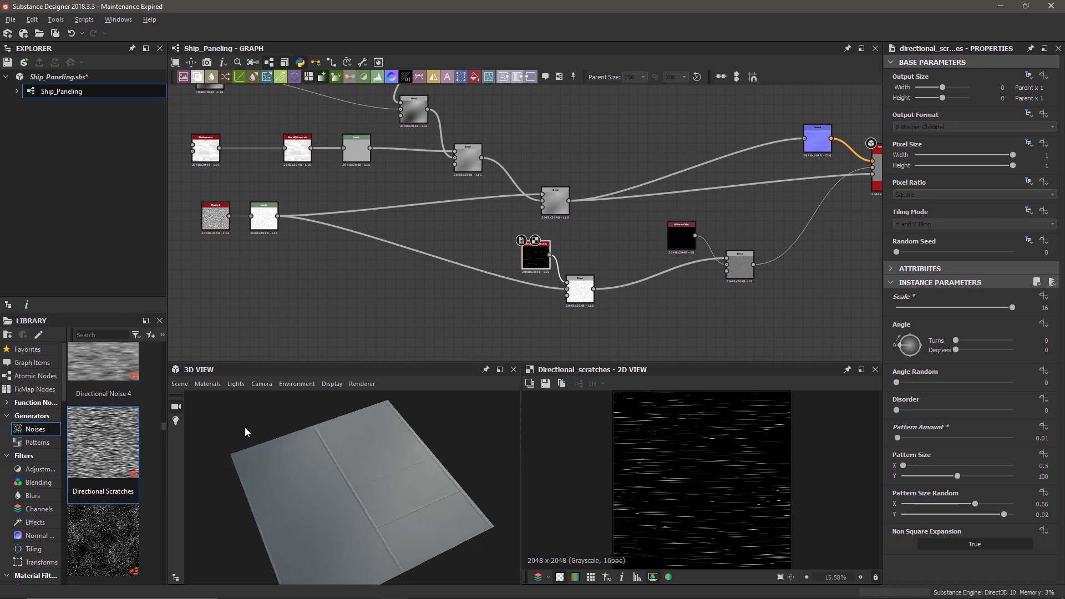
scroll(363, 511, up, 8)
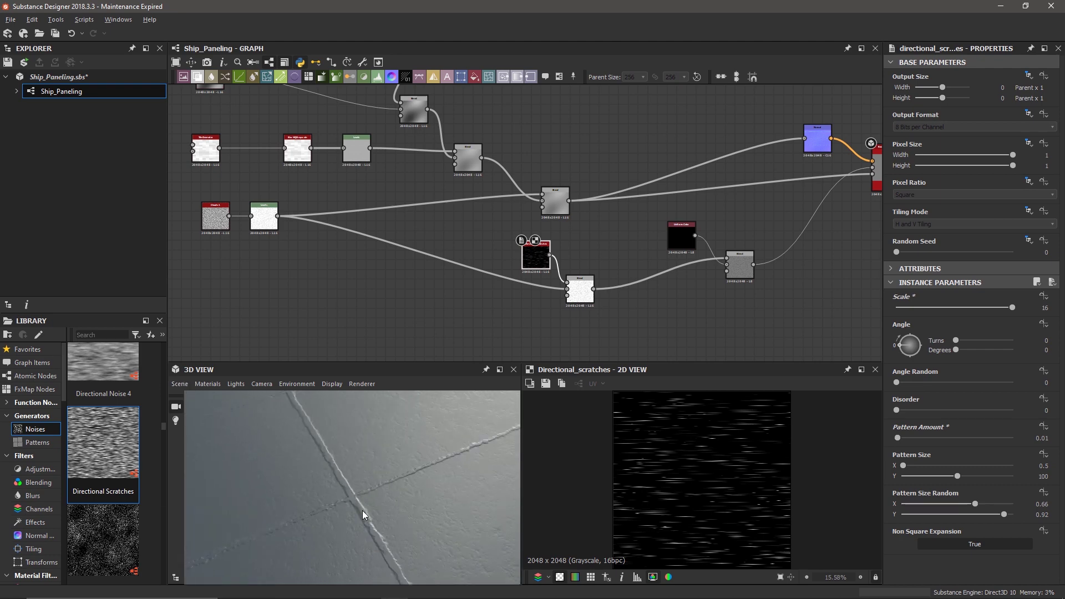
scroll(361, 508, down, 6)
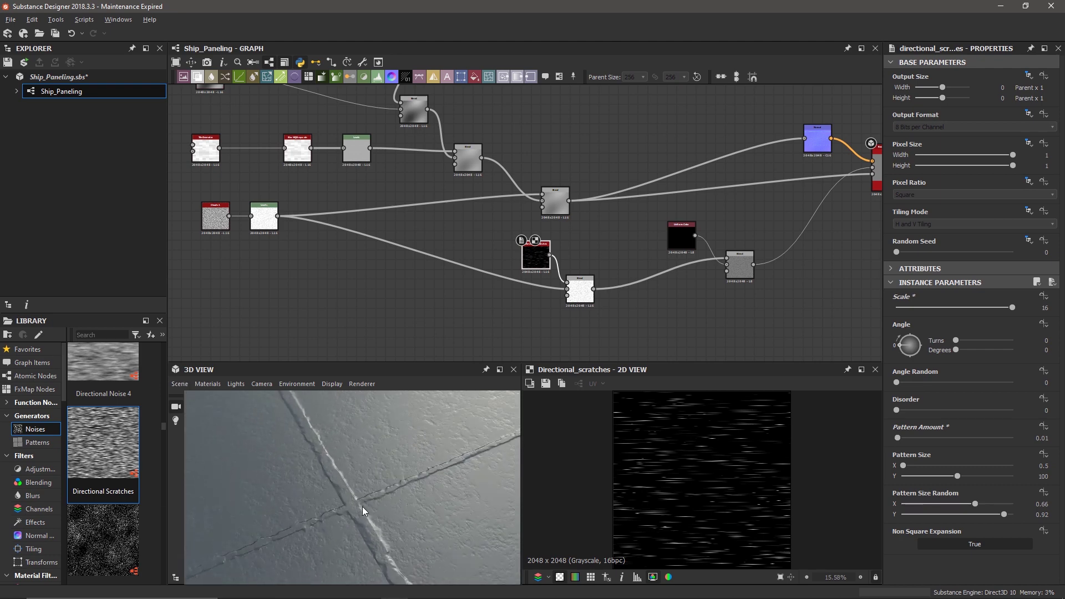
scroll(397, 496, down, 2)
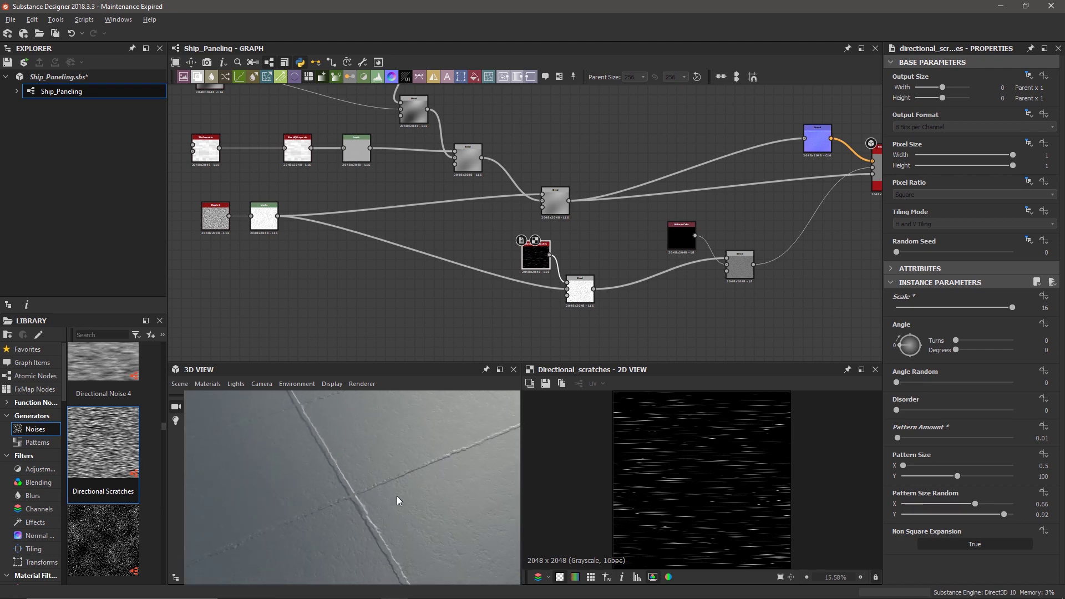
scroll(422, 496, down, 2)
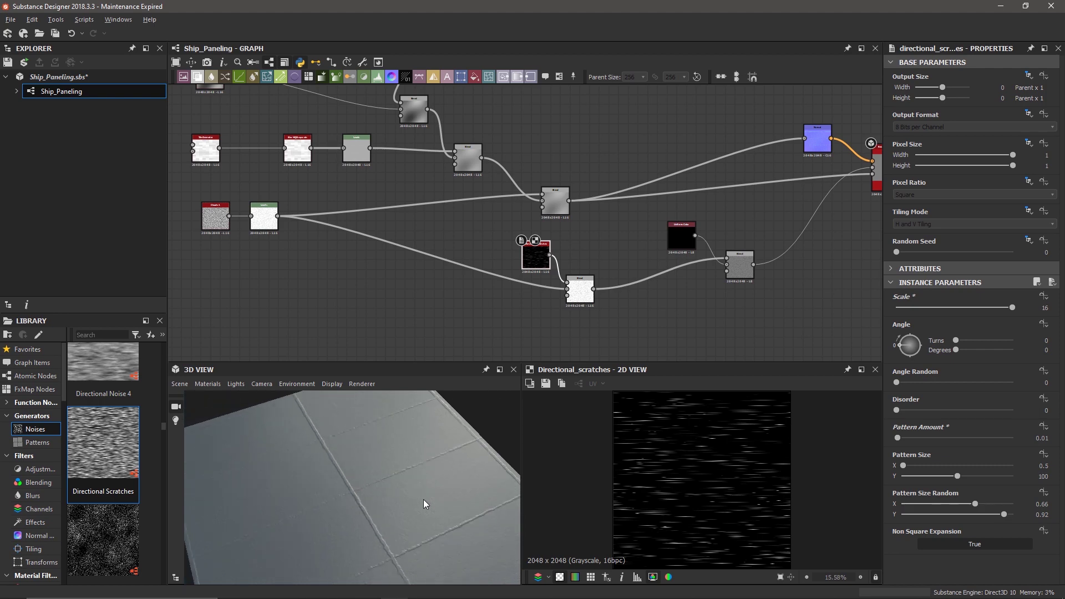
drag(391, 491, 394, 517)
scroll(395, 504, up, 3)
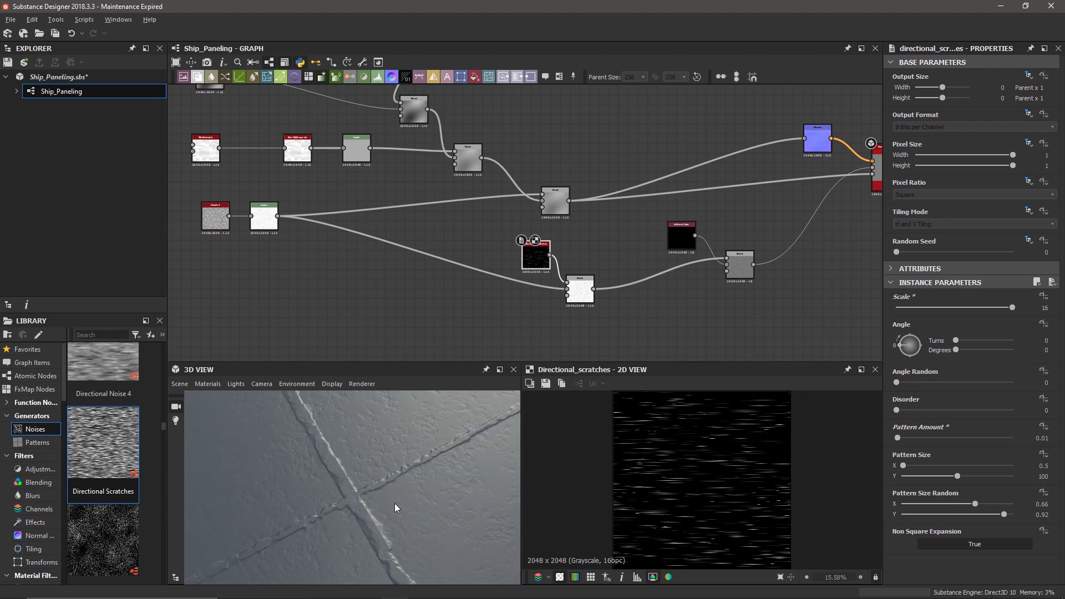
scroll(394, 503, down, 5)
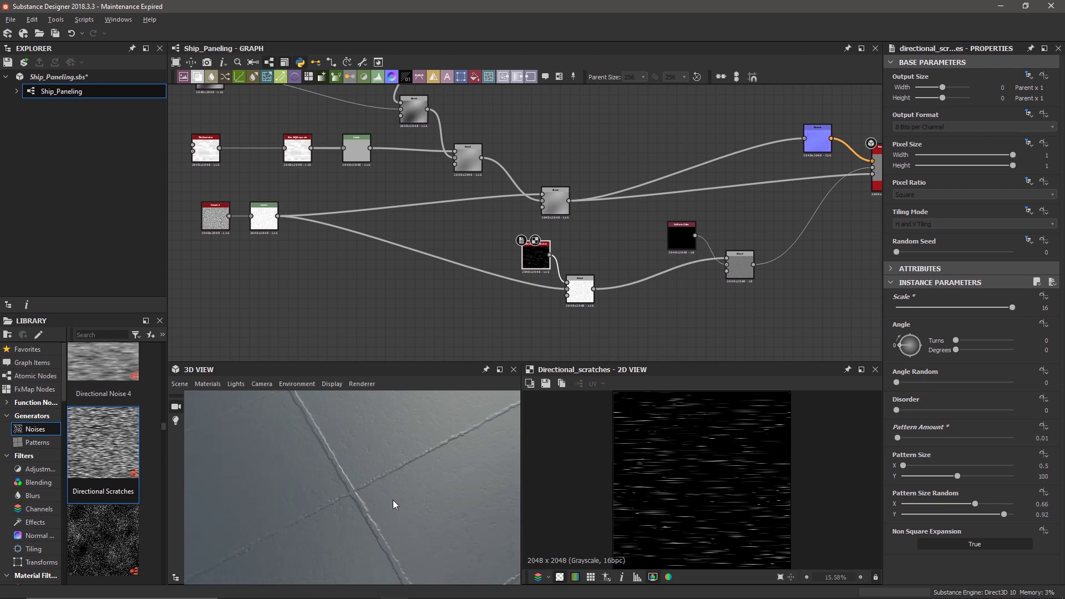
scroll(393, 497, up, 3)
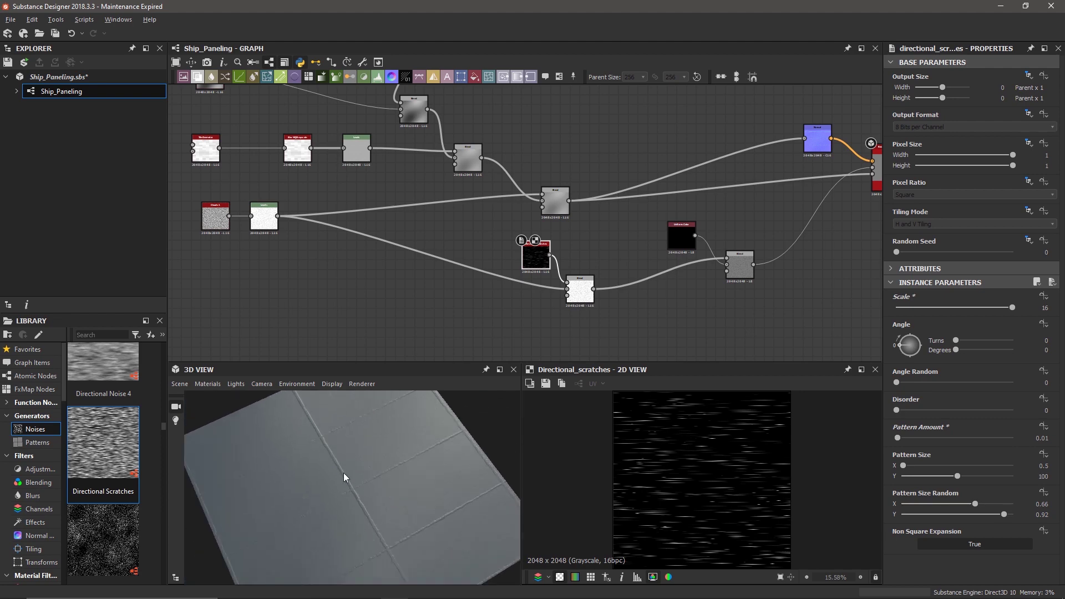
Preview the material on the Sphere mesh and inspect its seams and highlights
click(198, 385)
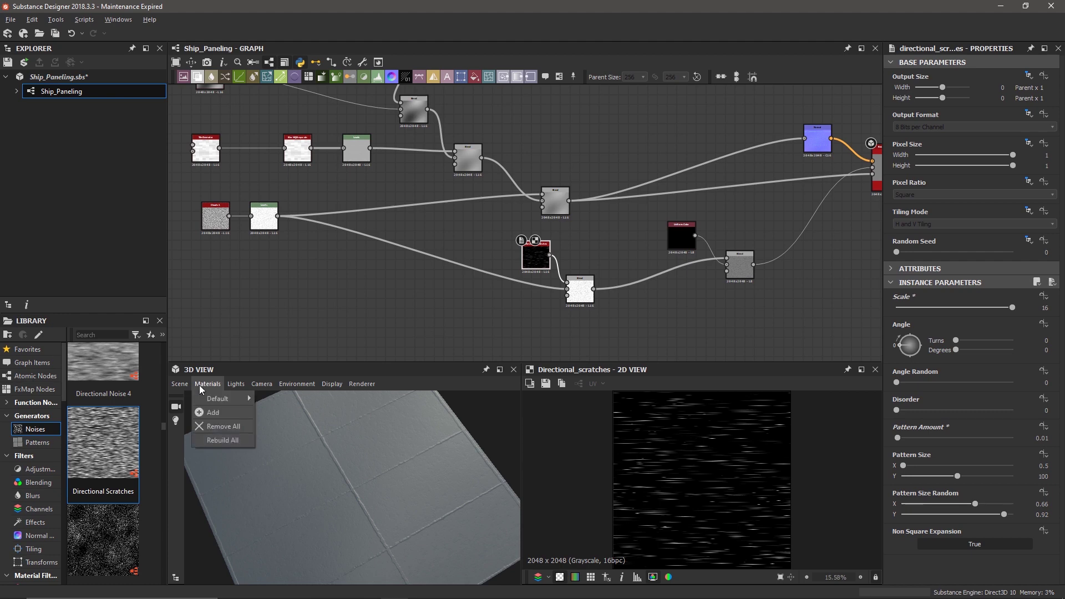
mouse_move(184, 385)
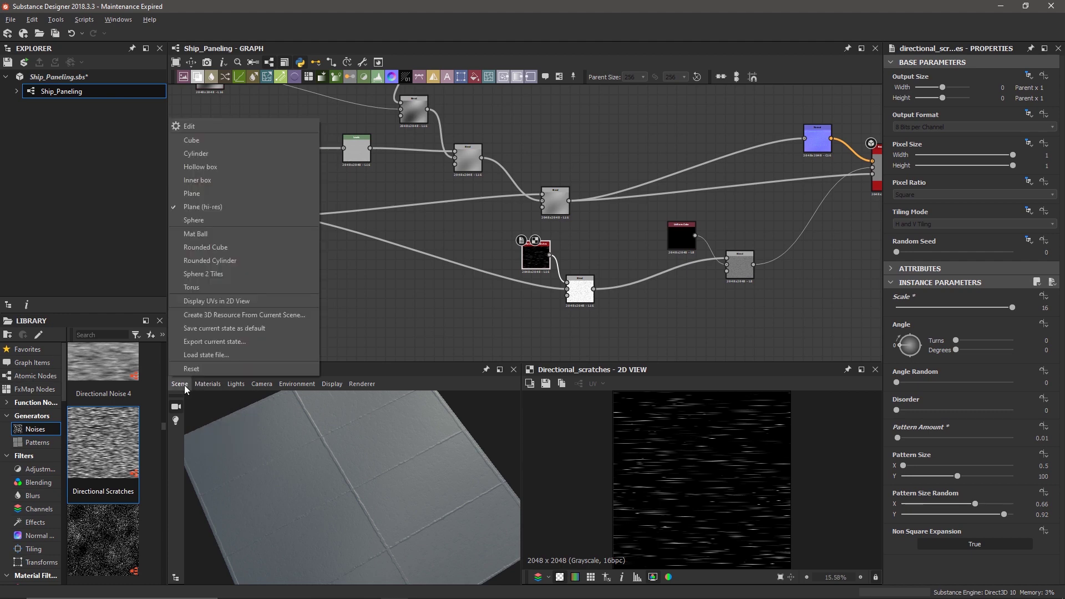
click(215, 220)
drag(380, 465, 391, 504)
scroll(345, 496, up, 5)
scroll(411, 481, down, 5)
Examine the rusted white hull photo with the porthole on the reference board, and return the 3D preview to the Rounded Cube mesh
key(alt+Tab)
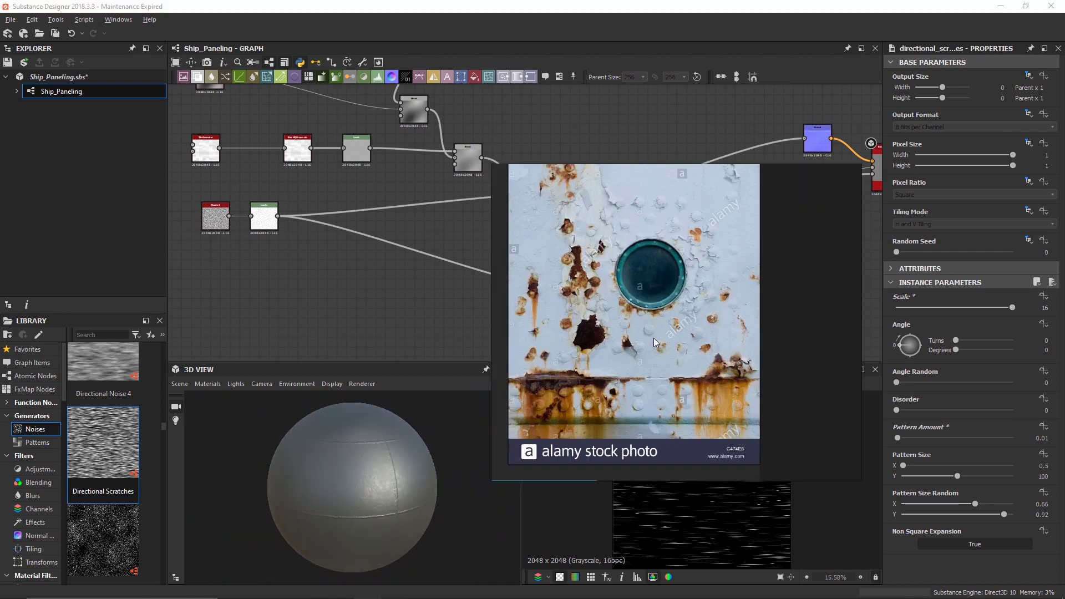
drag(639, 305, 620, 374)
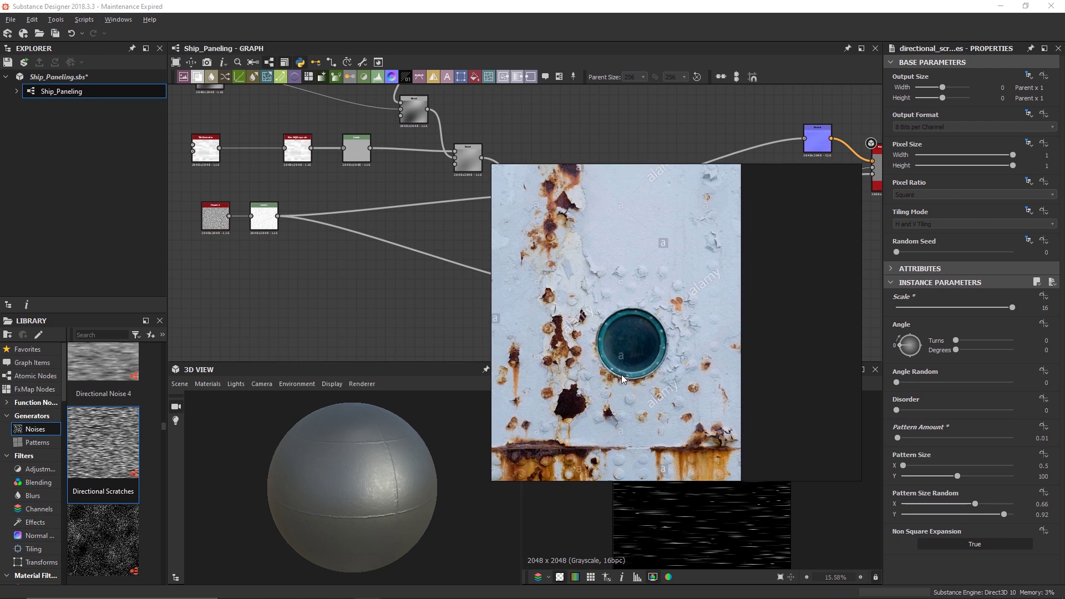
scroll(604, 365, up, 2)
scroll(603, 371, down, 3)
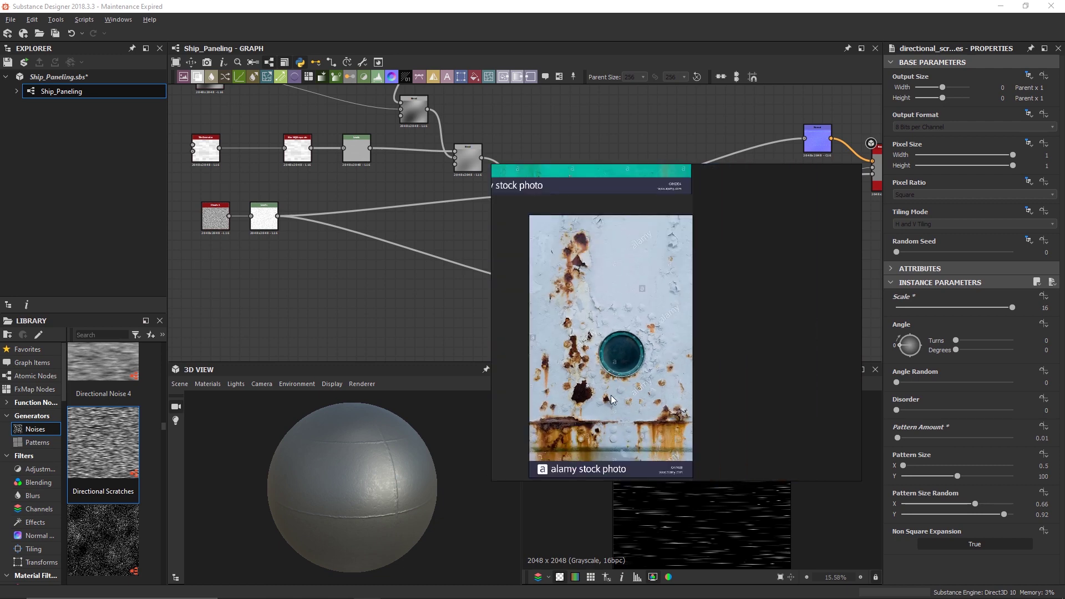
drag(613, 397, 597, 380)
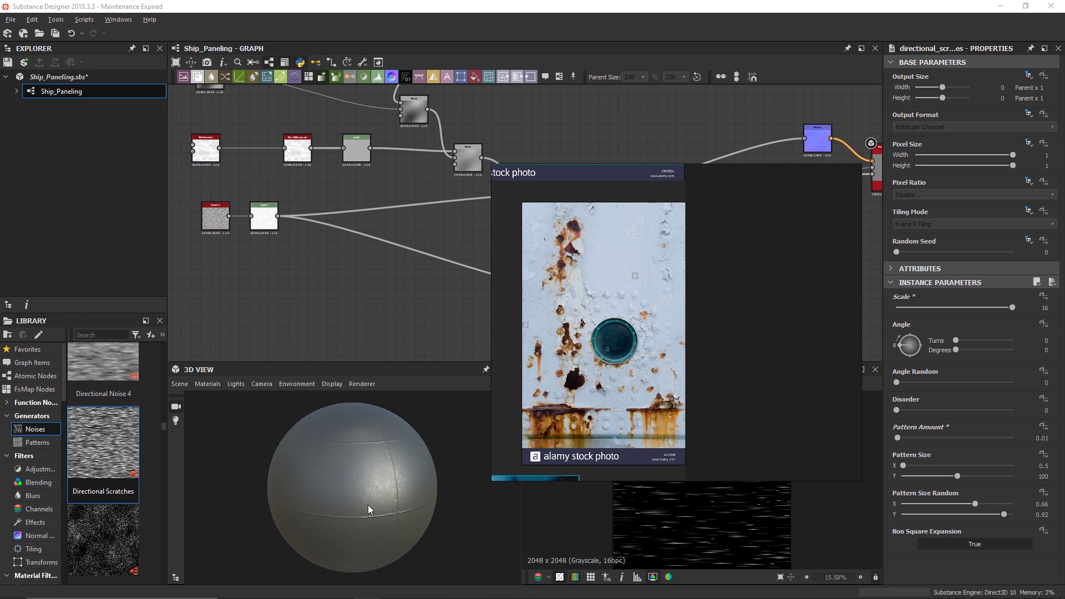
click(357, 488)
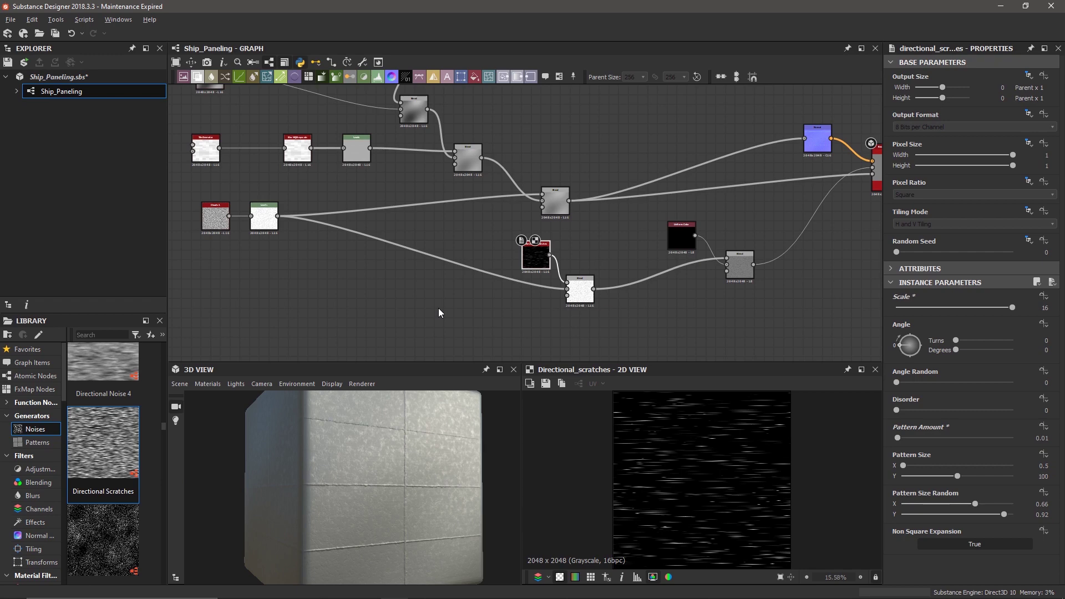
Add a frame around the weld seam nodes, the Clouds noise and the Perlin Noise node, and title it "Big Panels"
scroll(345, 248, down, 2)
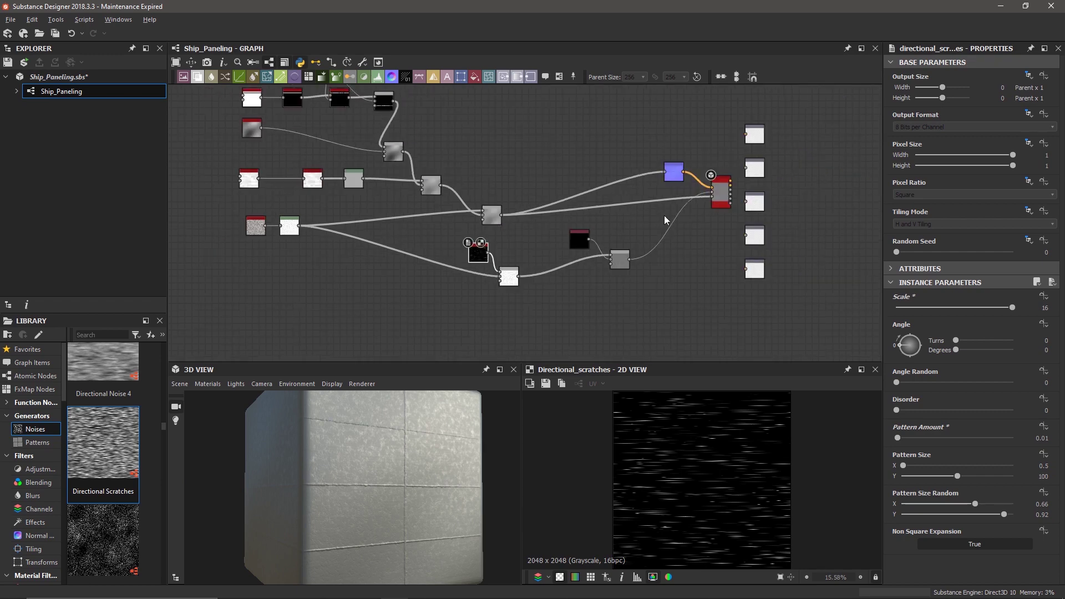
scroll(488, 247, down, 2)
scroll(425, 222, up, 3)
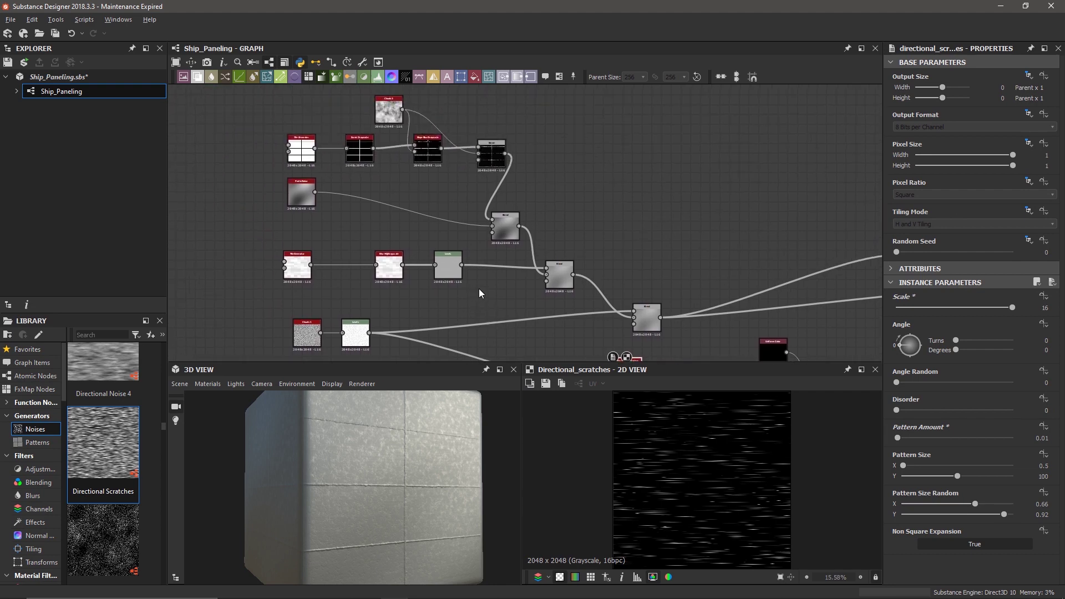
scroll(355, 218, down, 1)
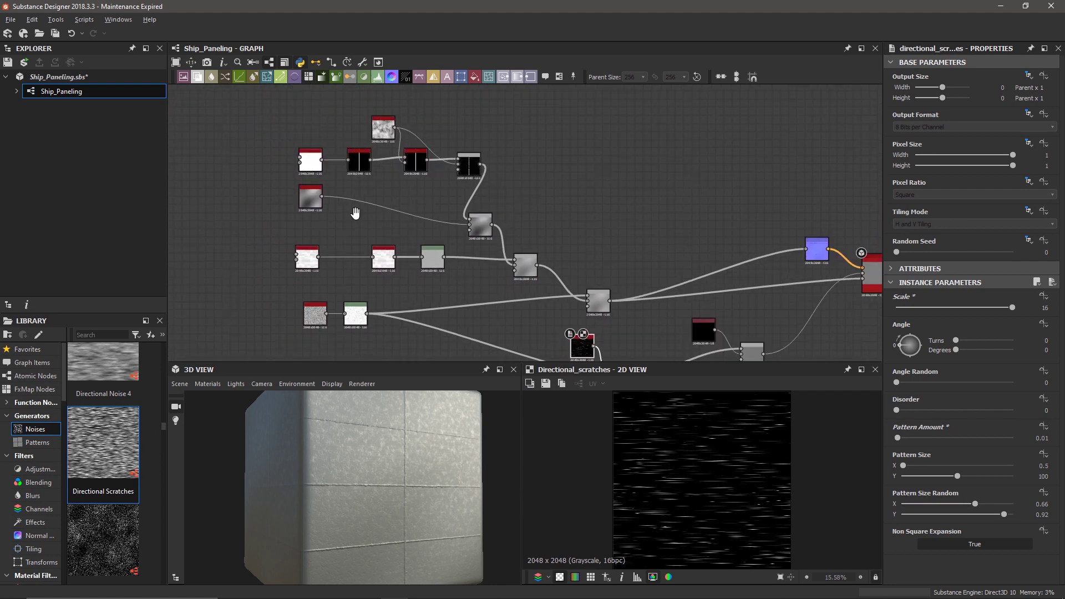
scroll(473, 211, up, 3)
scroll(473, 211, down, 2)
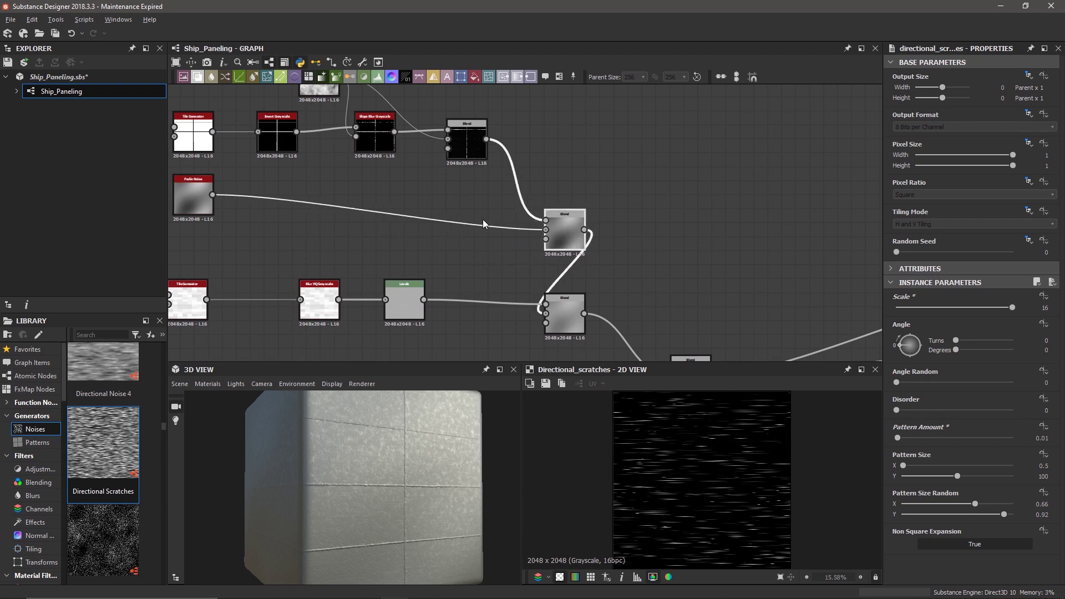
scroll(379, 202, down, 3)
drag(239, 119, 466, 219)
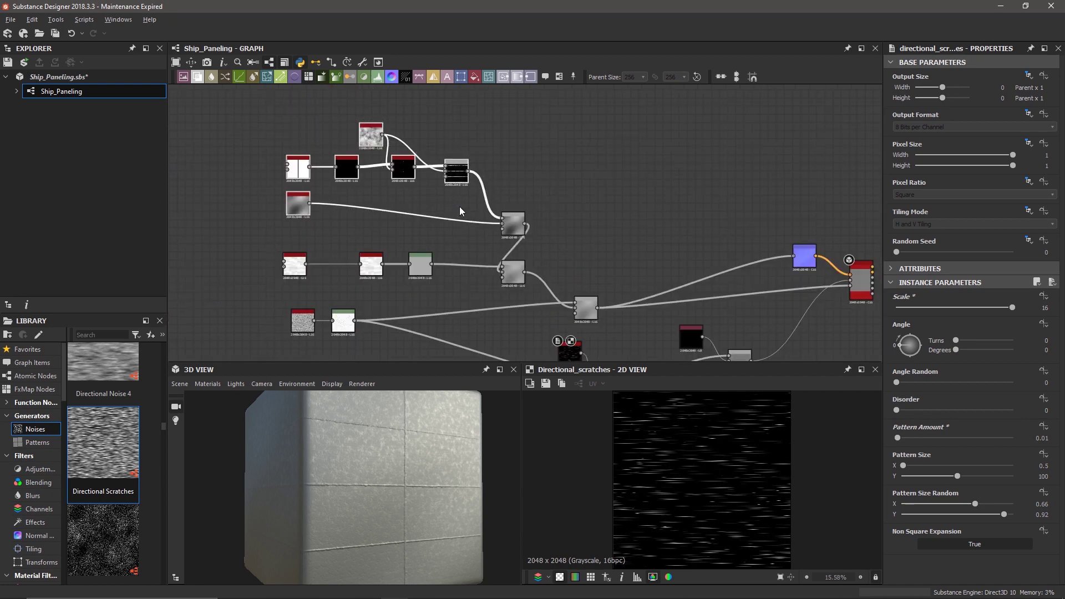
click(559, 76)
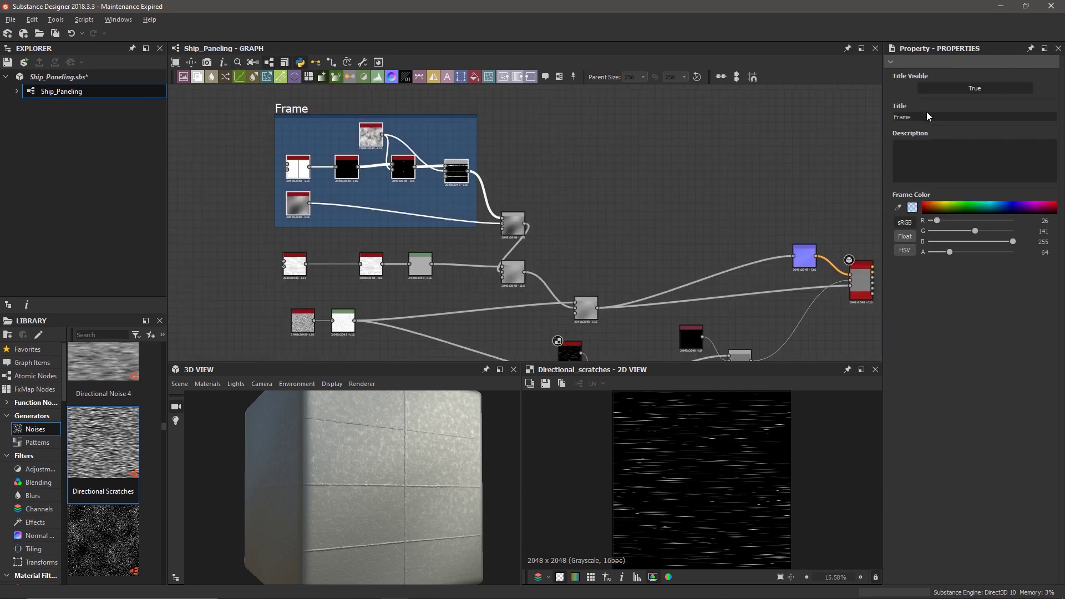
double_click(894, 116)
text(Big Panels)
key(Return)
Frame the three nodes below Big Panels, title the frame "Little Pannels", and spread apart the two adjacent Blend nodes
drag(275, 238, 443, 288)
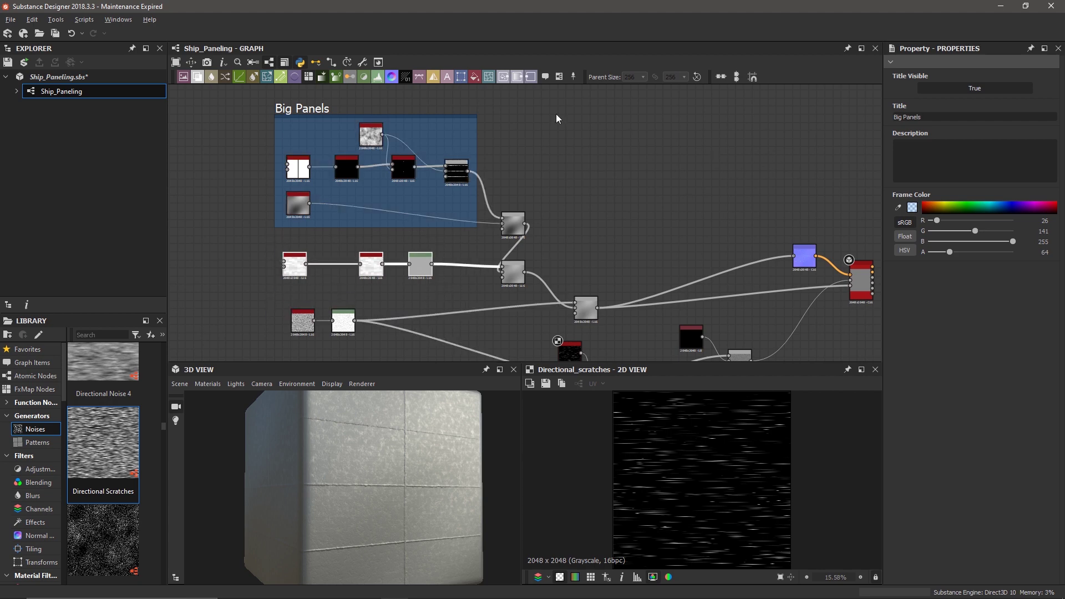
click(561, 75)
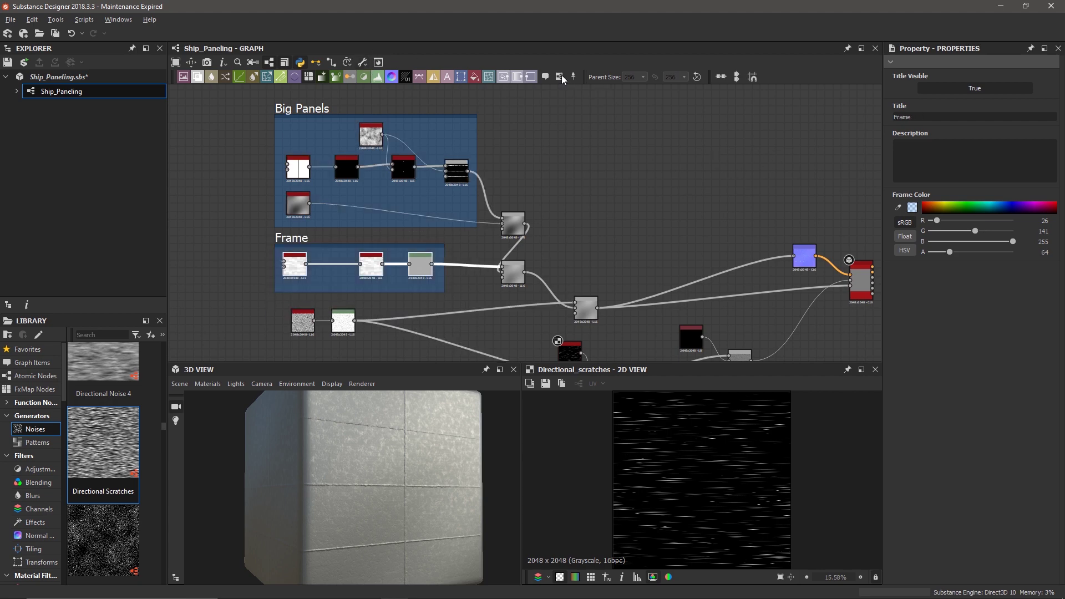
double_click(937, 118)
text(Little Pannels)
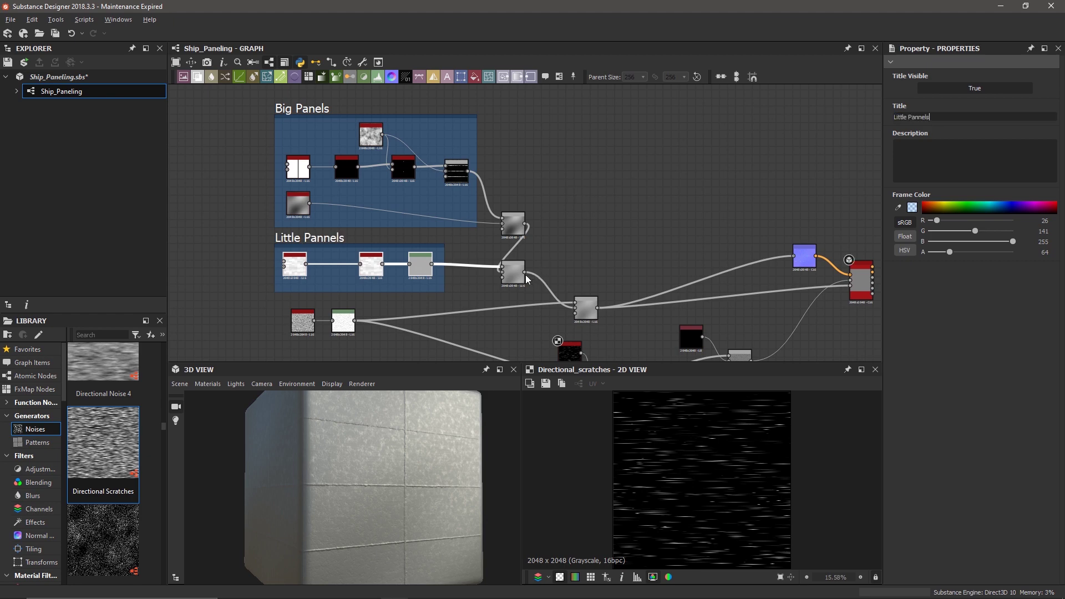
drag(515, 274, 547, 274)
drag(516, 225, 508, 209)
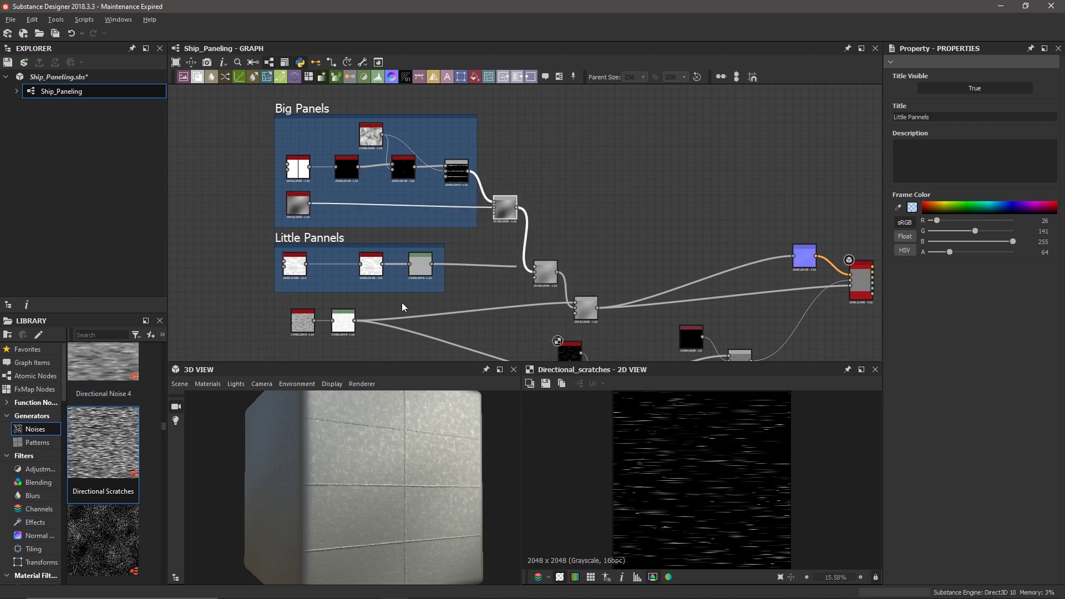
Frame the Clouds 1 and Levels nodes, title the frame "Small Detail", and align it beneath the Little Pannels frame
scroll(317, 315, down, 1)
double_click(311, 323)
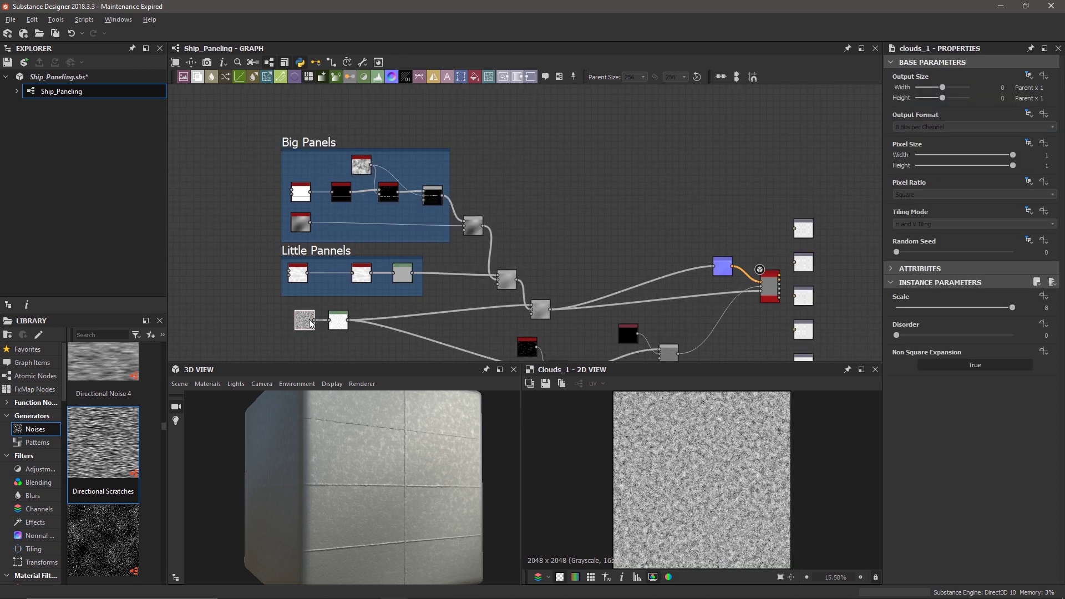
double_click(337, 322)
scroll(336, 320, down, 1)
middle_drag(337, 321, 320, 288)
drag(260, 283, 334, 306)
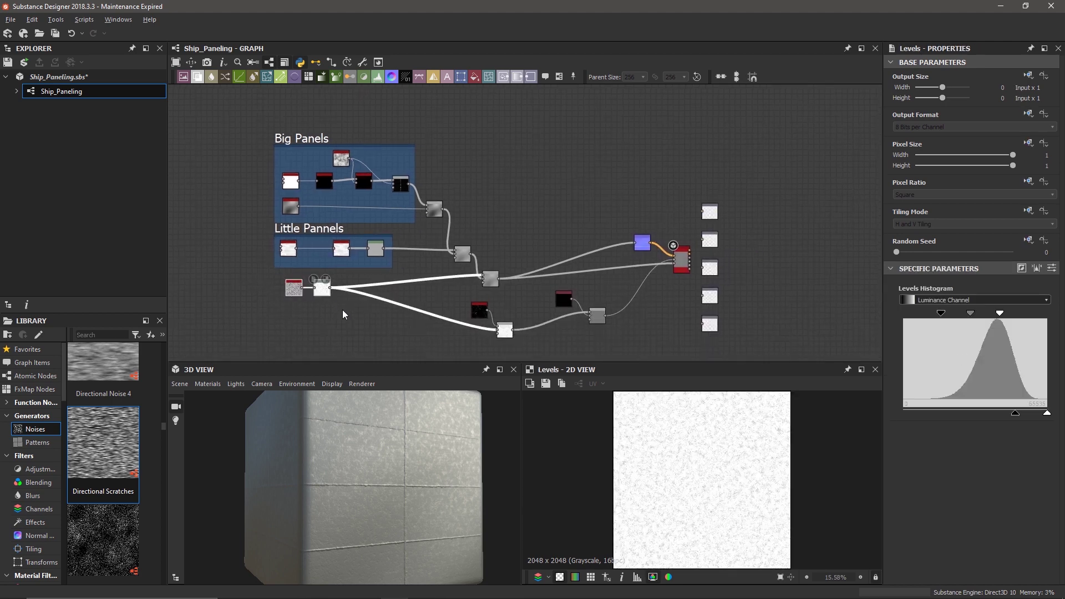
click(559, 76)
drag(927, 117, 811, 130)
text(Small De)
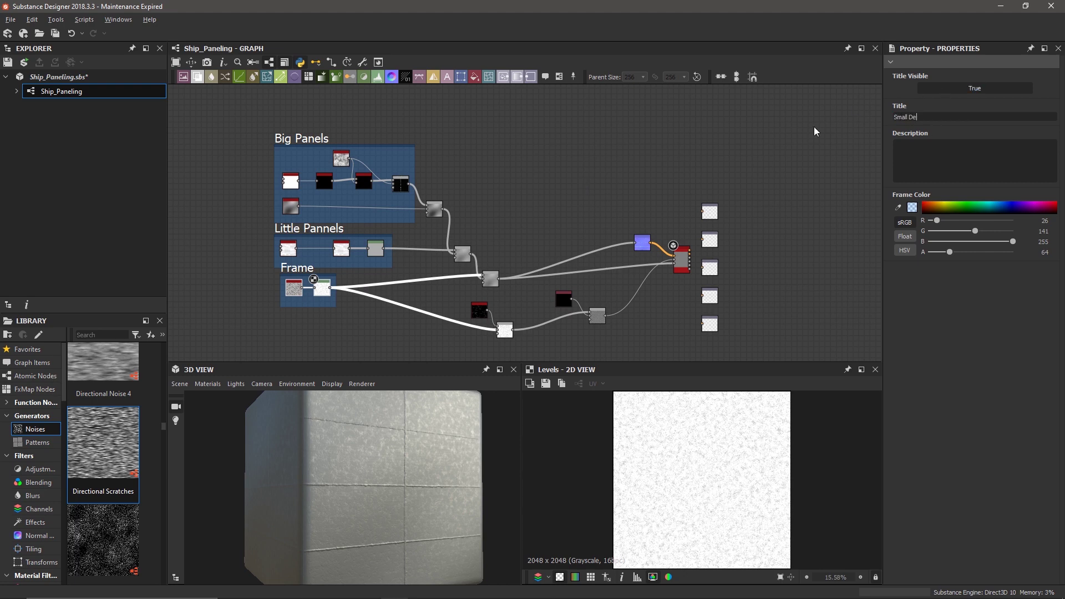
key(Return)
drag(304, 267, 297, 278)
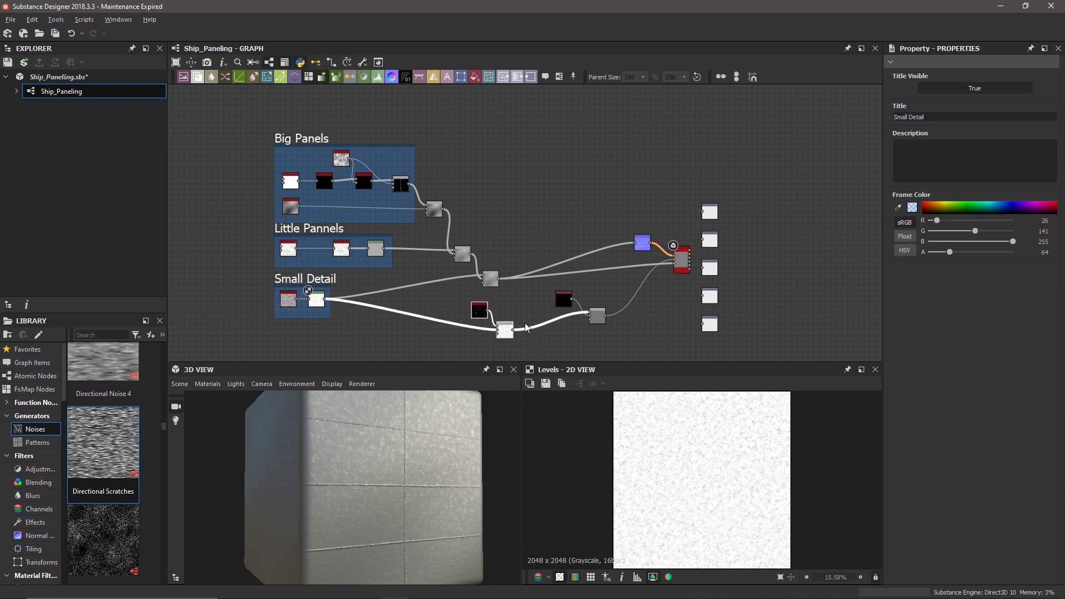
Shift the final Blend node, move the scratch nodes closer together, and frame them with the title "Scratches"
scroll(542, 331, down, 1)
scroll(541, 326, down, 1)
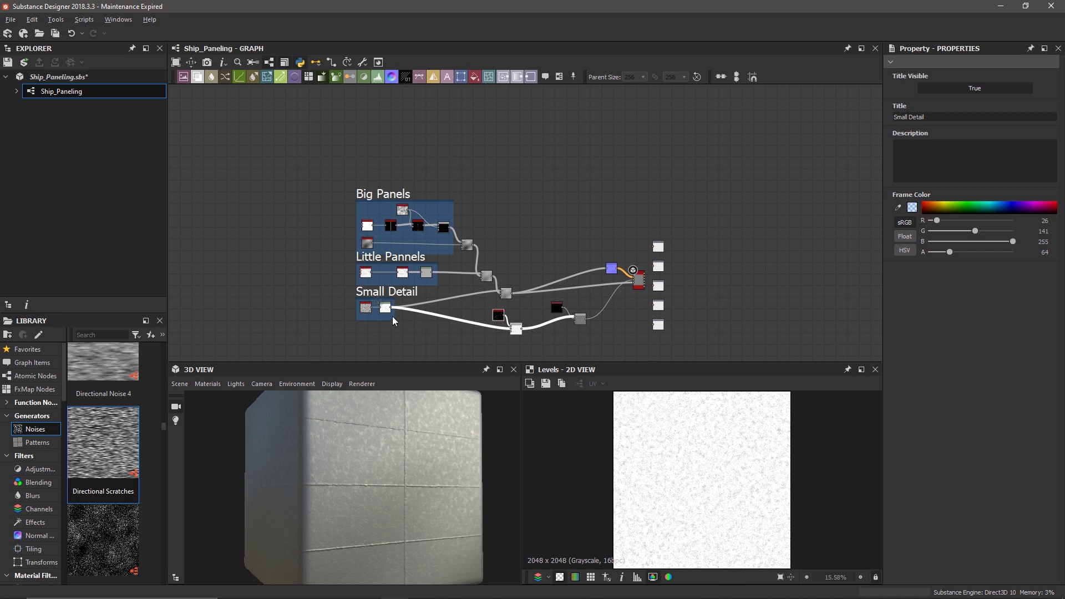
drag(507, 297, 514, 295)
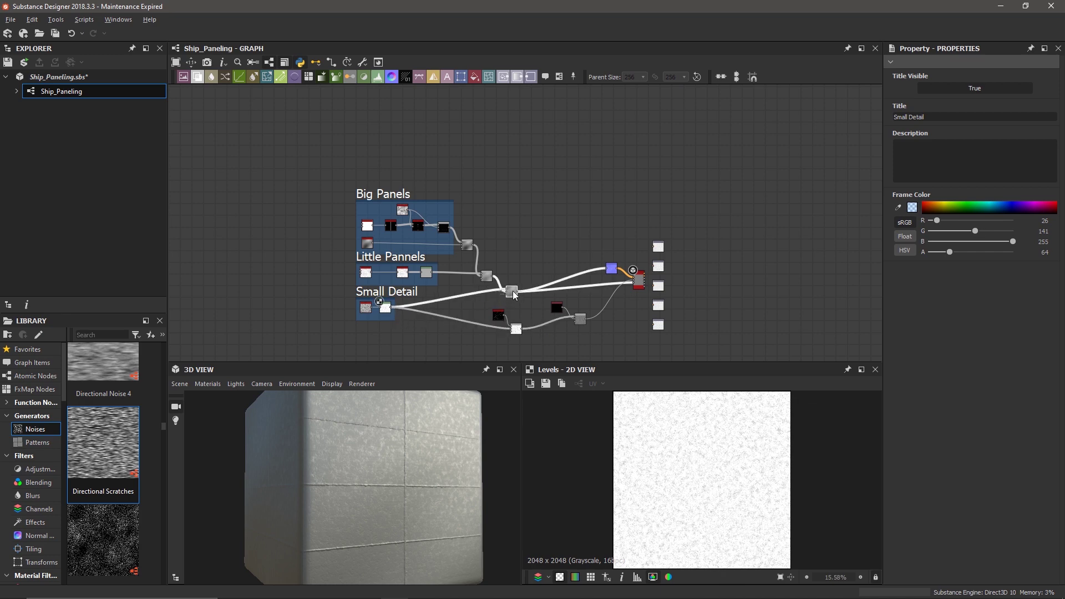
scroll(606, 314, up, 2)
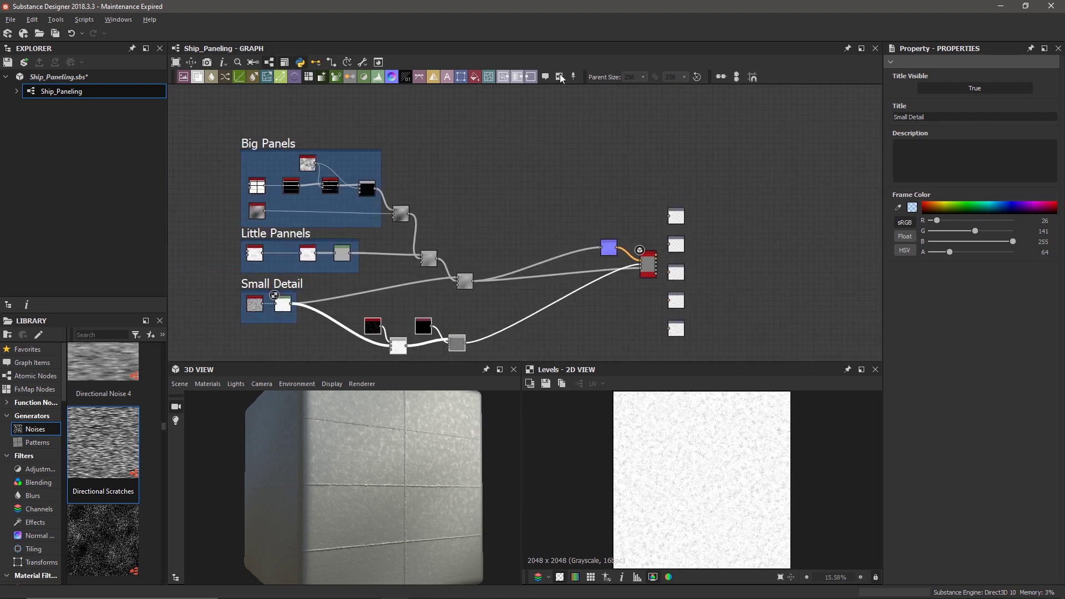
click(559, 76)
double_click(900, 117)
text(Scratches)
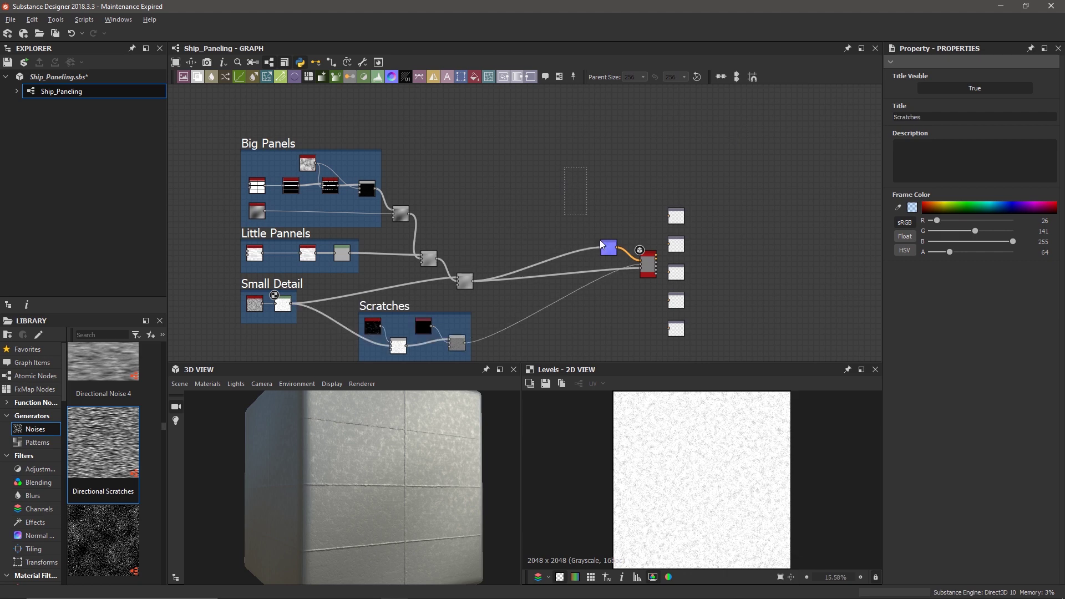
Move the Normal node, the PBR base material node and the output nodes farther away from the framed groups
drag(679, 332, 777, 333)
click(677, 333)
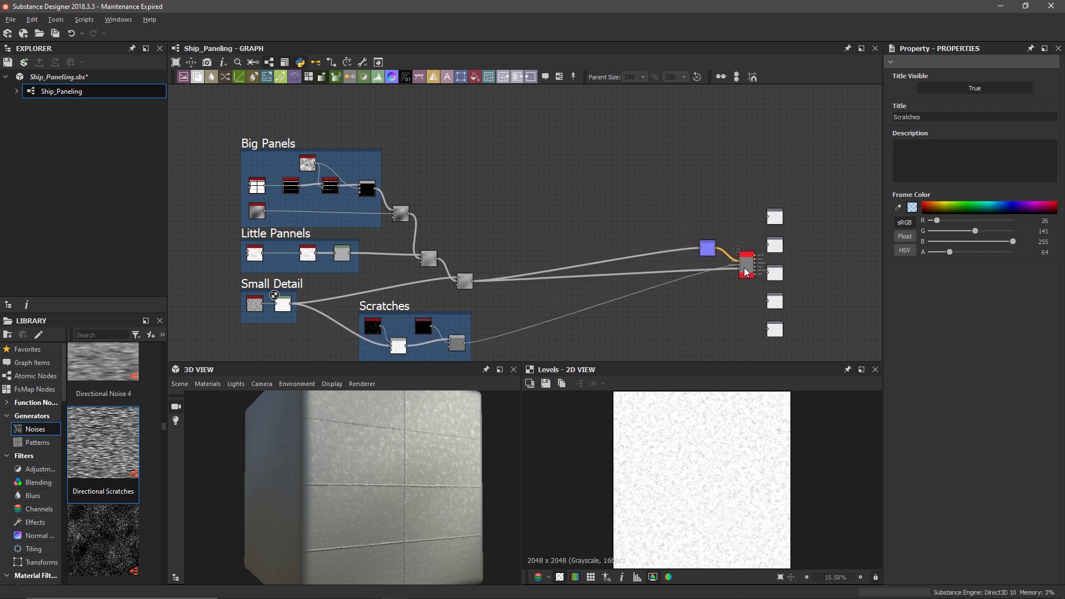
middle_drag(554, 291, 527, 275)
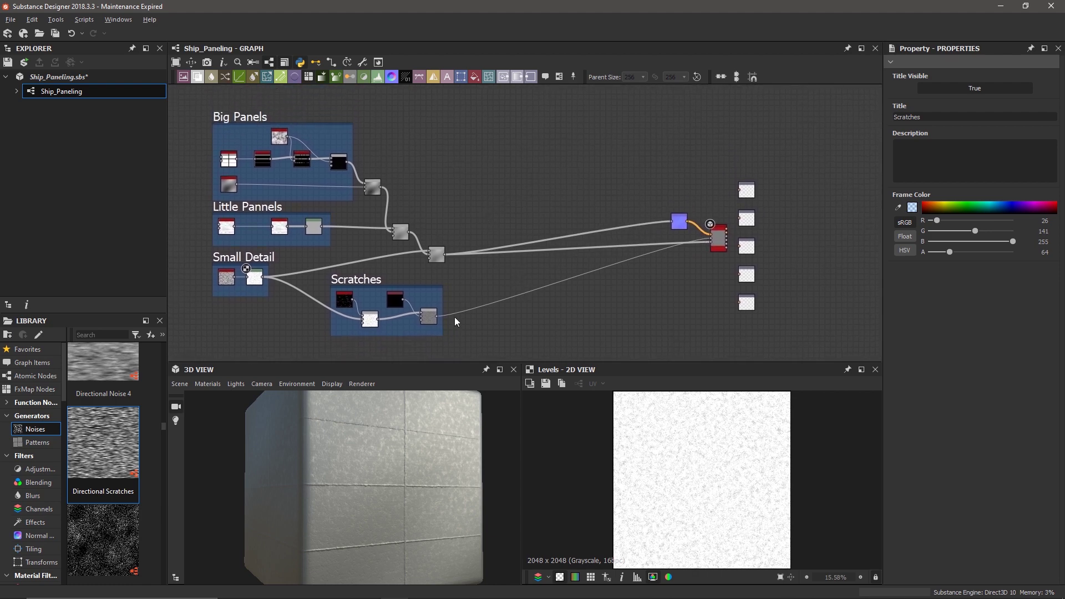
Examine the final Blend node's combined height result up close in the 2D view
click(437, 255)
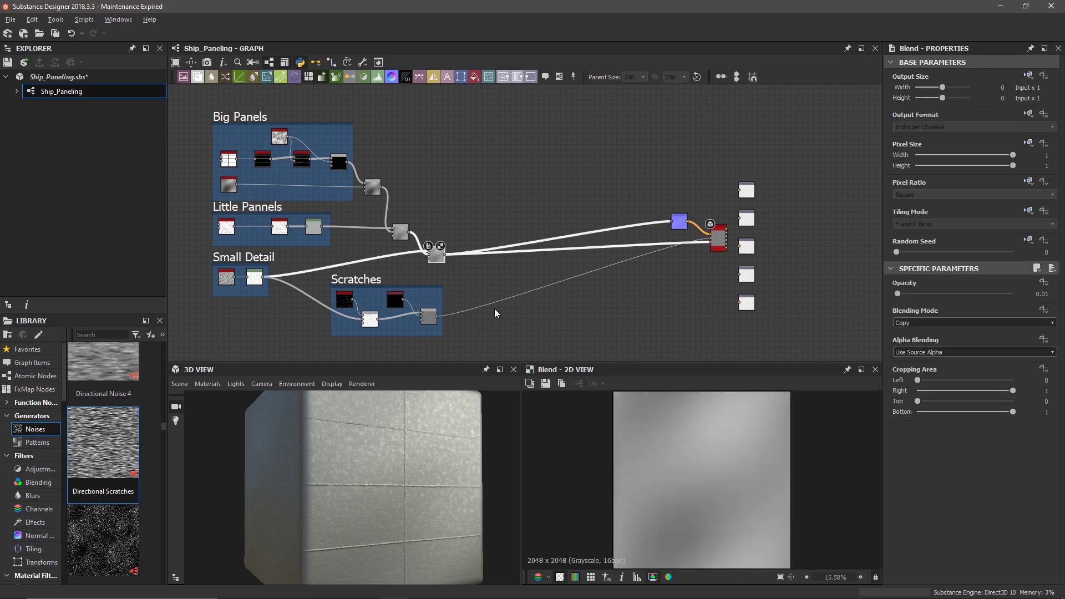
scroll(751, 499, up, 5)
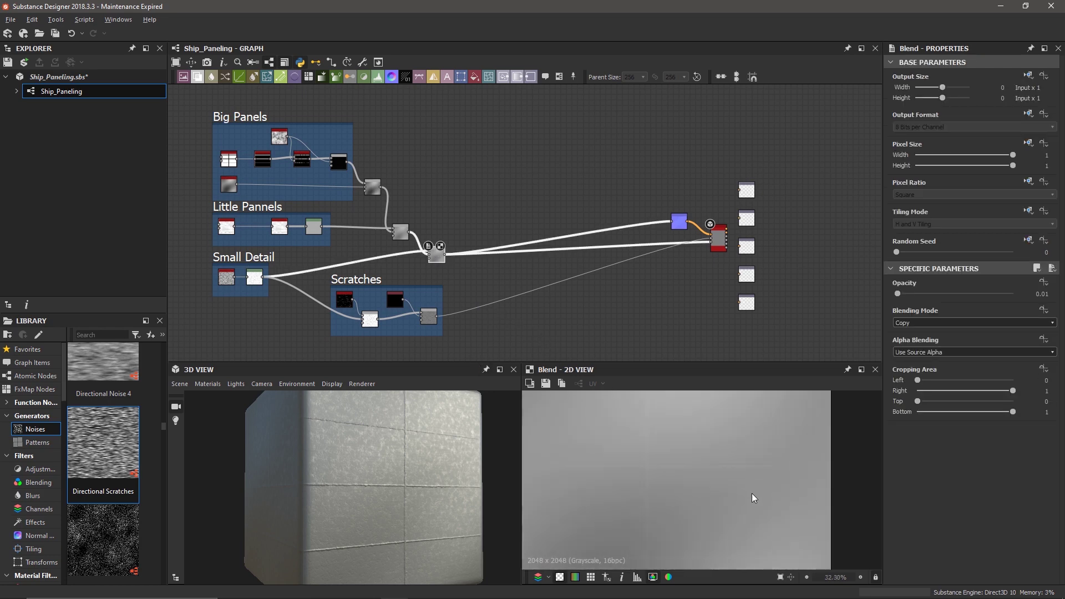
scroll(668, 457, down, 5)
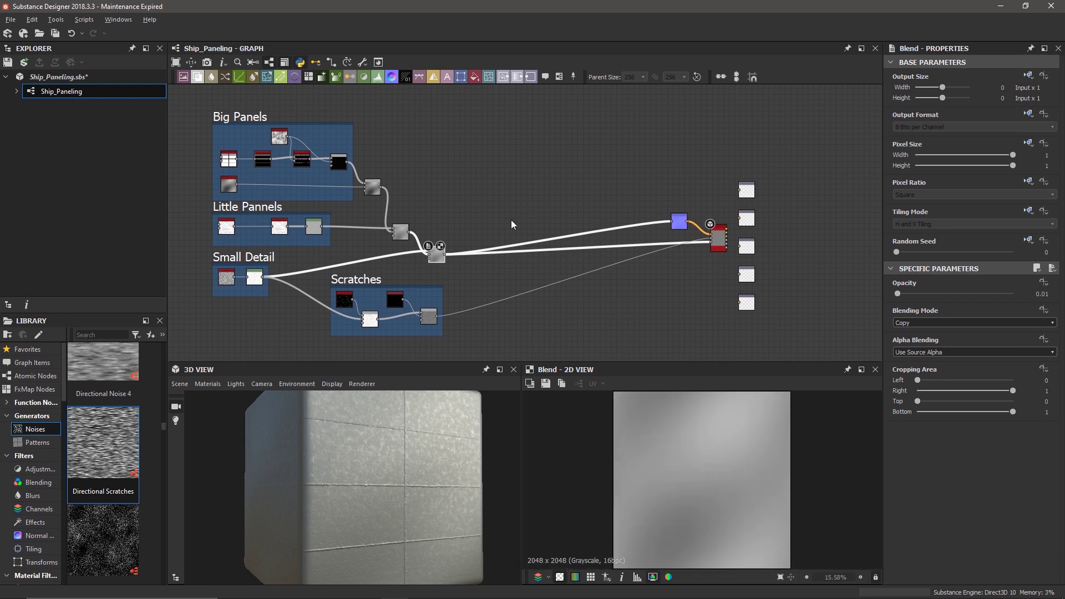
click(501, 175)
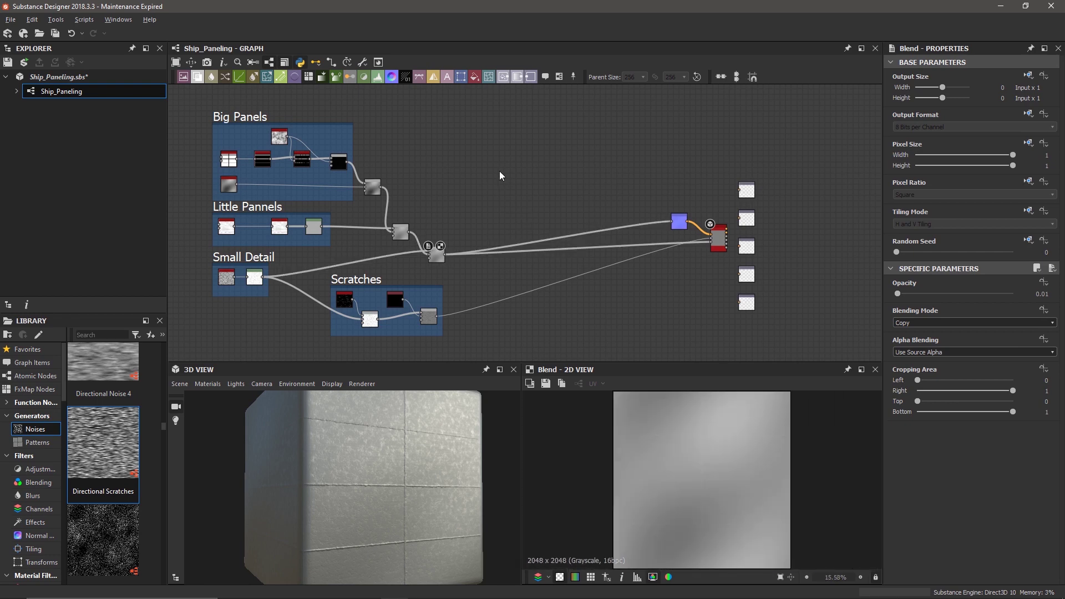
Add a Gradient Map node to the graph and place it beyond the final Blend node
key(space)
text(gra)
key(Return)
drag(504, 176, 513, 219)
Set the PBR base material's user-defined Base Color map to True and check the hull surface in the 3D view
click(725, 233)
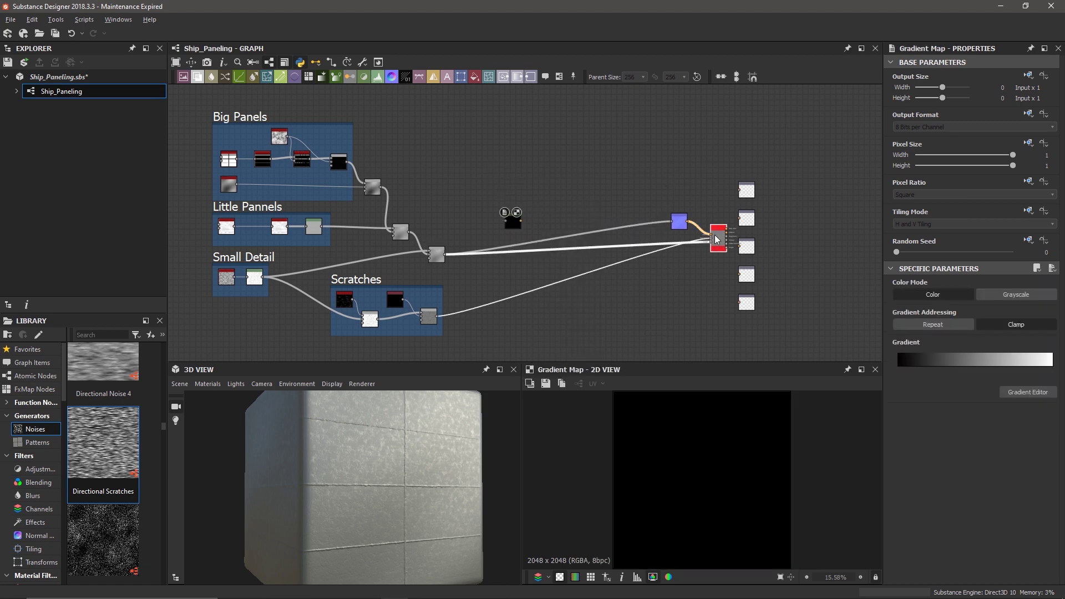
scroll(943, 527, down, 1)
click(937, 539)
drag(445, 440, 407, 468)
scroll(406, 474, up, 5)
scroll(406, 468, down, 5)
scroll(406, 468, up, 1)
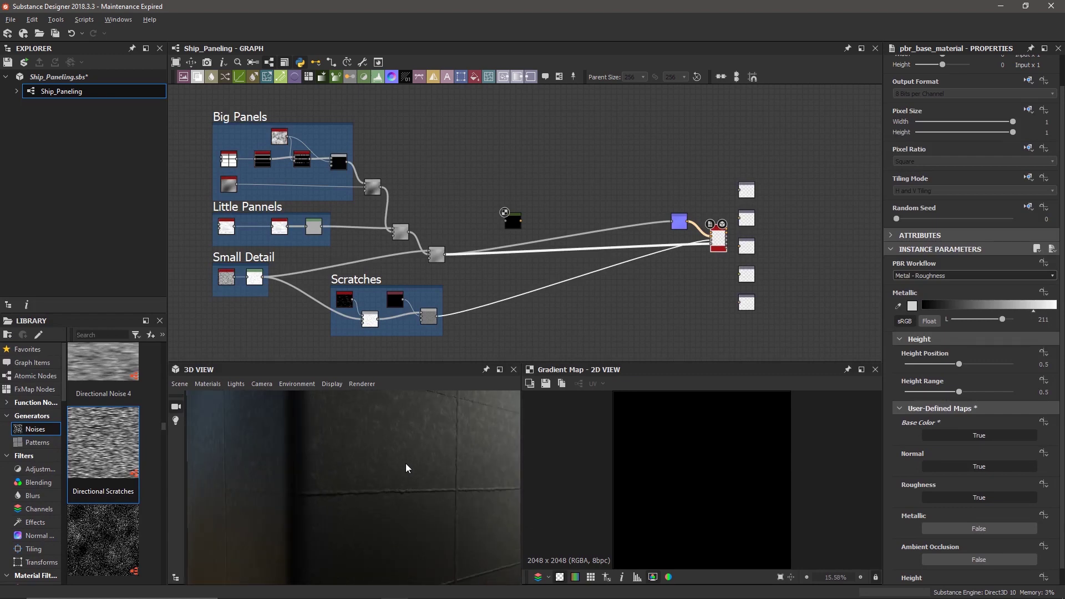
Connect the final Blend to the Gradient Map and link the Gradient Map's output to the base material's base color input
scroll(542, 221, up, 3)
scroll(542, 221, down, 2)
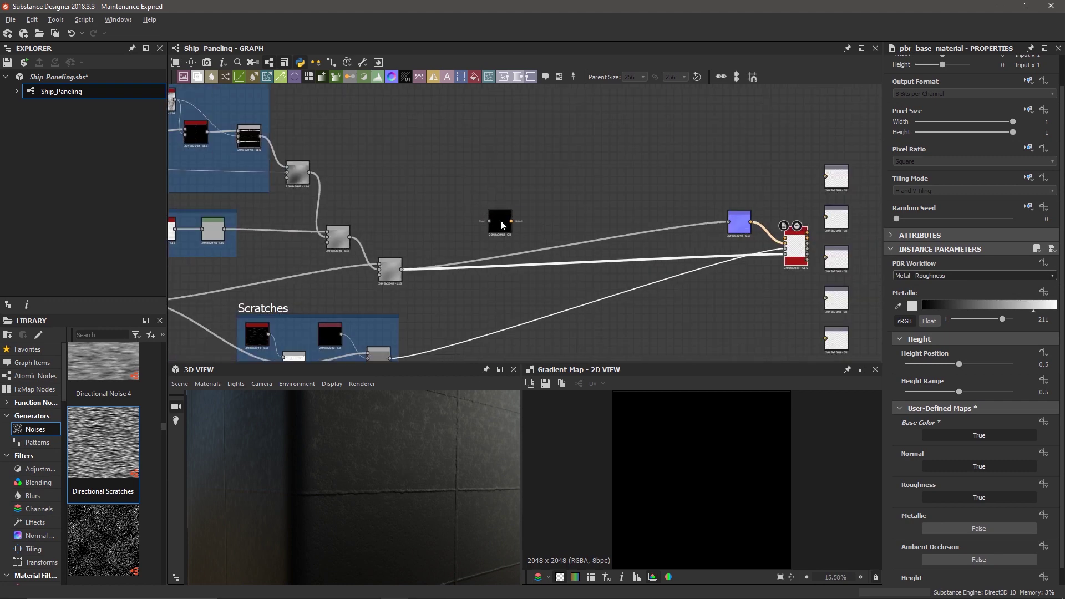
drag(506, 227, 547, 216)
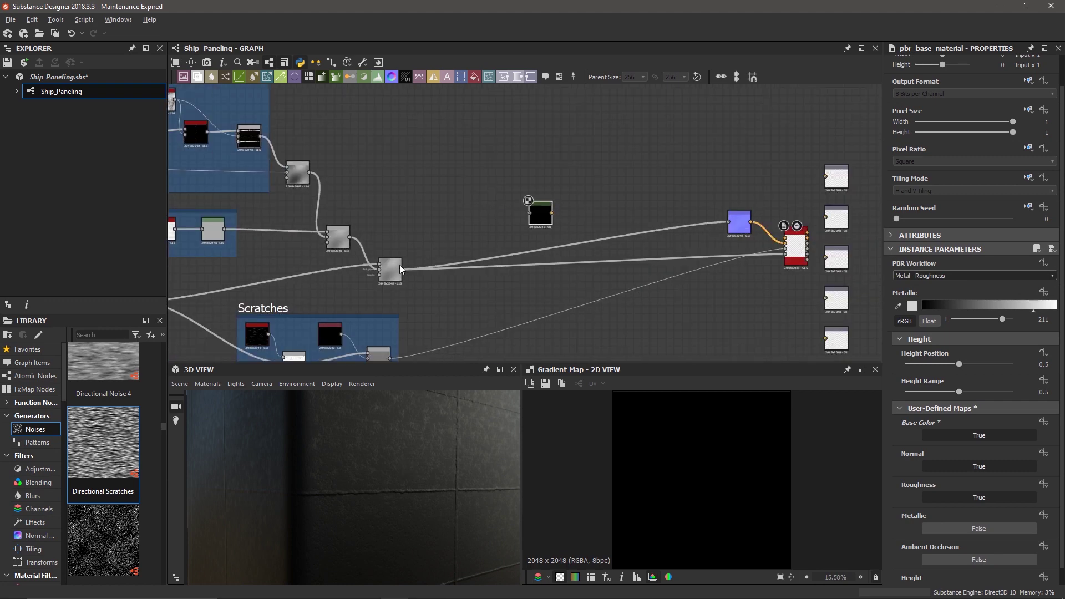
drag(402, 270, 530, 213)
click(538, 218)
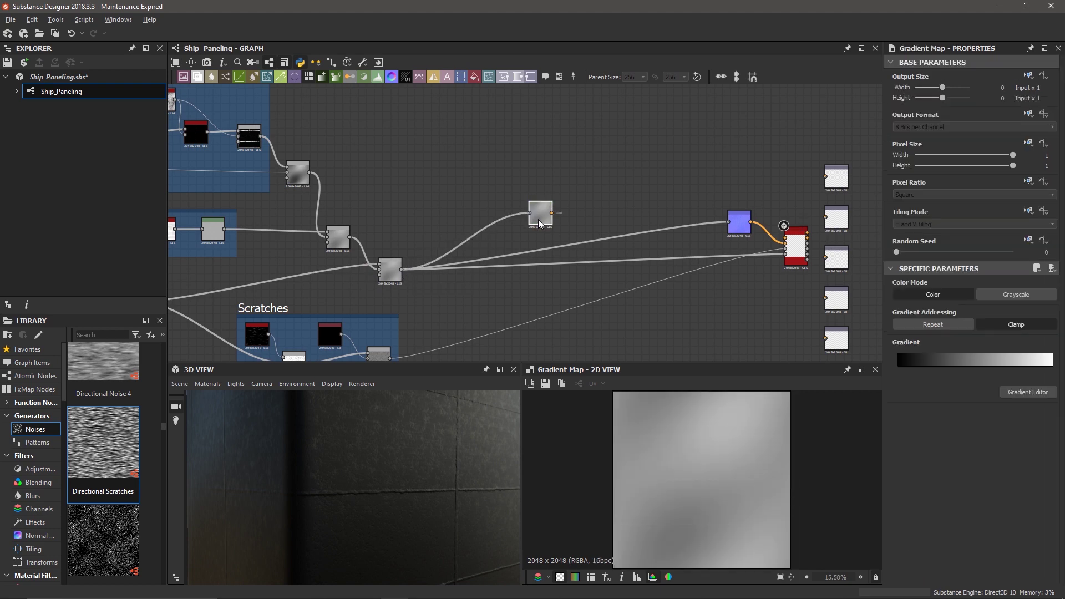
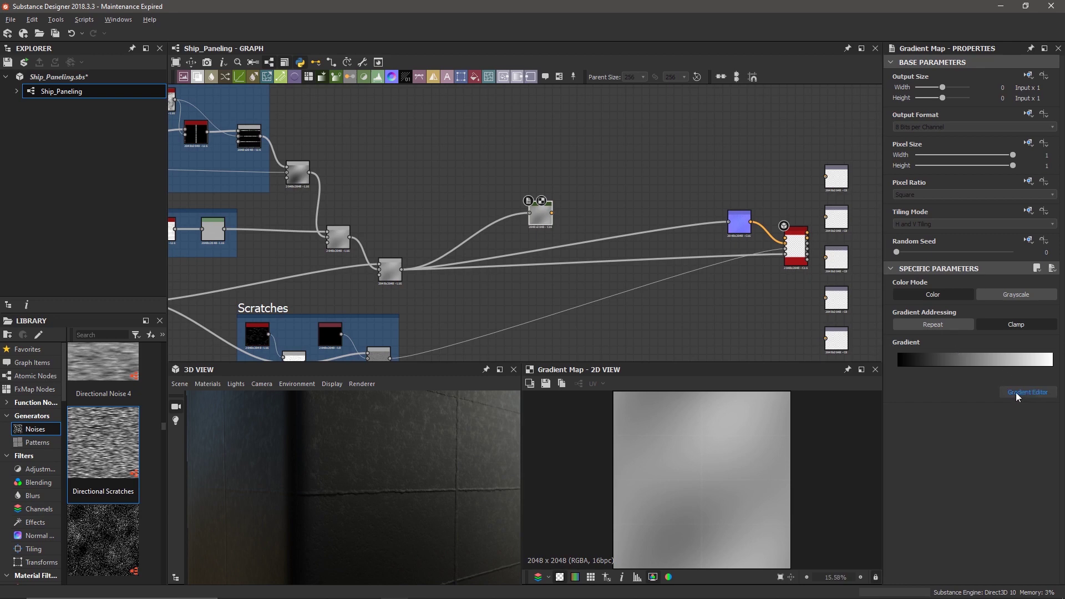
drag(553, 214, 786, 244)
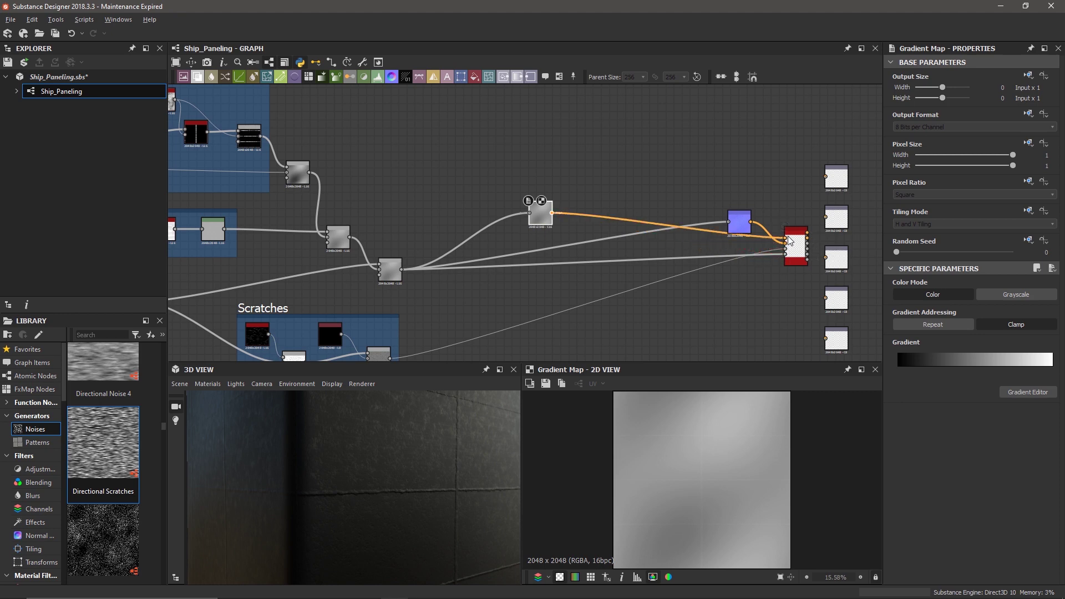
Open the Gradient Map's gradient for editing and set the key at position 0 to blue #073d86
click(1024, 391)
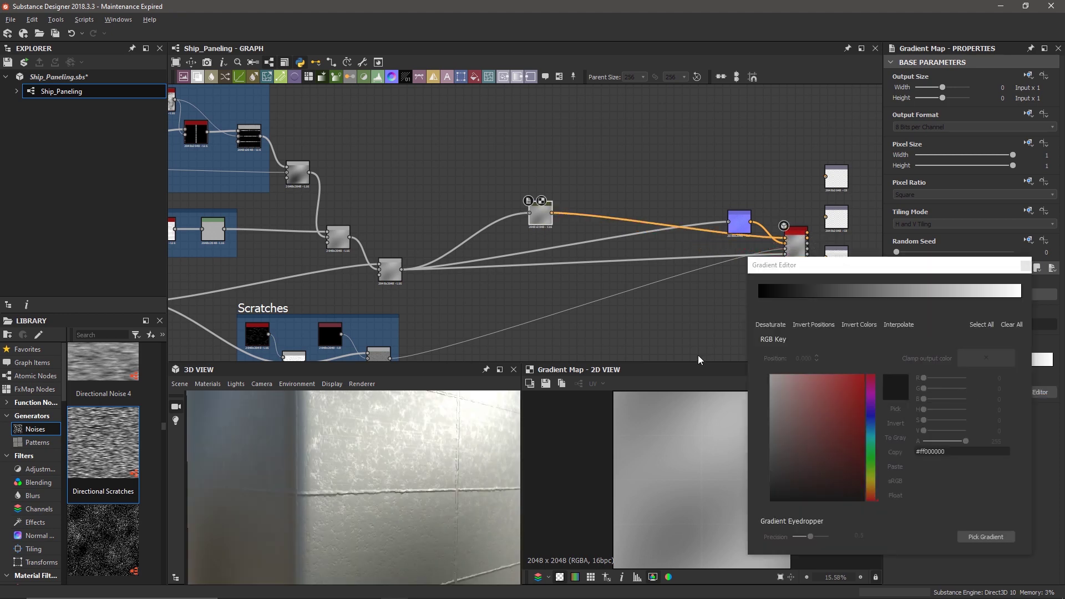
click(786, 301)
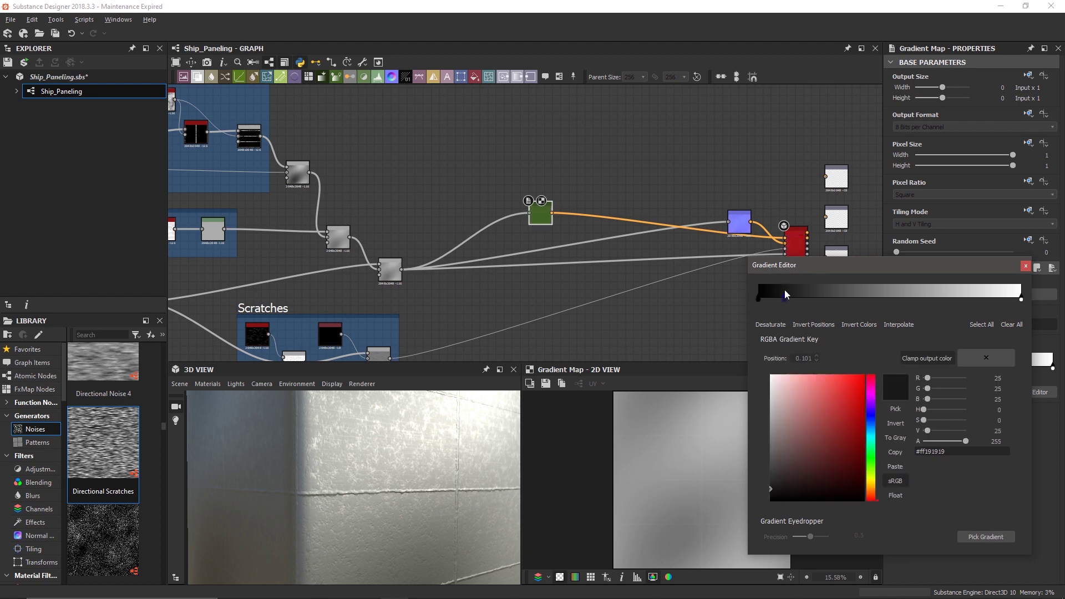
drag(785, 304, 778, 272)
click(758, 300)
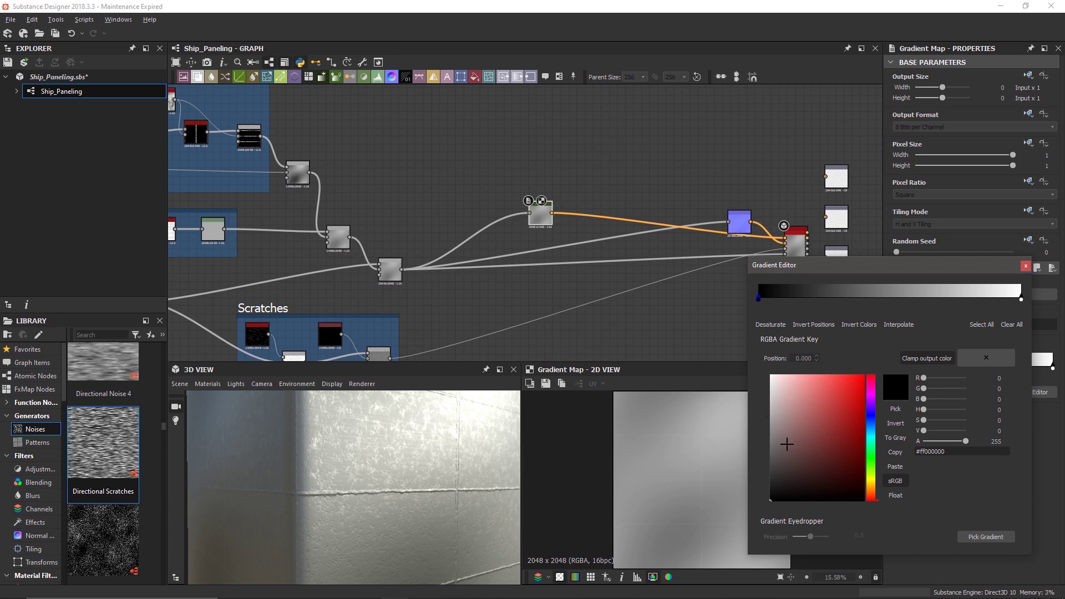
click(872, 426)
click(828, 432)
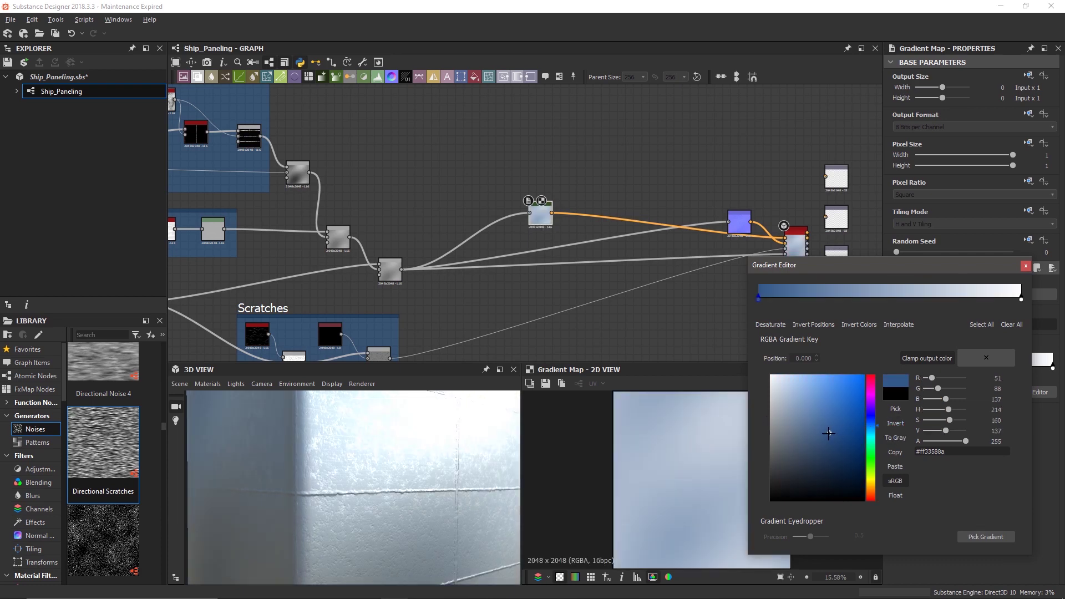
drag(829, 432, 859, 433)
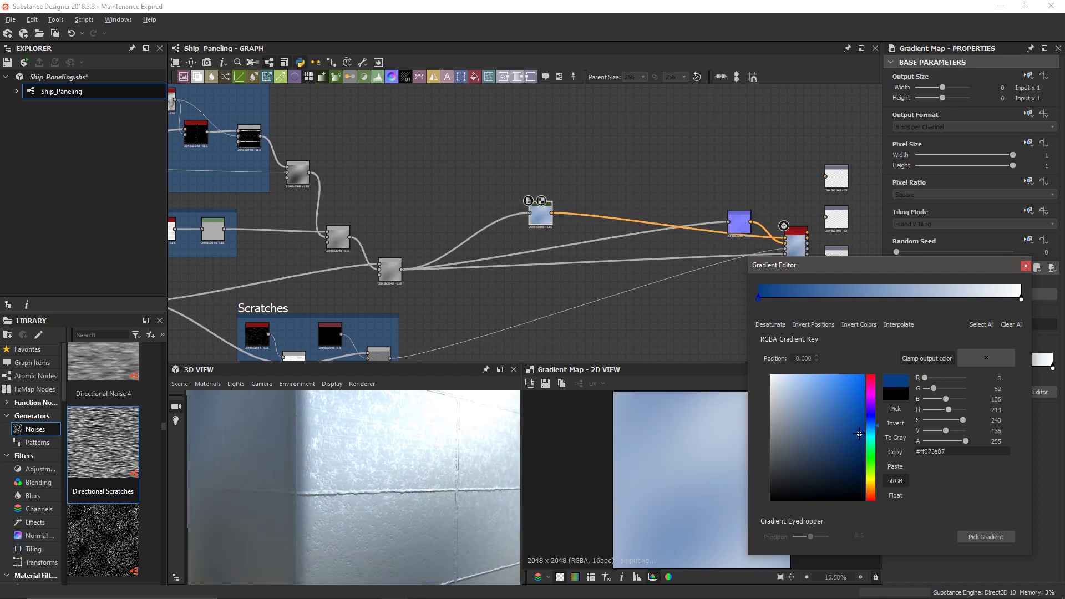
mouse_move(393, 508)
mouse_down()
mouse_move(372, 507)
mouse_move(381, 513)
mouse_up()
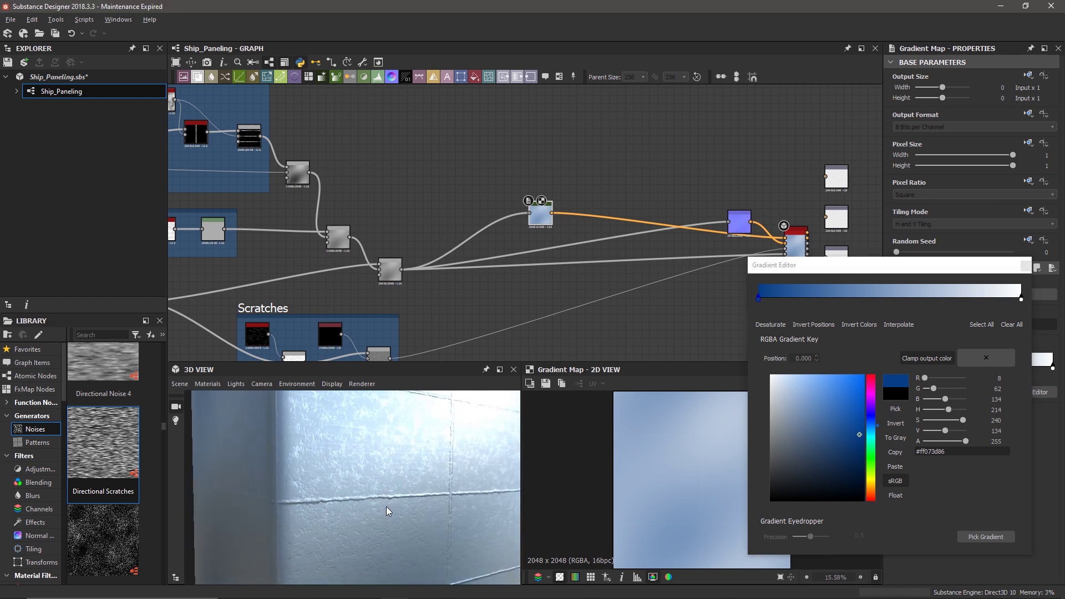
Set the gradient key at position 1 to a saturated mid blue, #0059a9
click(1020, 298)
drag(1020, 297, 1021, 333)
click(1023, 304)
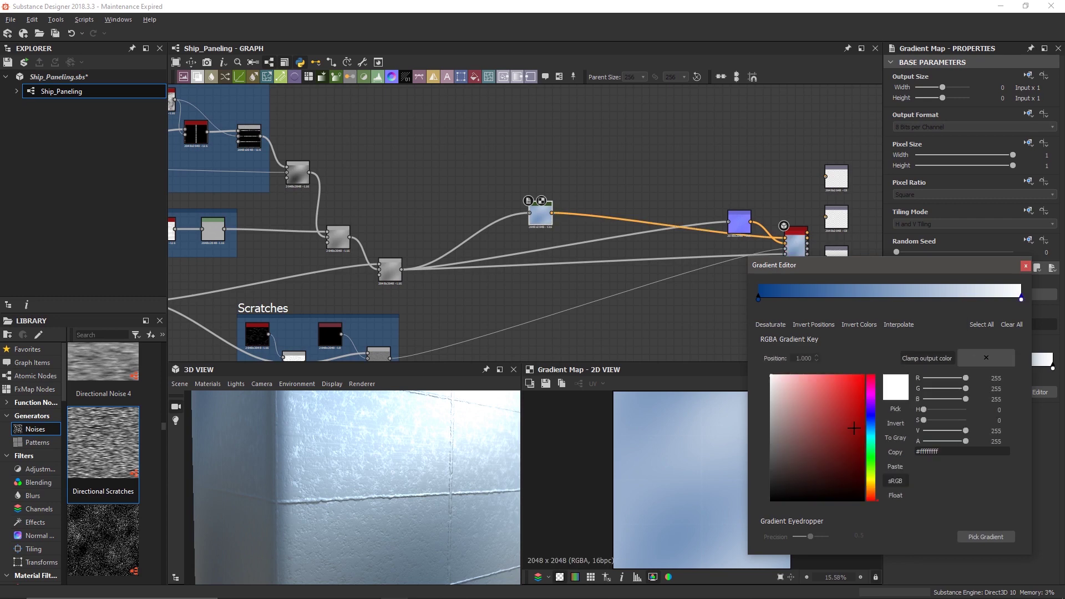
click(874, 428)
drag(776, 392, 832, 376)
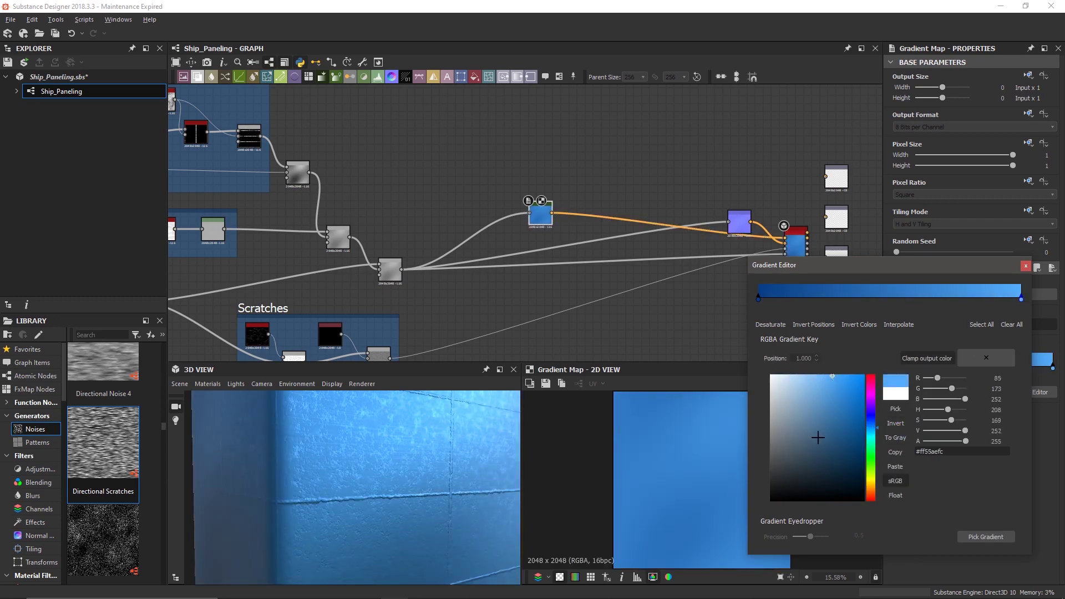
click(864, 417)
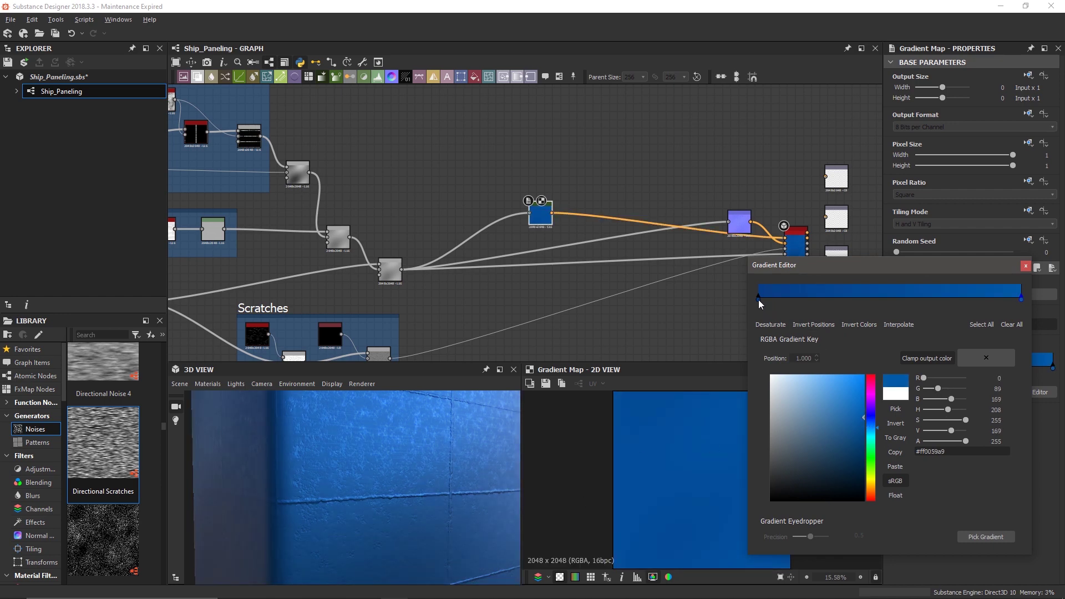
Darken the gradient key at position 0 to navy #122846 and inspect the blue paint up close in the 3D view
click(758, 299)
click(859, 456)
drag(859, 455, 840, 466)
drag(358, 517, 348, 506)
scroll(350, 505, down, 3)
scroll(351, 502, up, 5)
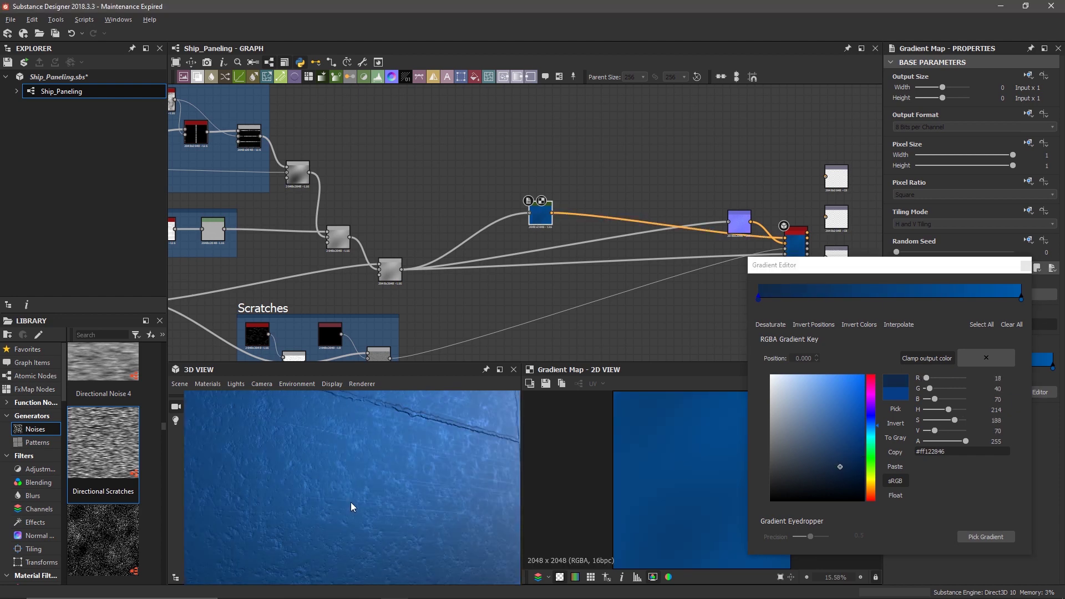
Close the gradient editor and set the base material's Metallic value to 105, checking the paint in the 3D view
drag(361, 491, 335, 490)
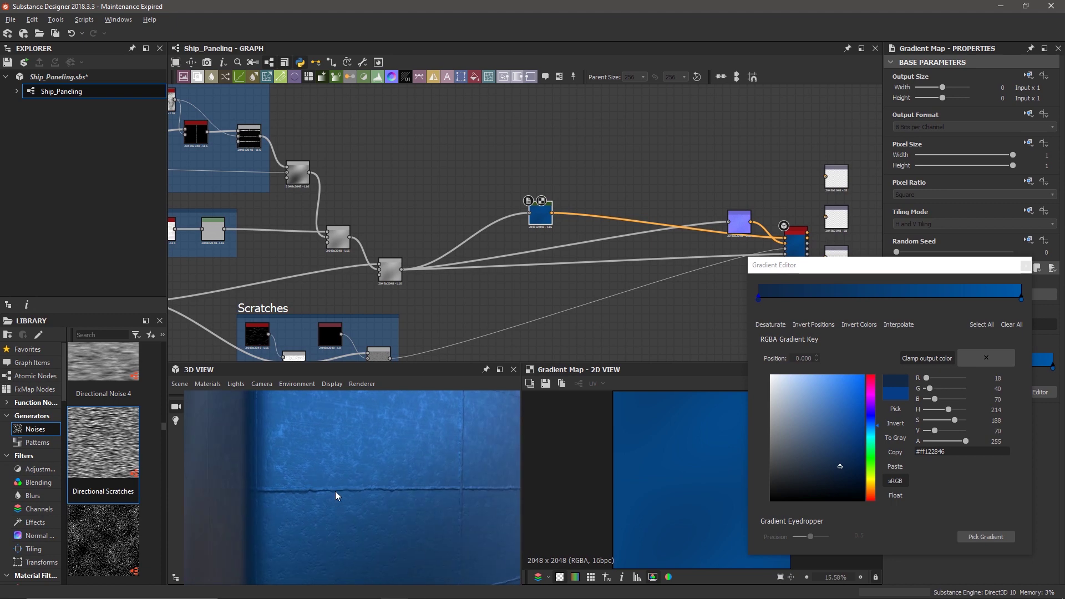
drag(957, 271, 890, 272)
click(955, 284)
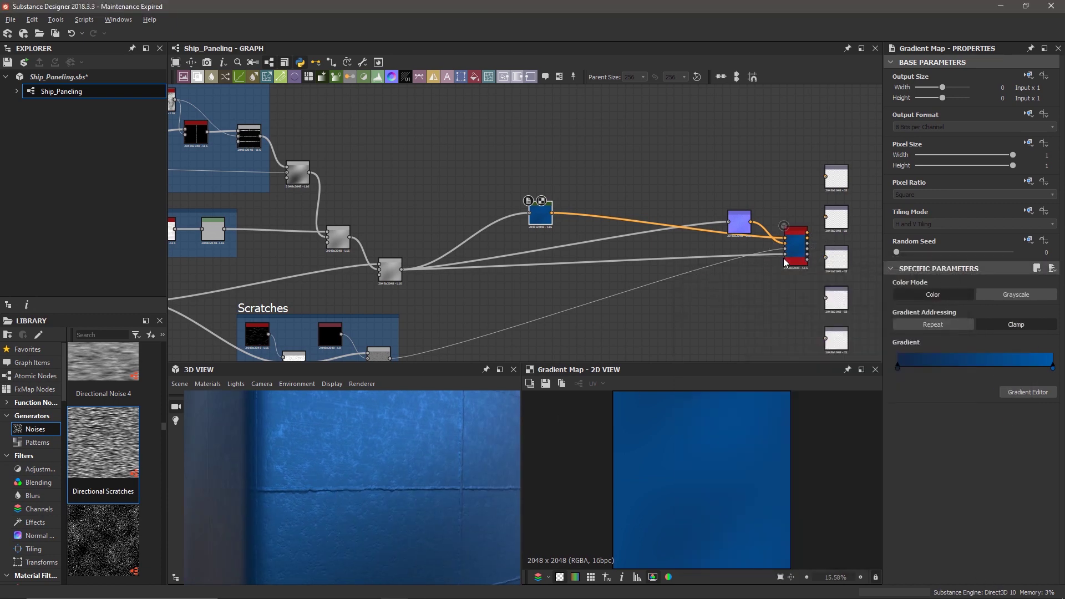
click(793, 256)
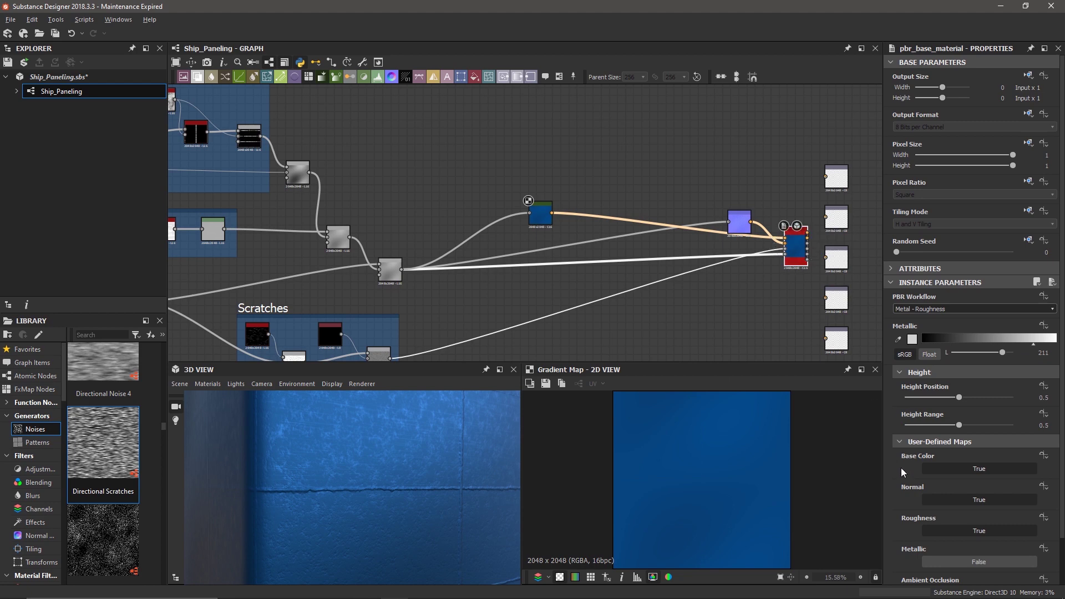
click(1026, 339)
drag(1025, 340, 977, 351)
mouse_move(419, 452)
ctrl+shift+right_down()
mouse_move(377, 460)
mouse_move(411, 462)
ctrl+shift+right_up()
mouse_move(411, 462)
shift+mouse_down()
mouse_move(383, 464)
mouse_move(395, 463)
shift+mouse_up()
ctrl+shift+right_drag(395, 463, 381, 465)
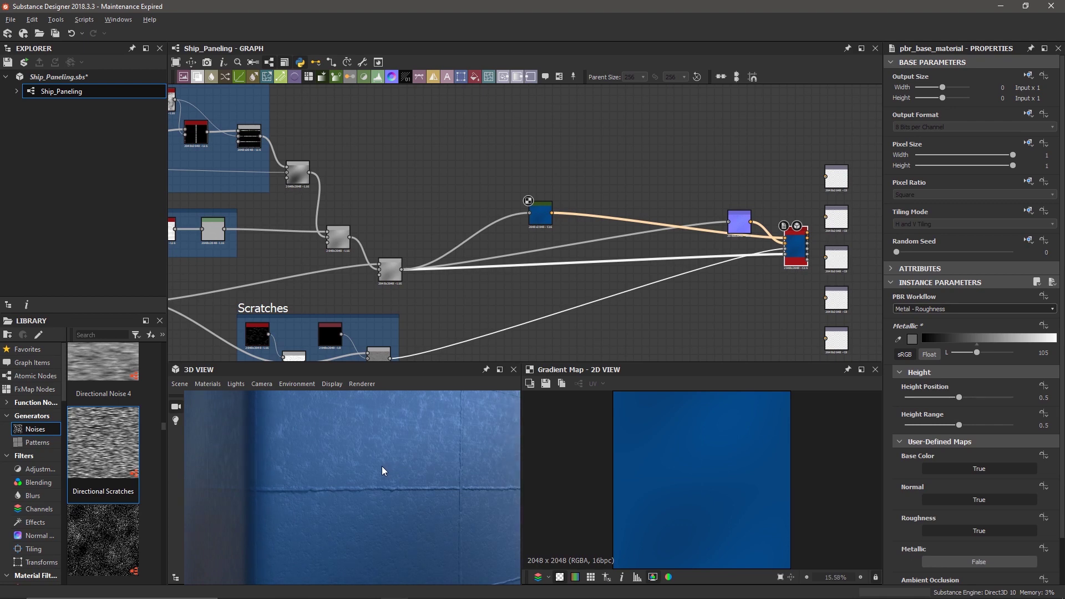
Undo and redo the Metallic change to compare the blue paint's look up close in the 3D view
scroll(381, 465, down, 4)
mouse_move(377, 472)
mouse_down()
mouse_move(382, 492)
mouse_move(373, 463)
mouse_up()
key(ctrl+z)
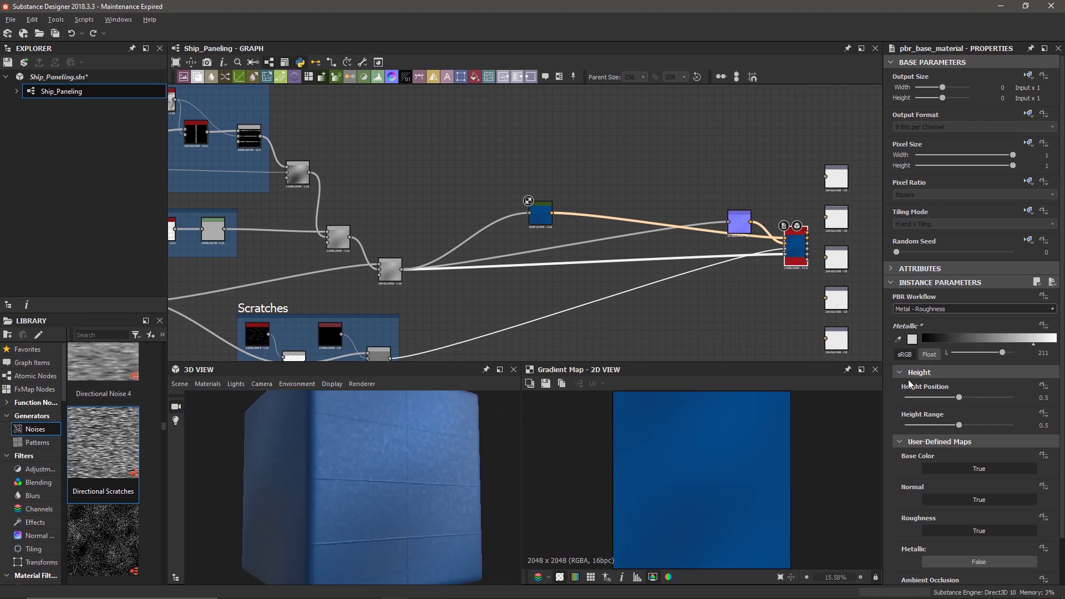
shift+drag(430, 477, 414, 479)
scroll(415, 479, up, 5)
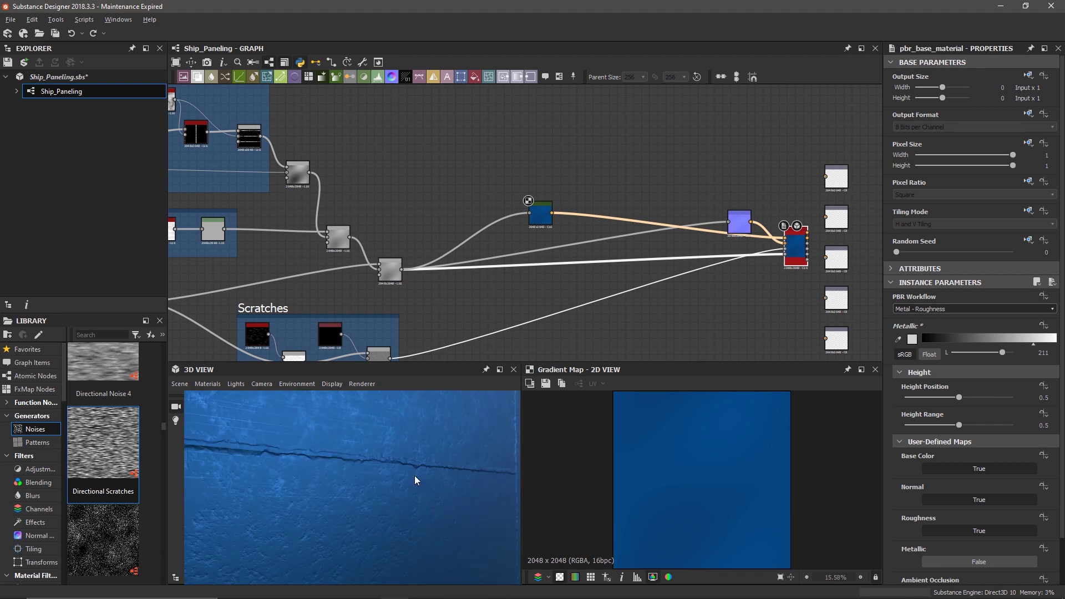
scroll(414, 475, down, 5)
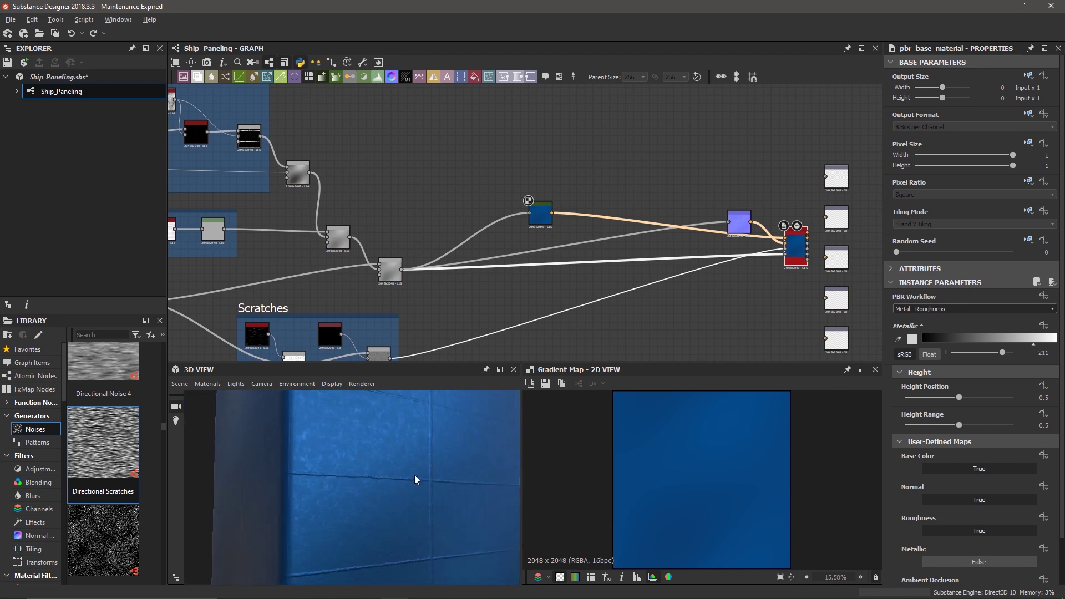
click(93, 33)
drag(378, 425, 346, 463)
scroll(378, 468, up, 5)
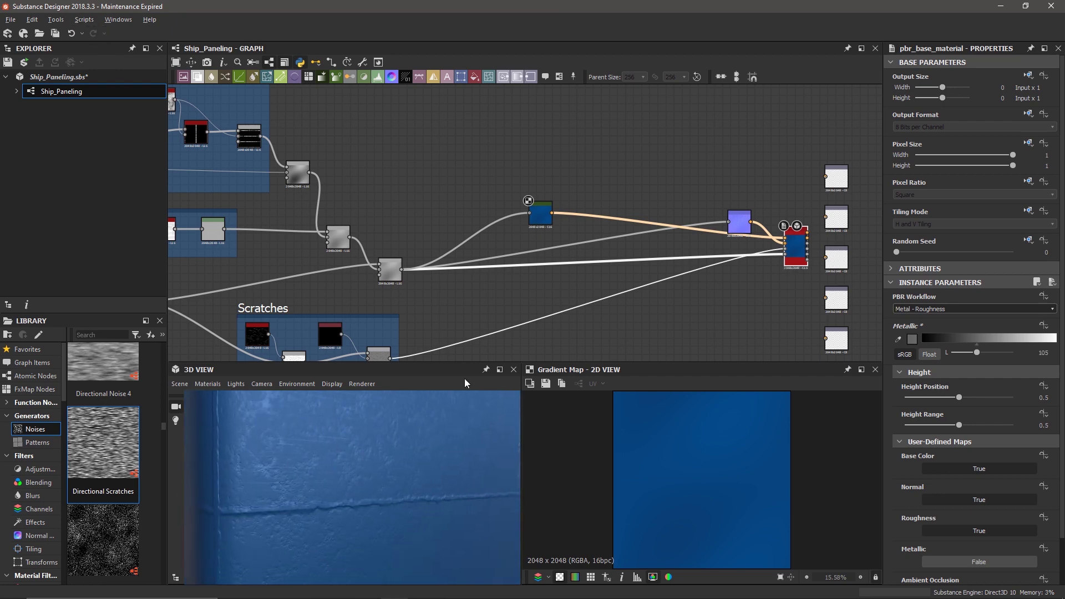
Select the Gradient Map and switch to the reference photo to examine the ship hull's paint colors
click(545, 220)
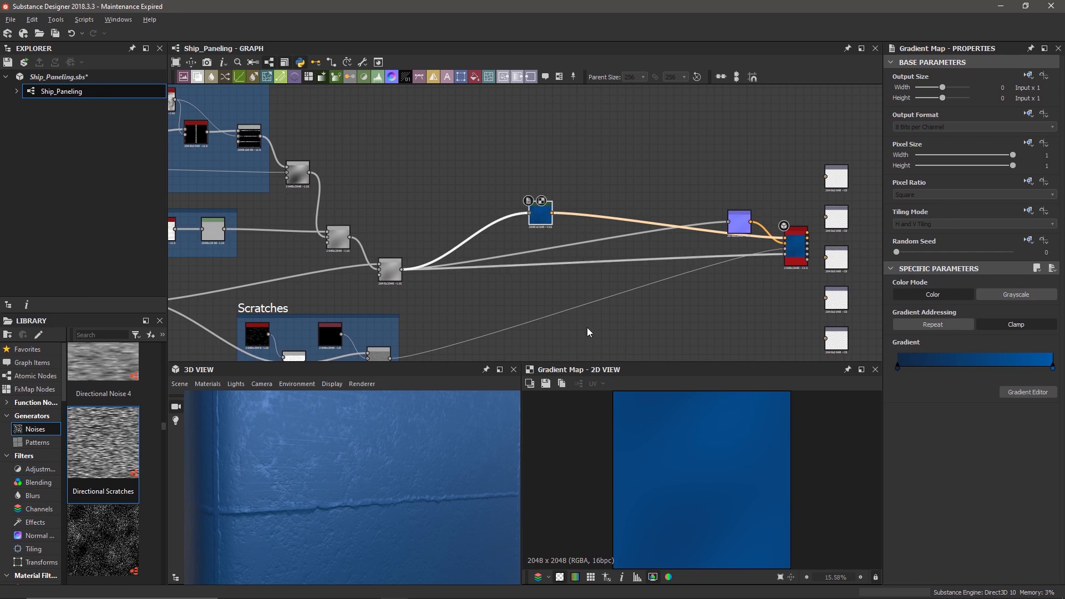
scroll(437, 487, down, 5)
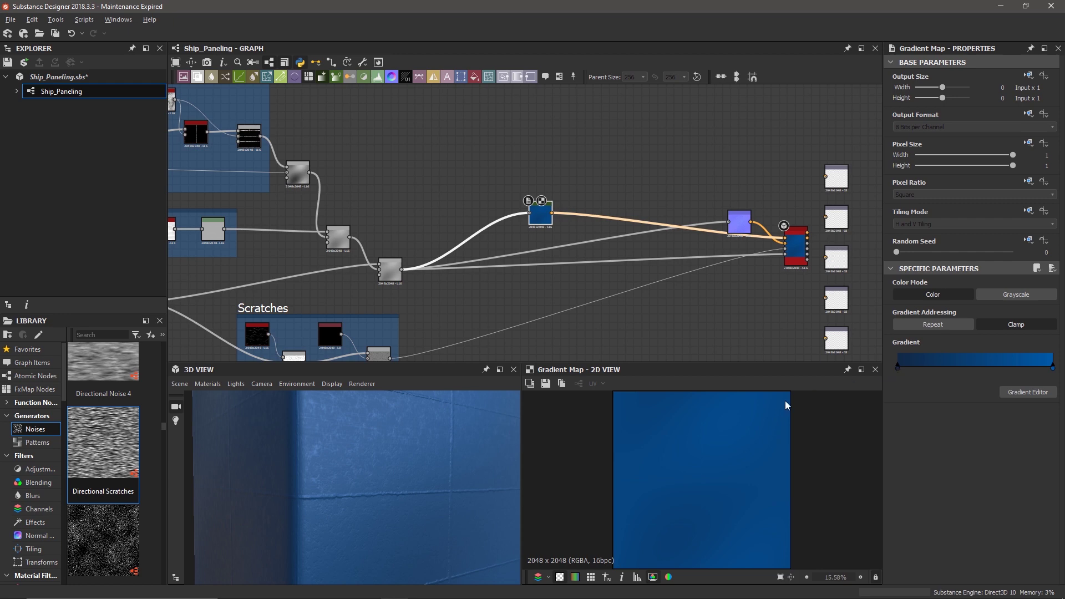
key(alt+Tab)
key(alt+Tab)
scroll(620, 405, down, 4)
middle_drag(597, 415, 654, 314)
scroll(606, 363, up, 3)
click(607, 362)
scroll(607, 361, up, 5)
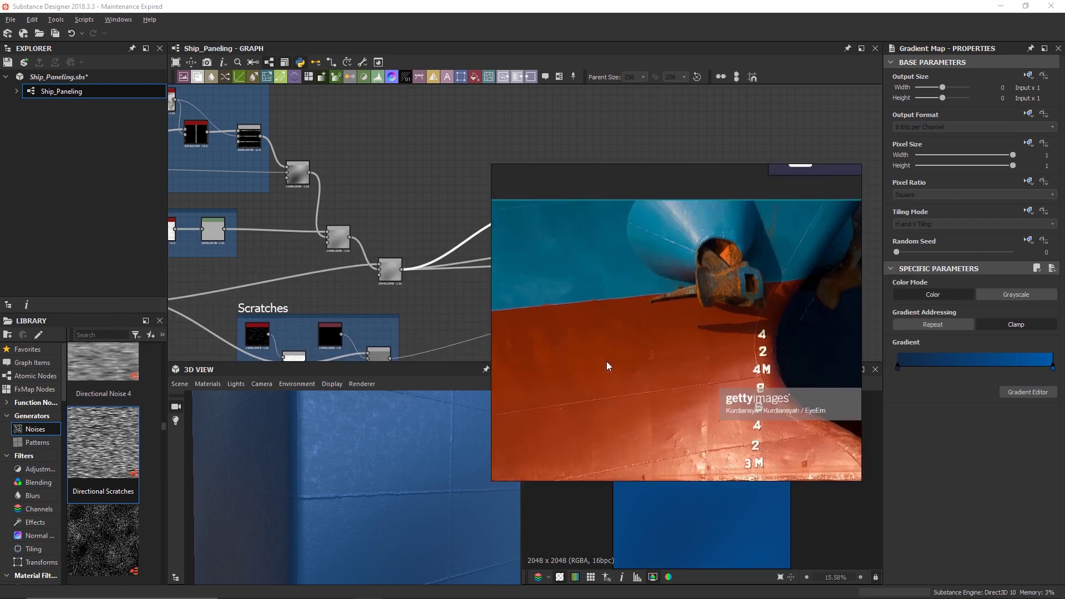
middle_drag(635, 418, 646, 373)
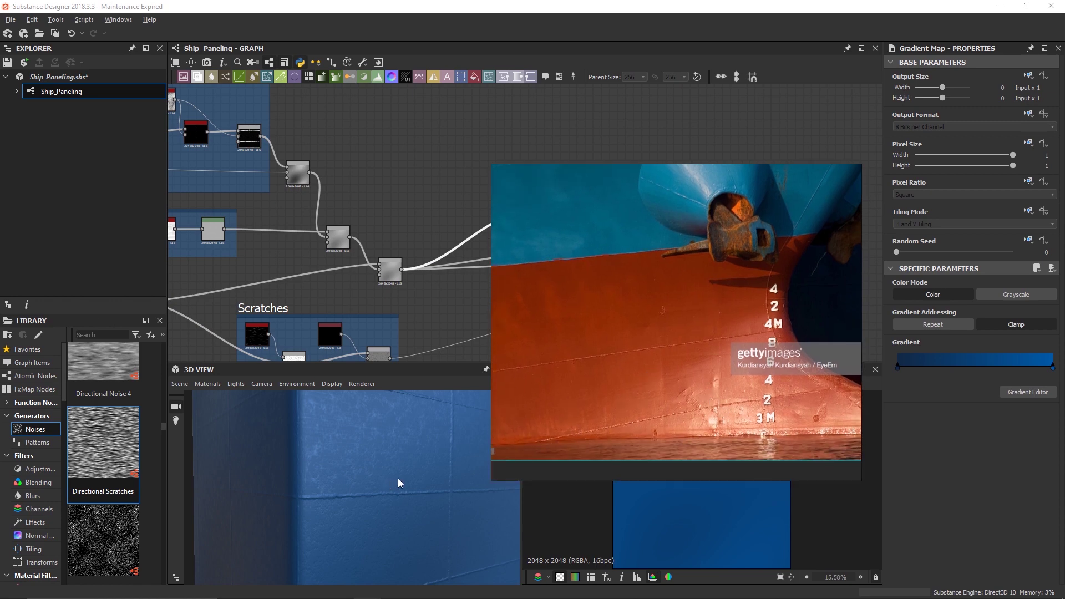
click(906, 422)
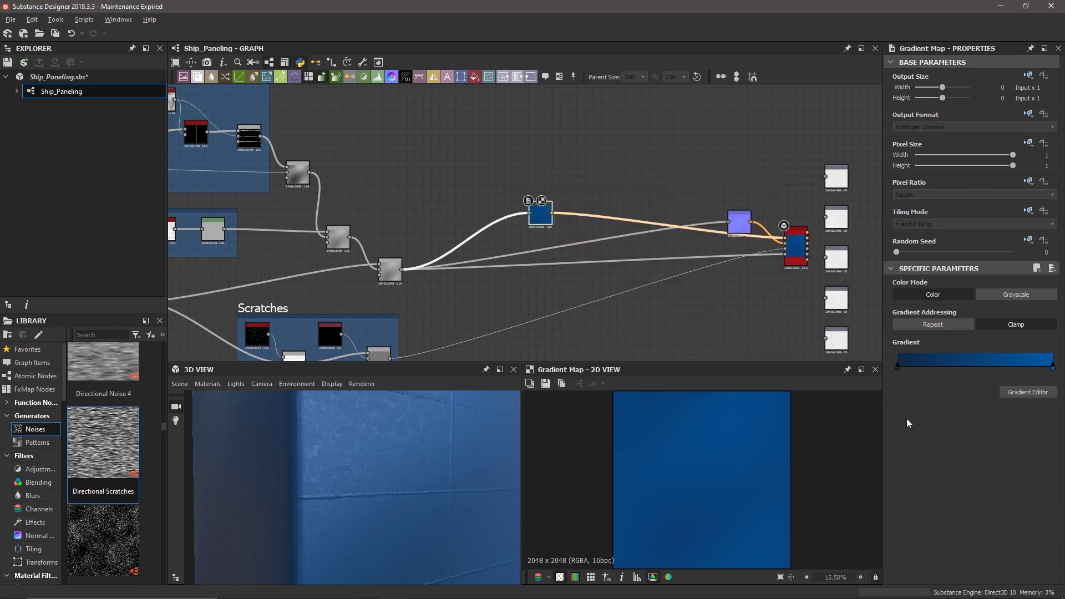
Set the Gradient Map's key at position 0 to dark red #8c1f1c and close the gradient editor
double_click(897, 366)
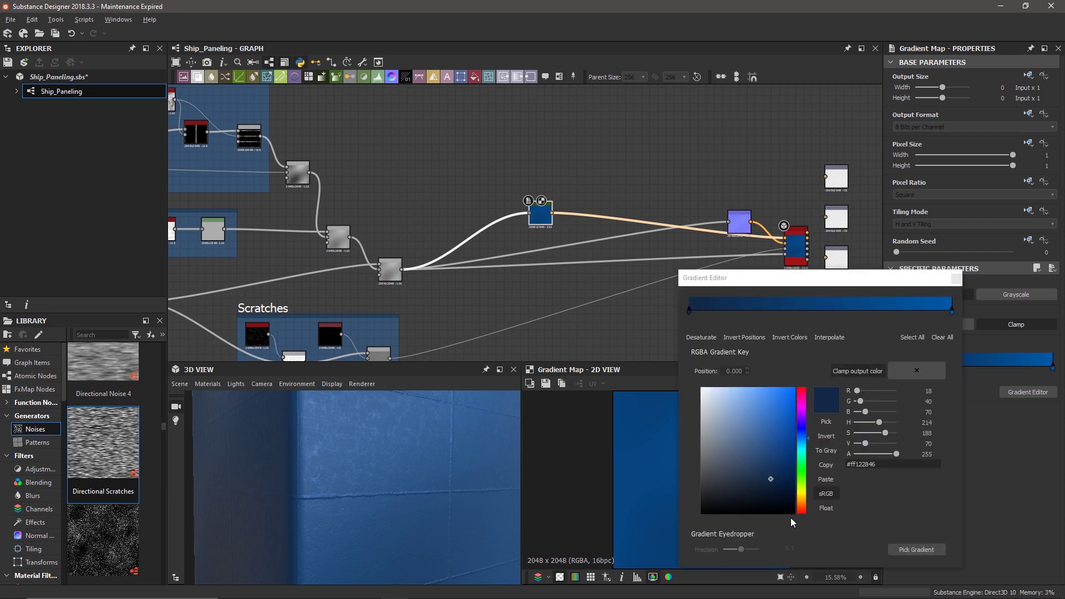
drag(803, 505, 802, 513)
drag(776, 456, 769, 444)
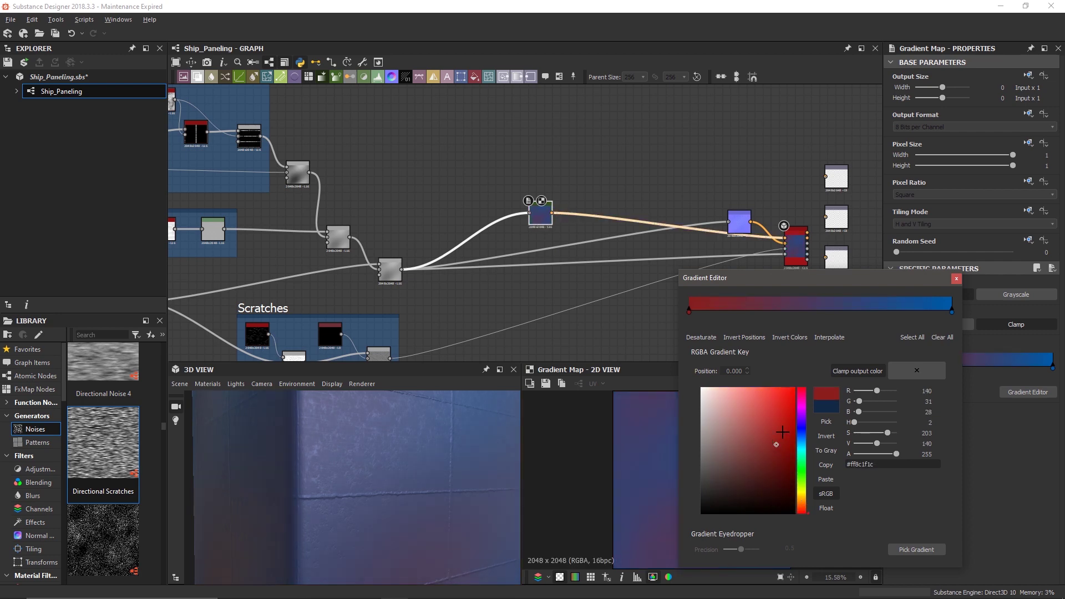
click(956, 279)
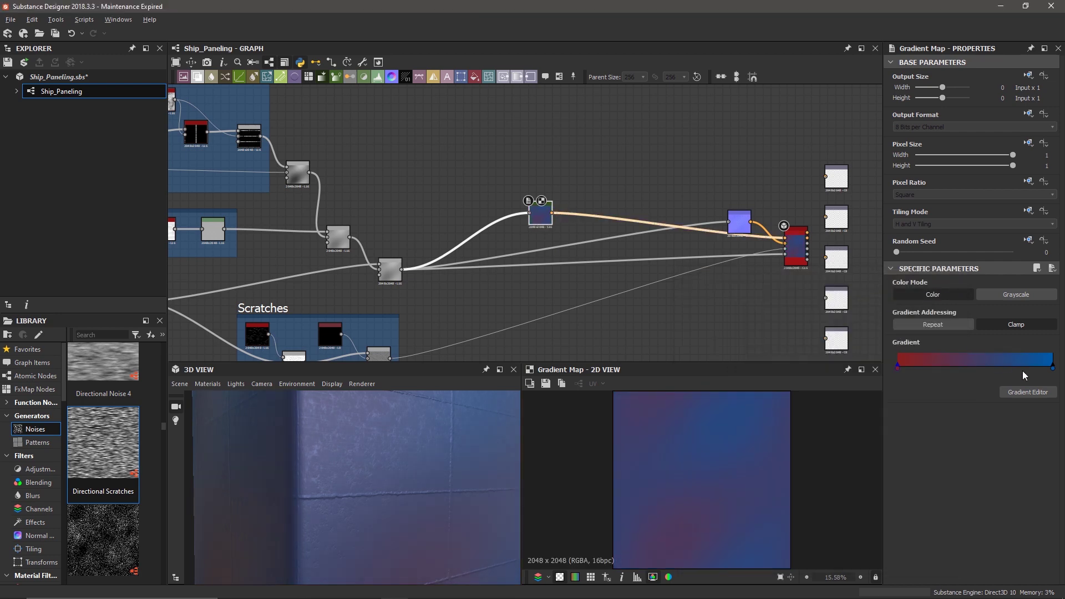
Set the gradient key at position 1 to orange-red #b32b08 and inspect the paint on the cube
click(1053, 368)
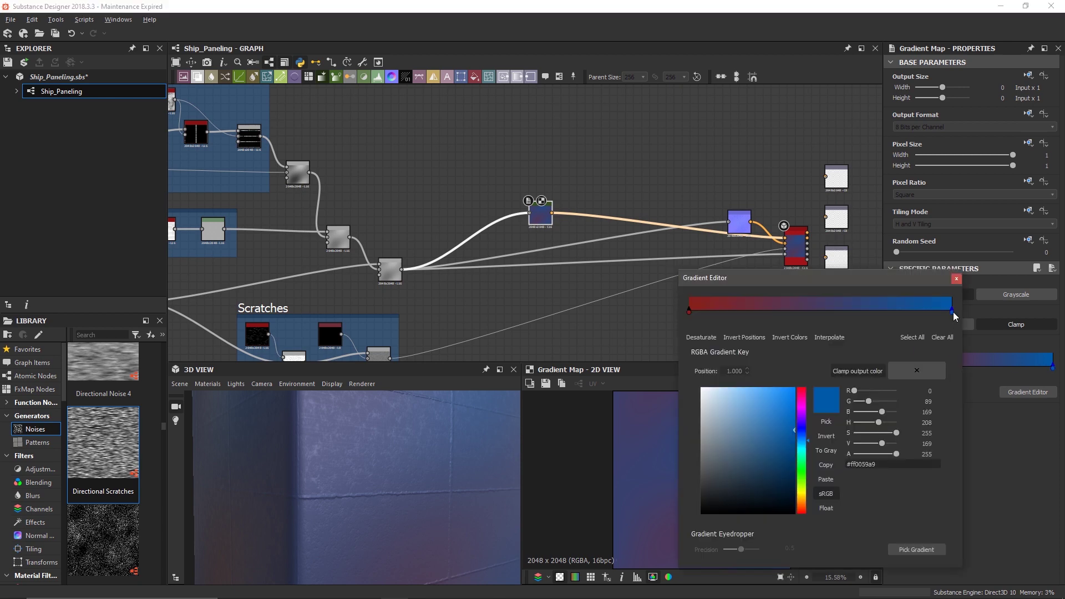
click(801, 512)
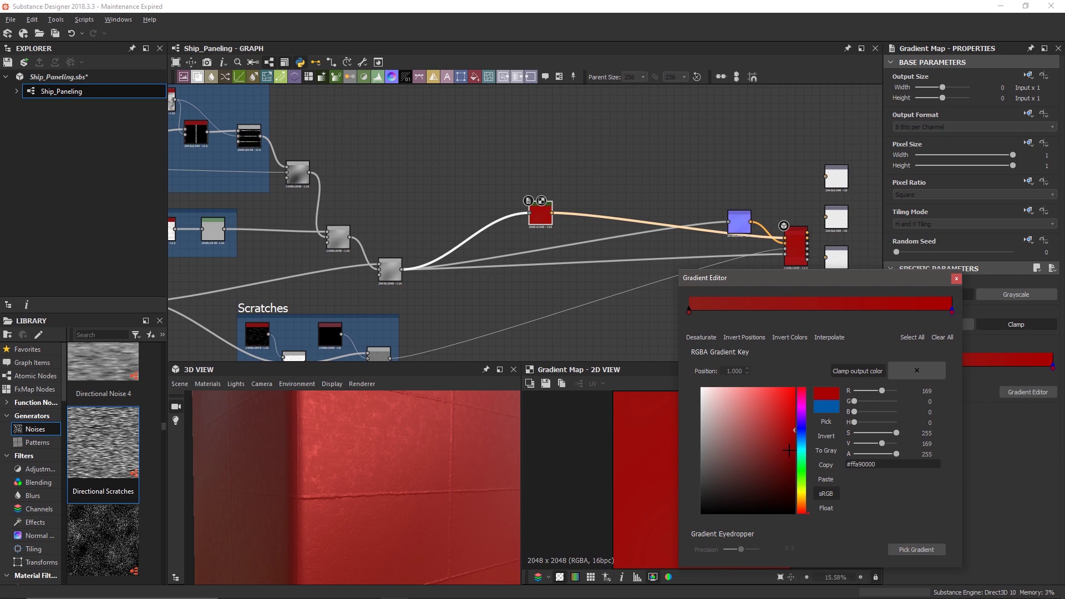
scroll(400, 479, down, 5)
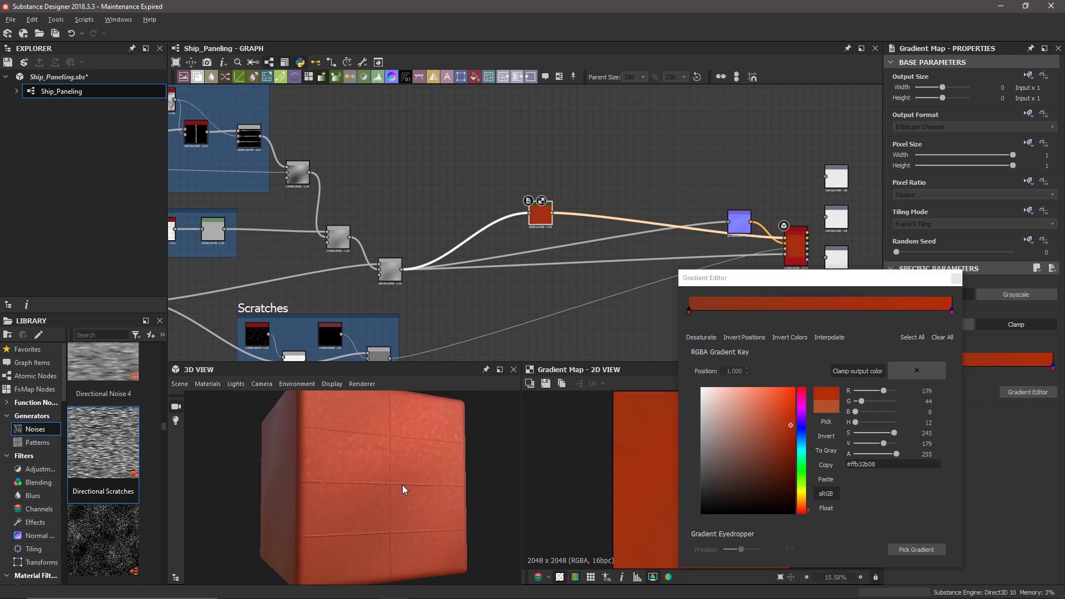
scroll(395, 499, up, 5)
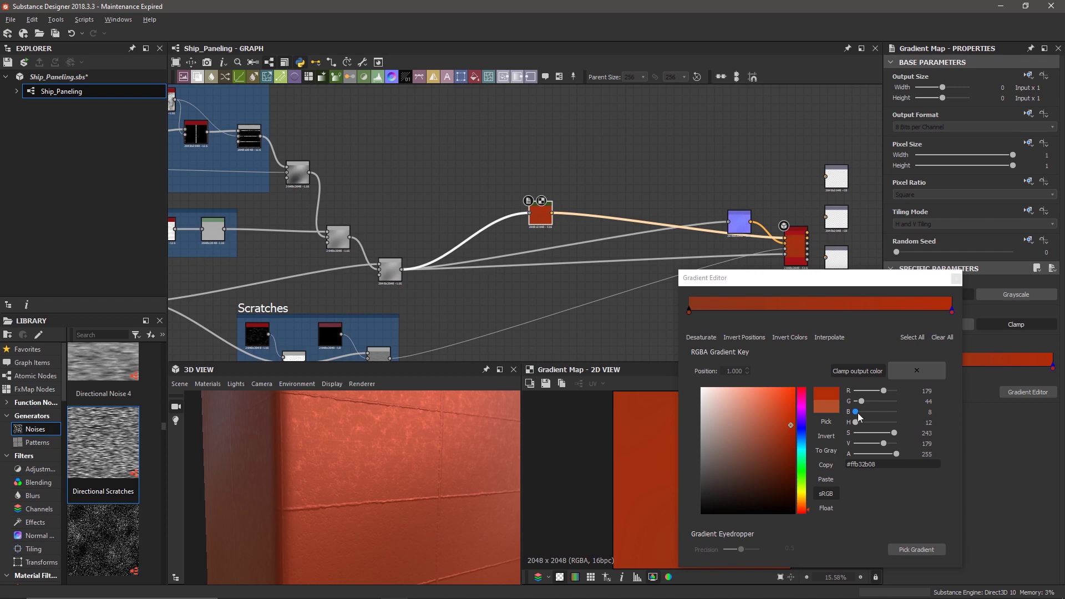
Recolor the gradient in neutral grays, with dark gray #4d4d4d at position 0 and a light gray at position 1
drag(777, 426, 695, 424)
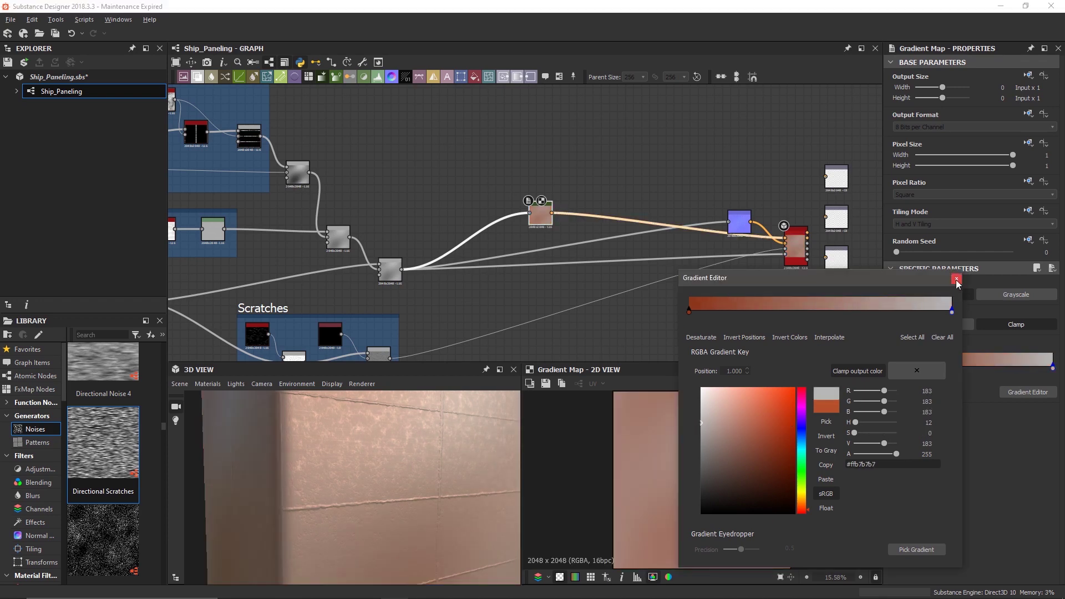
click(689, 311)
mouse_move(743, 447)
mouse_down()
mouse_move(642, 476)
mouse_move(638, 494)
mouse_move(632, 474)
mouse_up()
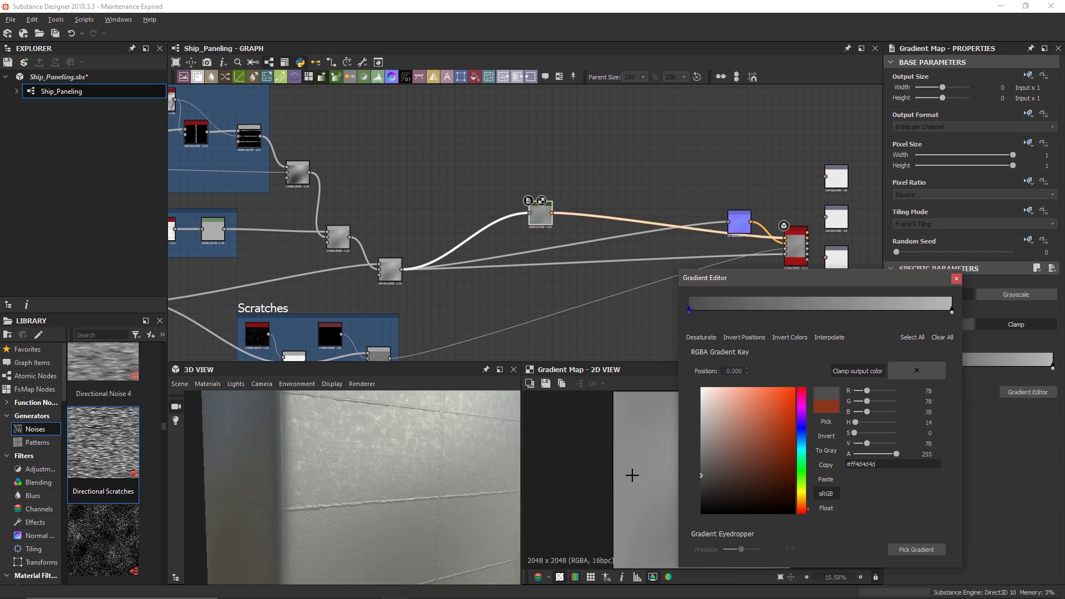
click(952, 312)
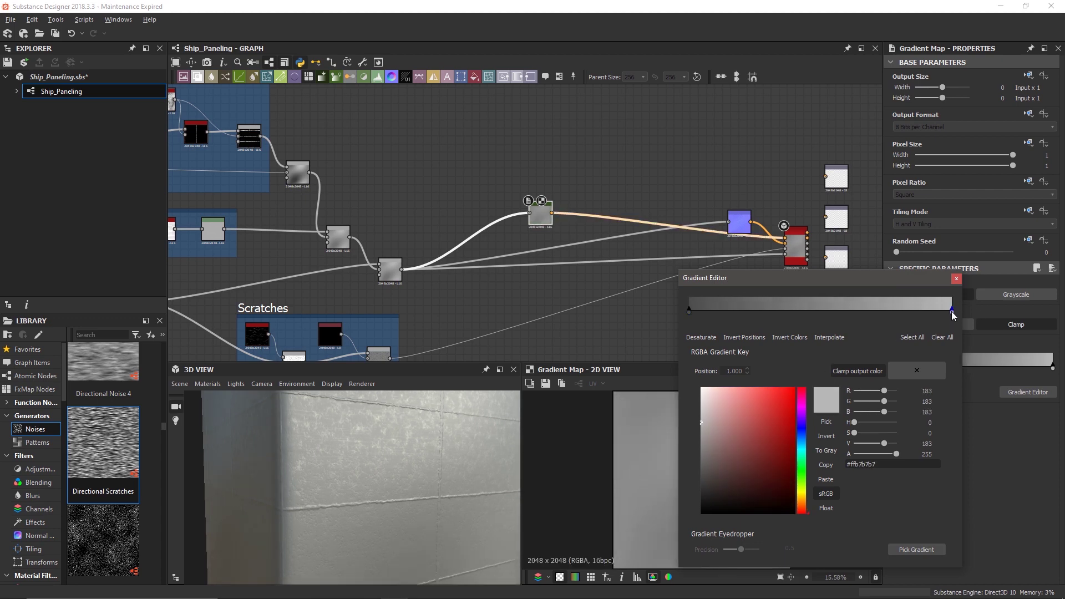
drag(698, 413, 697, 408)
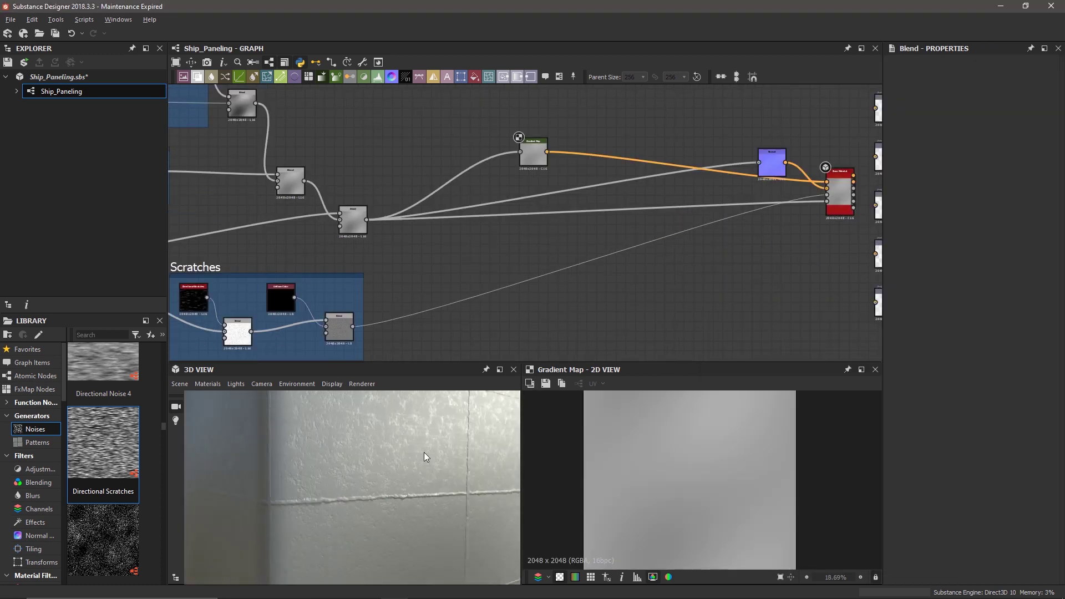
Open the base material's output in the 2D view and set its user-defined Base Color map to True
drag(424, 451, 392, 450)
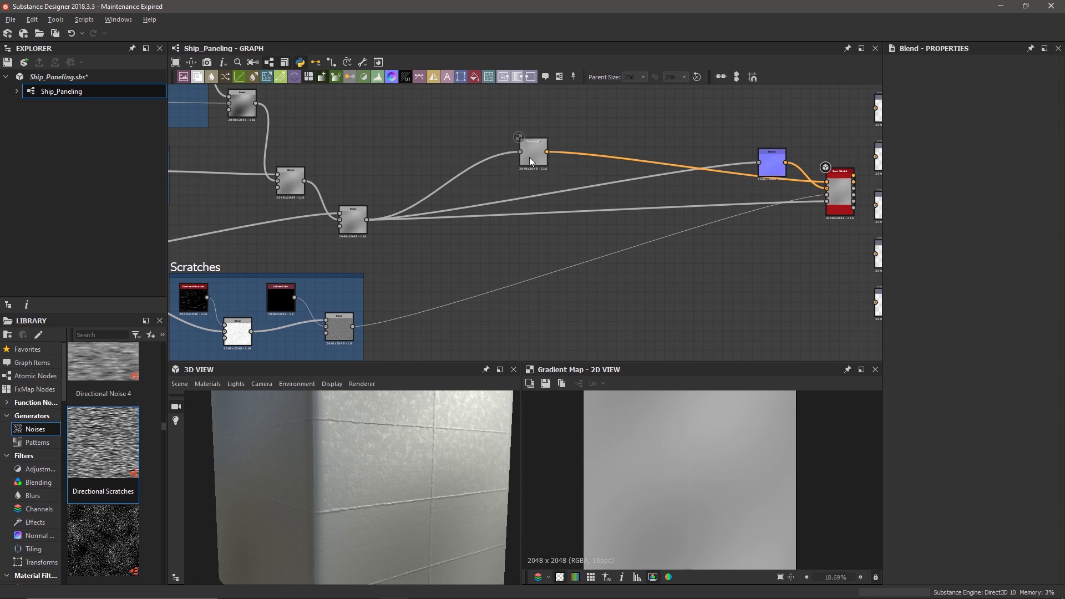
click(529, 158)
double_click(840, 194)
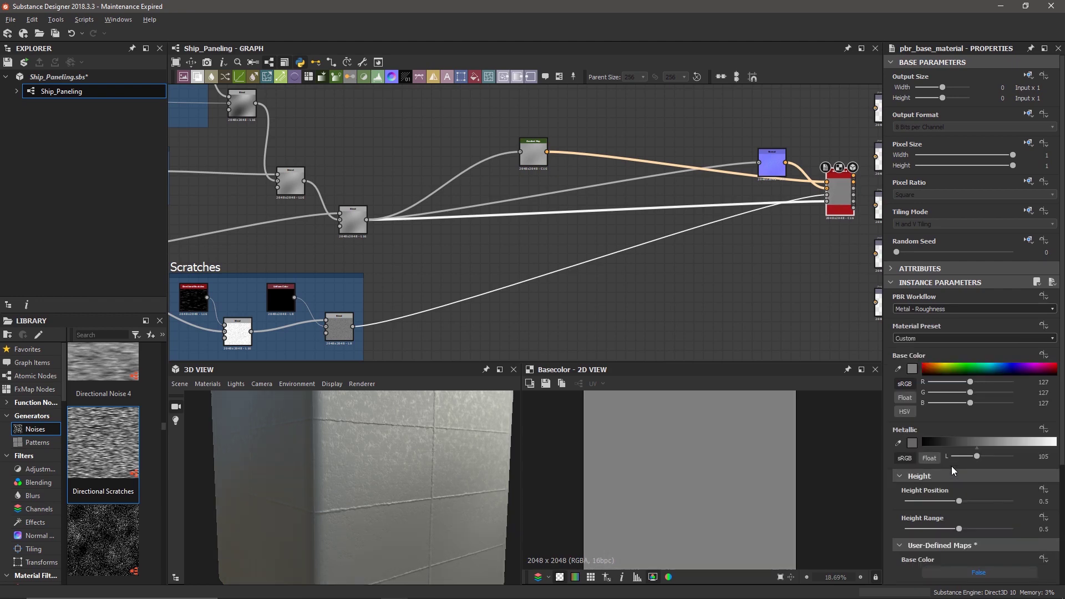
scroll(421, 454, up, 5)
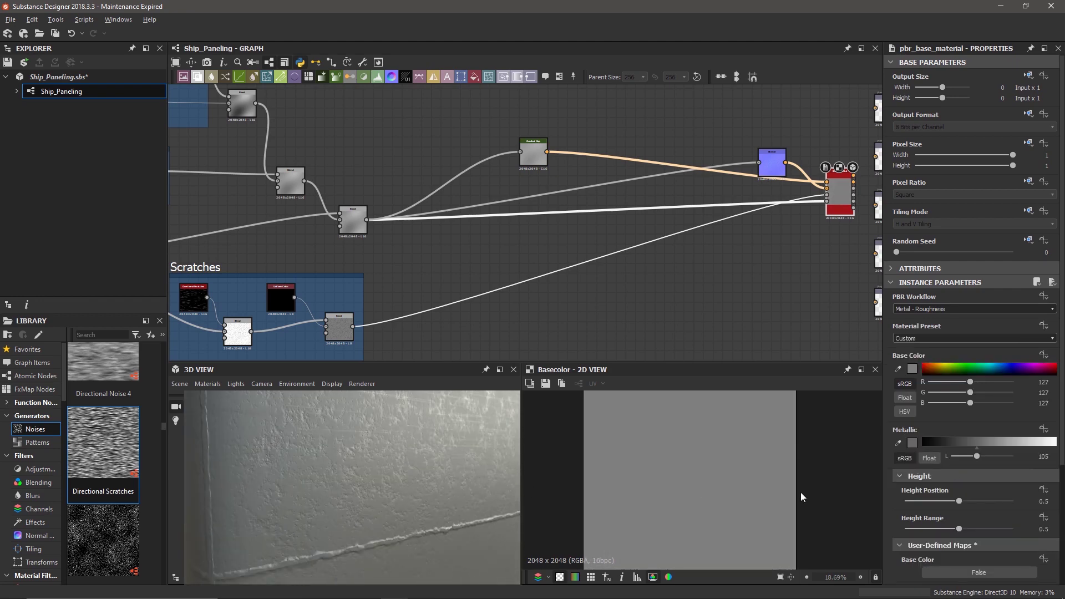
click(977, 572)
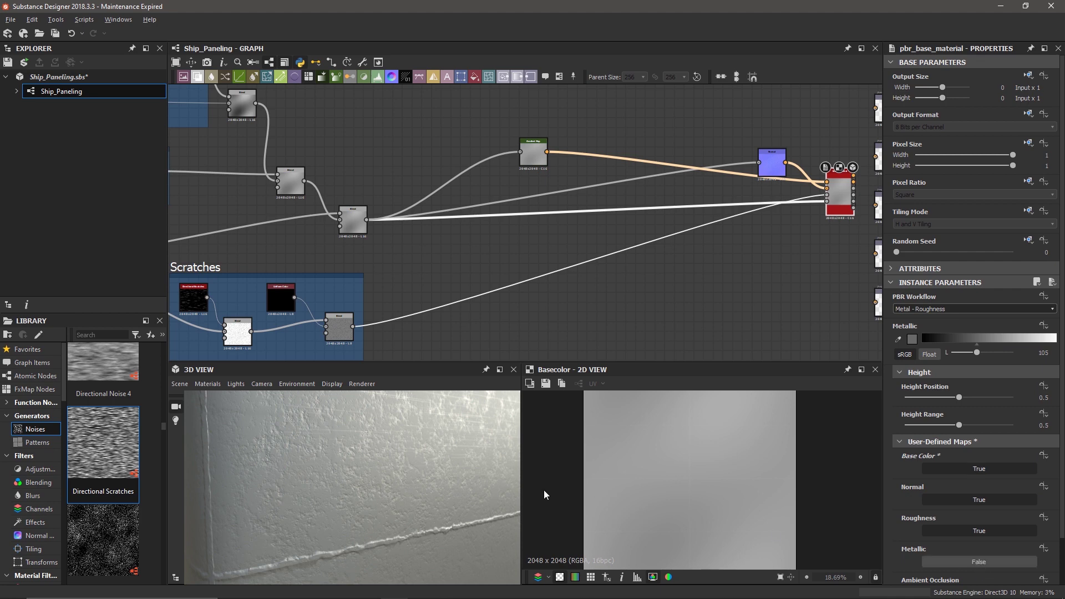
Compare the gray paneling in the 3D view with the reference photo of the painted hull
scroll(399, 511, down, 3)
drag(378, 538, 377, 530)
scroll(378, 527, down, 2)
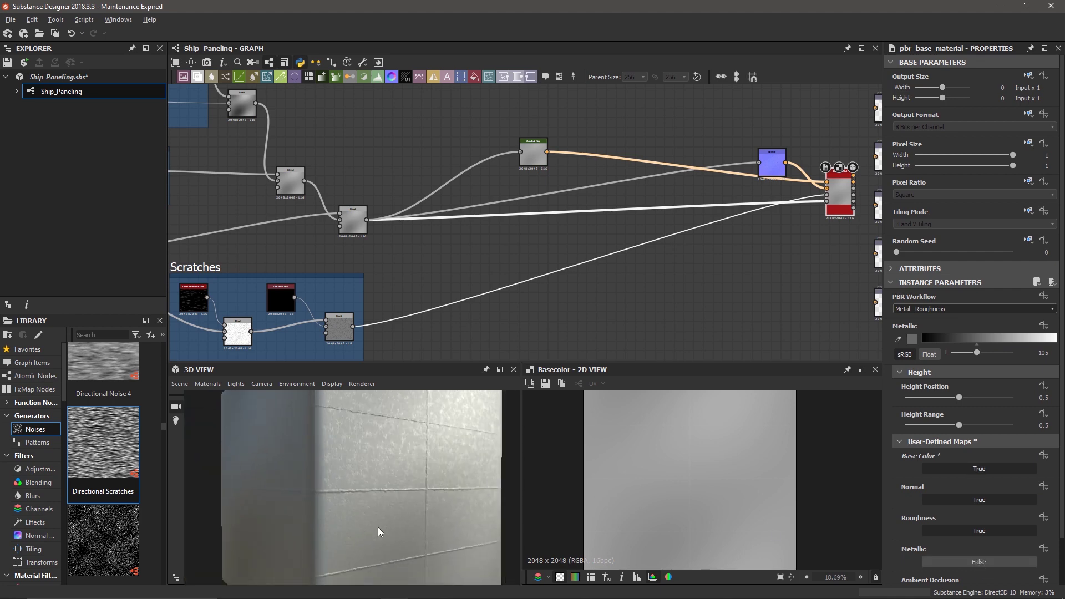
key(alt+Tab)
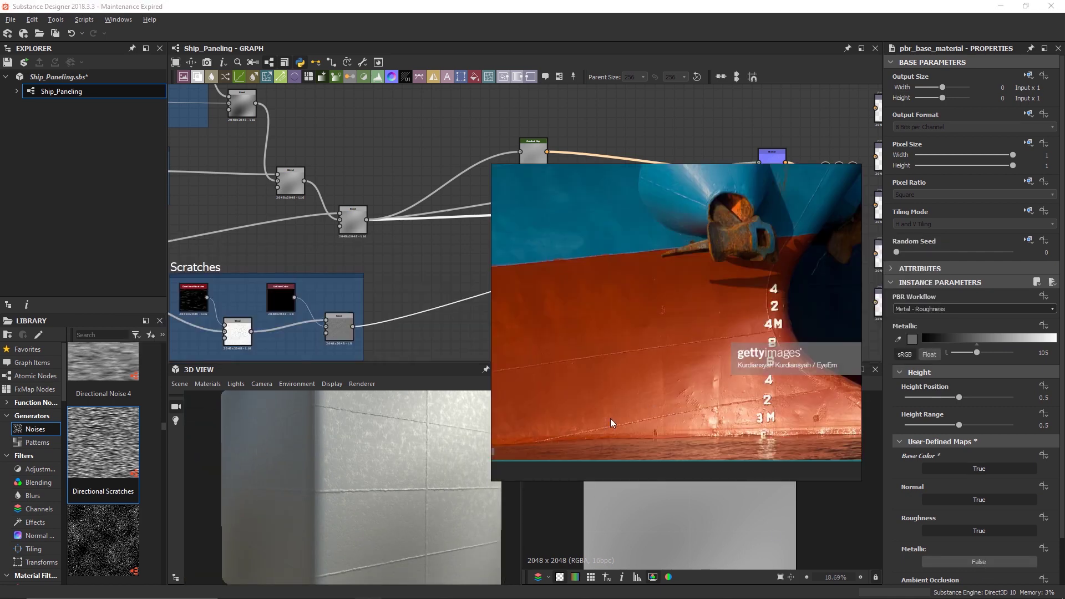
scroll(612, 401, down, 5)
scroll(717, 384, up, 4)
mouse_move(421, 475)
mouse_down()
mouse_move(374, 478)
mouse_move(407, 475)
mouse_up()
mouse_move(407, 474)
ctrl+shift+right_down()
mouse_move(395, 478)
mouse_move(409, 478)
ctrl+shift+right_up()
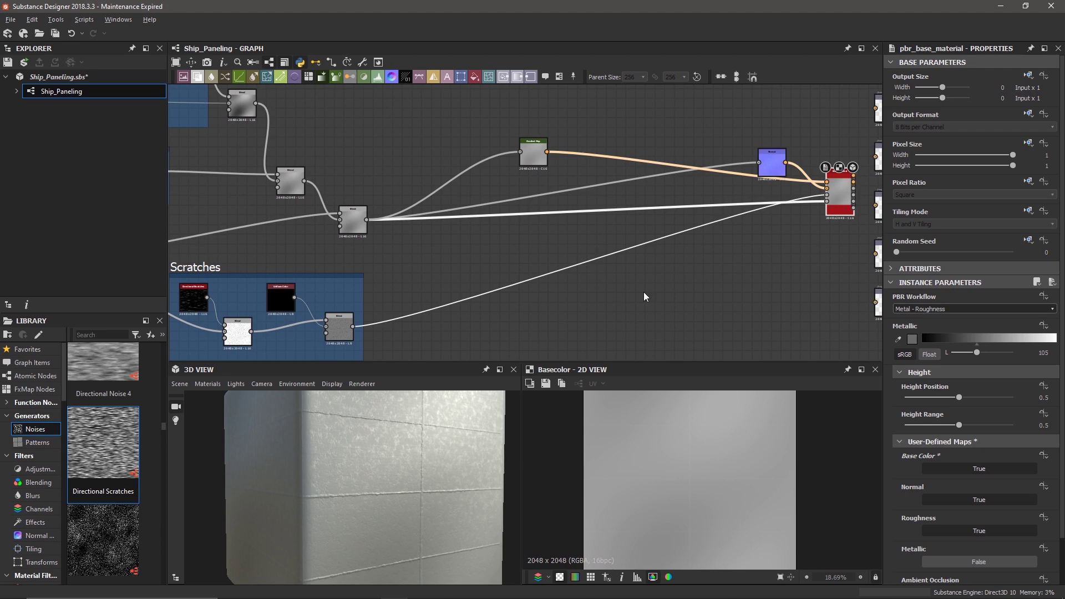
Set the opacity of the last Blend in the Scratches frame to 0.56 and check the surface in 3D
middle_drag(692, 286, 638, 282)
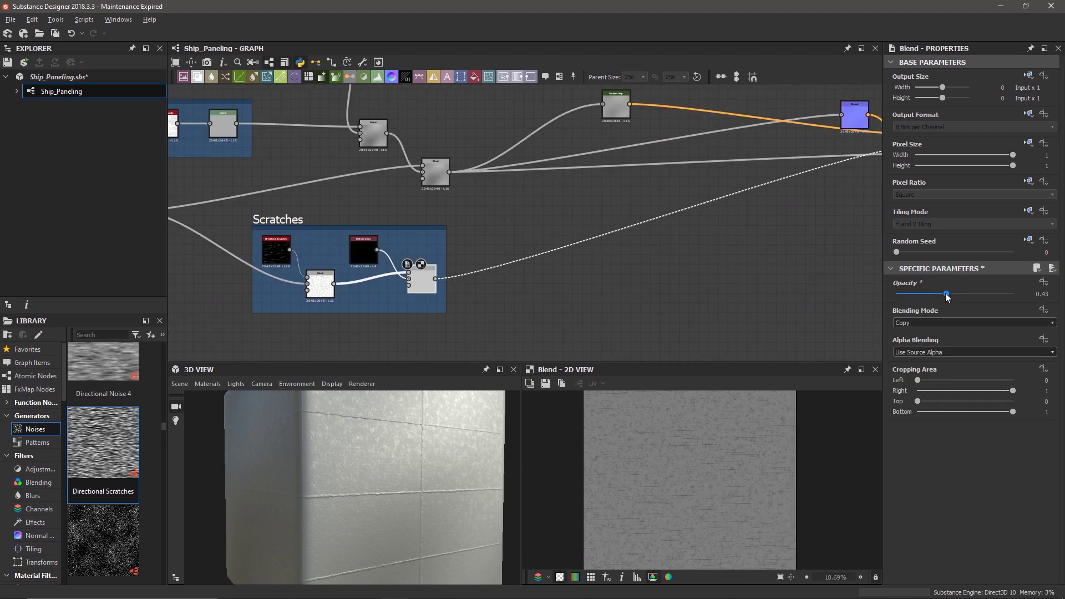
mouse_move(943, 294)
mouse_down()
mouse_move(972, 298)
mouse_move(960, 294)
mouse_up()
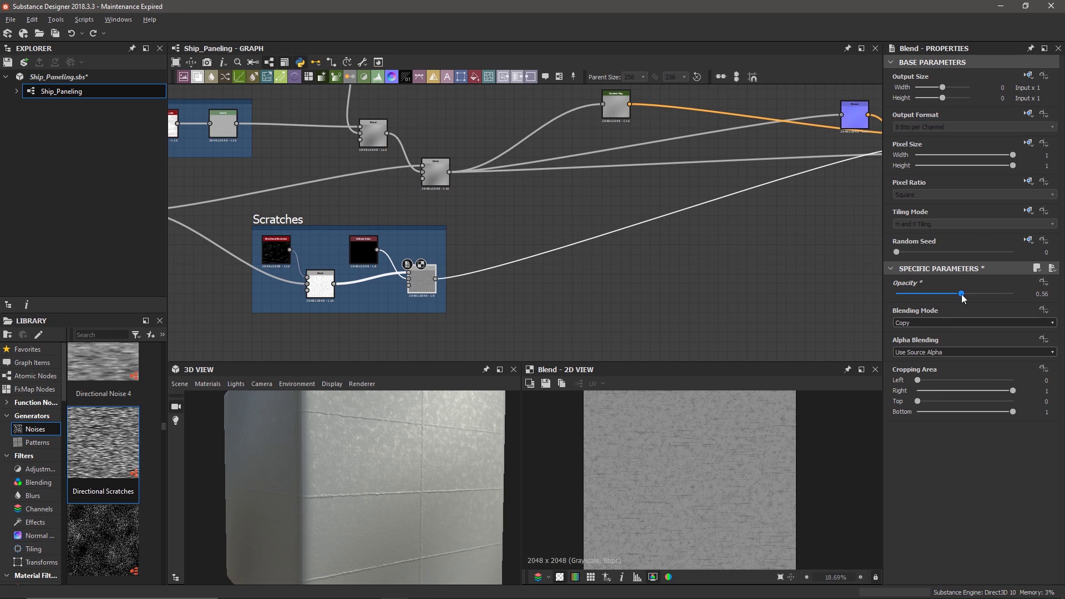
ctrl+shift+right_drag(421, 424, 425, 446)
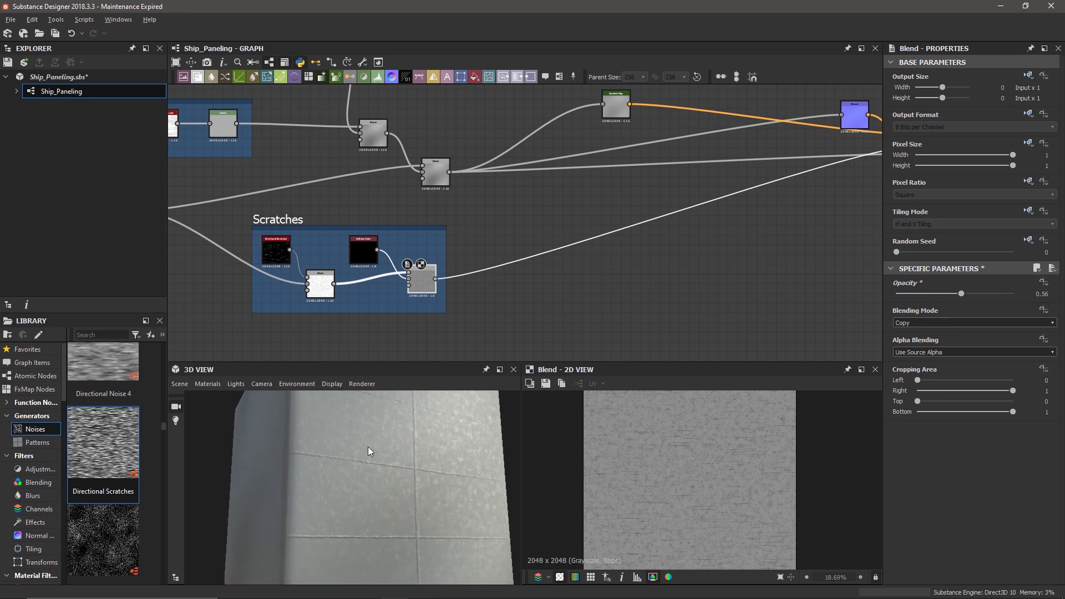
scroll(368, 452, up, 3)
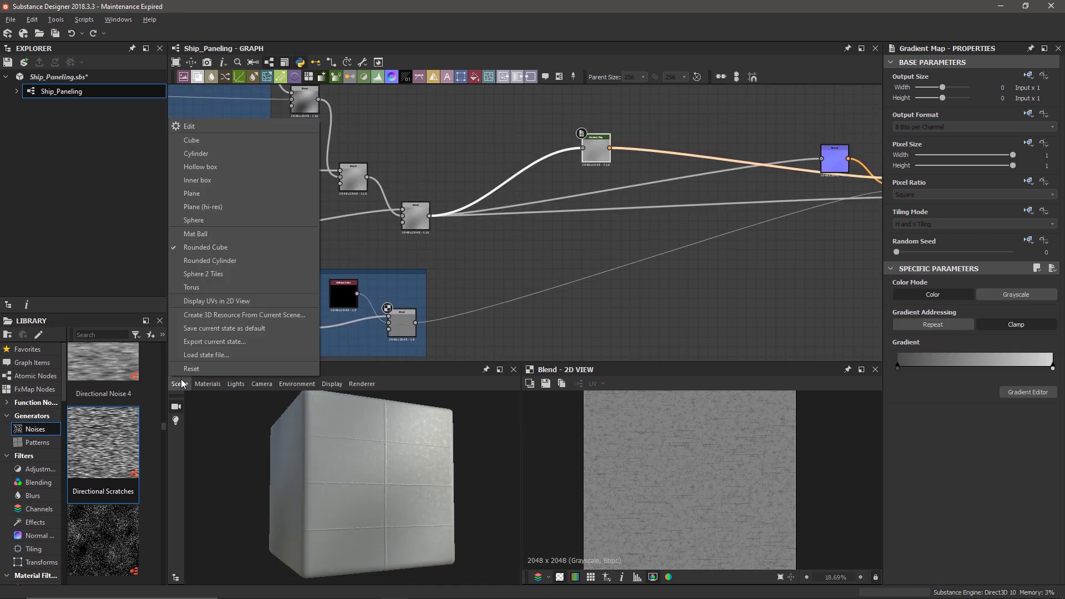
Switch the 3D preview mesh to Sphere 2 Tiles and examine the paneling surface and weld seams up close
click(225, 274)
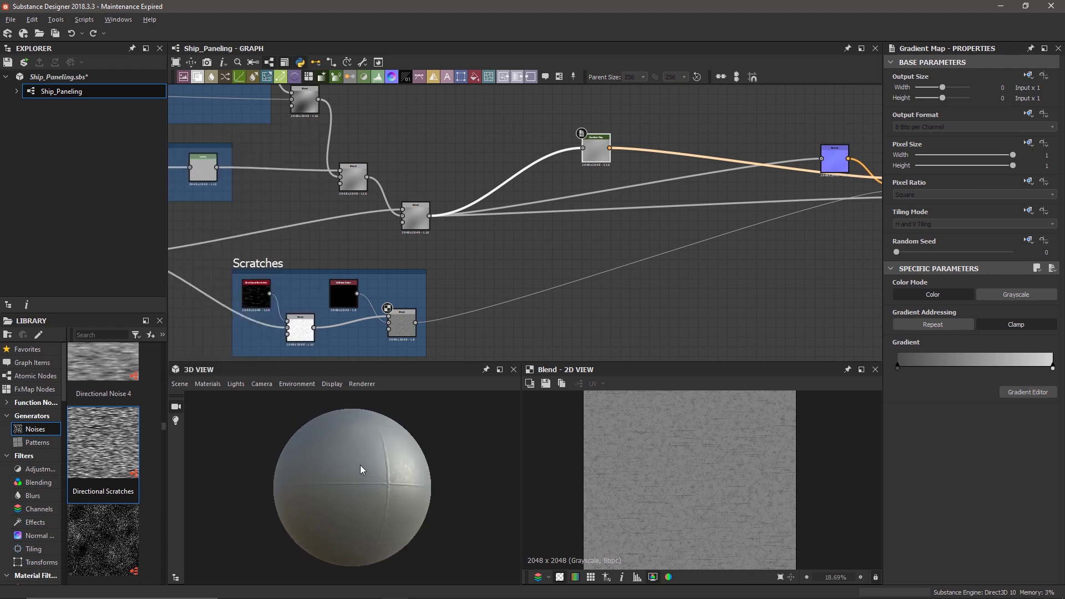
scroll(278, 460, up, 2)
drag(353, 494, 379, 491)
scroll(389, 494, up, 3)
scroll(390, 491, down, 2)
scroll(379, 484, down, 2)
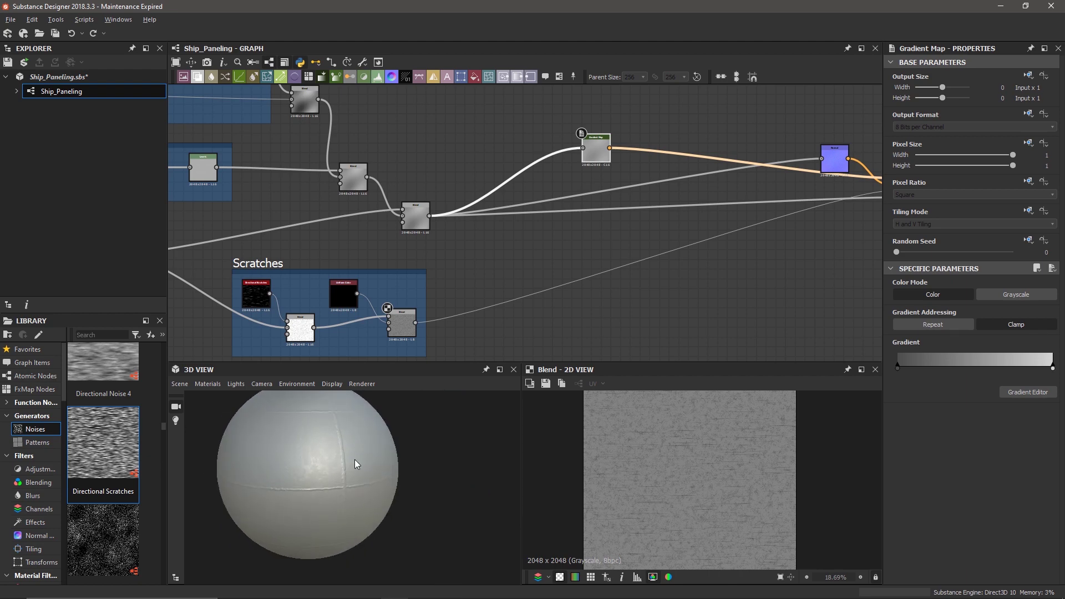
scroll(354, 460, up, 3)
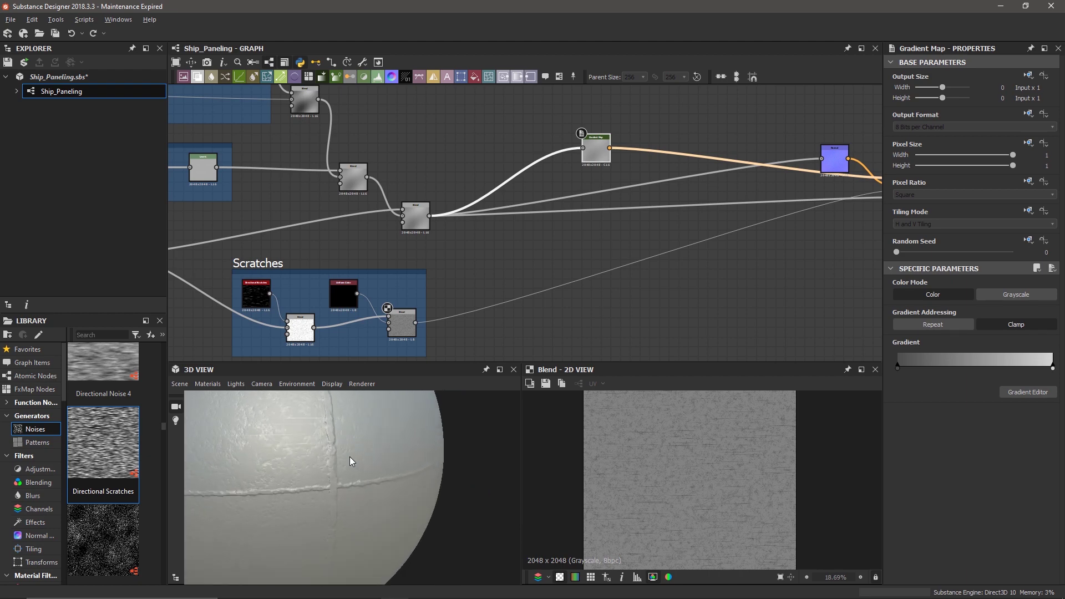
scroll(357, 309, down, 2)
Move the group of graph output nodes farther from the base material node to leave room for the connections
middle_drag(357, 309, 386, 295)
middle_drag(721, 226, 554, 261)
scroll(585, 259, up, 5)
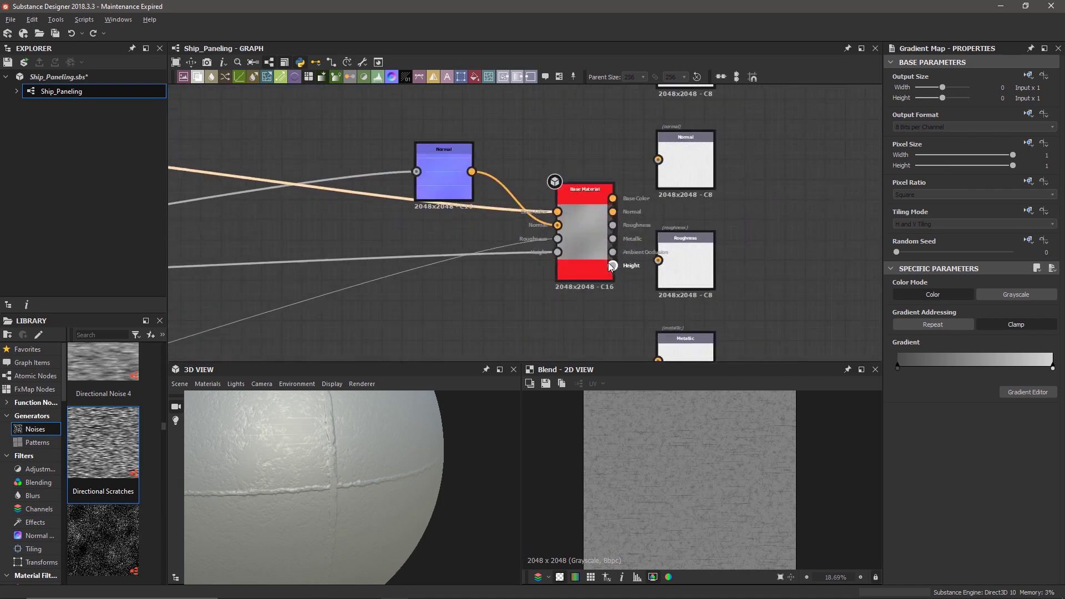
middle_drag(610, 221, 573, 303)
scroll(650, 266, down, 5)
middle_drag(679, 252, 652, 200)
drag(633, 119, 625, 324)
drag(626, 324, 742, 312)
scroll(634, 261, up, 2)
middle_drag(634, 261, 564, 344)
scroll(575, 322, up, 2)
middle_drag(613, 262, 606, 288)
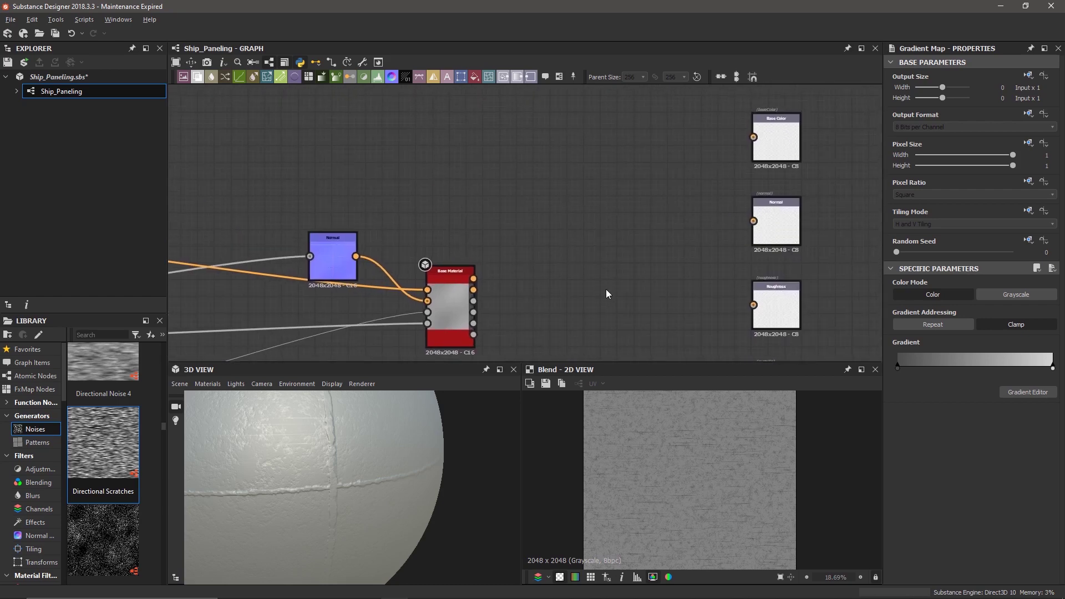
Connect the base material's Base Color, Normal, Roughness, Metallic and Height outputs to the matching graph output nodes
drag(472, 279, 753, 137)
drag(472, 290, 753, 221)
drag(473, 301, 757, 306)
middle_drag(687, 306, 671, 238)
drag(456, 244, 736, 321)
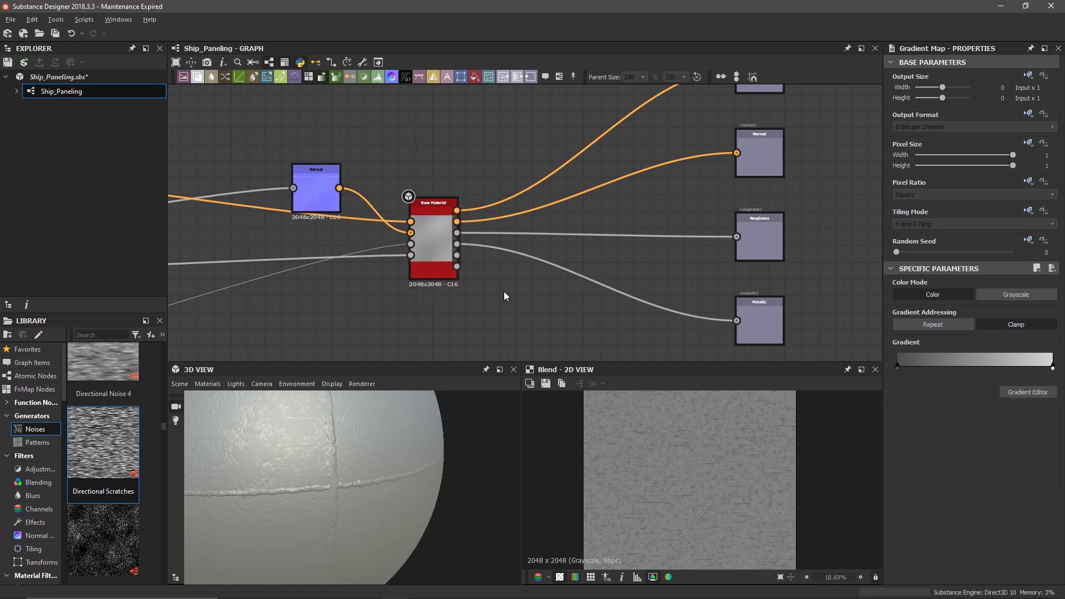
scroll(504, 288, down, 2)
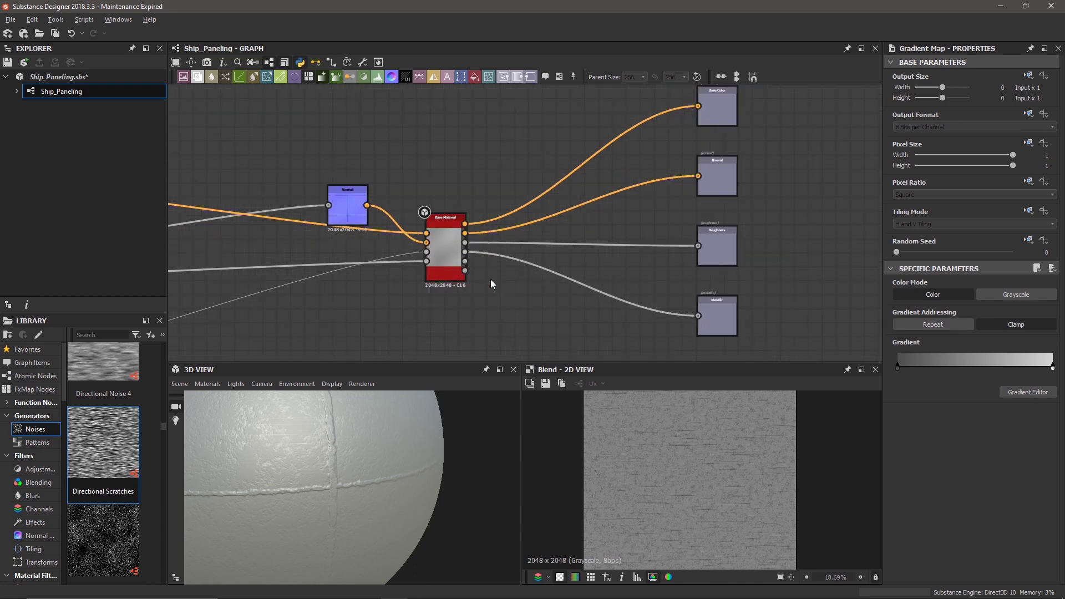
scroll(597, 284, down, 2)
middle_drag(597, 284, 590, 202)
drag(501, 196, 661, 276)
scroll(646, 265, up, 3)
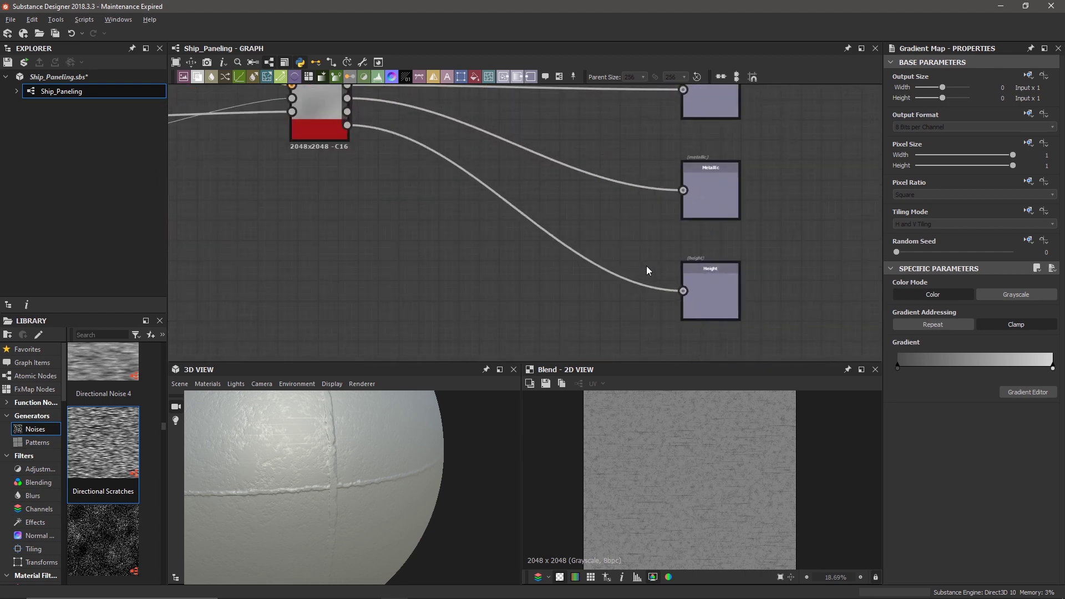
scroll(569, 265, down, 2)
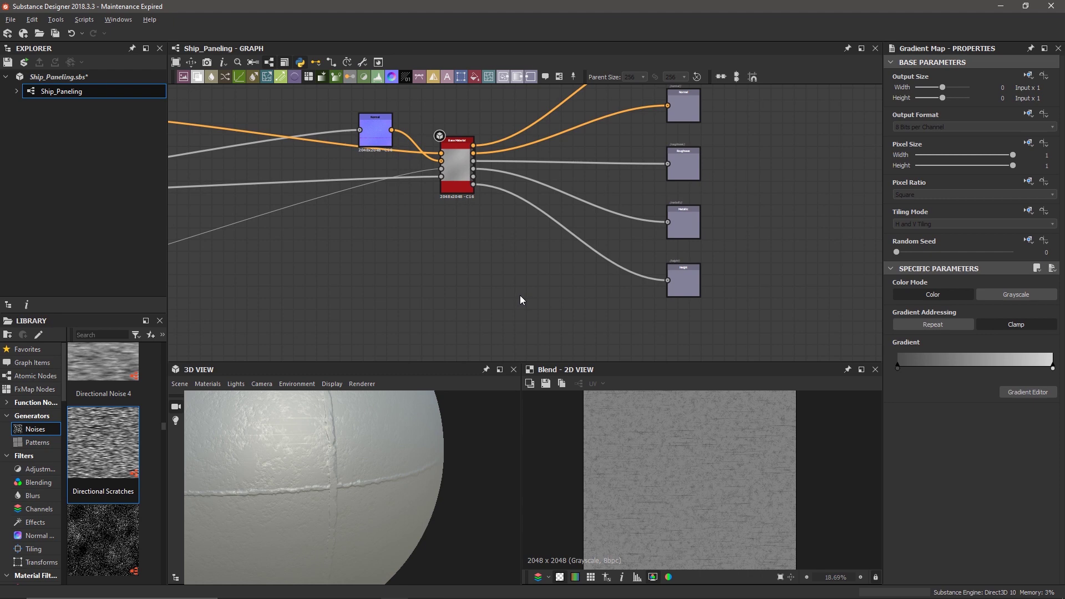
Add another Output node to the graph and place it between the Metallic and Height outputs
key(space)
text(output)
key(Return)
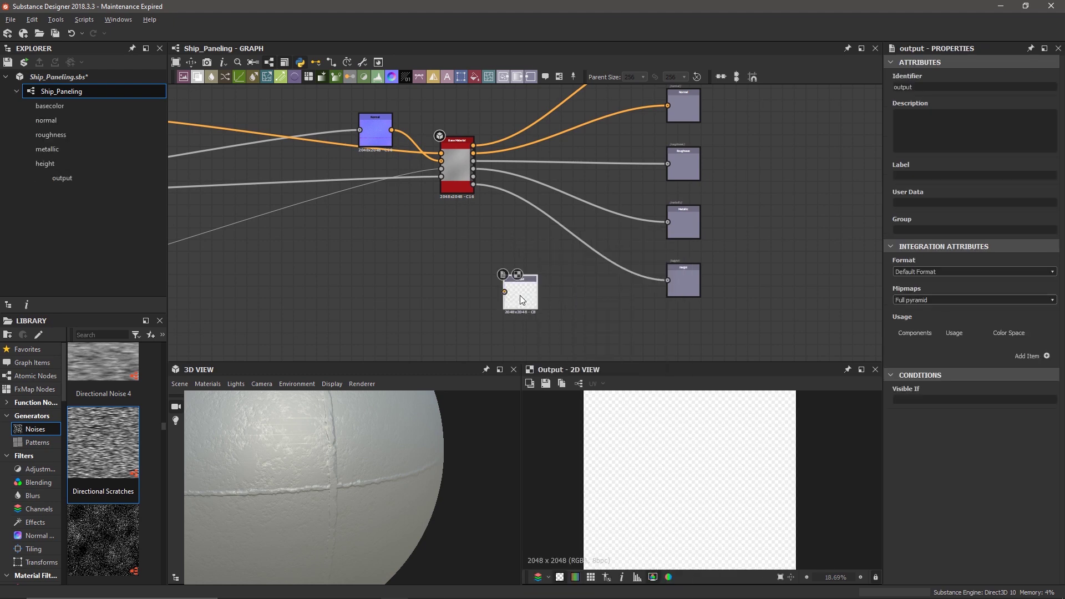
drag(520, 299, 597, 316)
drag(685, 285, 686, 331)
drag(603, 315, 684, 281)
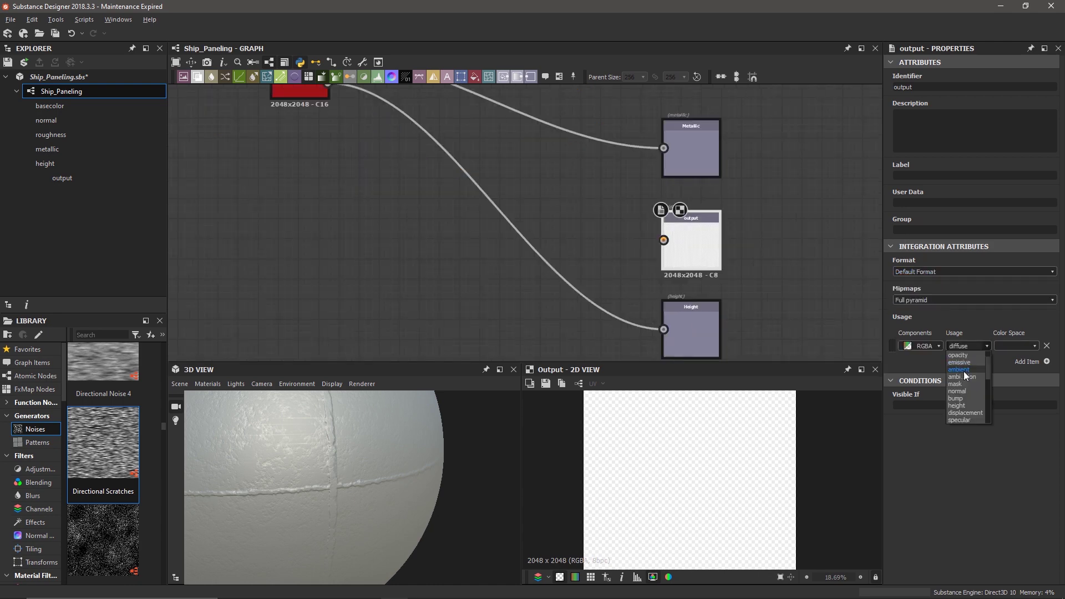
Give the new output the usage ambient, identifier AO and label Ambient Occlusion, and feed it from the base material's Ambient Occlusion output
click(963, 372)
text(AO)
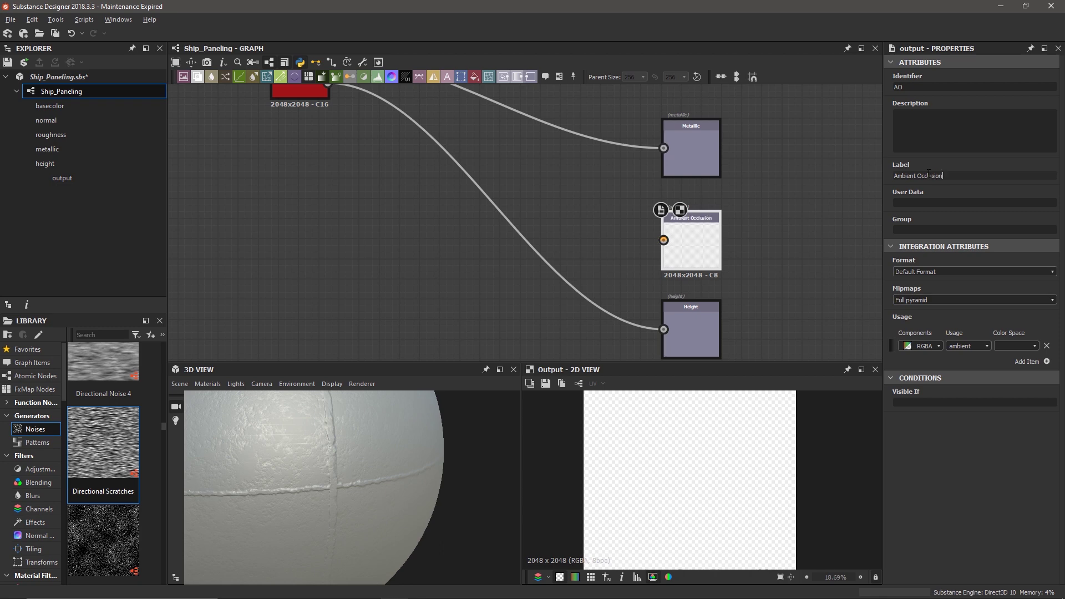
scroll(582, 254, down, 2)
drag(369, 101, 647, 248)
middle_drag(494, 210, 658, 270)
Set the base material's user-defined Ambient Occlusion map to True
click(508, 160)
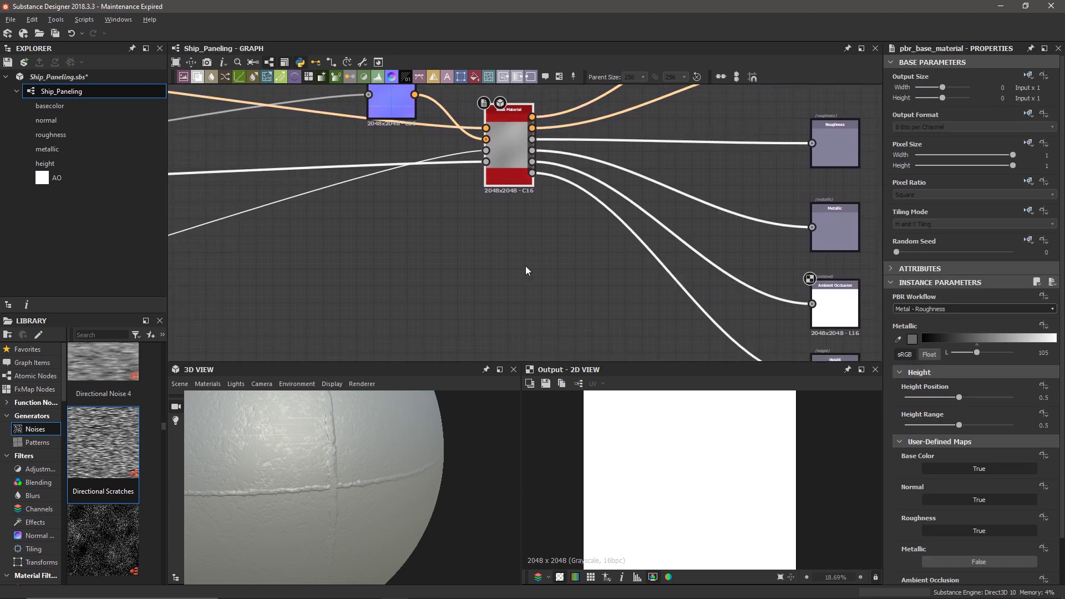
scroll(929, 460, down, 2)
click(978, 543)
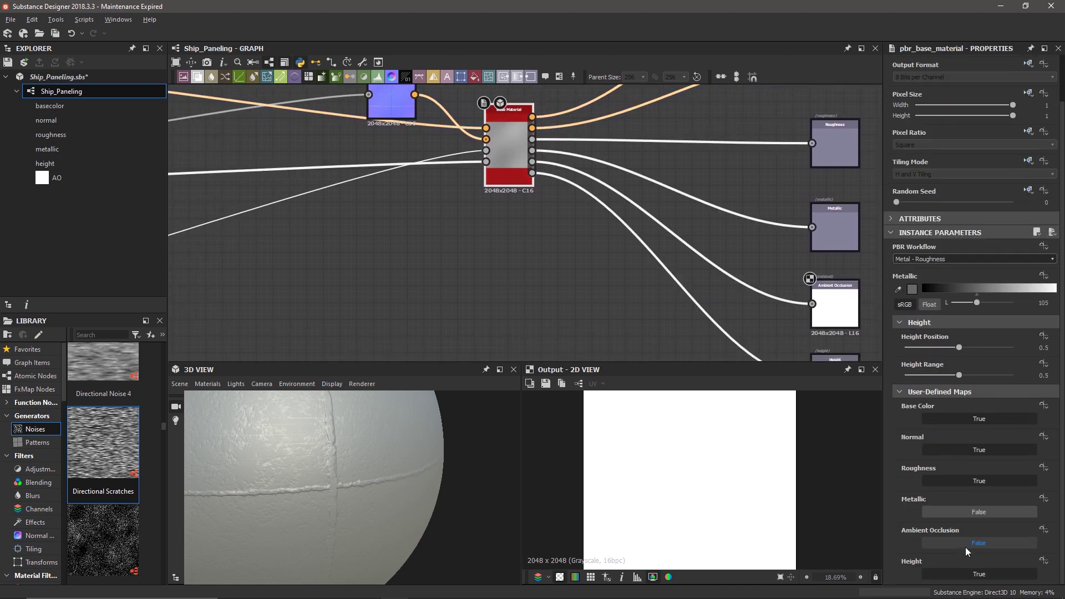
scroll(378, 233, down, 3)
middle_drag(388, 235, 396, 238)
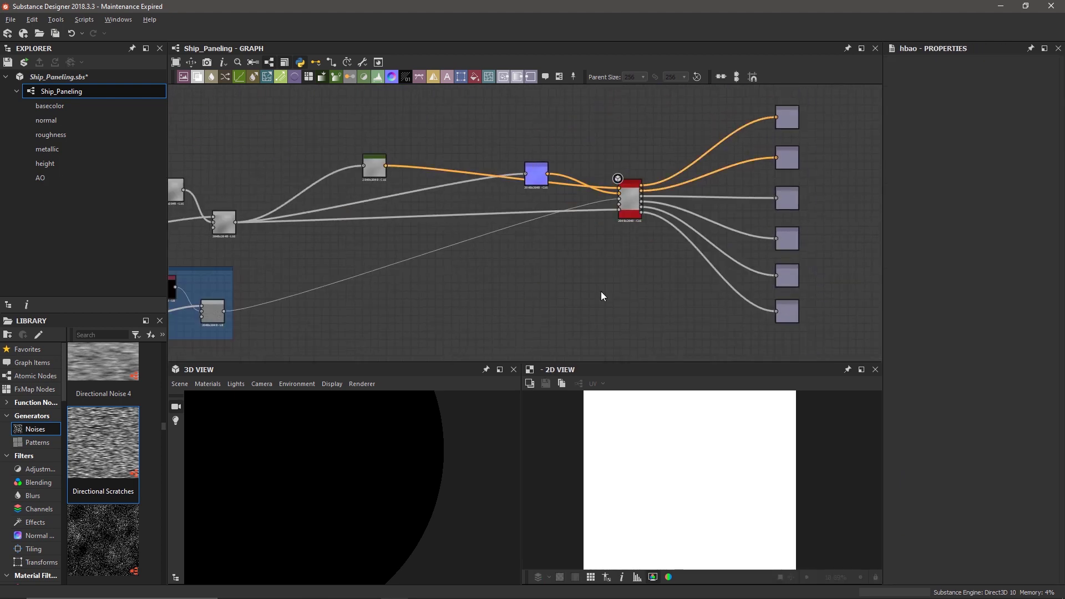
Add an HBAO ambient occlusion node below the base material and feed it from the final height Blend
key(space)
text(amb)
key(Return)
scroll(399, 302, down, 2)
middle_drag(312, 303, 423, 289)
drag(369, 227, 683, 286)
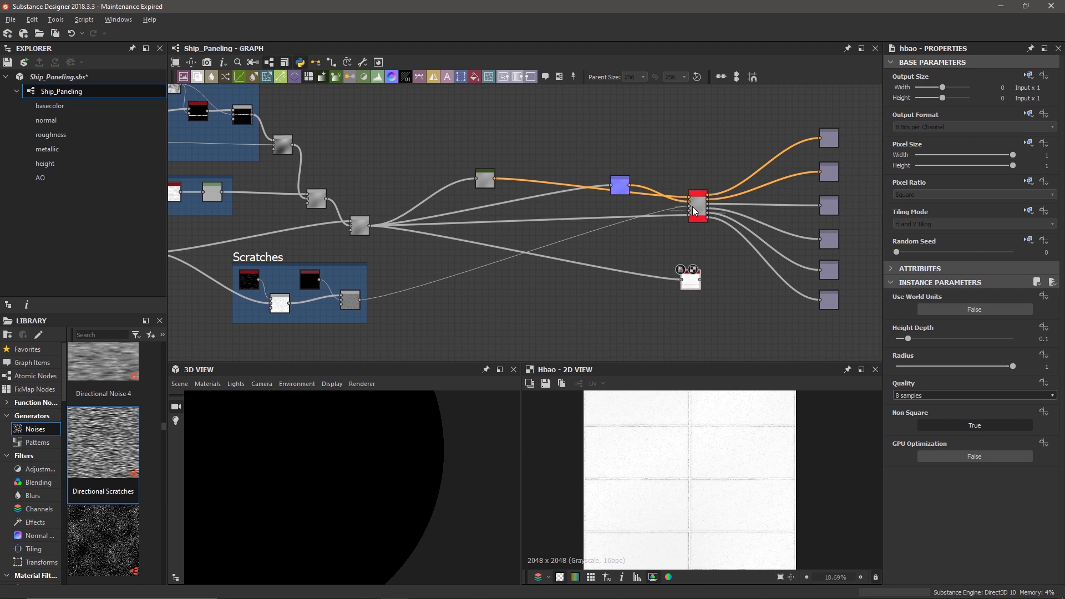
Connect the HBAO node to the base material's ambient occlusion input and tidy the node's position beneath it
drag(702, 279, 686, 217)
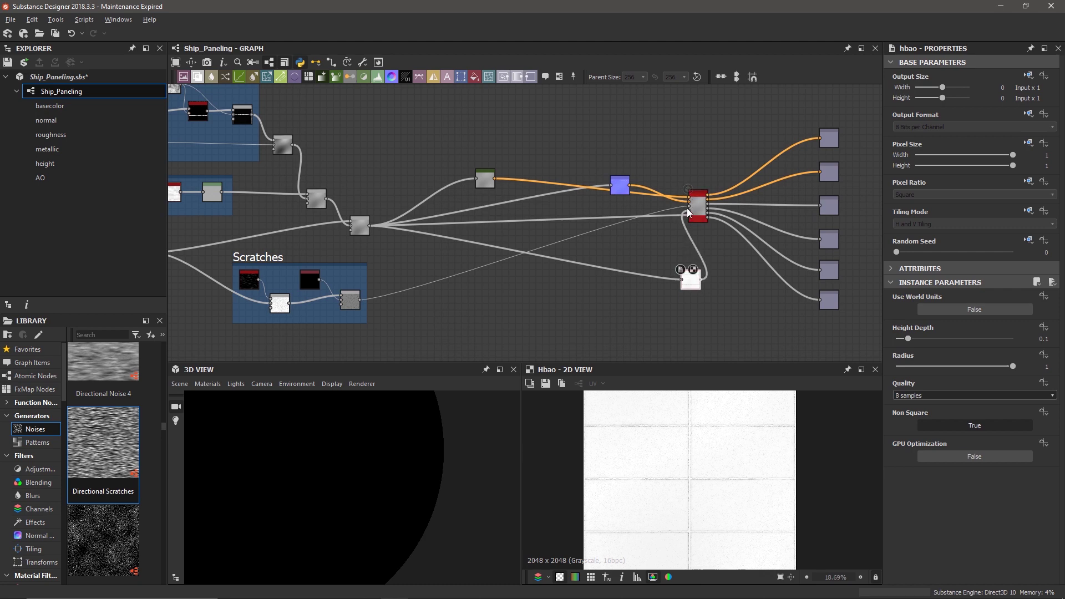
scroll(297, 453, up, 3)
scroll(298, 453, down, 1)
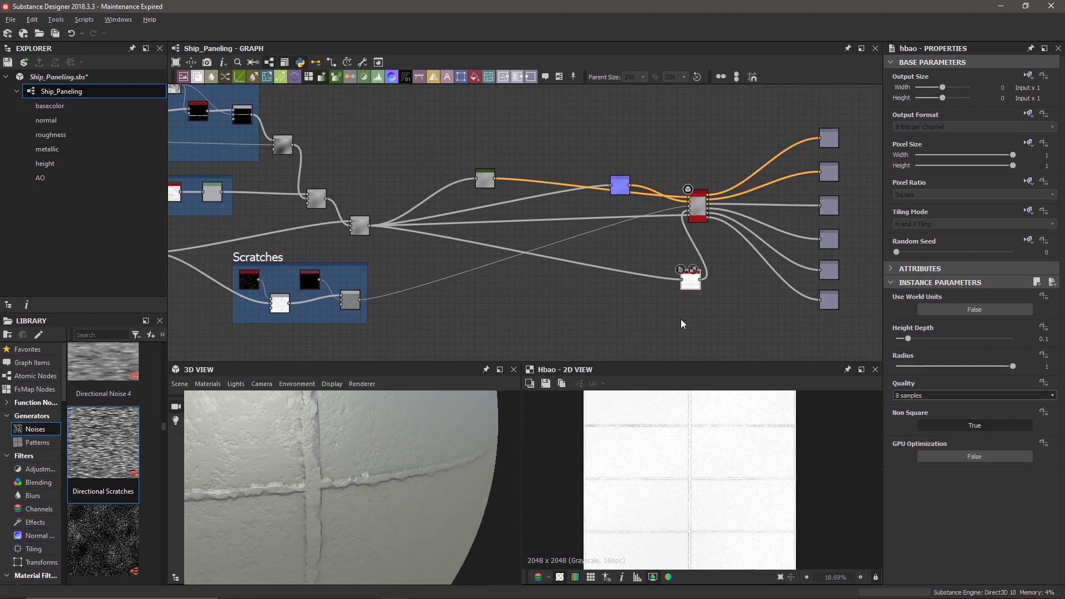
drag(689, 276, 672, 272)
Compare the sphere's seams with the base material's user-defined Ambient Occlusion map switched off and on
click(697, 220)
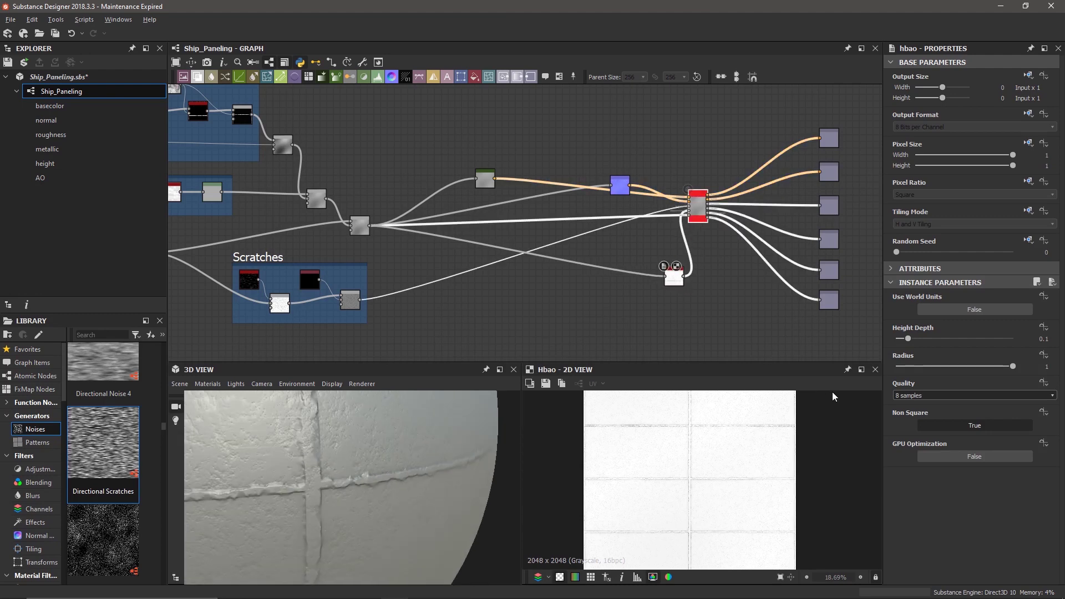
scroll(955, 544, down, 2)
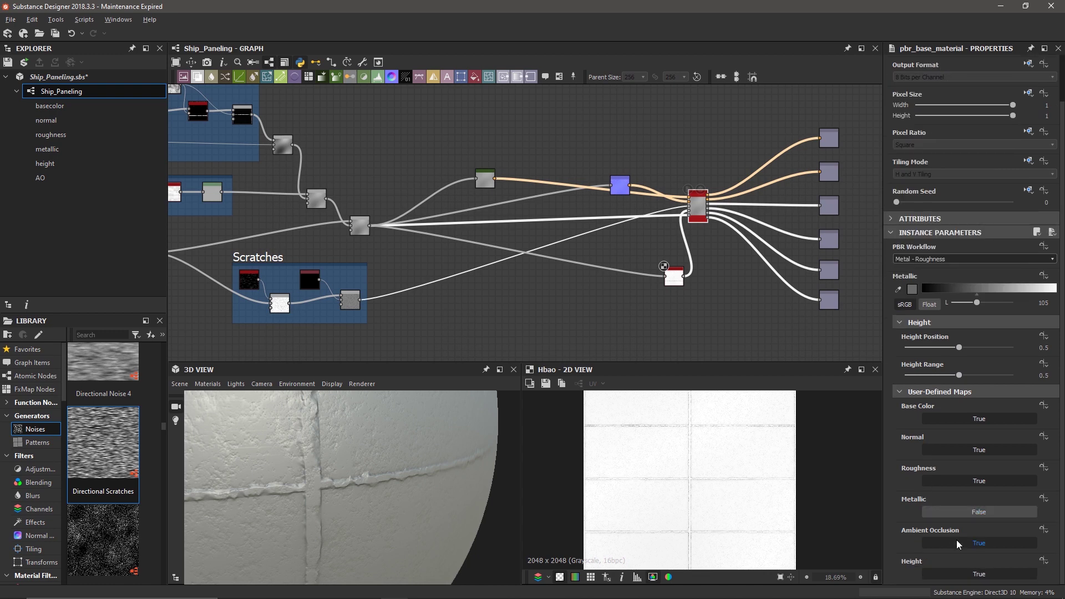
click(958, 540)
click(957, 541)
click(961, 545)
click(961, 545)
scroll(321, 451, down, 5)
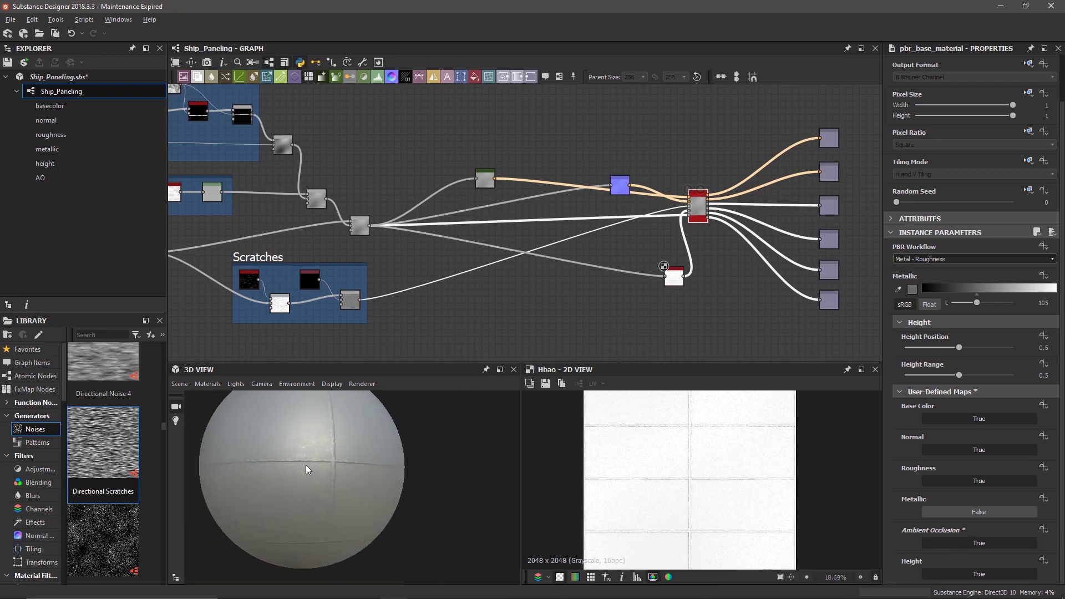
mouse_move(267, 437)
mouse_down()
mouse_move(249, 462)
mouse_move(278, 428)
mouse_up()
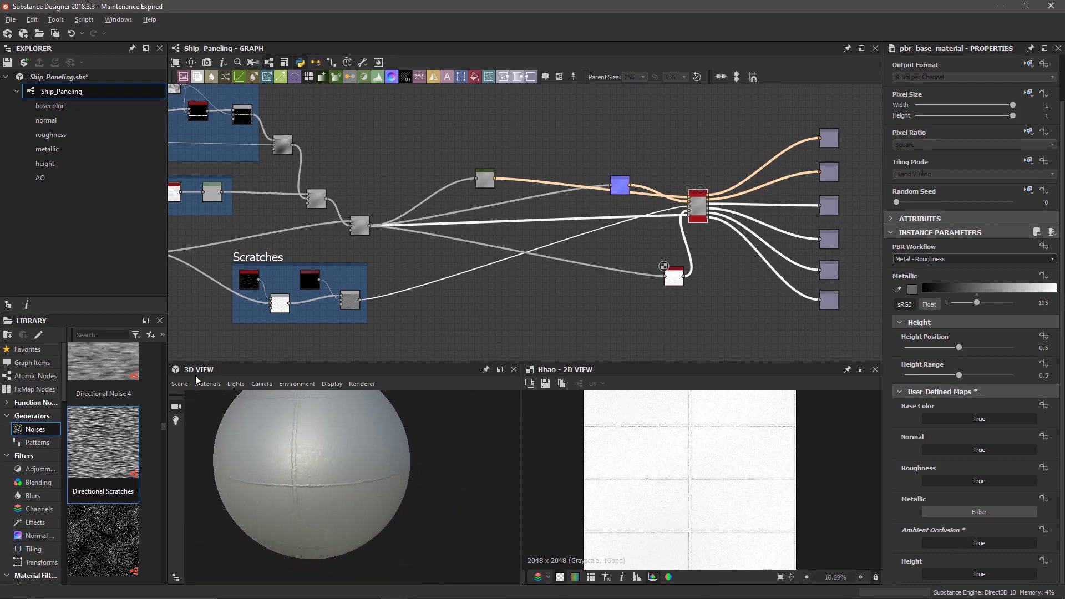
Switch the preview mesh to Rounded Cube and compare its paneling with the Ambient Occlusion map off and on
click(179, 384)
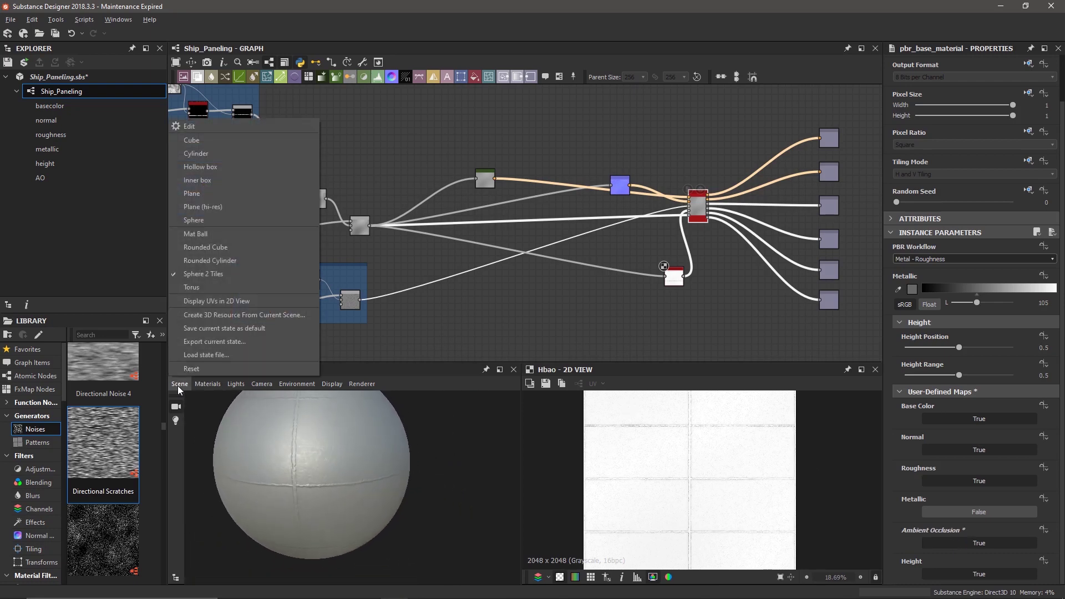
click(235, 248)
scroll(350, 494, up, 3)
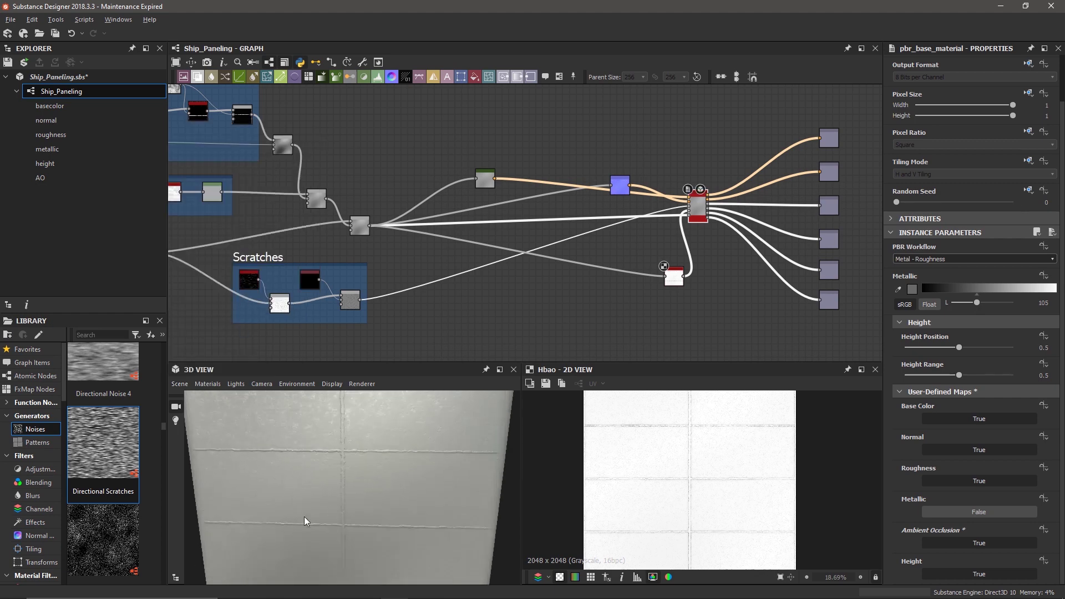
scroll(348, 492, up, 3)
drag(311, 414, 326, 463)
click(968, 543)
click(966, 543)
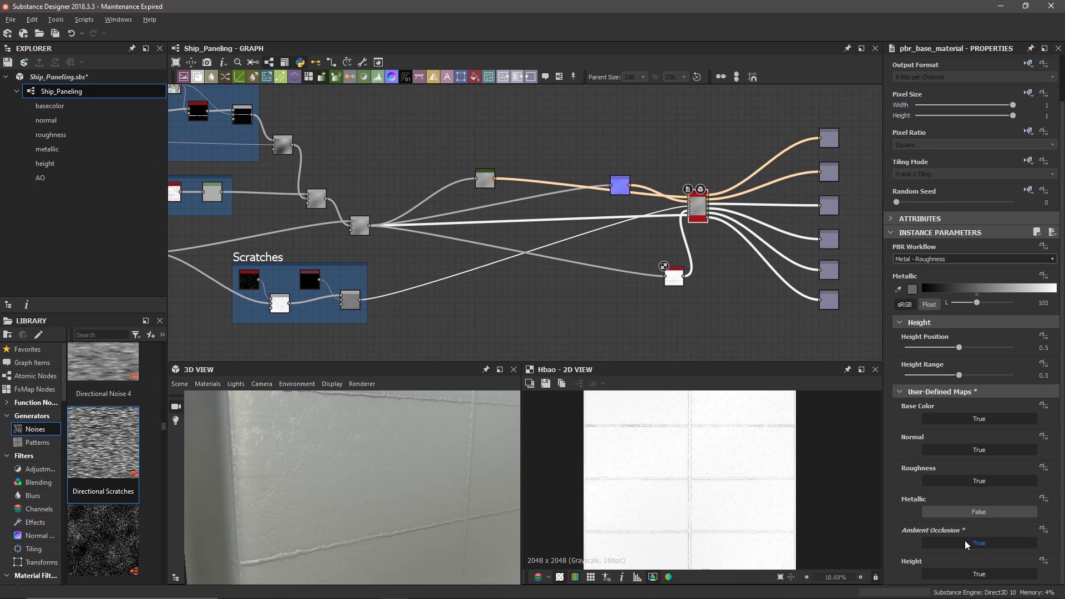
scroll(454, 501, down, 5)
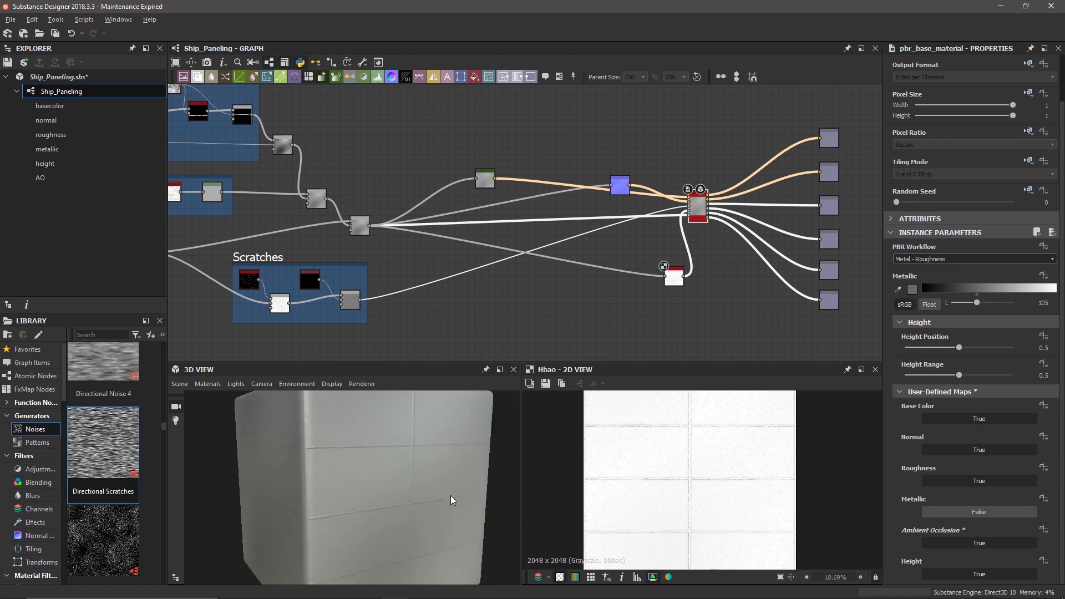
click(965, 544)
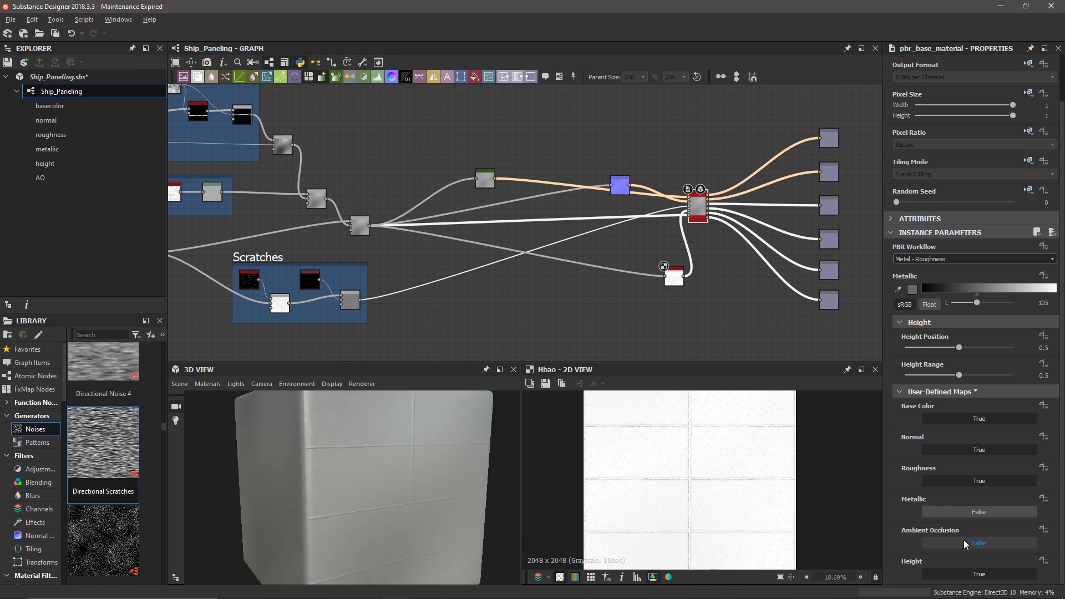
click(965, 544)
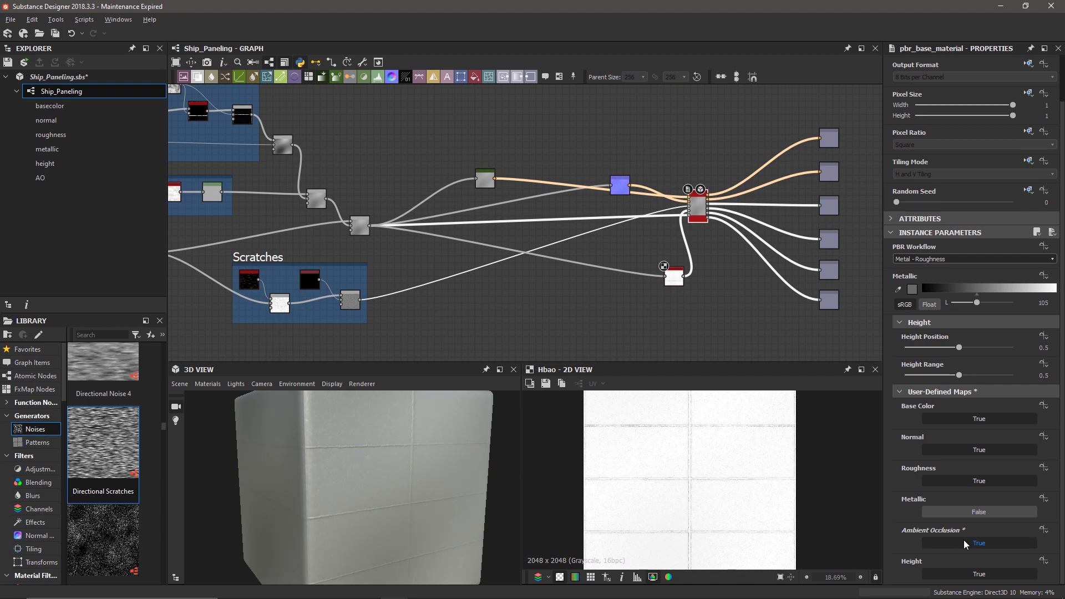
Check the paneling against the reference hull photo and compare the Ambient Occlusion map off and on again, leaving it at True
key(alt+Tab)
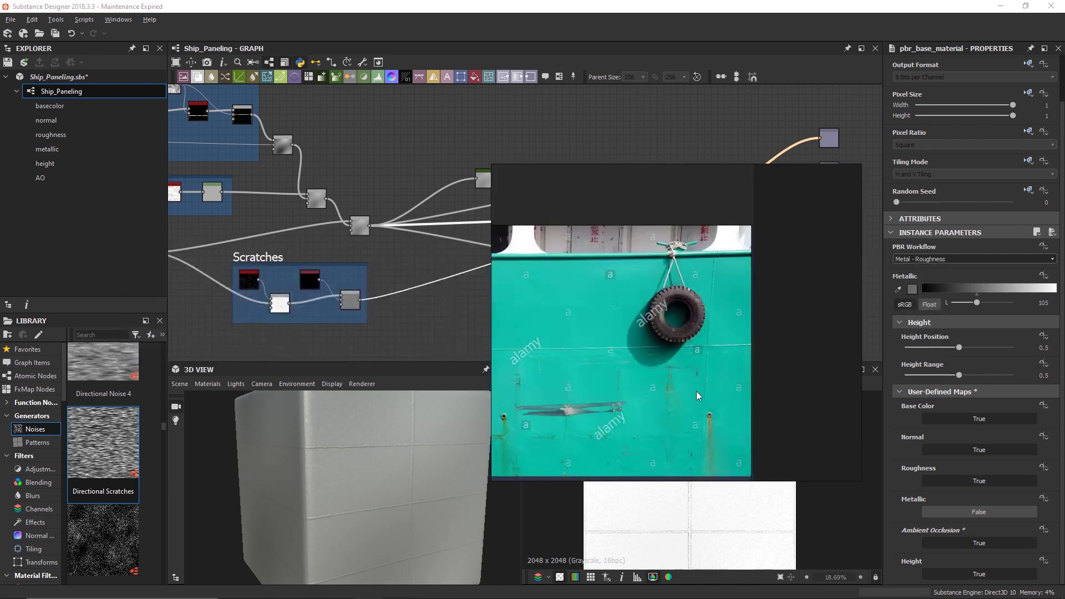
key(alt+Tab)
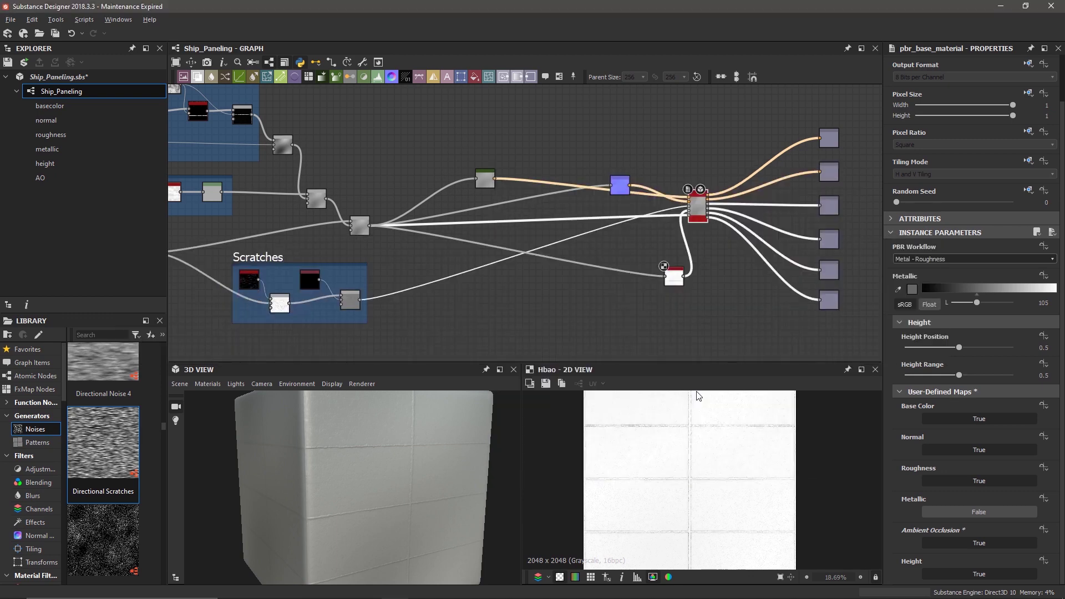
click(984, 547)
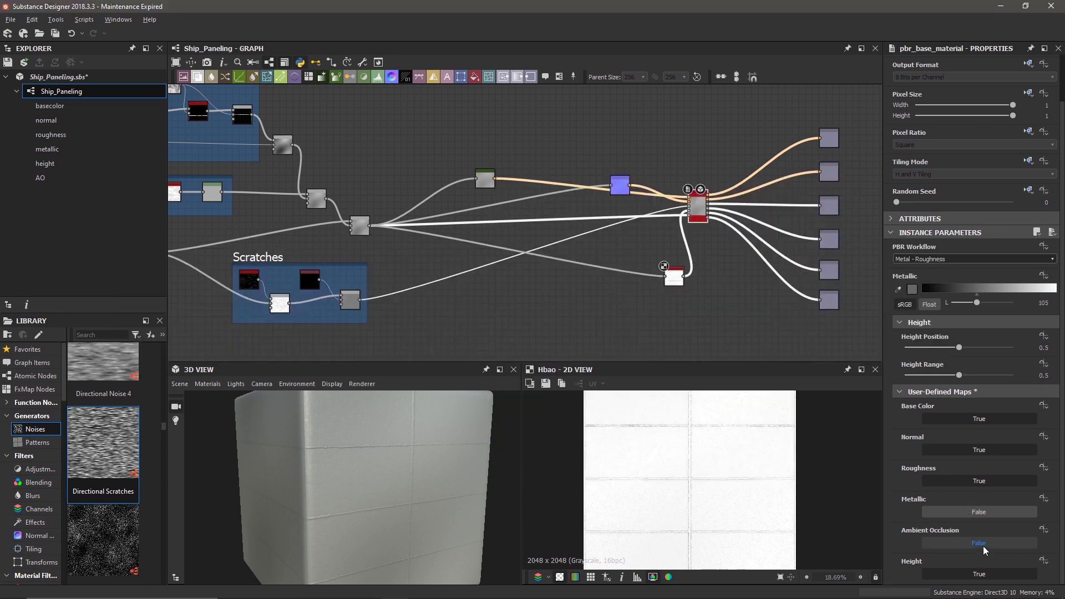
click(985, 548)
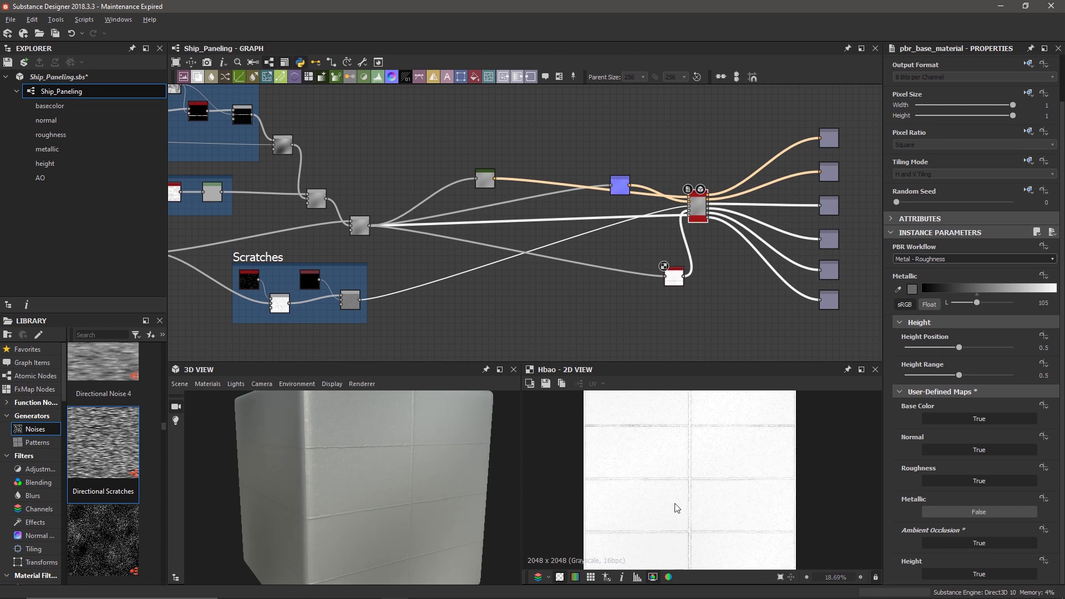
scroll(384, 510, up, 3)
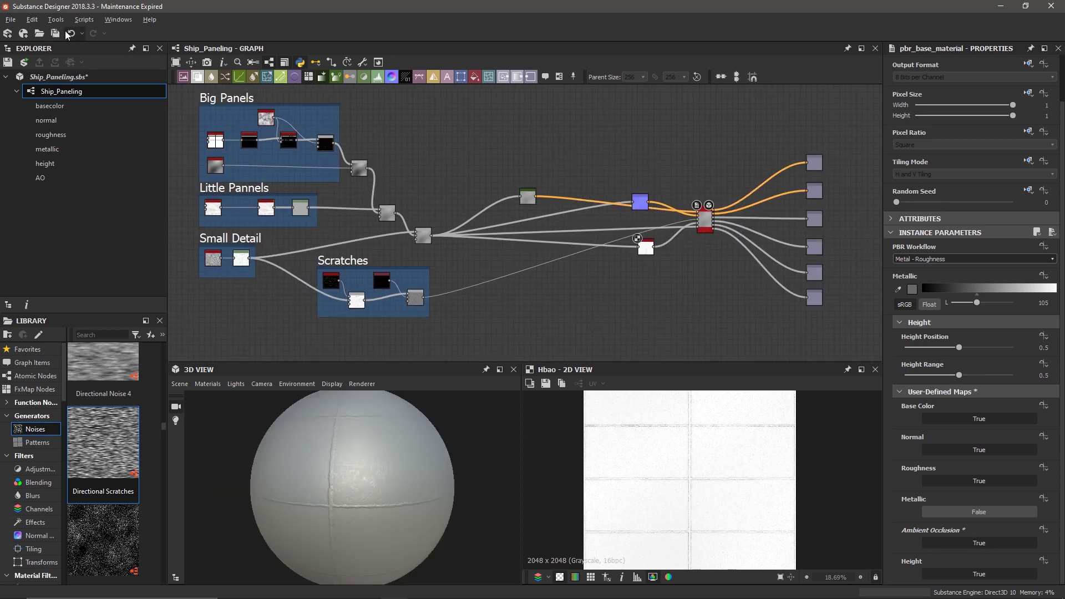
Save the package and display the graph's outputs, with computed thumbnails, in the 3D view
key(ctrl+s)
right_click(666, 303)
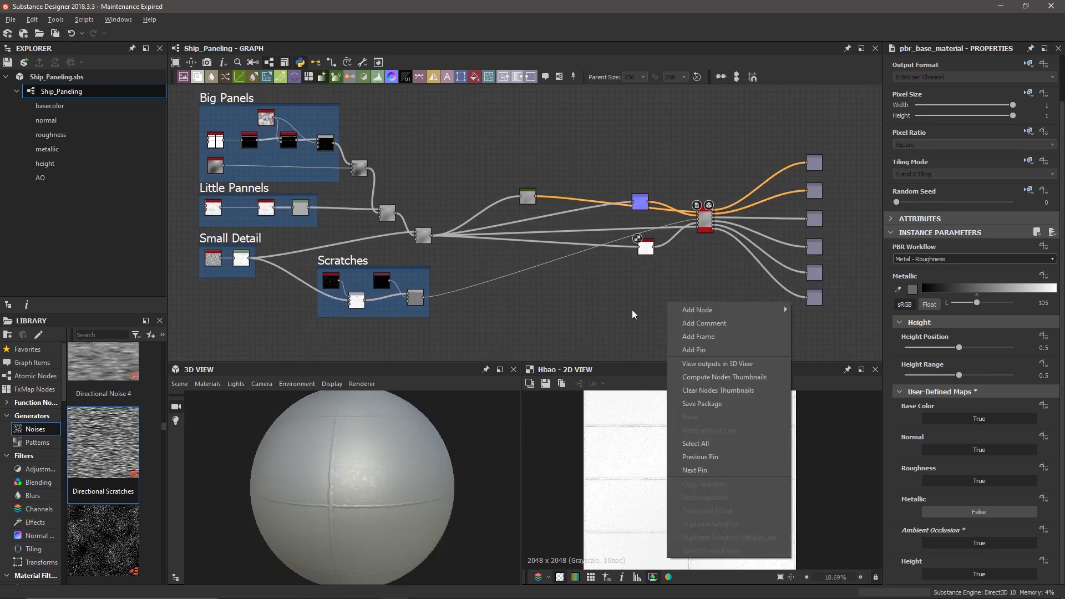
click(756, 376)
drag(356, 498, 372, 482)
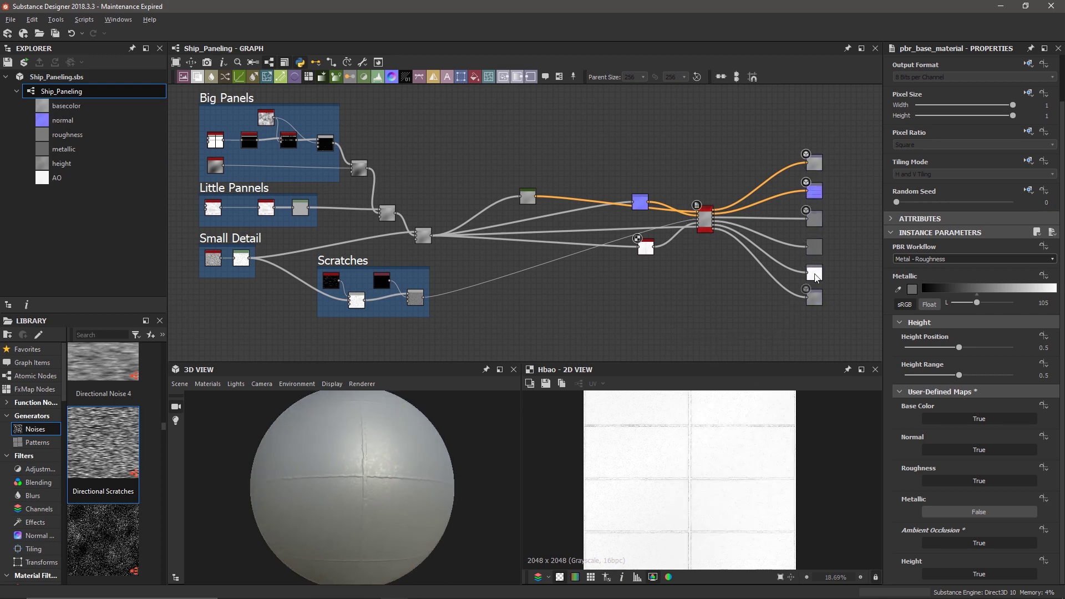
Switch to Cinema 4D and review the Substance Engine commands for loading and managing substances
drag(378, 450, 356, 473)
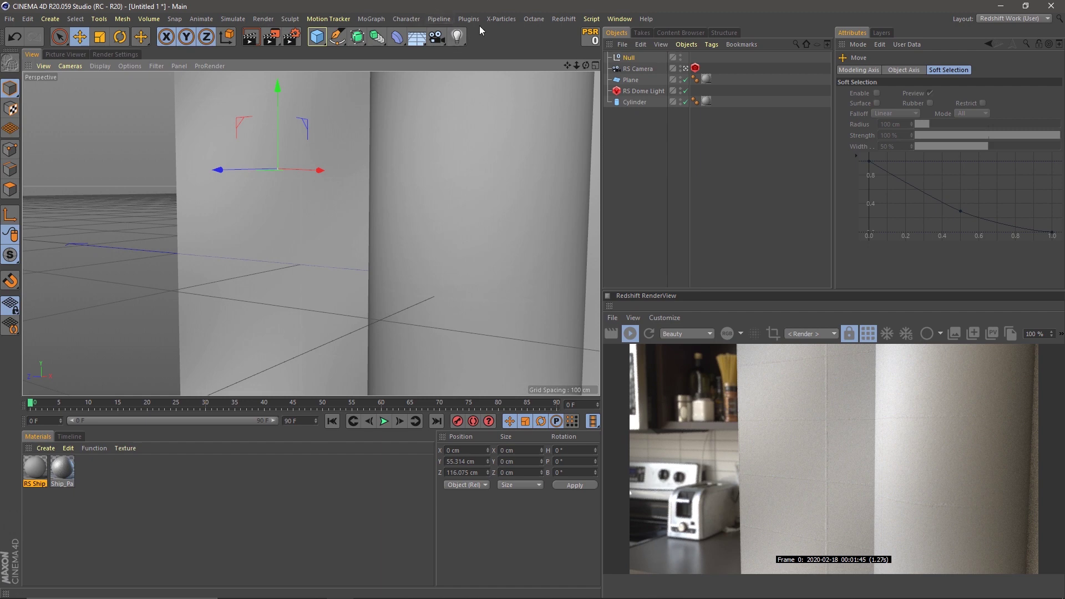
click(438, 19)
mouse_move(503, 35)
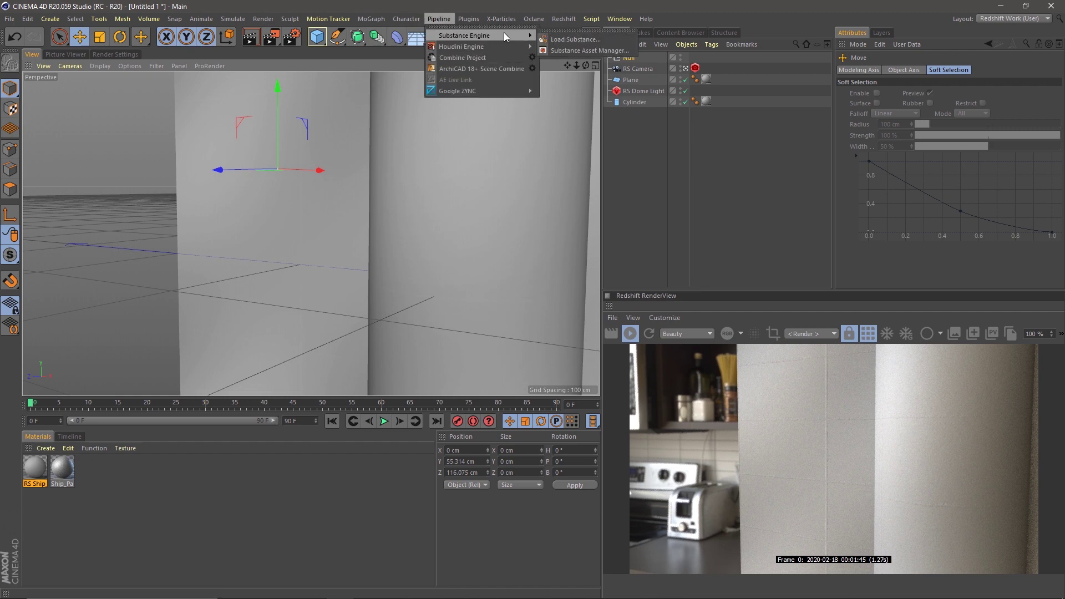
click(469, 9)
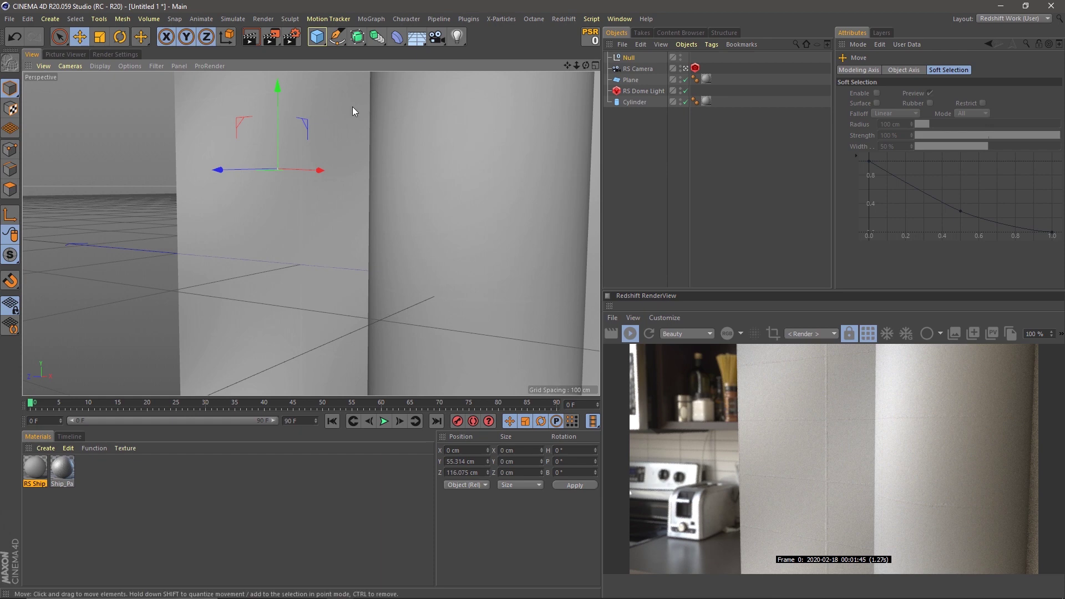
Select the RS Ship_Paneling material and review Redshift's tools for creating materials from selected Substance assets
click(61, 470)
click(34, 470)
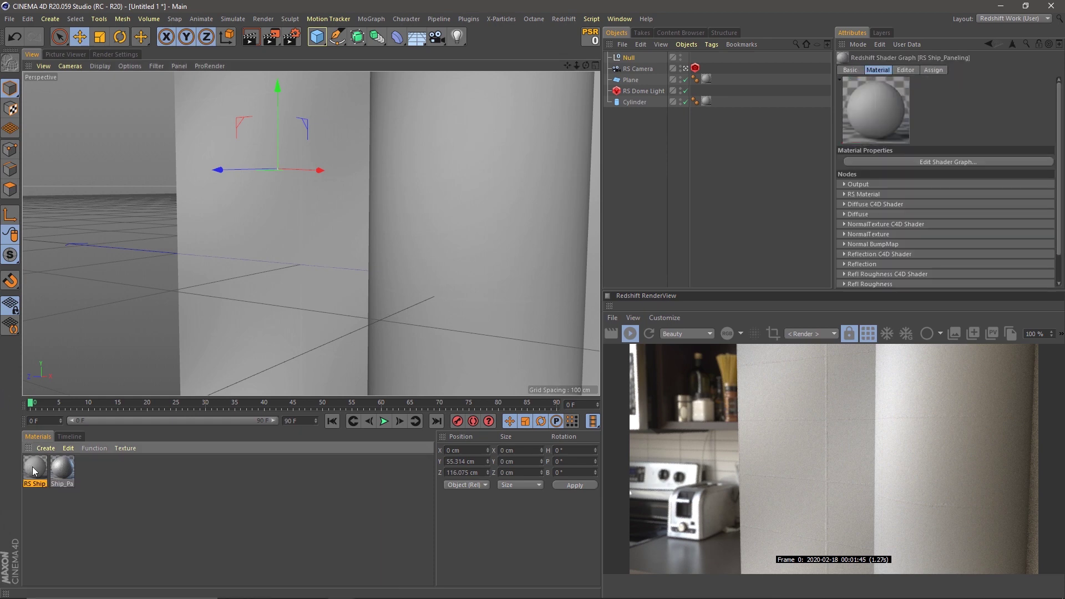
click(570, 20)
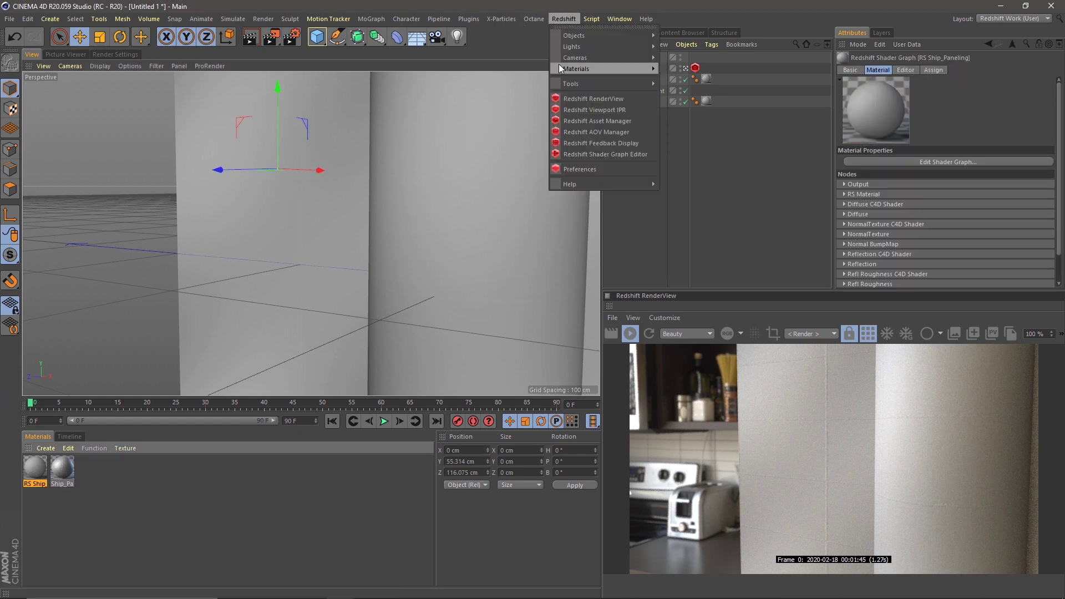
mouse_move(561, 68)
mouse_move(691, 106)
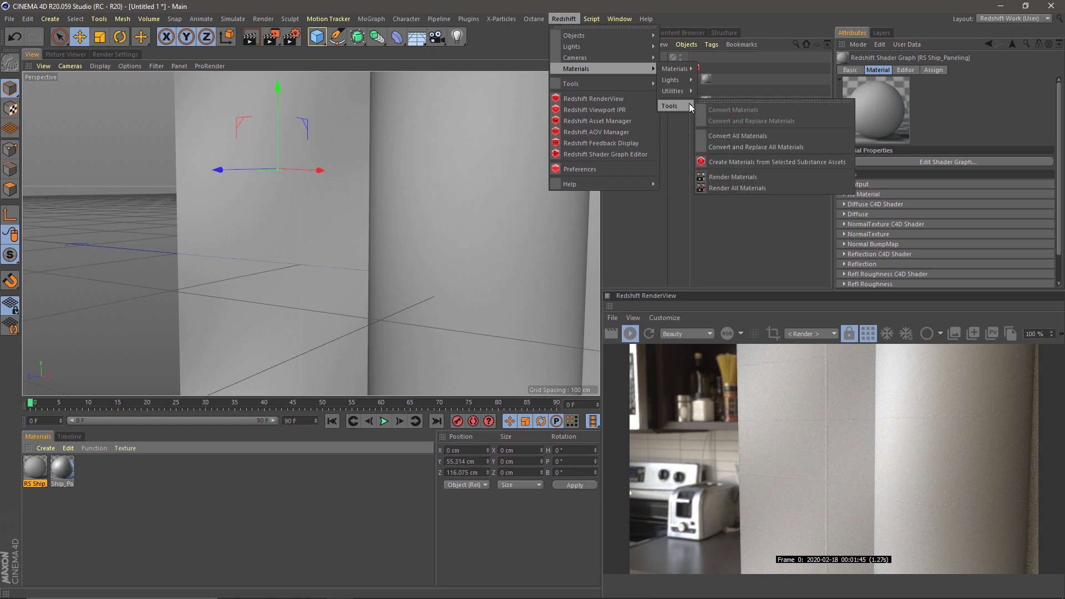
click(174, 476)
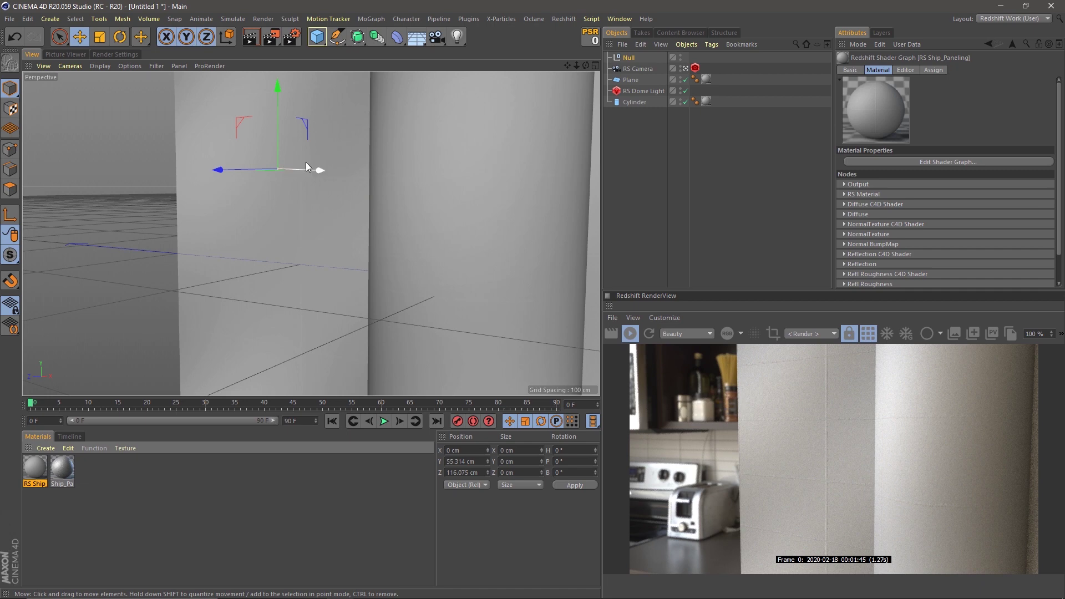
Examine the weld seams and surface texture on the plane and cylinder in the Redshift render, close up and from farther away
alt+right_drag(272, 141, 360, 143)
alt+drag(307, 185, 282, 200)
alt+drag(311, 233, 323, 191)
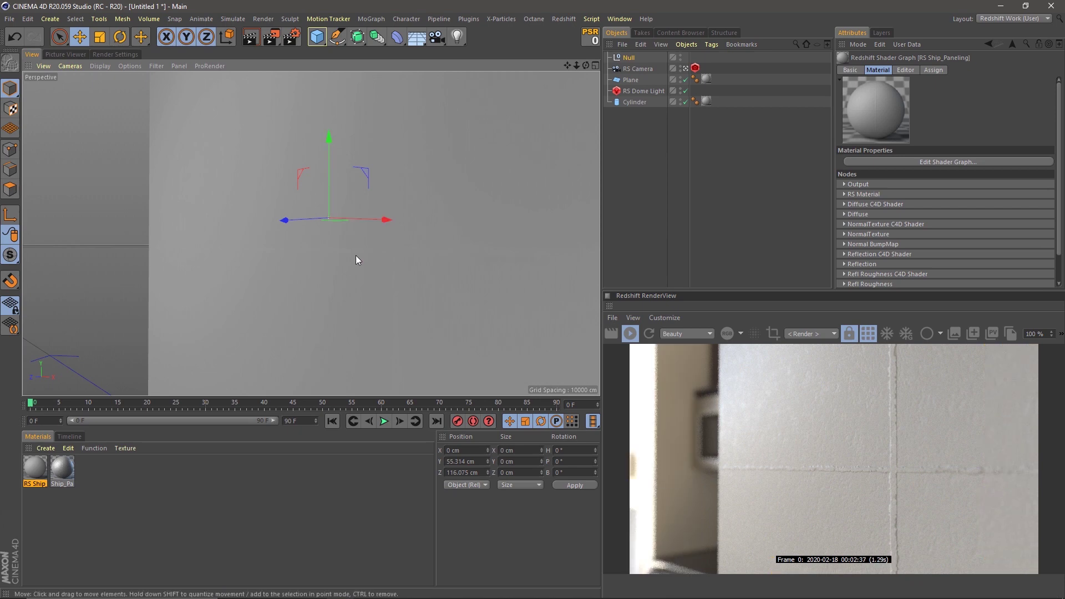
alt+drag(353, 255, 319, 230)
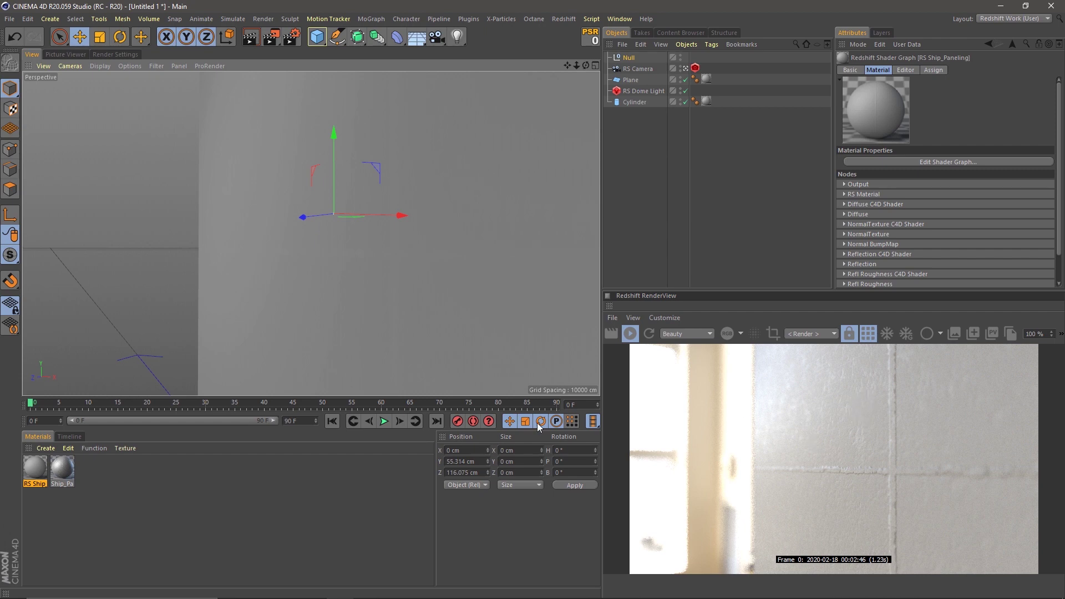
alt+drag(312, 260, 244, 267)
alt+drag(417, 261, 400, 241)
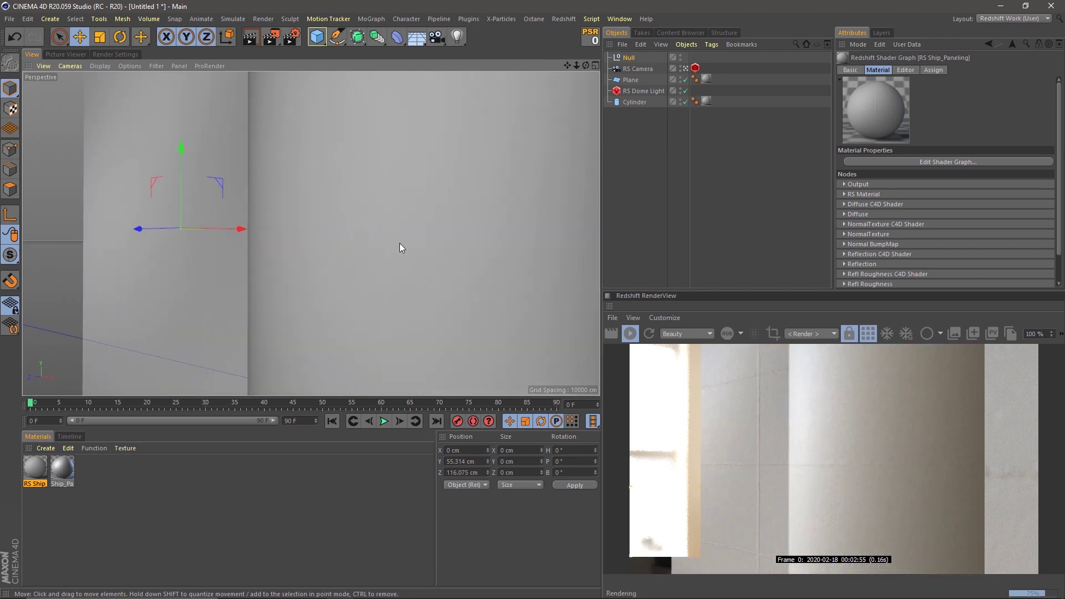
scroll(399, 242, down, 3)
scroll(402, 277, up, 4)
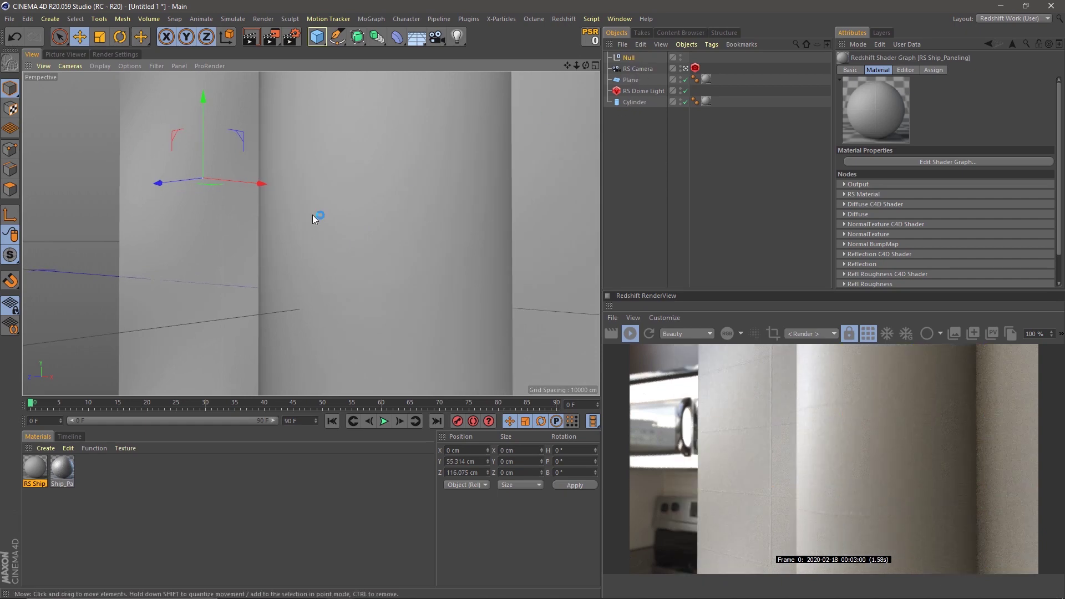
Move the camera's focus null onto the cylinder, at about X -43.34, Y 33.098, Z 2.028 cm, and frame the cylinder
drag(172, 135, 427, 240)
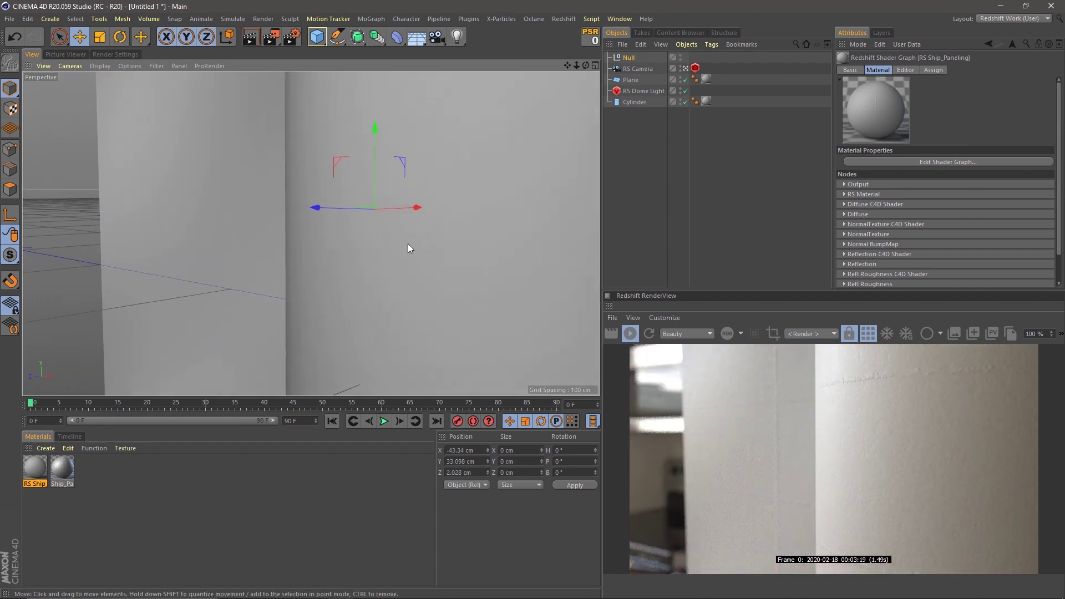
alt+drag(407, 242, 525, 253)
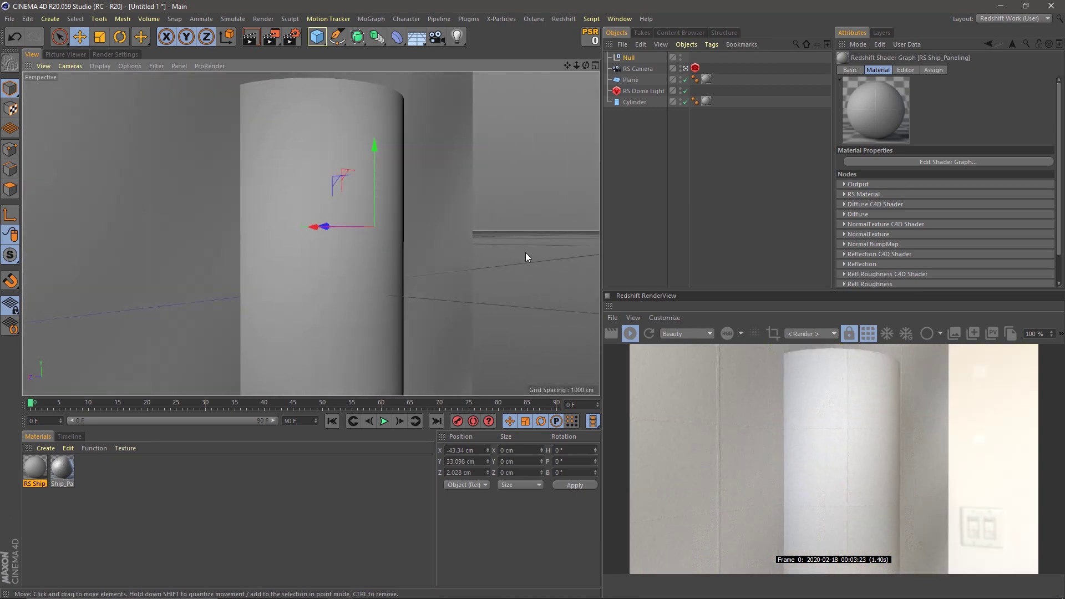
alt+right_drag(395, 247, 423, 251)
Rotate the RS Dome Light to a heading of about 71.6° and turn bucket rendering back on in the RenderView
drag(308, 282, 233, 289)
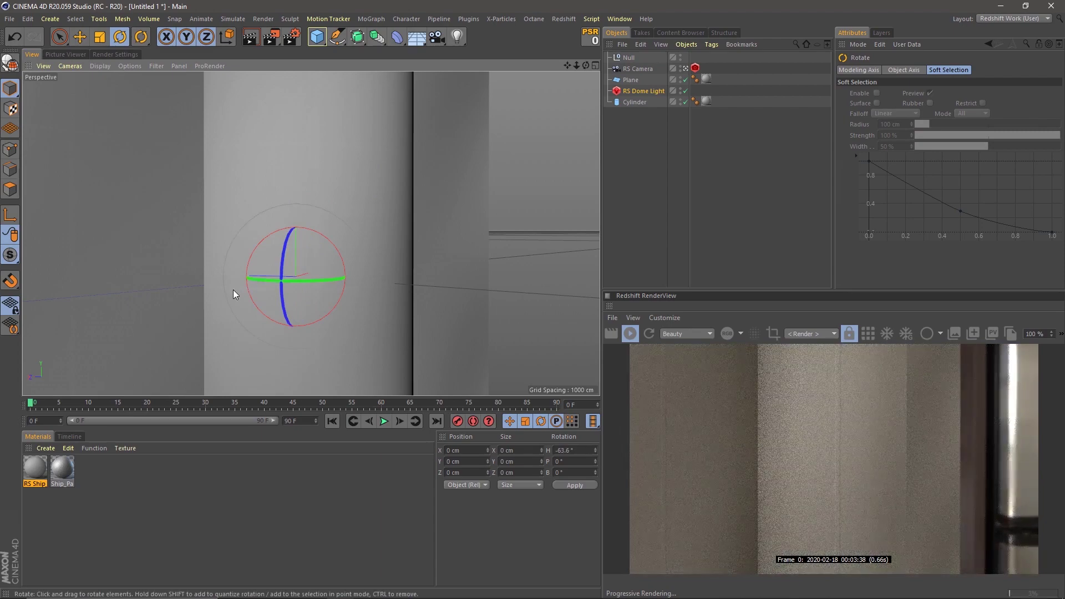
drag(280, 280, 386, 290)
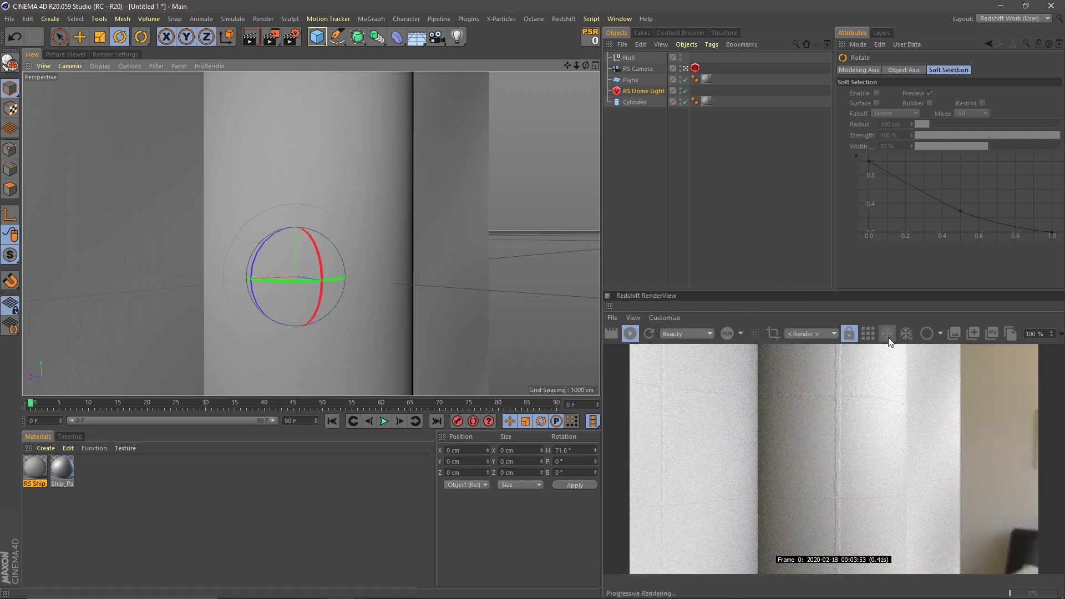
click(873, 334)
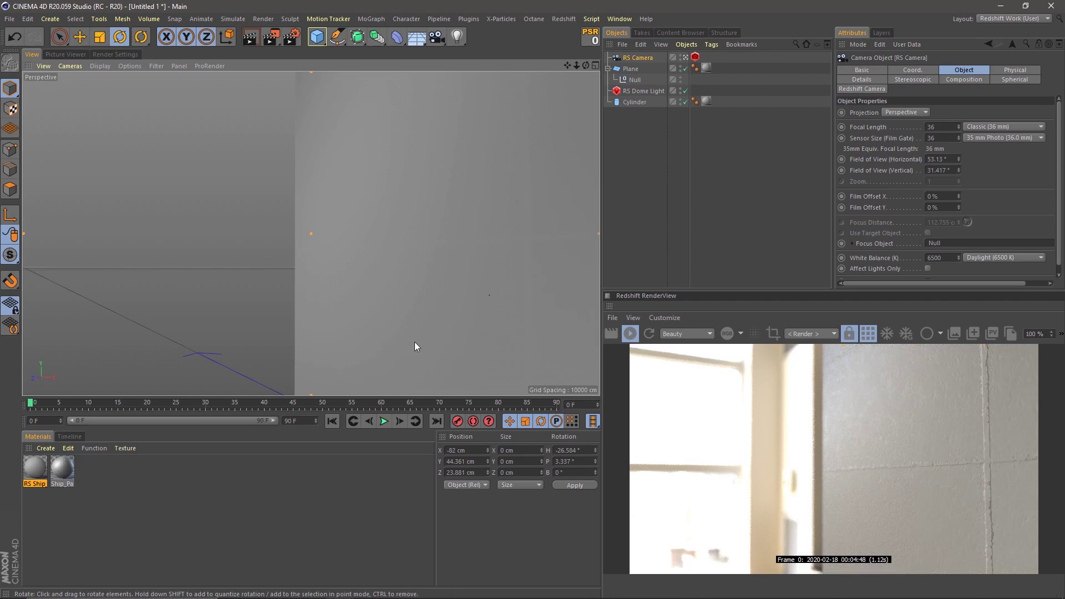
Examine the paneling on the plane and cylinder in the Redshift render from close, distant and oblique camera angles
alt+drag(419, 305, 354, 239)
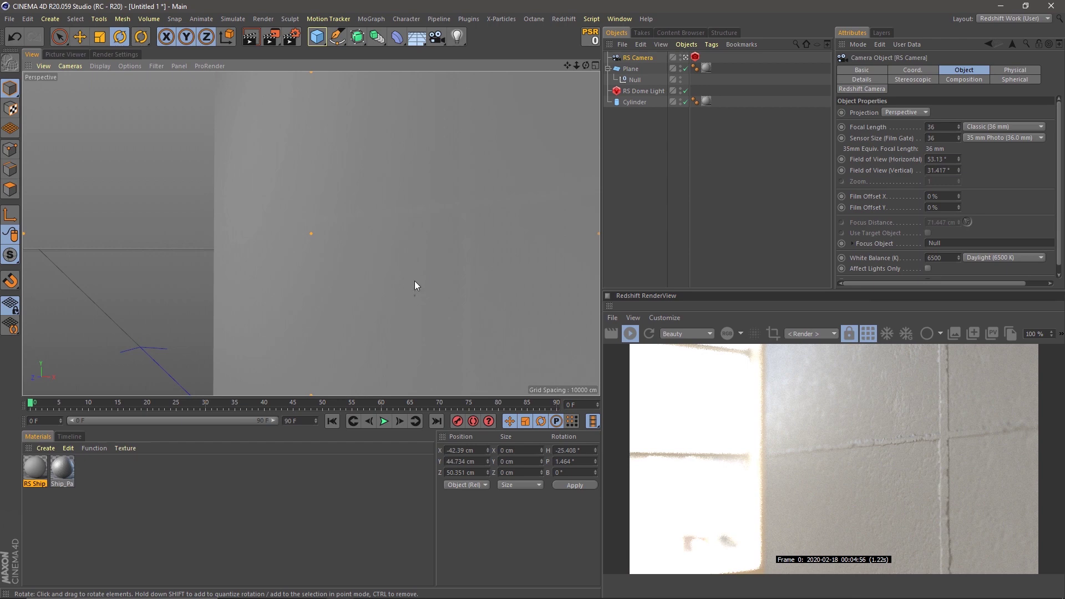
alt+middle_drag(438, 255, 488, 255)
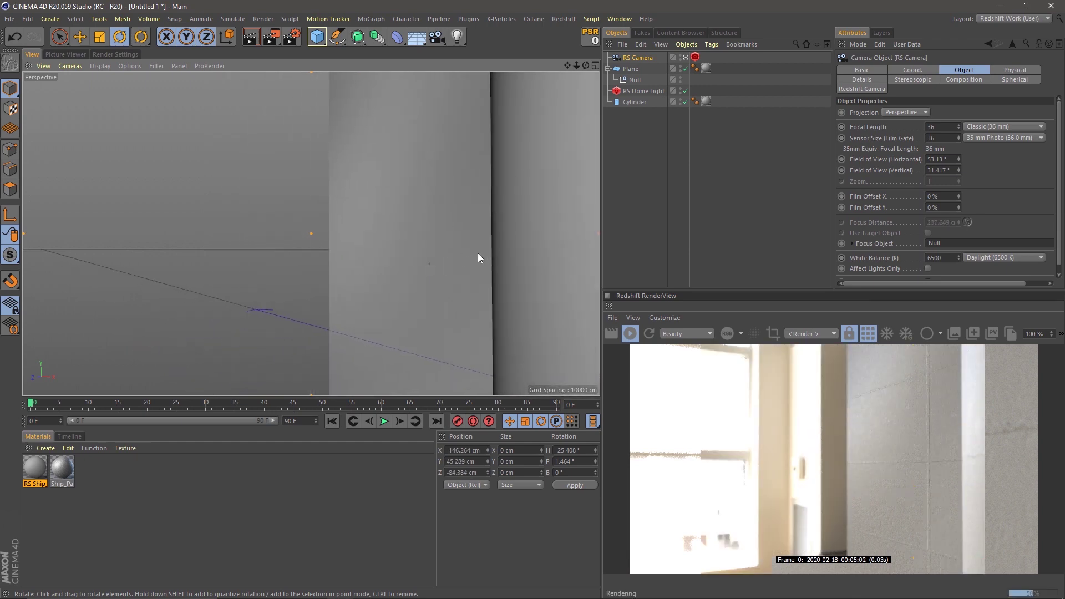
alt+drag(478, 255, 376, 239)
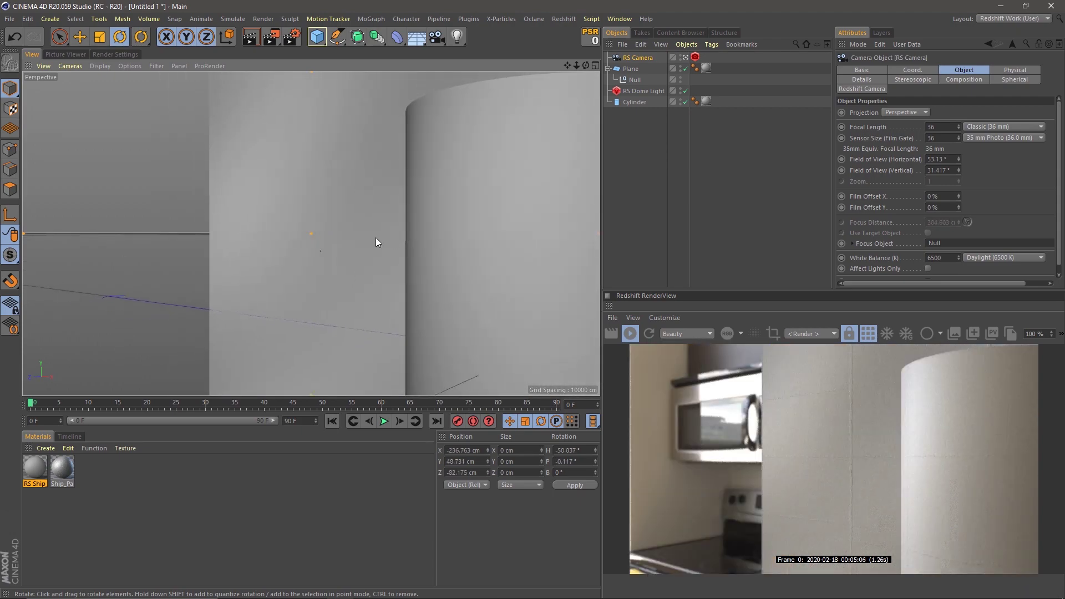